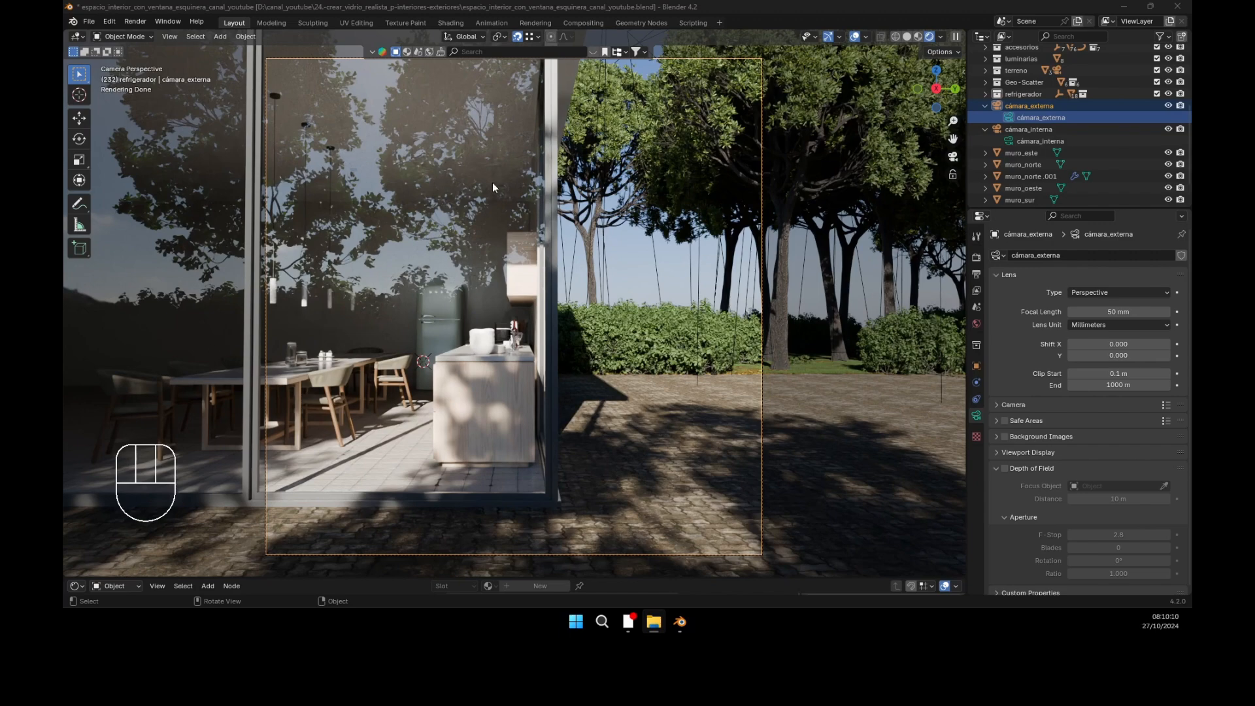
# Step: Compare how the window glass looks through cámara_interna and through cámara_externa in the rendered view
pyautogui.click(1011, 141)
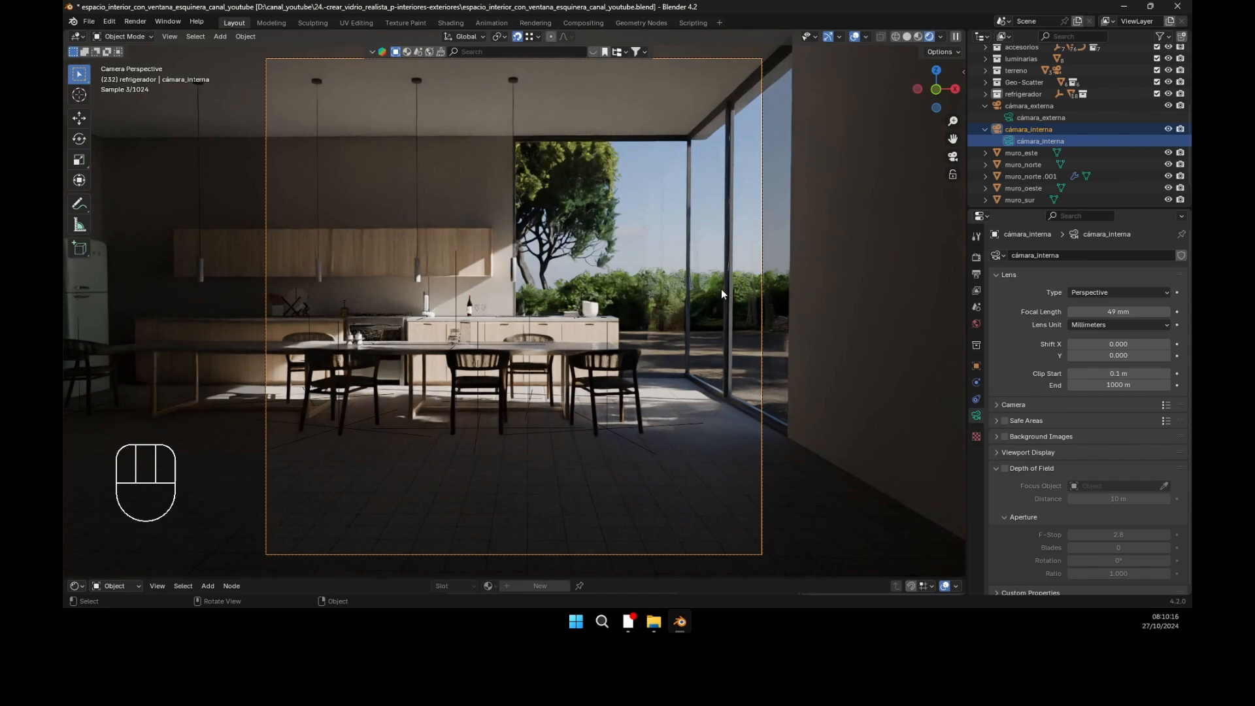
pyautogui.scroll(4, 722, 290)
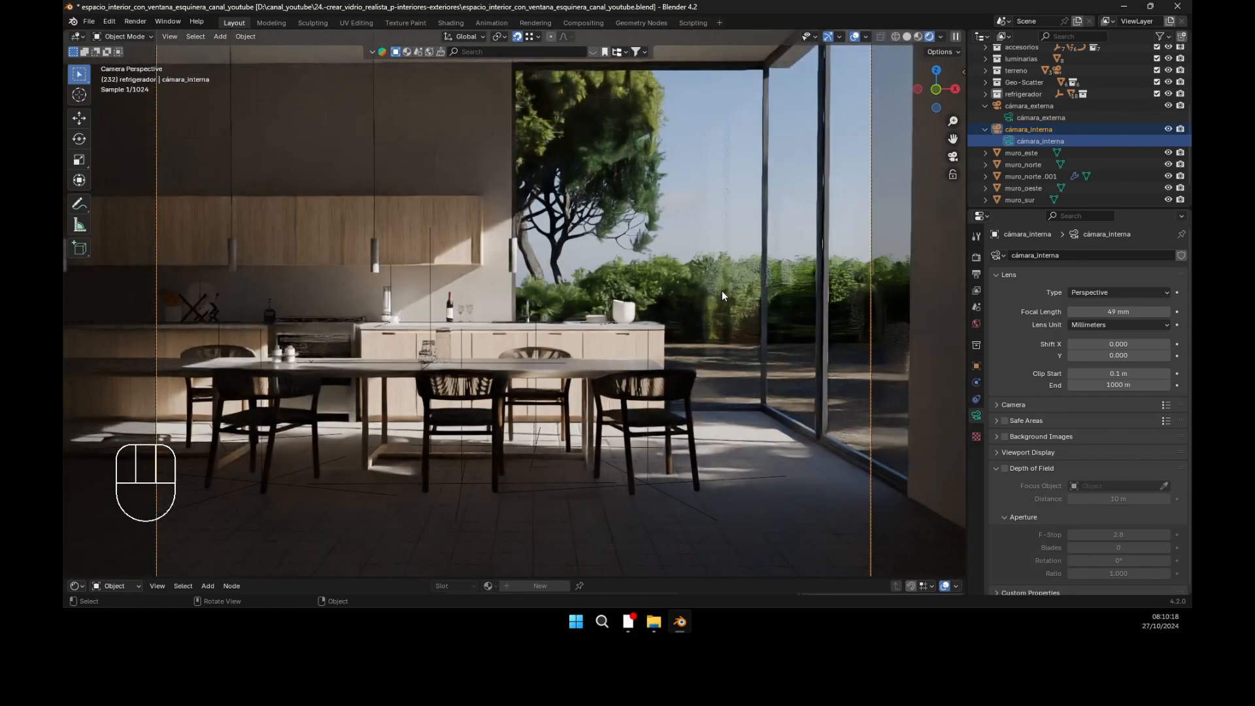
pyautogui.keyDown('shift'); pyautogui.moveTo(651, 291); pyautogui.dragTo(600, 295, button='middle'); pyautogui.keyUp('shift')
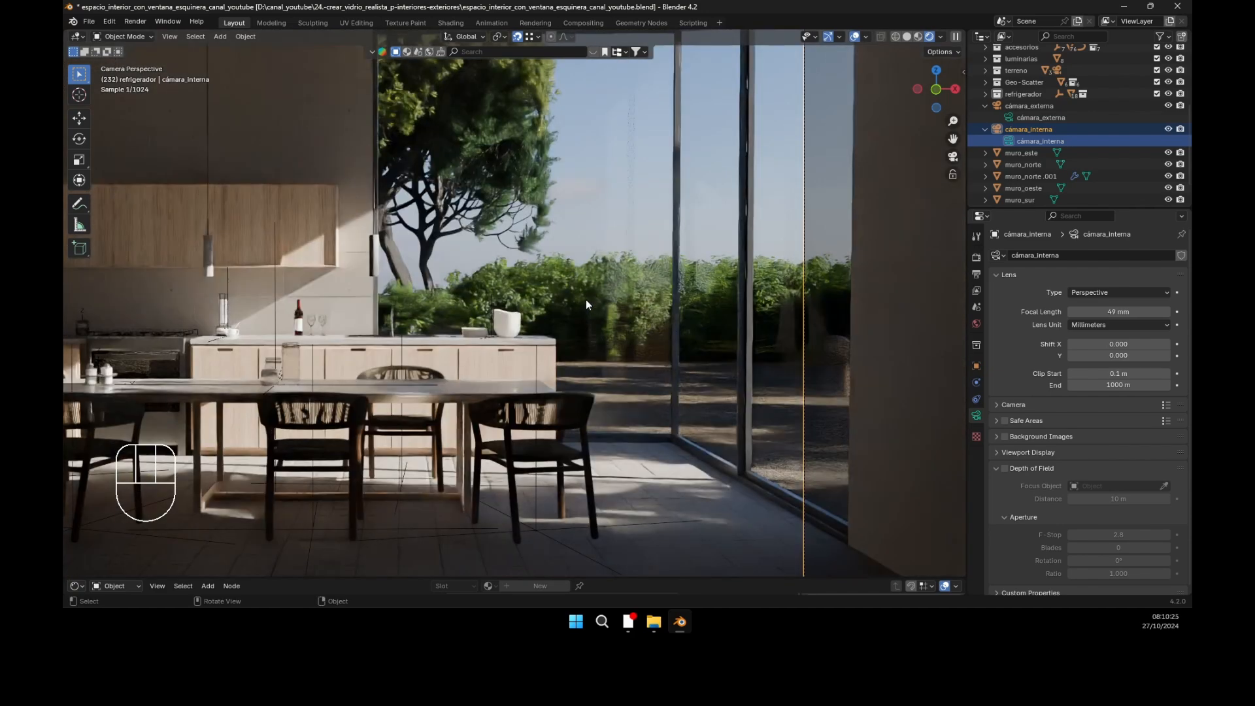
pyautogui.scroll(-1, 587, 301)
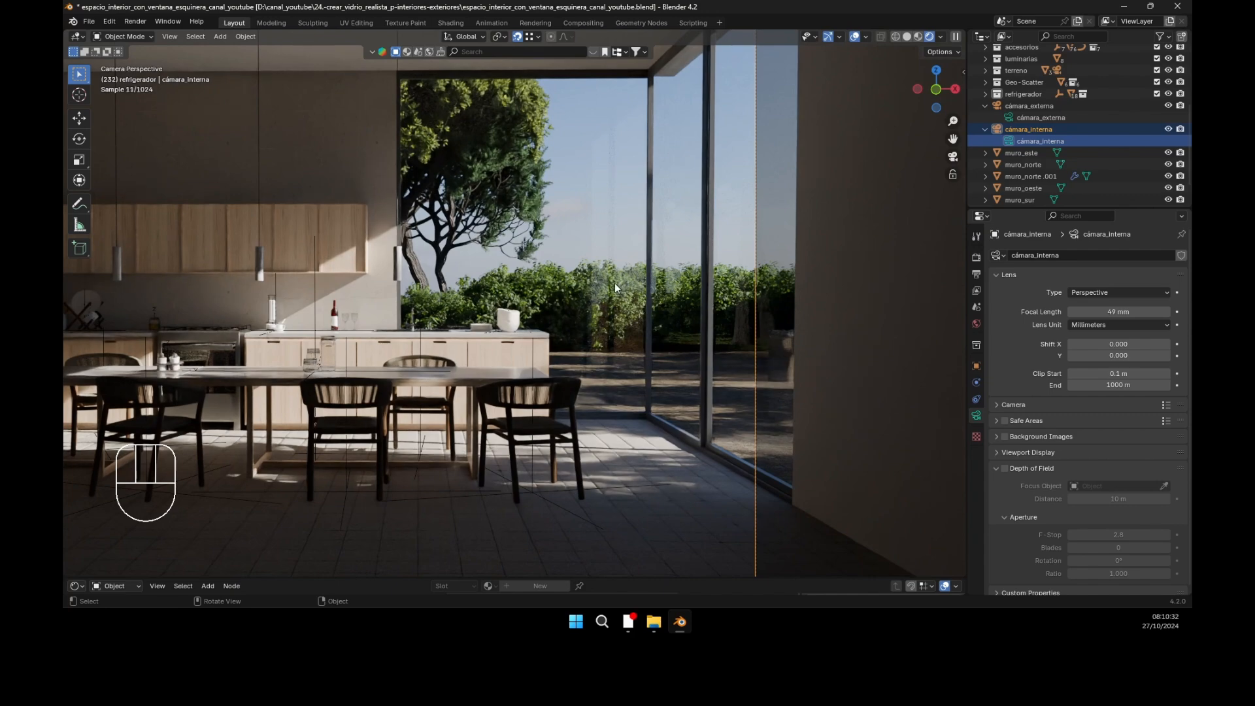
pyautogui.click(1010, 117)
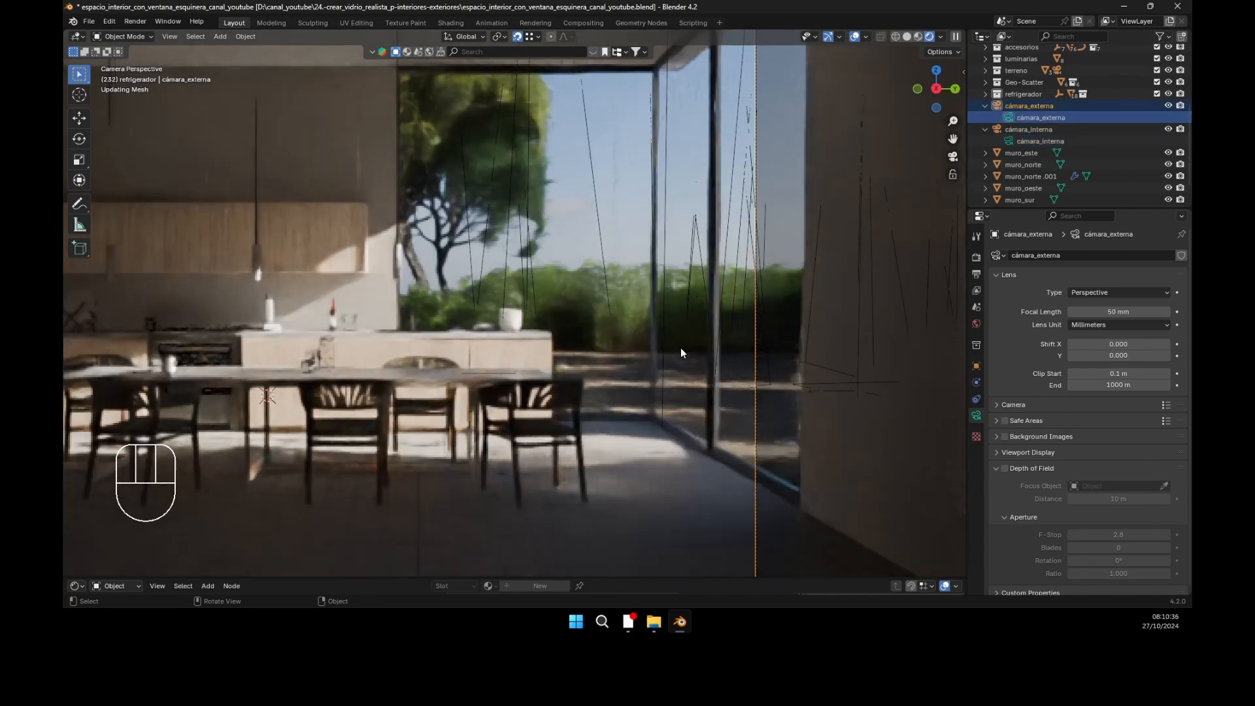
pyautogui.press('ctrl+KP_0')
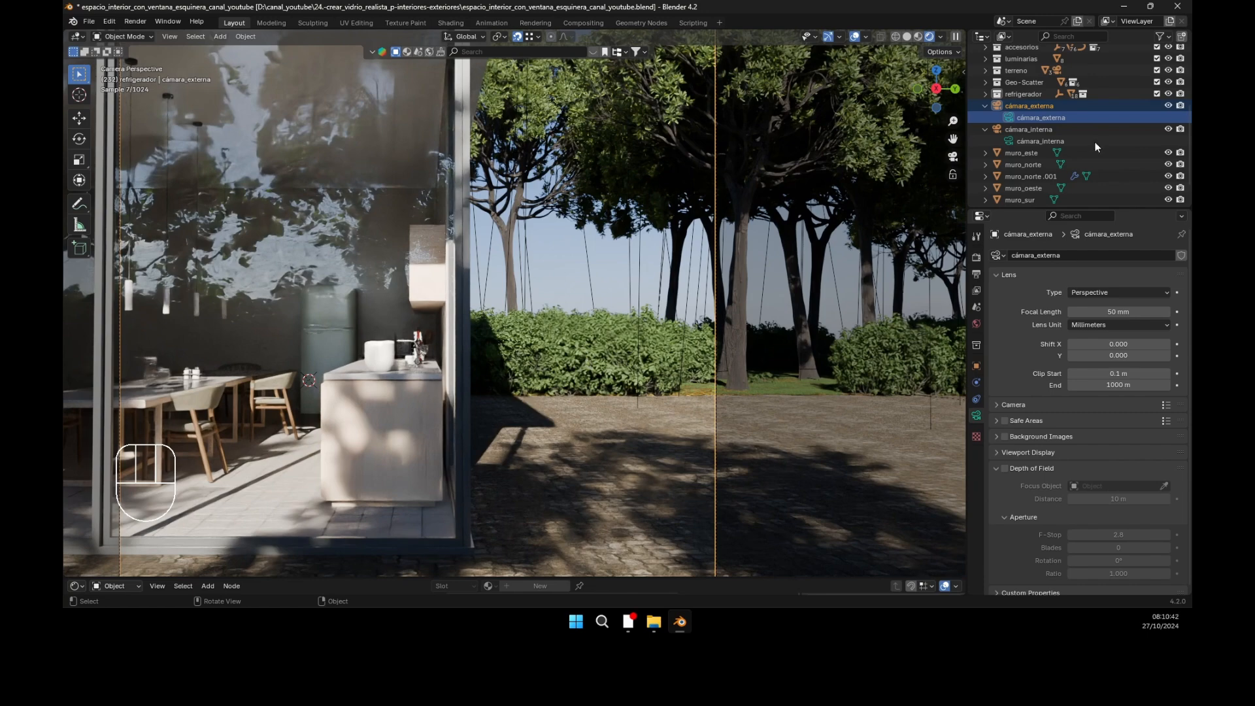
# Step: Make cámara_interna the active camera again and frame the corner windows closely
pyautogui.click(1009, 142)
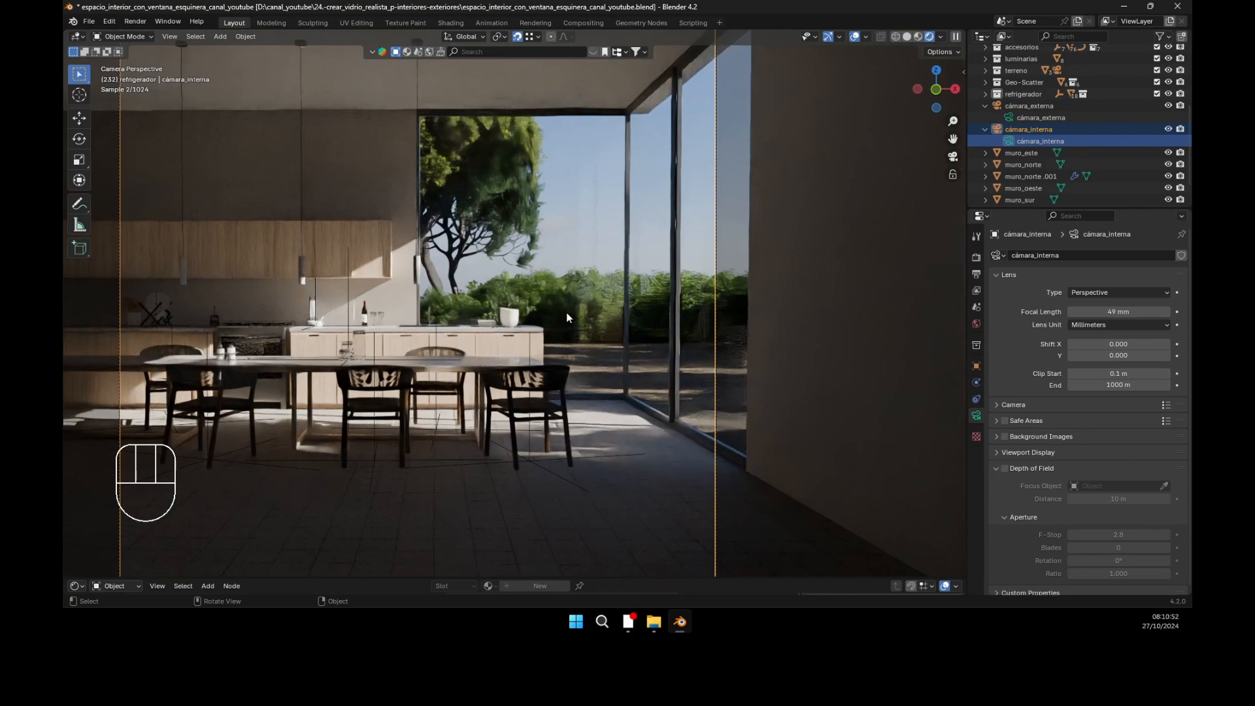
pyautogui.scroll(4, 566, 312)
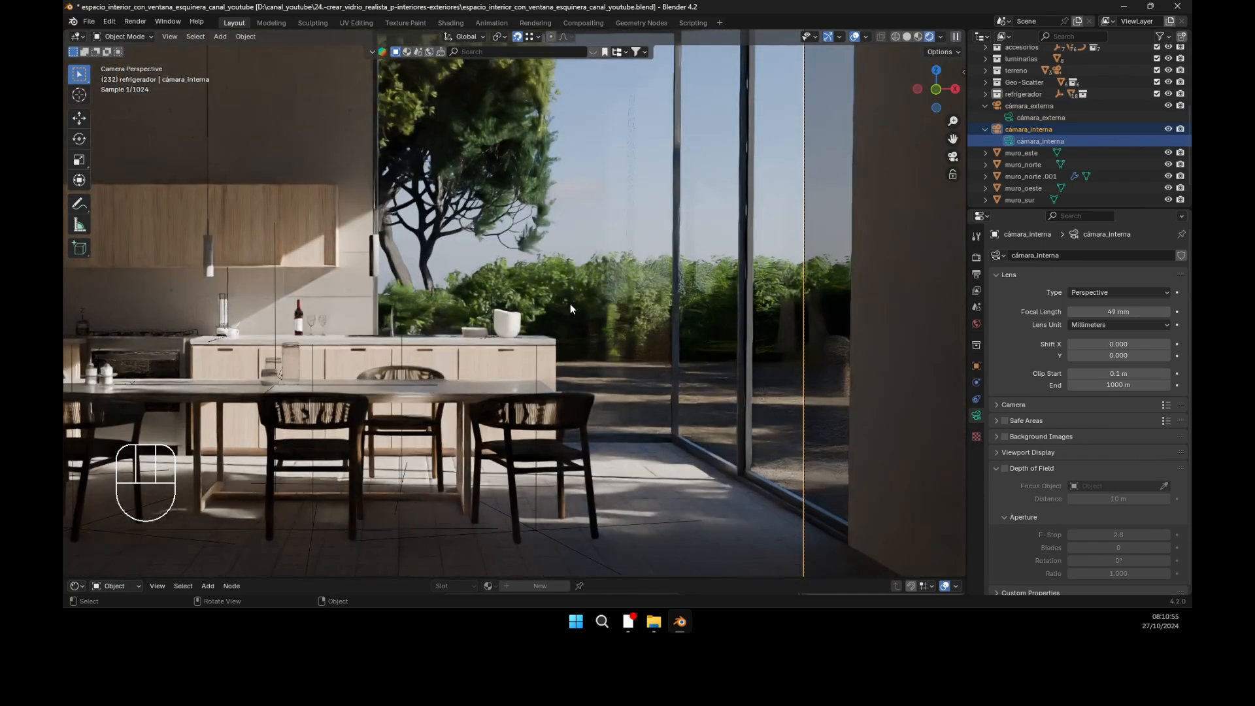
pyautogui.keyDown('shift'); pyautogui.moveTo(570, 303); pyautogui.dragTo(472, 321, button='middle'); pyautogui.keyUp('shift')
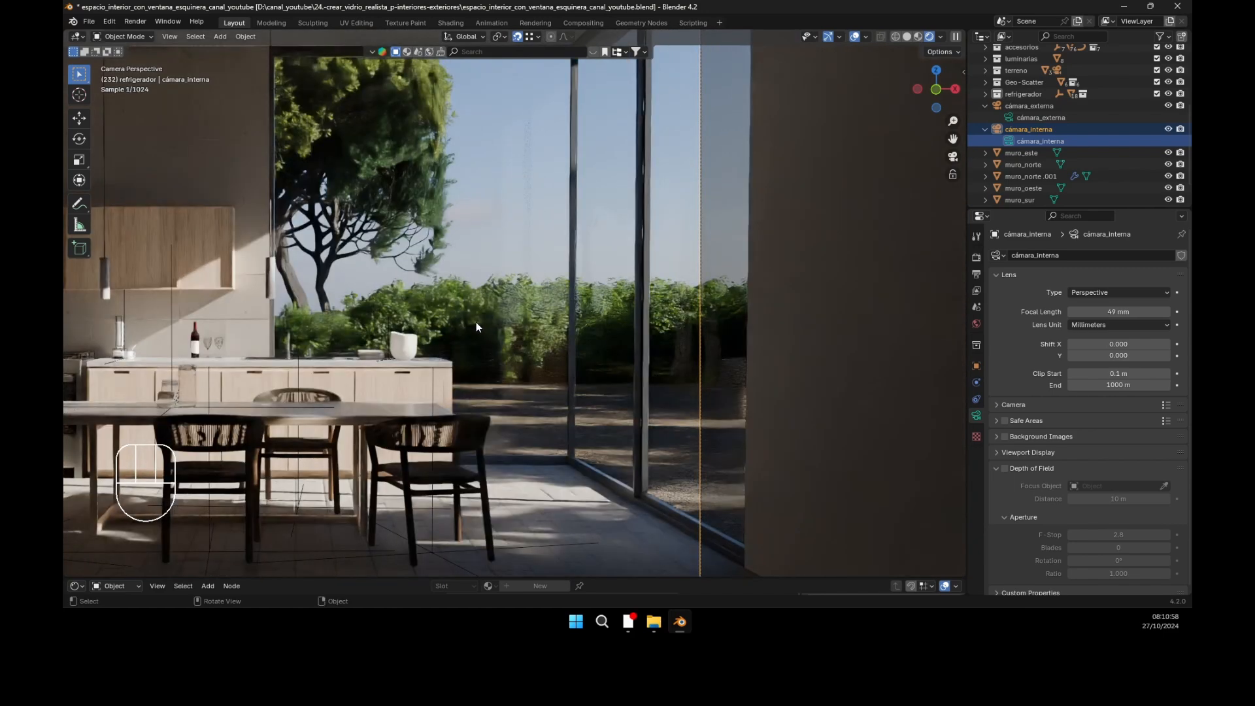
pyautogui.keyDown('shift'); pyautogui.moveTo(514, 264); pyautogui.dragTo(524, 272, button='middle'); pyautogui.keyUp('shift')
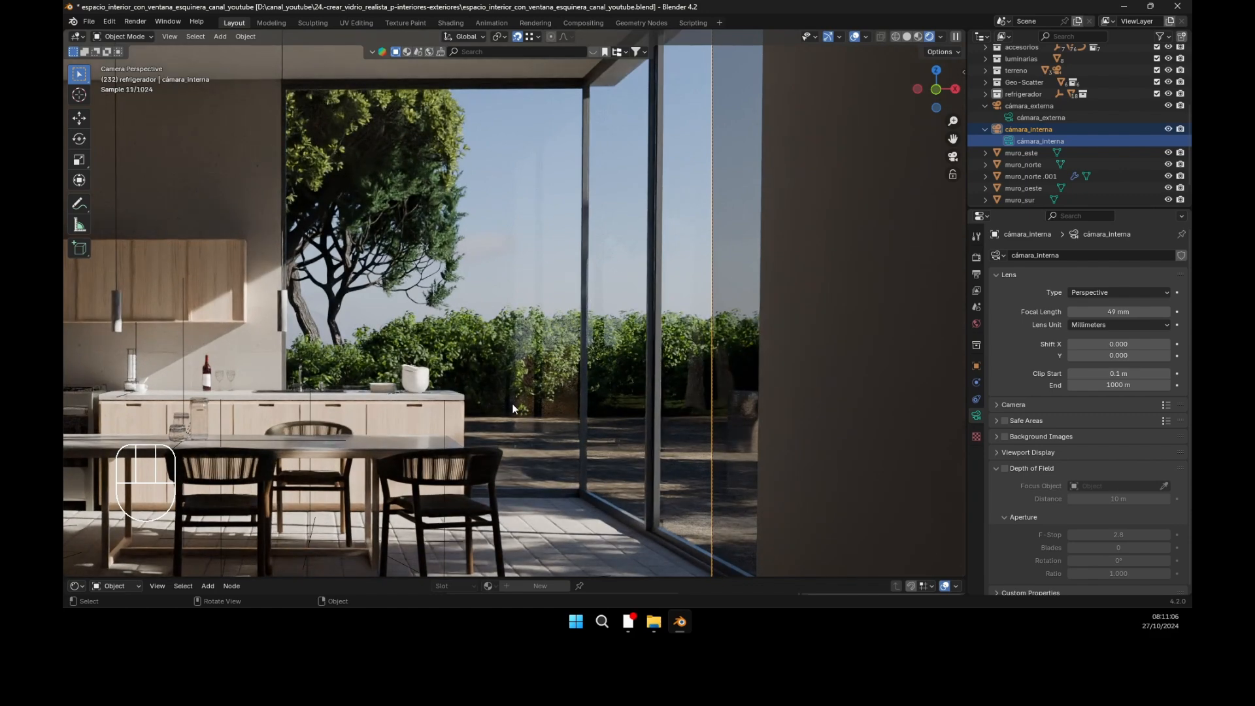
# Step: Unlink the vidrio_arquitectónico material from each of the three glass panes of the corner window
pyautogui.click(692, 155)
pyautogui.keyDown('shift'); pyautogui.click(631, 144); pyautogui.keyUp('shift')
pyautogui.keyDown('shift'); pyautogui.click(519, 156); pyautogui.keyUp('shift')
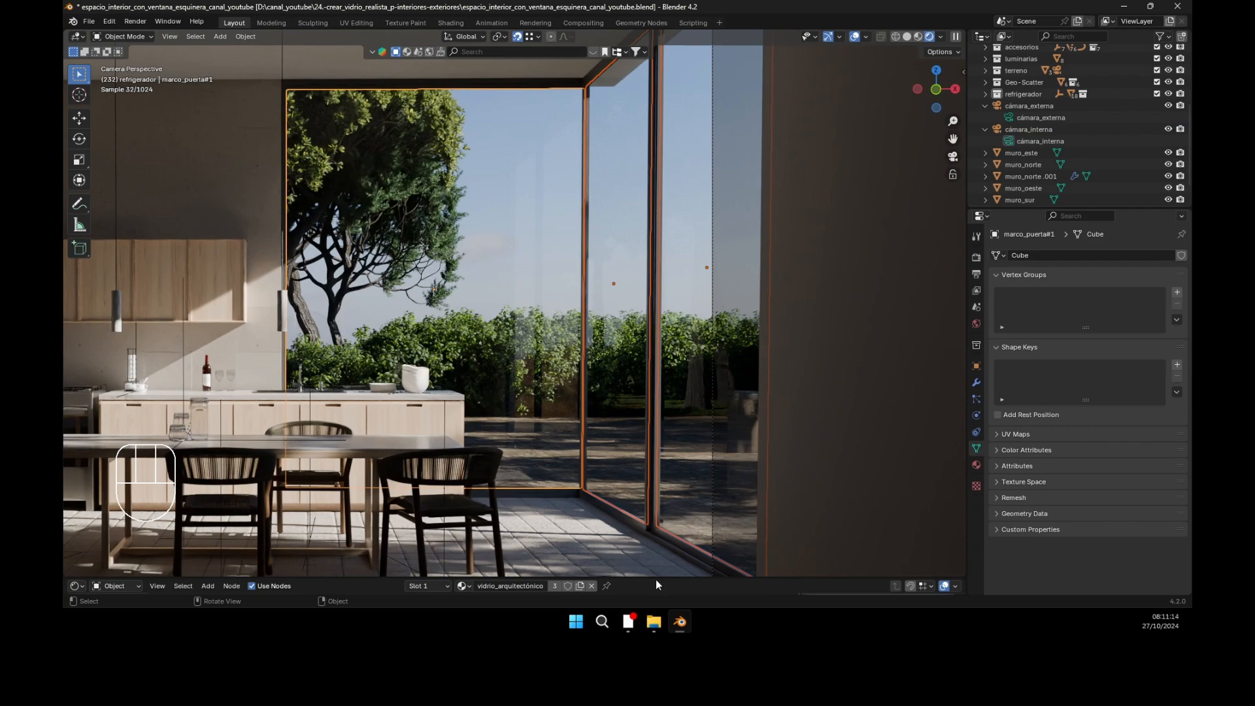
pyautogui.moveTo(656, 579); pyautogui.dragTo(672, 502)
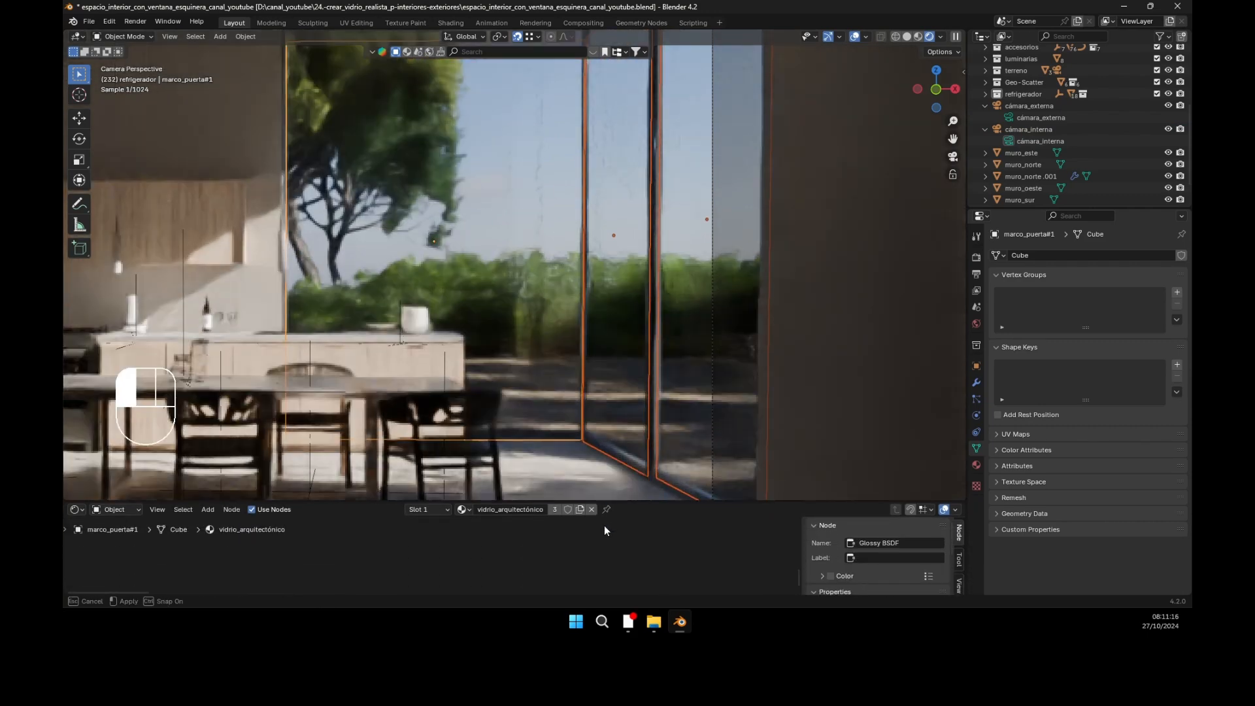
pyautogui.click(591, 509)
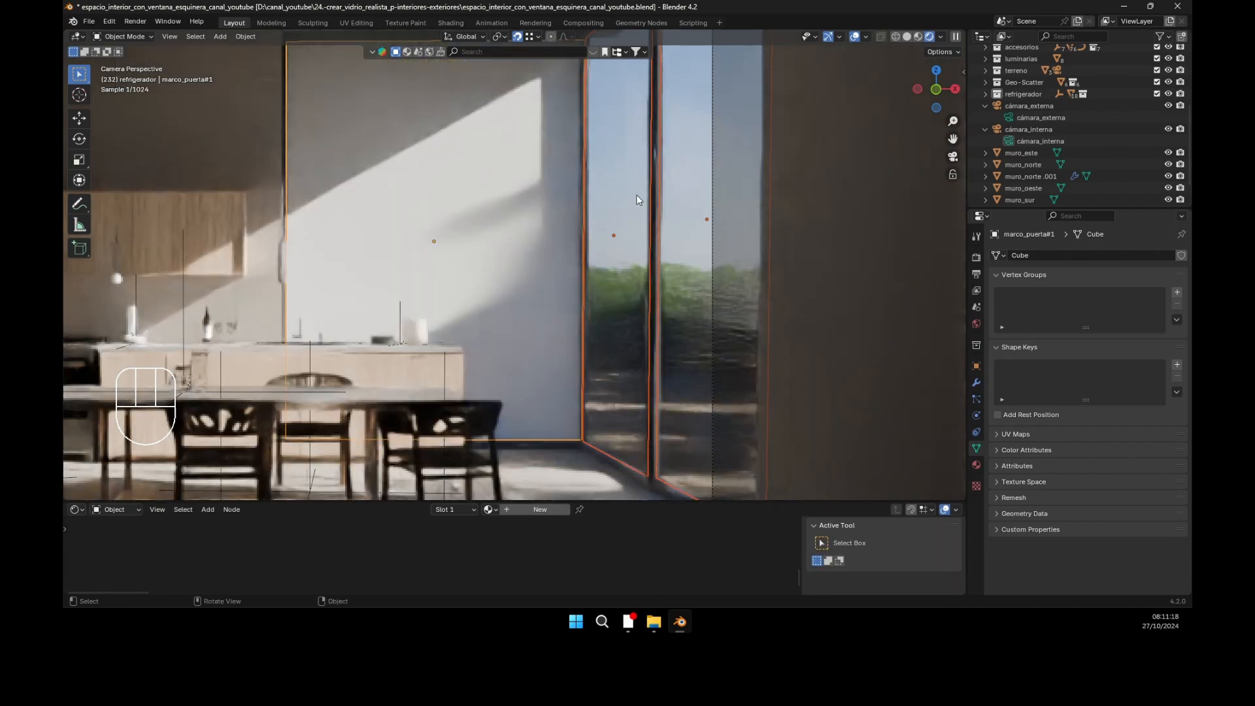
pyautogui.click(630, 339)
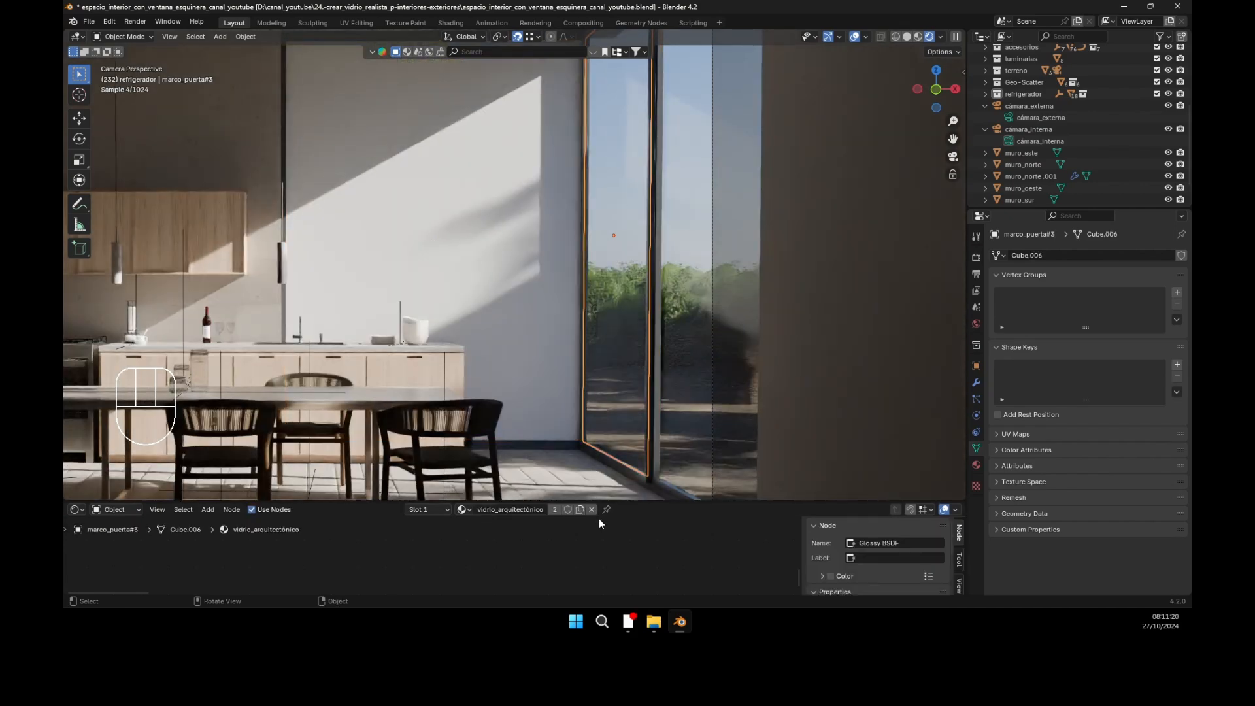
pyautogui.click(591, 509)
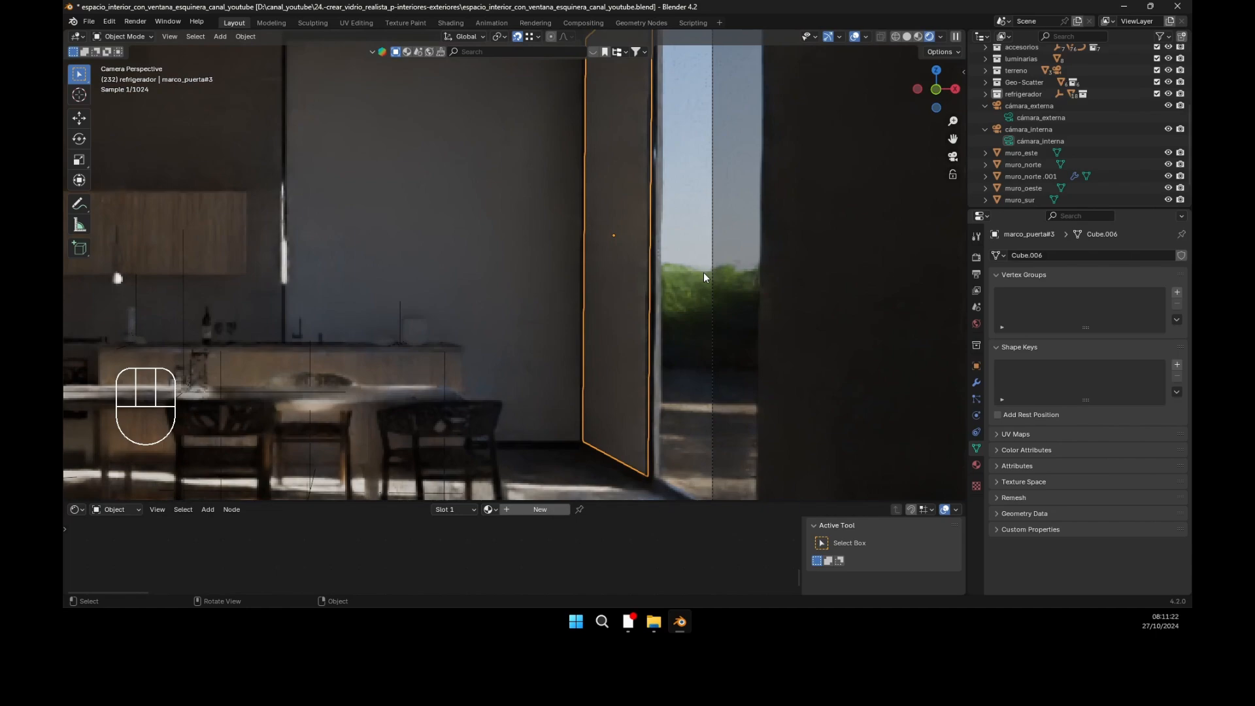
pyautogui.click(680, 458)
pyautogui.click(584, 509)
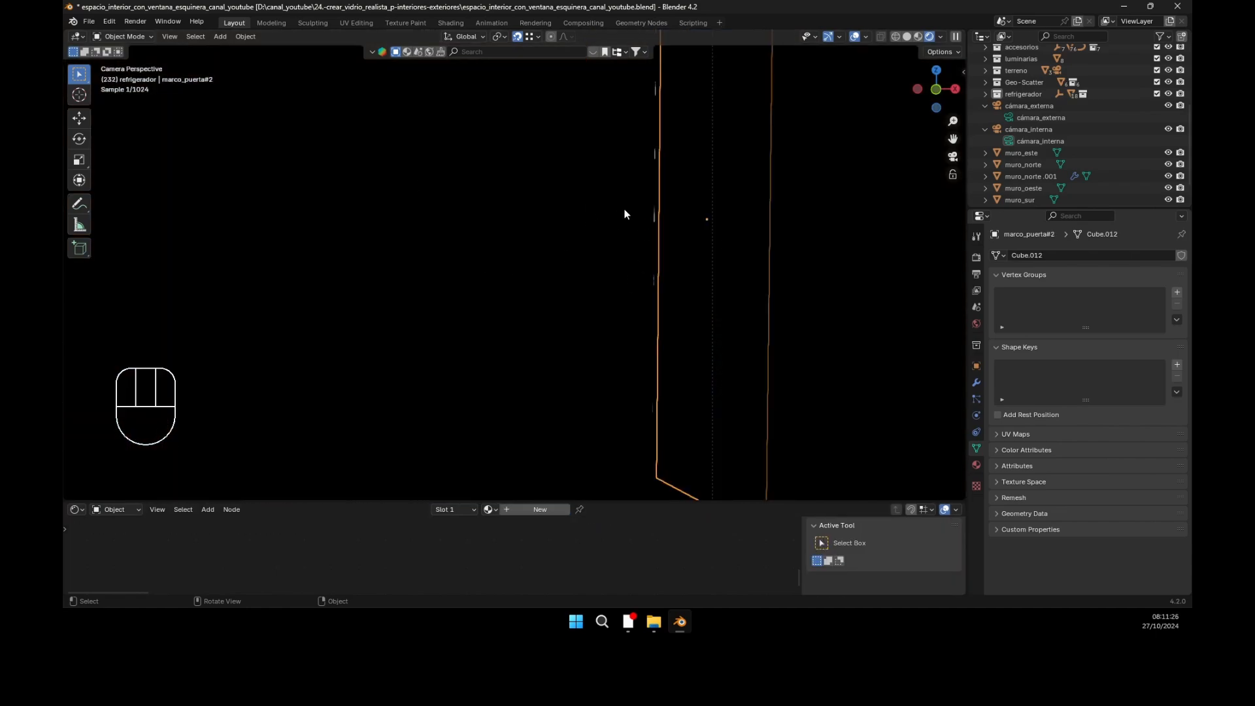
# Step: Join the three glass panes into a single object with marco_puerta#1 as the active one
pyautogui.keyDown('shift'); pyautogui.click(605, 206); pyautogui.keyUp('shift')
pyautogui.keyDown('shift'); pyautogui.click(602, 272); pyautogui.keyUp('shift')
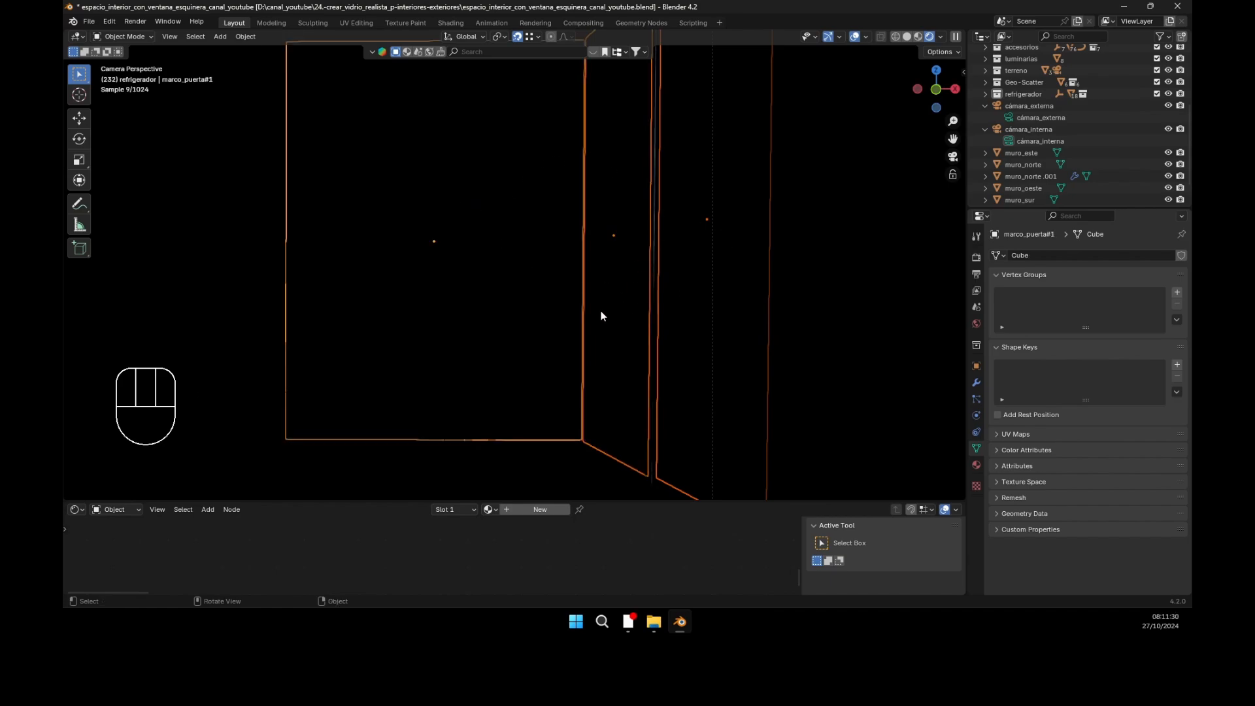
pyautogui.hotkey('ctrl', 'j')
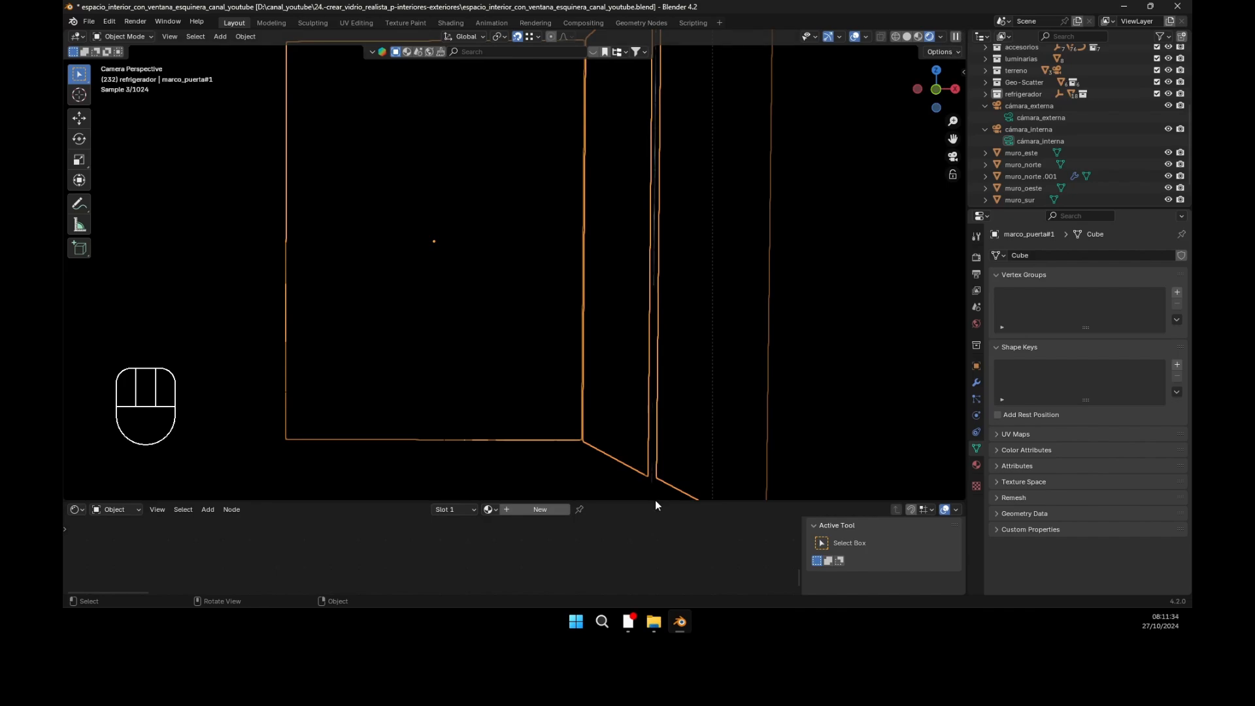
# Step: Split the 3D viewport vertically and turn the new area into a Shader Editor with its sidebar hidden
pyautogui.moveTo(655, 500); pyautogui.dragTo(643, 581)
pyautogui.rightClick(965, 35)
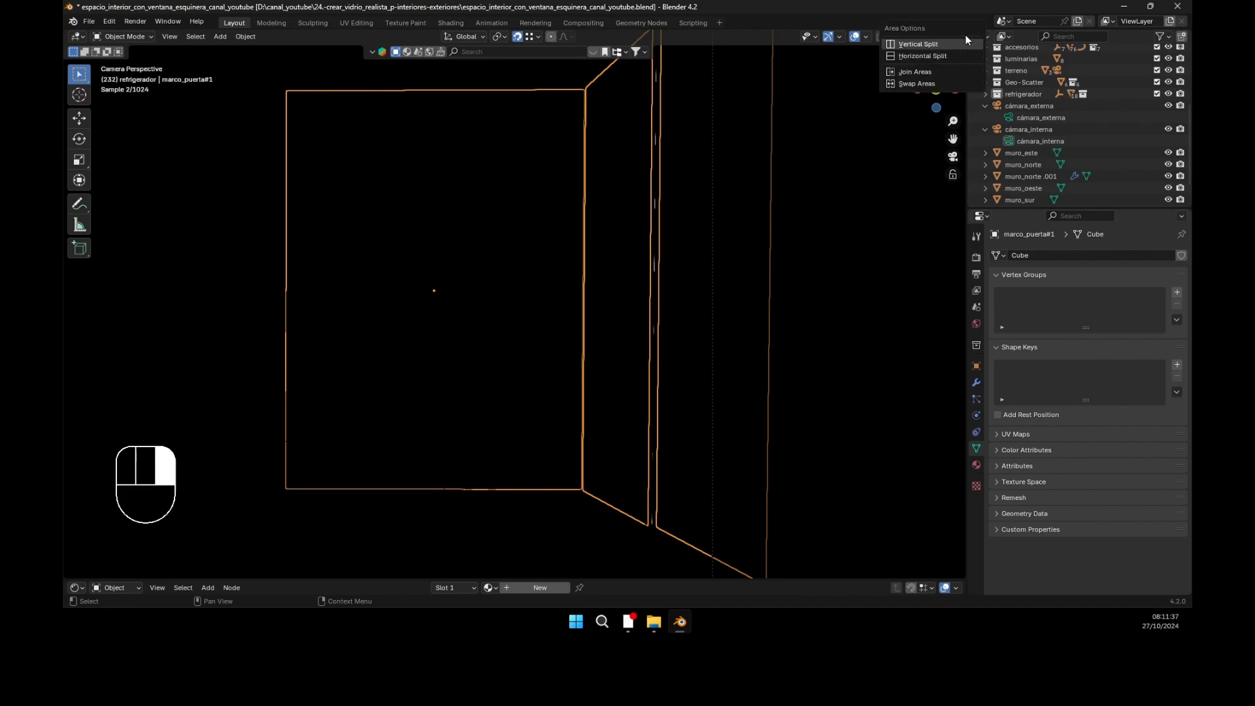
pyautogui.click(927, 49)
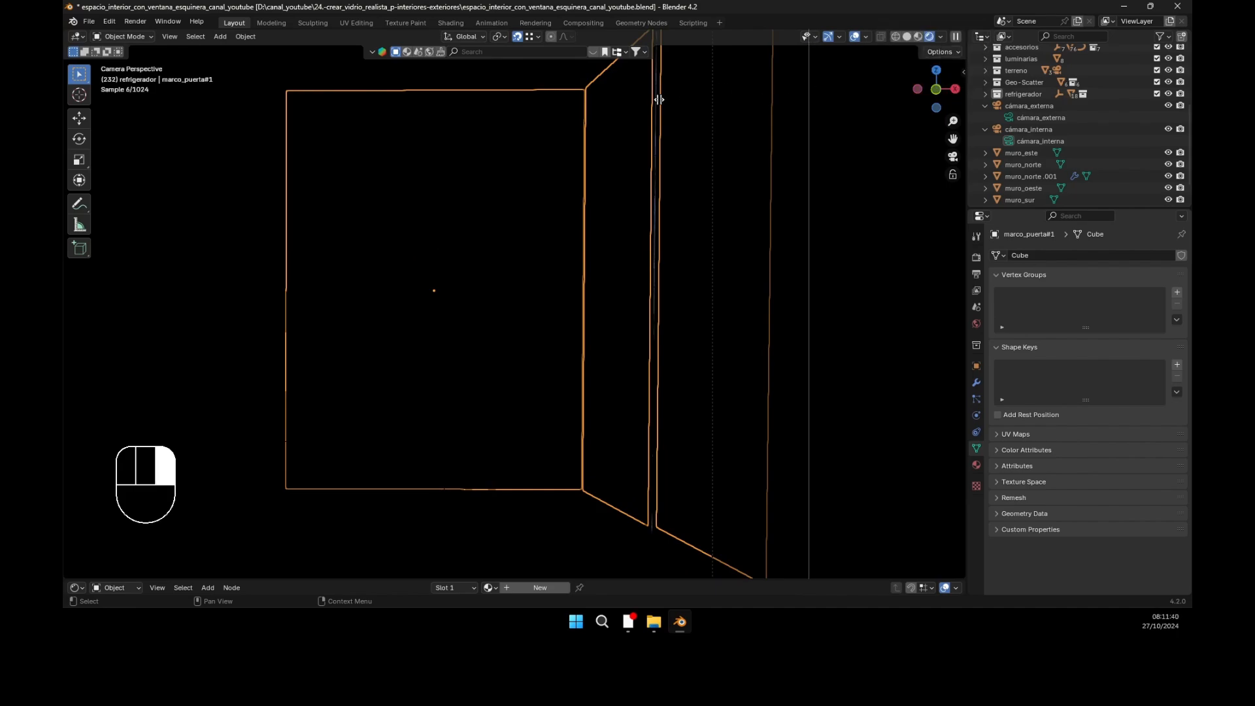
pyautogui.click(543, 121)
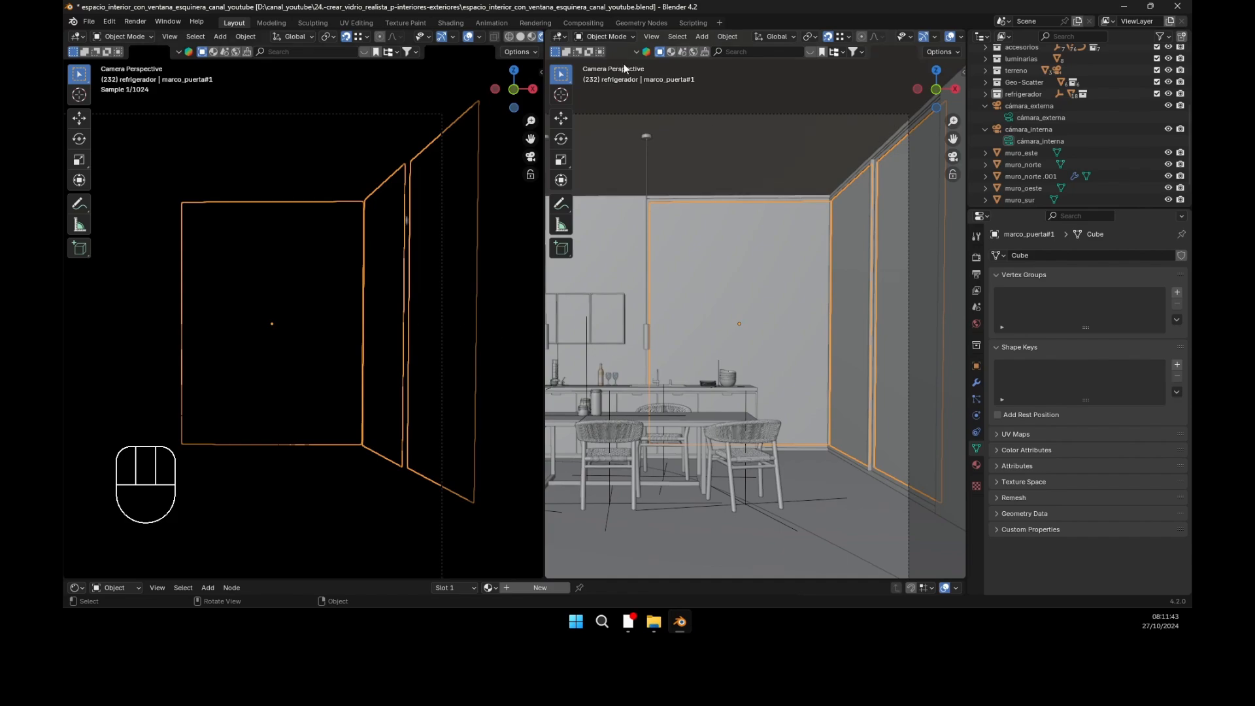
pyautogui.click(560, 37)
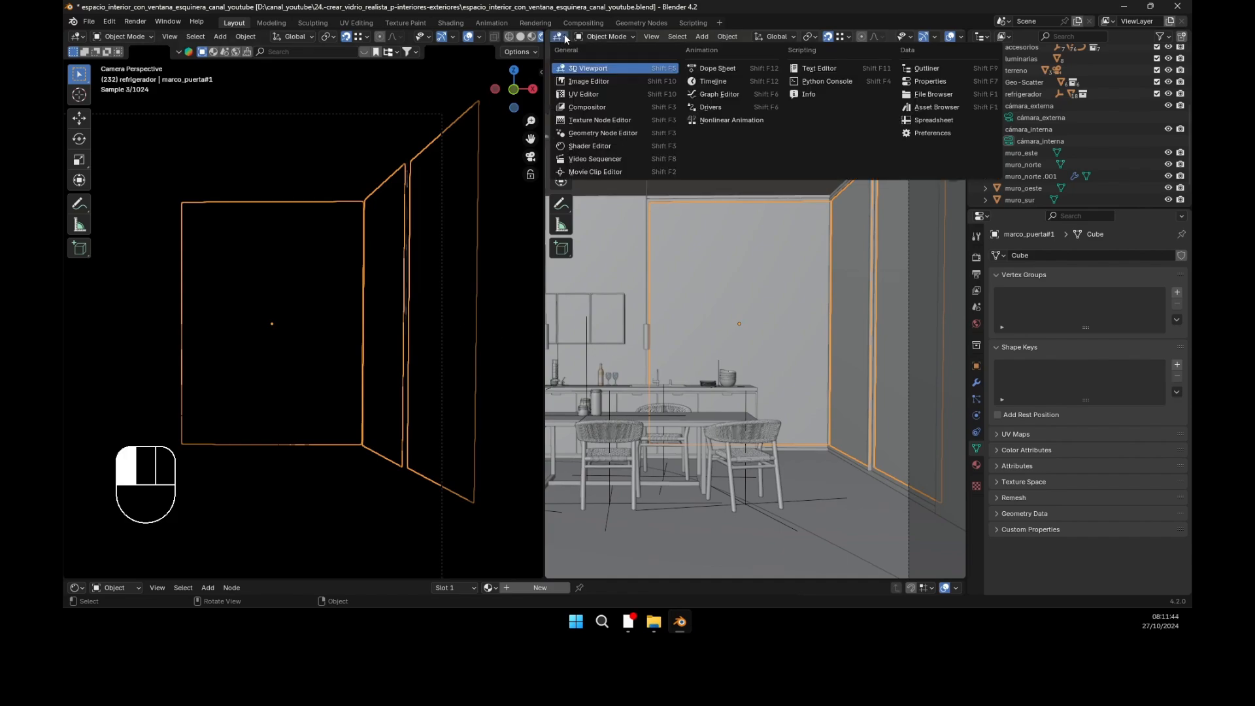
pyautogui.click(575, 145)
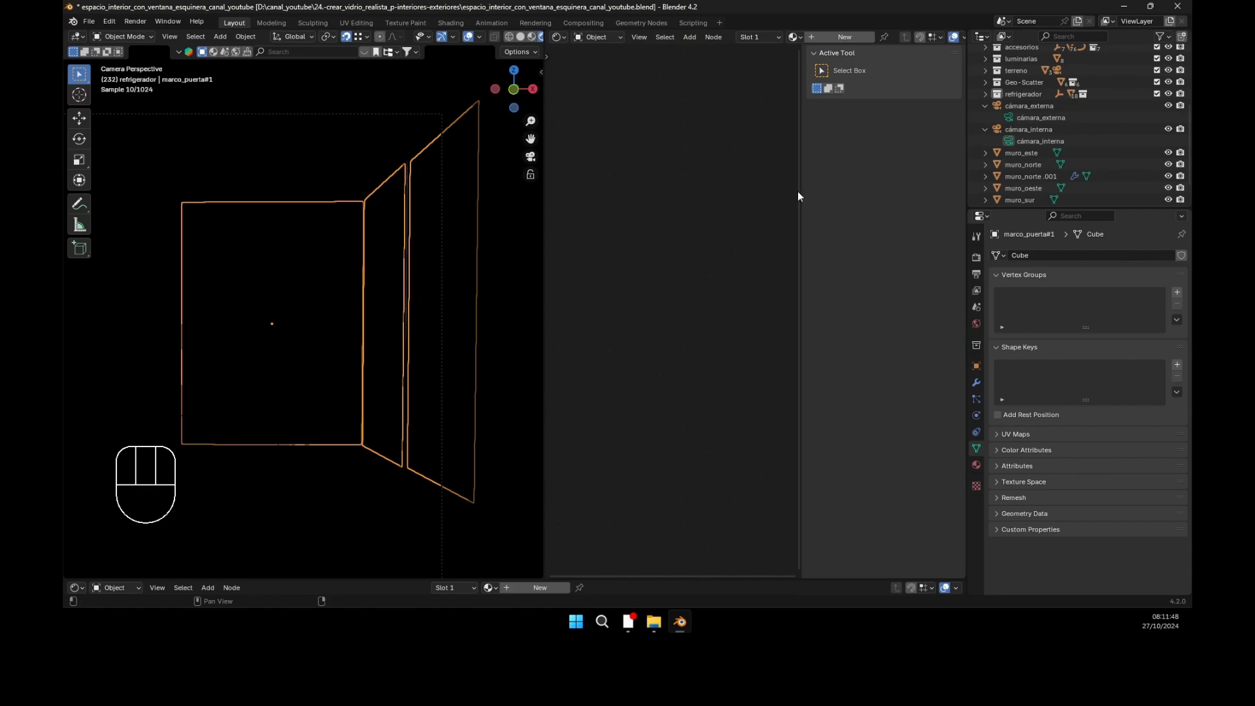
pyautogui.moveTo(801, 191); pyautogui.dragTo(1060, 189)
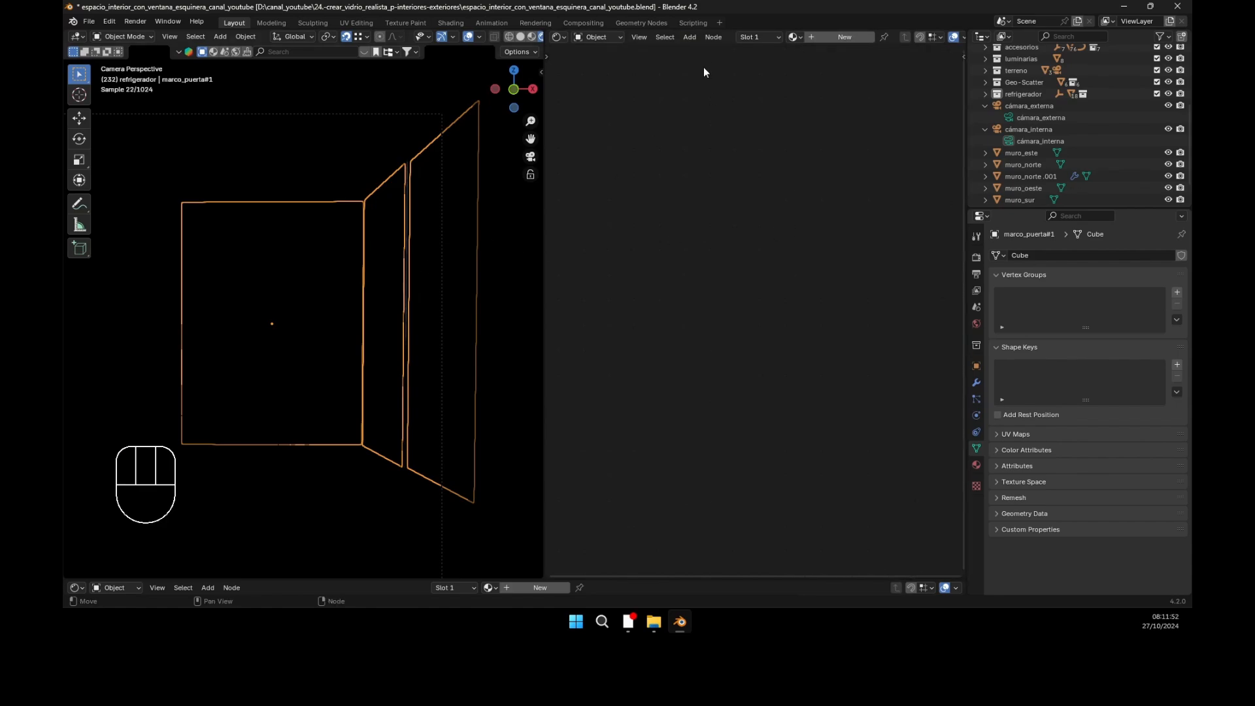
# Step: Create a new material on the joined glass object and name it vidrio
pyautogui.click(605, 37)
pyautogui.click(832, 36)
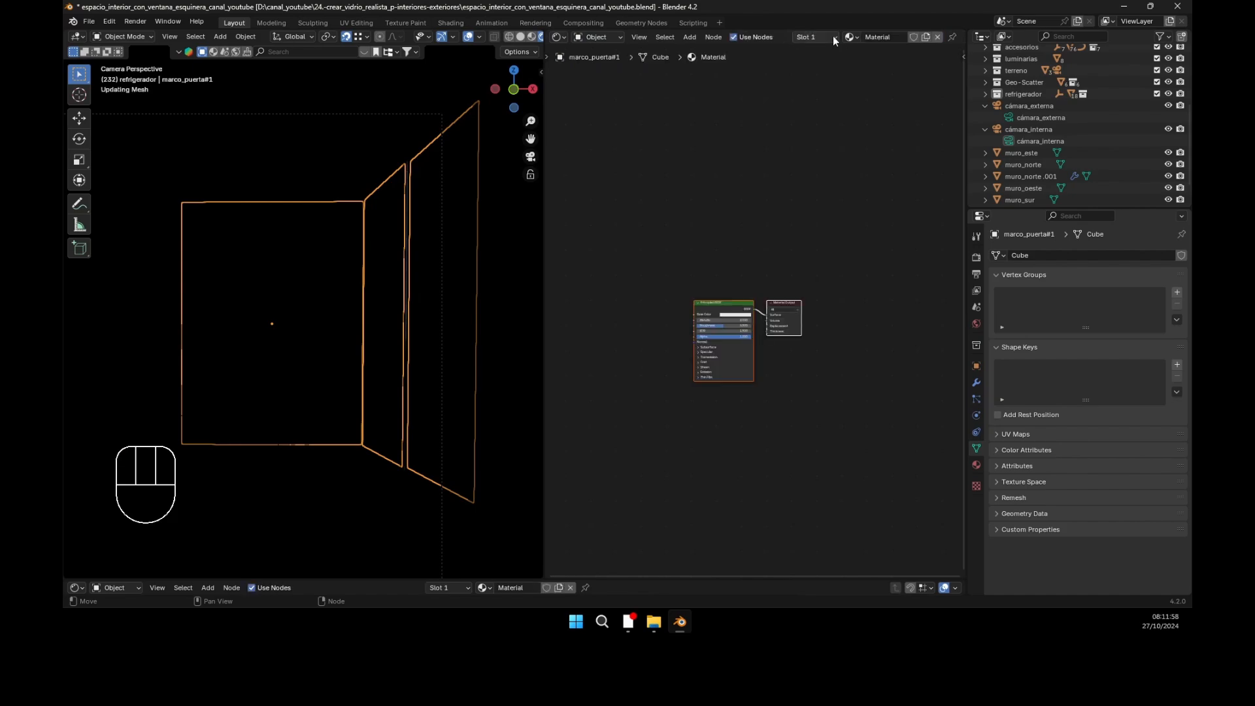
pyautogui.click(879, 36)
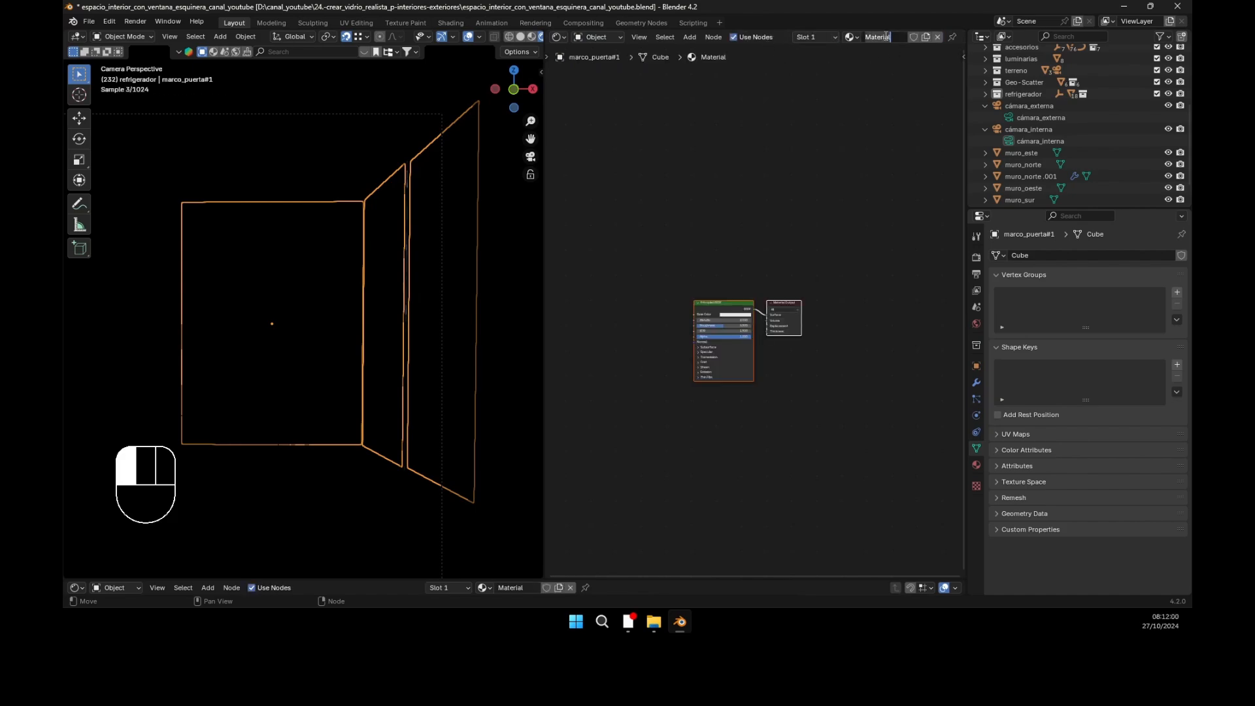
pyautogui.write('vidrio')
pyautogui.click(868, 111)
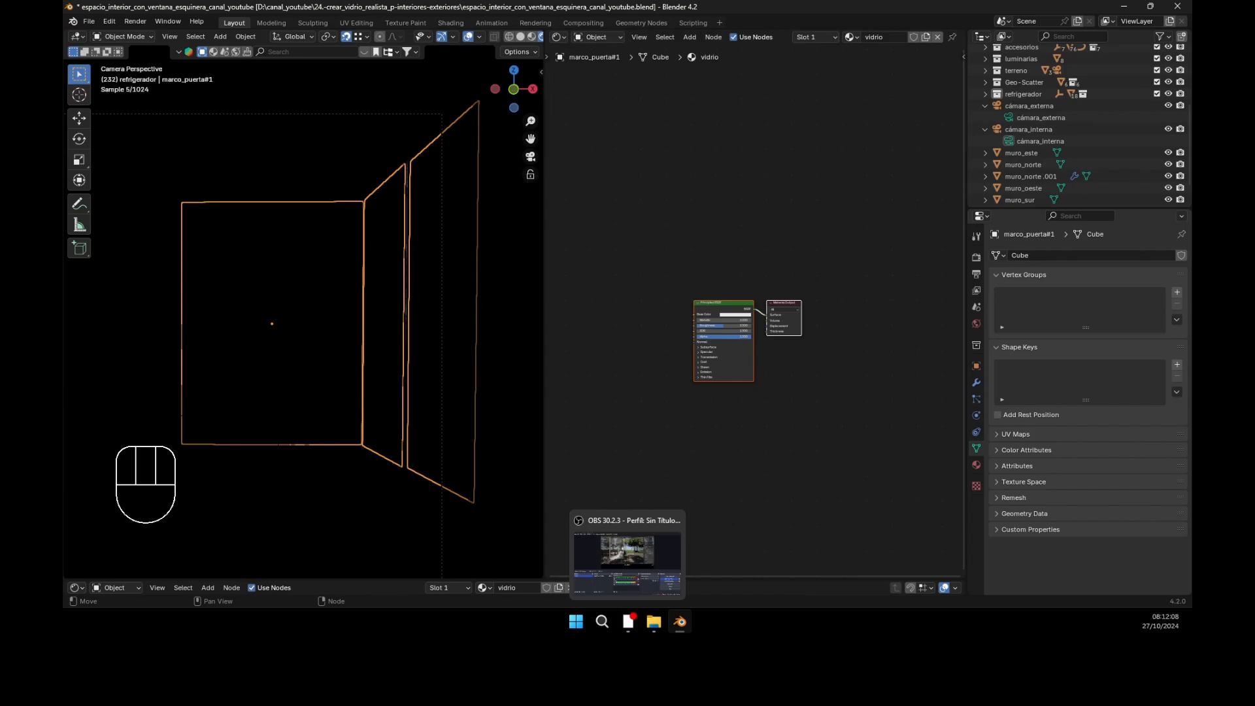
pyautogui.click(626, 629)
pyautogui.click(680, 621)
# Step: Set the Principled BSDF's Roughness to 0 and its Transmission Weight to 1
pyautogui.scroll(1, 746, 310)
pyautogui.scroll(4, 747, 309)
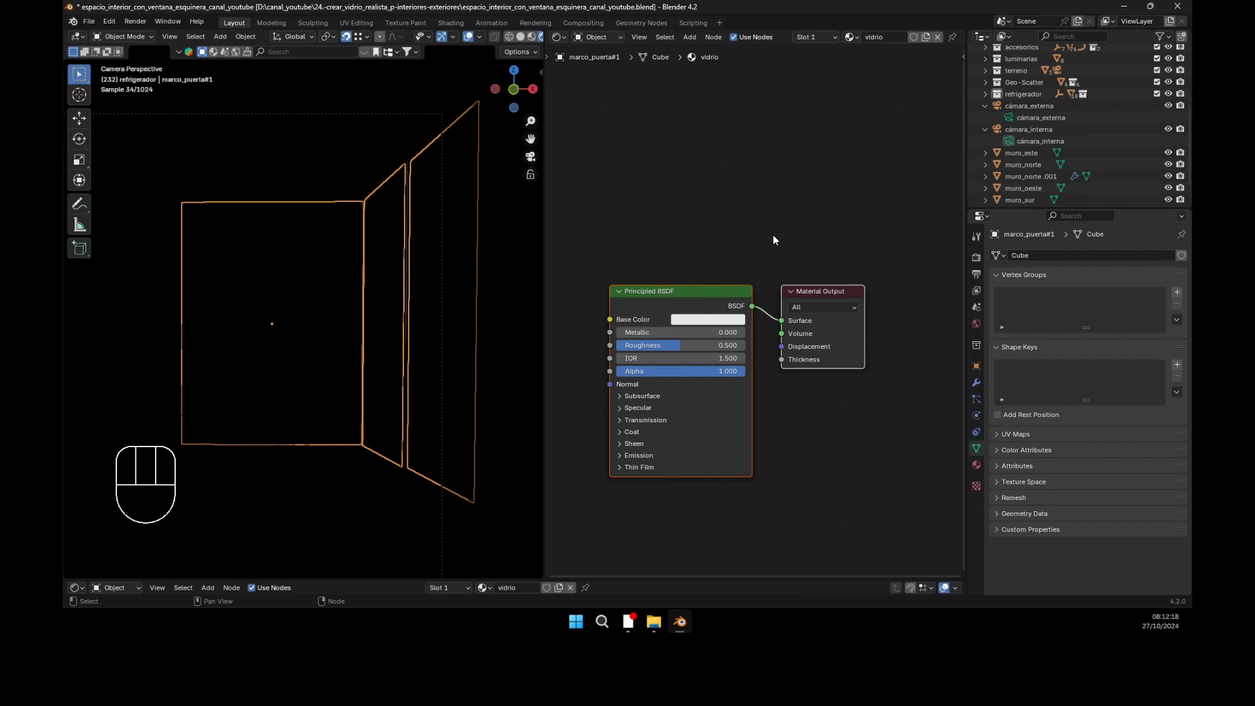
pyautogui.scroll(1, 707, 392)
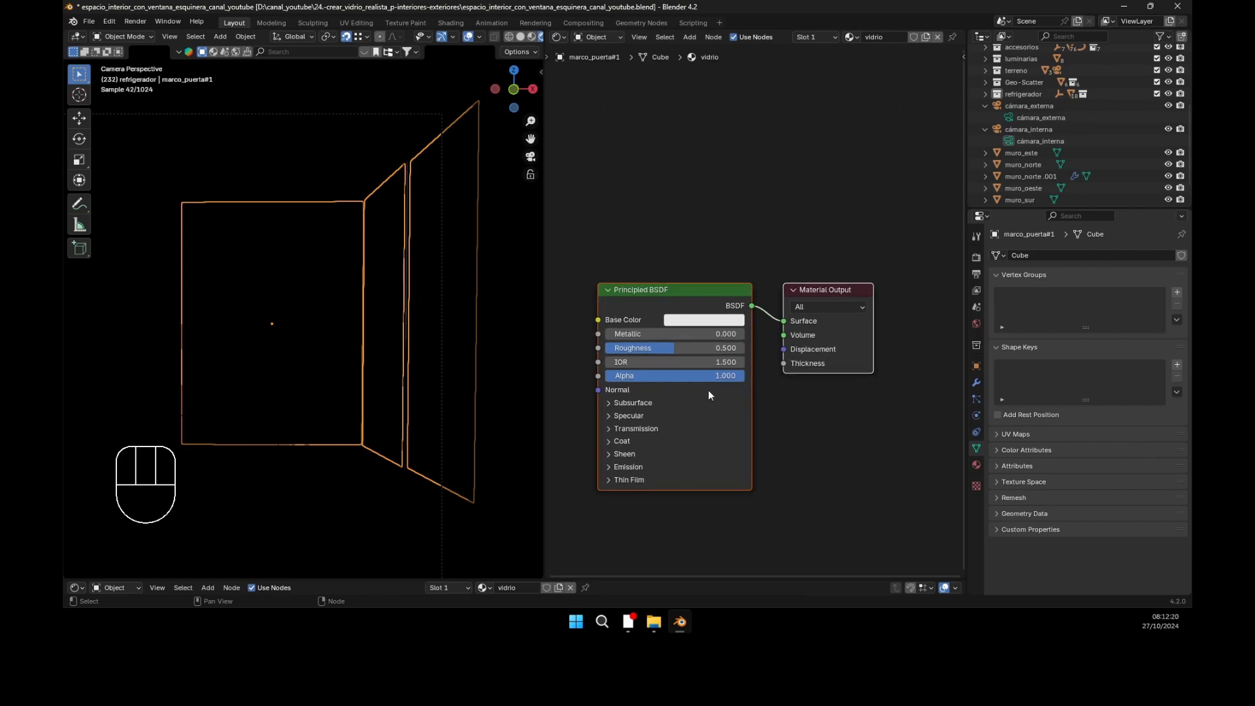
pyautogui.scroll(1, 717, 233)
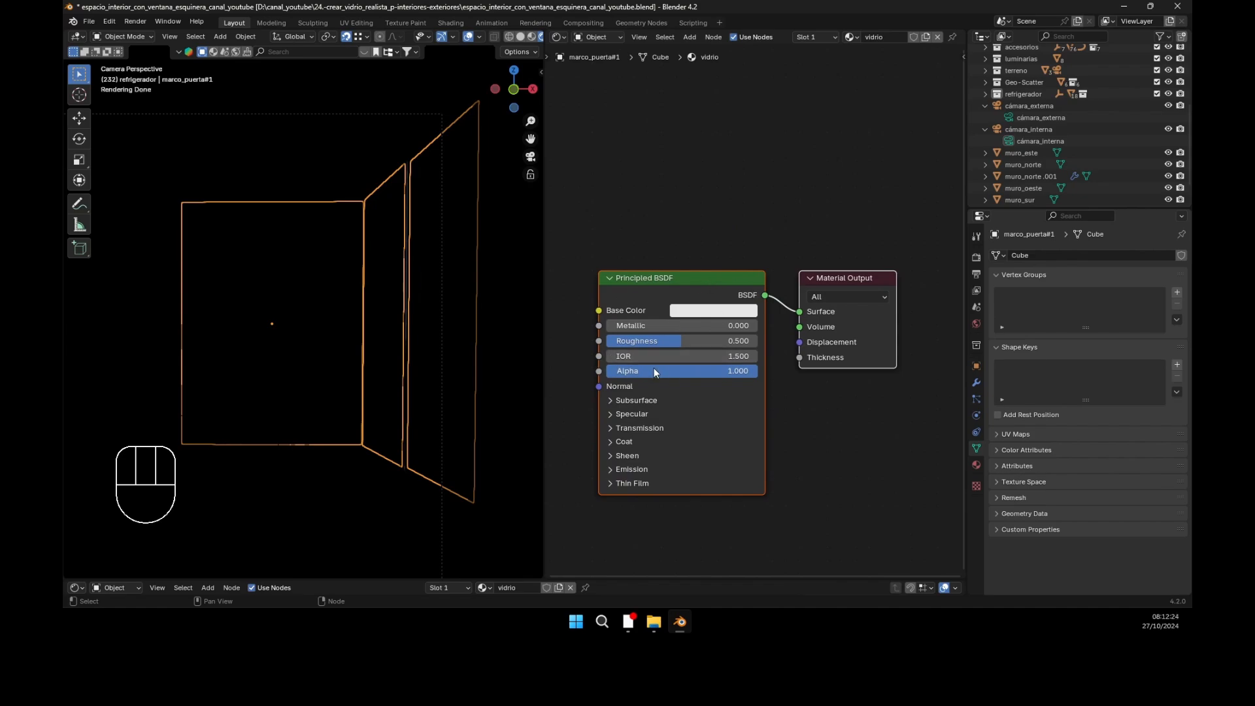
pyautogui.click(680, 341)
pyautogui.moveTo(680, 341); pyautogui.dragTo(606, 340)
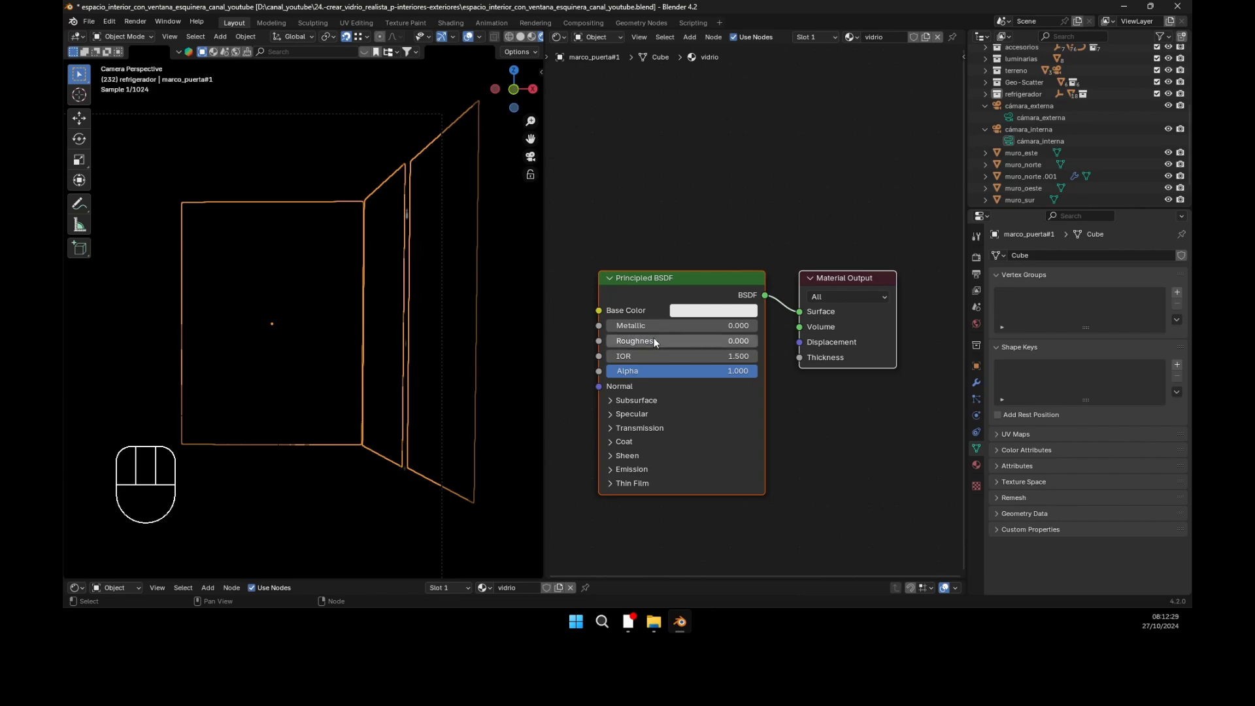
pyautogui.click(609, 428)
pyautogui.moveTo(618, 443); pyautogui.dragTo(816, 431)
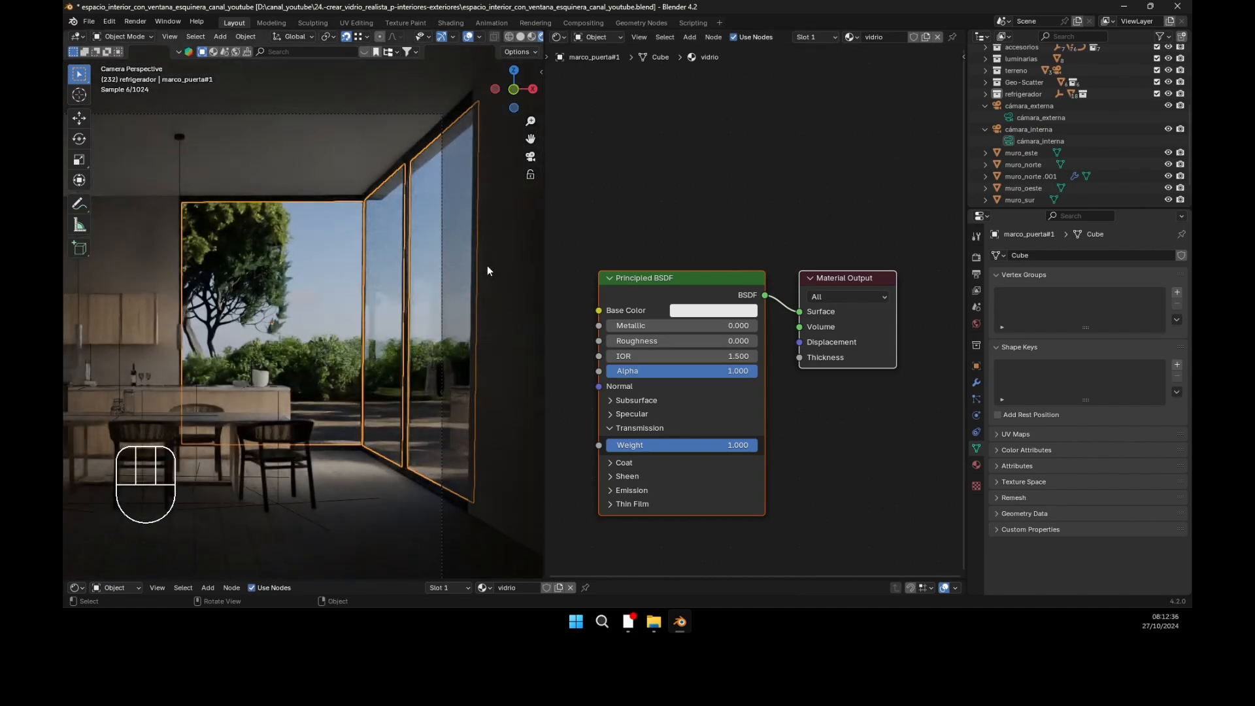
# Step: Widen the rendered viewport beside the Shader Editor and inspect the new glass at the corner window
pyautogui.moveTo(545, 292); pyautogui.dragTo(590, 292)
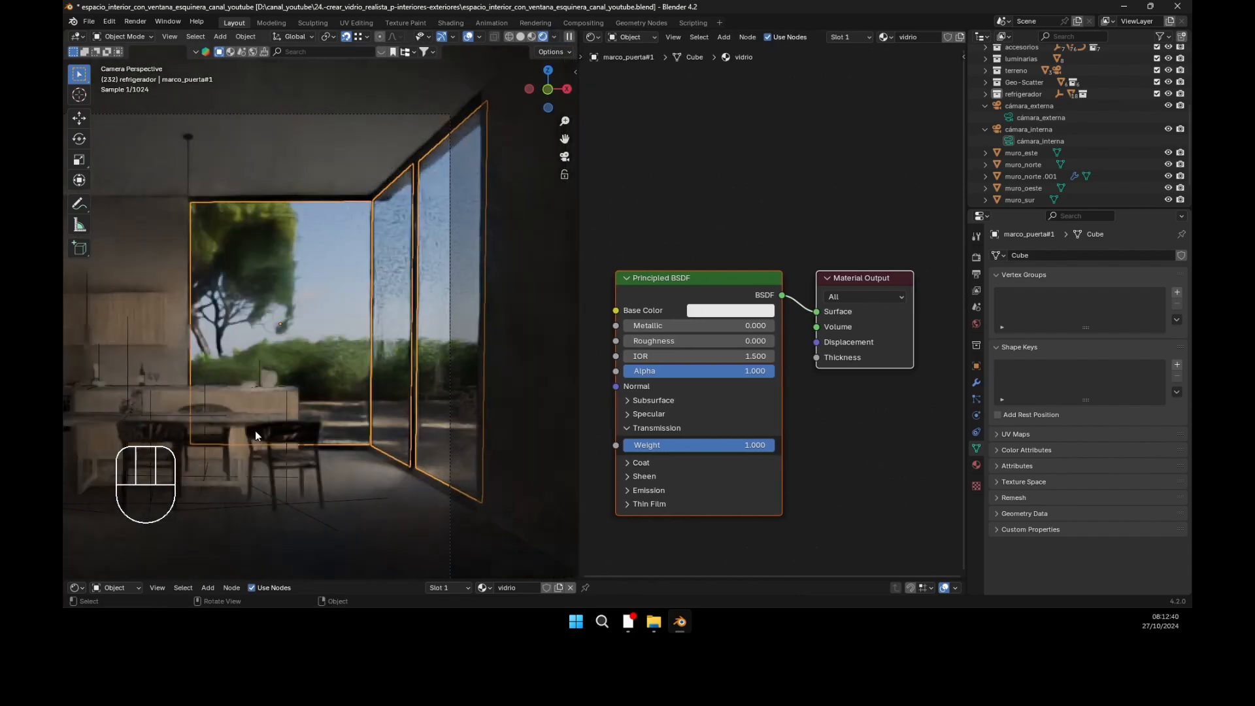
pyautogui.scroll(1, 255, 431)
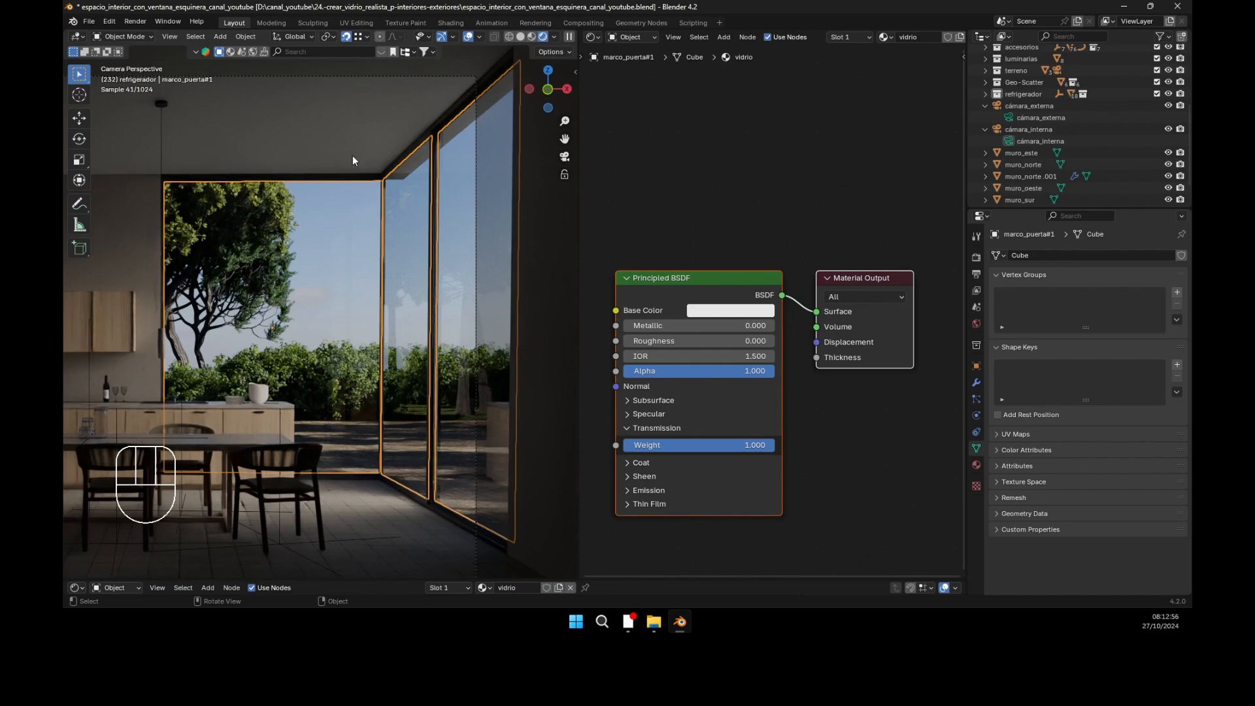
pyautogui.moveTo(580, 165); pyautogui.dragTo(637, 167)
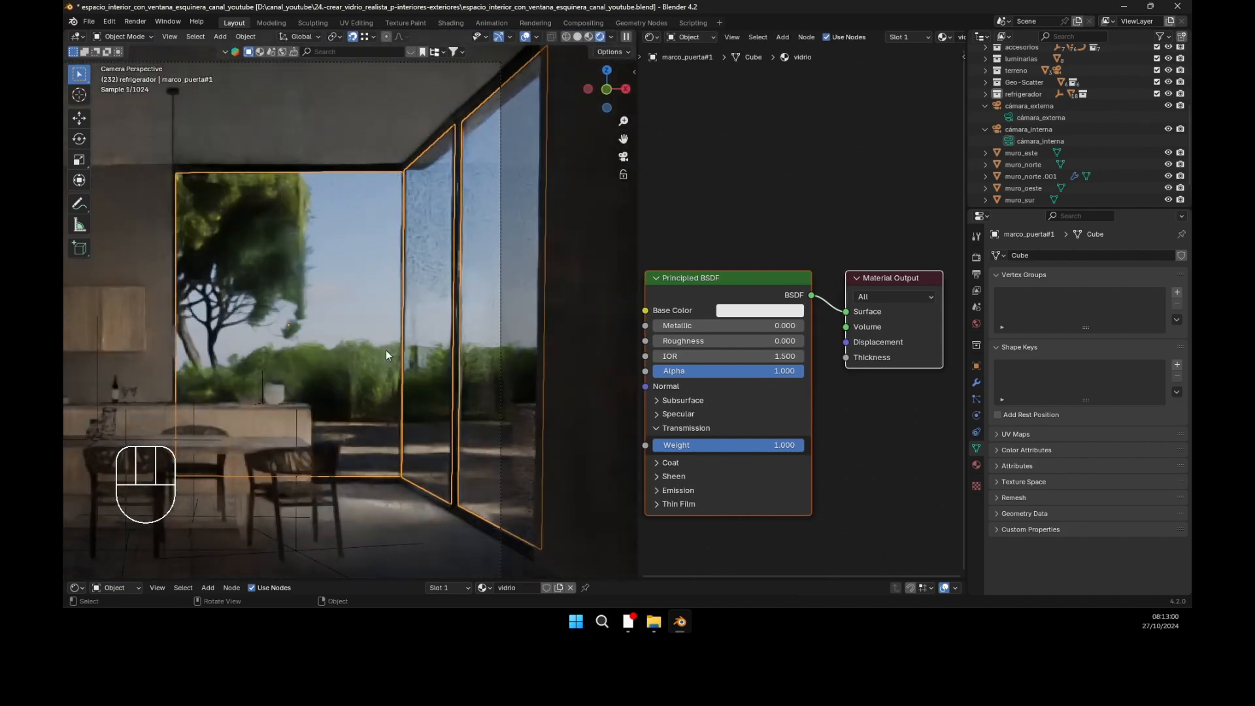
# Step: Make cámara_externa the active camera and frame the glazed corner of the house in the rendered viewport
pyautogui.moveTo(430, 305)
pyautogui.mouseDown(button='middle')
pyautogui.moveTo(439, 300)
pyautogui.moveTo(419, 308)
pyautogui.mouseUp(button='middle')
pyautogui.press('KP_0')
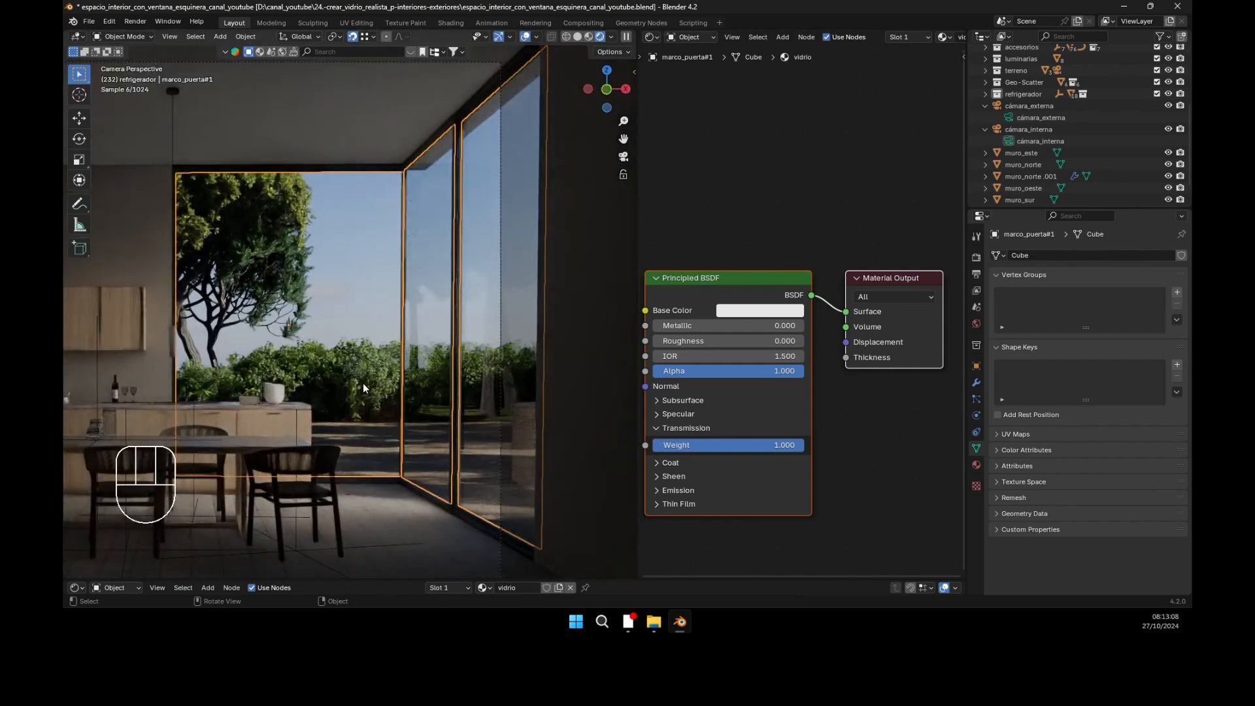
pyautogui.click(1008, 120)
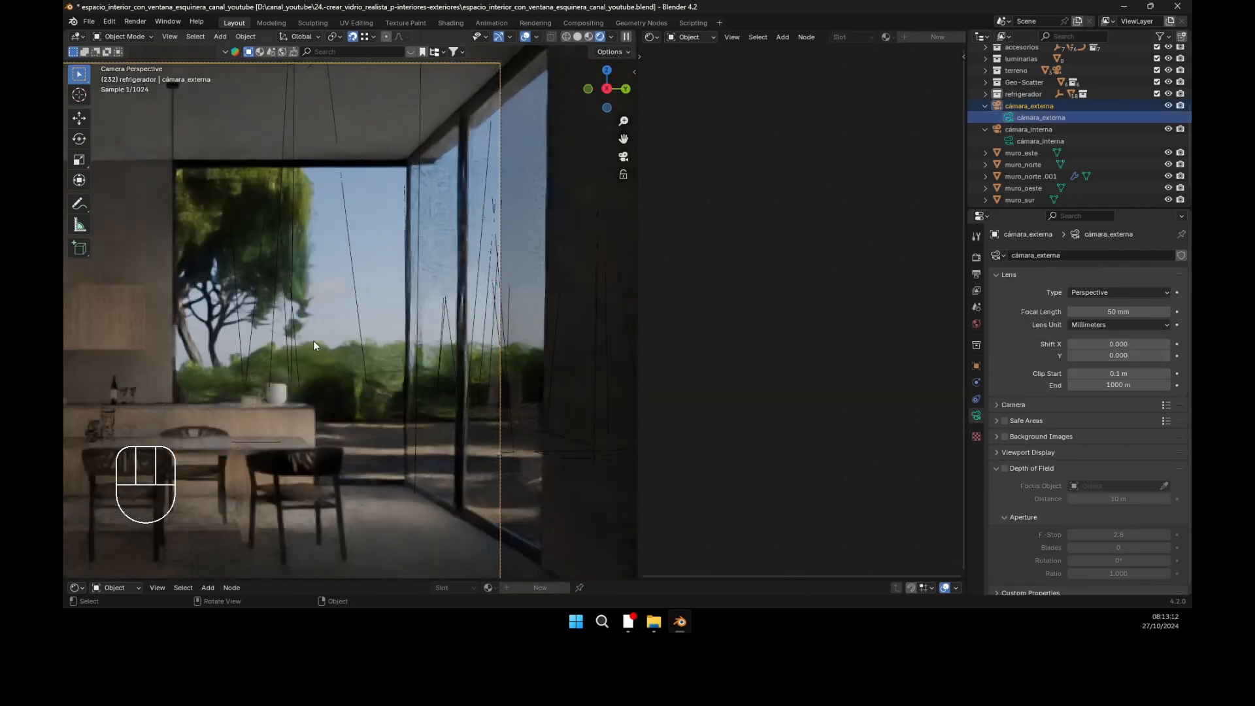
pyautogui.press('ctrl+KP_0')
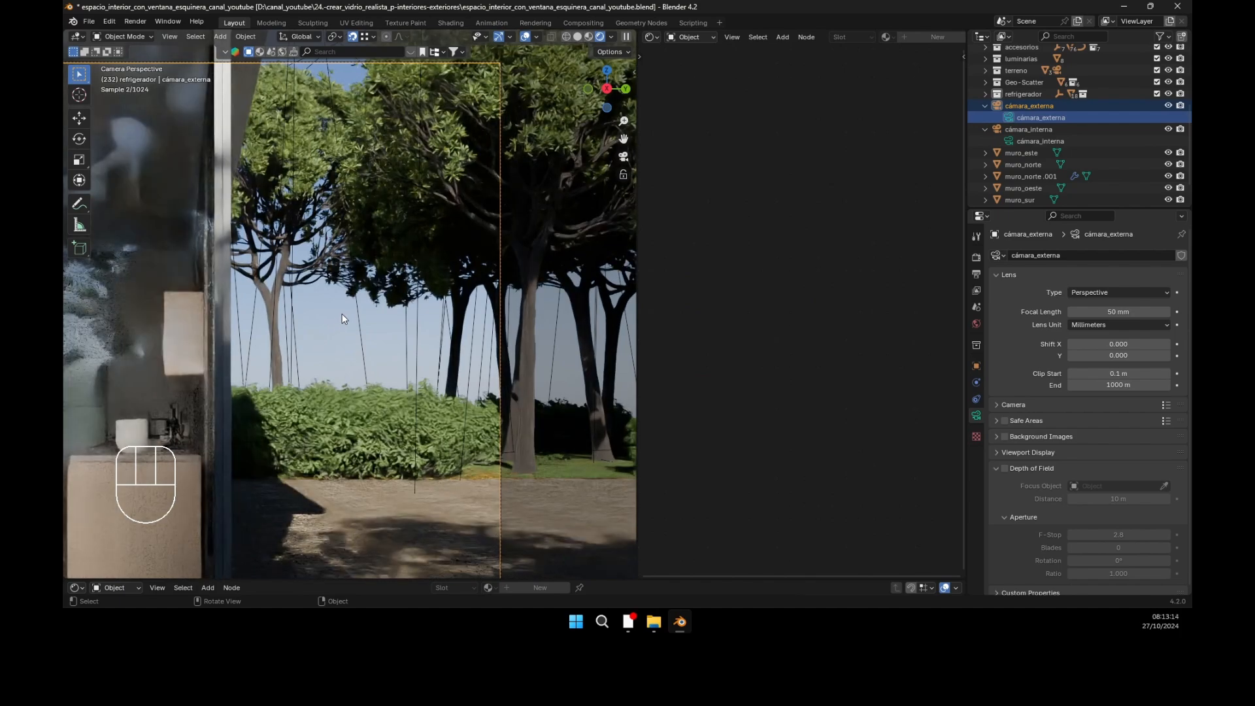
pyautogui.scroll(-4, 428, 299)
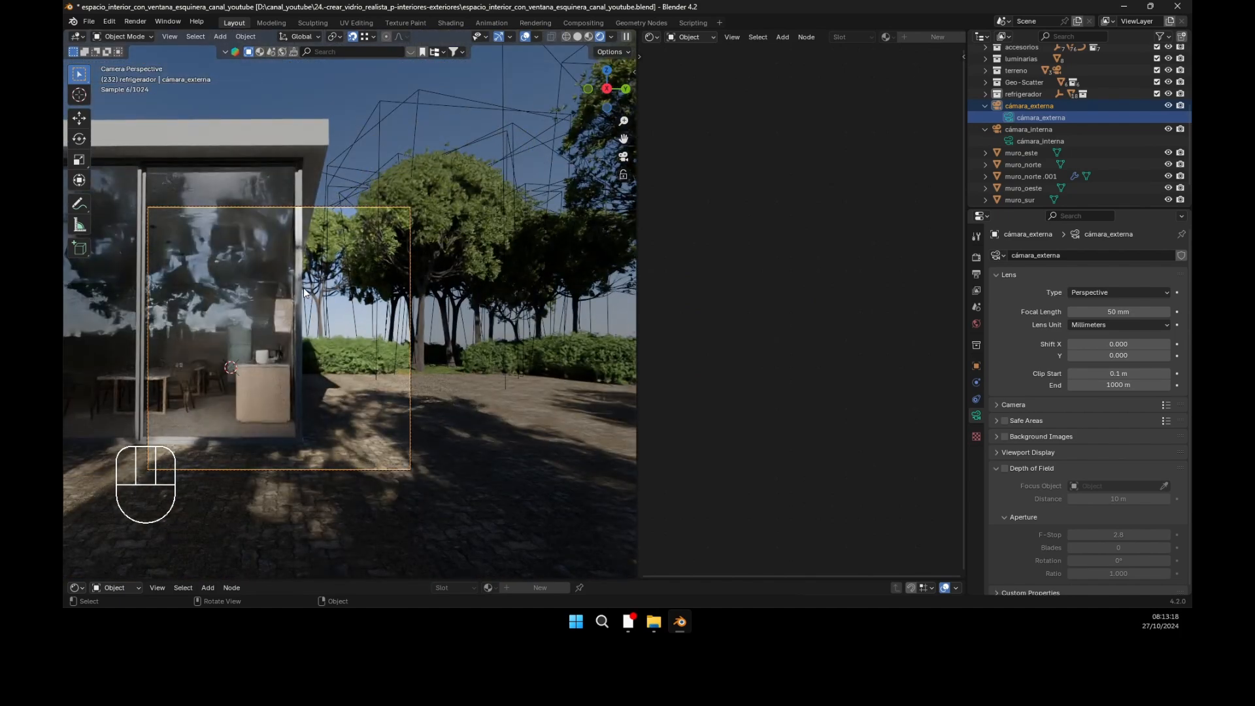
pyautogui.keyDown('shift'); pyautogui.moveTo(359, 269); pyautogui.dragTo(422, 280, button='middle'); pyautogui.keyUp('shift')
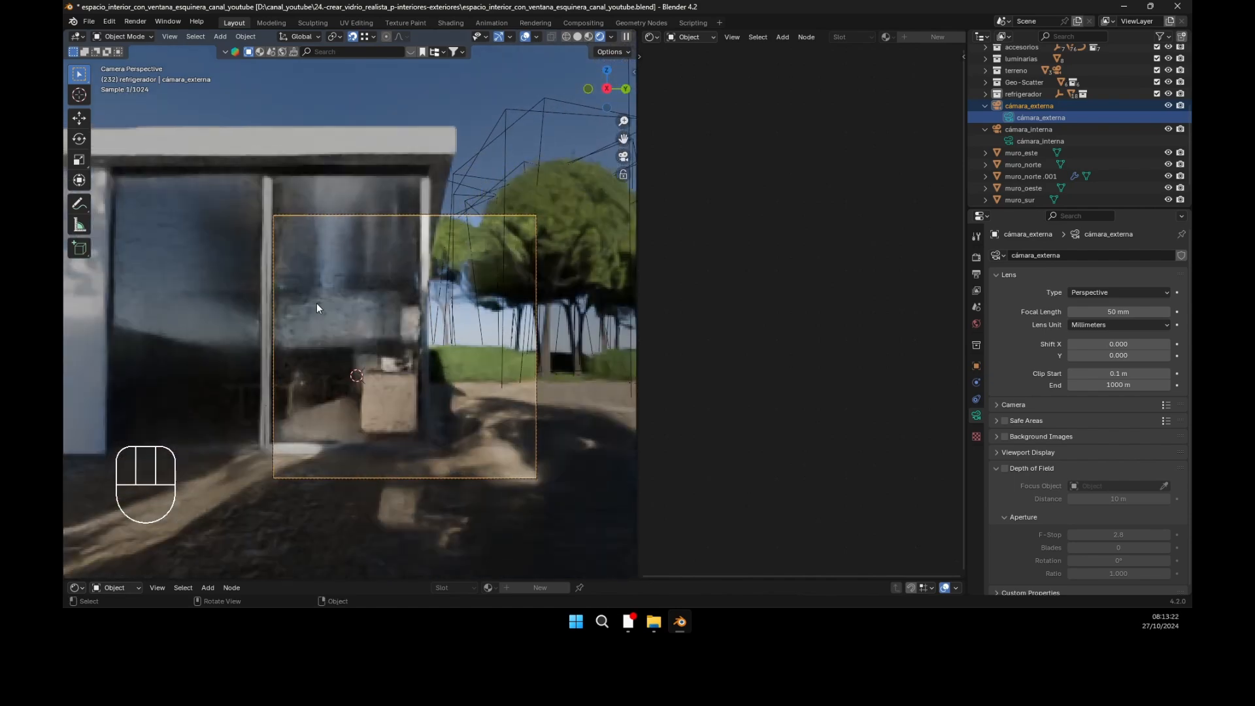
# Step: Examine the glass reflections up close from outside, with the glass object selected to show its vidrio material nodes
pyautogui.scroll(3, 316, 307)
pyautogui.keyDown('shift'); pyautogui.moveTo(334, 302); pyautogui.dragTo(383, 296, button='middle'); pyautogui.keyUp('shift')
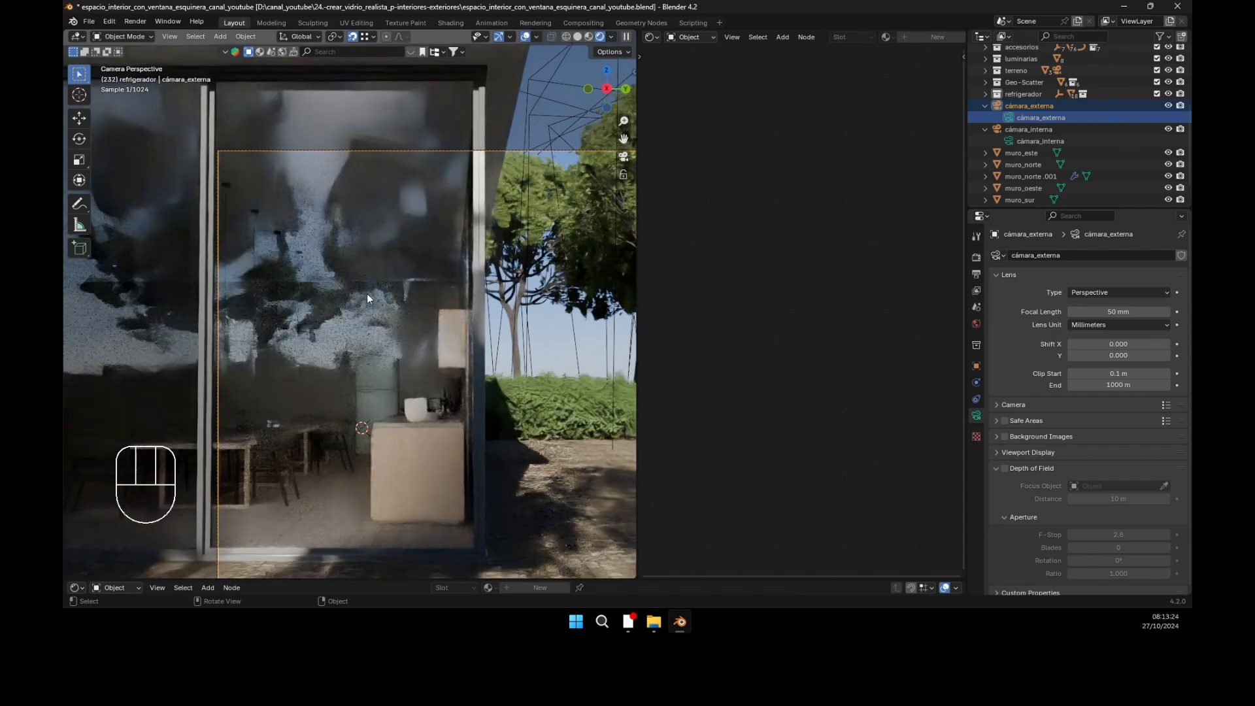
pyautogui.scroll(-2, 360, 299)
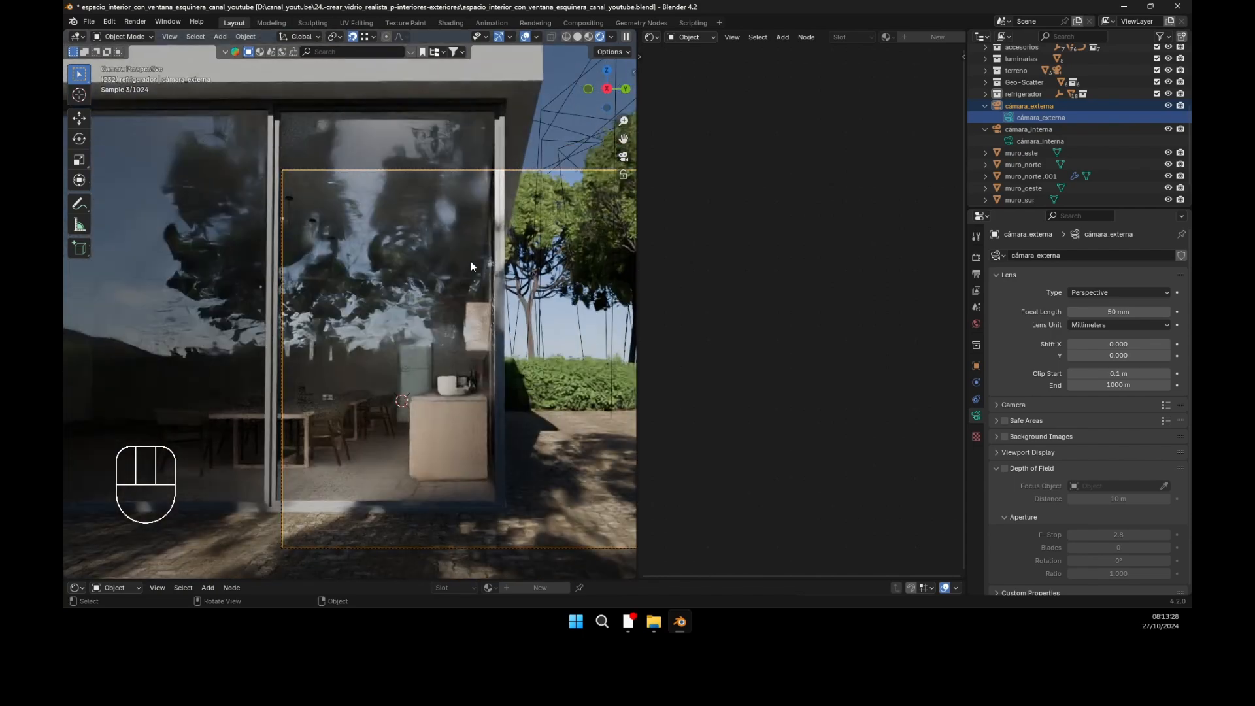
pyautogui.moveTo(446, 272); pyautogui.dragTo(433, 275, button='middle')
pyautogui.press('KP_0')
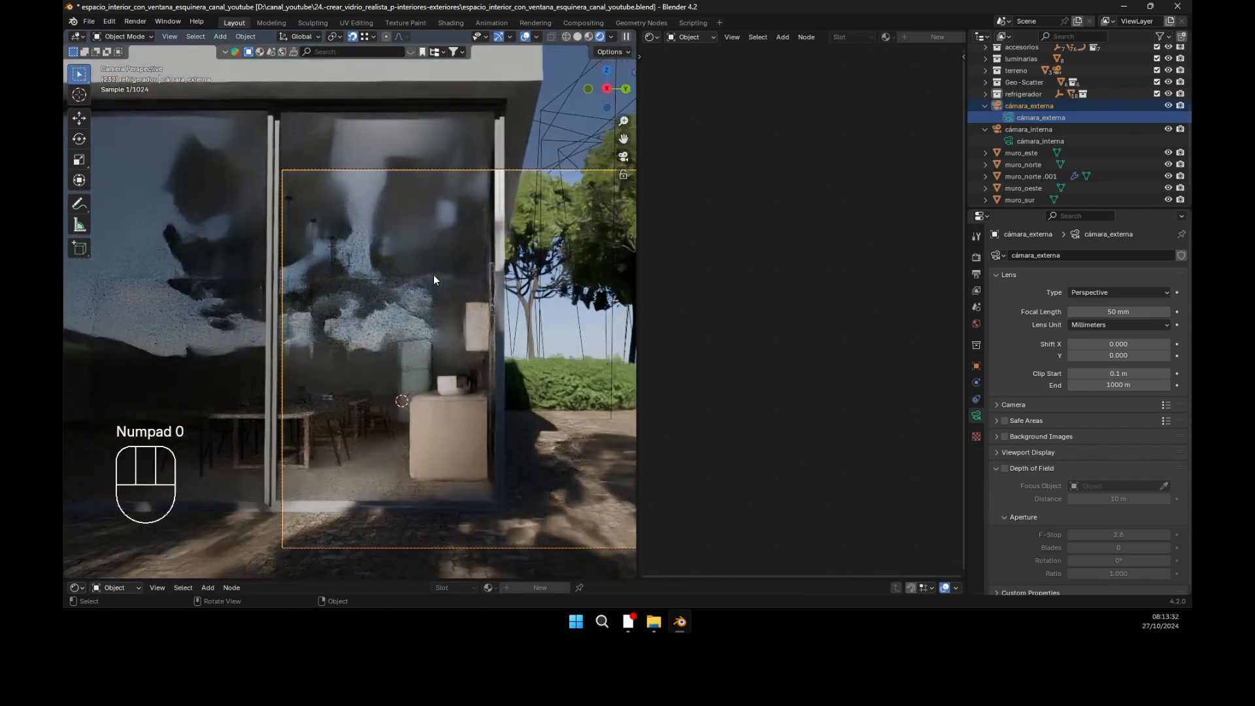
pyautogui.click(476, 254)
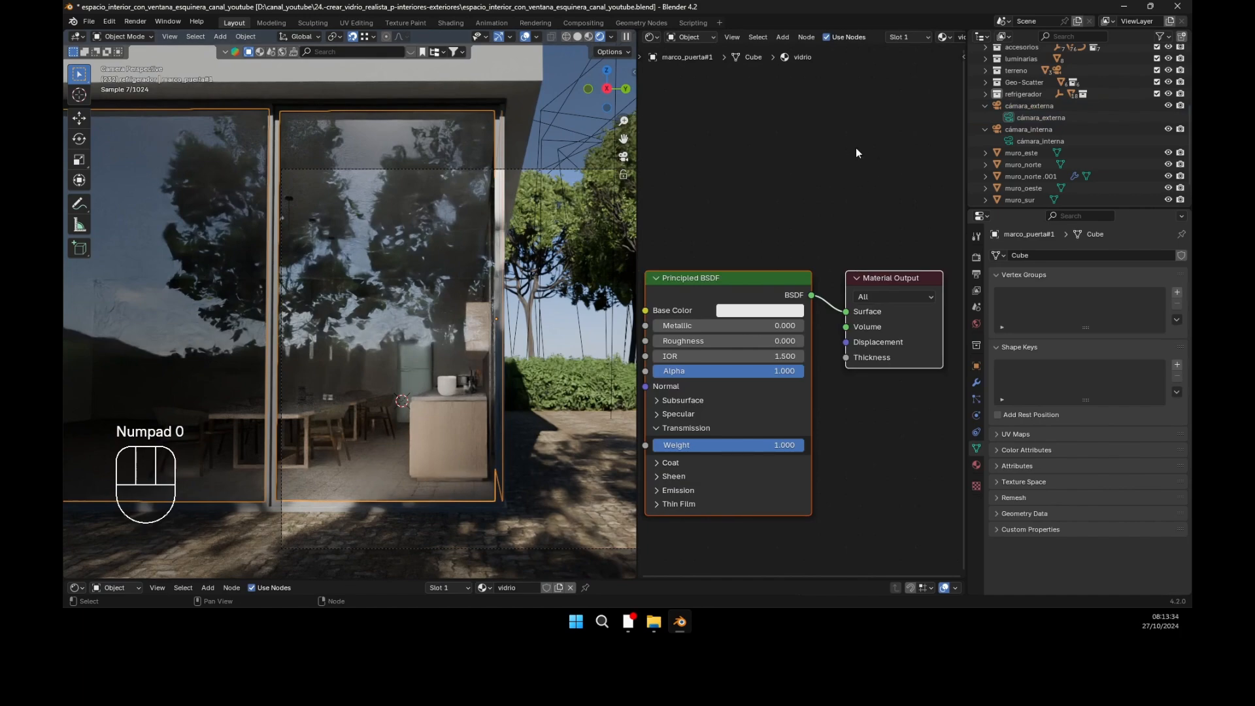
pyautogui.moveTo(840, 239); pyautogui.dragTo(826, 233, button='middle')
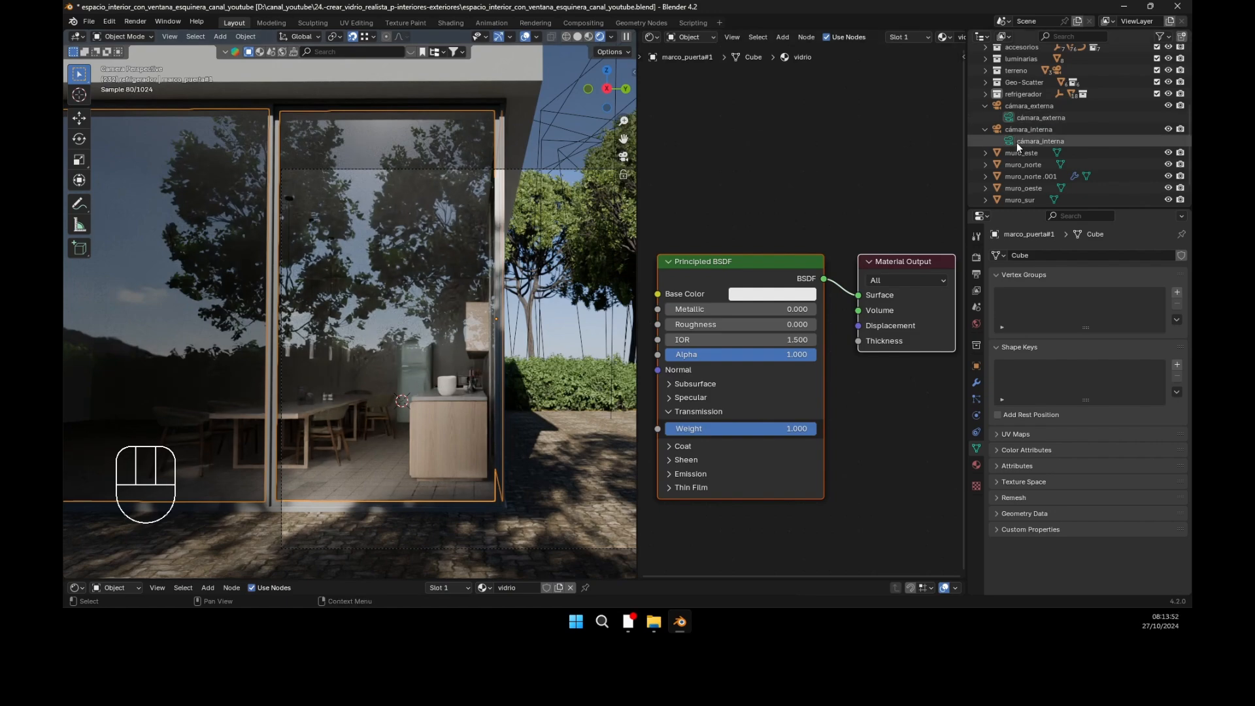
# Step: Make cámara_interna the active camera and frame the corner window close up to inspect the glass from inside
pyautogui.click(1000, 140)
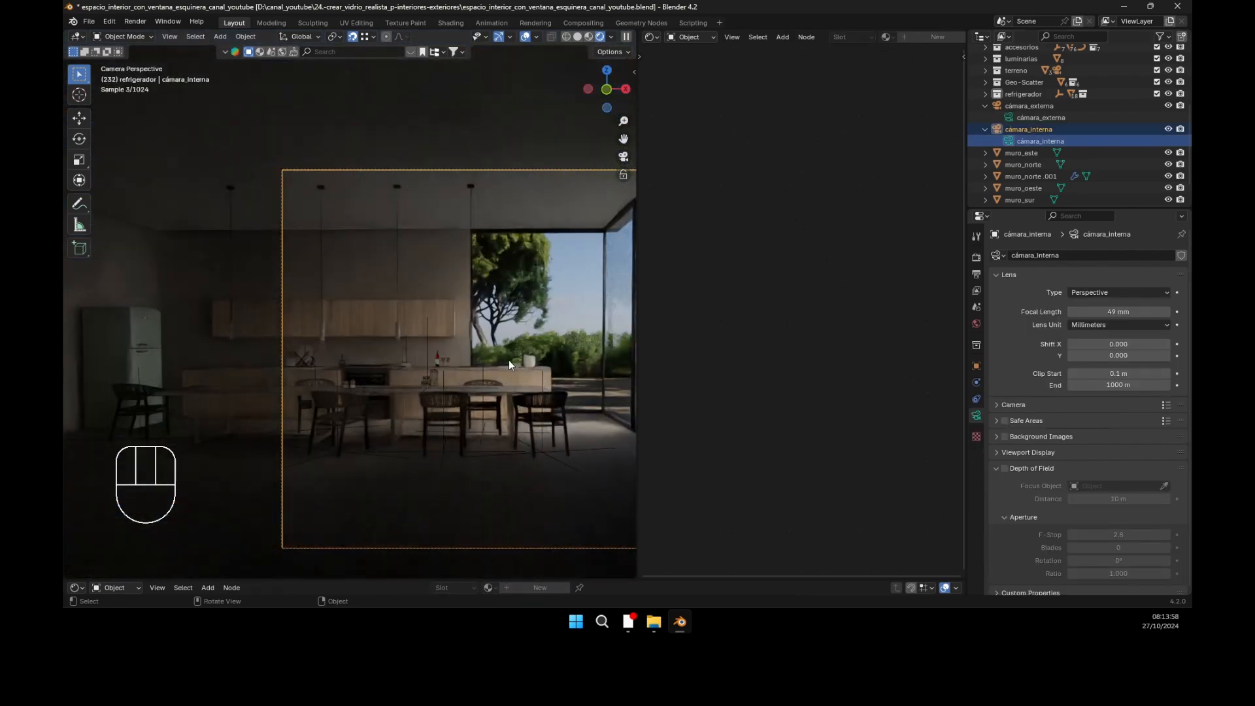
pyautogui.scroll(3, 508, 359)
pyautogui.moveTo(508, 360); pyautogui.dragTo(337, 319, button='middle')
pyautogui.press('KP_0')
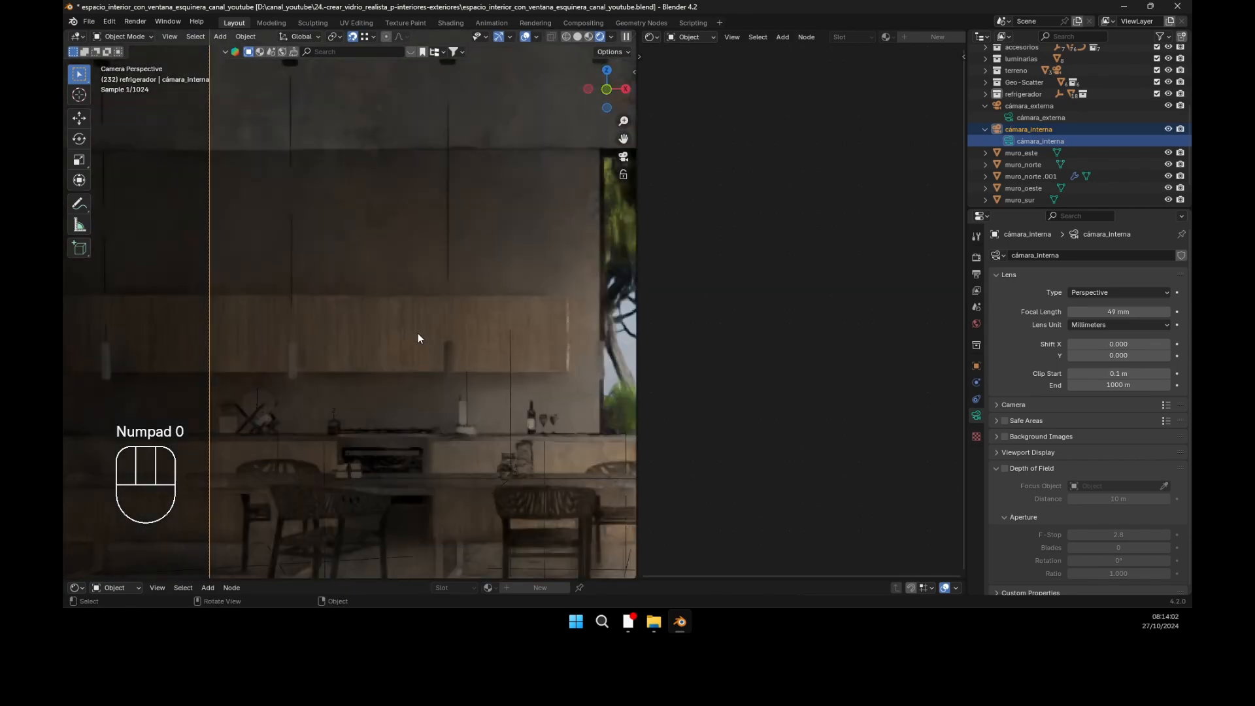
pyautogui.moveTo(357, 276)
pyautogui.keyDown('shift'); pyautogui.mouseDown(button='middle')
pyautogui.moveTo(257, 240)
pyautogui.moveTo(455, 272)
pyautogui.moveTo(430, 265)
pyautogui.moveTo(323, 295)
pyautogui.moveTo(366, 291)
pyautogui.mouseUp(button='middle'); pyautogui.keyUp('shift')
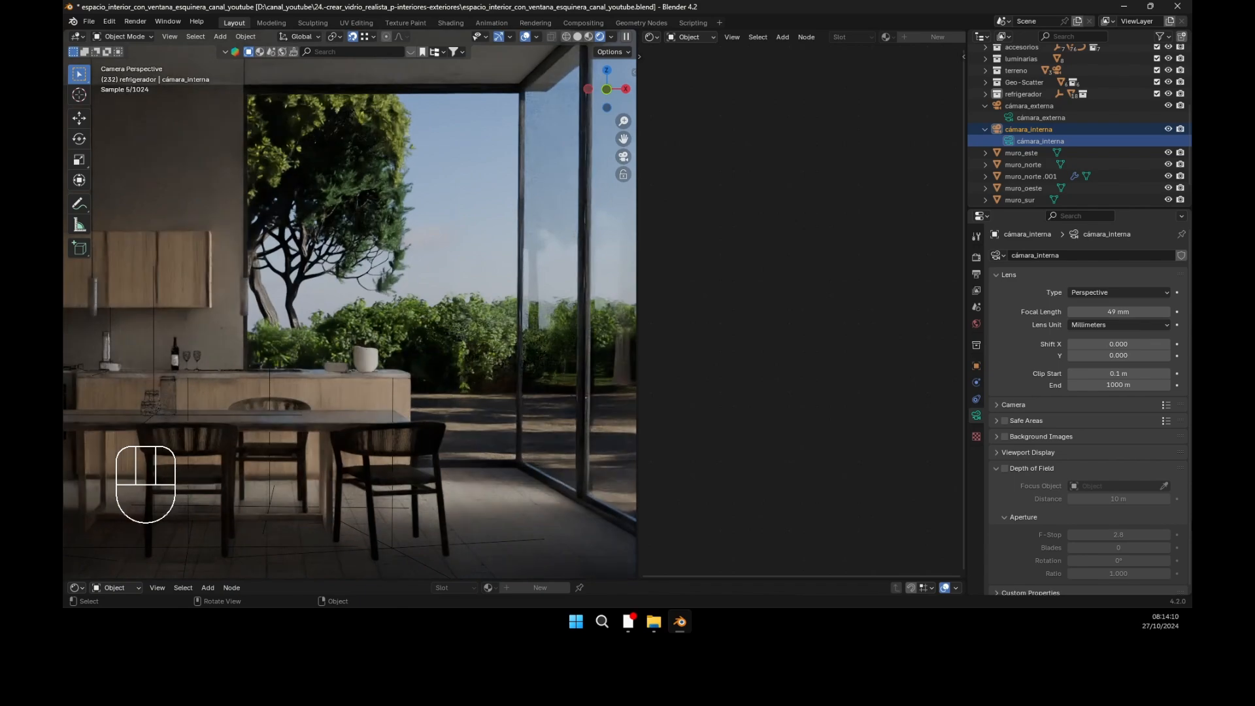
# Step: Raise the scene's Color Management Exposure to 1.693 in the render settings
pyautogui.click(976, 257)
pyautogui.scroll(-6, 1098, 522)
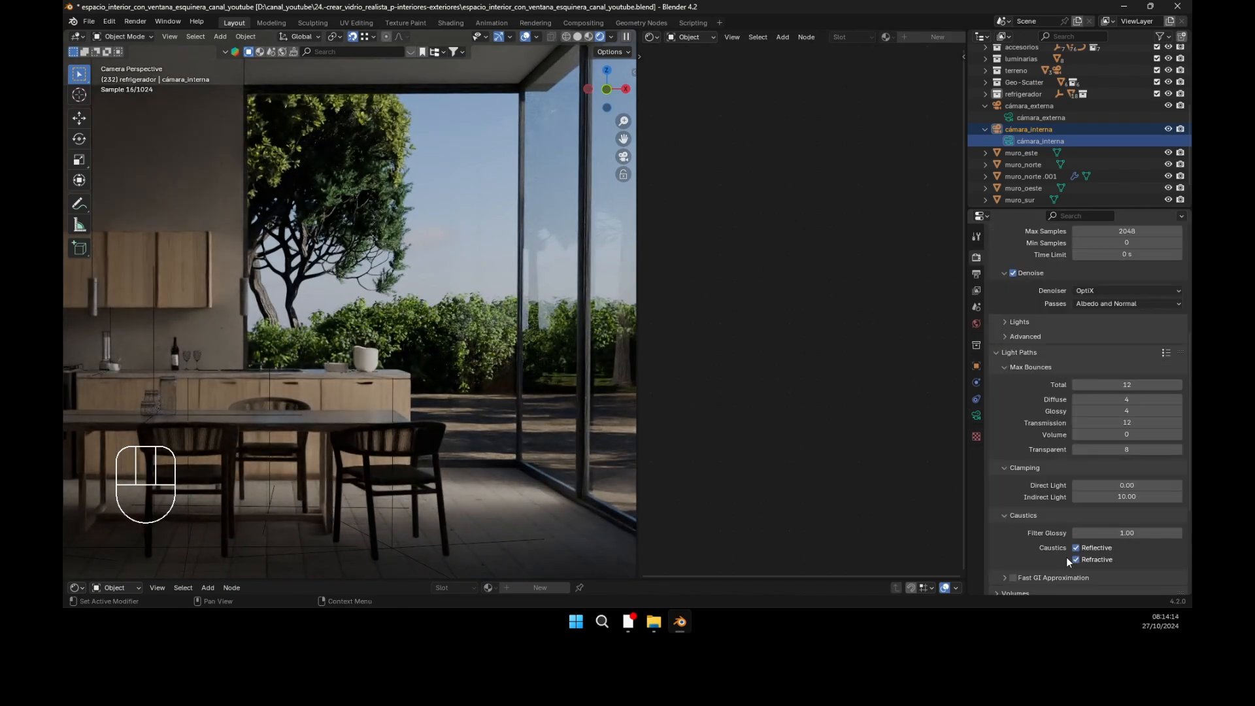
pyautogui.scroll(-5, 1073, 549)
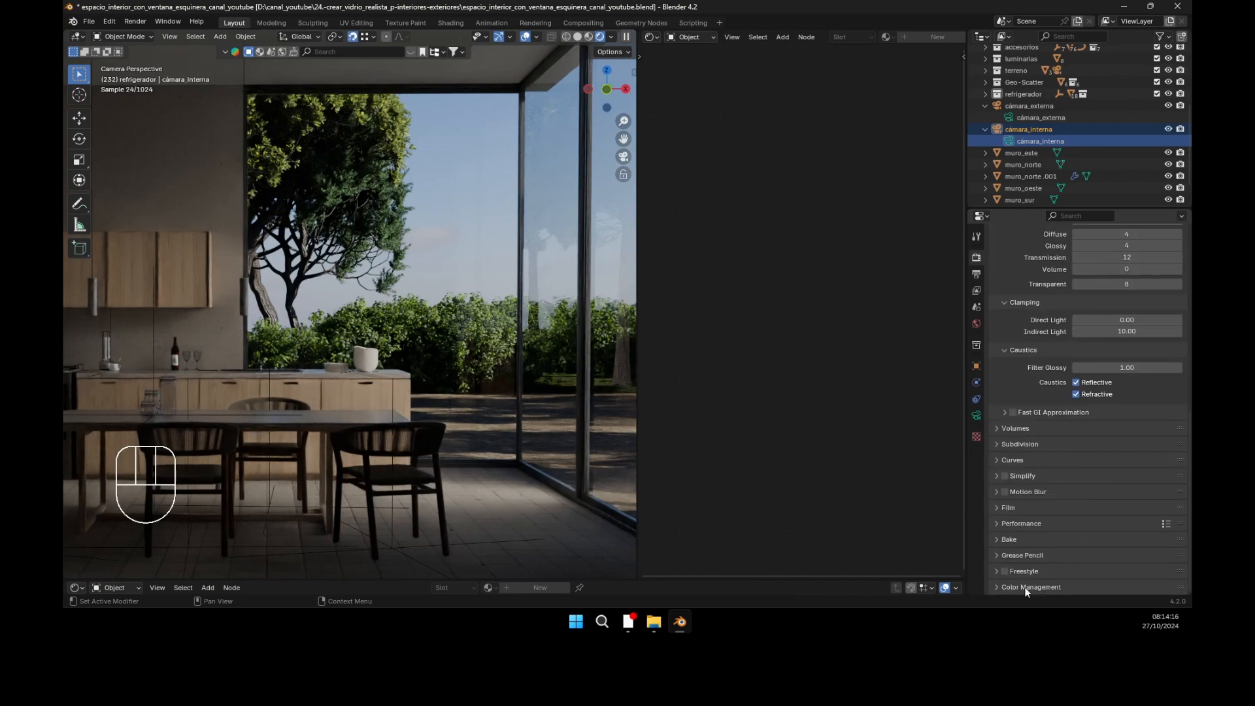
pyautogui.scroll(-5, 1092, 469)
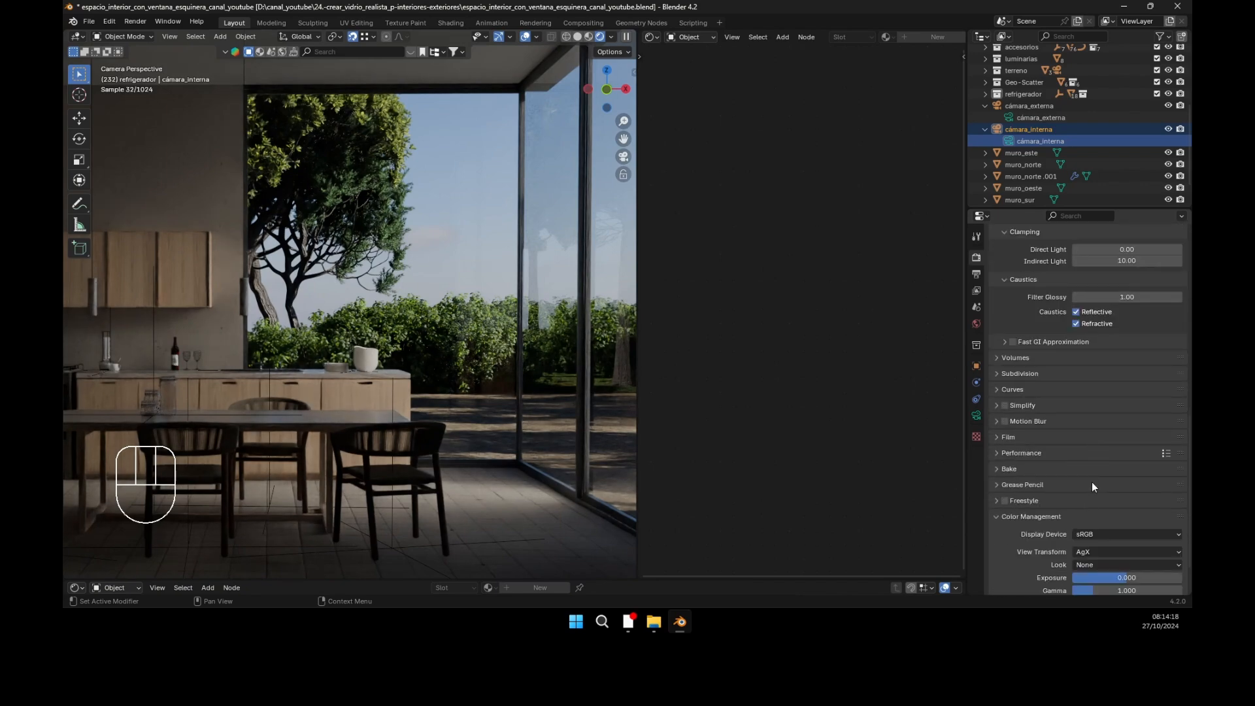
pyautogui.moveTo(1126, 530); pyautogui.dragTo(1169, 530)
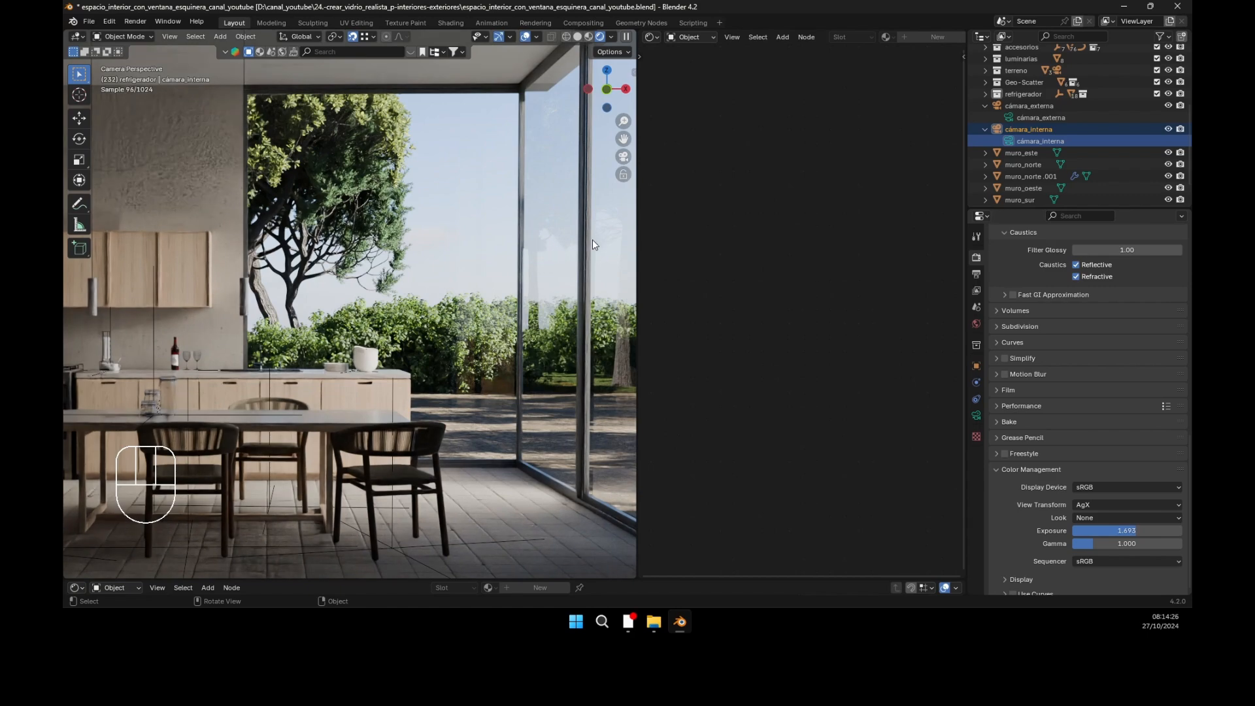
# Step: Set the Color Management Exposure back to 0
pyautogui.click(1139, 532)
pyautogui.write('0')
pyautogui.press('Return')
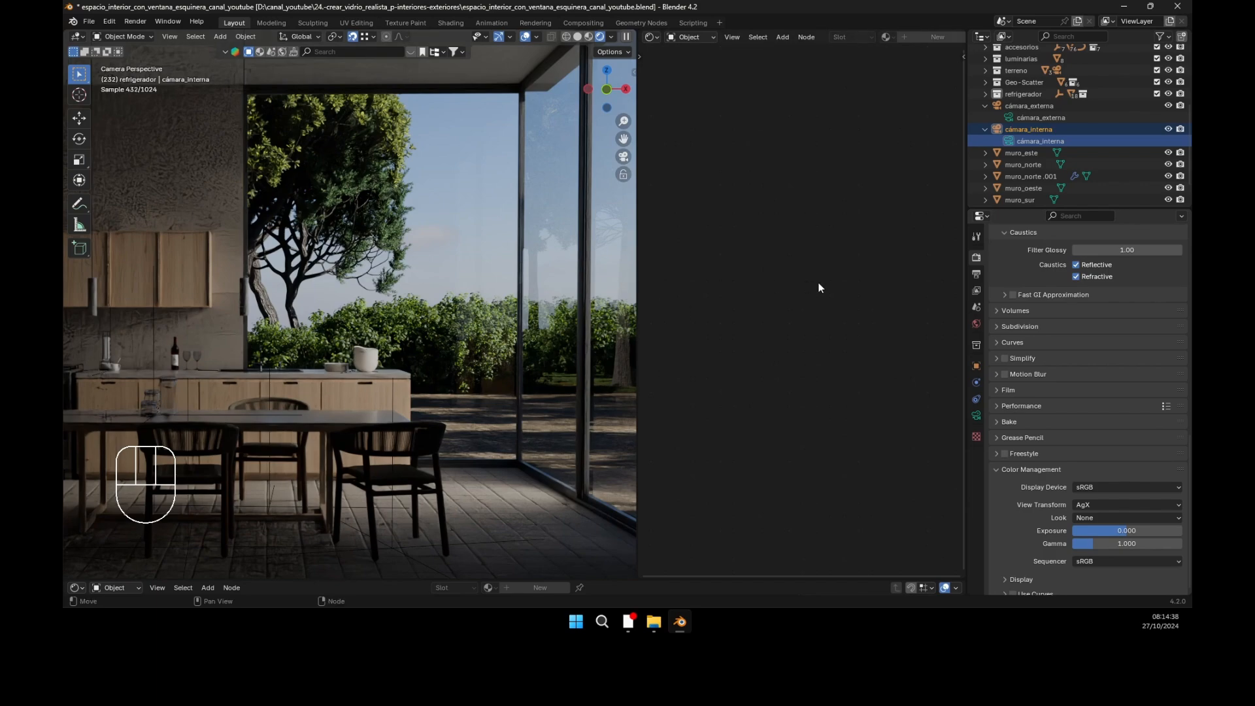
# Step: Select the window glass and add a second Material Output node in empty space above the Principled BSDF setup
pyautogui.click(489, 229)
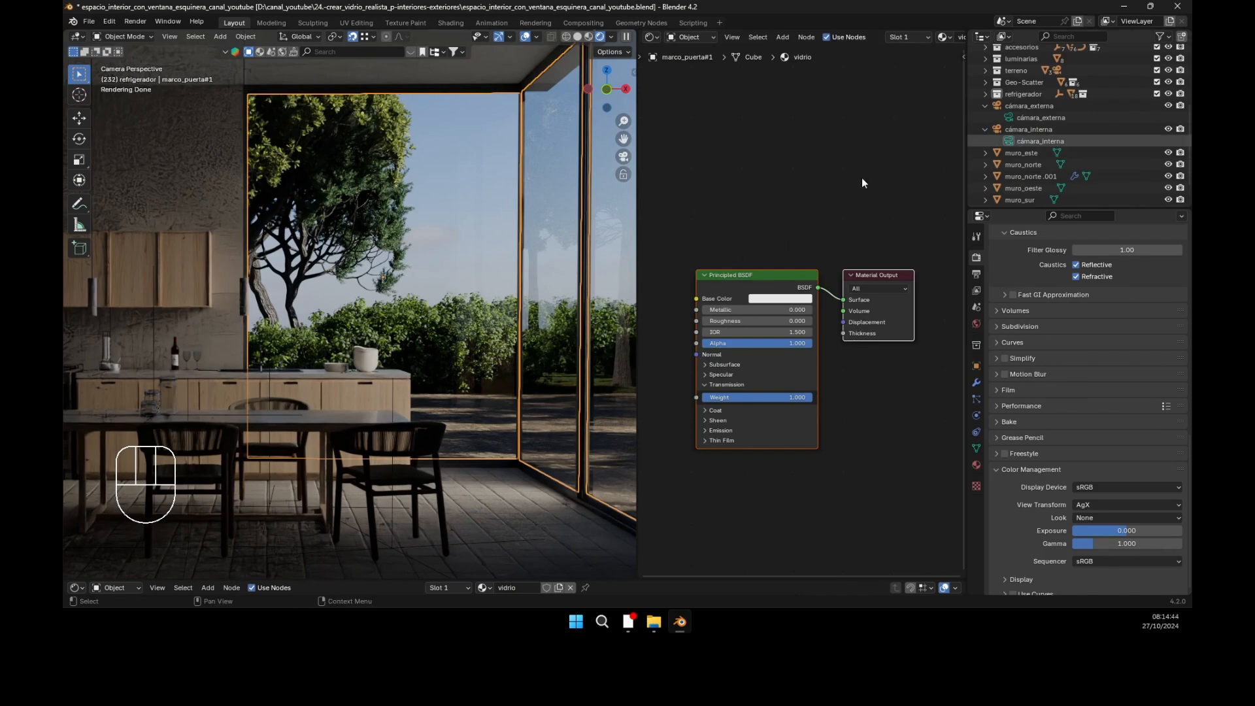
pyautogui.scroll(-2, 767, 237)
pyautogui.click(779, 215)
pyautogui.moveTo(782, 208); pyautogui.dragTo(770, 366, button='middle')
pyautogui.moveTo(784, 284); pyautogui.dragTo(770, 409, button='middle')
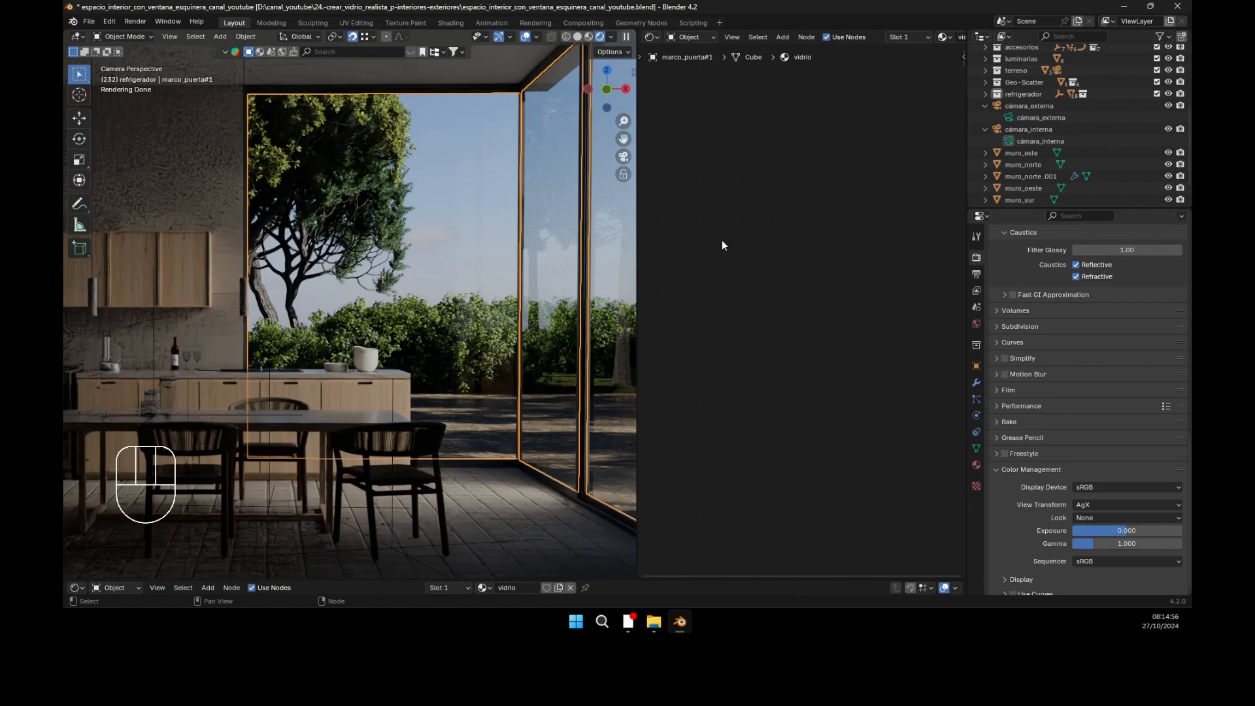
pyautogui.press('shift')
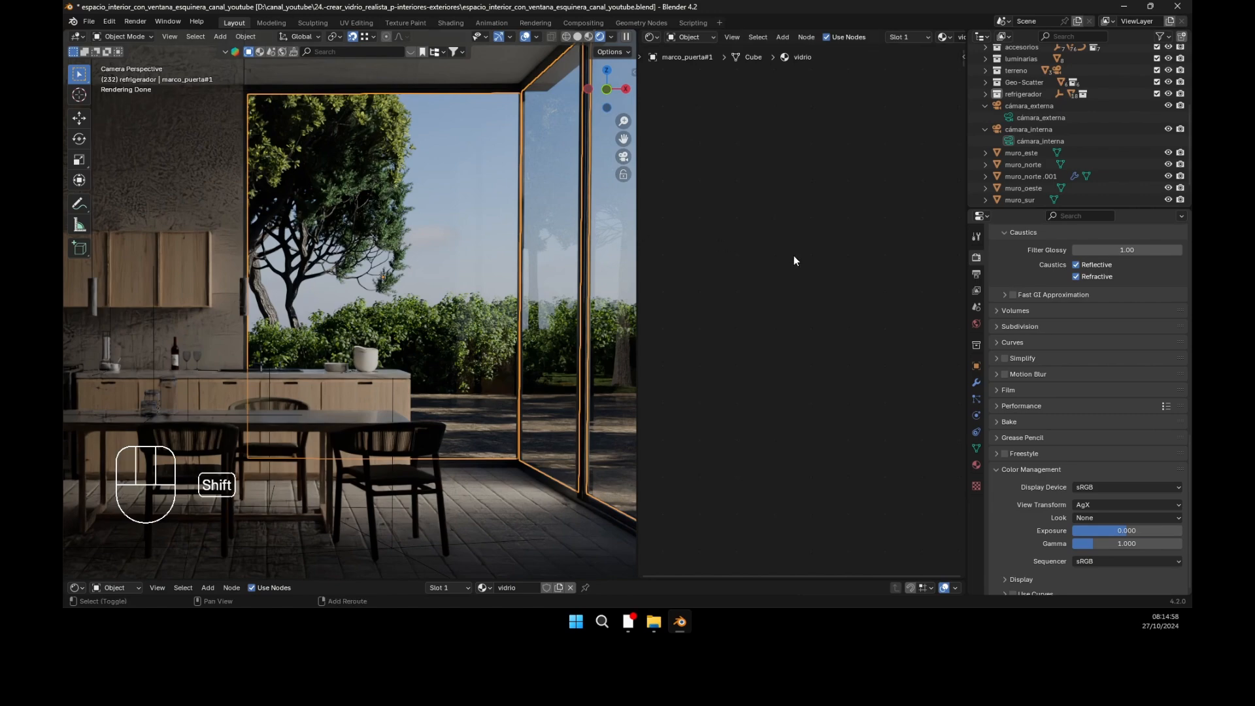
pyautogui.hotkey('shift', 'a')
pyautogui.click(793, 256)
pyautogui.write('material')
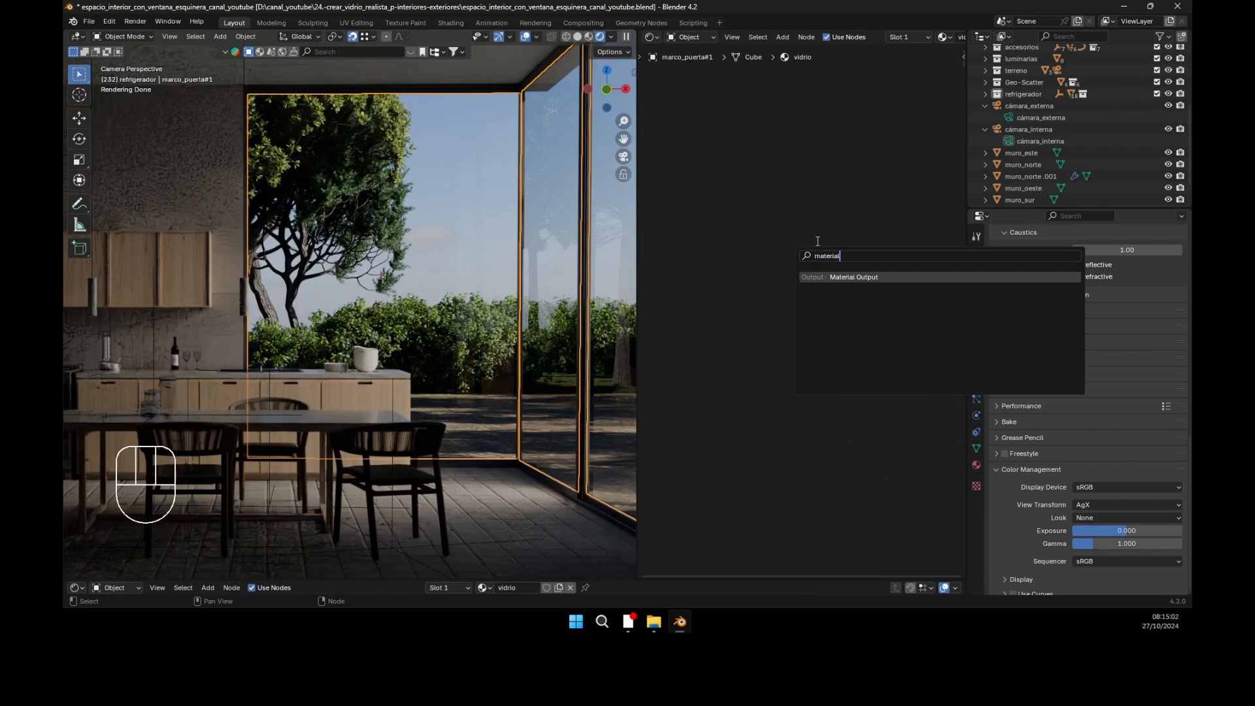
pyautogui.click(870, 277)
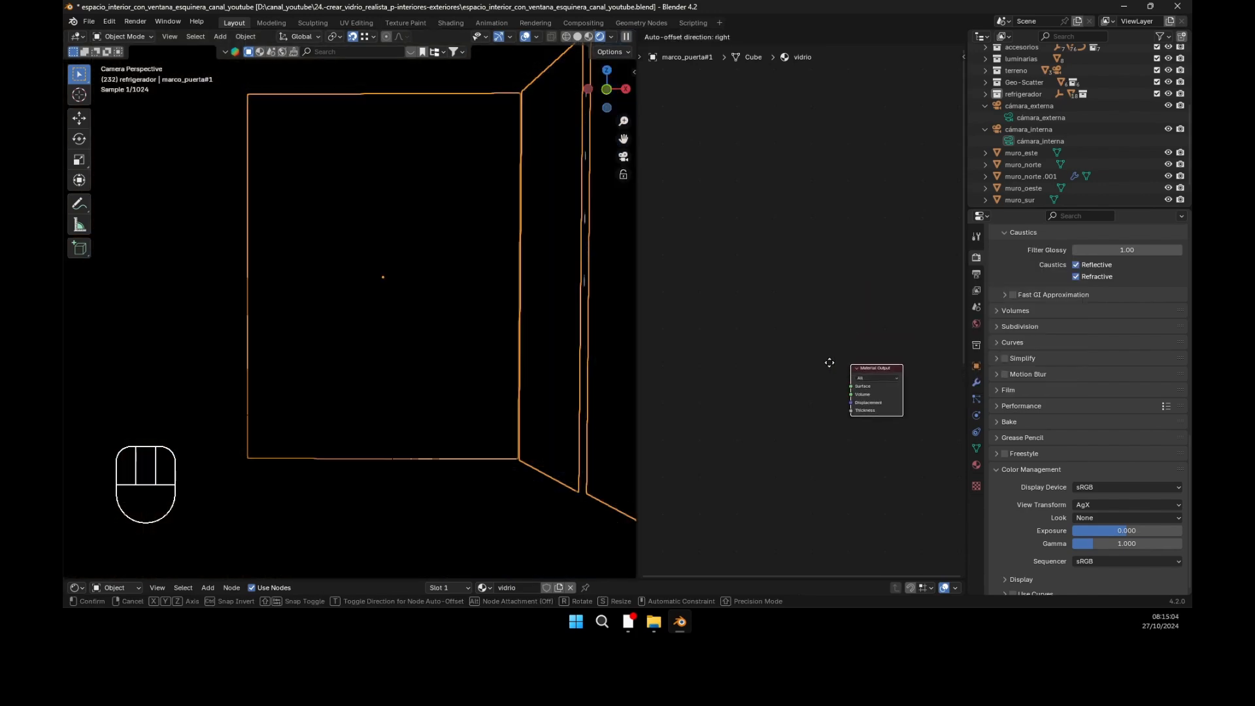
pyautogui.click(818, 342)
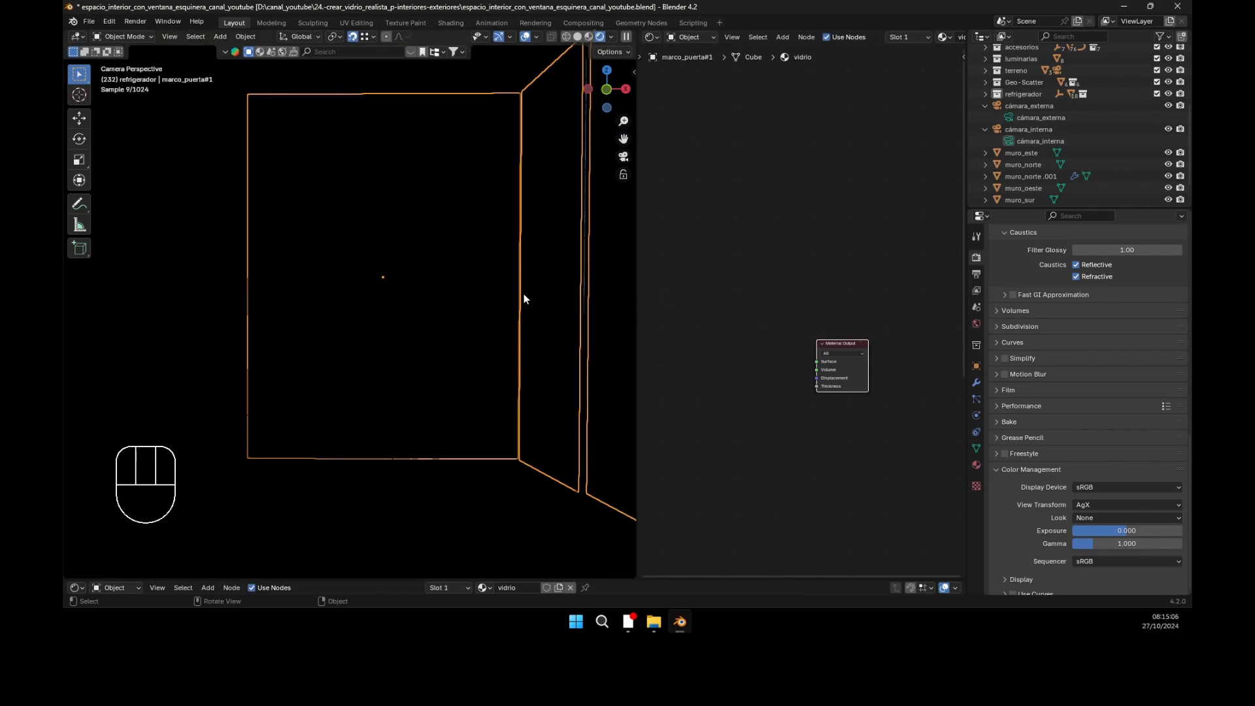
# Step: Add a Glass BSDF node beside the new Material Output and connect its BSDF output to Surface
pyautogui.hotkey('shift', 'a')
pyautogui.click(755, 355)
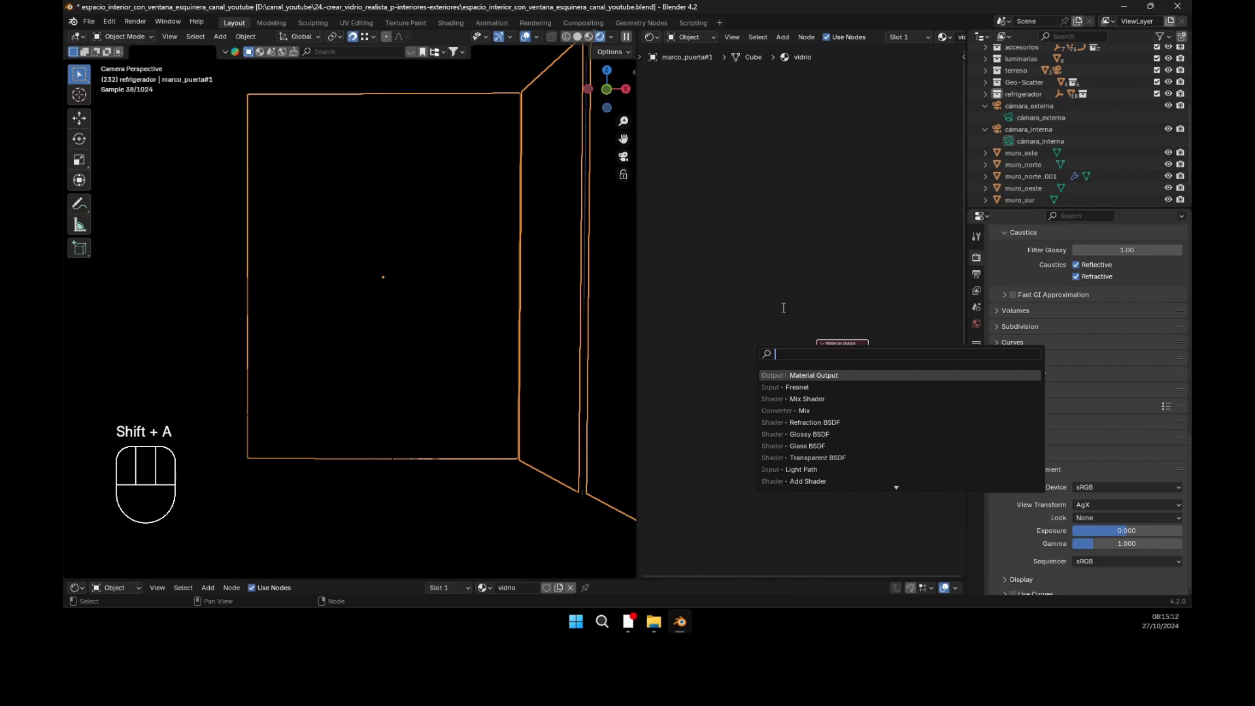
pyautogui.write('glass')
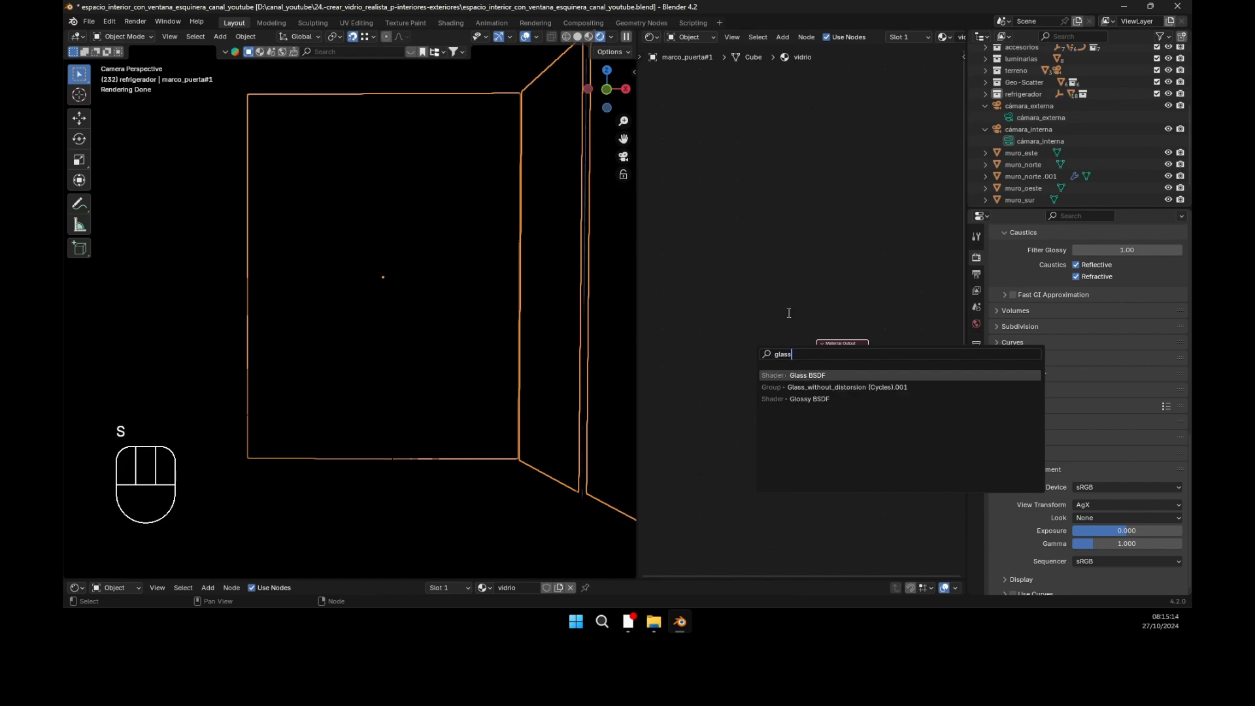
pyautogui.click(808, 375)
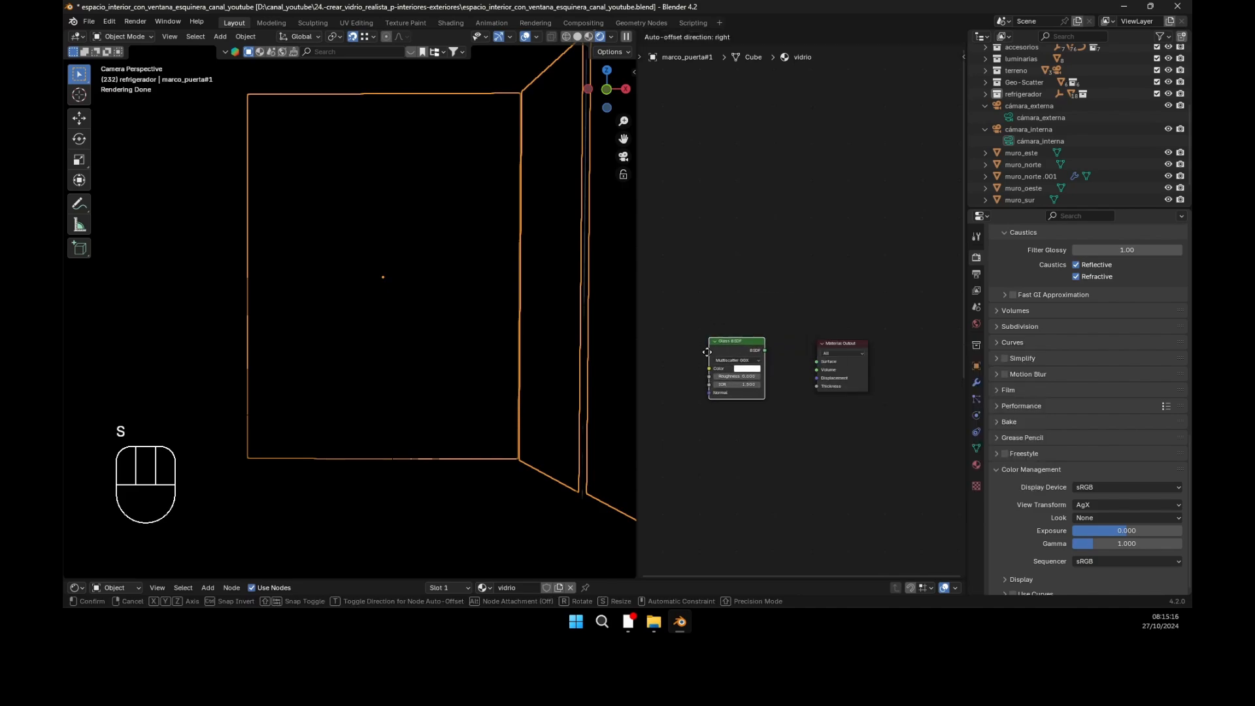
pyautogui.click(715, 357)
pyautogui.scroll(4, 744, 371)
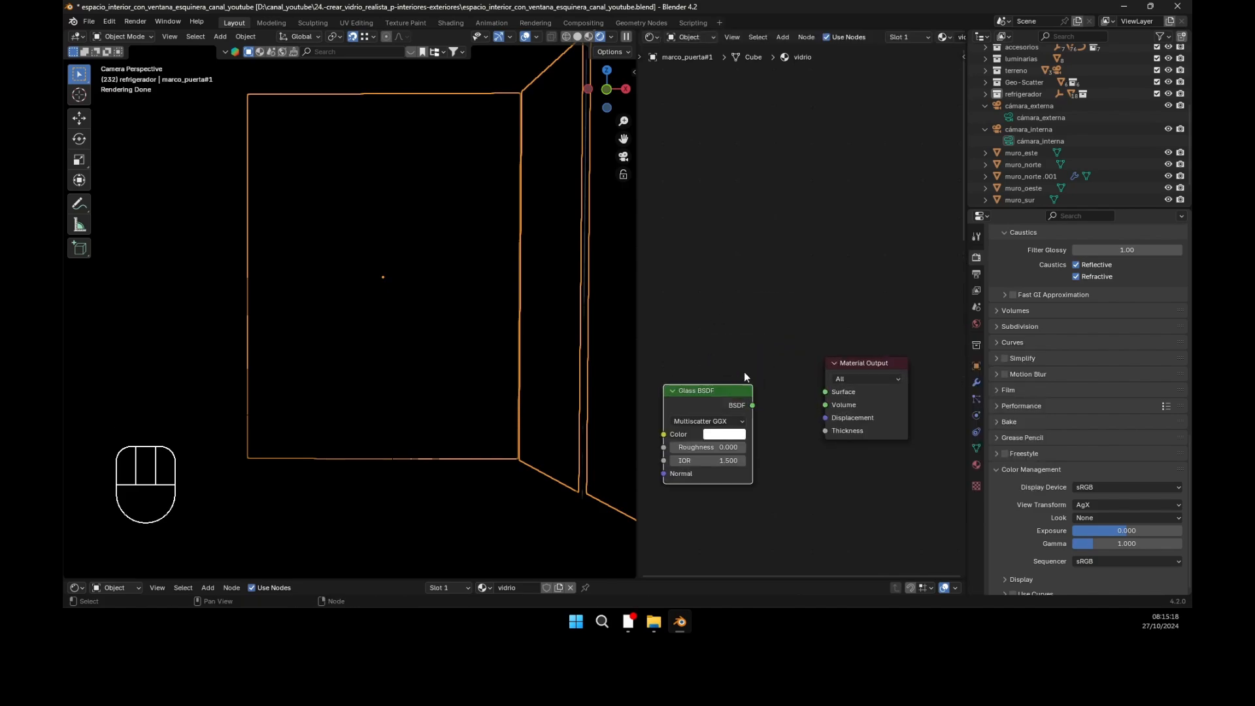
pyautogui.moveTo(770, 299); pyautogui.dragTo(771, 286, button='middle')
pyautogui.scroll(2, 804, 325)
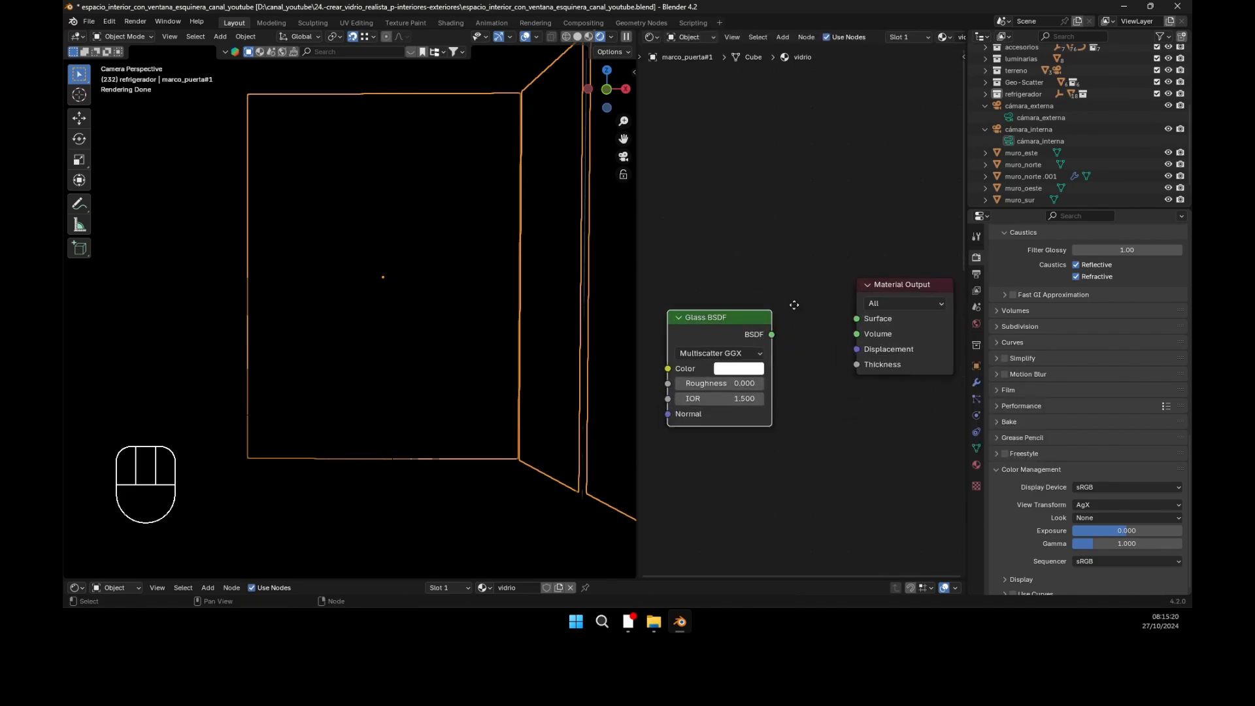
pyautogui.moveTo(763, 331); pyautogui.dragTo(846, 313)
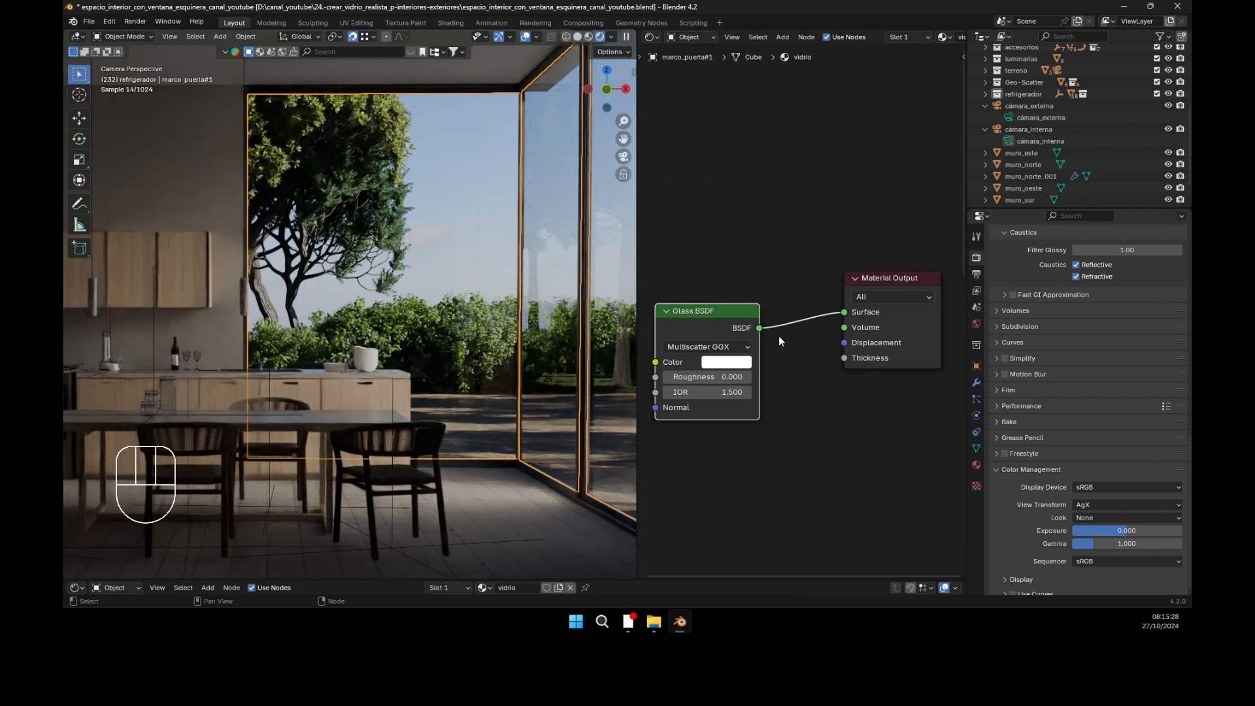
# Step: Move the Principled BSDF and its Material Output up beneath the Glass BSDF setup, and make the Glass setup's Material Output active
pyautogui.scroll(-1, 791, 388)
pyautogui.moveTo(792, 423); pyautogui.dragTo(791, 200, button='middle')
pyautogui.click(885, 143)
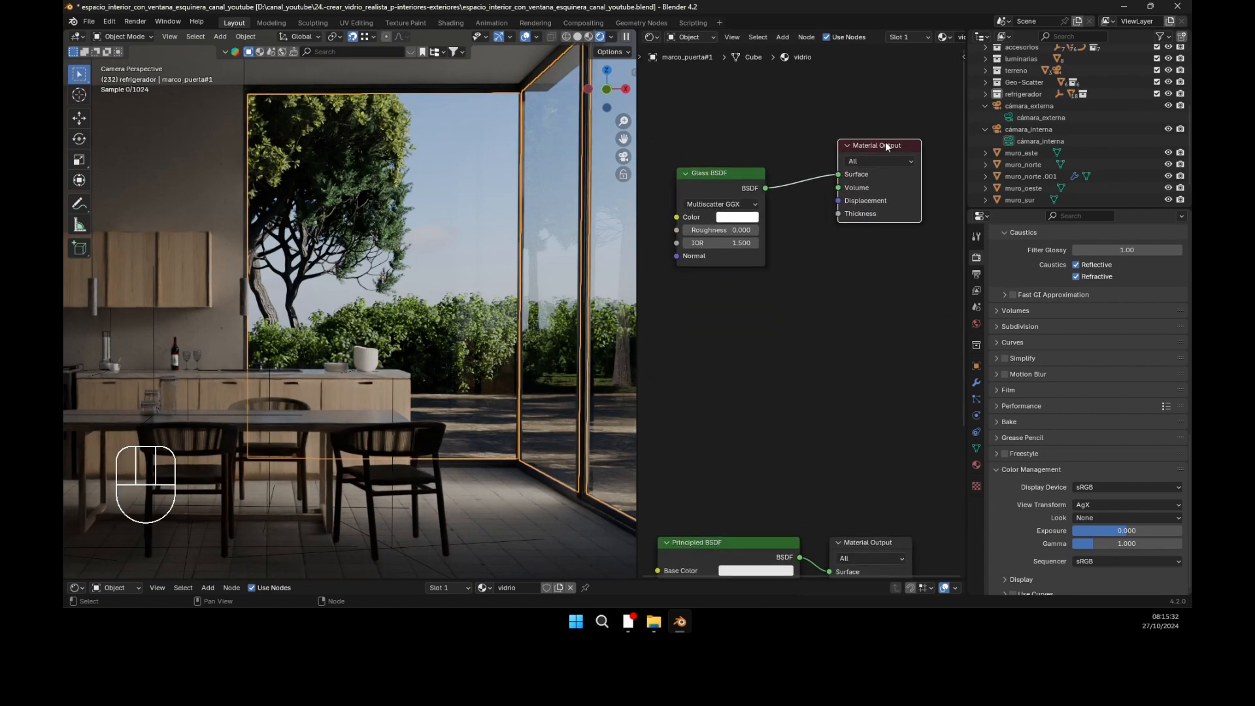
pyautogui.moveTo(787, 418); pyautogui.dragTo(797, 366, button='middle')
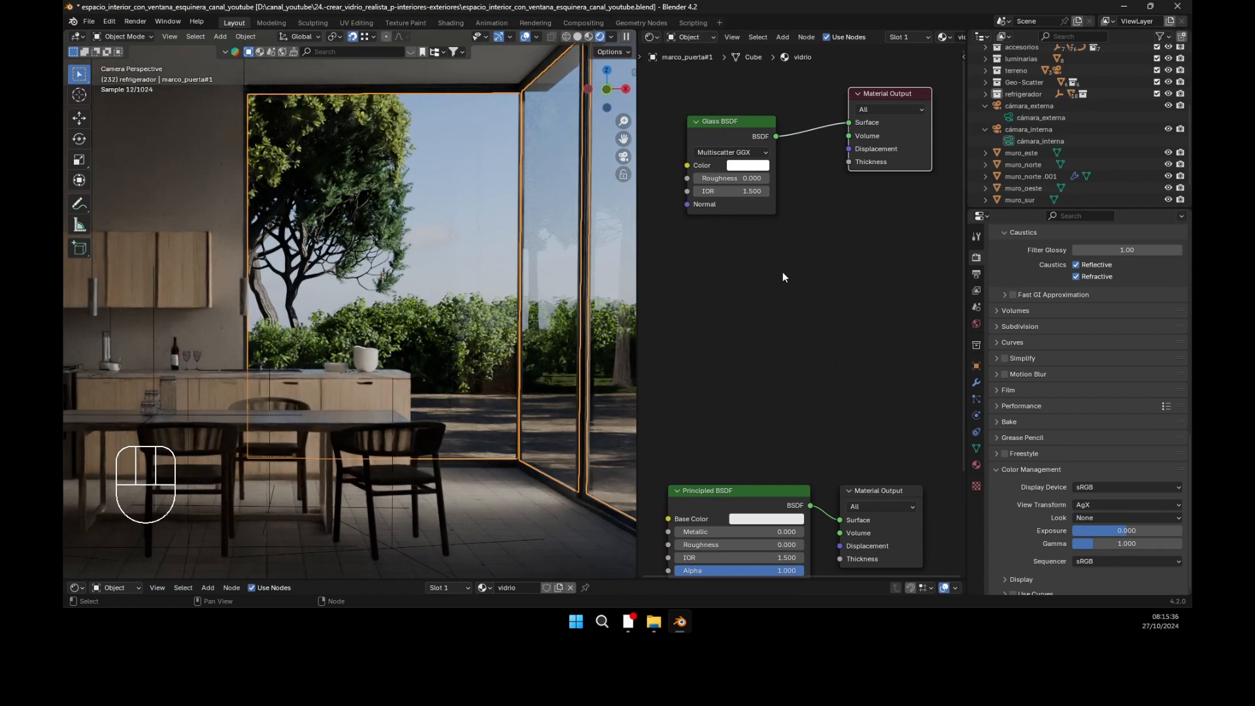
pyautogui.moveTo(796, 356); pyautogui.dragTo(787, 399, button='middle')
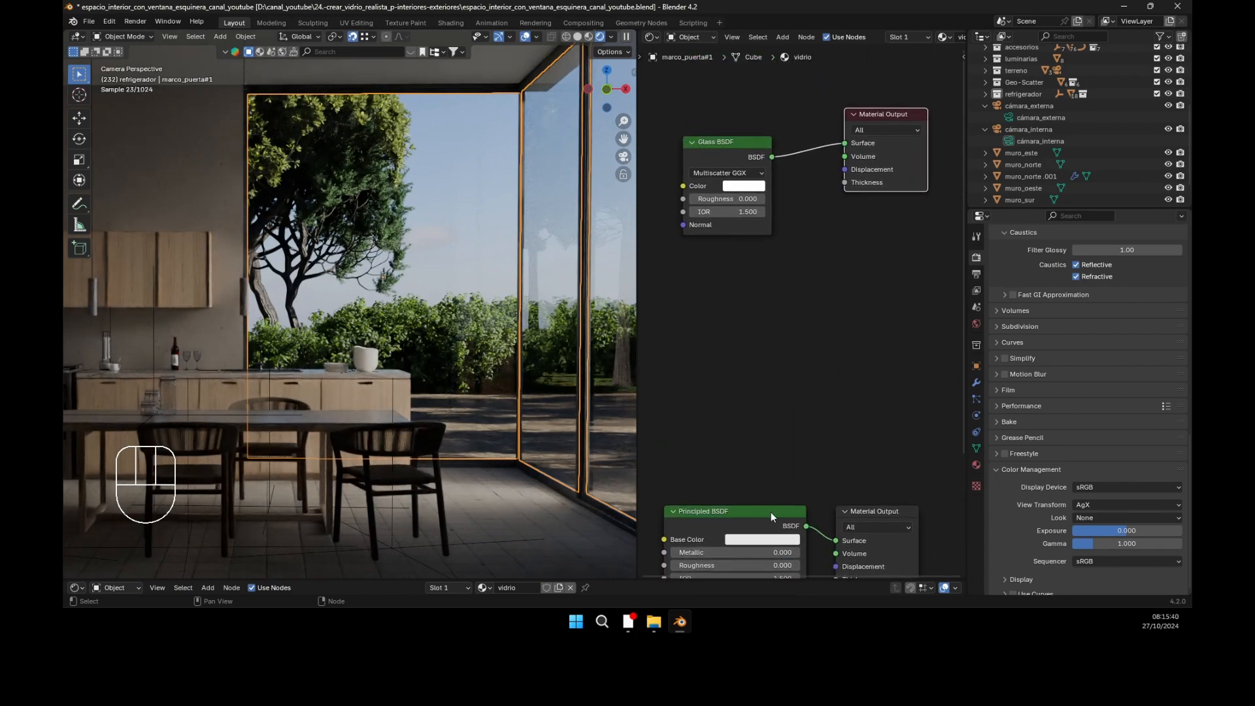
pyautogui.moveTo(769, 514); pyautogui.dragTo(779, 237)
pyautogui.moveTo(884, 514); pyautogui.dragTo(882, 296)
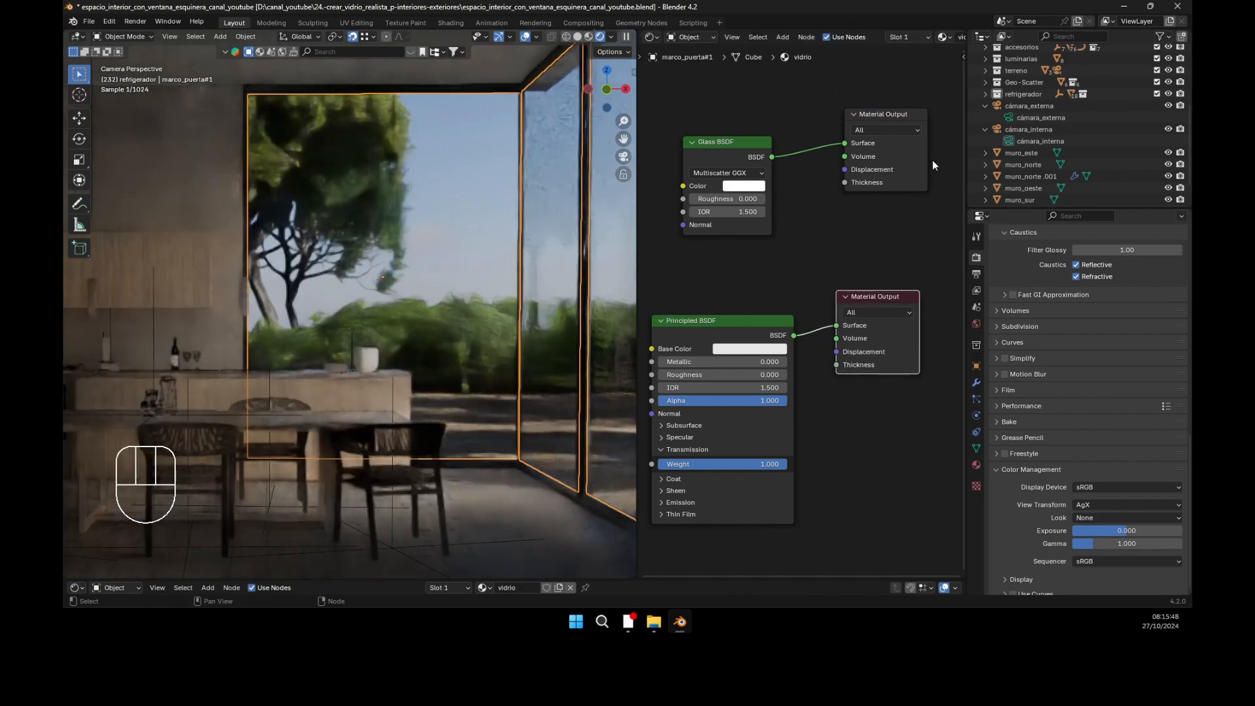
pyautogui.click(896, 113)
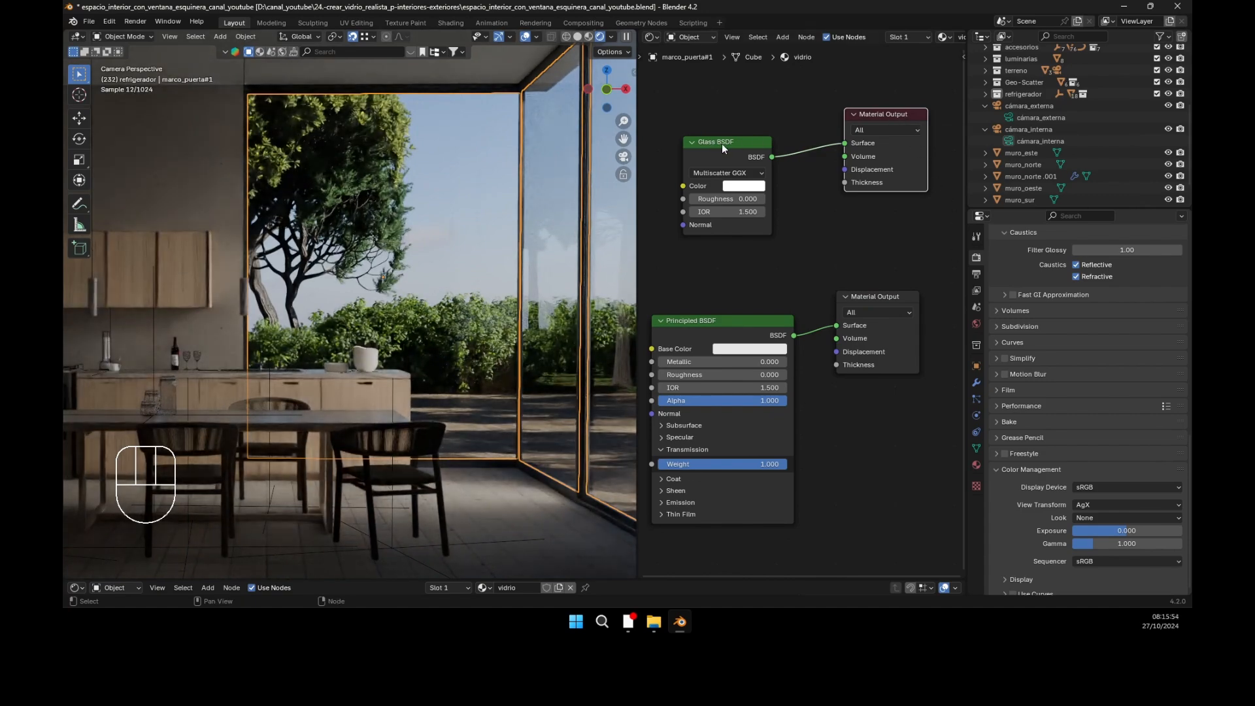
# Step: Compare the Principled BSDF and Glass BSDF setups in the interior view by alternating the active Material Output, finishing on the Glass setup
pyautogui.click(705, 323)
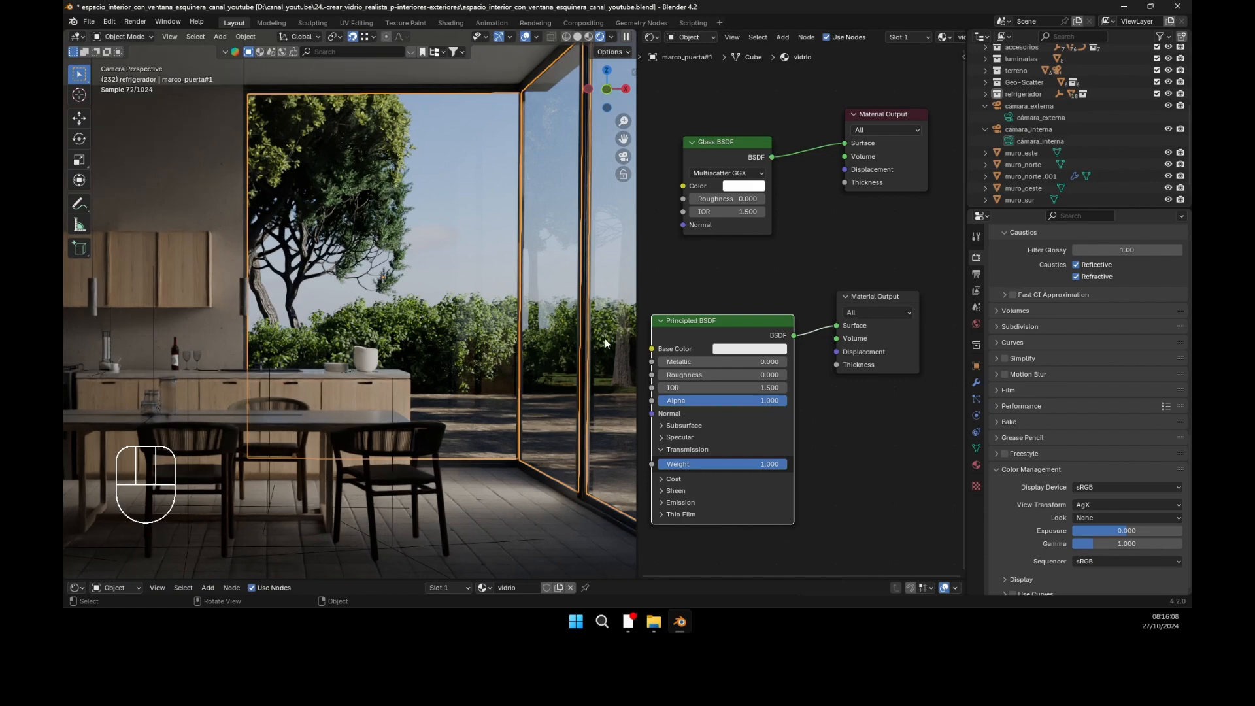
pyautogui.click(873, 115)
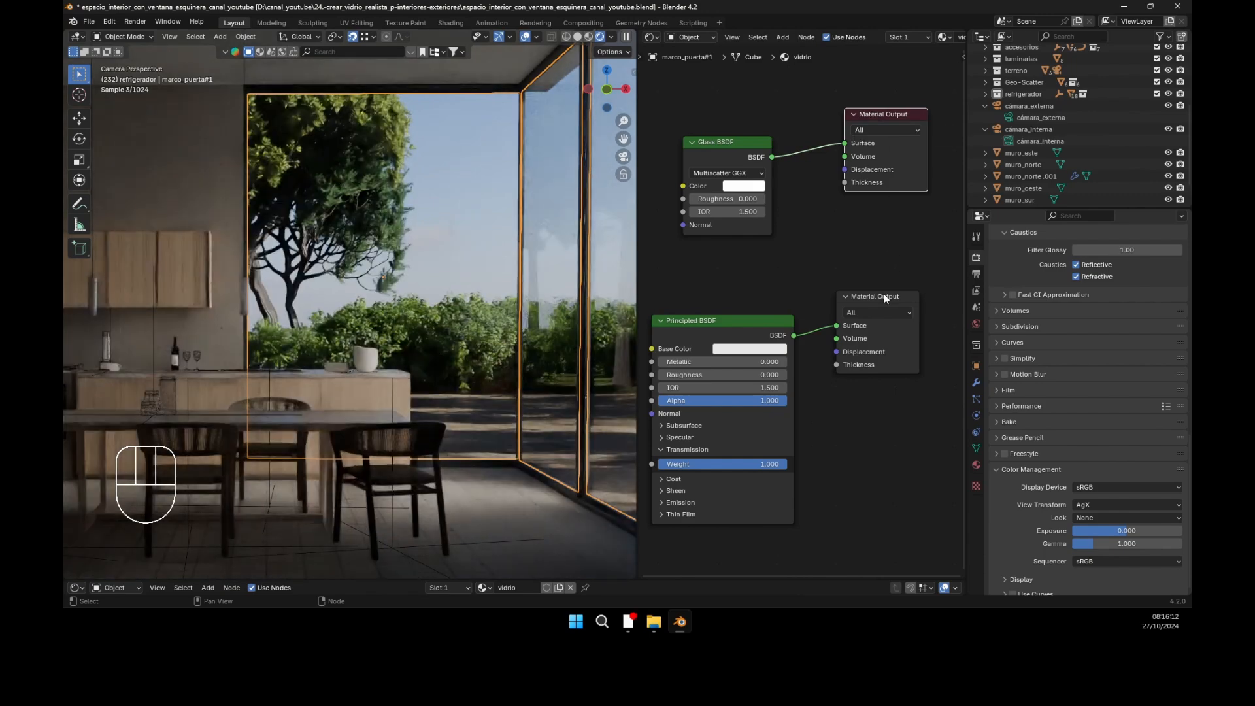
pyautogui.click(881, 291)
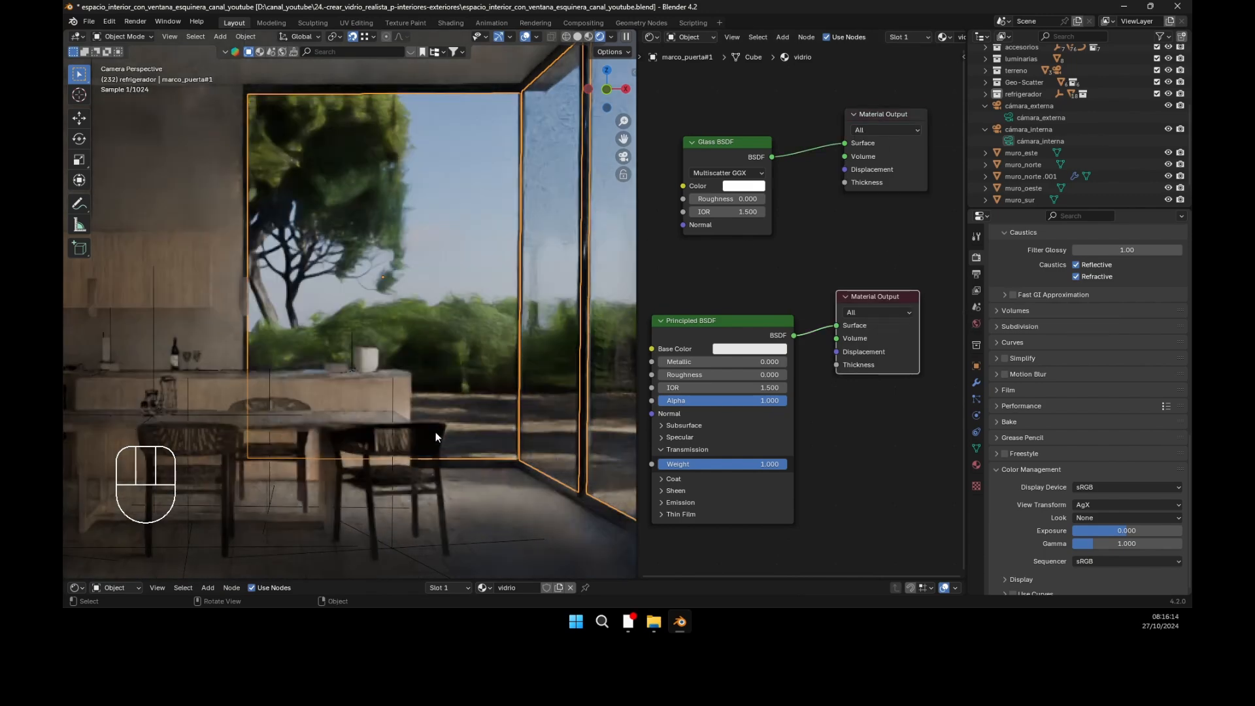
pyautogui.click(869, 296)
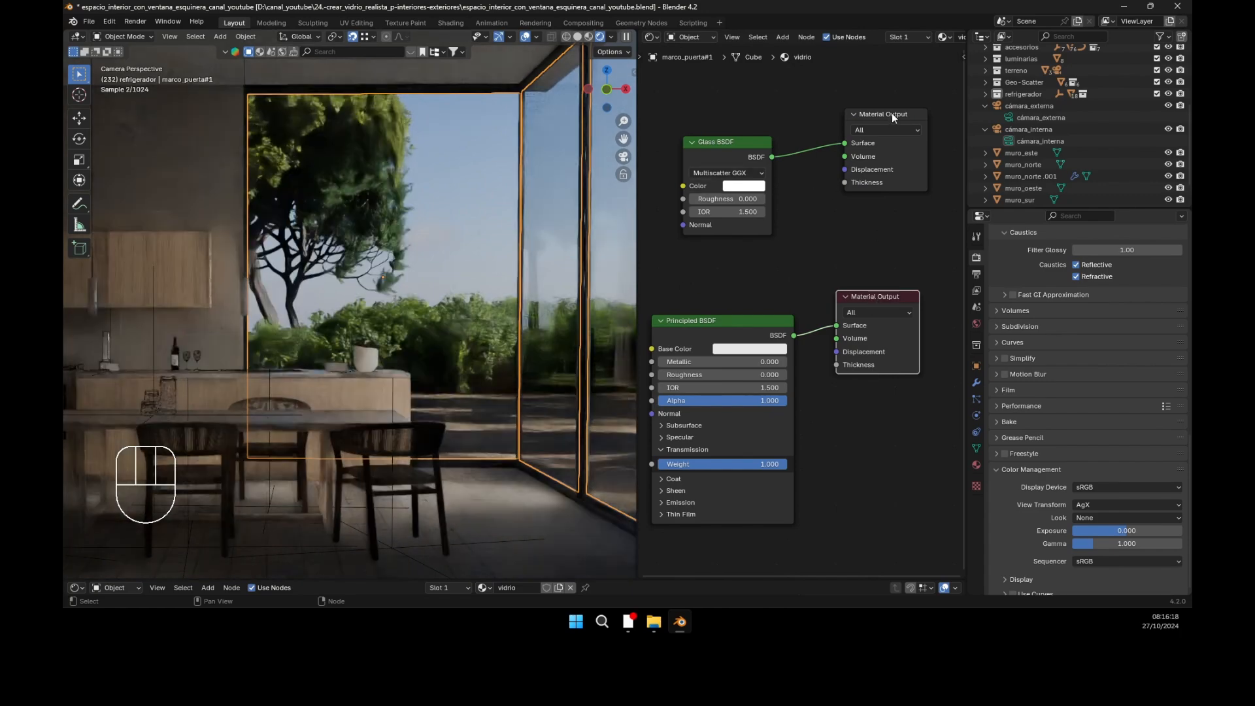
pyautogui.click(891, 115)
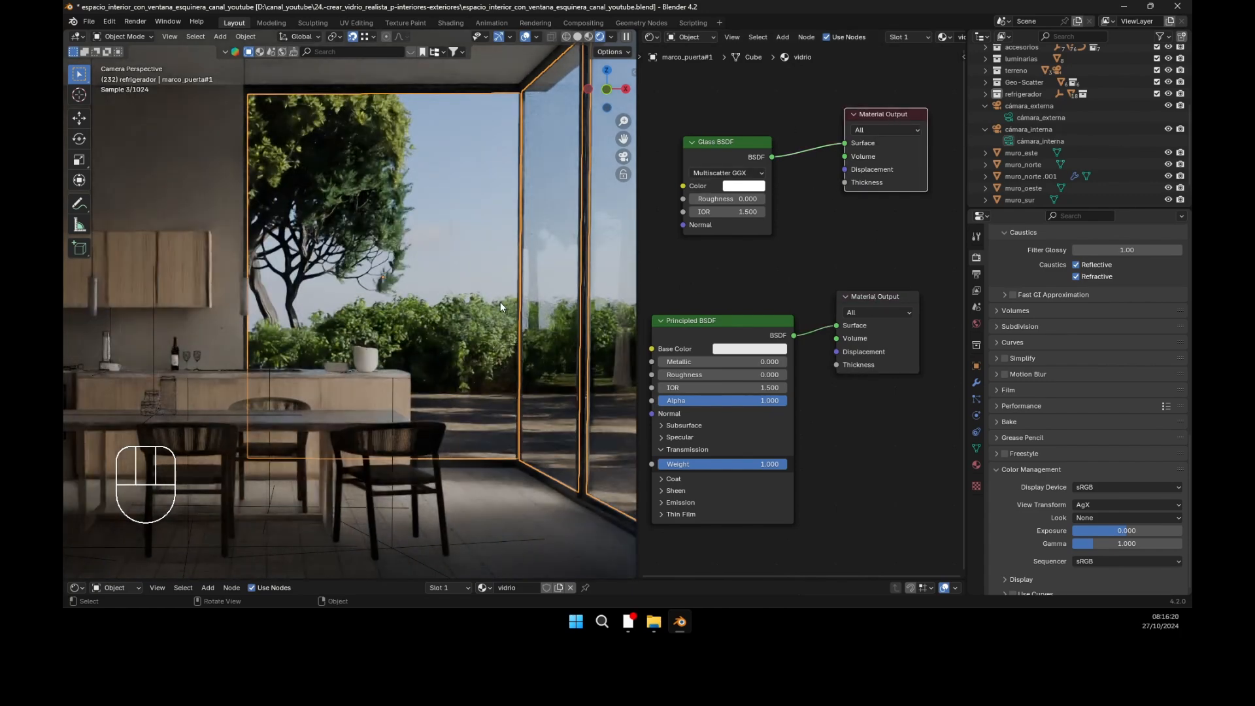
# Step: Make cámara_externa the active camera view and select the window glass on the facade
pyautogui.click(1012, 120)
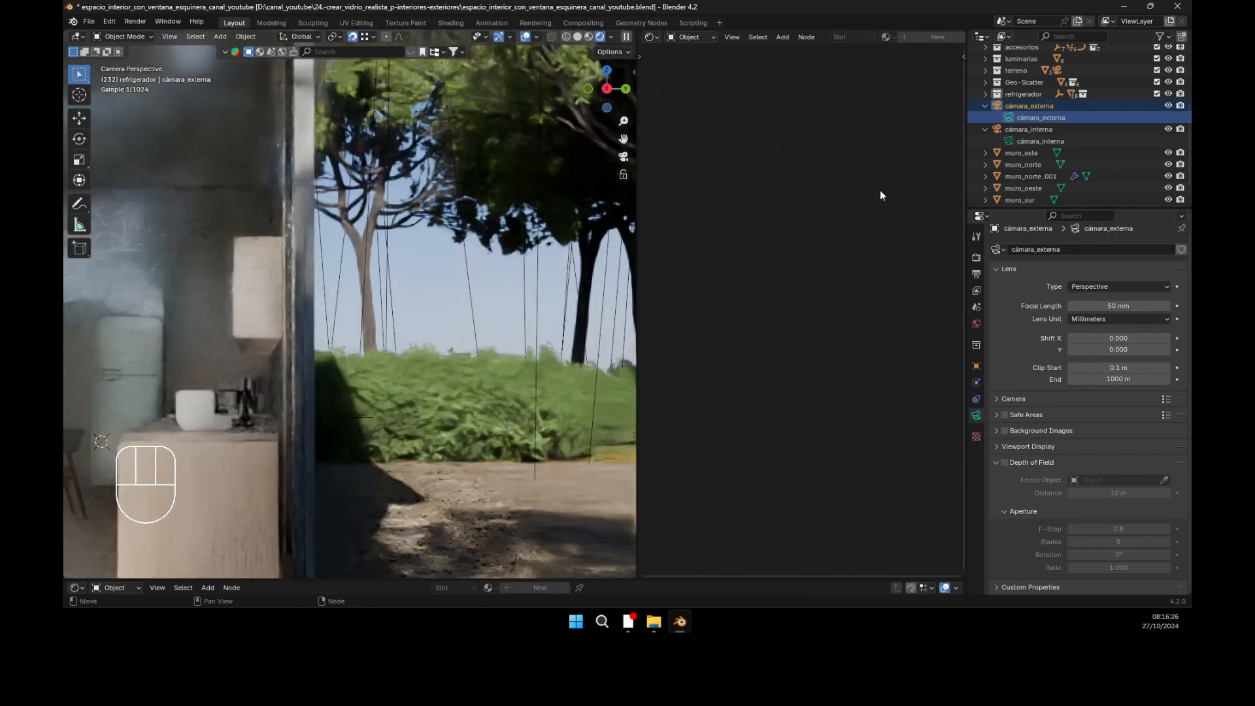
pyautogui.scroll(-3, 515, 276)
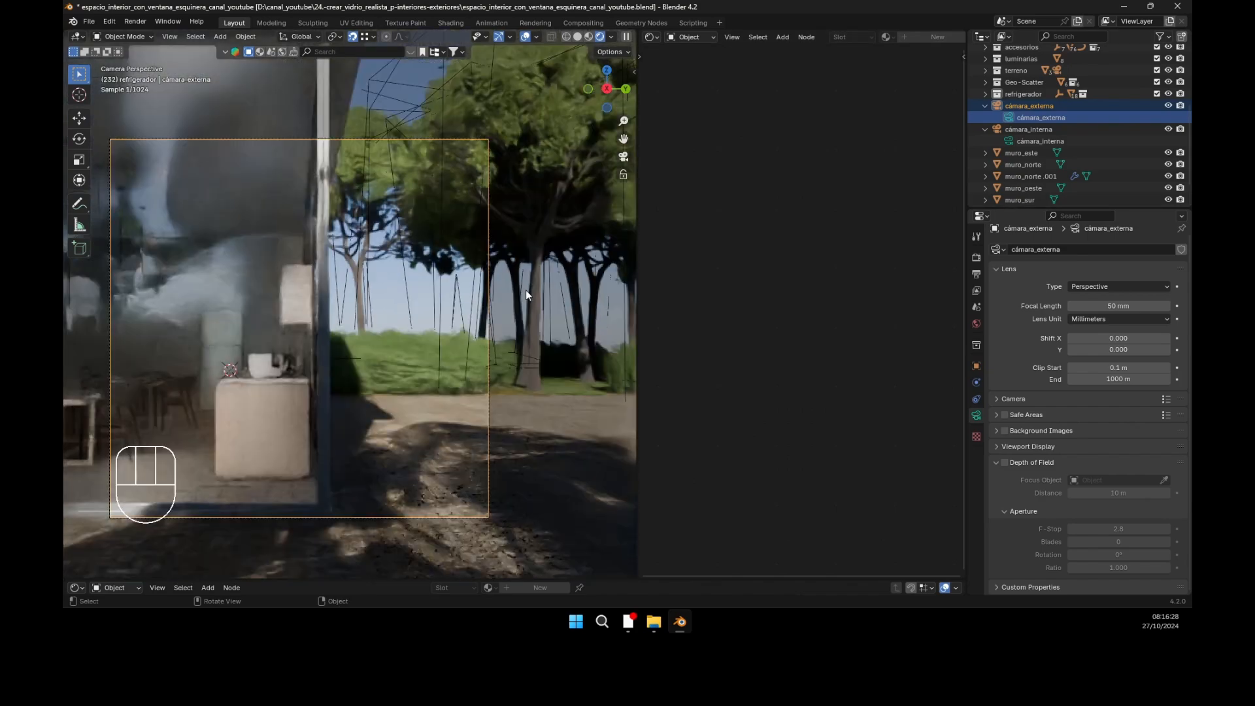
pyautogui.moveTo(525, 289); pyautogui.dragTo(287, 276, button='middle')
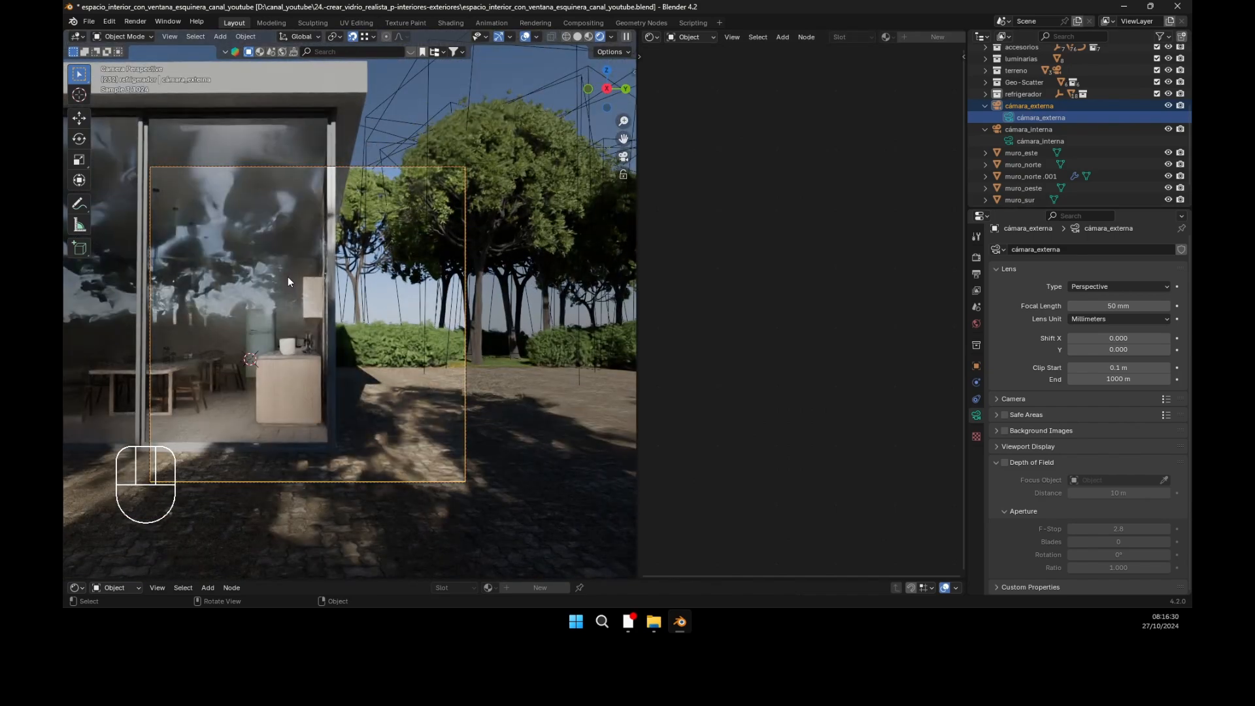
pyautogui.click(288, 276)
pyautogui.moveTo(407, 253)
pyautogui.keyDown('shift'); pyautogui.mouseDown(button='middle')
pyautogui.moveTo(484, 267)
pyautogui.moveTo(392, 252)
pyautogui.moveTo(400, 242)
pyautogui.mouseUp(button='middle'); pyautogui.keyUp('shift')
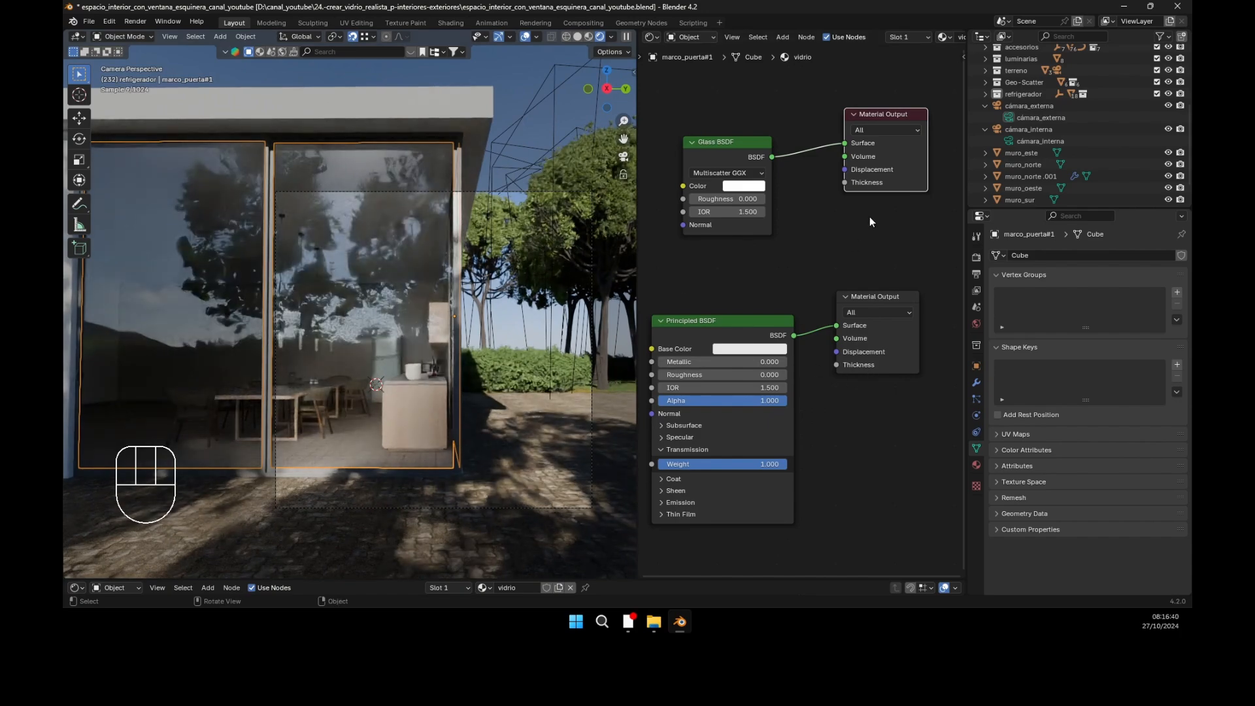
# Step: Compare both glass setups from outside by activating the Principled setup's Material Output and returning to the Glass setup's one
pyautogui.click(882, 114)
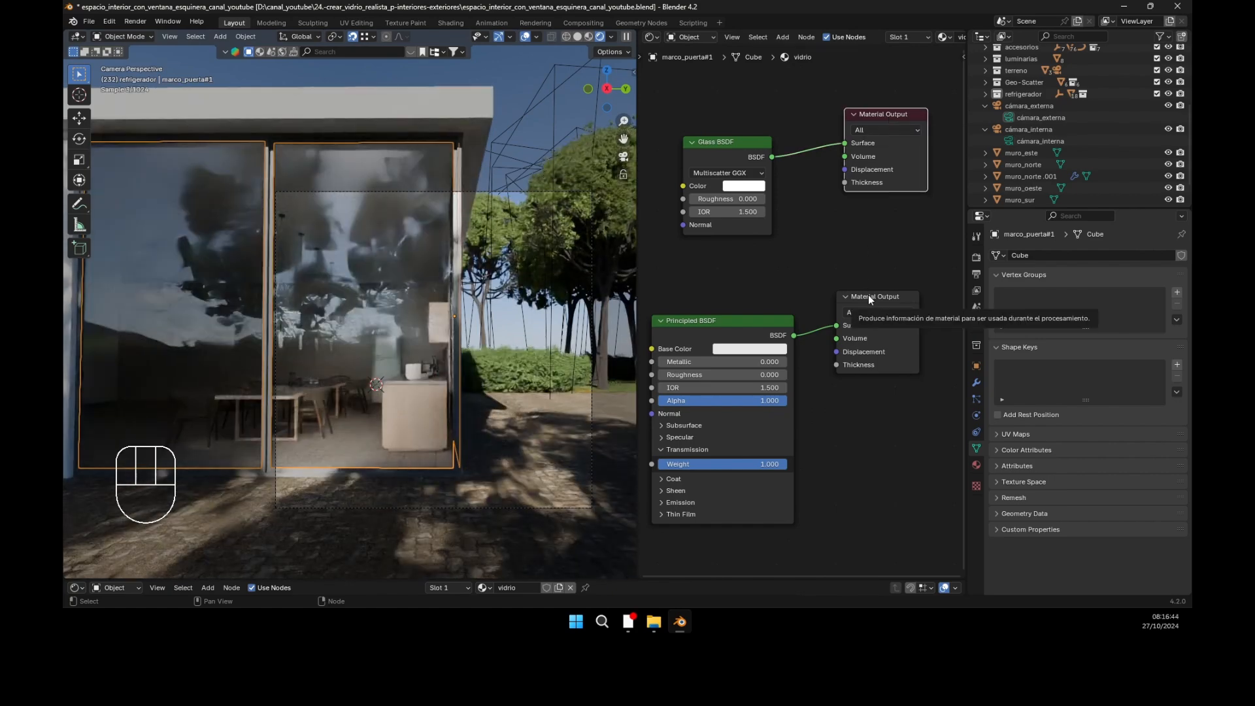
pyautogui.click(868, 295)
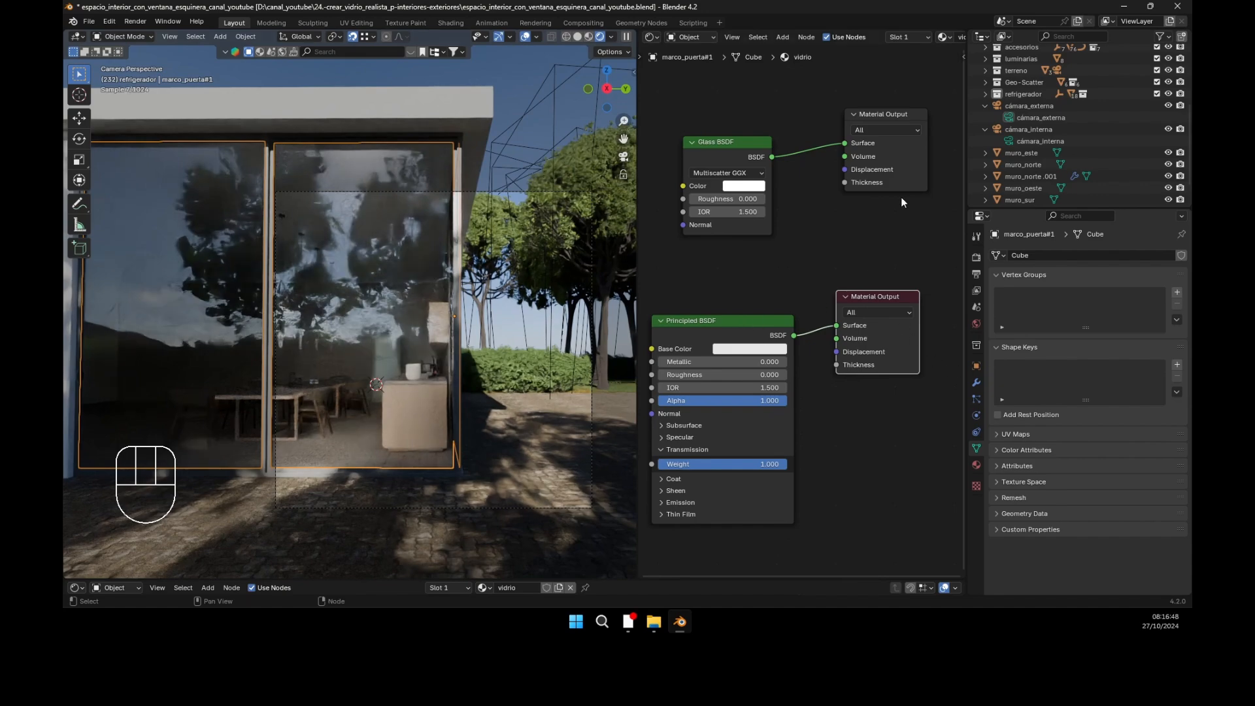
pyautogui.click(897, 115)
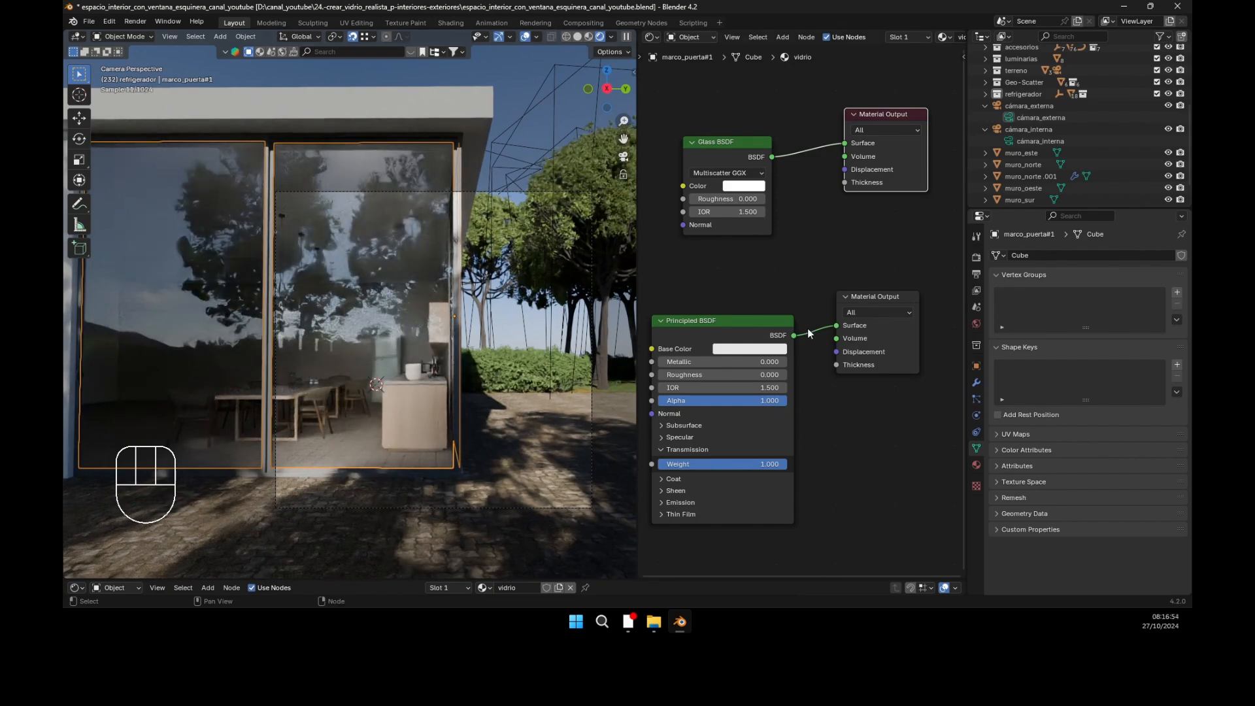
# Step: Make cámara_interna the active camera and frame the corner window beside the kitchen
pyautogui.click(1009, 143)
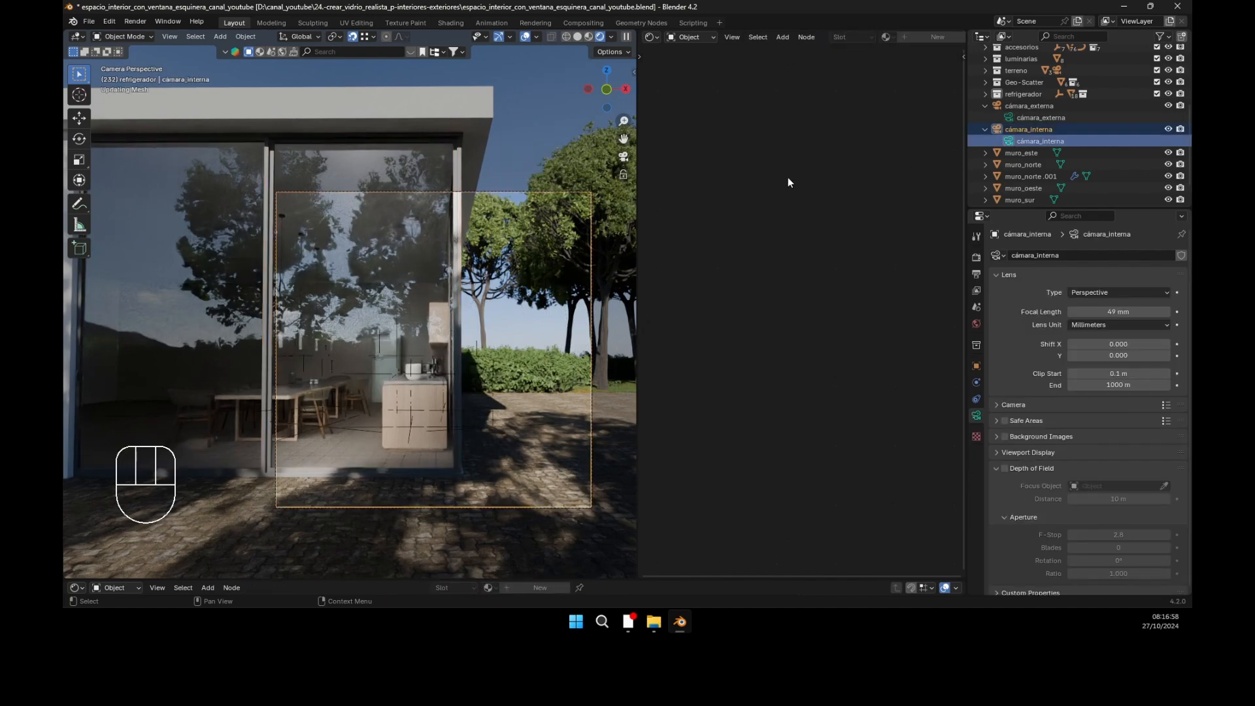
pyautogui.press('ctrl+KP_0')
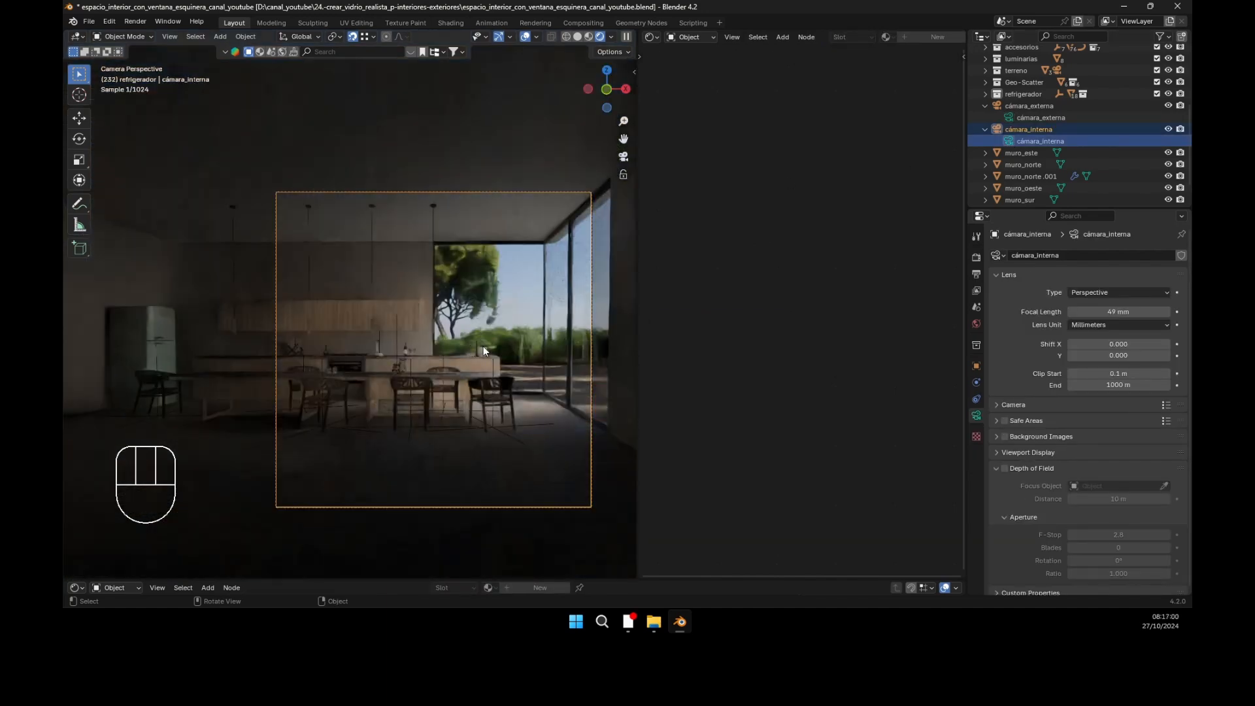
pyautogui.scroll(7, 543, 357)
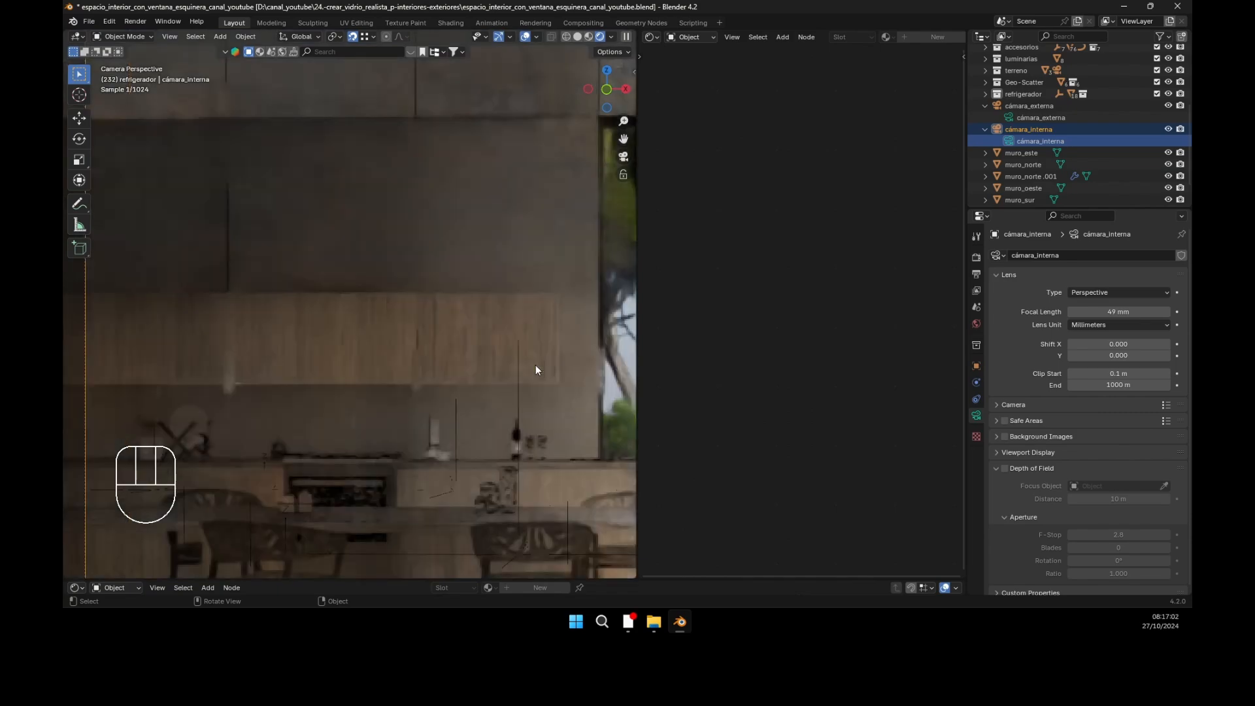
pyautogui.scroll(-4, 536, 365)
pyautogui.keyDown('shift'); pyautogui.moveTo(508, 351); pyautogui.dragTo(210, 345, button='middle'); pyautogui.keyUp('shift')
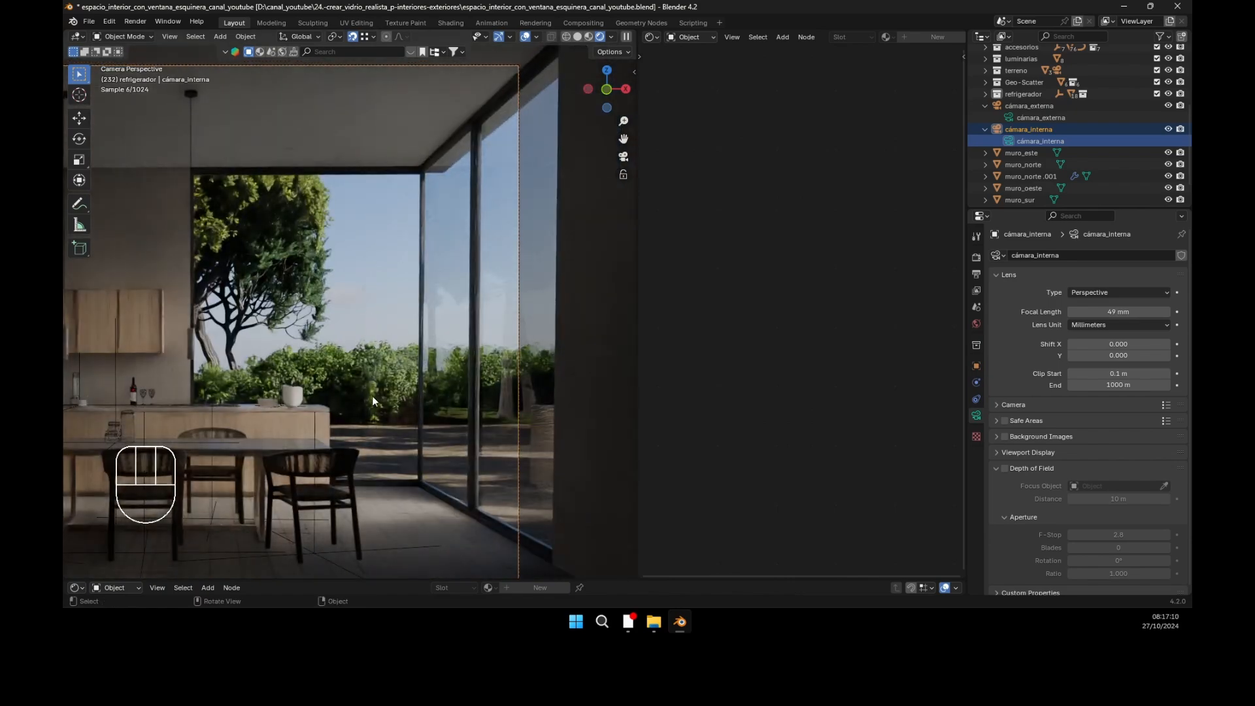
pyautogui.moveTo(403, 383)
pyautogui.keyDown('shift'); pyautogui.mouseDown(button='middle')
pyautogui.moveTo(416, 384)
pyautogui.moveTo(409, 374)
pyautogui.mouseUp(button='middle'); pyautogui.keyUp('shift')
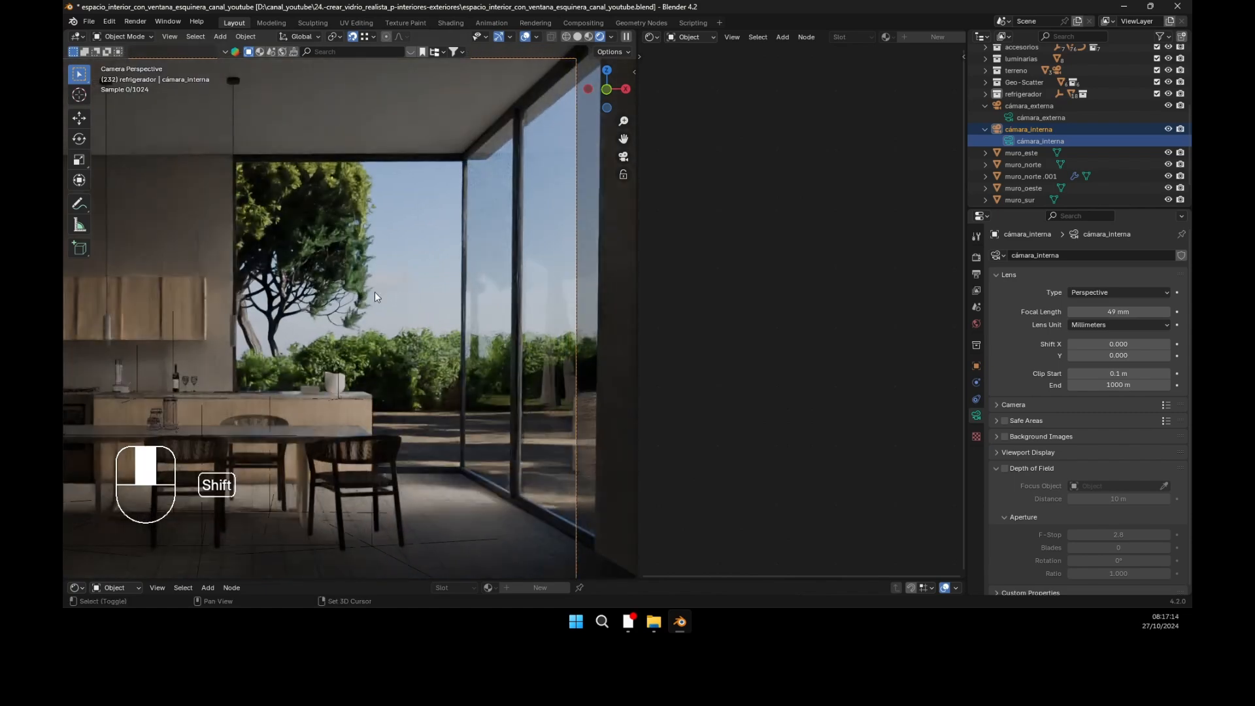
pyautogui.keyDown('shift'); pyautogui.moveTo(400, 300); pyautogui.dragTo(357, 316, button='middle'); pyautogui.keyUp('shift')
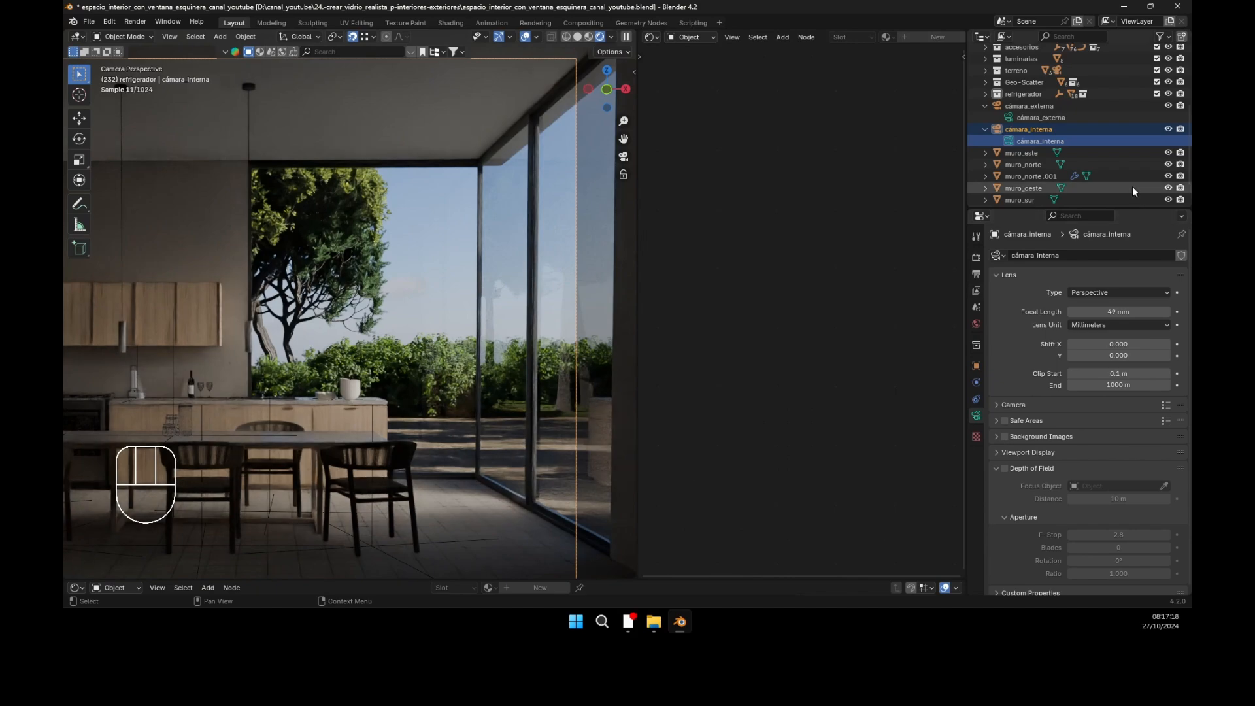
# Step: Compare the interior lighting with the ventana collection hidden and shown, select the window glass, and leave the collection shown
pyautogui.scroll(-2, 1132, 186)
pyautogui.scroll(10, 1132, 187)
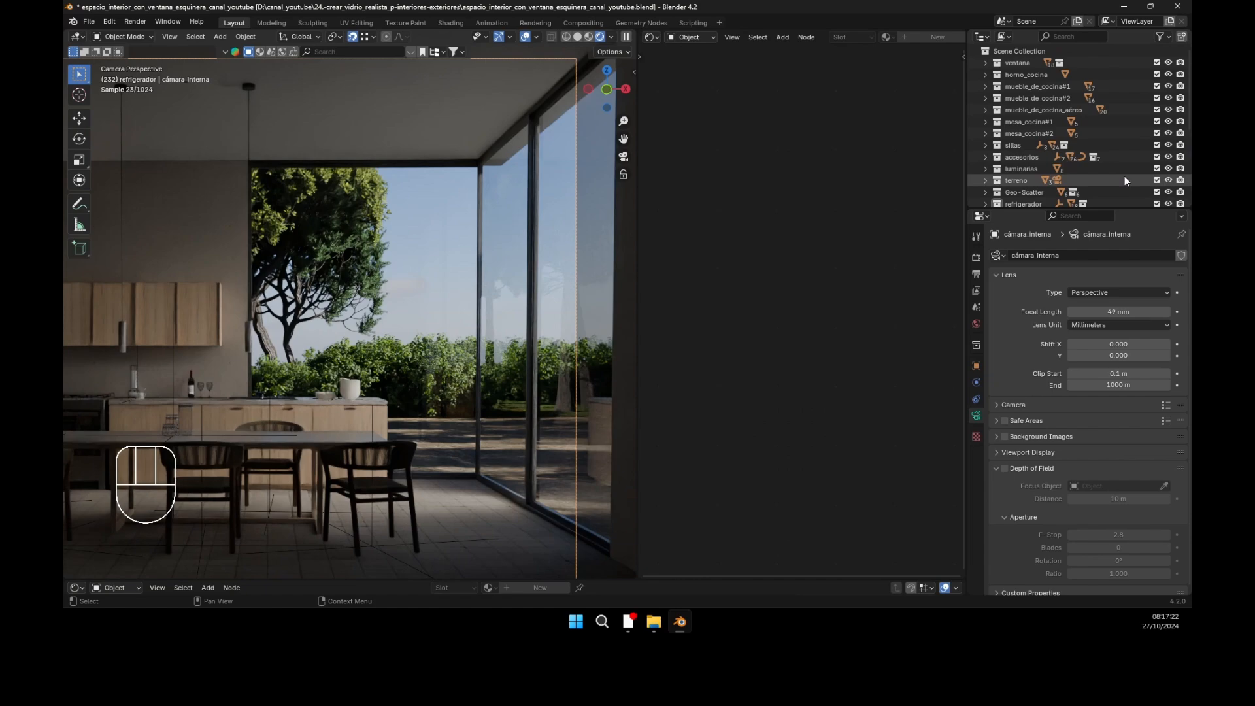
pyautogui.click(1169, 62)
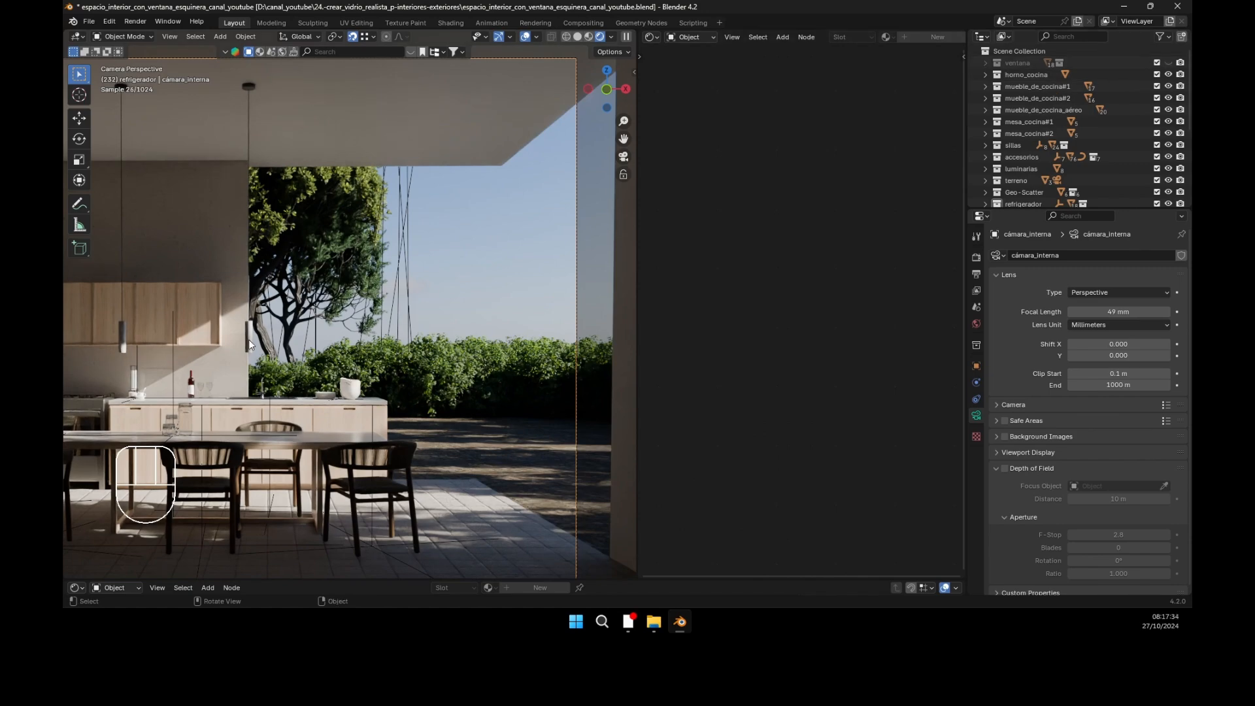
pyautogui.click(1168, 63)
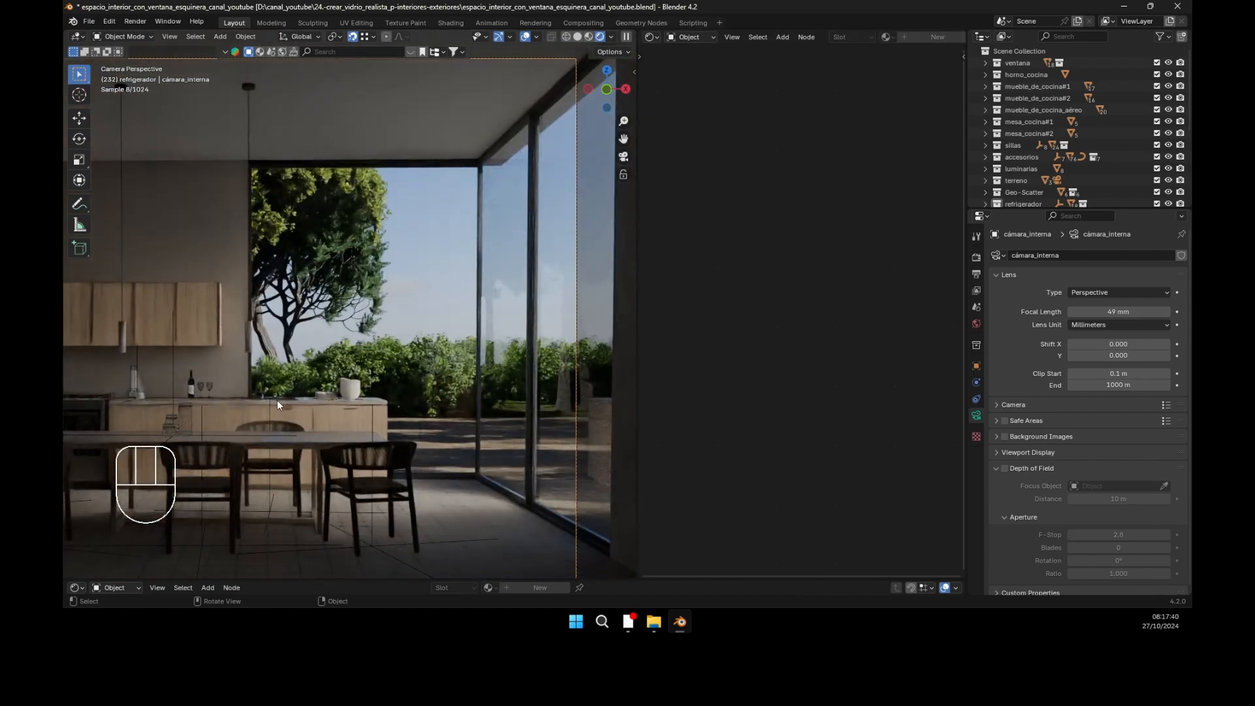
pyautogui.click(839, 307)
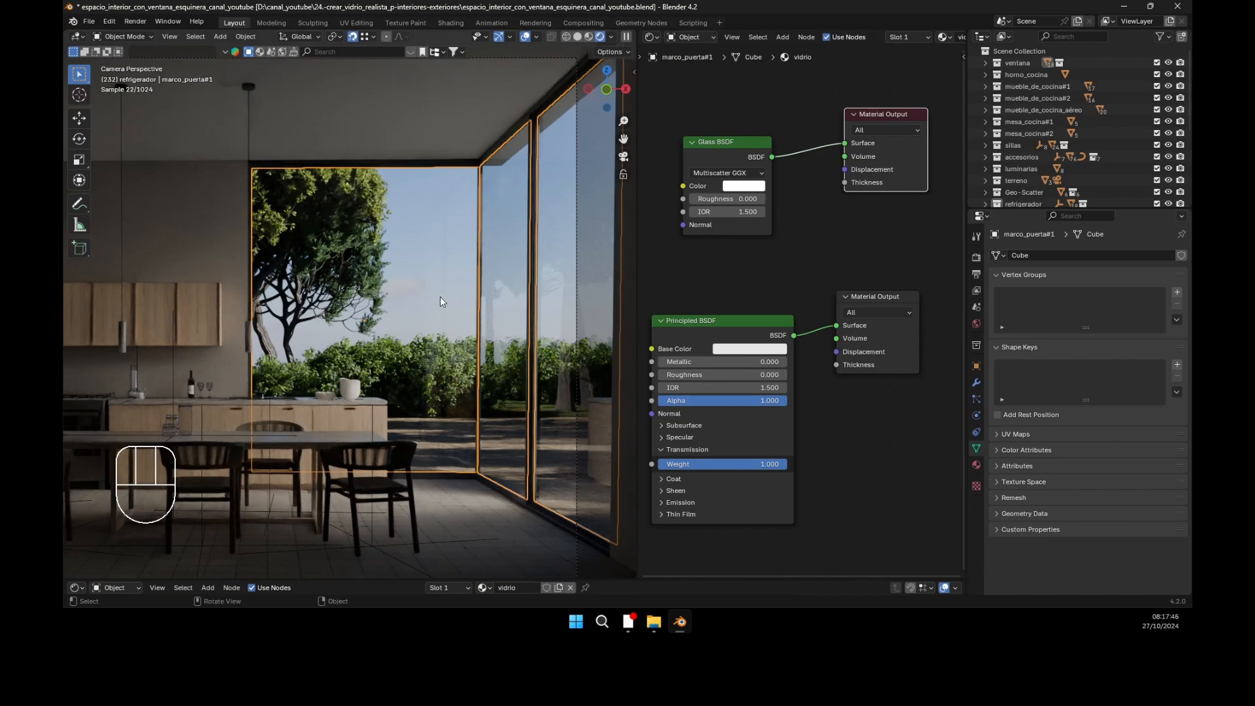
pyautogui.click(1169, 63)
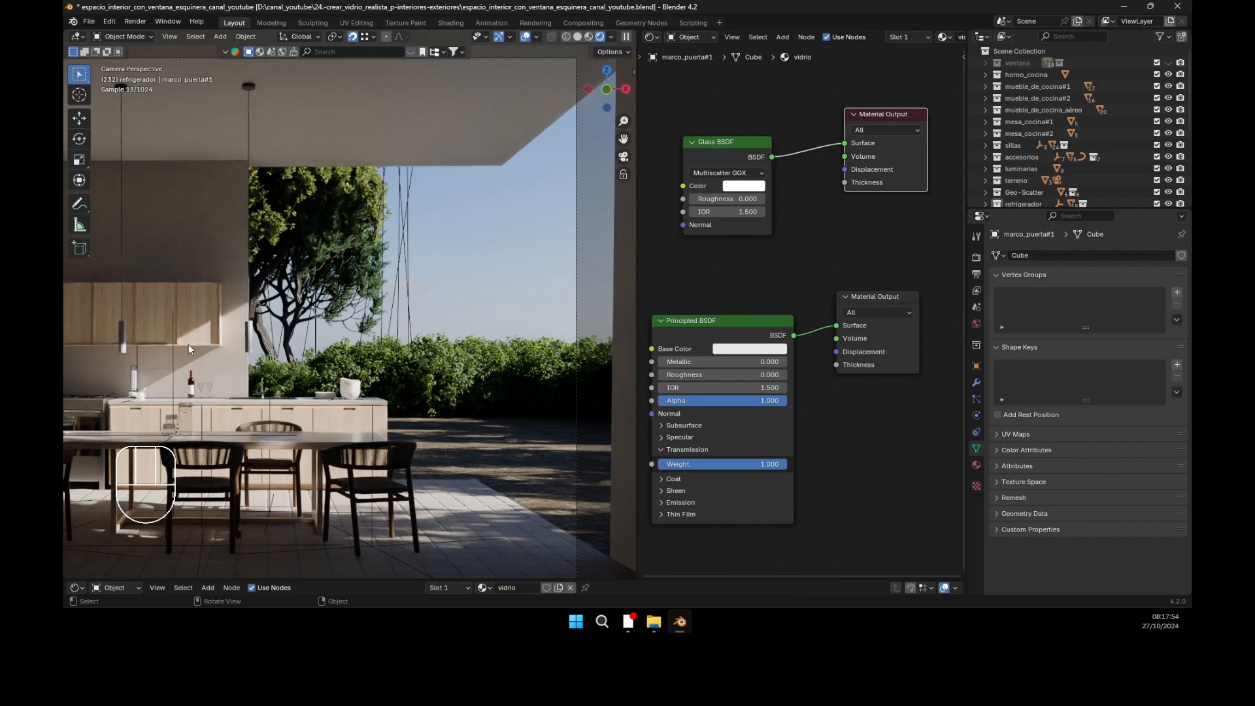
pyautogui.click(1169, 62)
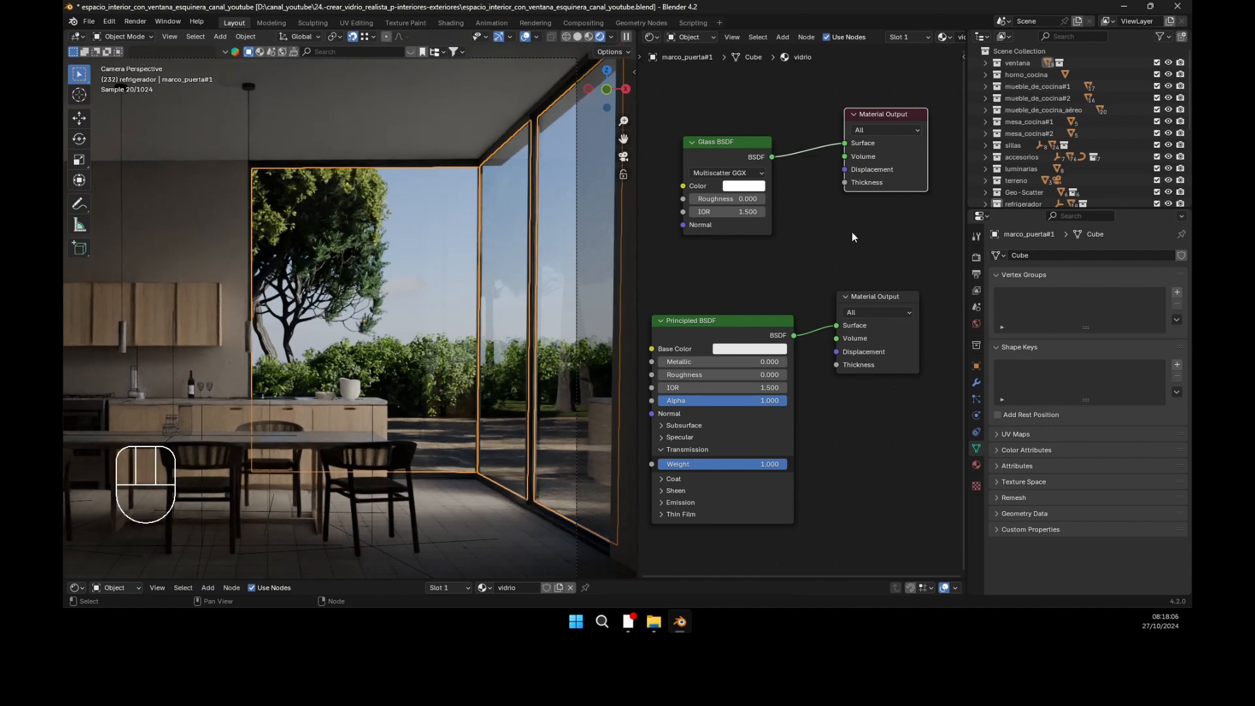
# Step: Add a third Material Output node in empty space above the Glass BSDF setup
pyautogui.scroll(-3, 790, 285)
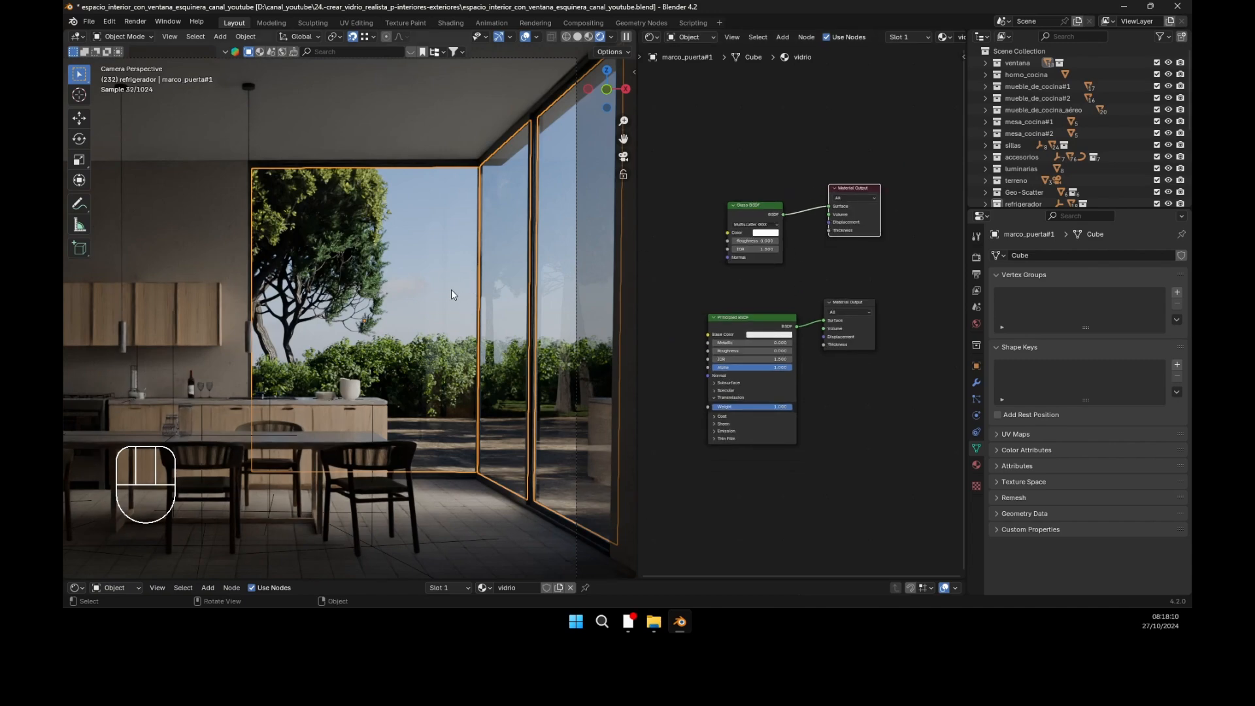
pyautogui.moveTo(838, 371); pyautogui.dragTo(825, 334, button='middle')
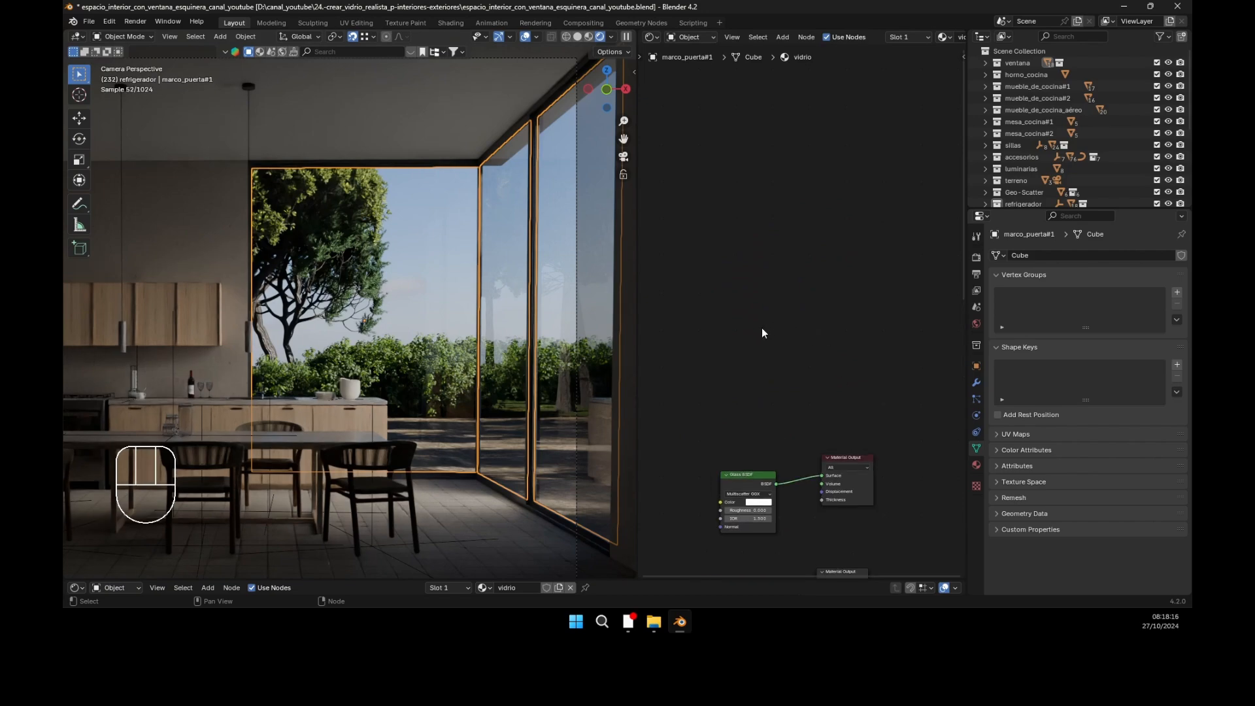
pyautogui.hotkey('shift', 'a')
pyautogui.moveTo(762, 325)
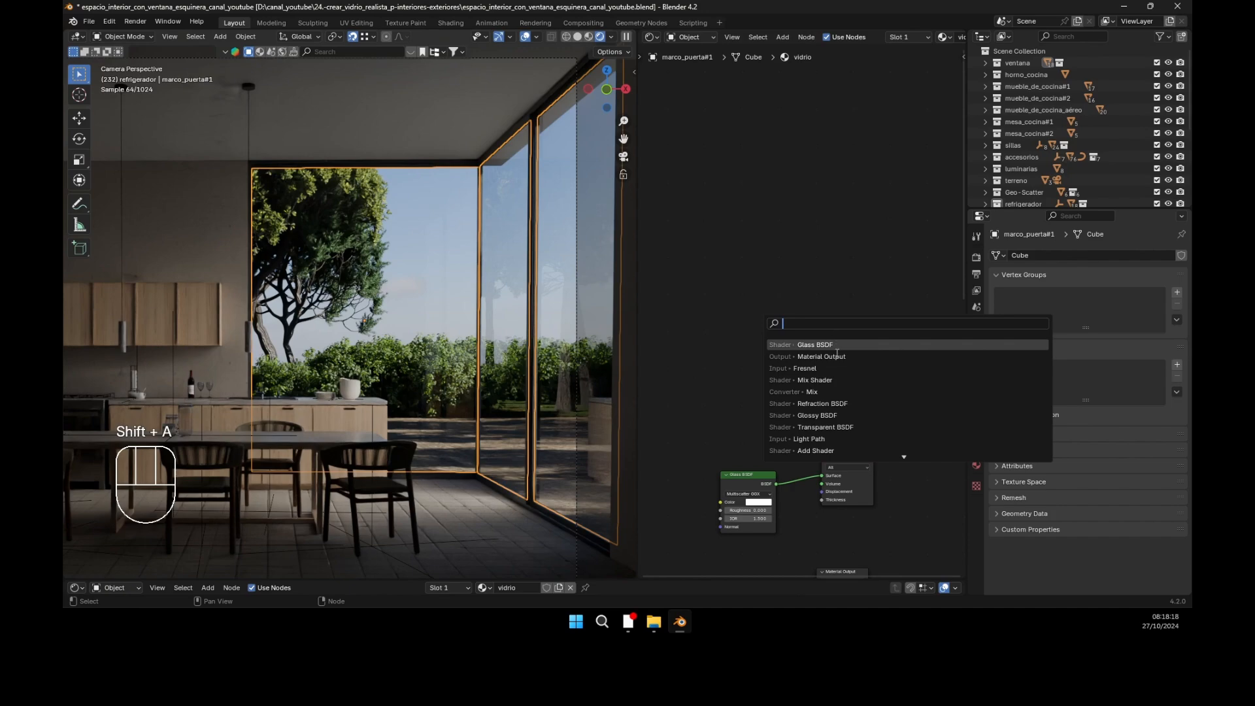
pyautogui.press('Return')
pyautogui.click(843, 234)
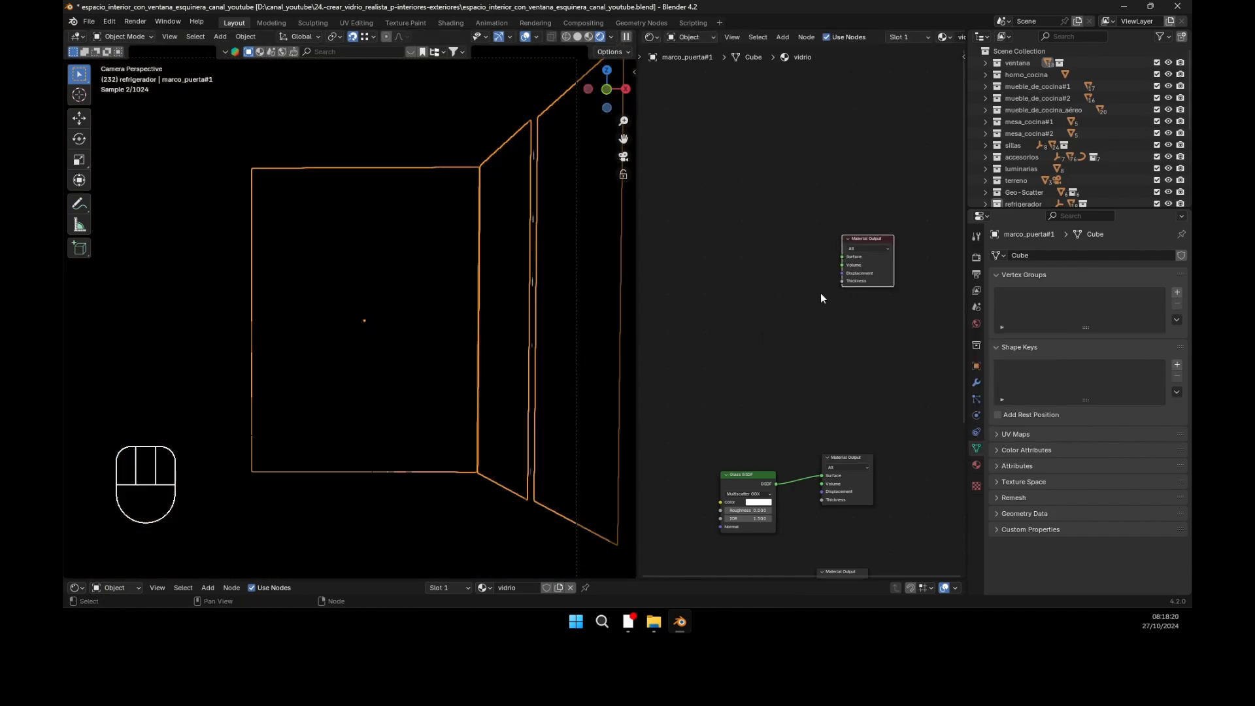
# Step: Widen the shader editor and add a Glass BSDF node beside the new Material Output, leaving it unconnected
pyautogui.scroll(1, 837, 245)
pyautogui.scroll(2, 836, 245)
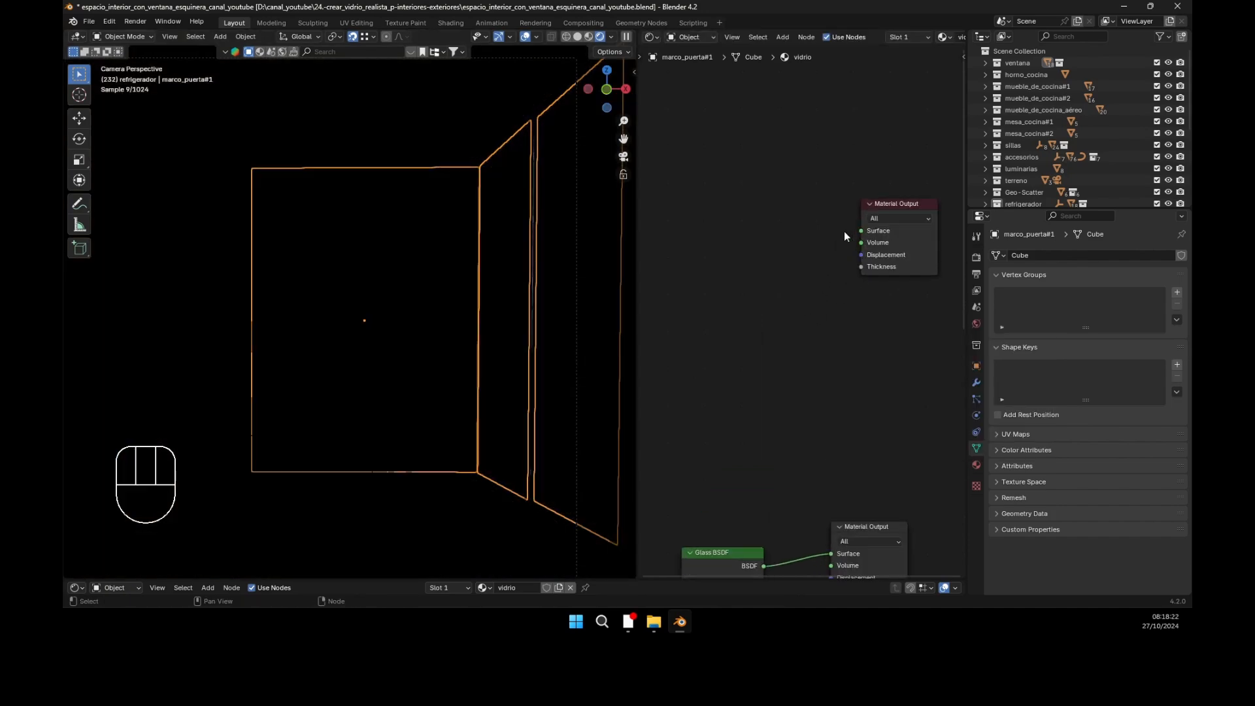
pyautogui.click(635, 234)
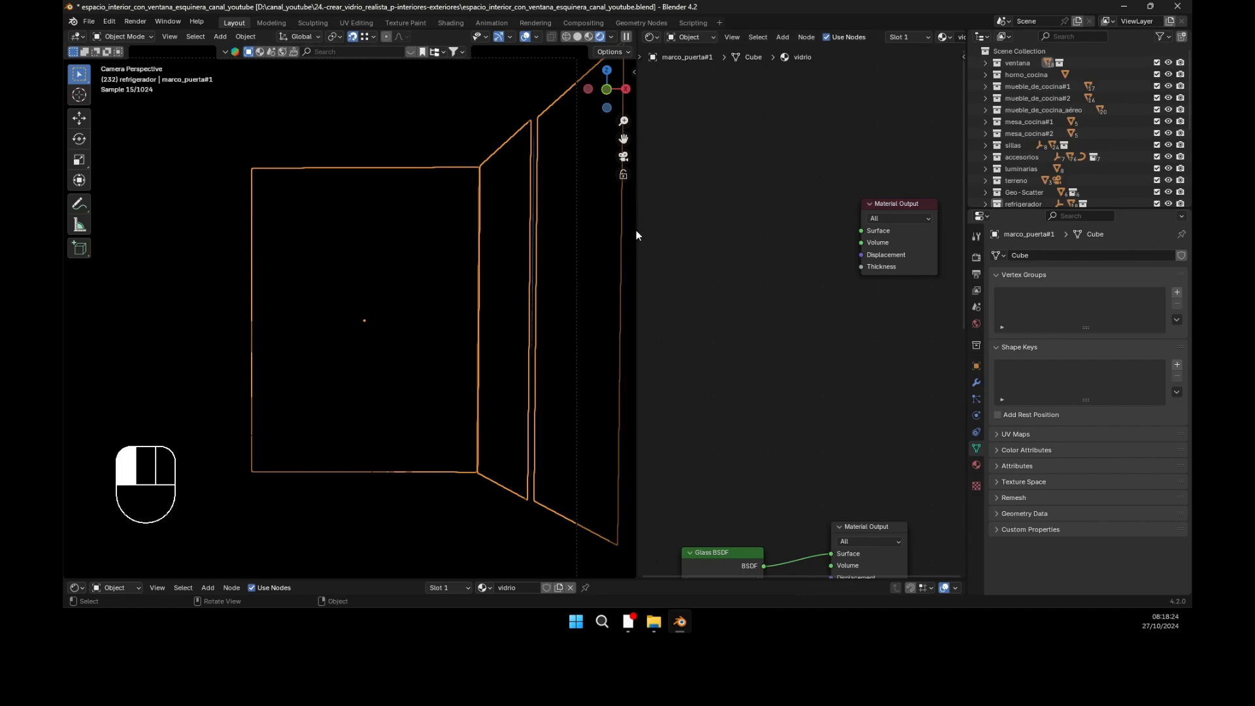
pyautogui.moveTo(639, 230); pyautogui.dragTo(590, 229)
pyautogui.moveTo(713, 264); pyautogui.dragTo(723, 316, button='middle')
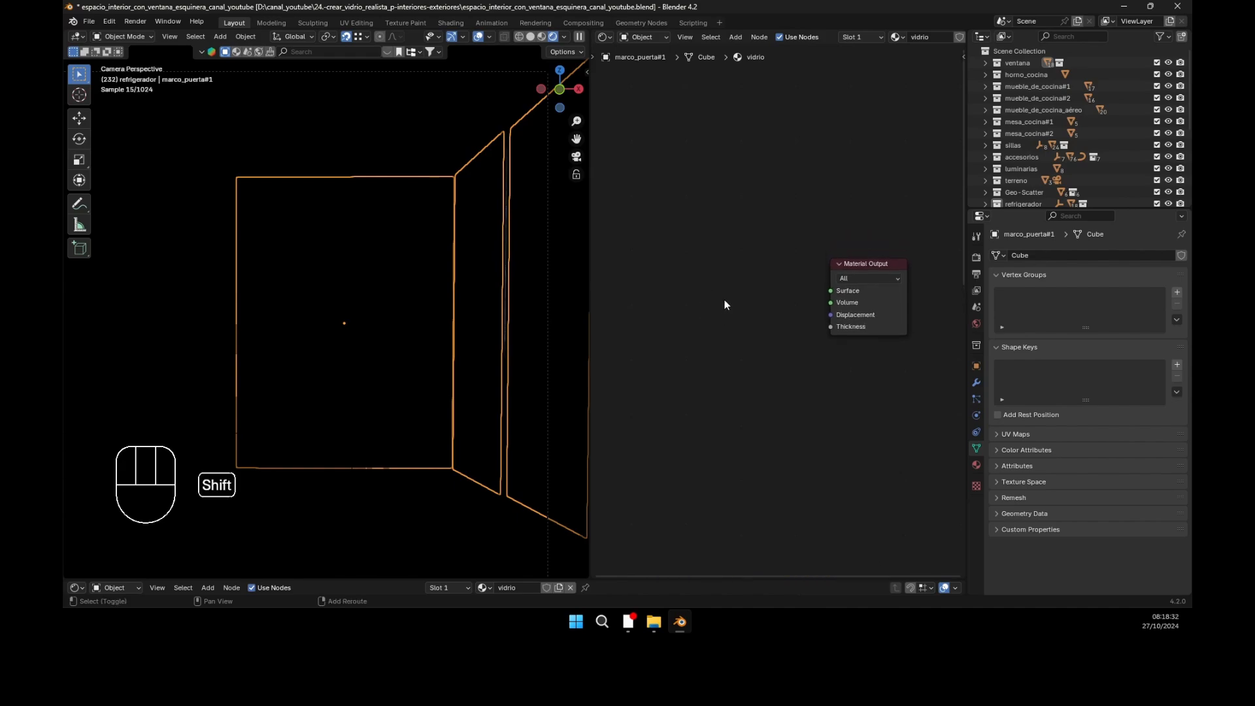
pyautogui.hotkey('shift', 'a')
pyautogui.moveTo(724, 299)
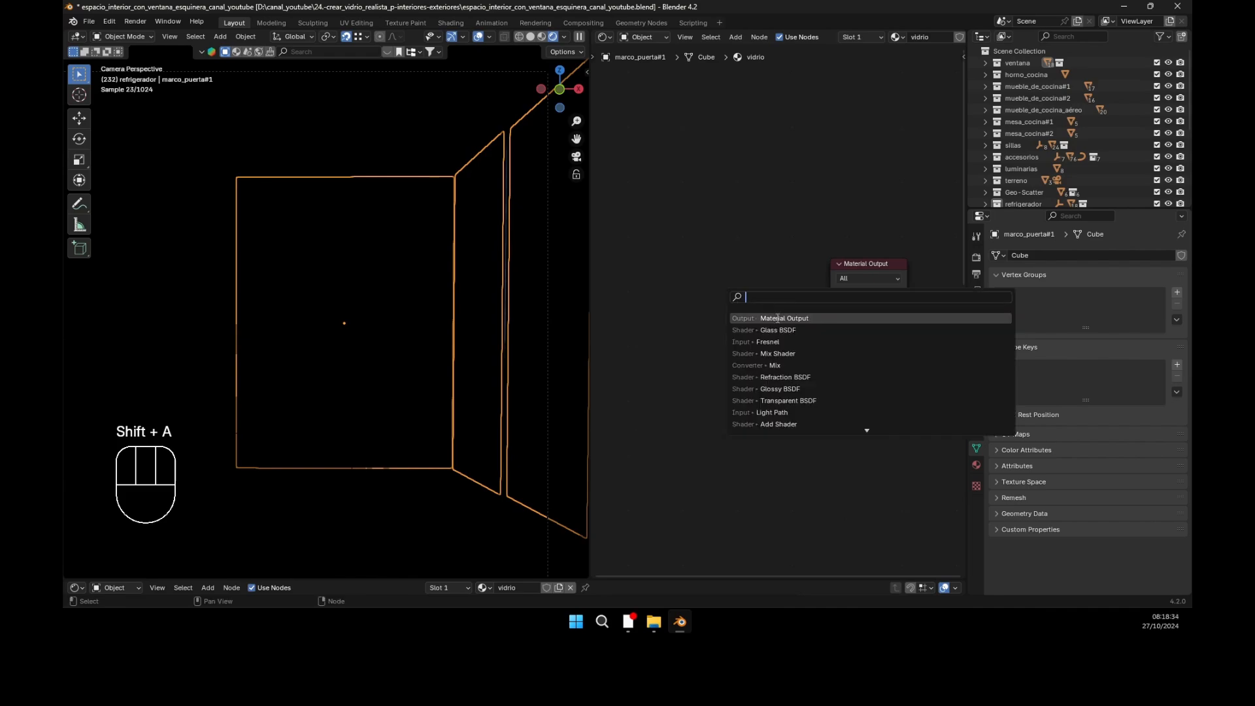
pyautogui.press('Return')
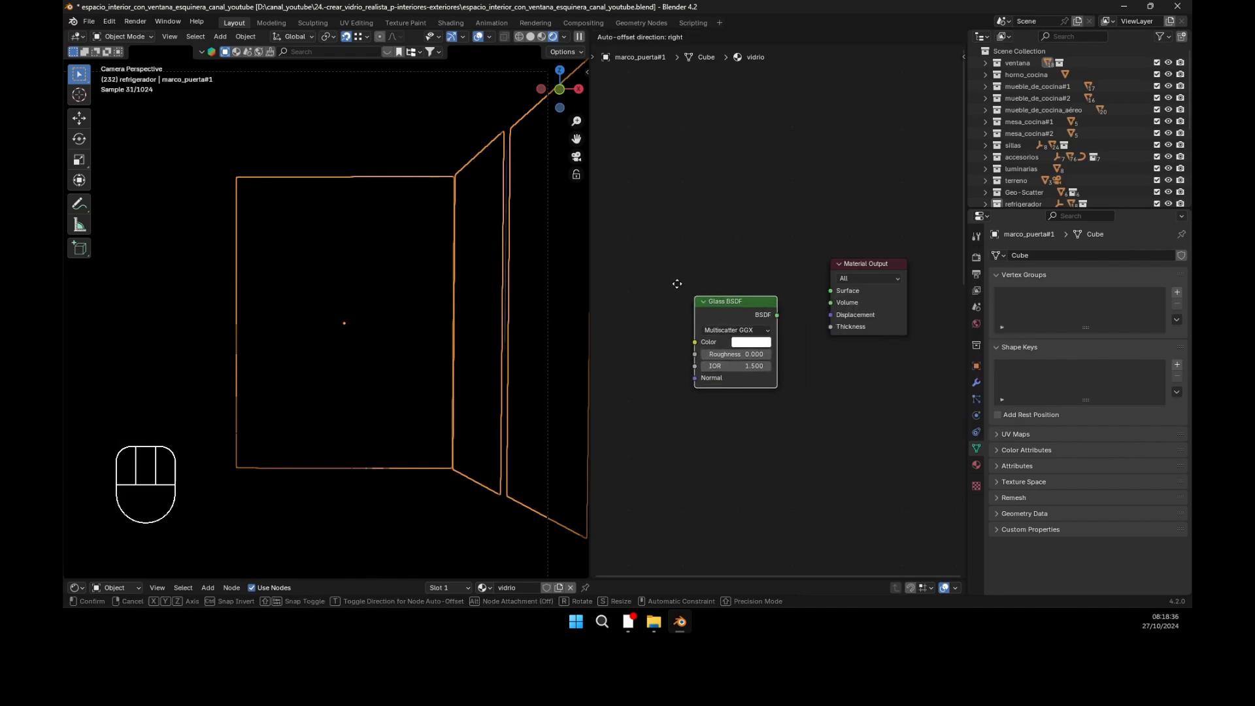
pyautogui.click(666, 277)
# Step: Place the Glass BSDF, add a Transparent BSDF node beneath it, and align the Material Output beside them
pyautogui.click(781, 408)
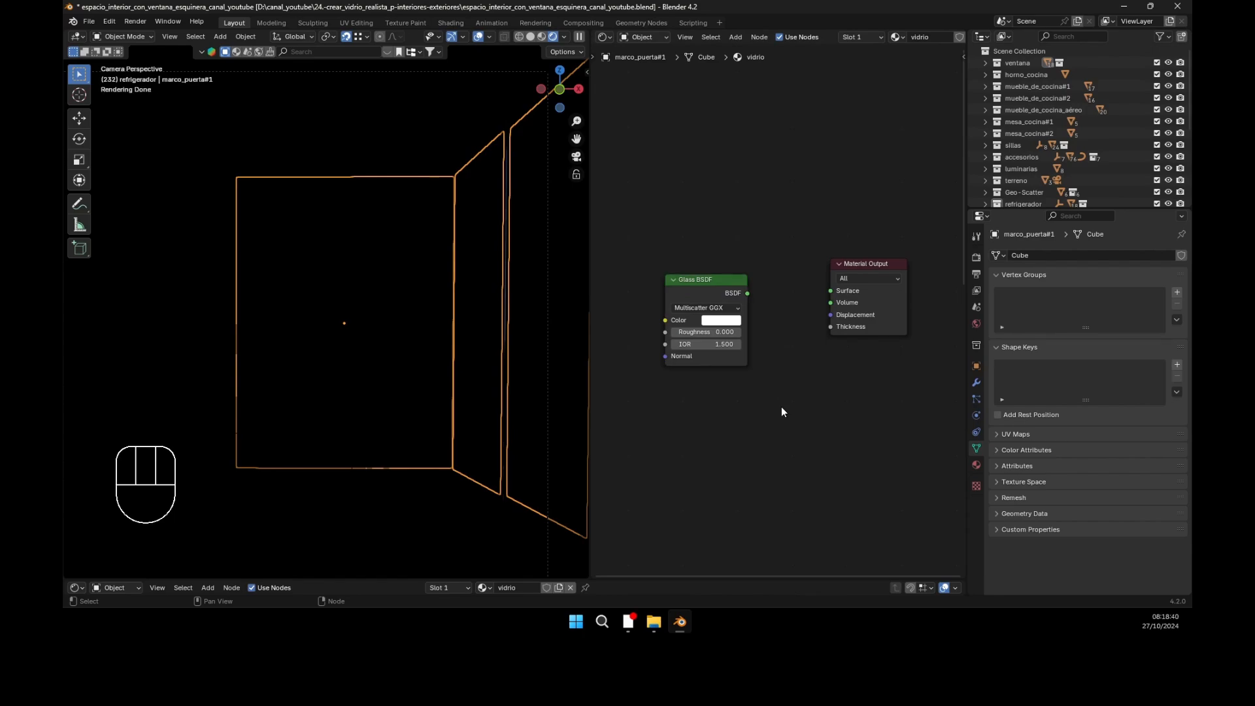
pyautogui.hotkey('shift', 'a')
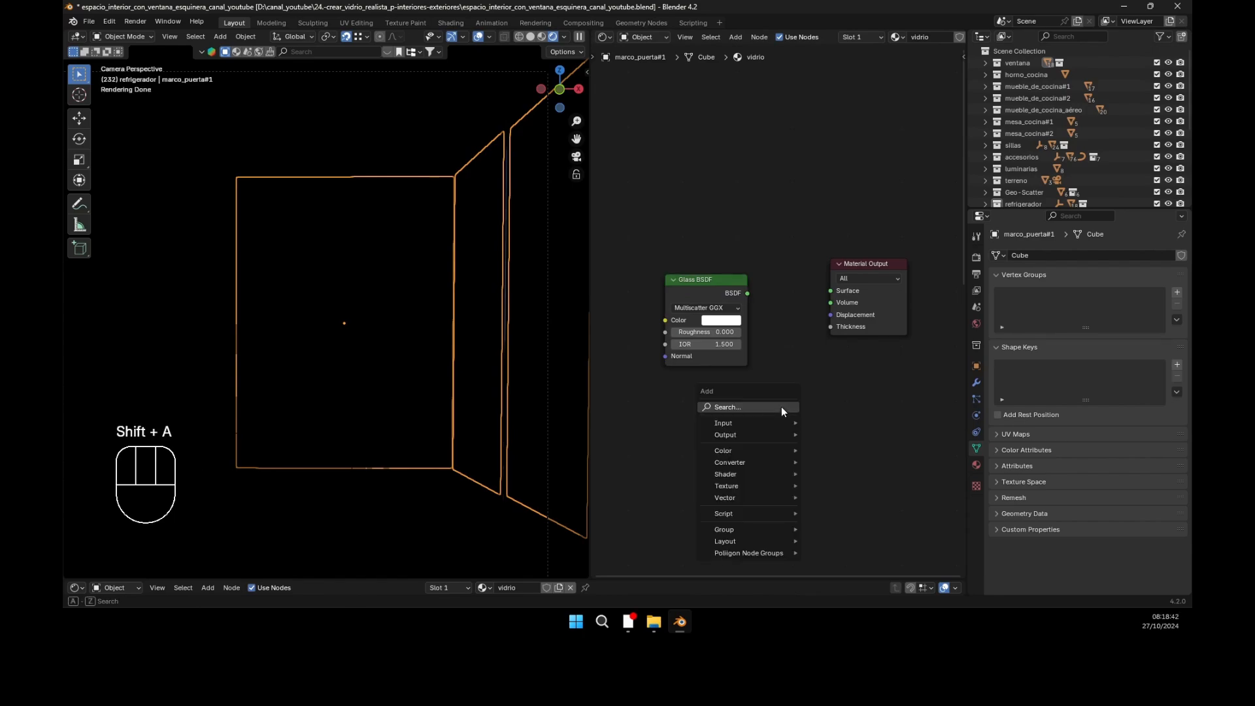
pyautogui.click(782, 406)
pyautogui.write('trans')
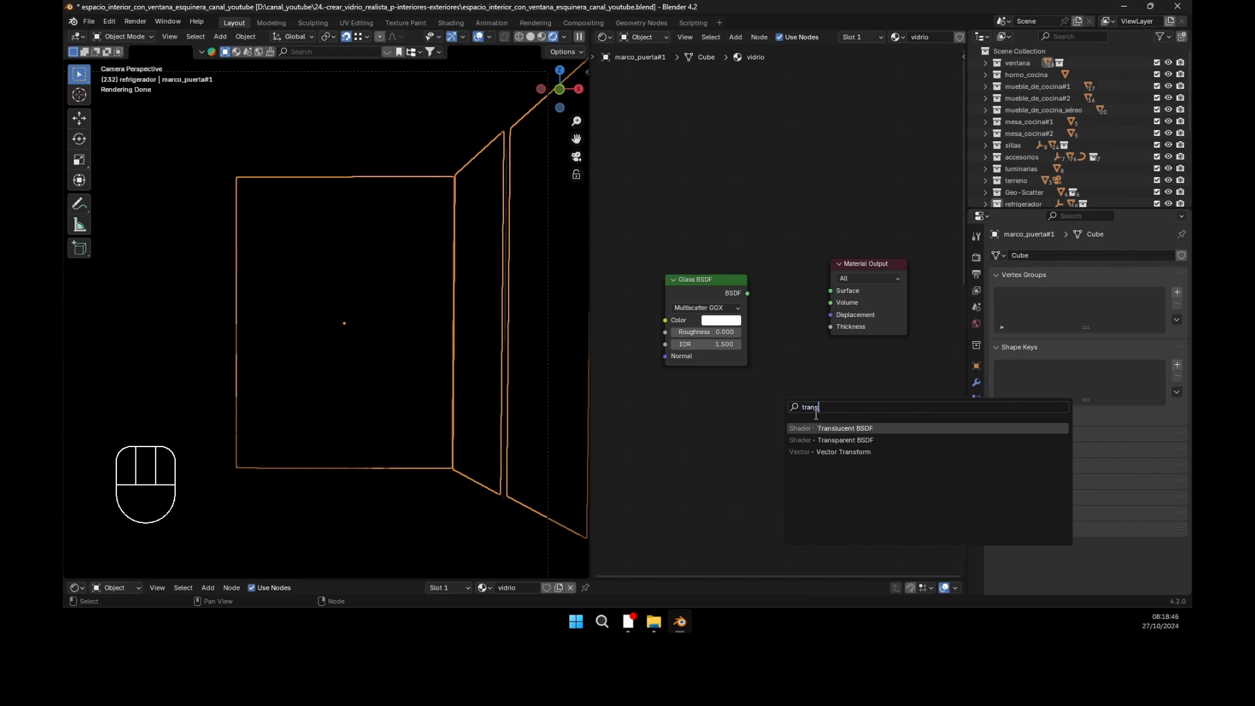
pyautogui.click(855, 441)
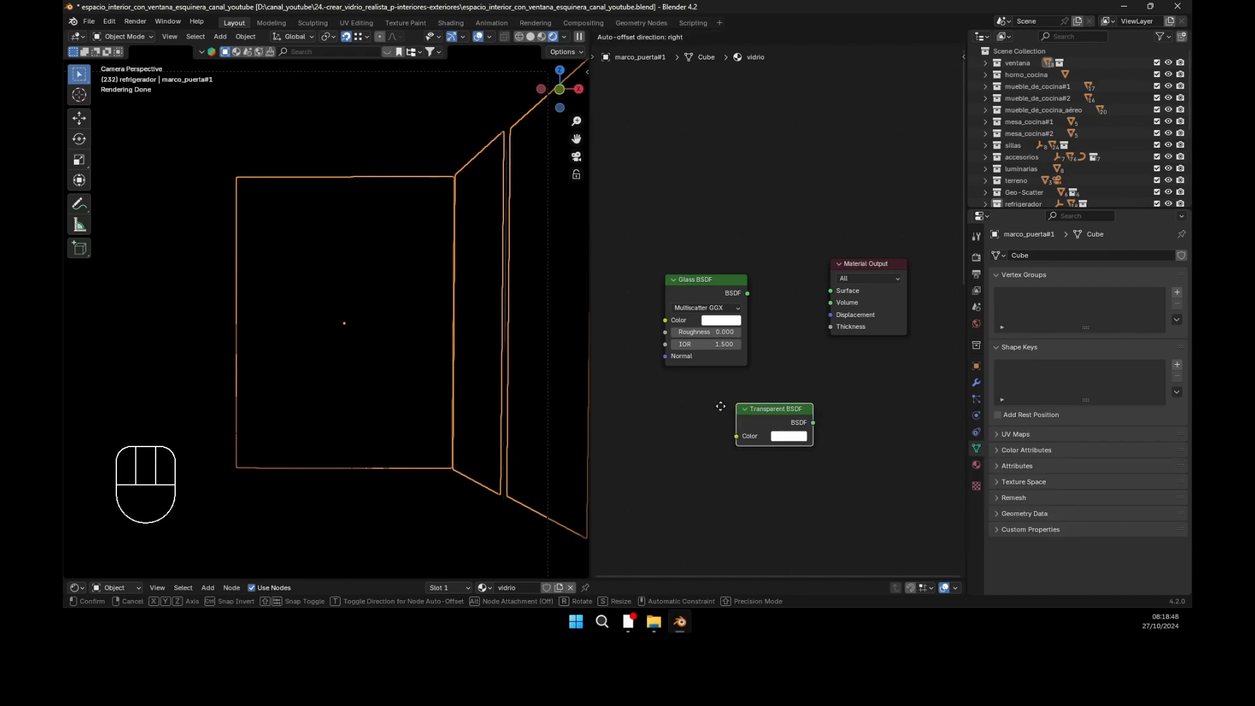
pyautogui.click(671, 388)
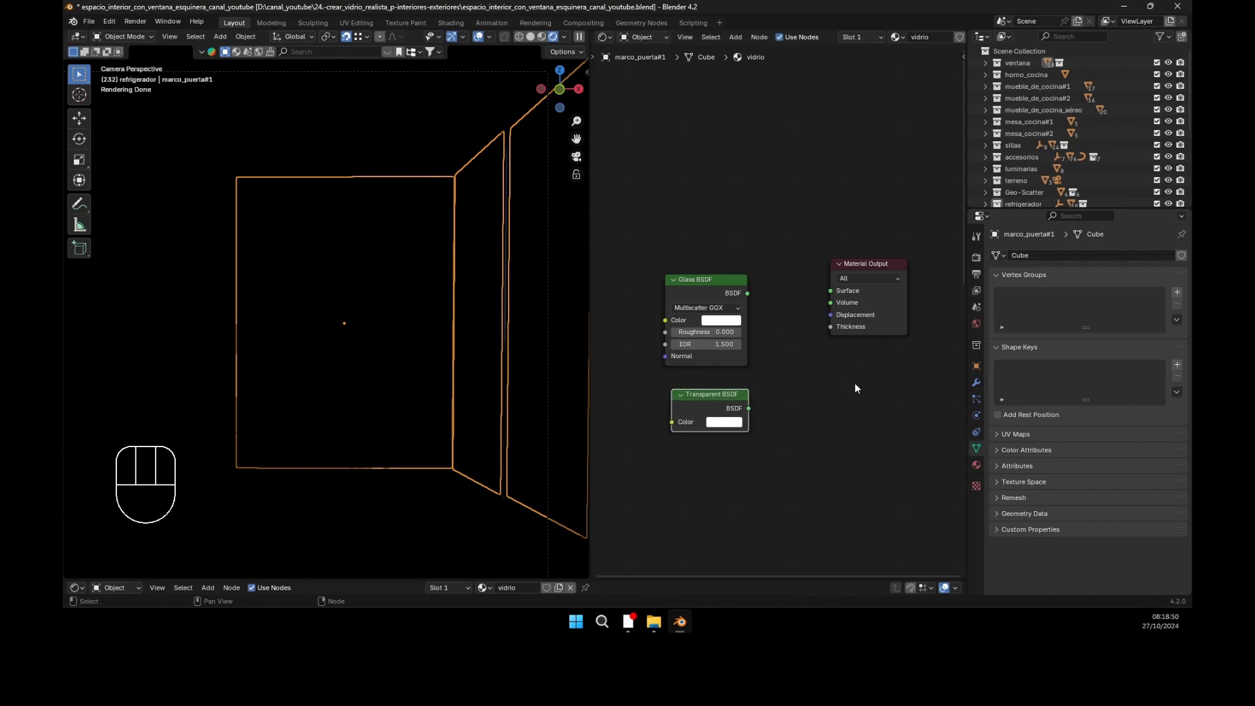
pyautogui.moveTo(881, 264); pyautogui.dragTo(879, 286)
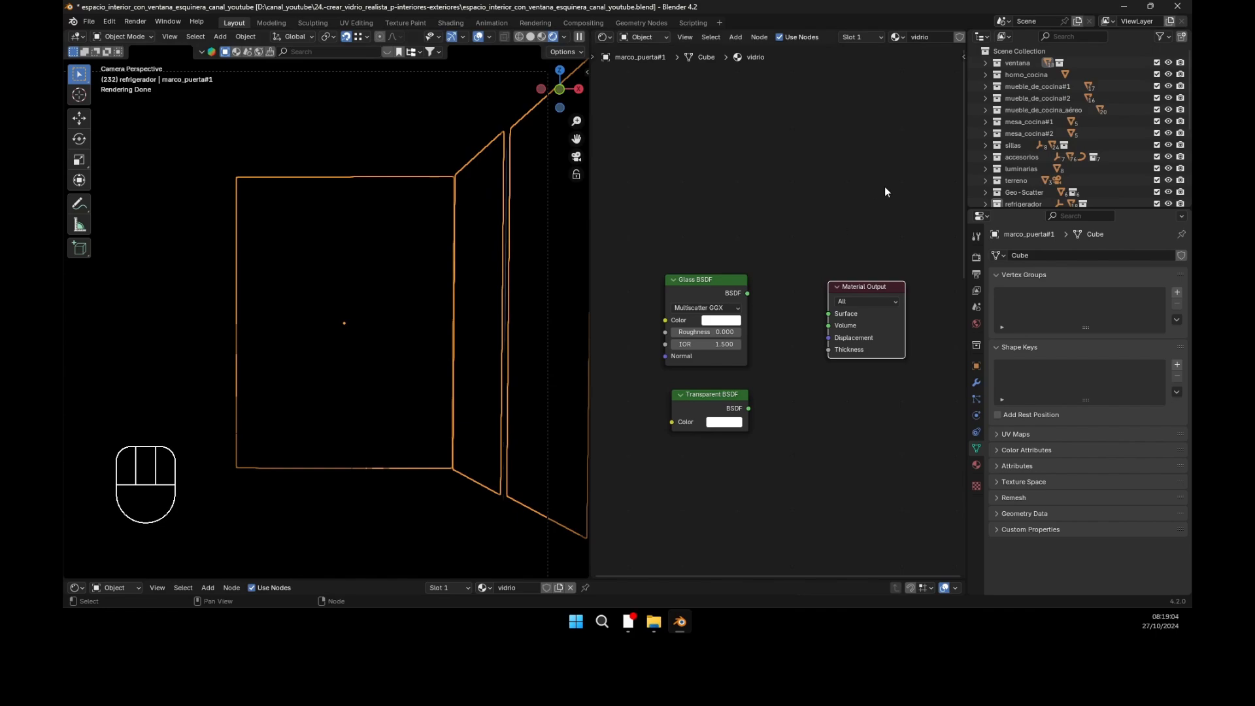
# Step: Add a Mix Shader node and spread the Glass BSDF, Transparent BSDF and Material Output around it
pyautogui.hotkey('shift', 'a')
pyautogui.click(759, 216)
pyautogui.write('mix sha')
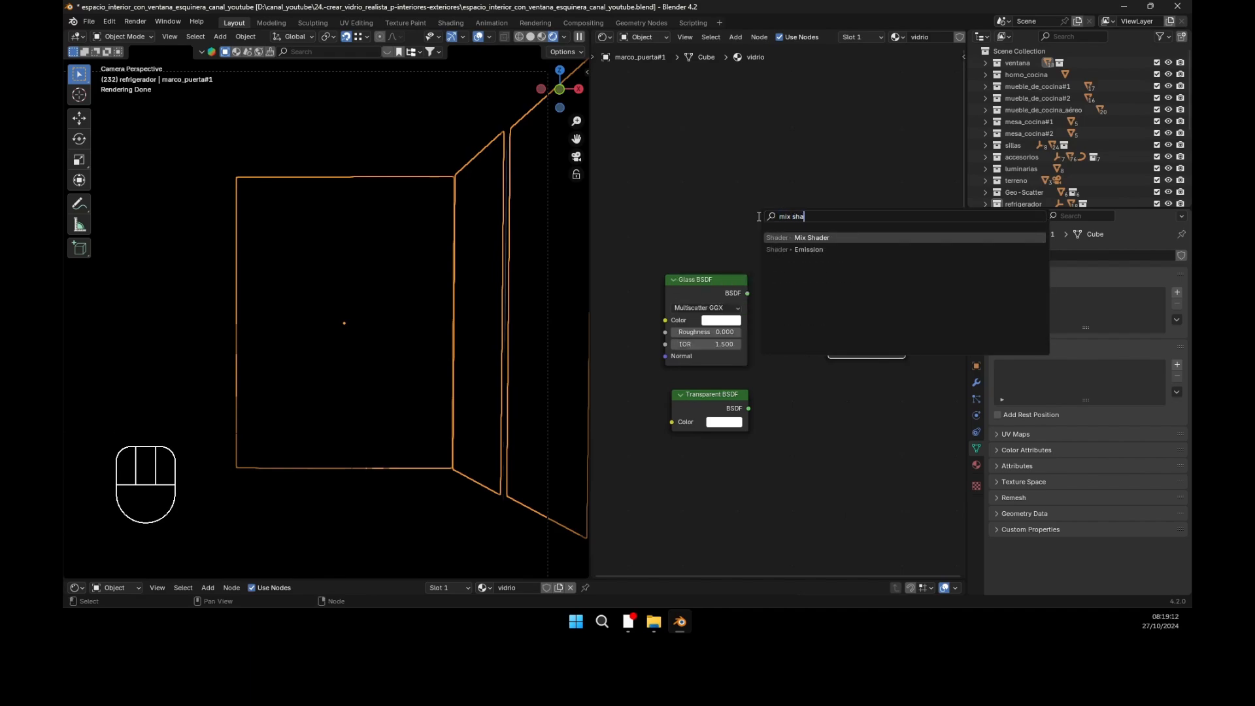
pyautogui.click(777, 238)
pyautogui.click(768, 232)
pyautogui.moveTo(900, 285); pyautogui.dragTo(947, 214)
pyautogui.moveTo(687, 279); pyautogui.dragTo(640, 196)
pyautogui.moveTo(660, 387); pyautogui.dragTo(631, 329)
# Step: Connect the Glass BSDF and Transparent BSDF to the Mix Shader's first and second Shader inputs, and its output to the Material Output's Surface
pyautogui.moveTo(692, 234); pyautogui.dragTo(737, 274)
pyautogui.moveTo(689, 349); pyautogui.dragTo(737, 286)
pyautogui.moveTo(814, 248); pyautogui.dragTo(874, 254)
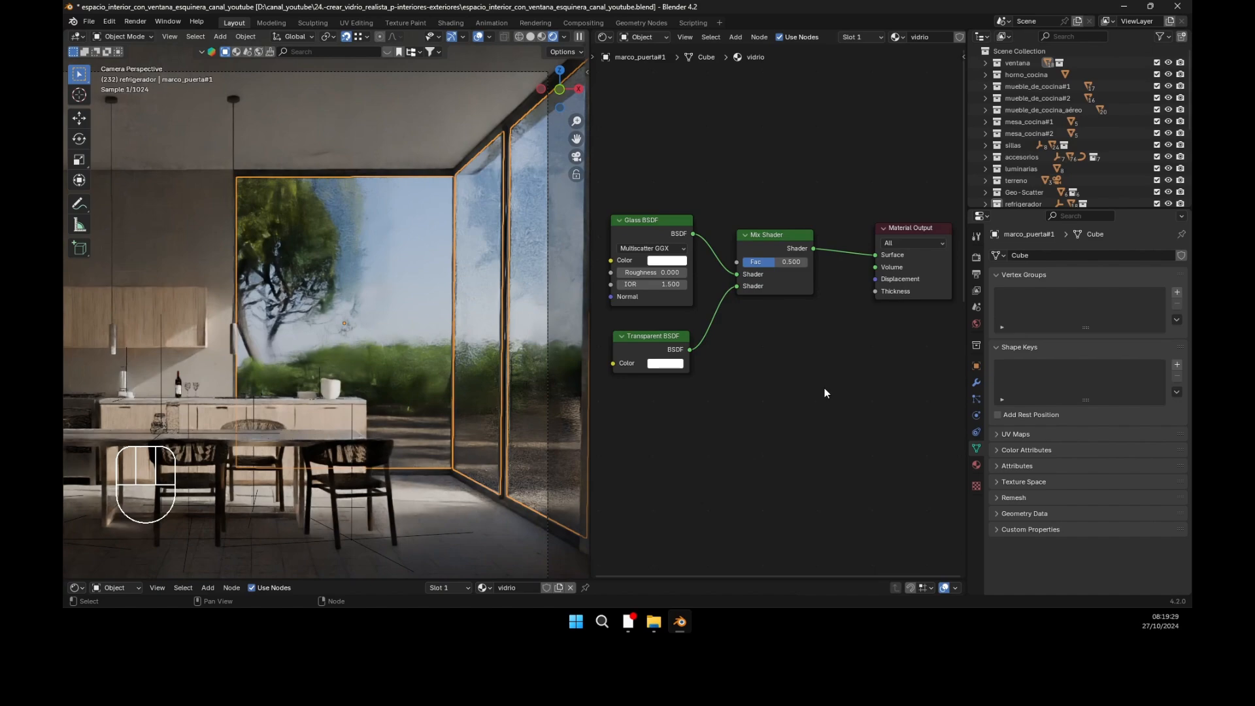
# Step: Add a Light Path node above the Glass BSDF and connect its Is Shadow Ray output to the Mix Shader's Fac
pyautogui.moveTo(828, 411); pyautogui.dragTo(846, 467, button='middle')
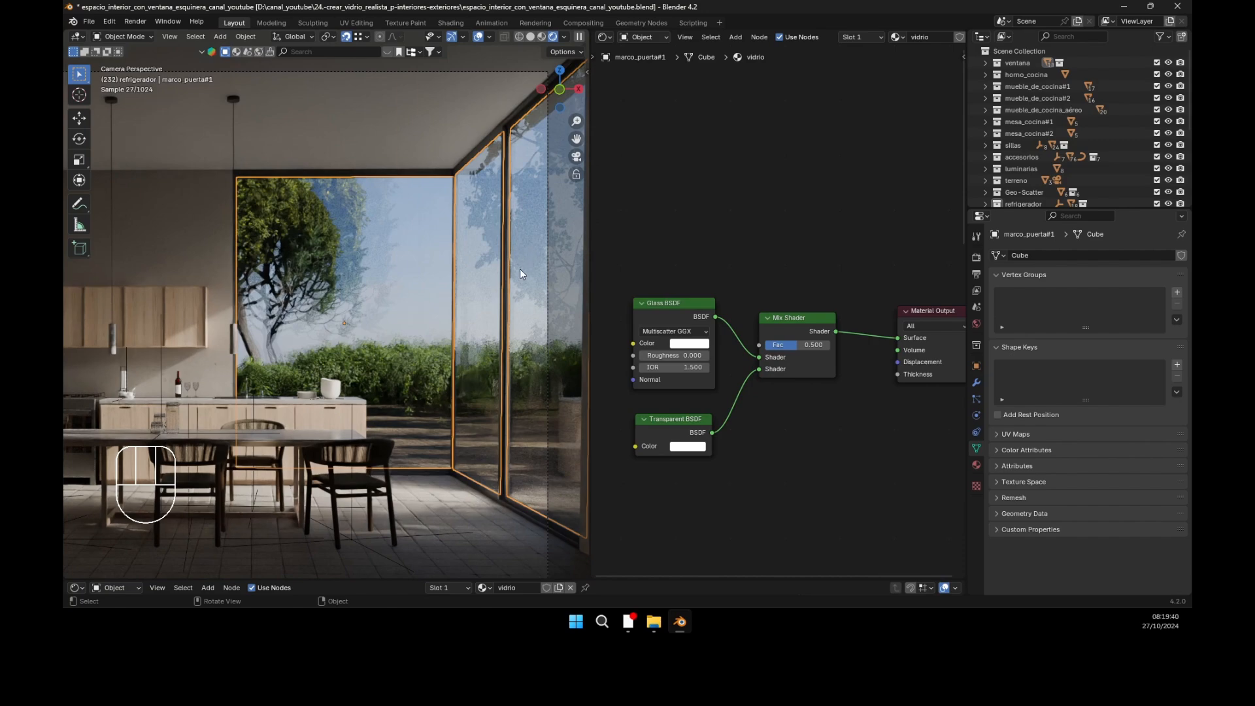
pyautogui.click(755, 277)
pyautogui.moveTo(750, 276); pyautogui.dragTo(742, 277, button='middle')
pyautogui.hotkey('shift', 'a')
pyautogui.click(741, 277)
pyautogui.write('light')
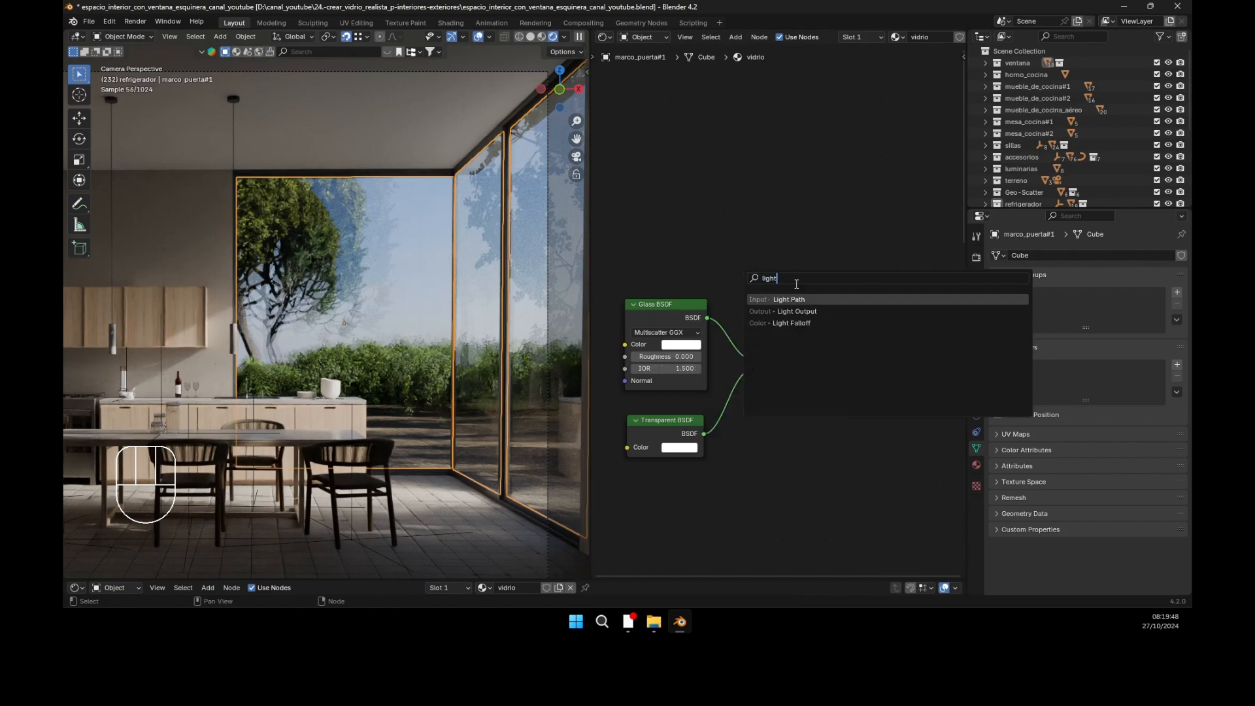
pyautogui.press('Return')
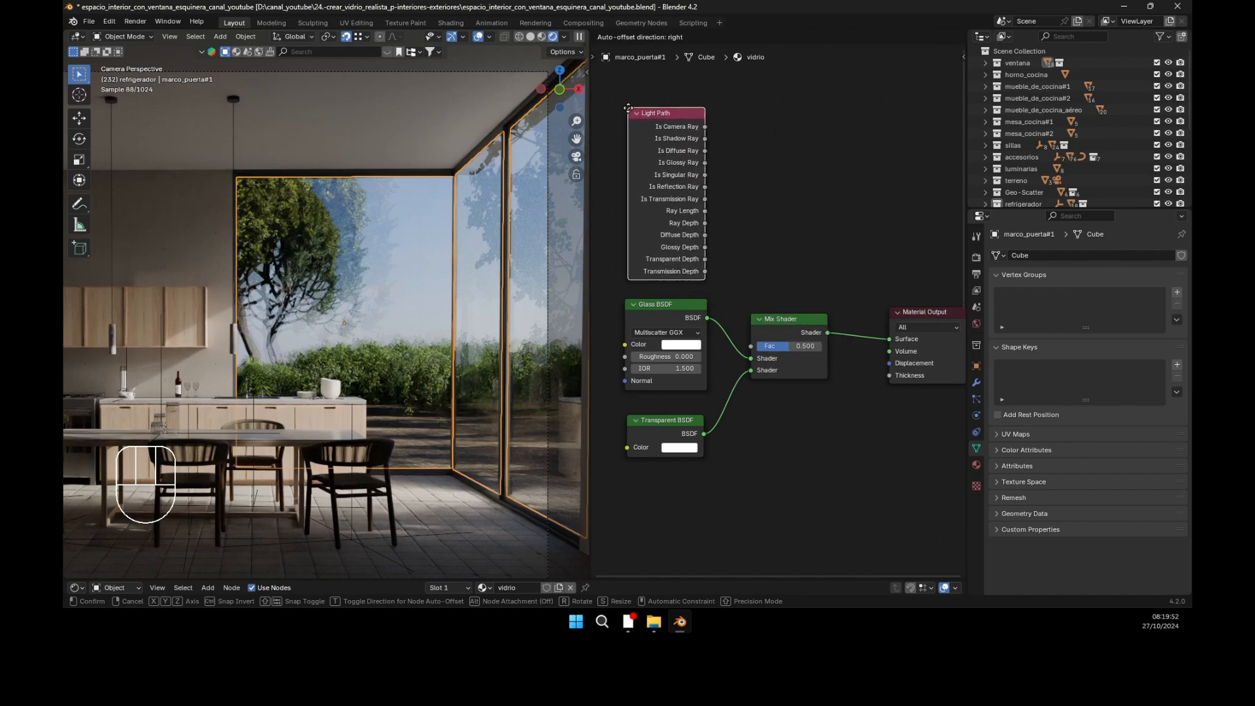
pyautogui.click(609, 102)
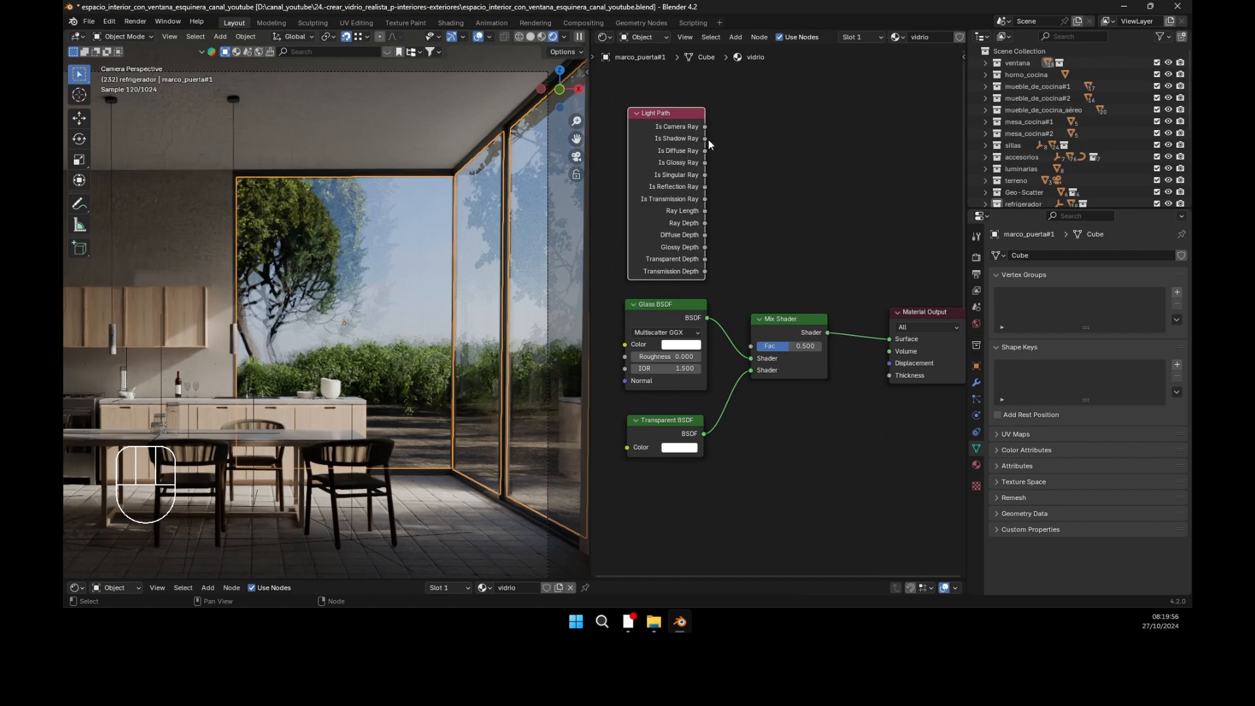
pyautogui.moveTo(704, 138); pyautogui.dragTo(782, 324)
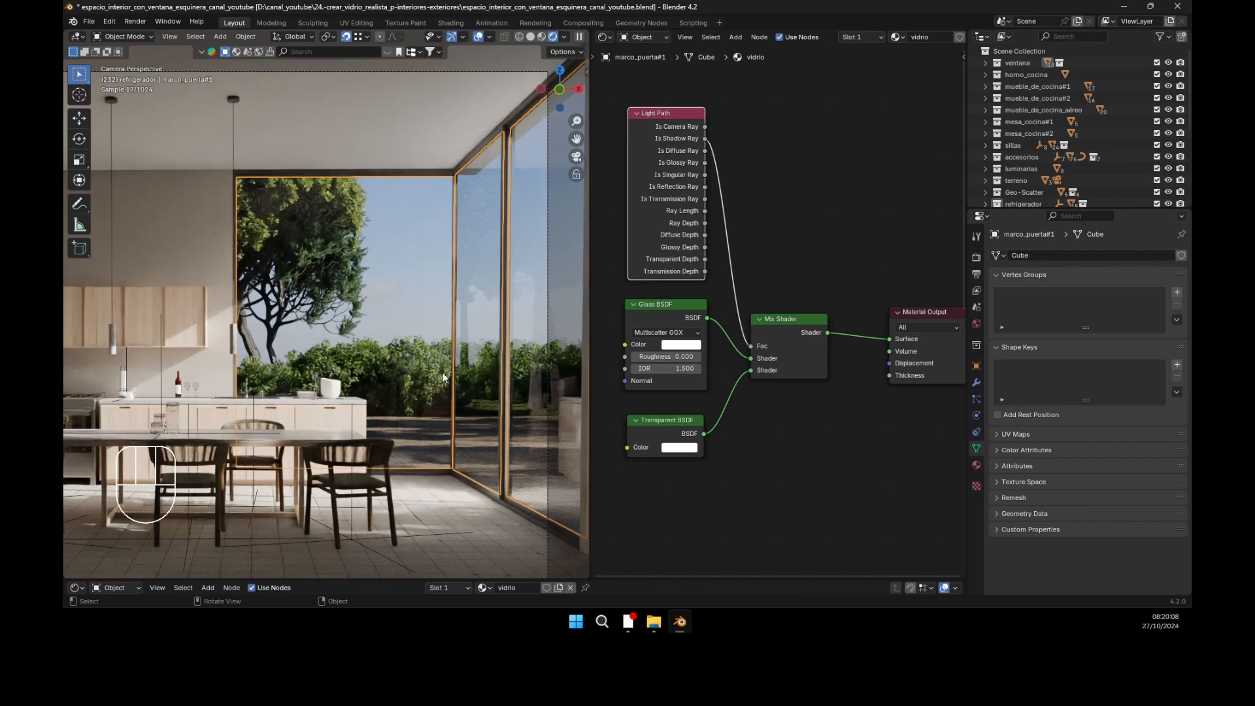
# Step: Compare the interior lighting between the plain Glass BSDF output and the Light Path mix output, leaving the mix output active
pyautogui.moveTo(775, 384); pyautogui.dragTo(765, 262, button='middle')
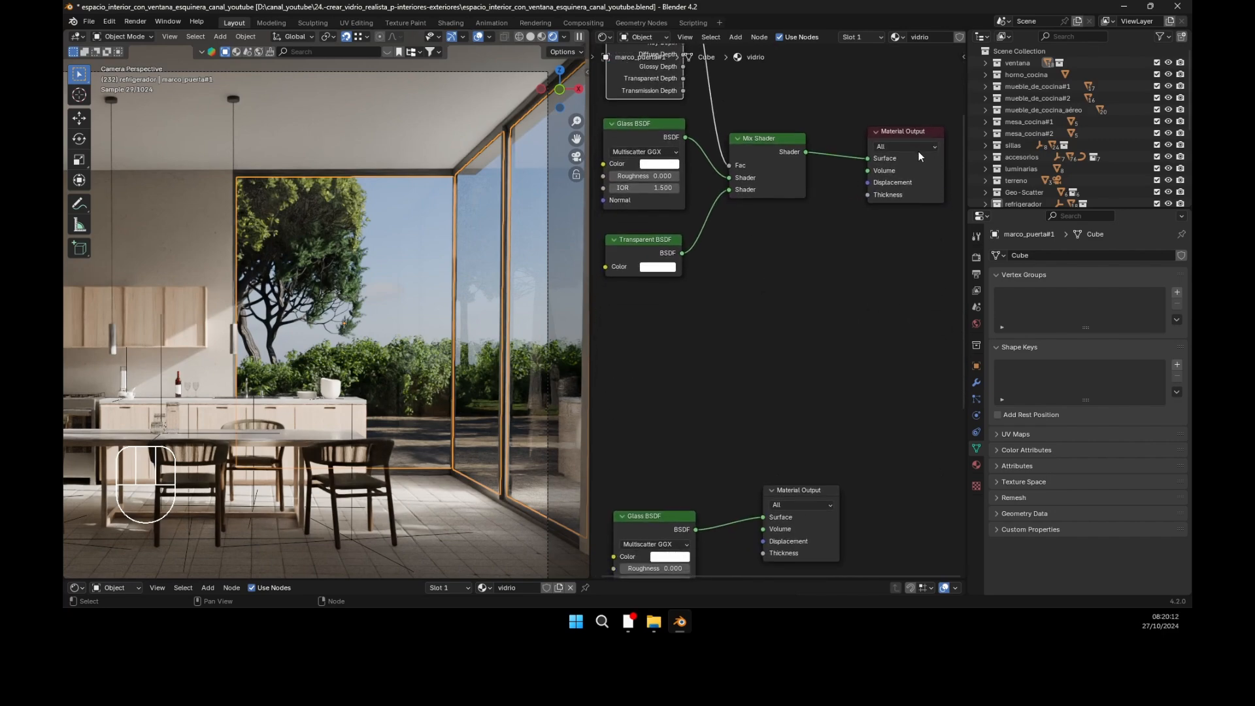
pyautogui.click(912, 133)
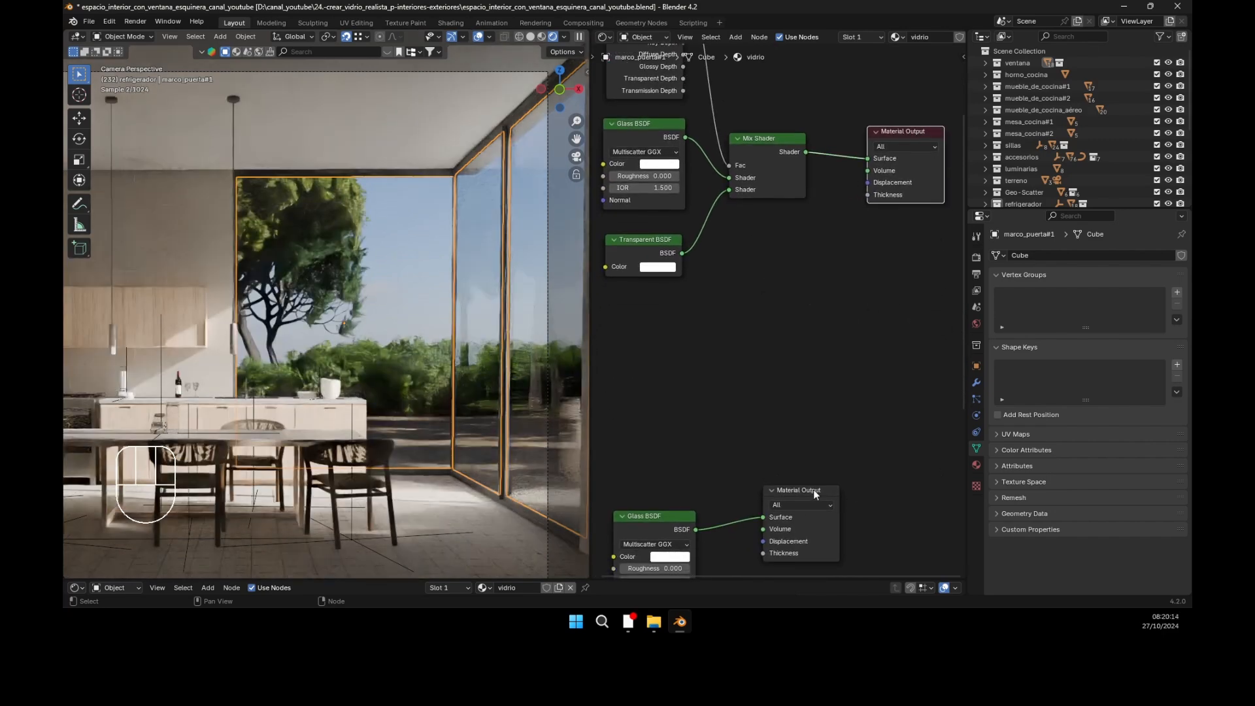
pyautogui.click(804, 492)
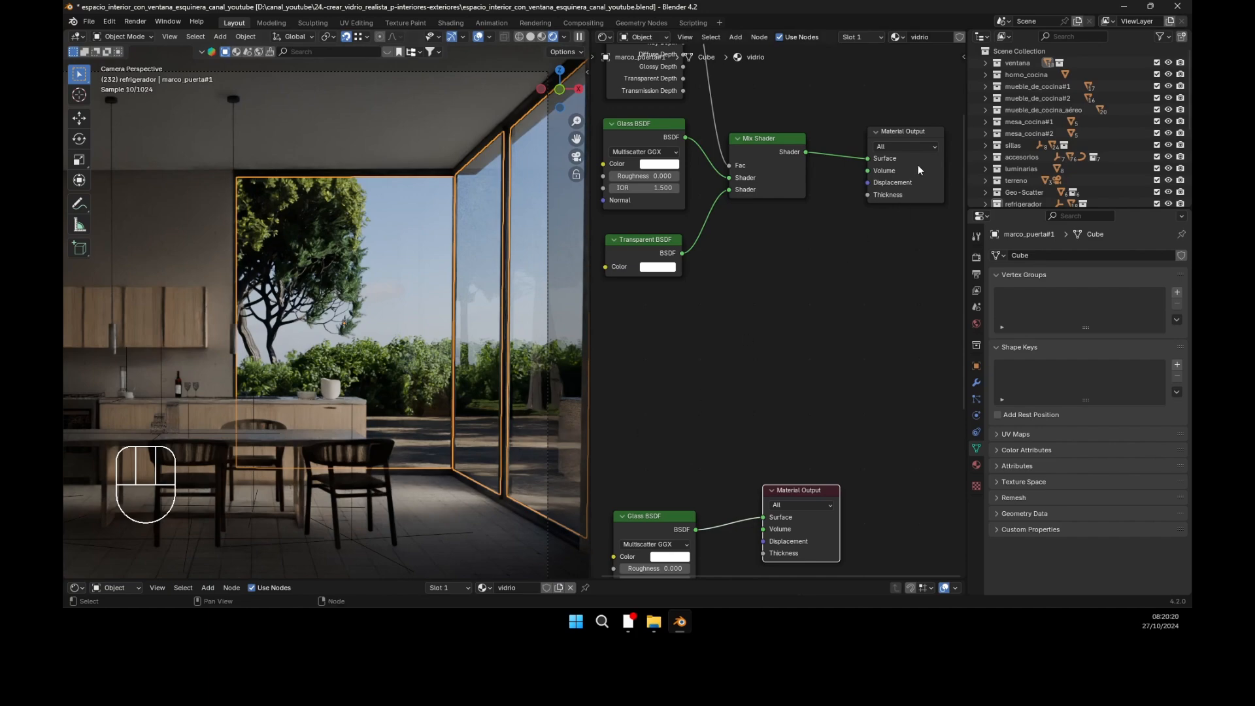
pyautogui.click(919, 132)
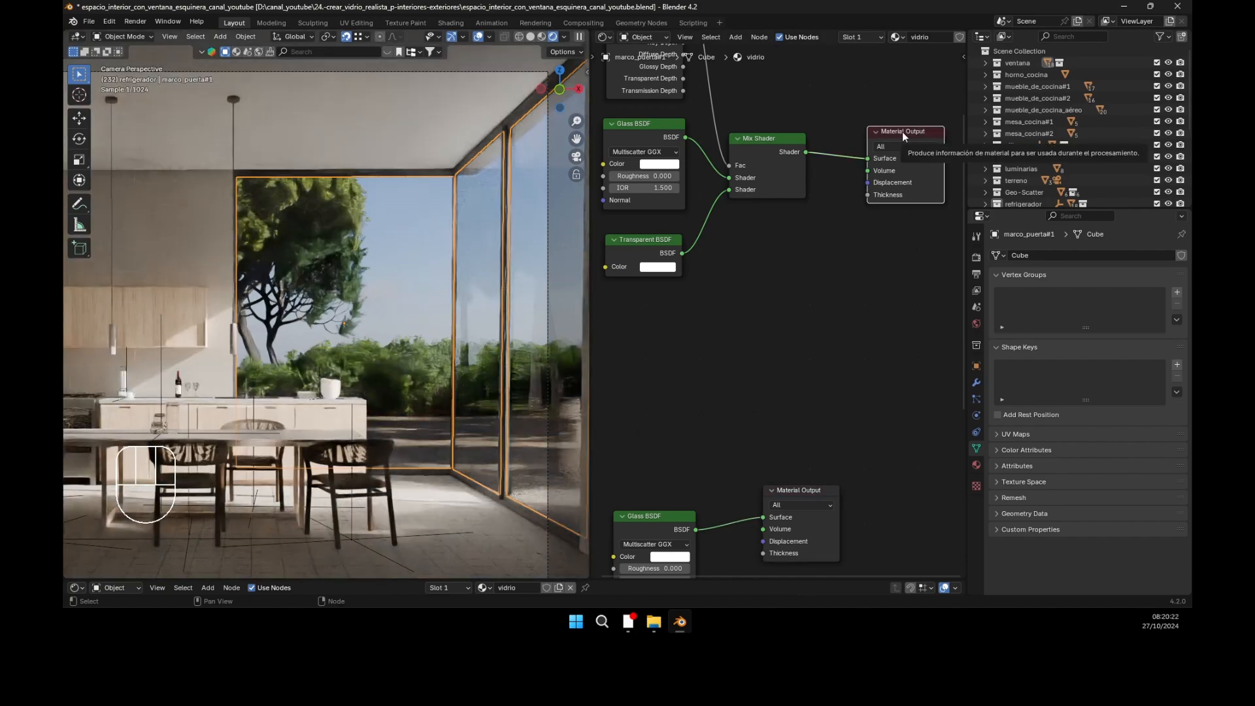
# Step: Set the IOR of the Glass BSDF in the Light Path mix setup to 1.52
pyautogui.moveTo(790, 266); pyautogui.dragTo(797, 405, button='middle')
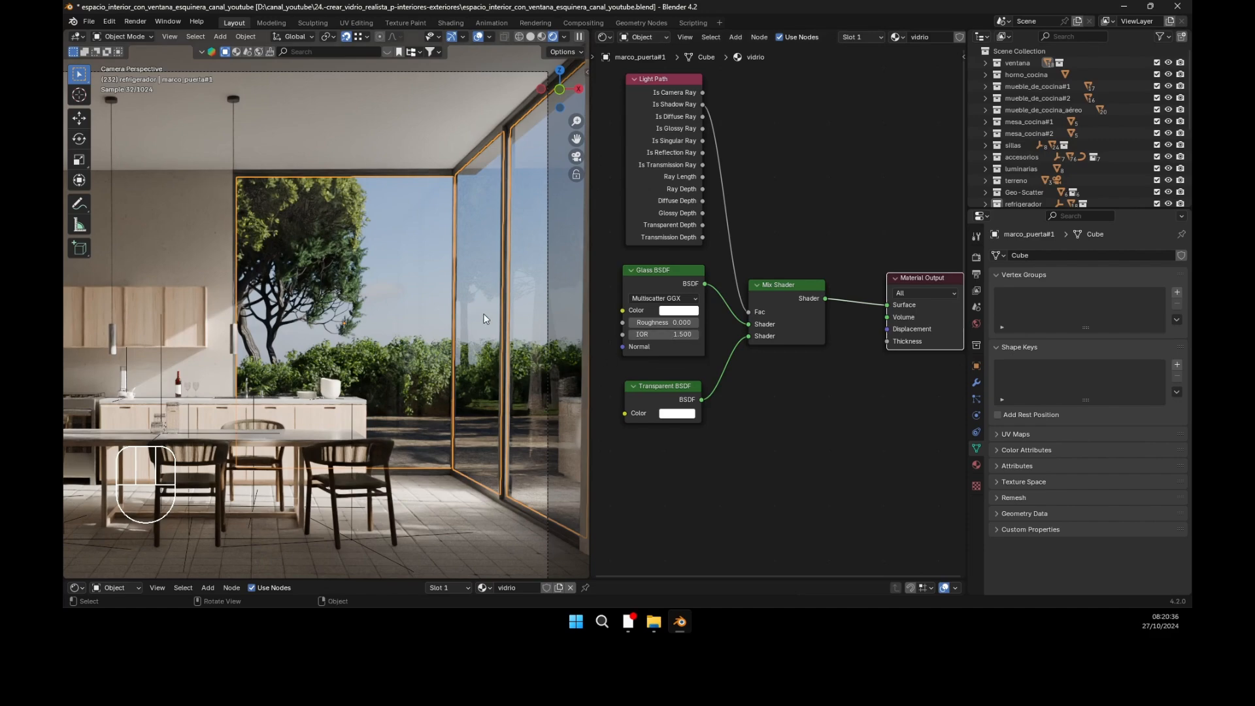
pyautogui.click(671, 334)
pyautogui.write('1.52')
pyautogui.press('Return')
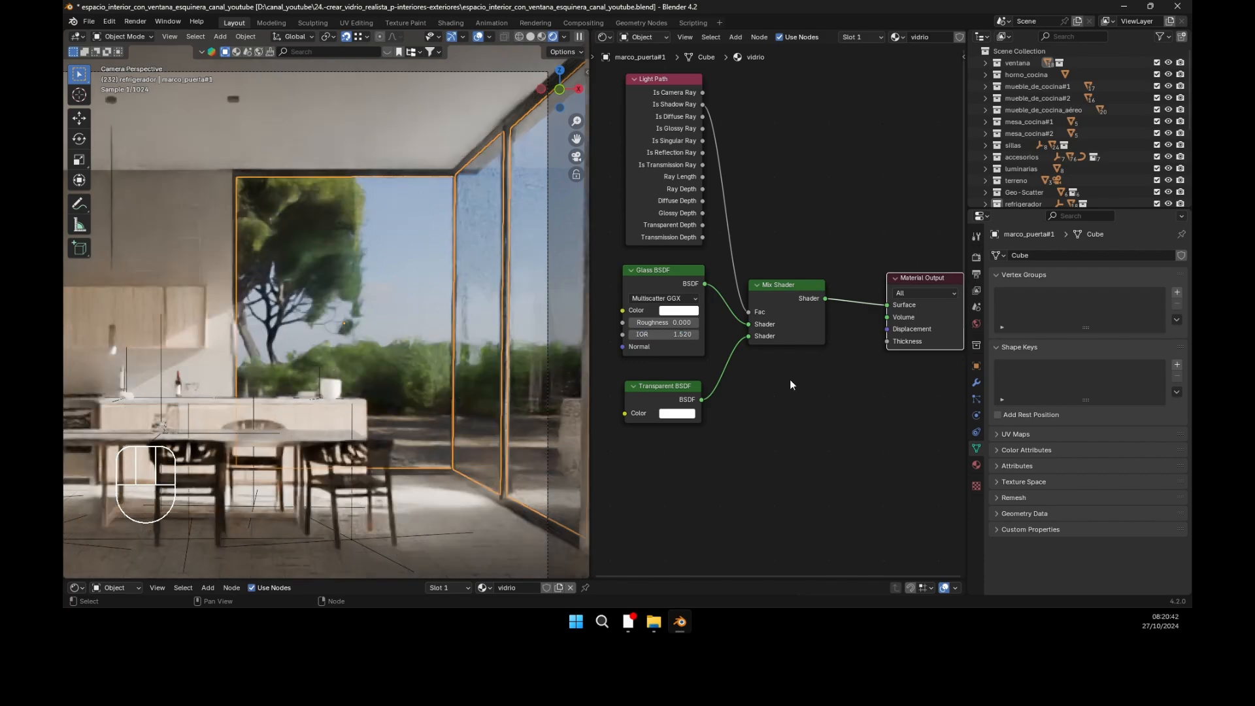
# Step: Try IOR values of 2.5 and 100.1 on the mixed Glass BSDF, and restore it to 1.52
pyautogui.click(671, 335)
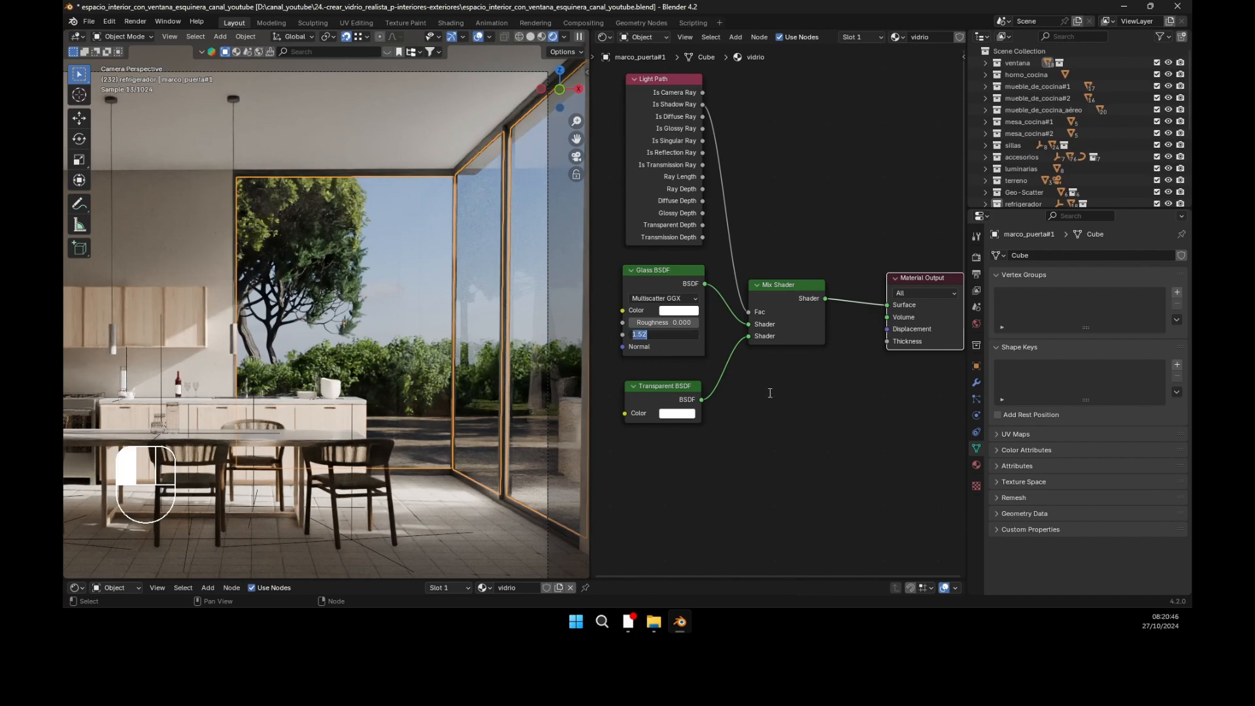
pyautogui.write('2.5')
pyautogui.press('Return')
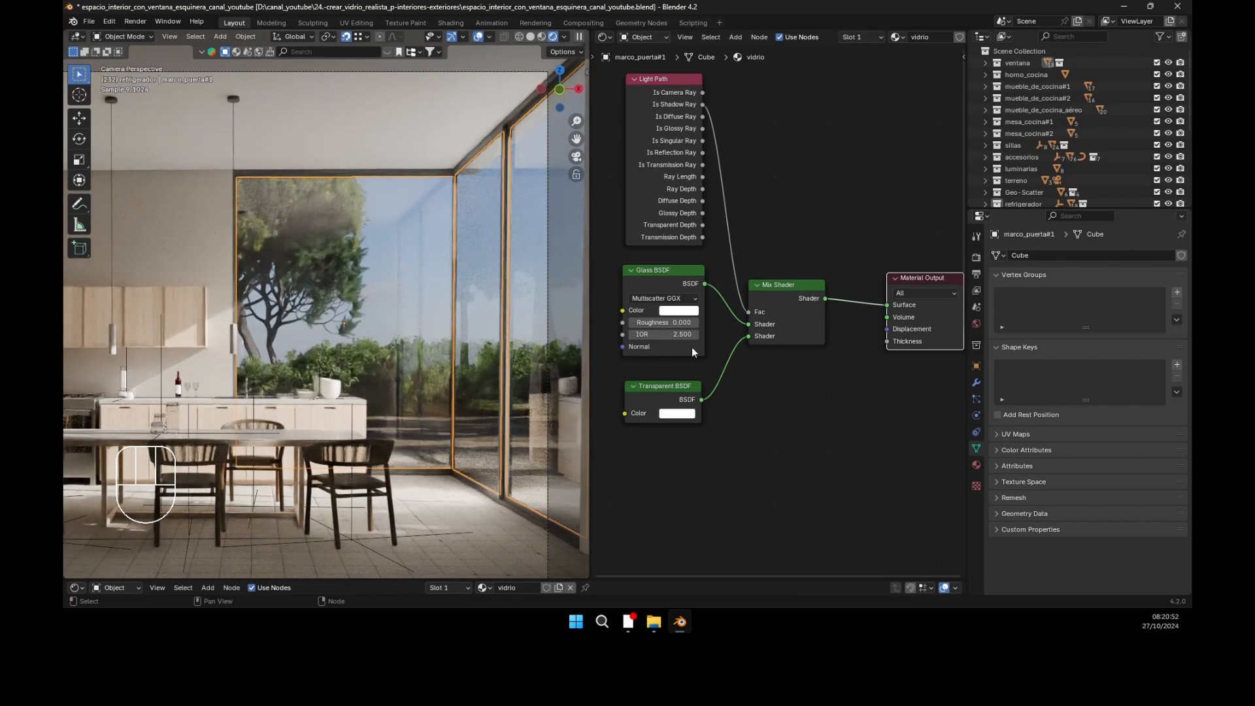
pyautogui.click(695, 334)
pyautogui.doubleClick(663, 334)
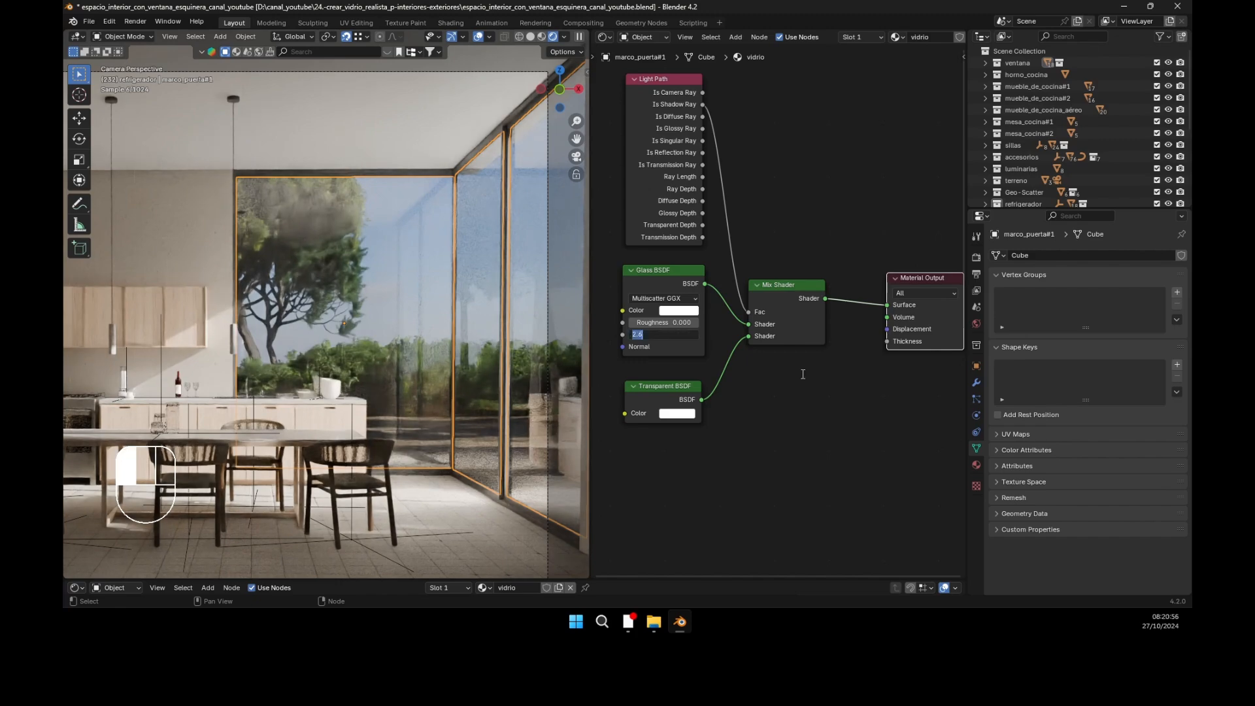
pyautogui.write('100')
pyautogui.press('Return')
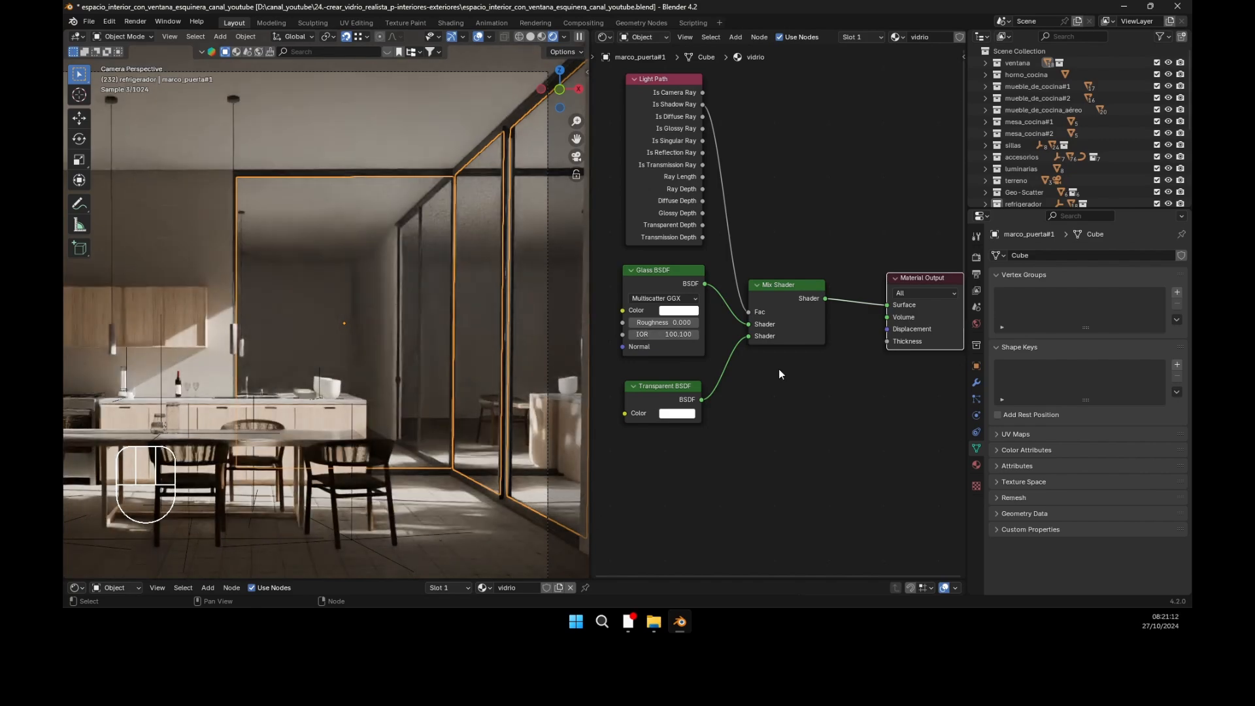
pyautogui.click(663, 334)
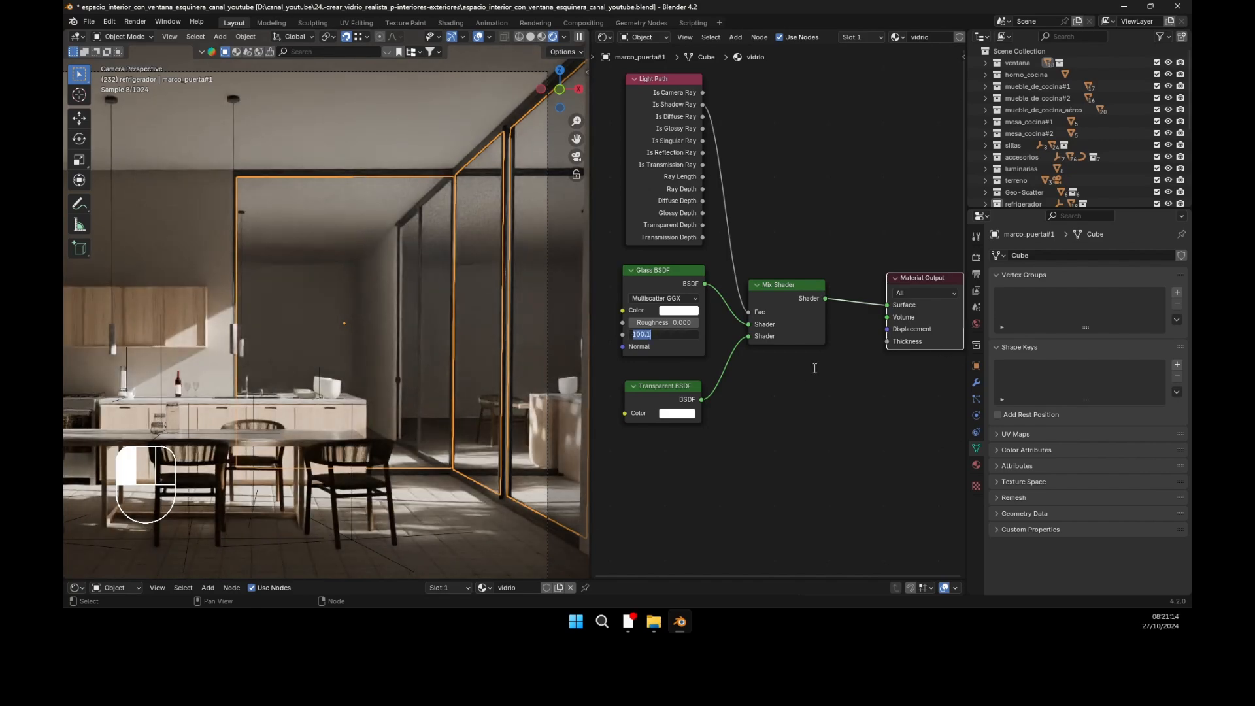
pyautogui.write('1.52')
pyautogui.press('Return')
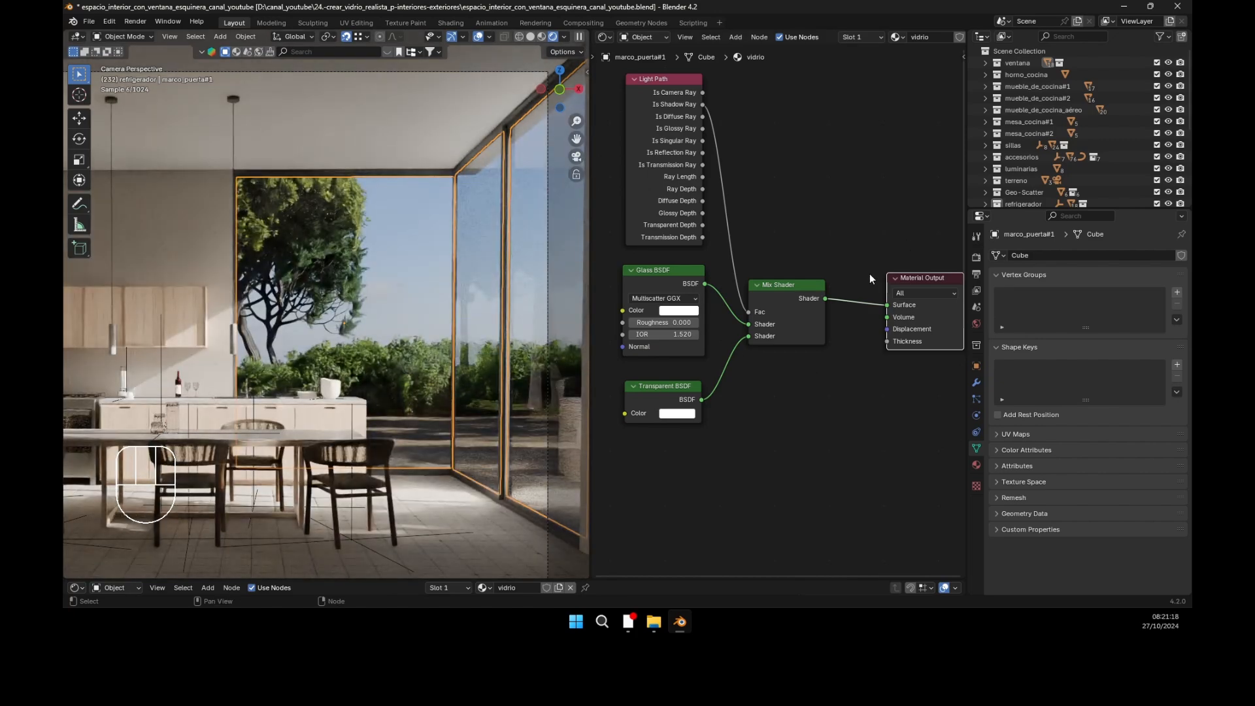
# Step: Compare the interior render with the Principled BSDF output and the plain Glass BSDF output active in turn
pyautogui.scroll(-1, 805, 385)
pyautogui.scroll(-1, 805, 381)
pyautogui.moveTo(790, 390); pyautogui.dragTo(784, 318, button='middle')
pyautogui.click(877, 188)
pyautogui.moveTo(788, 361); pyautogui.dragTo(795, 219, button='middle')
pyautogui.click(805, 461)
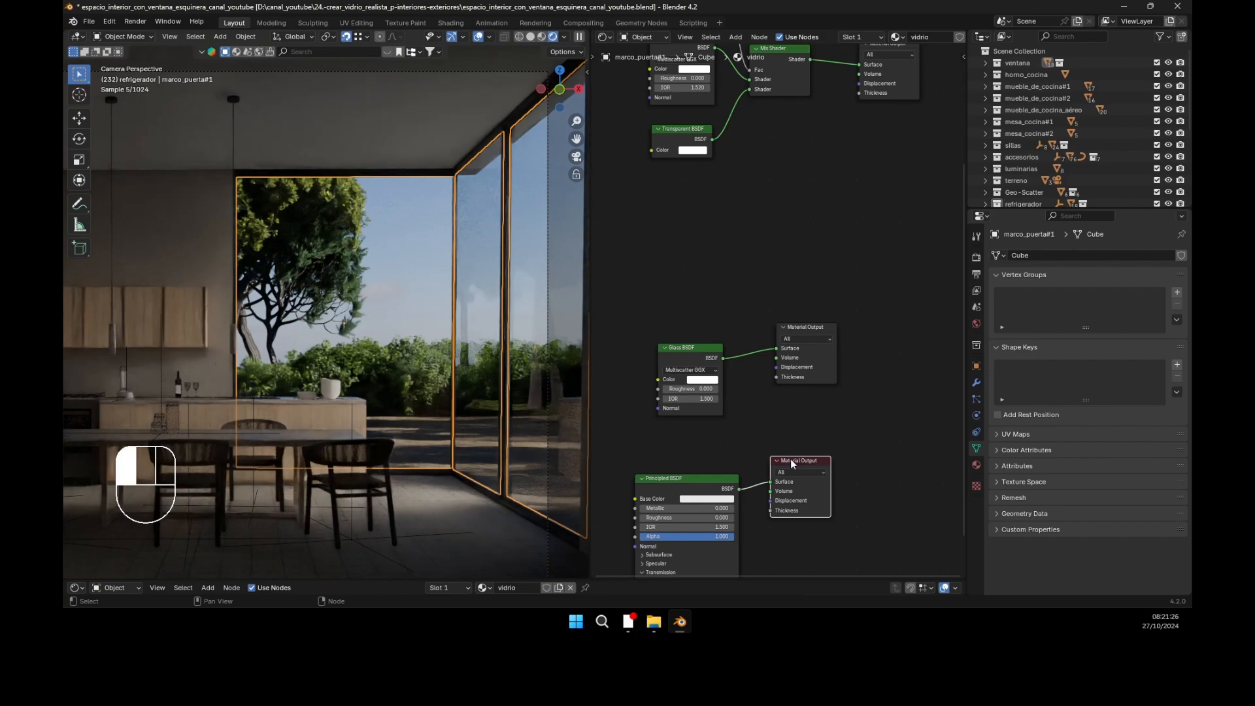
pyautogui.click(811, 328)
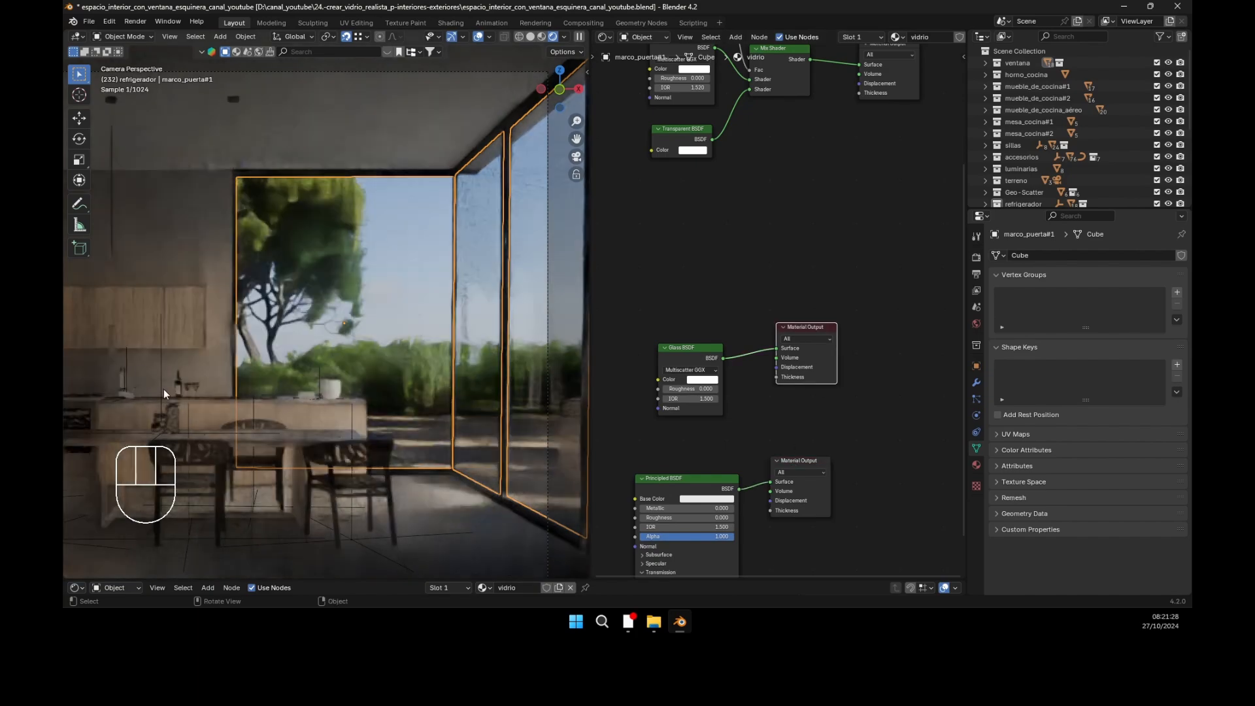
# Step: Make the Material Output of the Light Path mix setup the active one
pyautogui.moveTo(770, 313); pyautogui.dragTo(770, 406, button='middle')
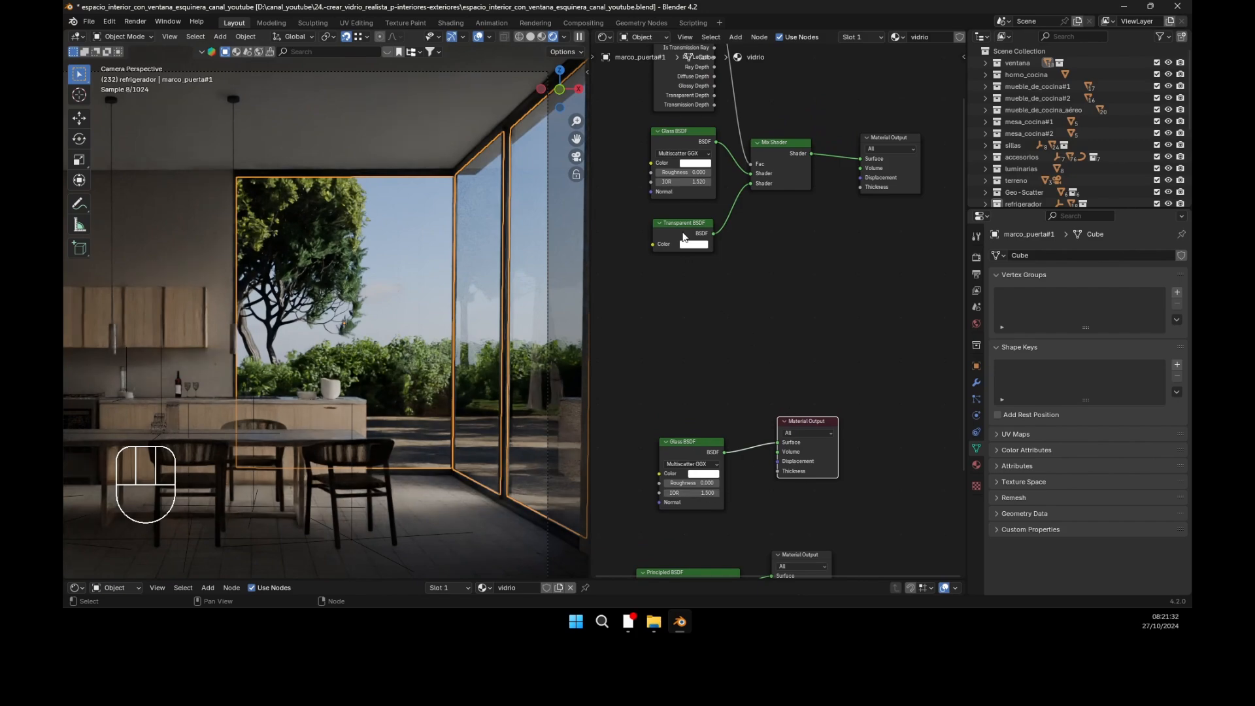
pyautogui.moveTo(814, 322); pyautogui.dragTo(774, 274, button='middle')
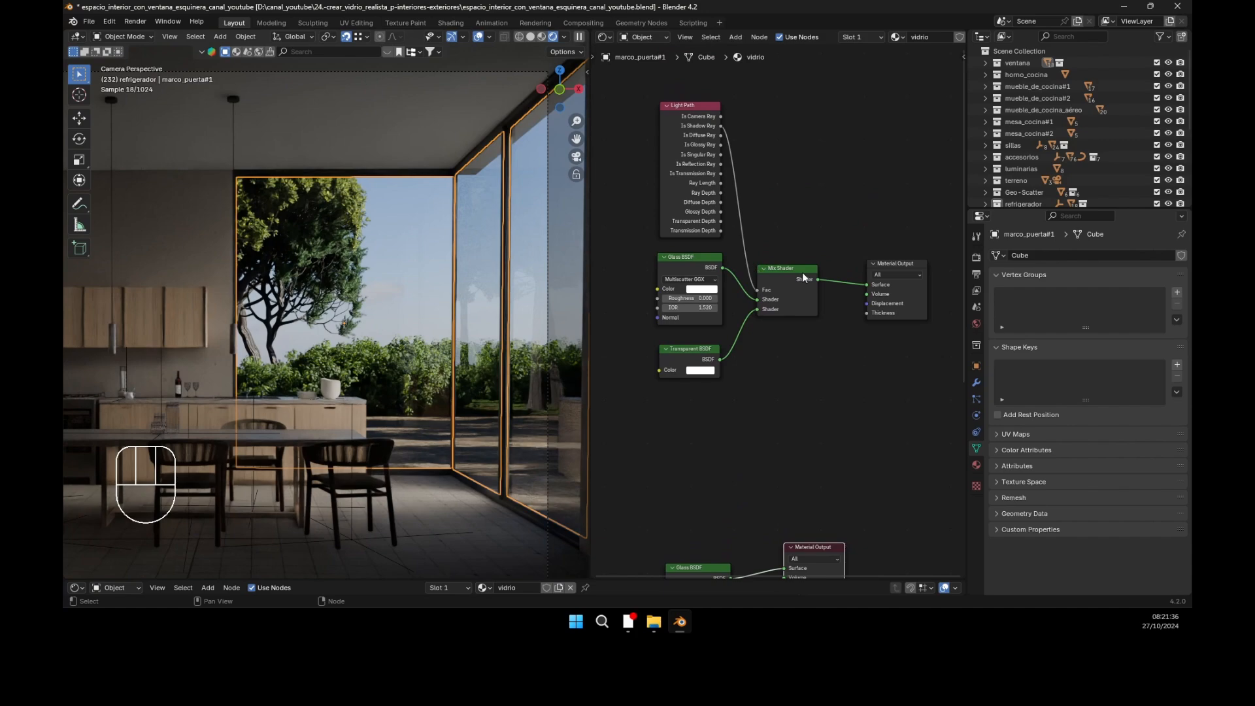
pyautogui.moveTo(742, 437)
pyautogui.mouseDown(button='middle')
pyautogui.moveTo(739, 381)
pyautogui.moveTo(744, 540)
pyautogui.moveTo(742, 446)
pyautogui.mouseUp(button='middle')
pyautogui.moveTo(751, 402); pyautogui.dragTo(750, 484, button='middle')
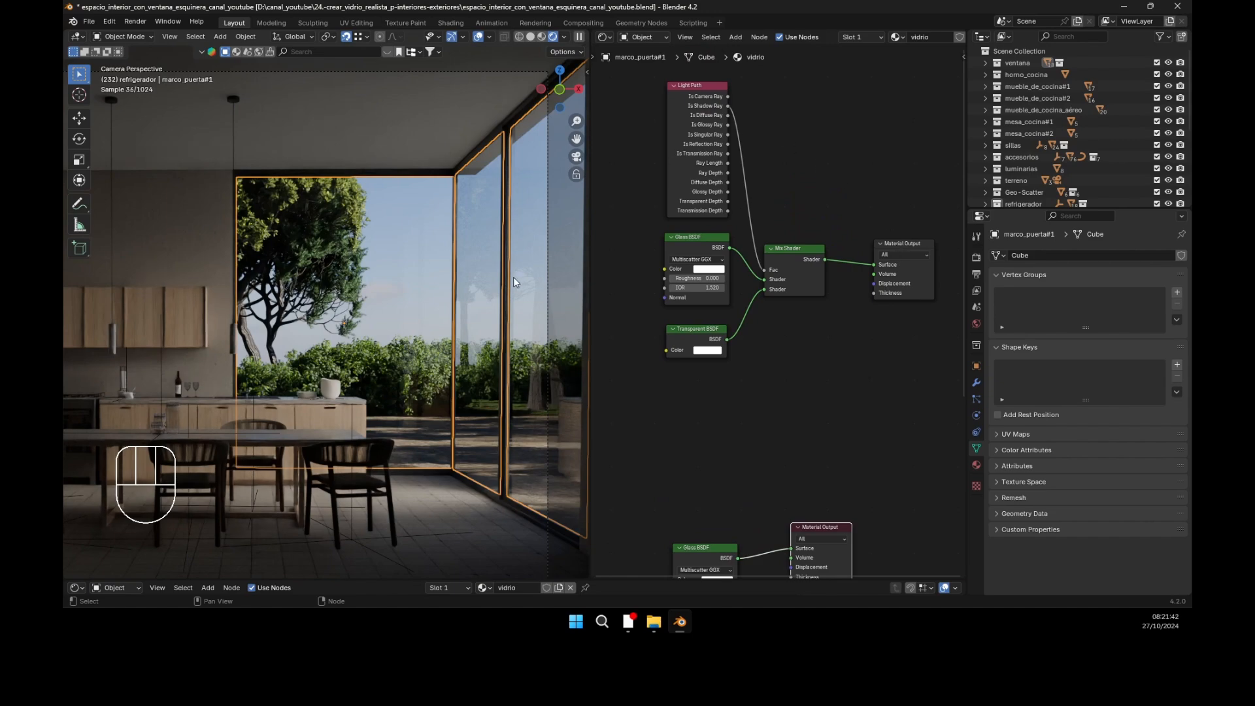
pyautogui.click(902, 246)
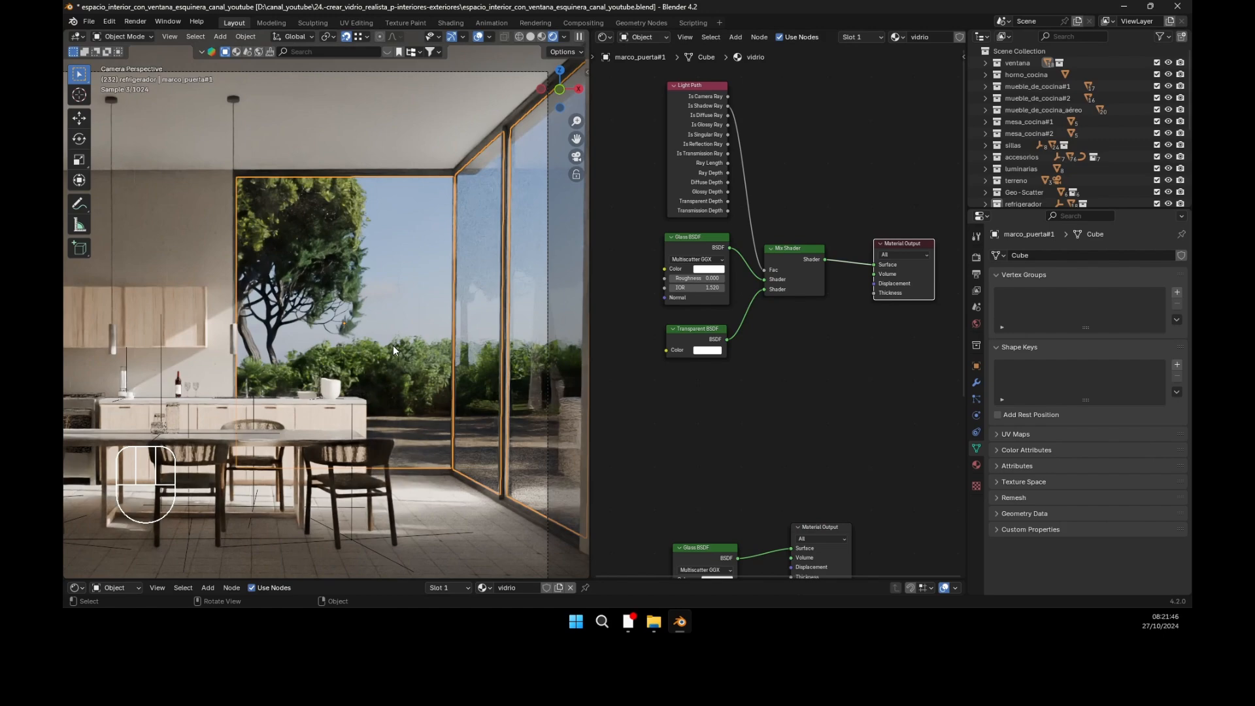
pyautogui.moveTo(771, 462); pyautogui.dragTo(775, 498, button='middle')
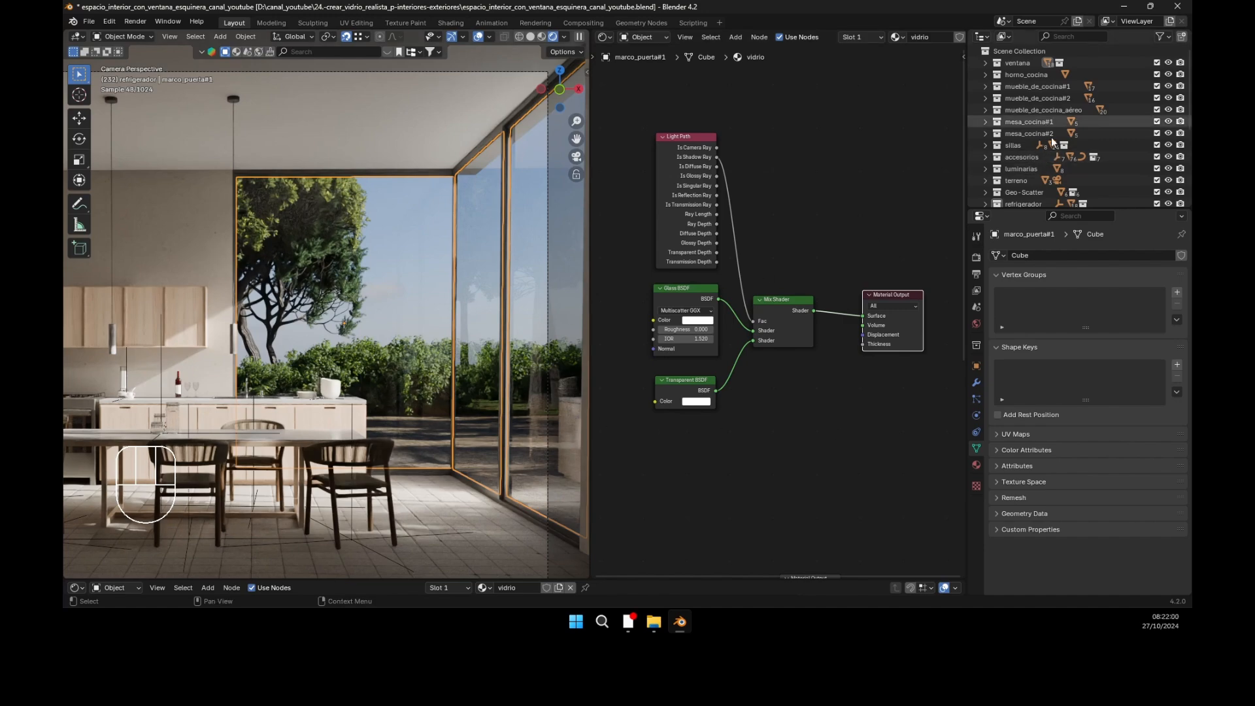
# Step: Select cámara_externa, make it the active camera and show the glazed kitchen corner from outside
pyautogui.scroll(-5, 1032, 166)
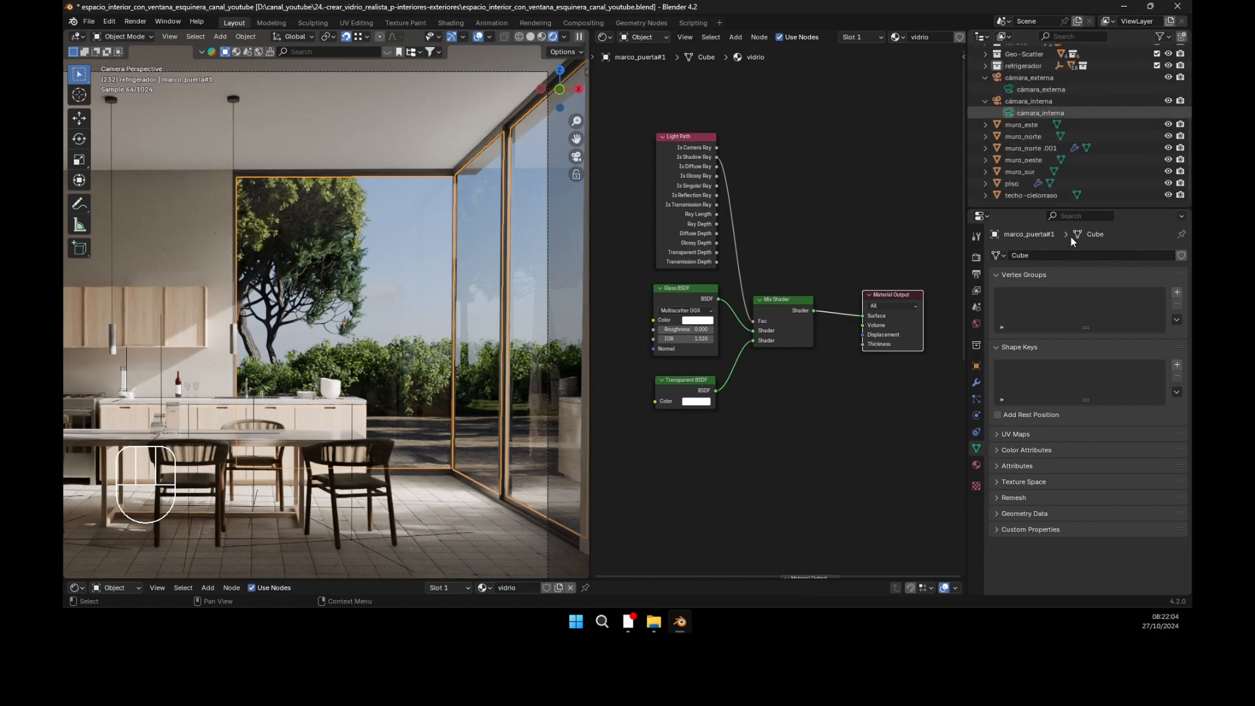
pyautogui.click(1012, 92)
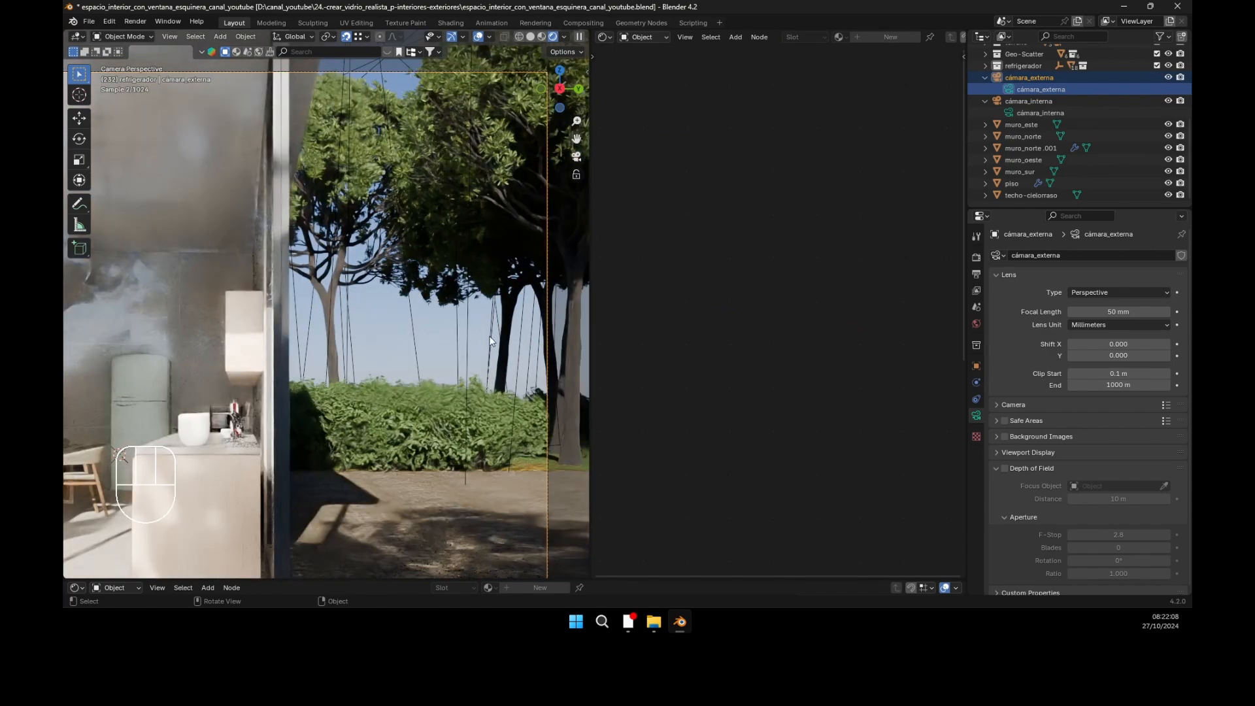
pyautogui.moveTo(489, 336); pyautogui.dragTo(456, 332, button='middle')
pyautogui.press('KP_0')
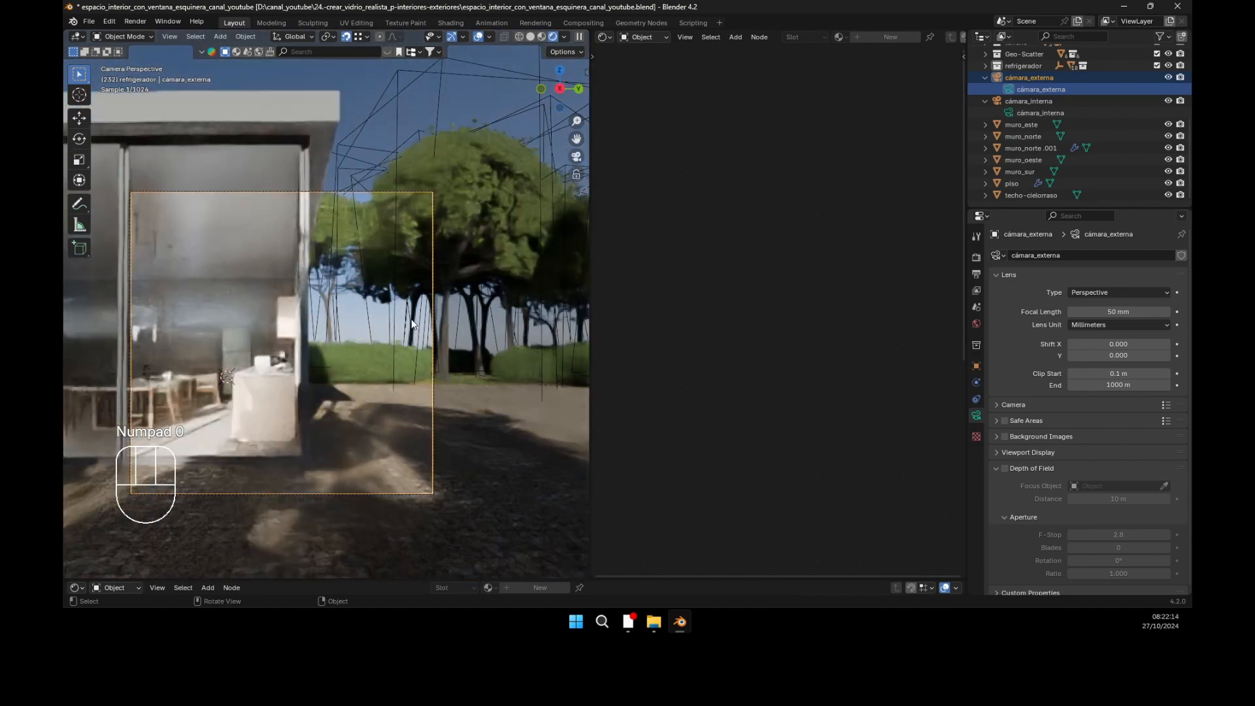
# Step: Select the marco_puerta#1 glazing and compare its exterior render with the plain Glass BSDF output and the Light Path mix output active
pyautogui.keyDown('shift'); pyautogui.moveTo(292, 294); pyautogui.dragTo(366, 294, button='middle'); pyautogui.keyUp('shift')
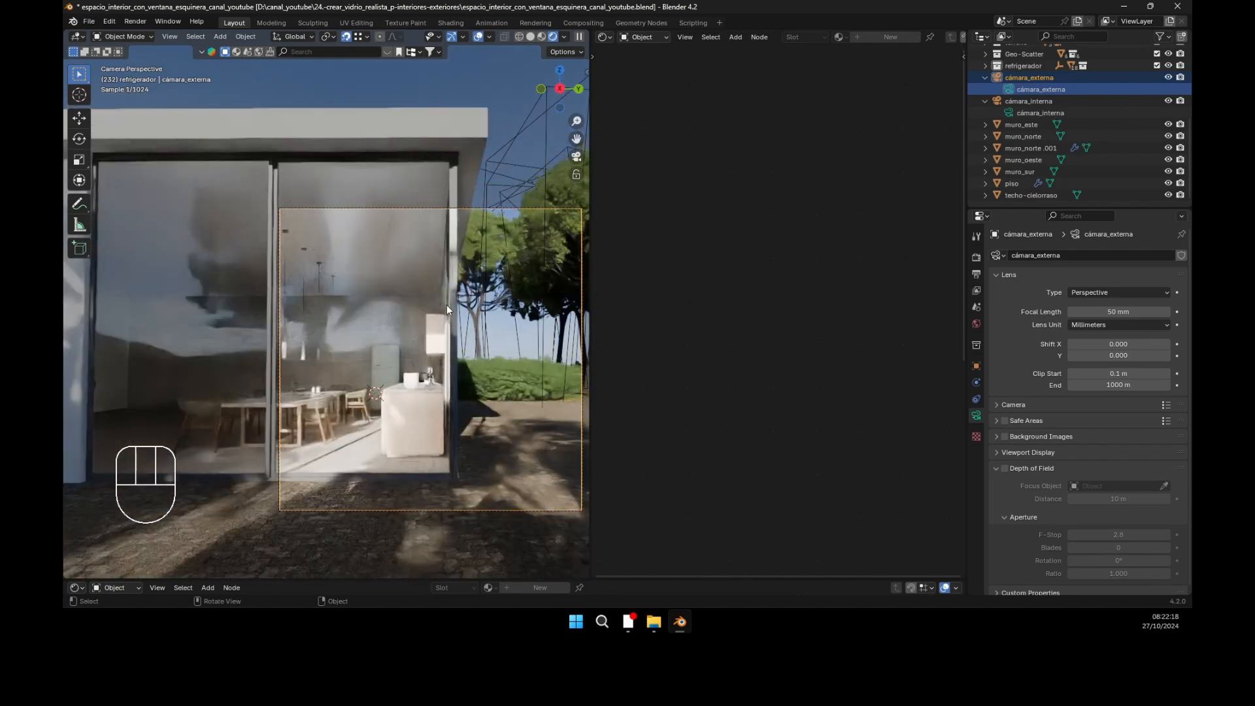
pyautogui.click(430, 303)
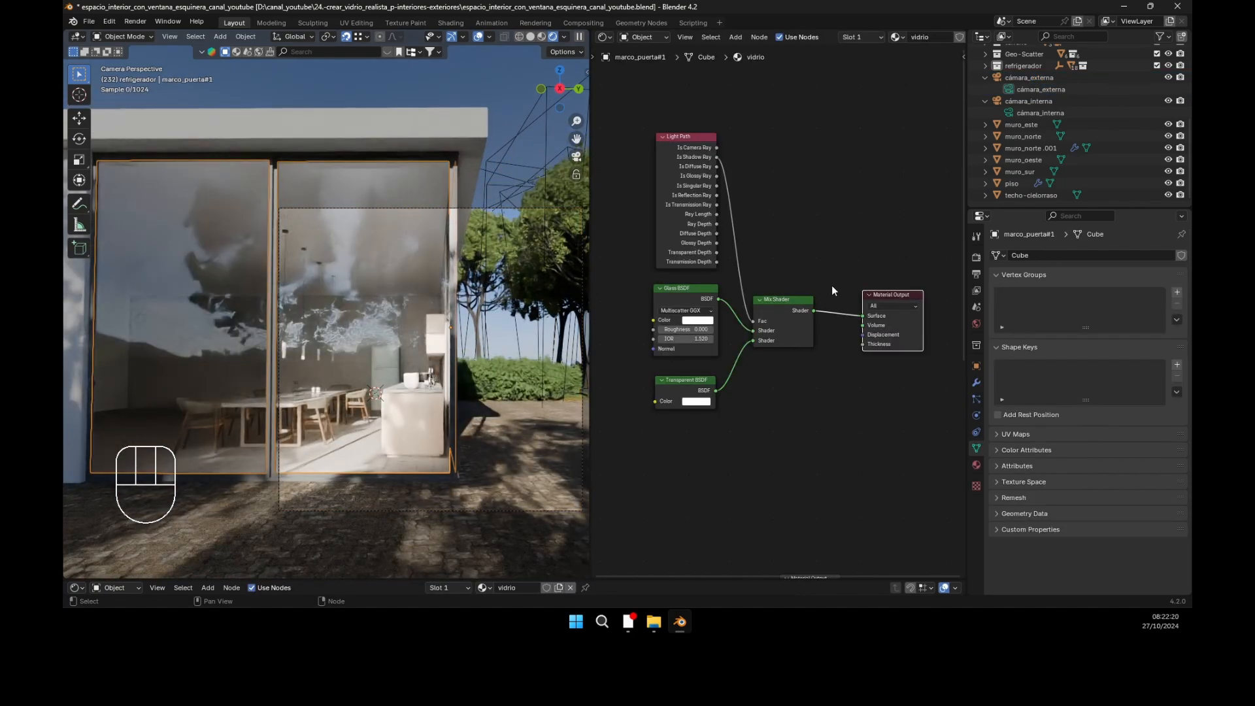
pyautogui.moveTo(808, 421); pyautogui.dragTo(803, 307, button='middle')
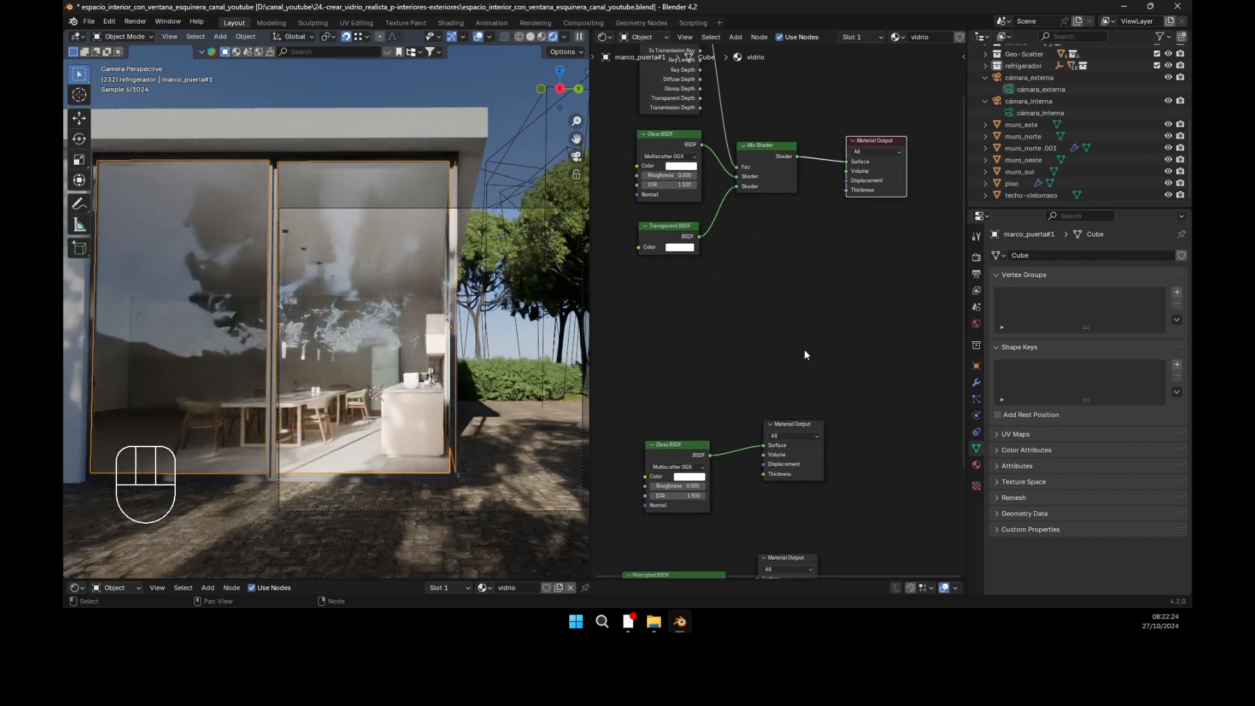
pyautogui.click(792, 428)
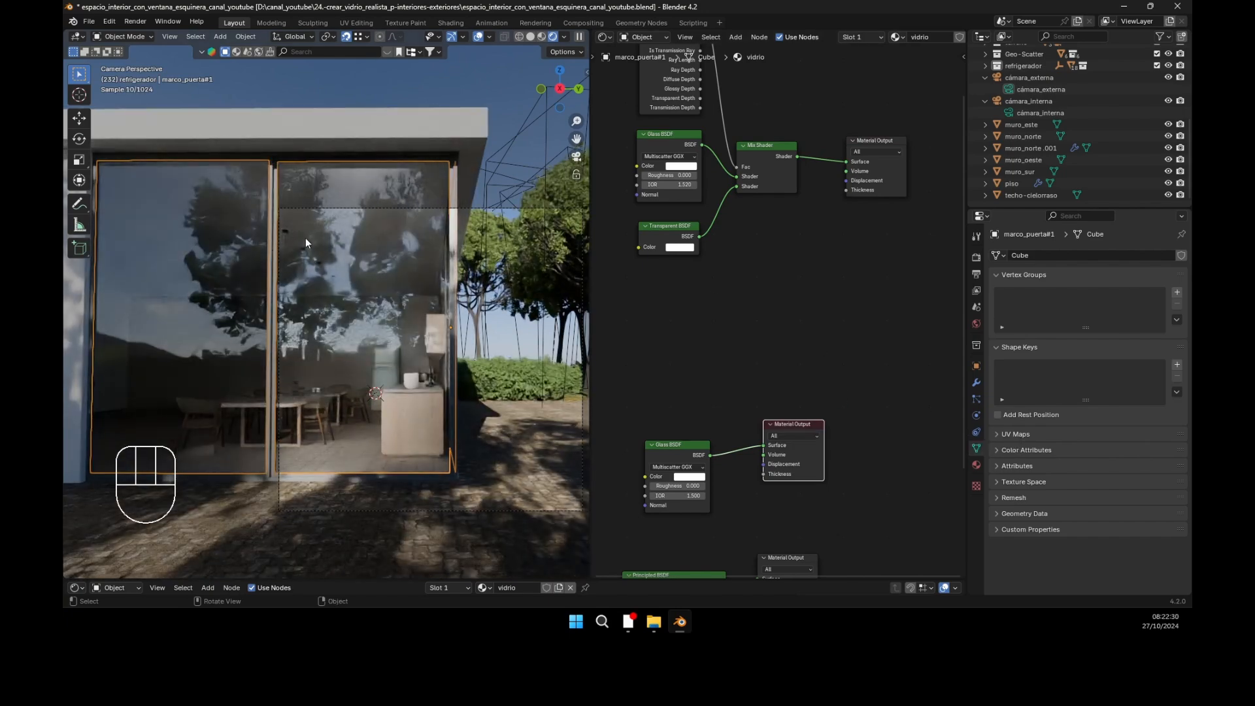
pyautogui.click(869, 140)
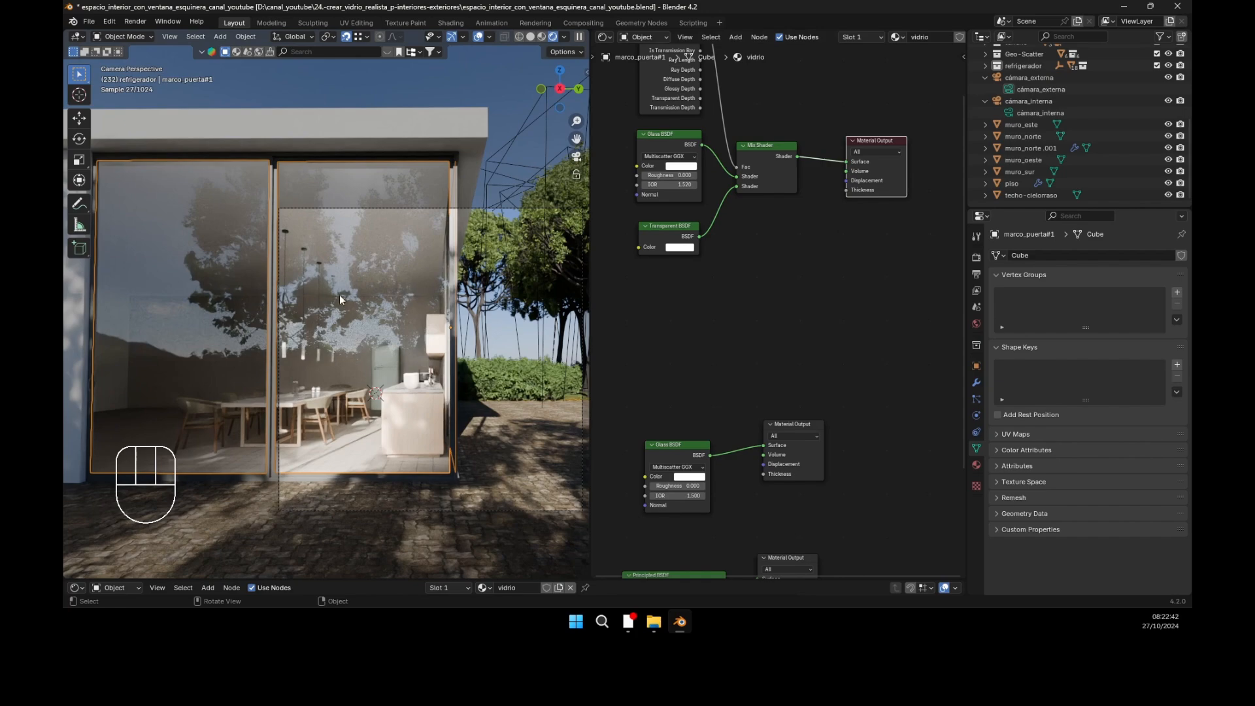
# Step: Make the plain Glass BSDF output active, deselect the glazing, and compare the unobstructed reflections against the Light Path mix output
pyautogui.click(803, 427)
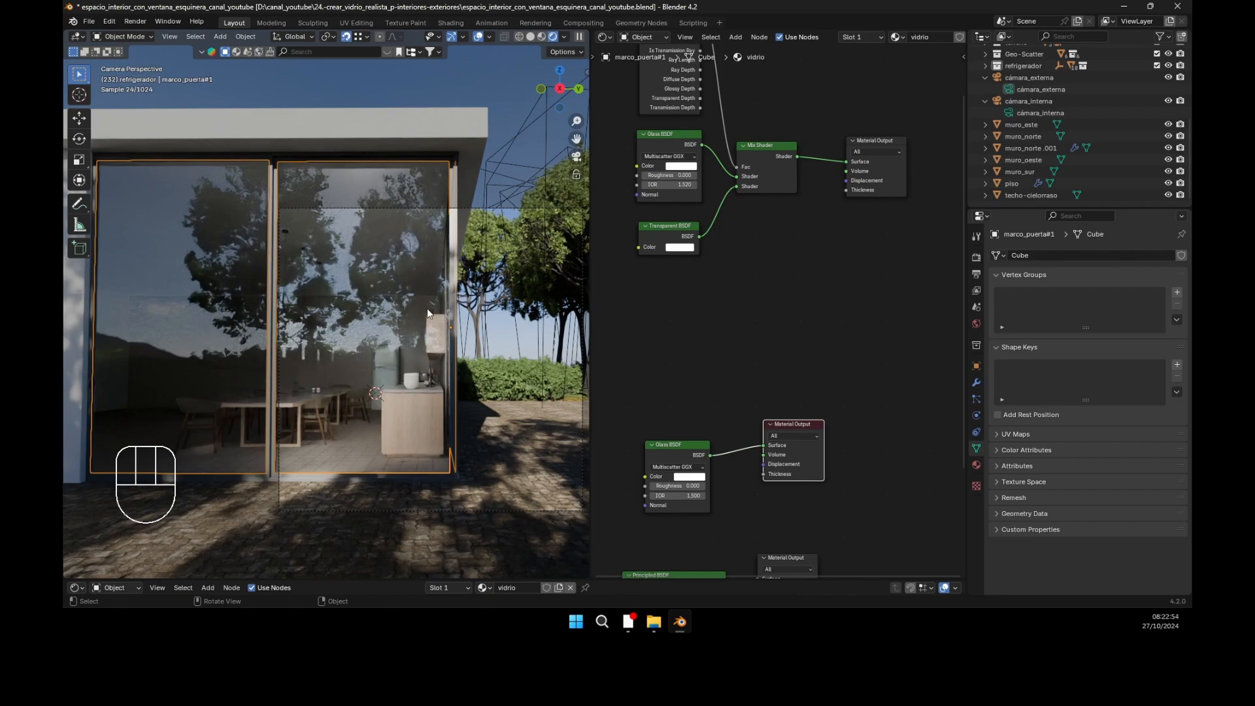
pyautogui.click(504, 336)
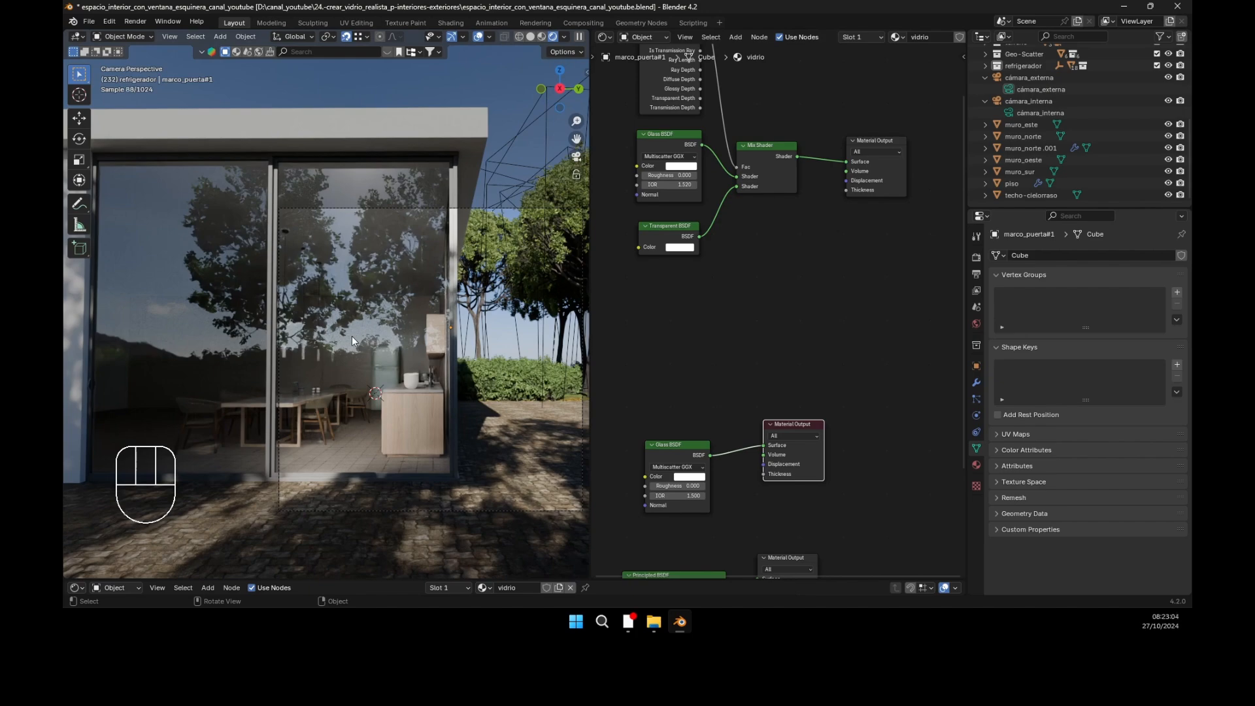
pyautogui.click(876, 141)
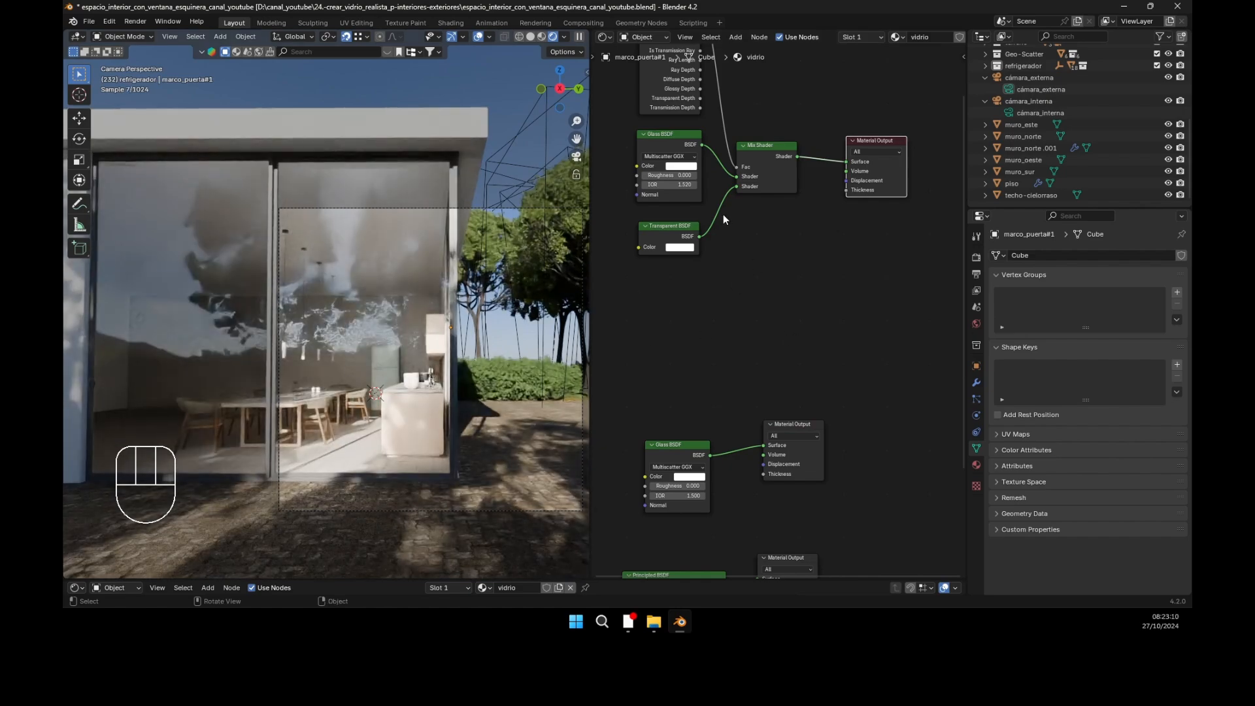
pyautogui.moveTo(732, 115); pyautogui.dragTo(778, 266, button='middle')
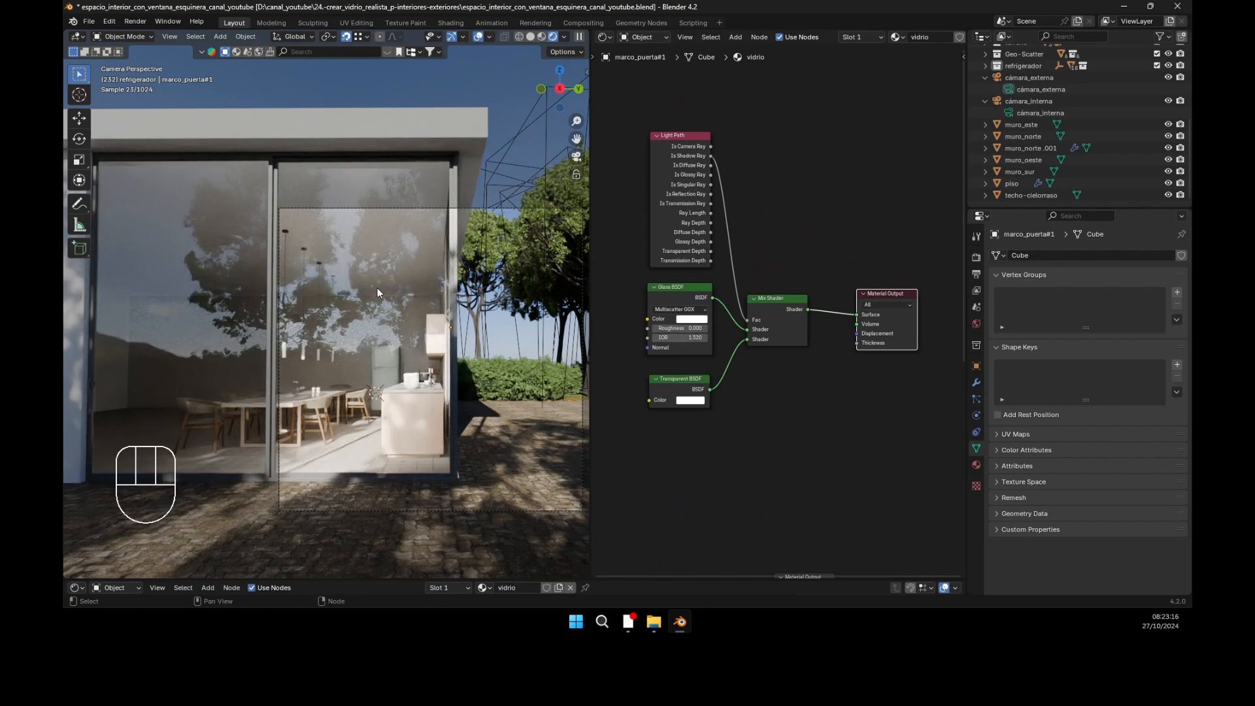
pyautogui.scroll(1, 760, 239)
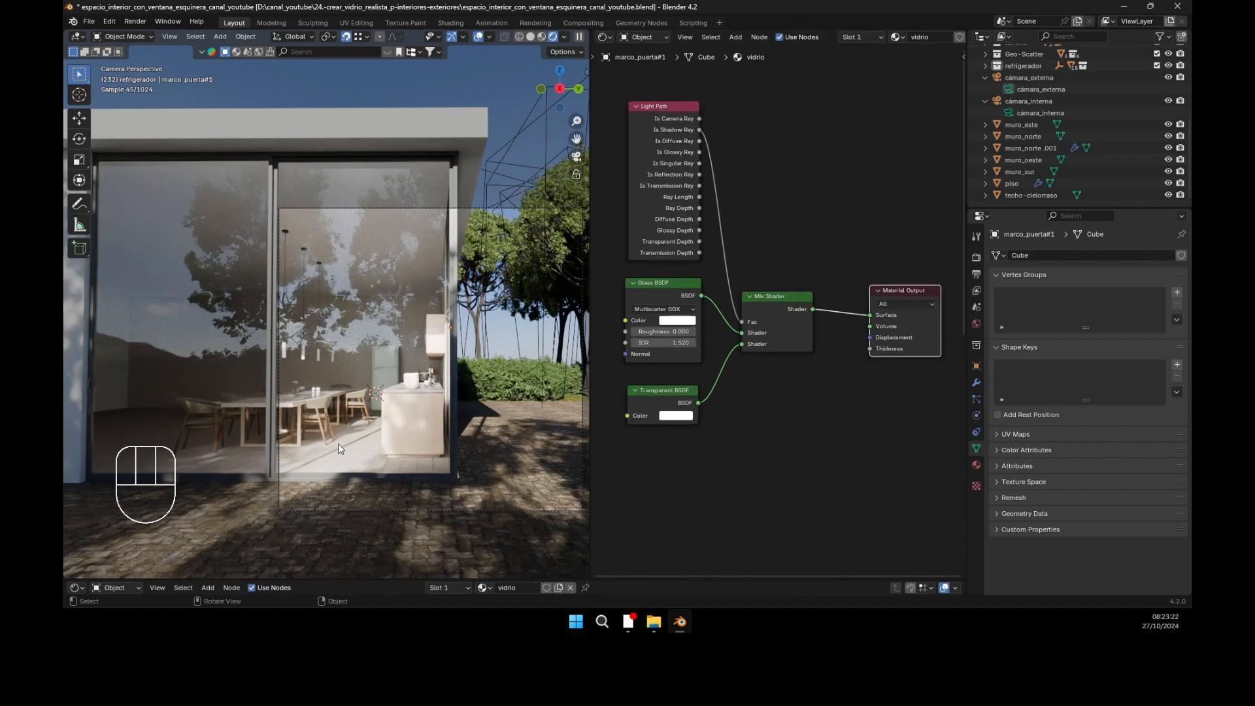
# Step: Alternate the active Material Output between the plain Glass BSDF and Light Path mix again, examining exterior reflections and interior brightness through the glass
pyautogui.moveTo(771, 393); pyautogui.dragTo(751, 224, button='middle')
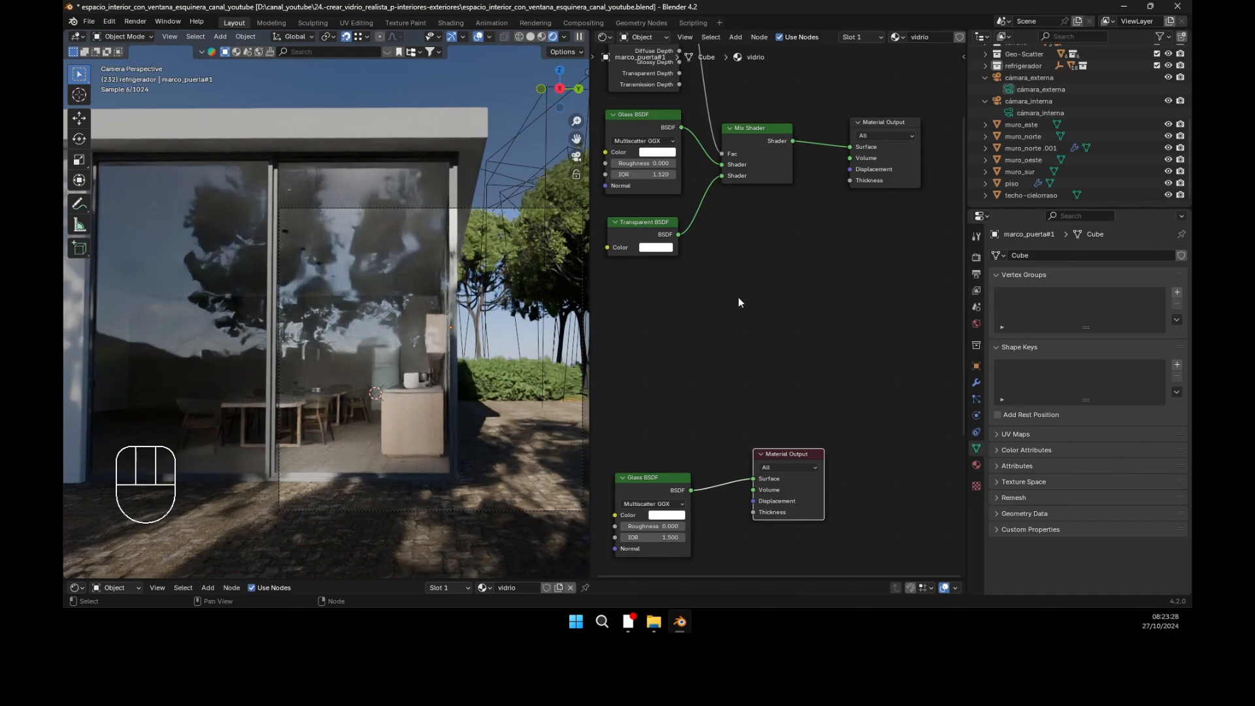
pyautogui.moveTo(748, 311); pyautogui.dragTo(857, 377, button='middle')
pyautogui.click(896, 302)
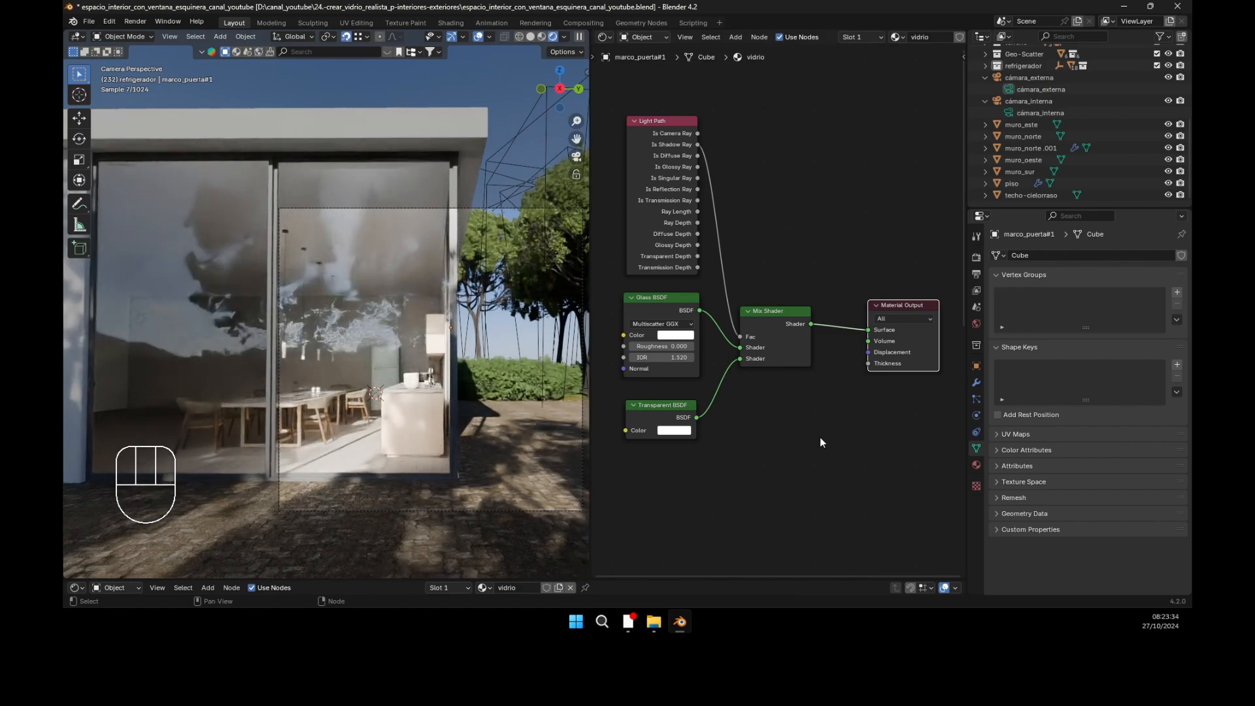
pyautogui.moveTo(804, 425); pyautogui.dragTo(825, 502, button='middle')
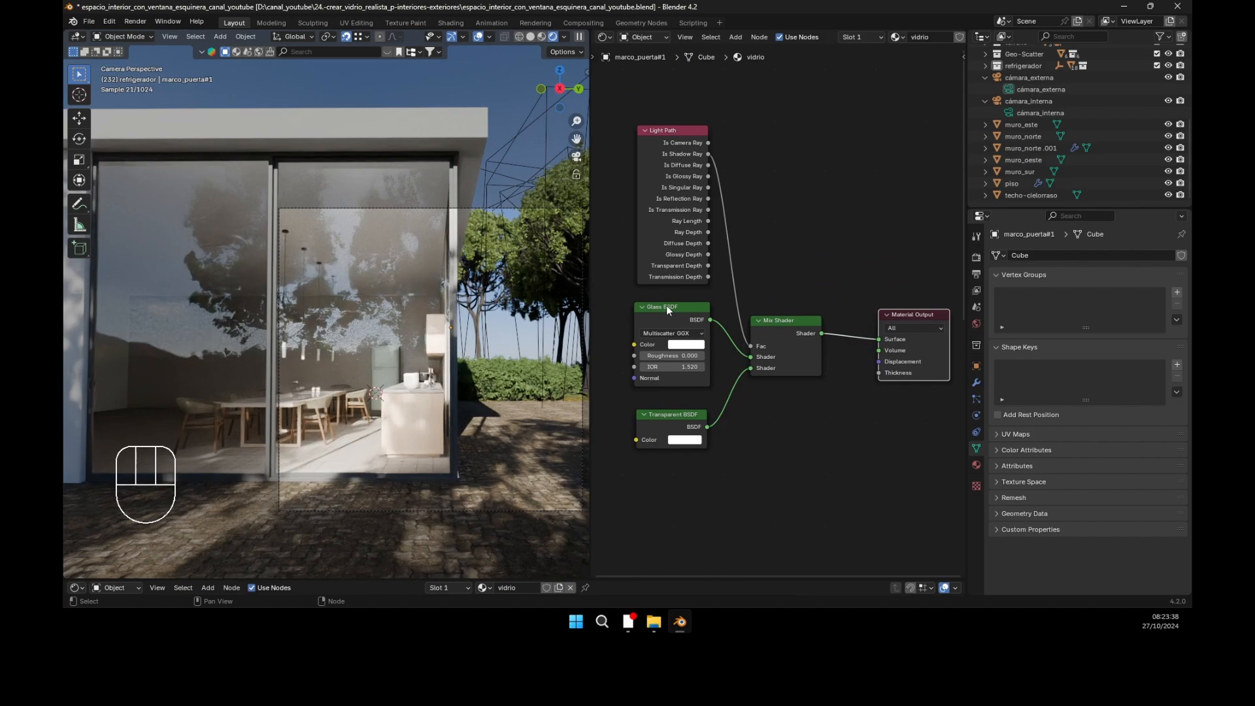
pyautogui.moveTo(739, 405); pyautogui.dragTo(732, 296, button='middle')
pyautogui.moveTo(696, 560); pyautogui.dragTo(696, 304, button='middle')
pyautogui.click(695, 305)
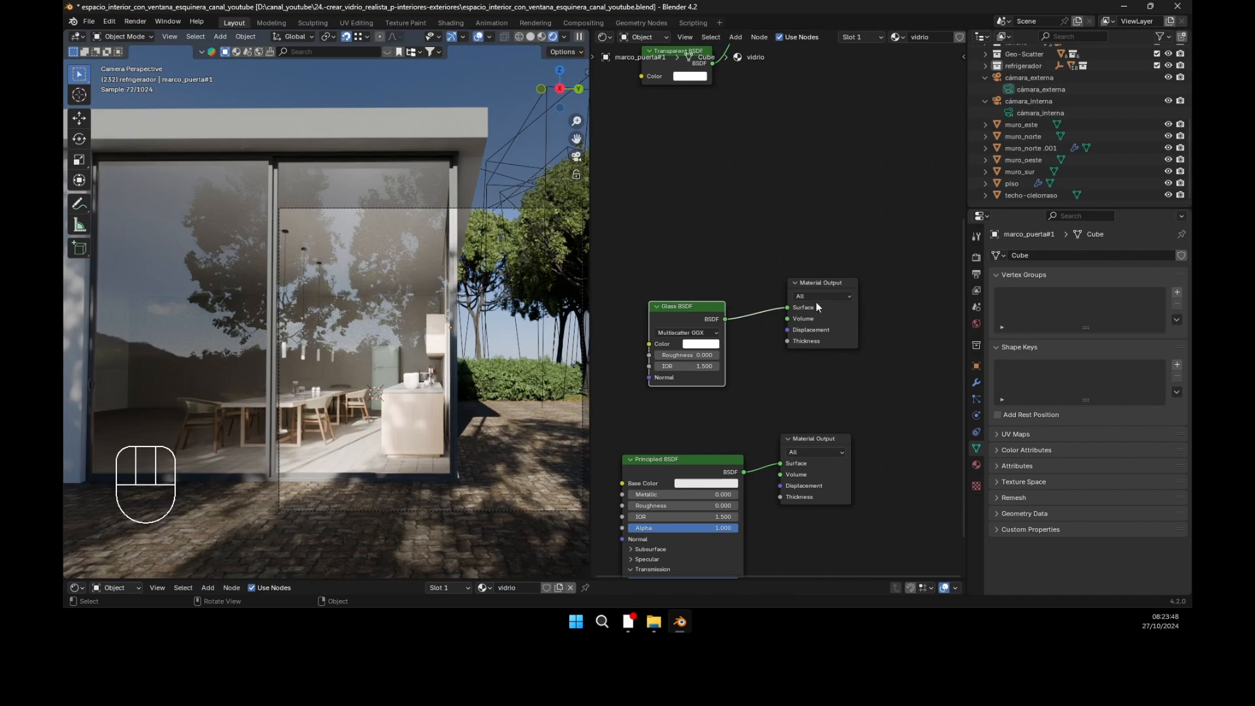
pyautogui.click(827, 283)
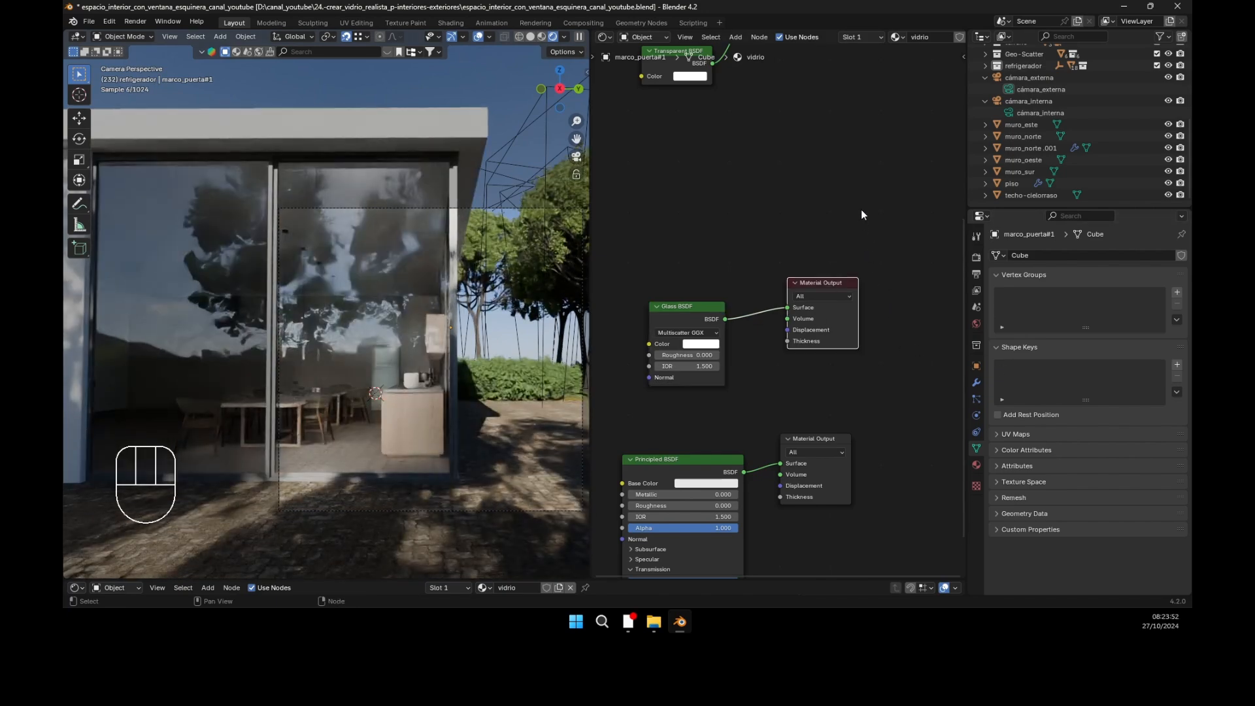
pyautogui.moveTo(861, 245); pyautogui.dragTo(845, 533, button='middle')
pyautogui.moveTo(847, 381); pyautogui.dragTo(852, 406, button='middle')
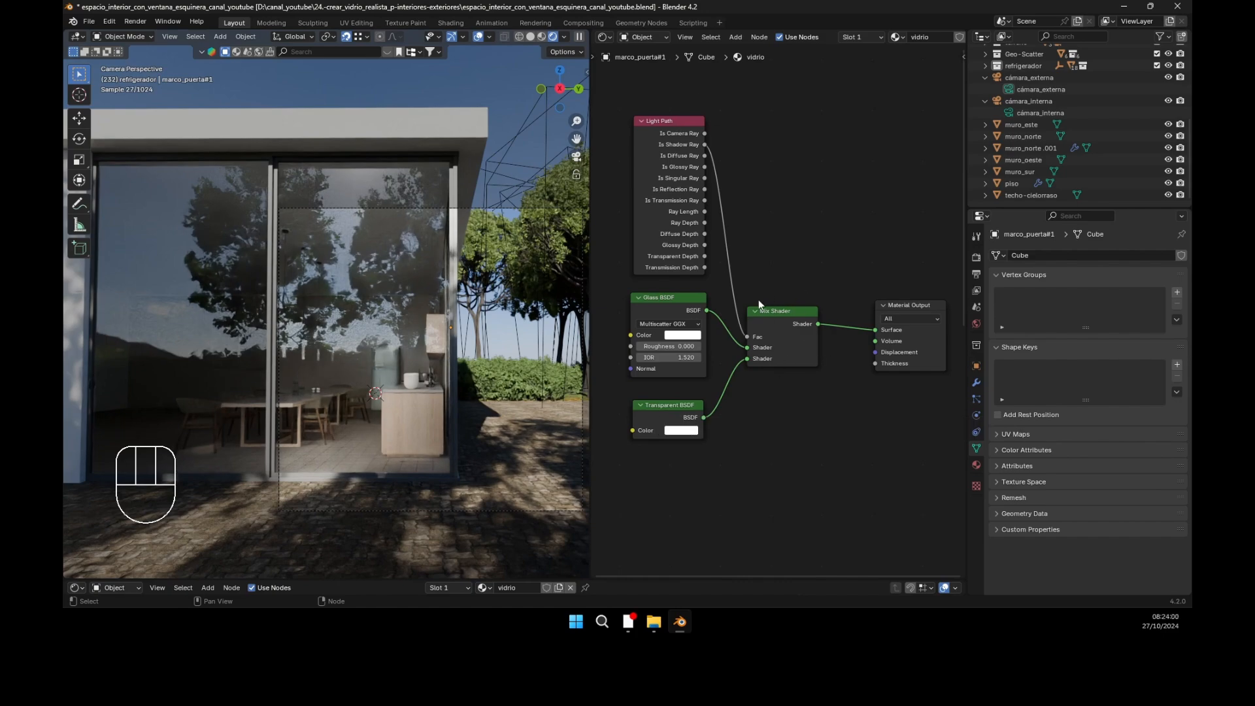
pyautogui.click(893, 300)
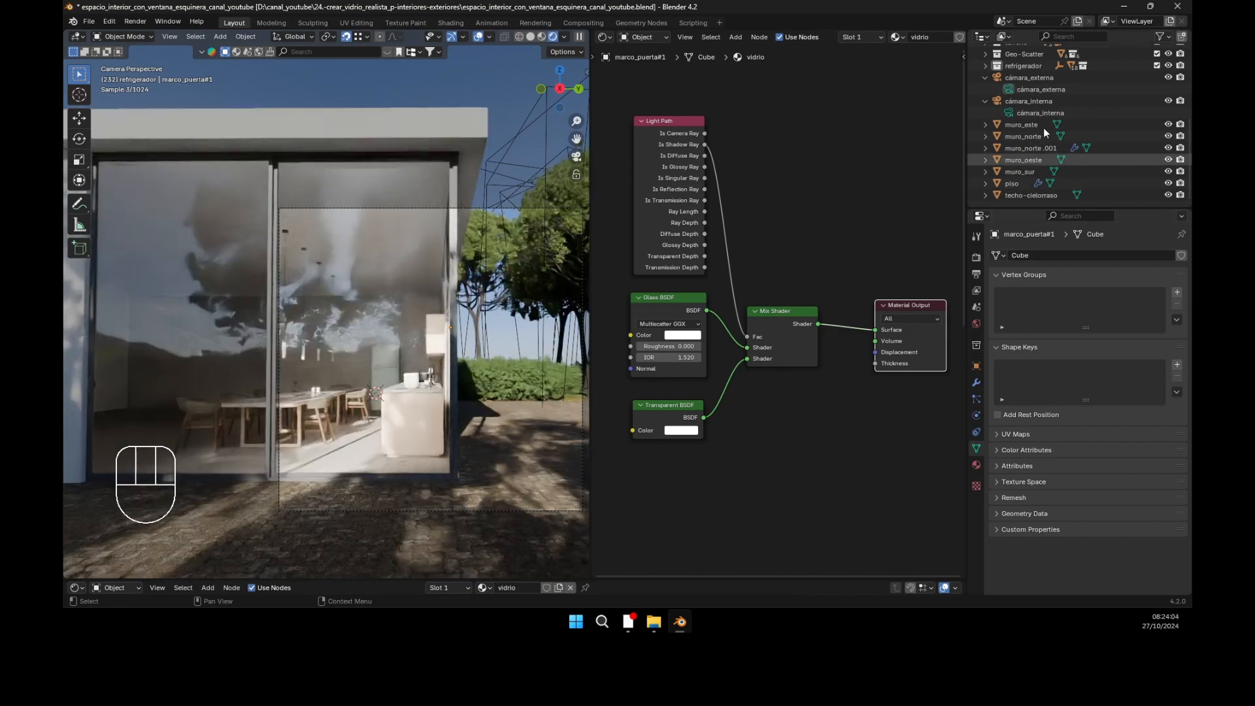
# Step: Select cámara_interna, make it the active camera and frame the kitchen's corner window from inside
pyautogui.click(1013, 112)
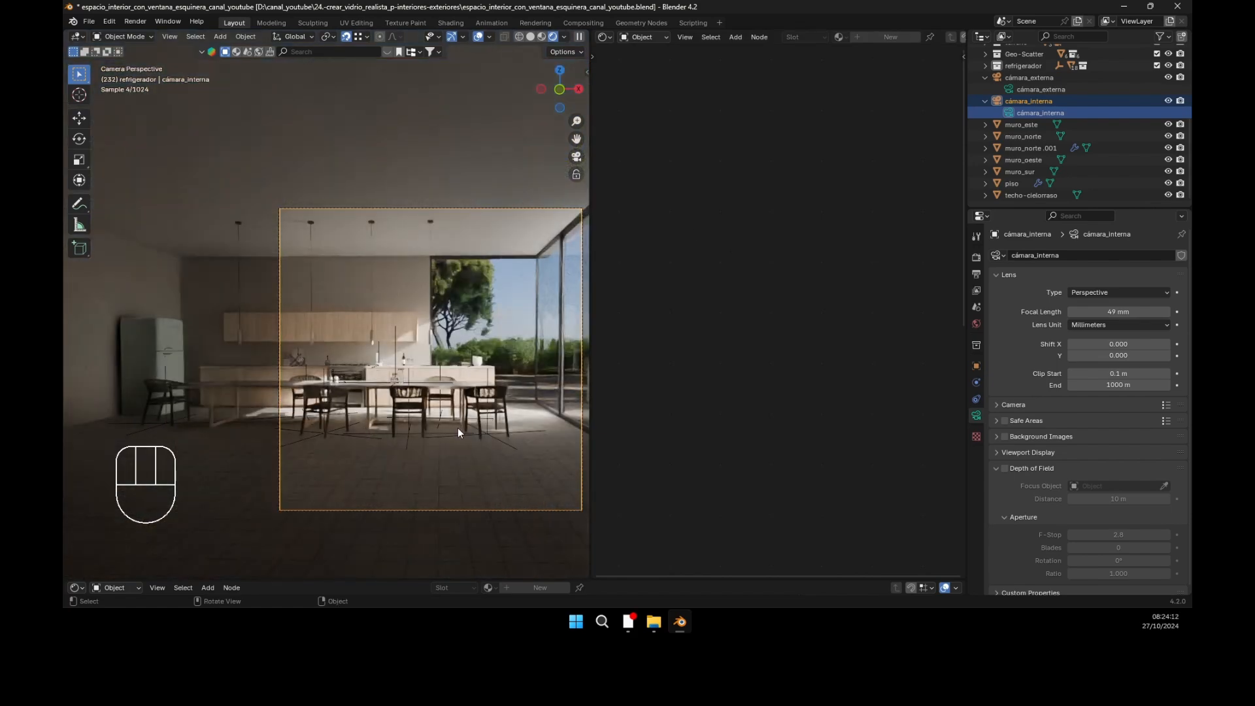
pyautogui.scroll(5, 458, 428)
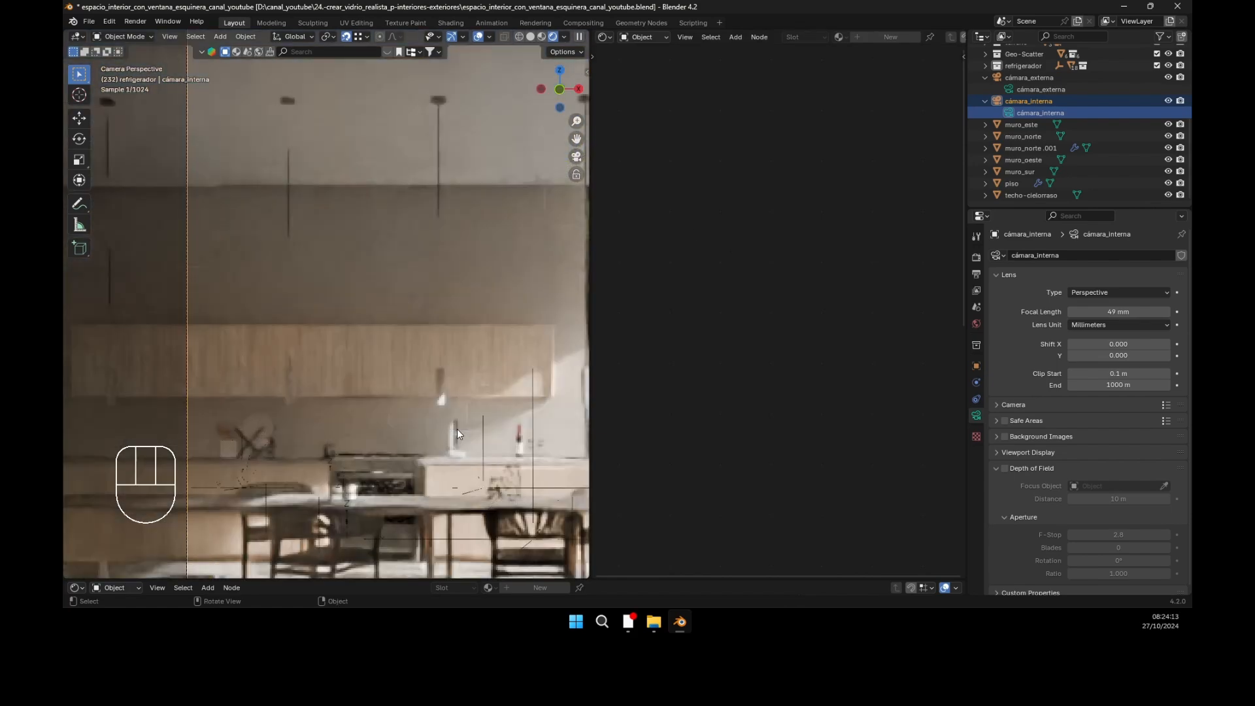
pyautogui.scroll(-4, 457, 429)
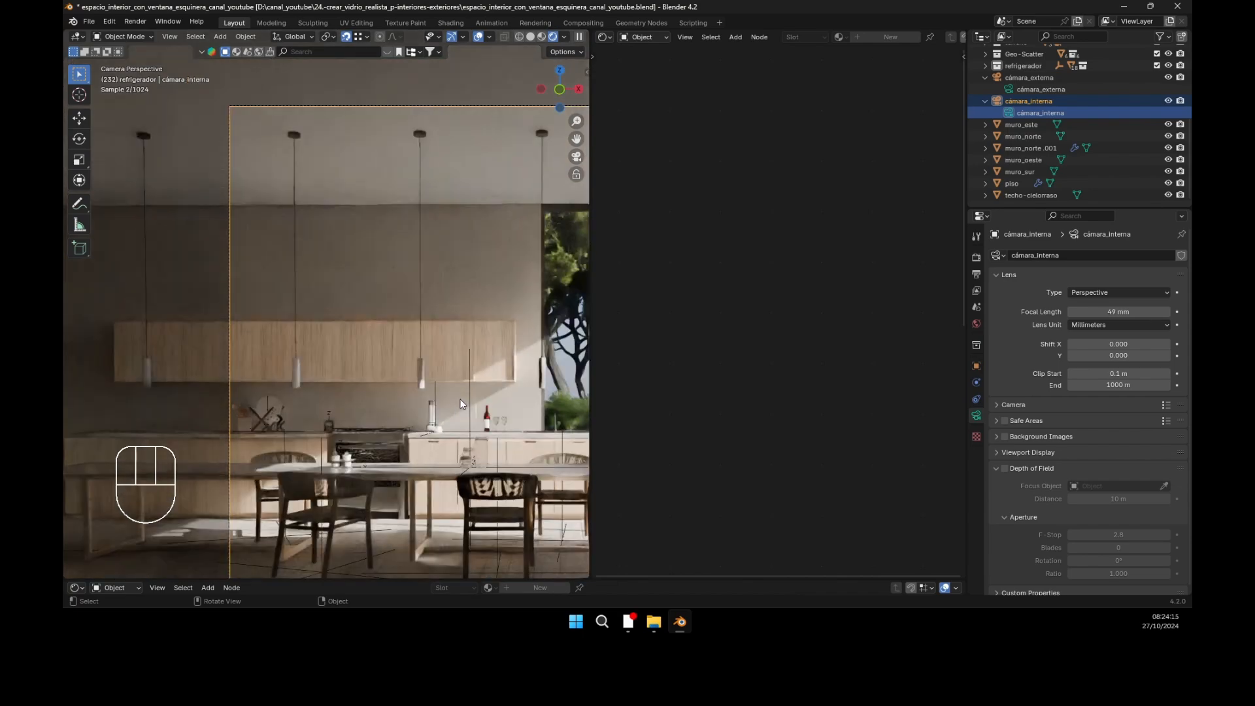
pyautogui.keyDown('shift'); pyautogui.moveTo(406, 377); pyautogui.dragTo(359, 315, button='middle'); pyautogui.keyUp('shift')
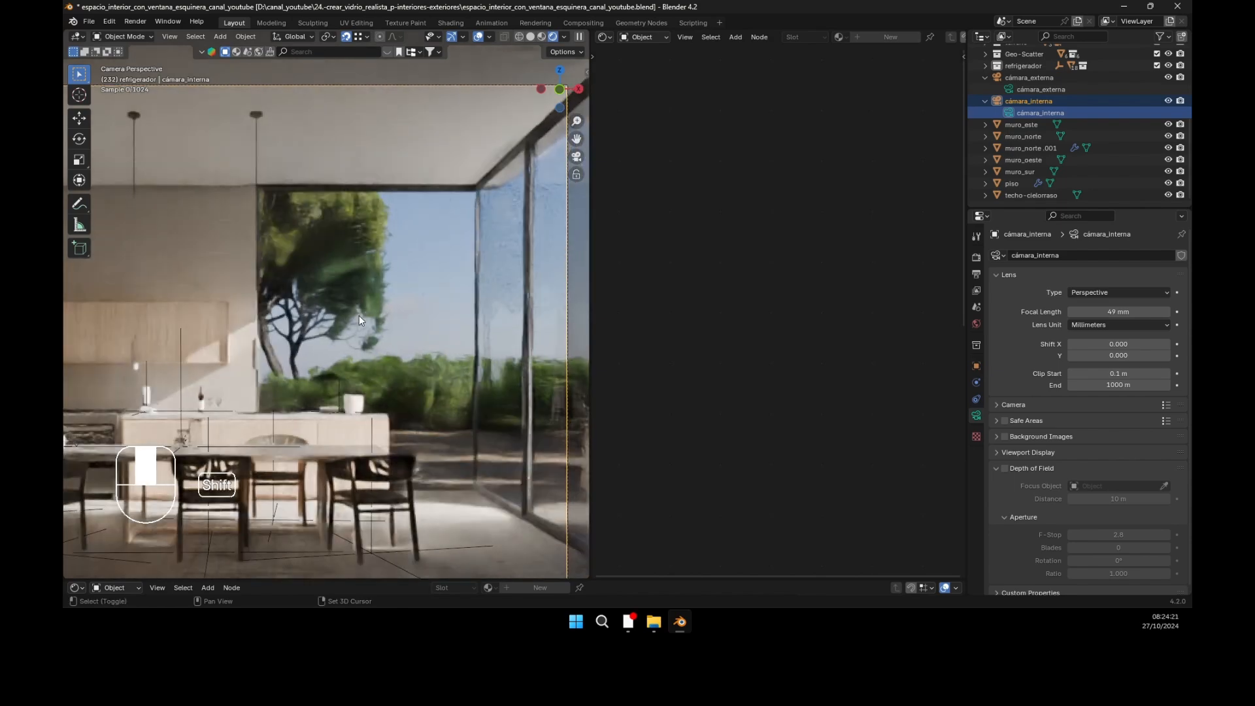
# Step: Select the window glass and add a new Material Output node in the empty area above the Light Path setup of the vidrio material
pyautogui.click(371, 295)
pyautogui.moveTo(794, 403); pyautogui.dragTo(785, 523, button='middle')
pyautogui.moveTo(805, 241); pyautogui.dragTo(816, 338, button='middle')
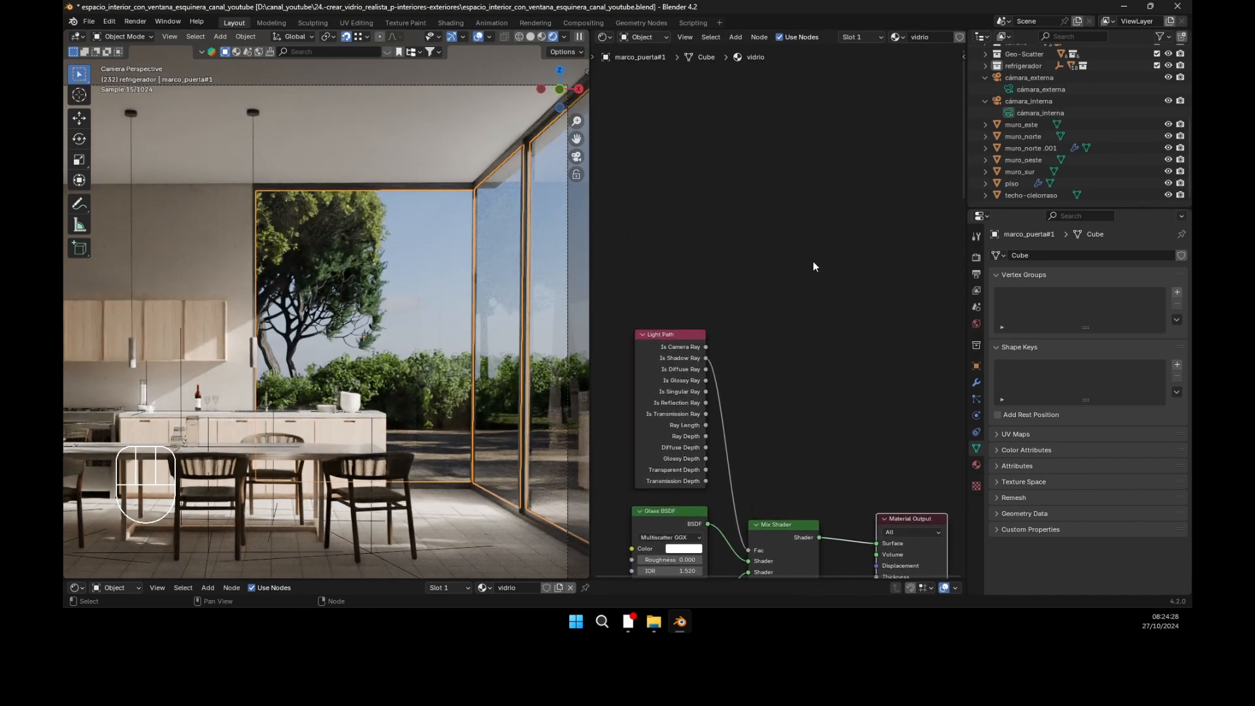
pyautogui.moveTo(802, 255); pyautogui.dragTo(812, 508, button='middle')
pyautogui.moveTo(776, 303); pyautogui.dragTo(773, 314, button='middle')
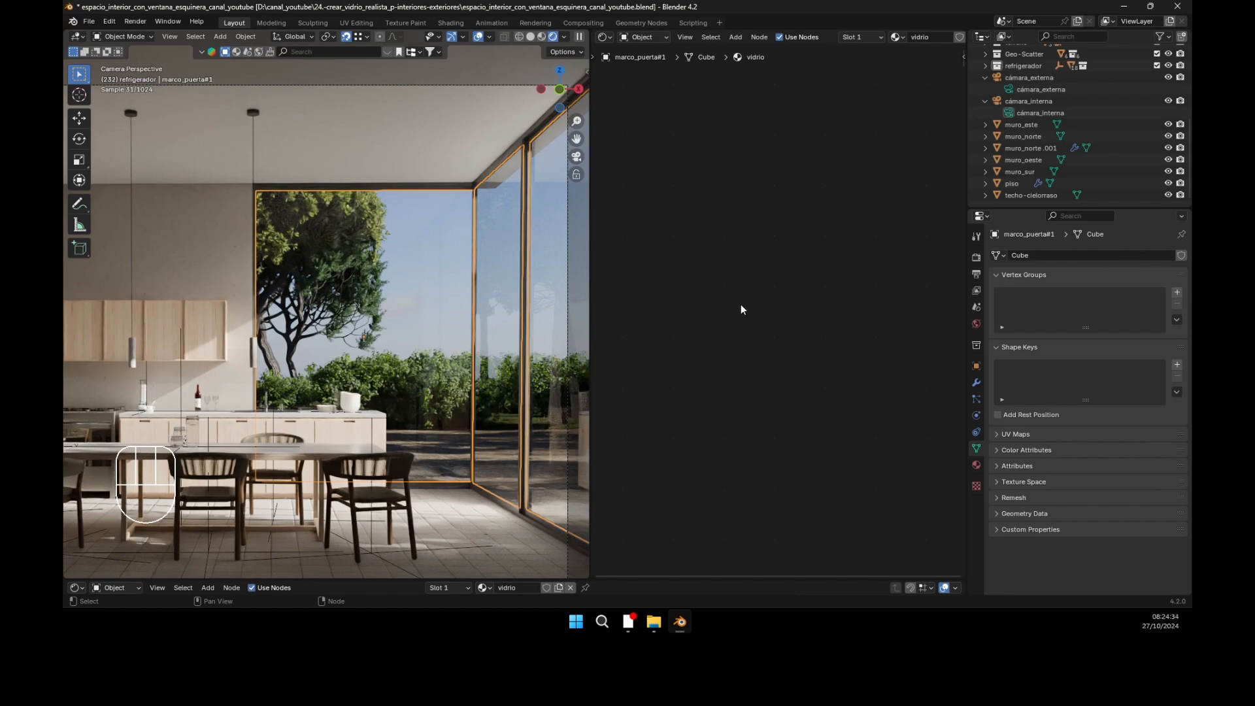
pyautogui.moveTo(470, 302); pyautogui.dragTo(470, 302, button='middle')
pyautogui.press('KP_0')
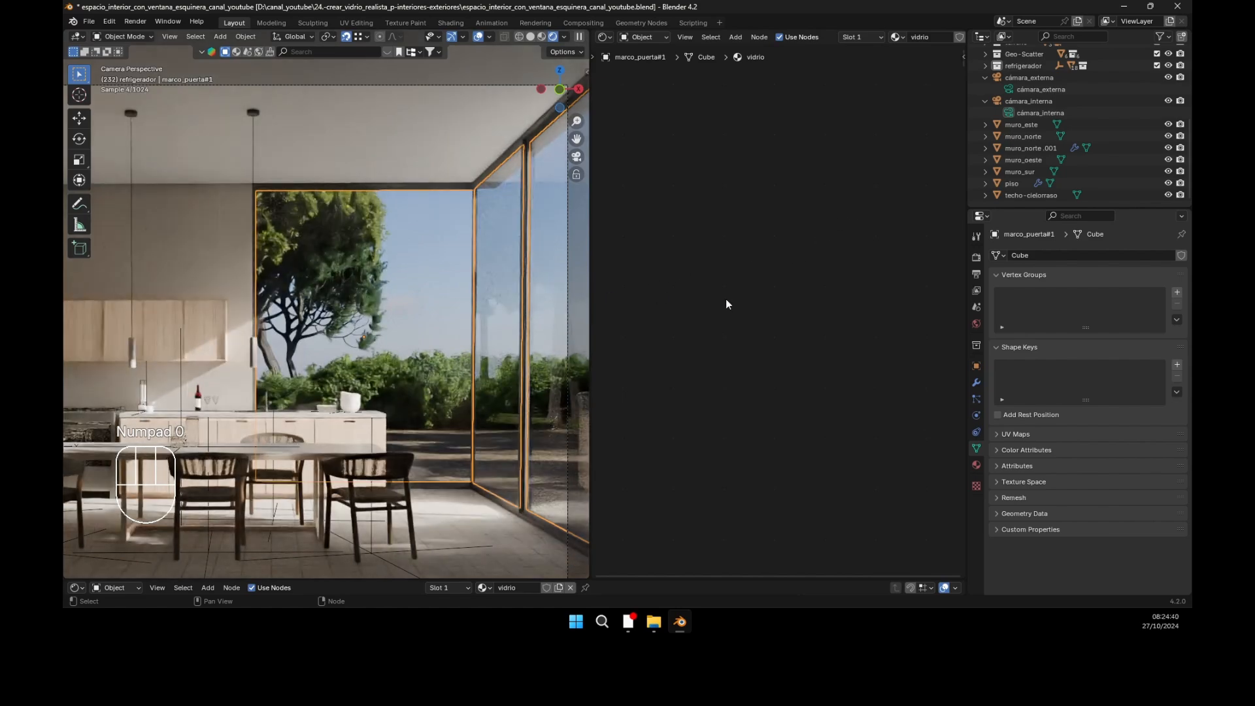
pyautogui.hotkey('shift', 'a')
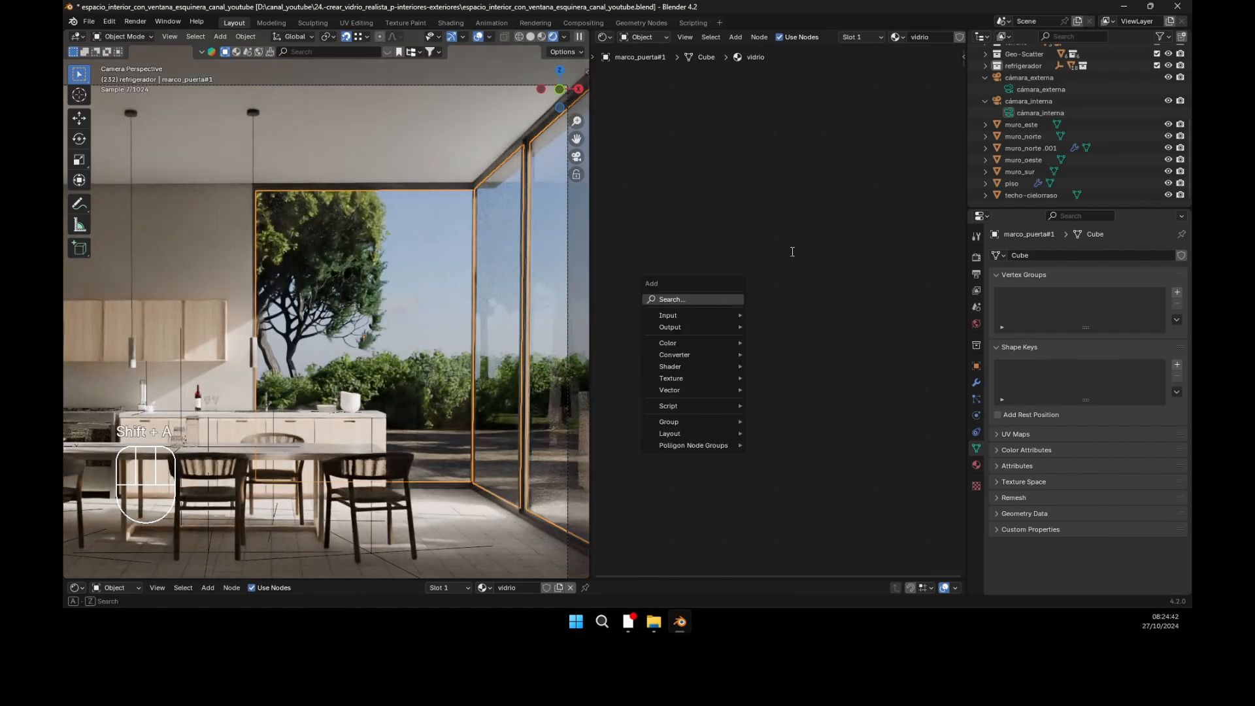
pyautogui.write('material')
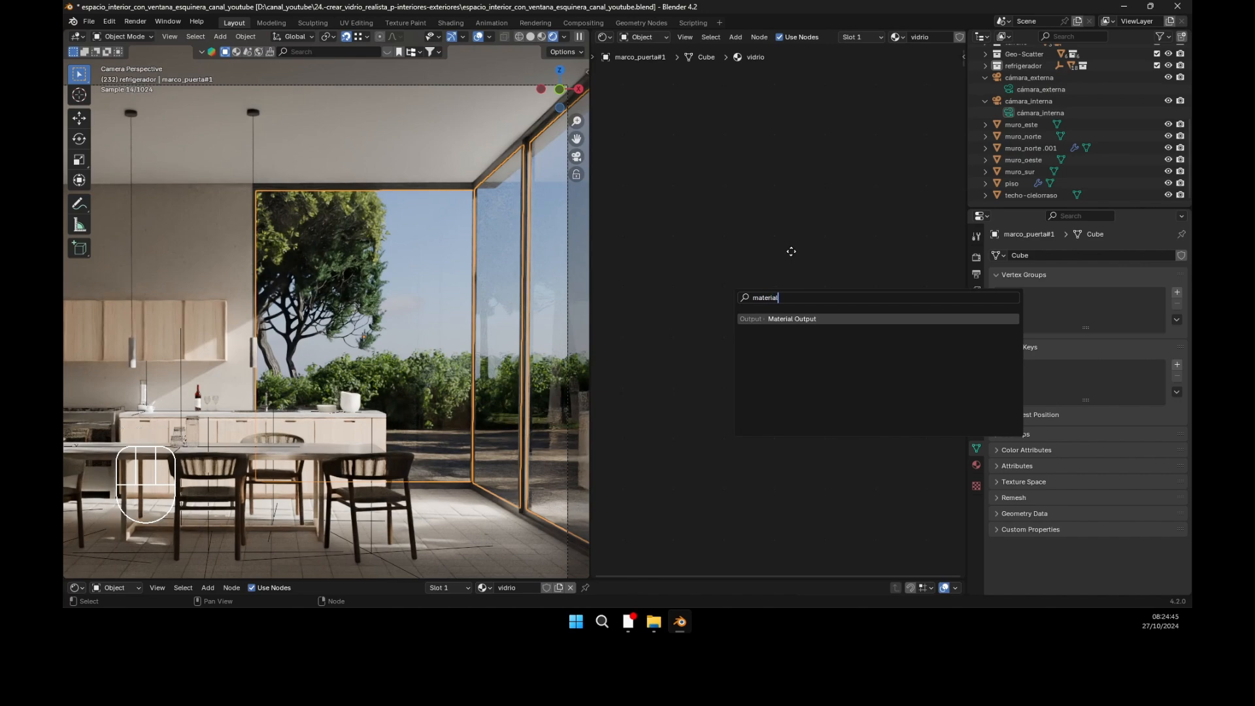
pyautogui.press('Return')
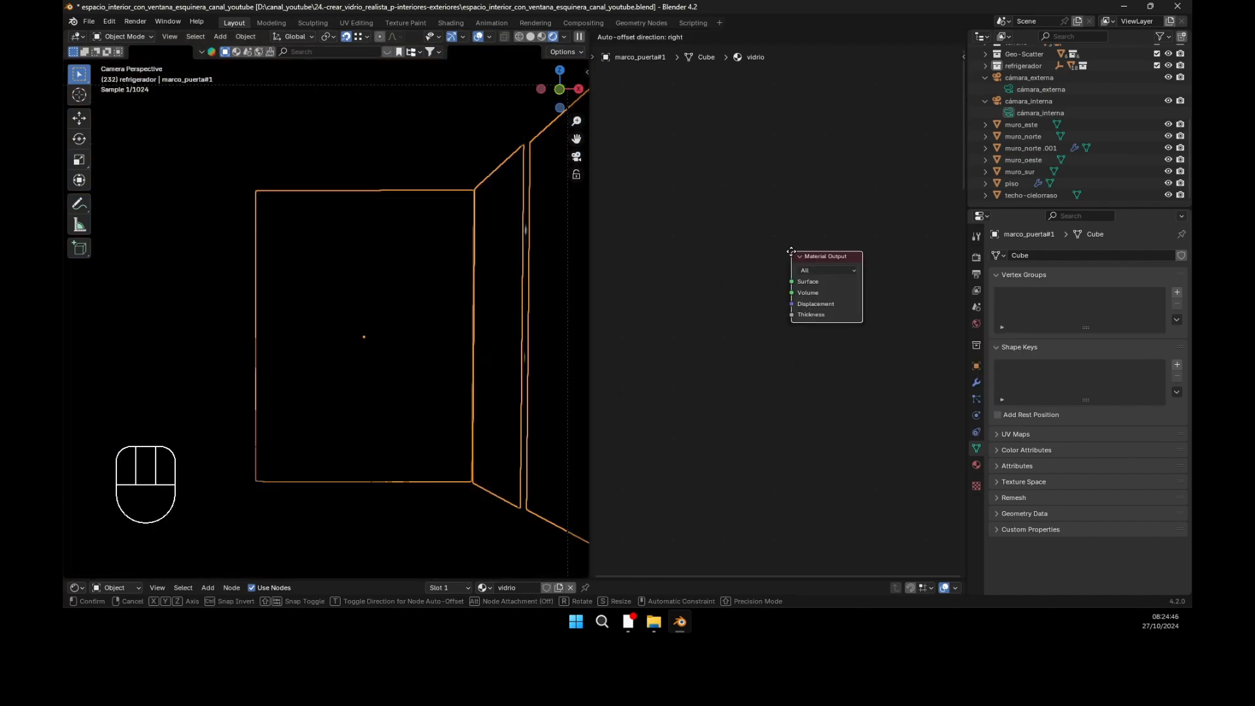
pyautogui.click(808, 282)
# Step: Activate the Light Path mix, plain Glass BSDF and Principled BSDF outputs in turn, and return to the new unconnected Material Output
pyautogui.scroll(-4, 711, 202)
pyautogui.scroll(-8, 718, 260)
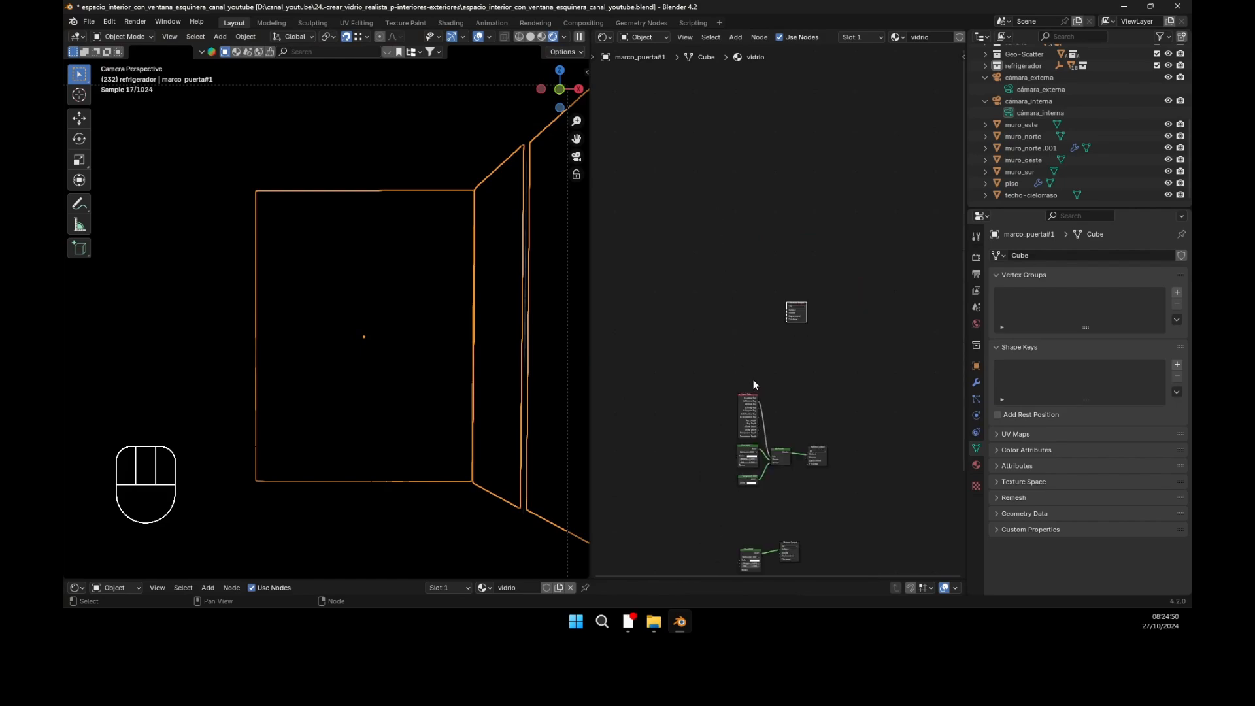
pyautogui.moveTo(789, 375); pyautogui.dragTo(733, 290, button='middle')
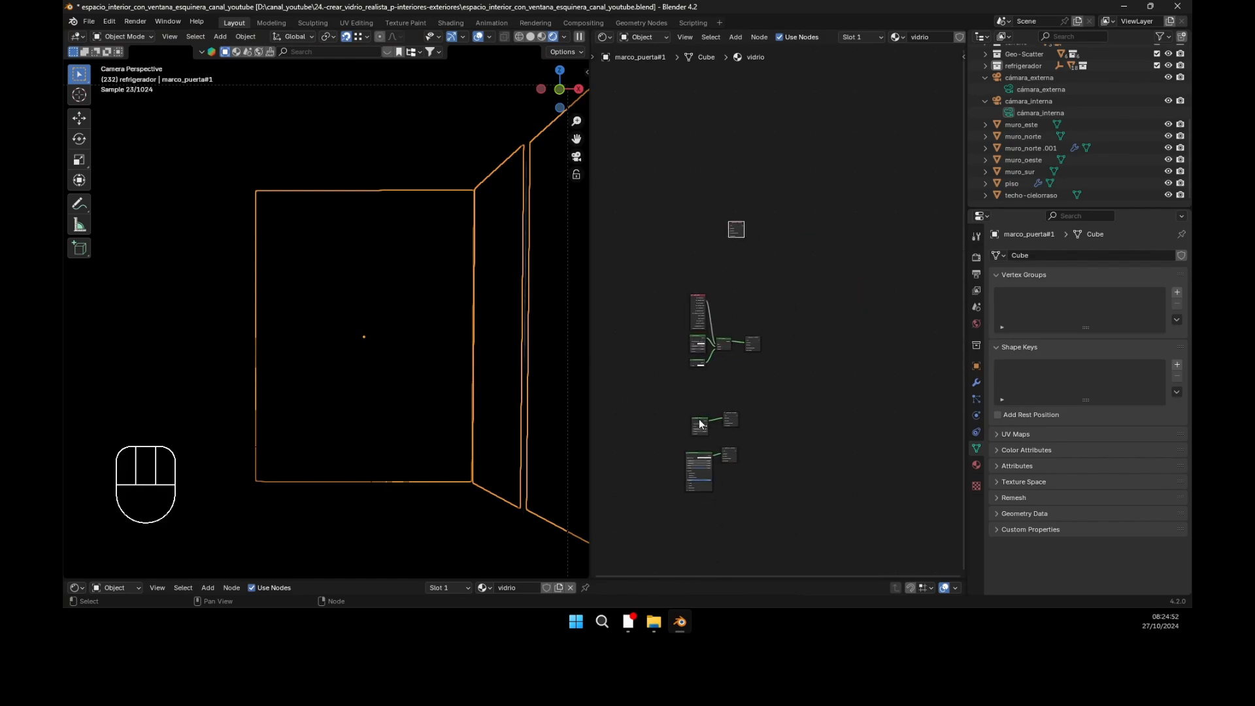
pyautogui.click(755, 339)
pyautogui.click(731, 419)
pyautogui.scroll(2, 728, 455)
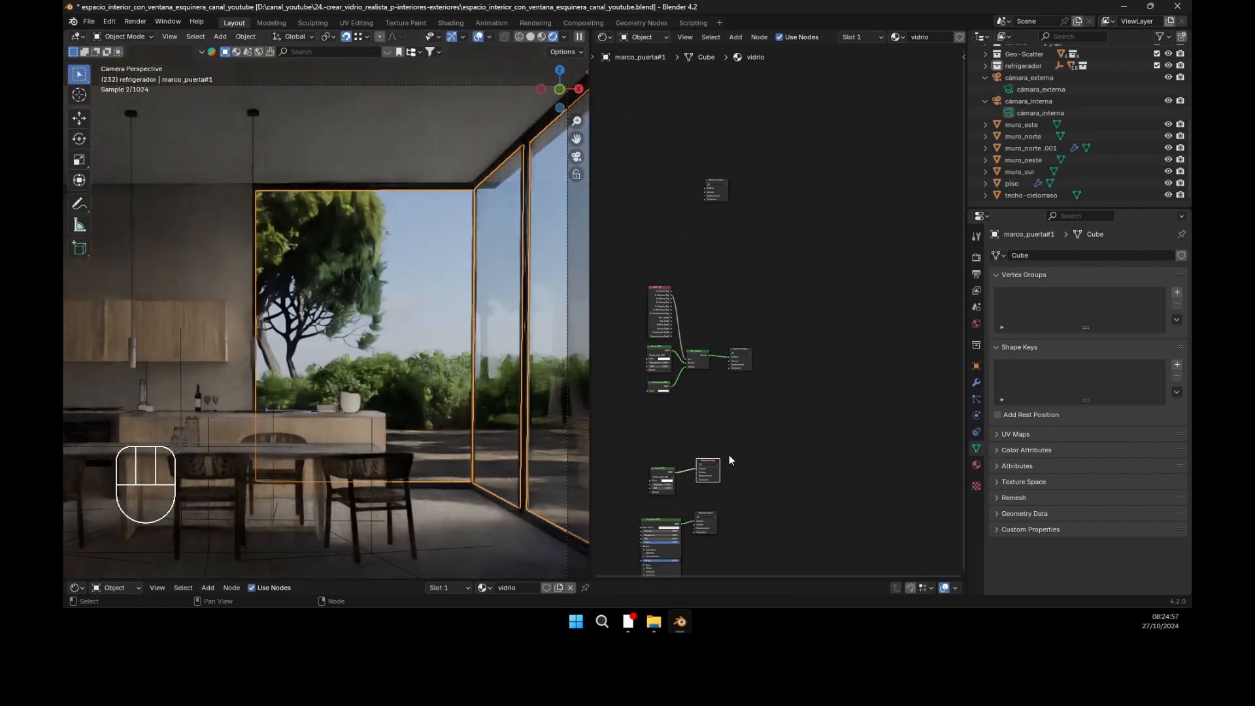
pyautogui.click(706, 512)
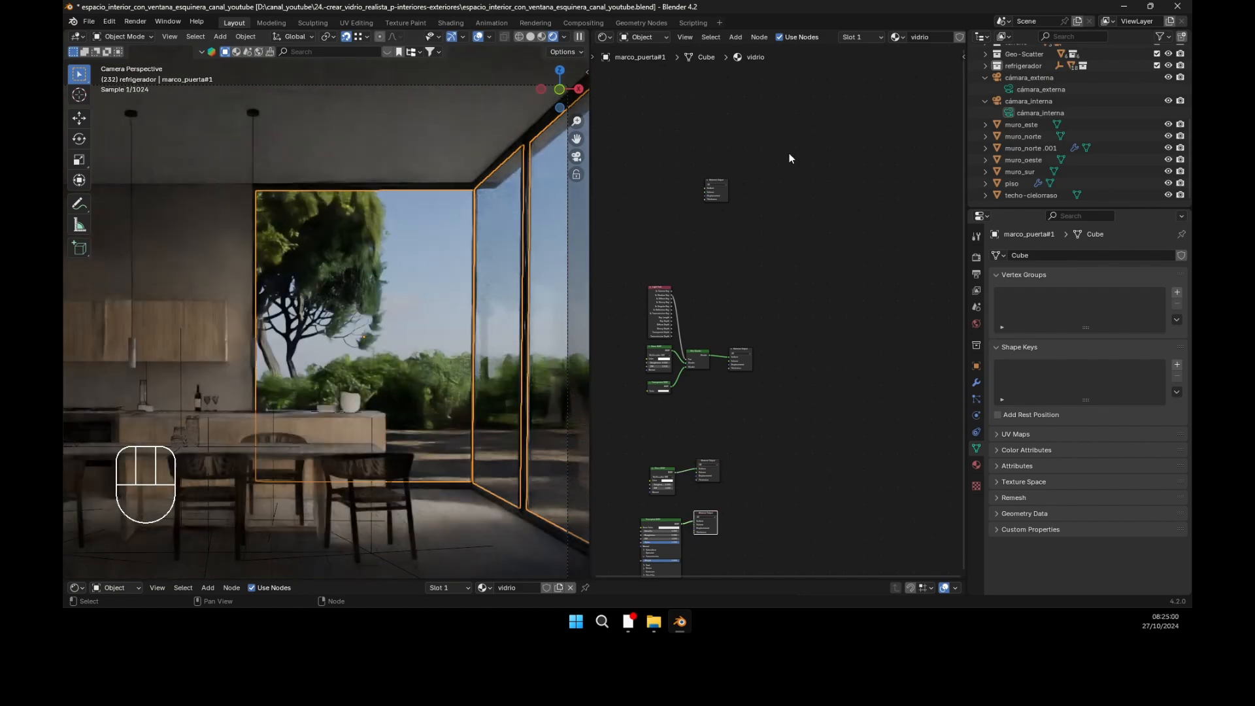
pyautogui.click(716, 186)
pyautogui.scroll(2, 656, 183)
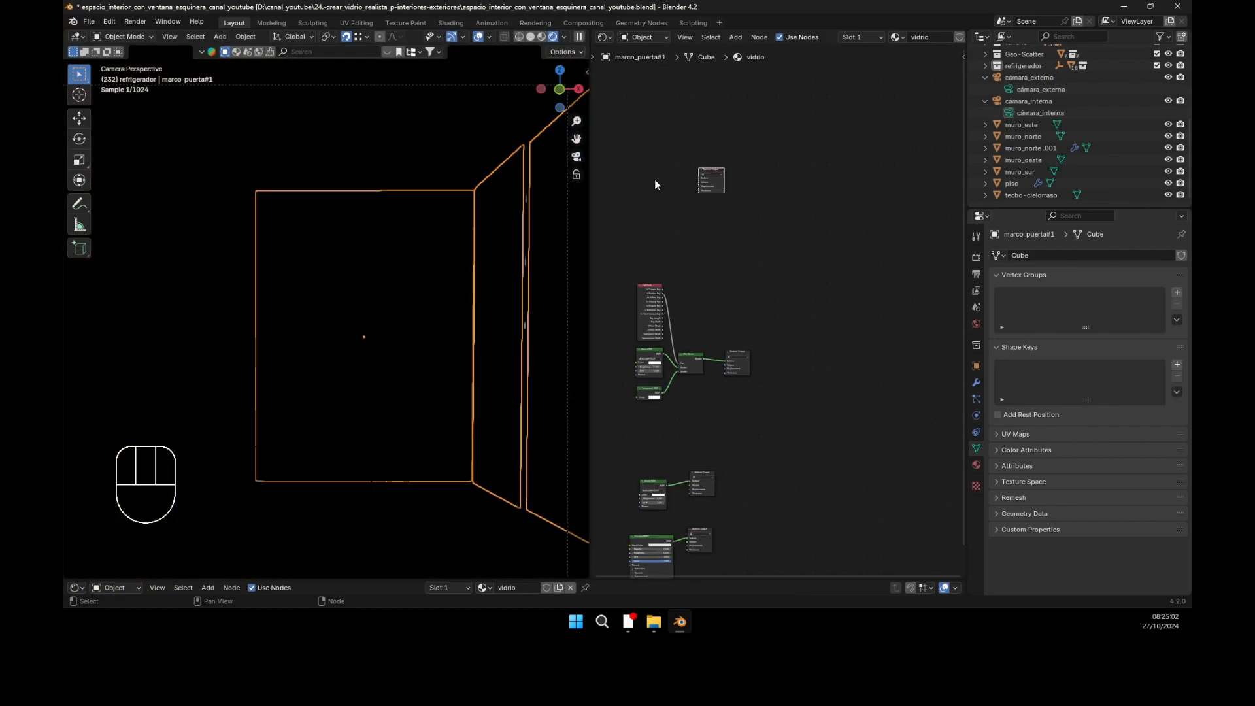
# Step: Add a Glass BSDF node below and to the left of the new unconnected Material Output
pyautogui.keyDown('shift'); pyautogui.moveTo(703, 197); pyautogui.dragTo(893, 403, button='middle'); pyautogui.keyUp('shift')
pyautogui.scroll(3, 893, 380)
pyautogui.scroll(2, 893, 380)
pyautogui.keyDown('shift'); pyautogui.moveTo(830, 353); pyautogui.dragTo(796, 320, button='middle'); pyautogui.keyUp('shift')
pyautogui.scroll(2, 828, 349)
pyautogui.click(739, 387)
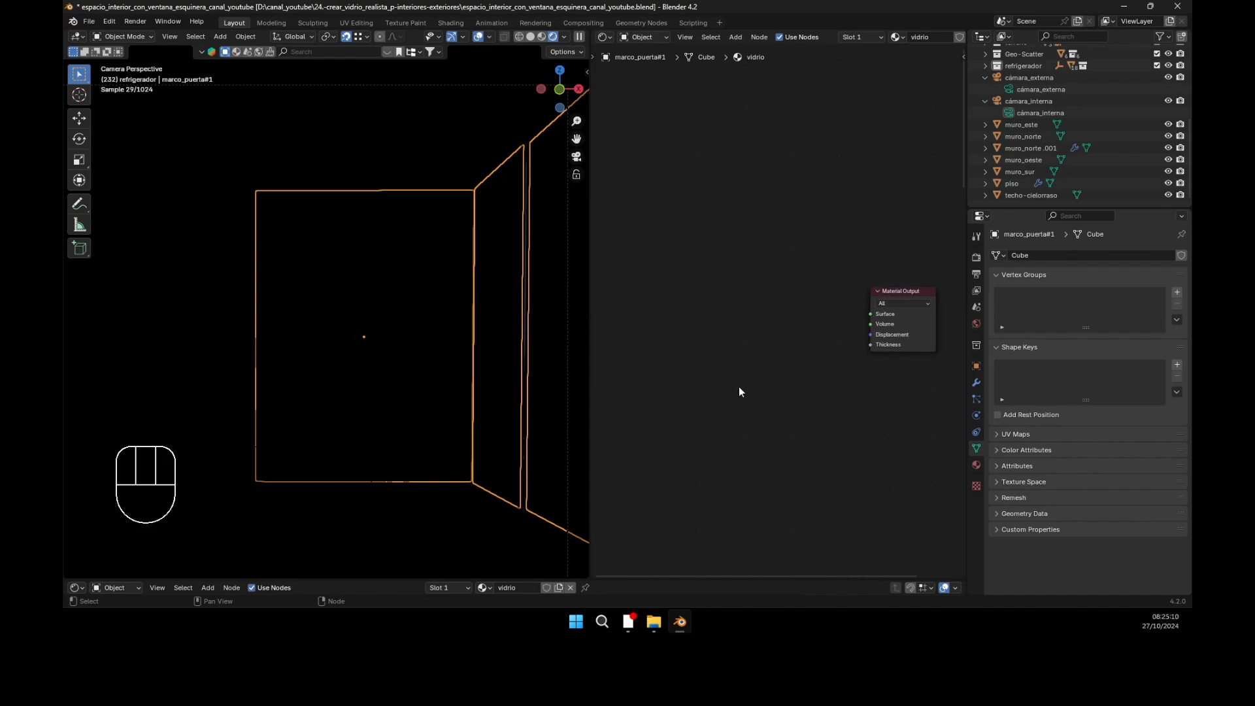
pyautogui.hotkey('shift', 'a')
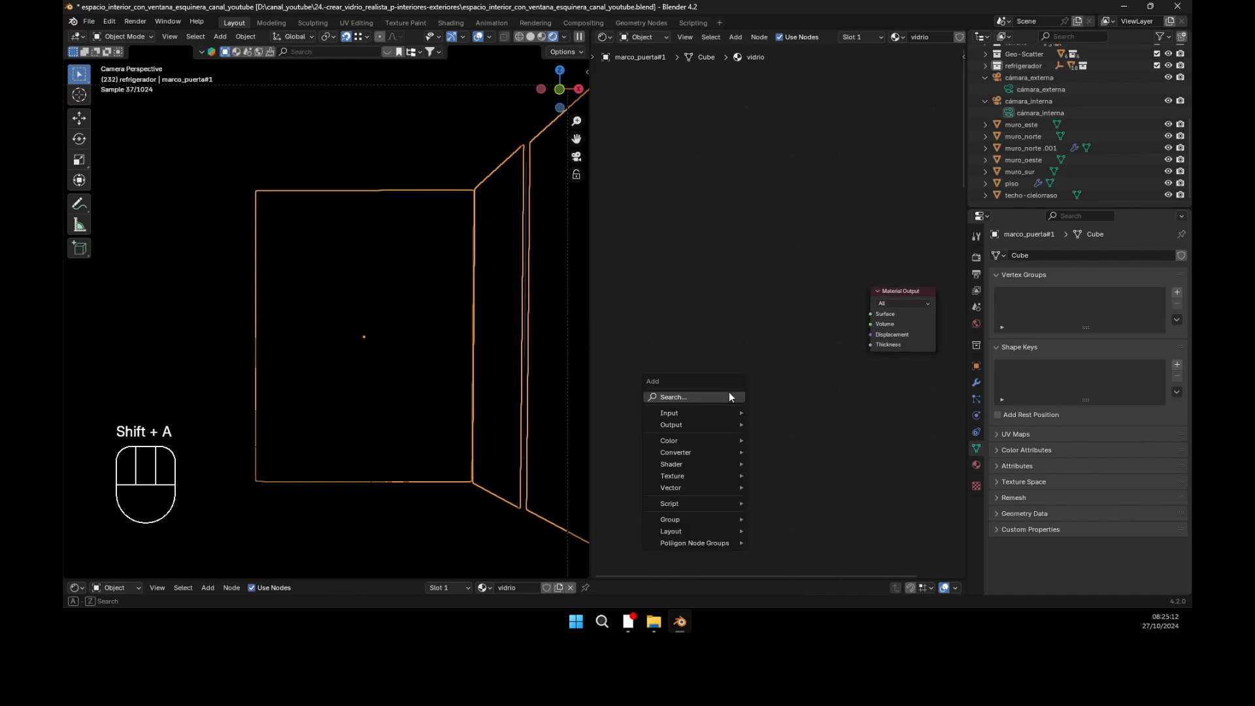
pyautogui.click(728, 390)
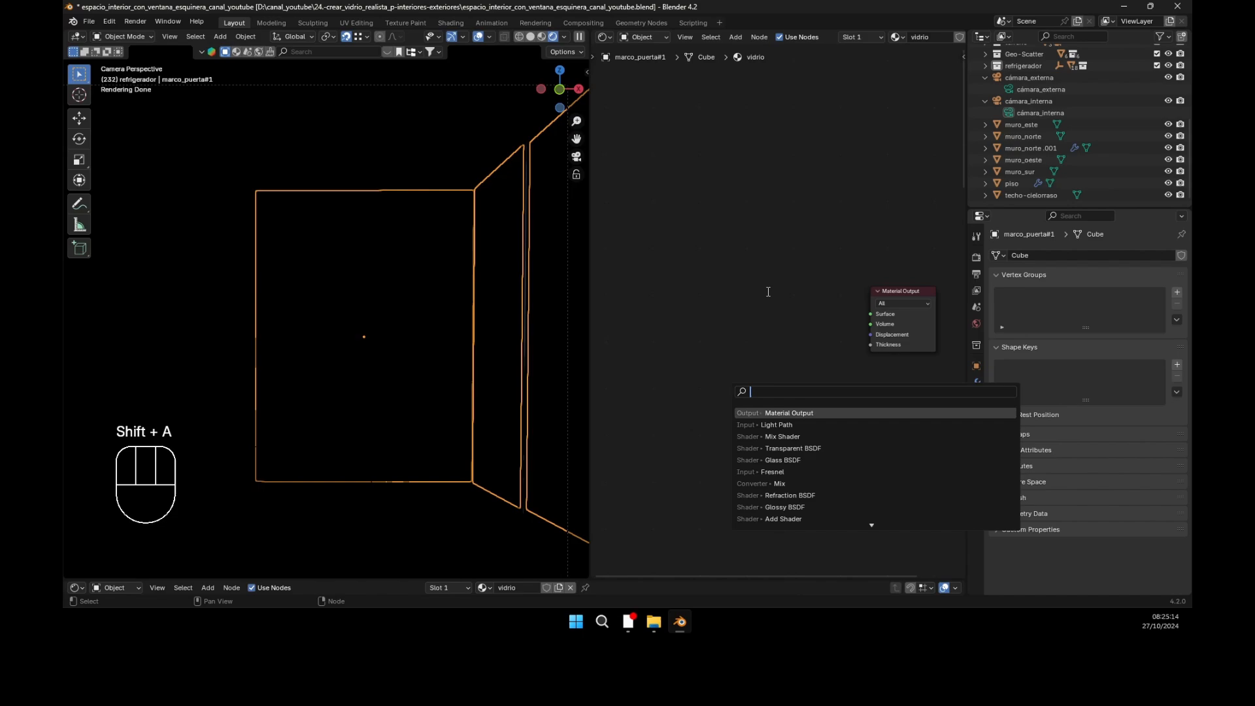
pyautogui.write('glass')
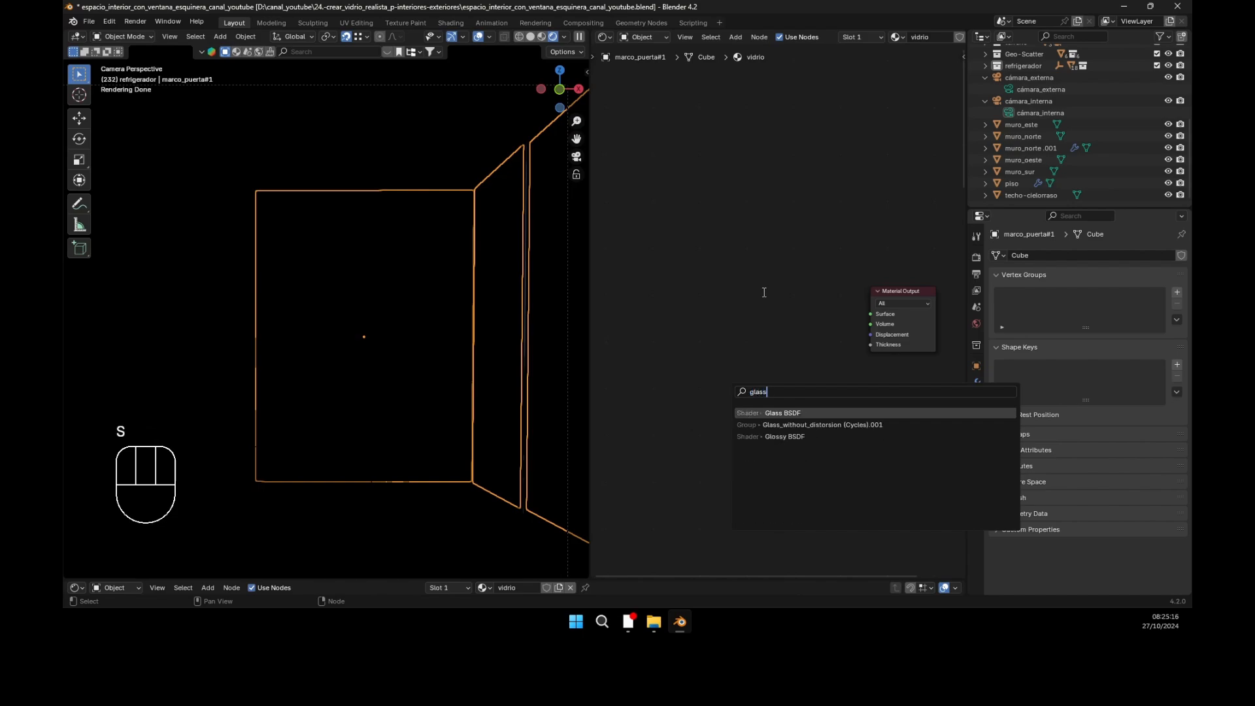
pyautogui.click(790, 413)
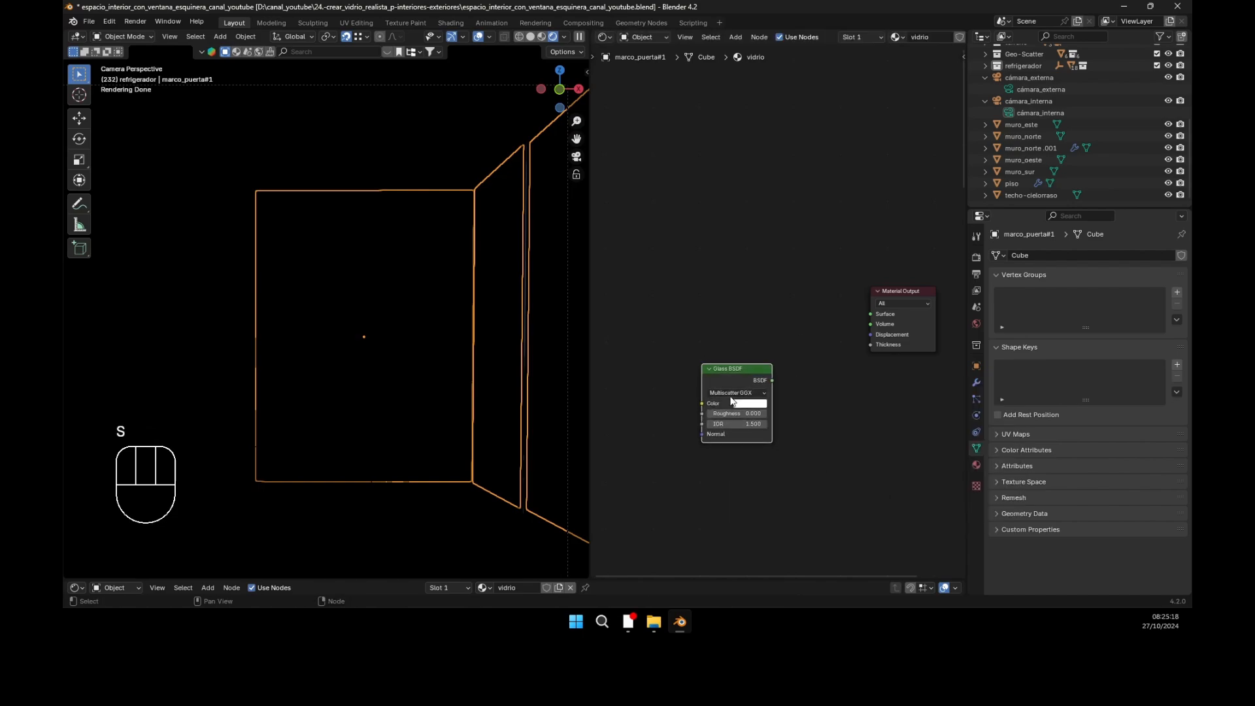
pyautogui.click(816, 459)
# Step: Add a Transparent BSDF node directly below the new Glass BSDF
pyautogui.hotkey('shift', 'a')
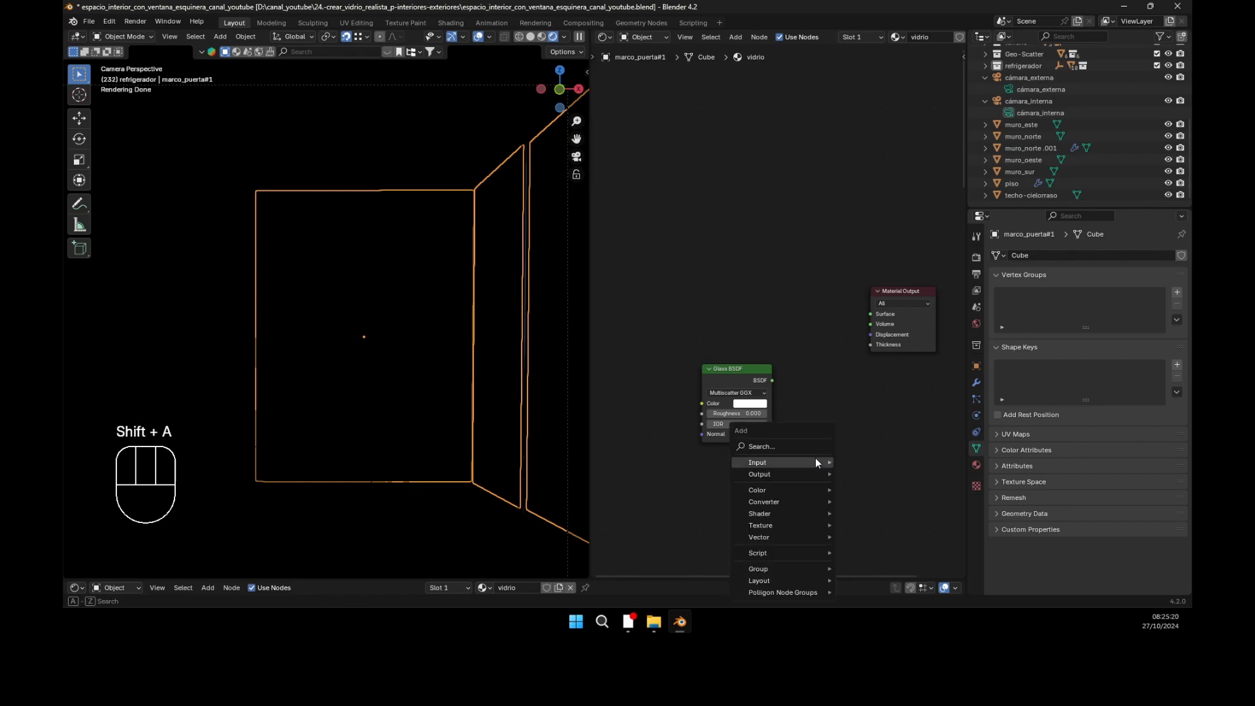
pyautogui.click(805, 447)
pyautogui.write('tramn')
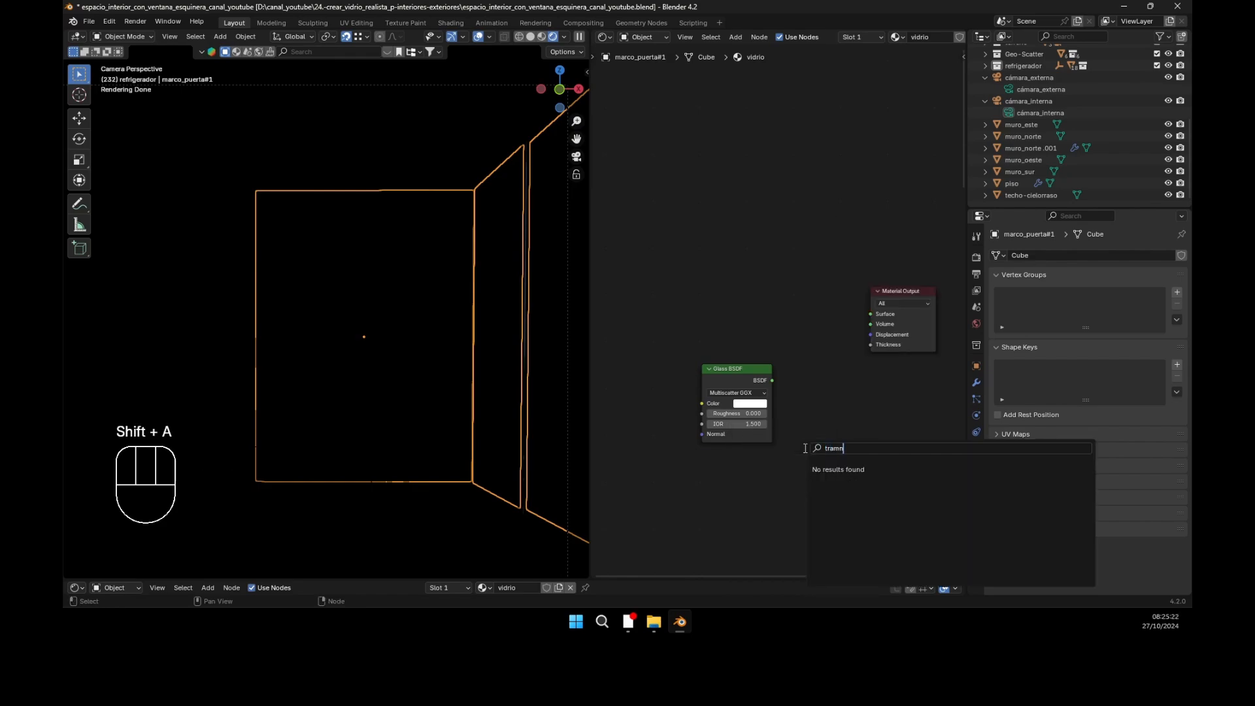
pyautogui.write('s')
pyautogui.press('BackSpace')
pyautogui.press('BackSpace')
pyautogui.press('BackSpace')
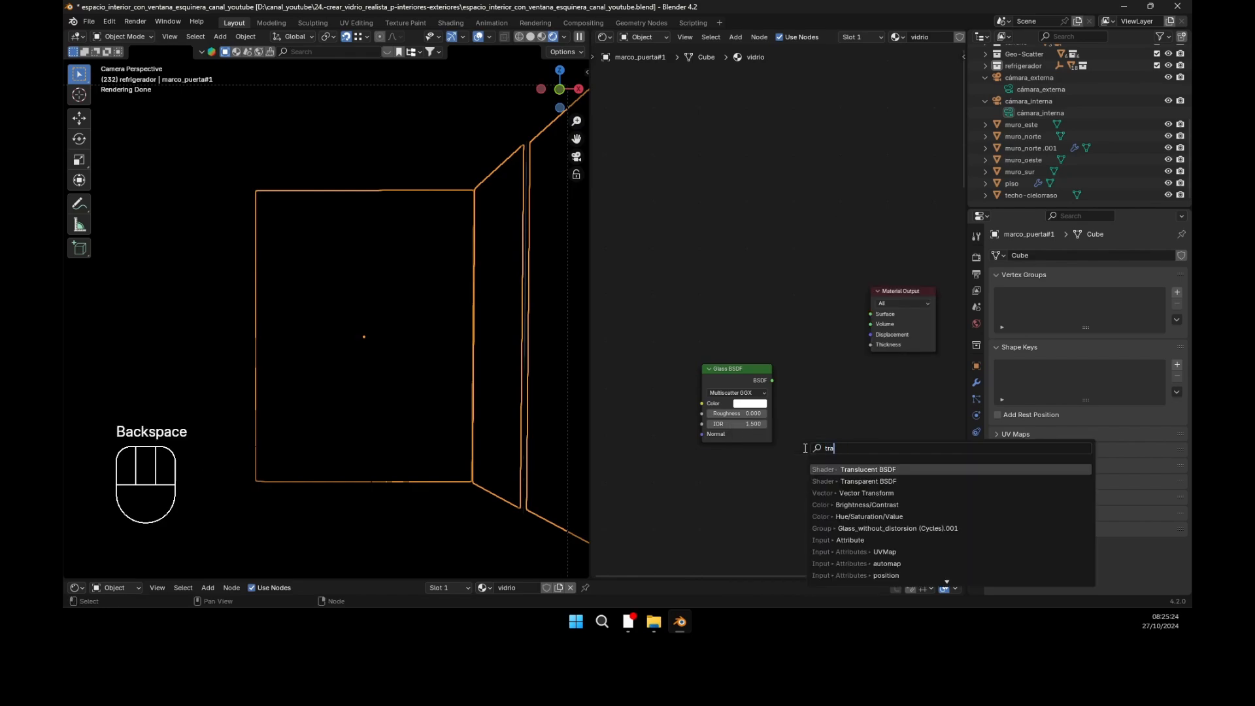
pyautogui.write('nspa')
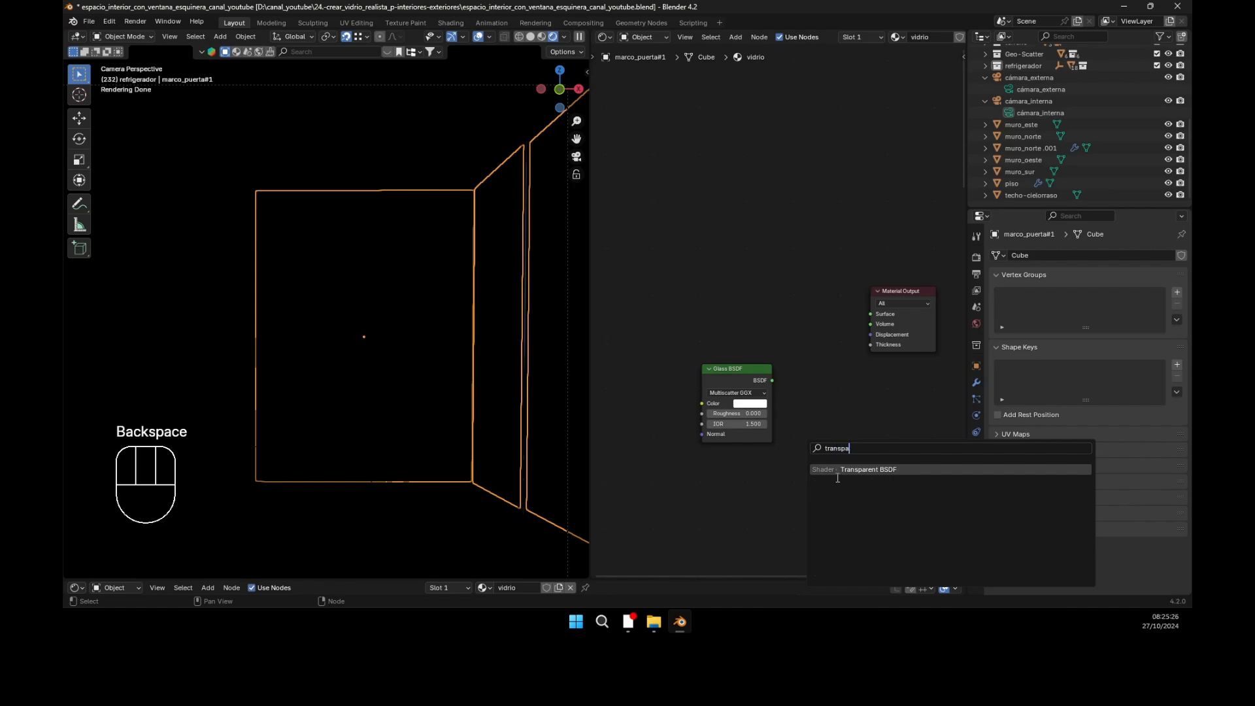
pyautogui.click(863, 470)
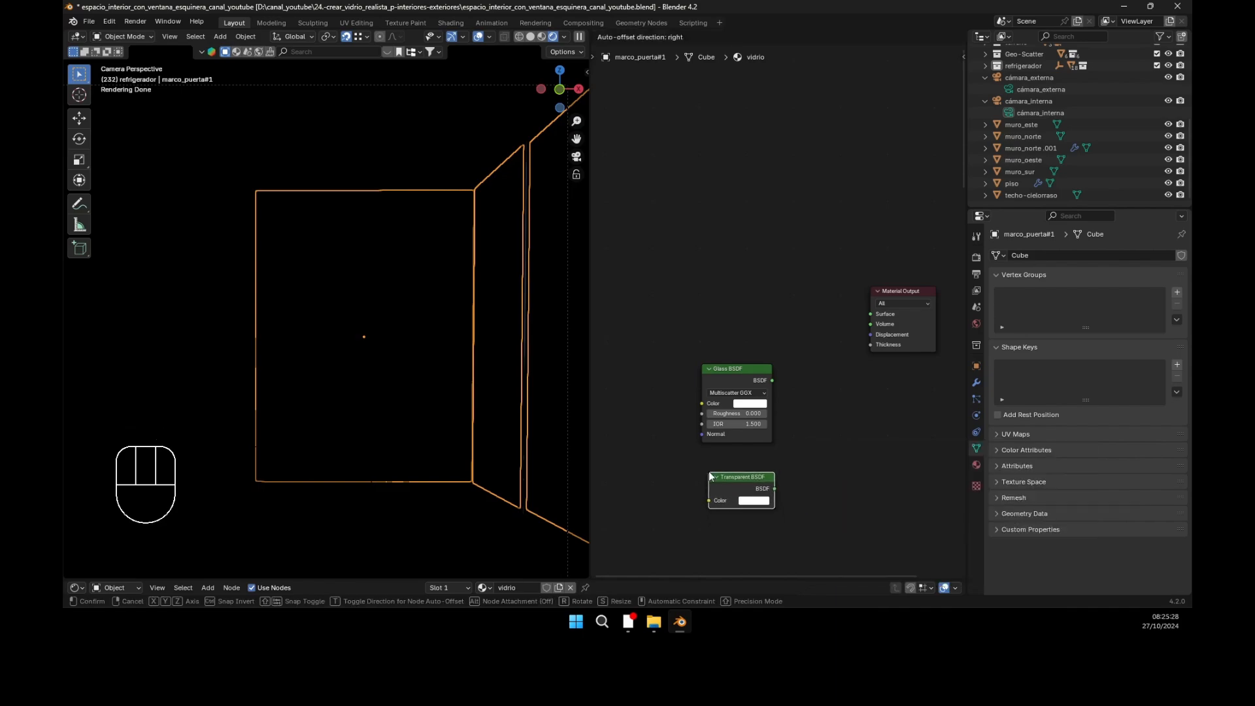
pyautogui.click(709, 470)
pyautogui.click(887, 443)
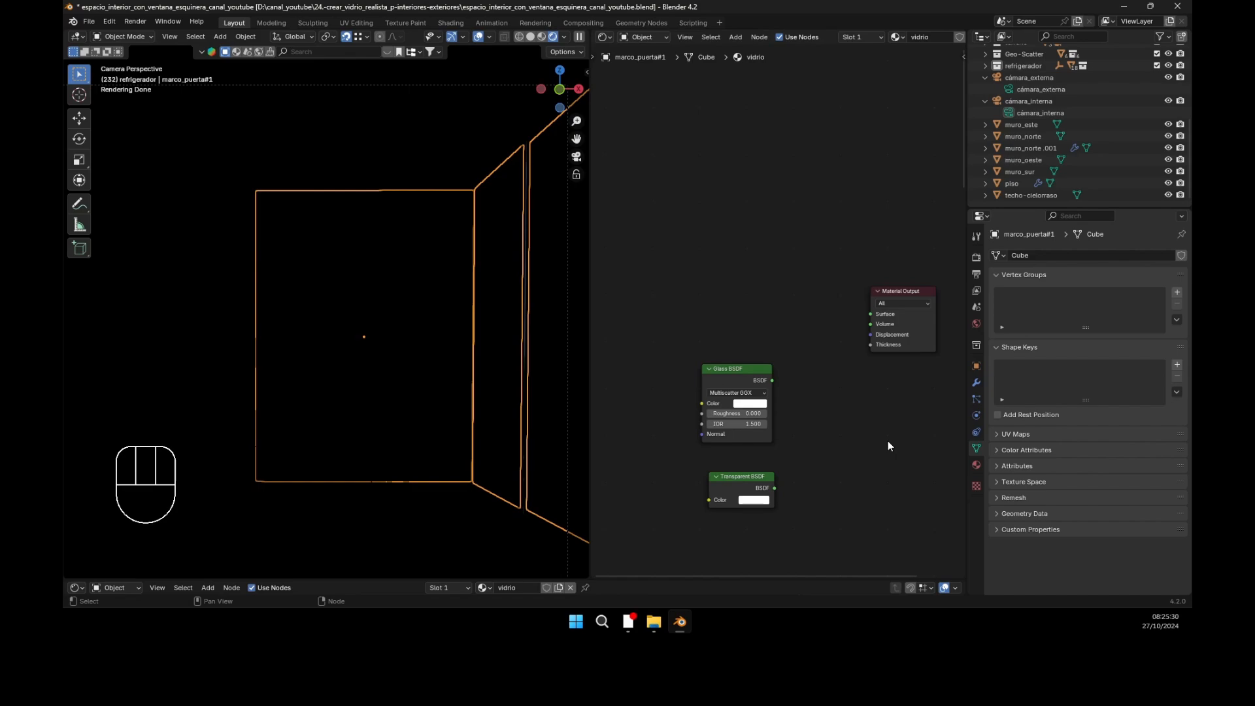
# Step: Add a Mix Shader before the new Material Output and stack the Glass and Transparent BSDF nodes to its left
pyautogui.hotkey('shift', 'a')
pyautogui.click(736, 325)
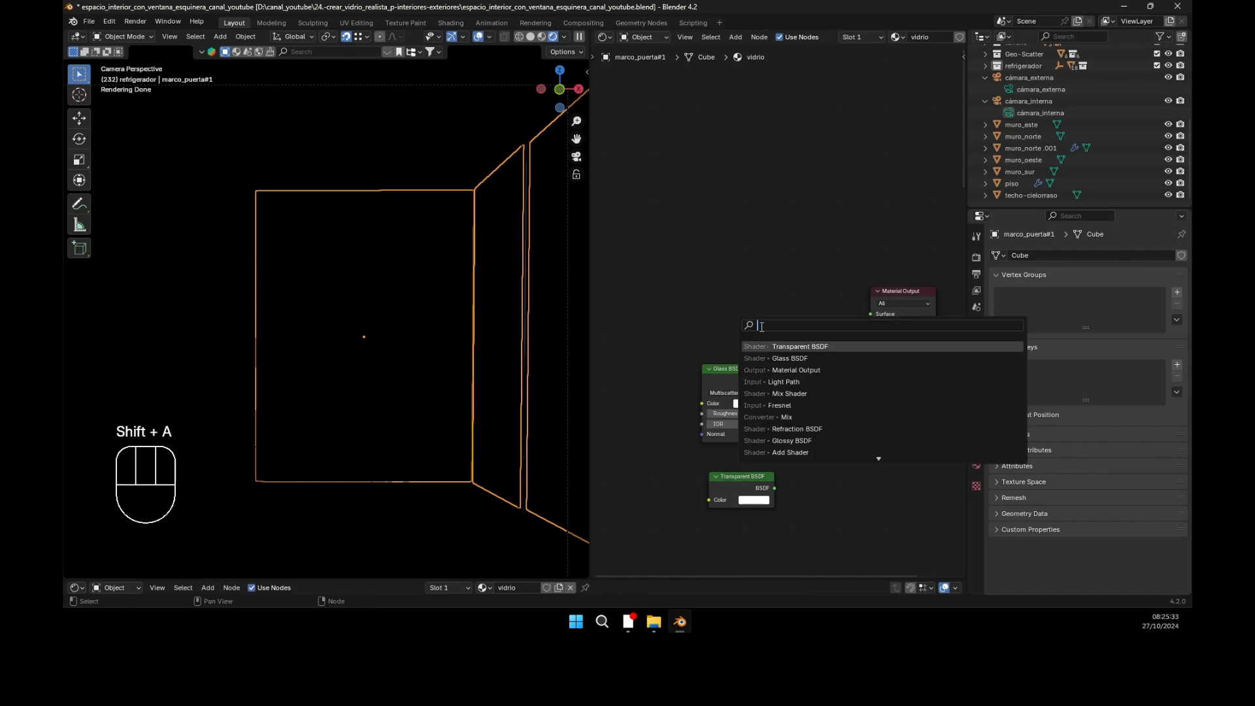
pyautogui.click(790, 393)
pyautogui.click(784, 304)
pyautogui.moveTo(755, 370); pyautogui.dragTo(741, 265)
pyautogui.moveTo(737, 480); pyautogui.dragTo(720, 361)
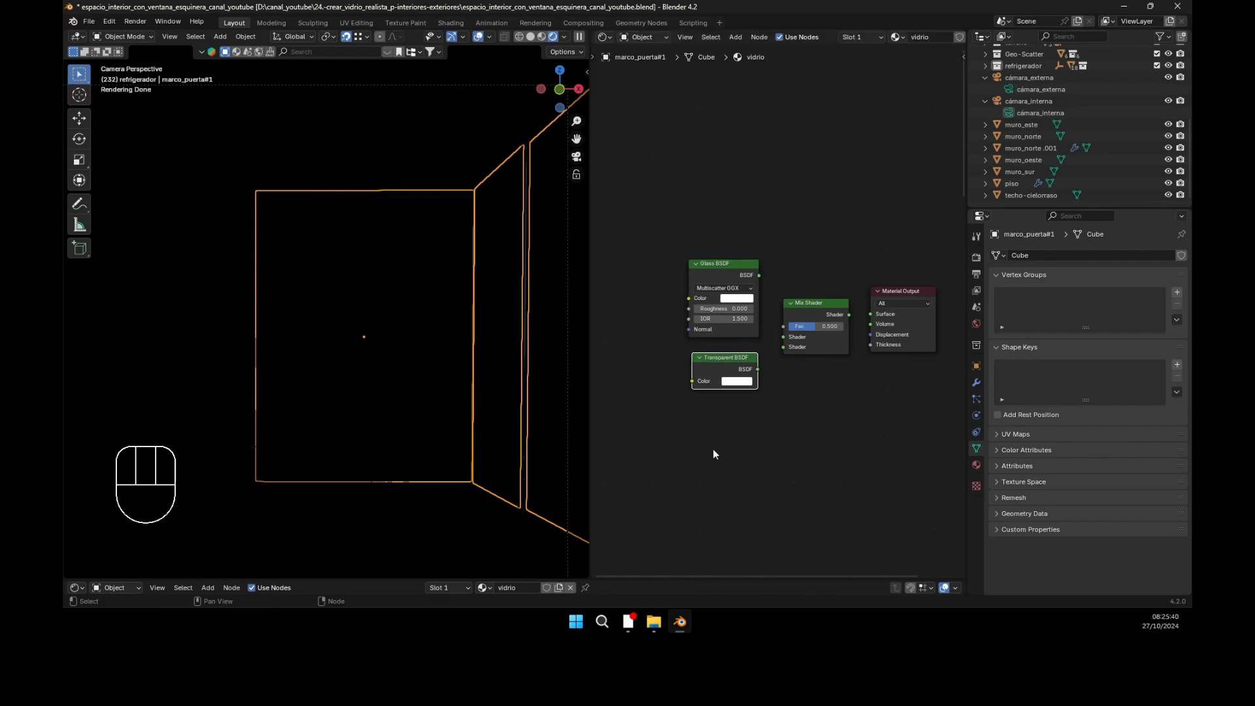
# Step: Add a Light Path node above the new Glass BSDF node
pyautogui.scroll(-2, 713, 452)
pyautogui.moveTo(726, 465); pyautogui.dragTo(739, 503, button='middle')
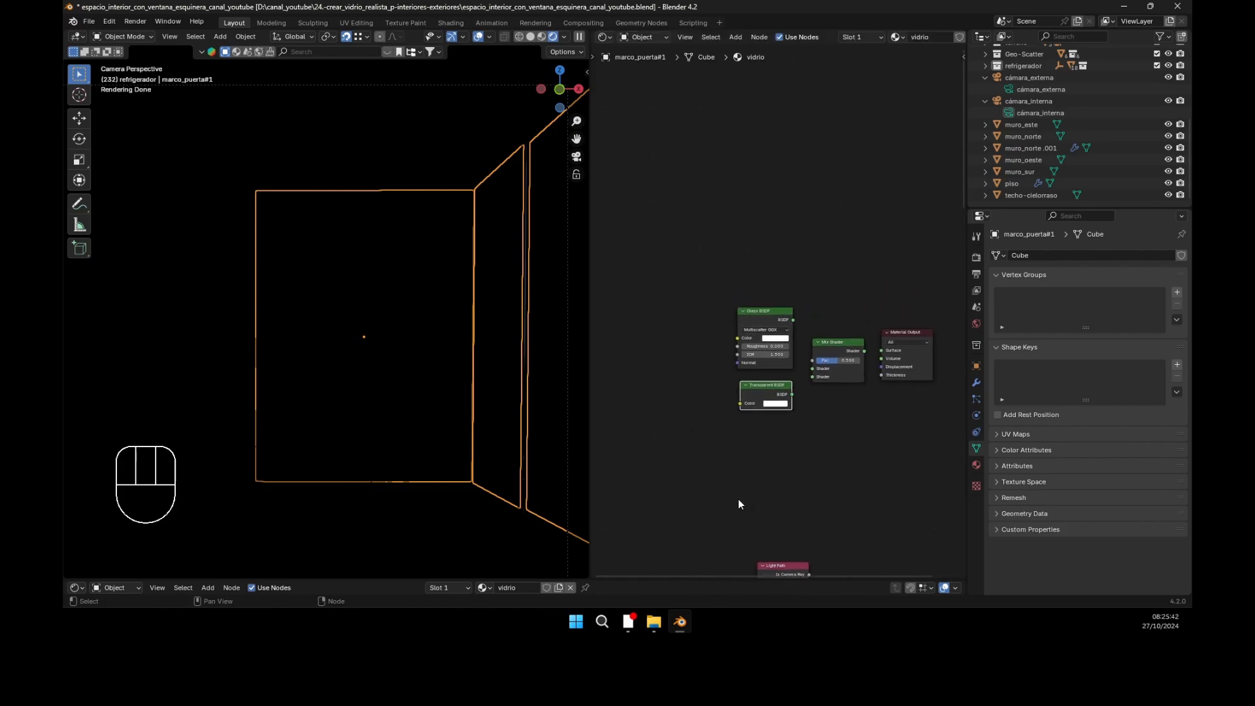
pyautogui.hotkey('shift', 'a')
pyautogui.click(708, 450)
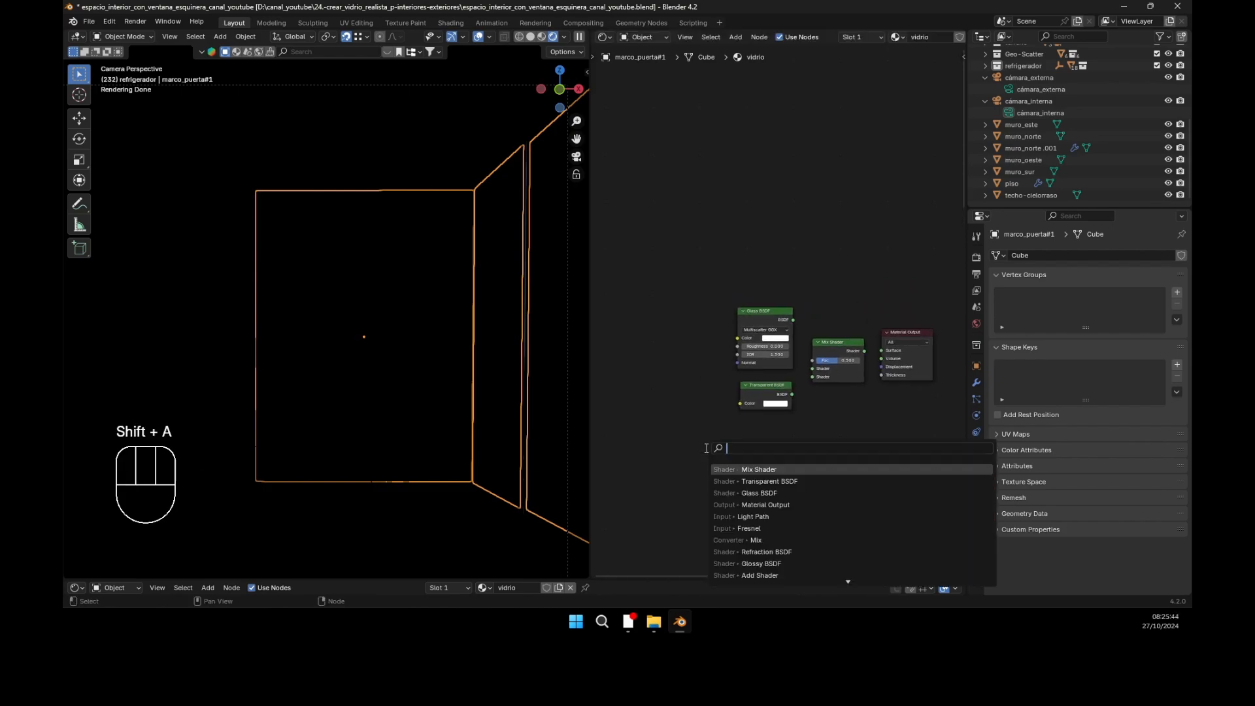
pyautogui.click(752, 516)
pyautogui.click(728, 172)
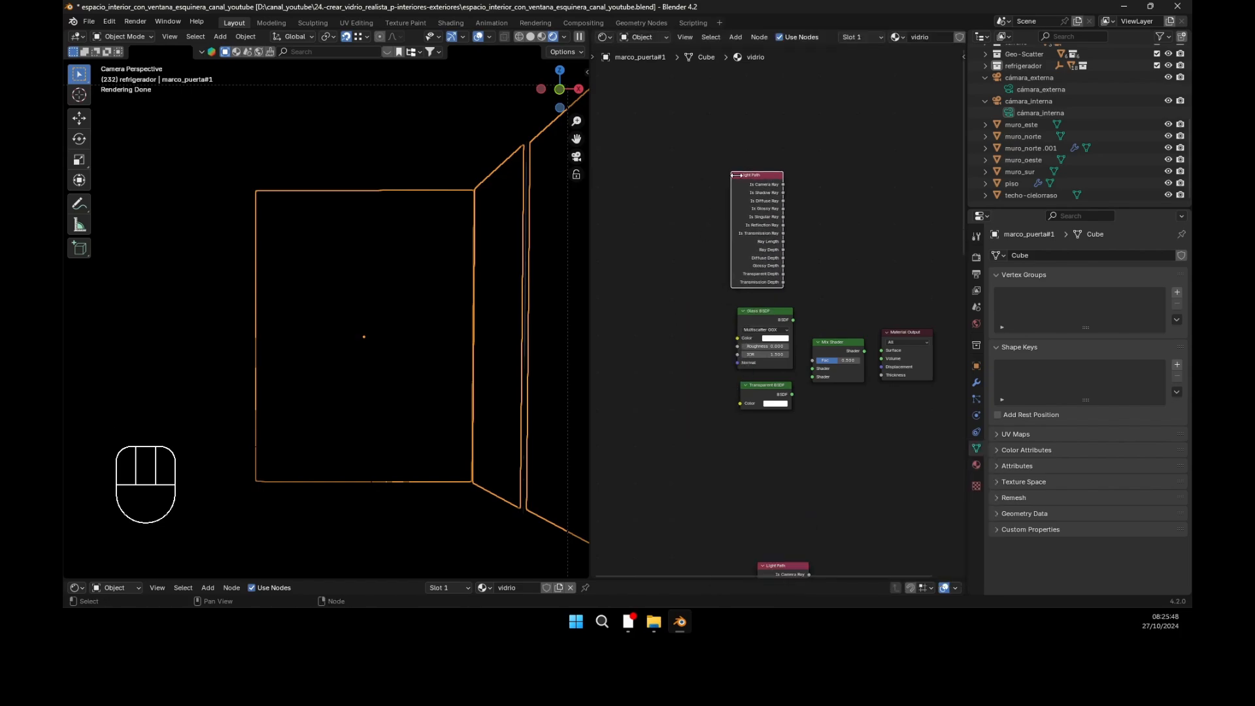
# Step: Examine how the earlier Light Path mix is wired and compare it with the outputs of the new Light Path node
pyautogui.moveTo(834, 304); pyautogui.dragTo(801, 149, button='middle')
pyautogui.moveTo(778, 451); pyautogui.dragTo(763, 500, button='middle')
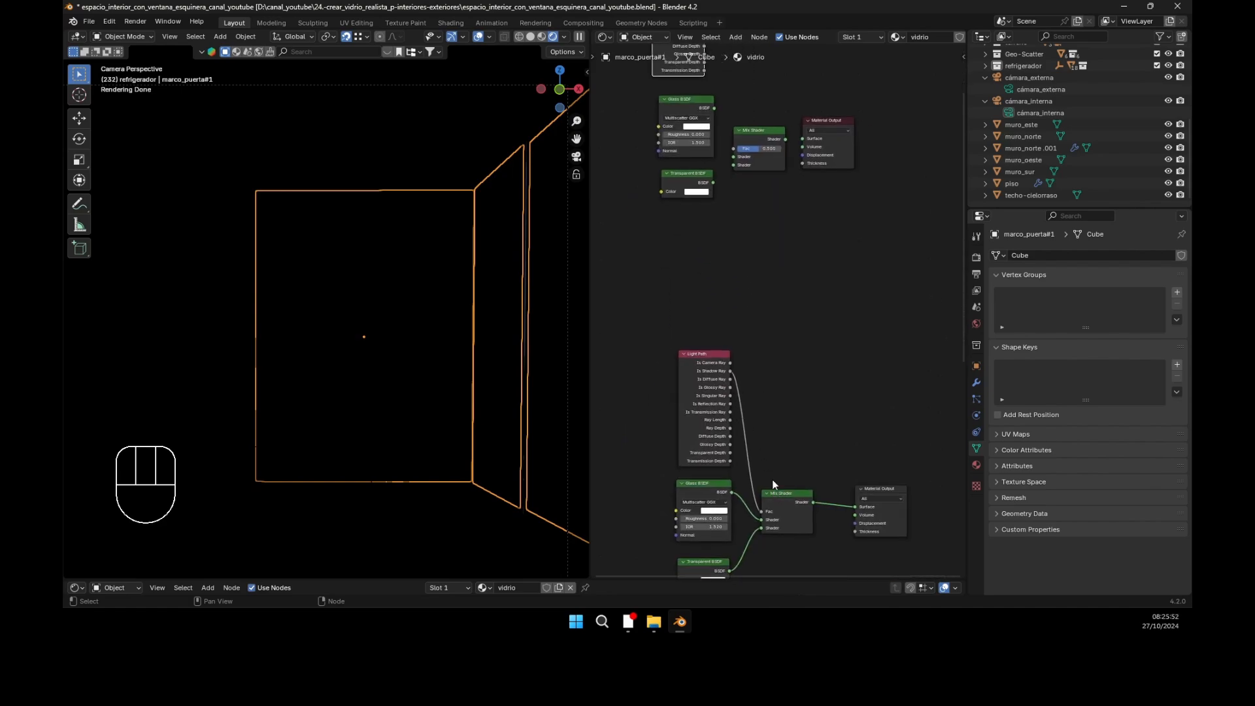
pyautogui.moveTo(791, 358); pyautogui.dragTo(788, 445, button='middle')
pyautogui.moveTo(785, 291); pyautogui.dragTo(786, 347, button='middle')
pyautogui.moveTo(758, 238); pyautogui.dragTo(763, 319, button='middle')
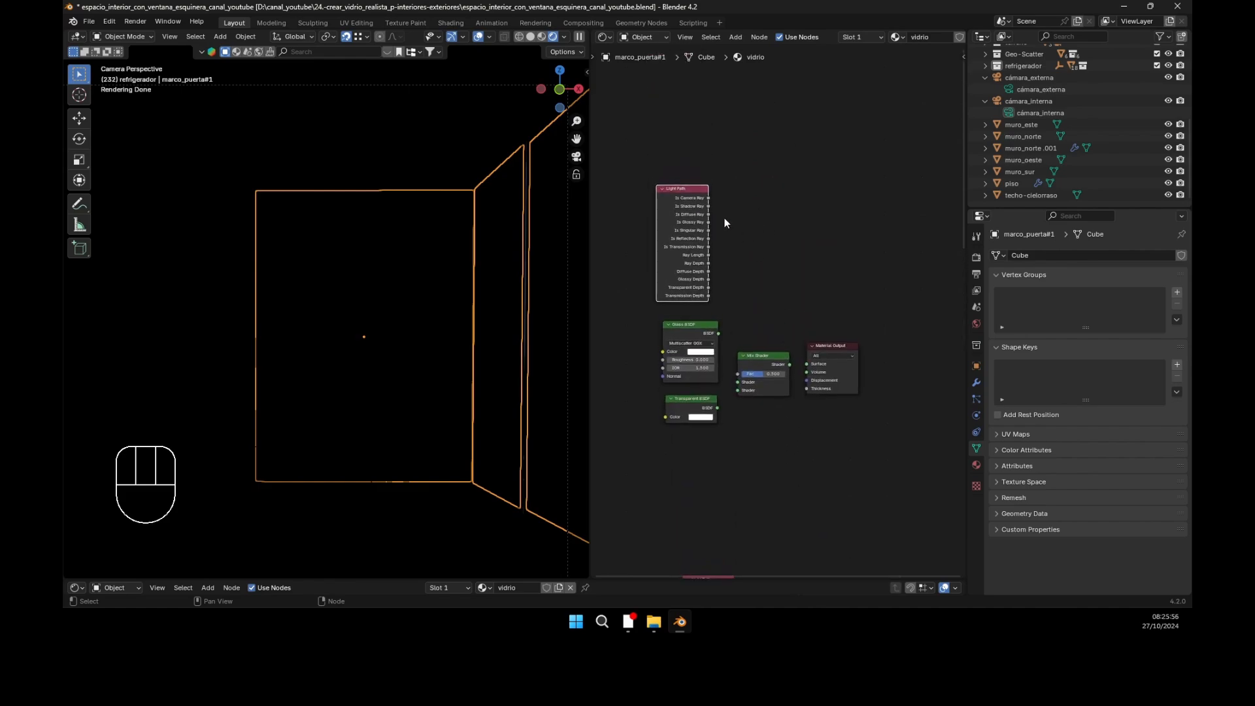
pyautogui.scroll(1, 722, 228)
pyautogui.scroll(2, 670, 190)
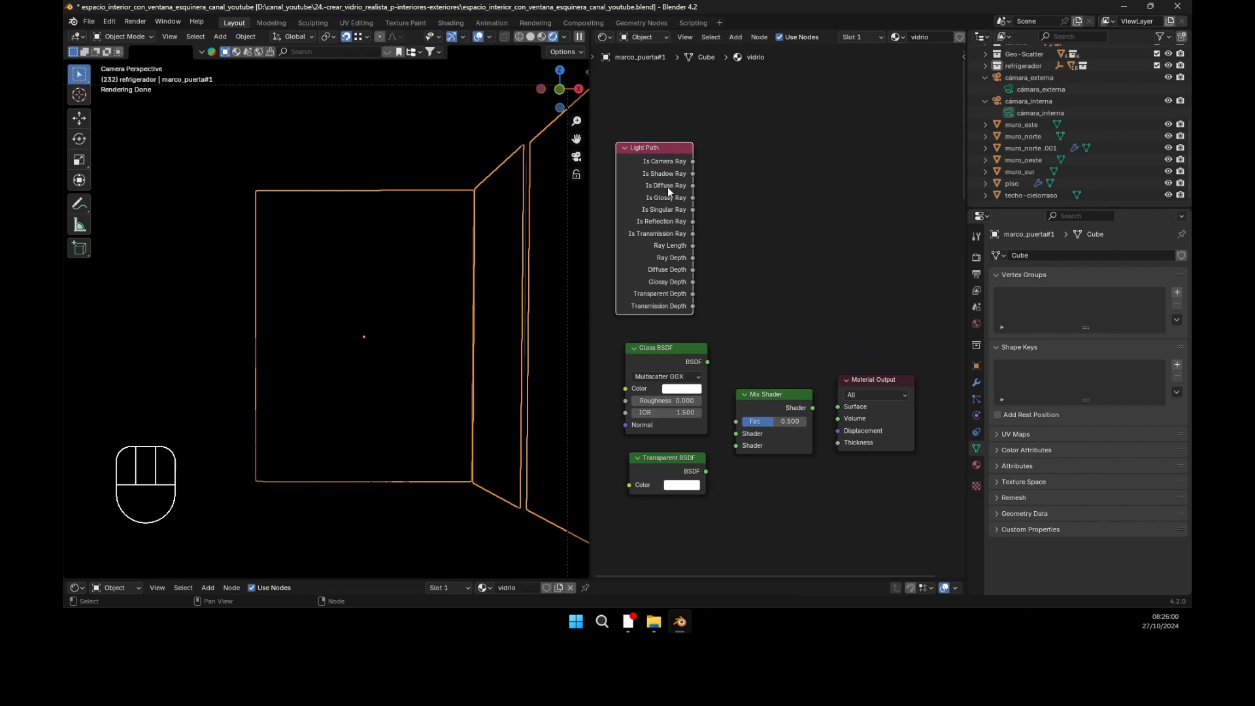
pyautogui.click(762, 237)
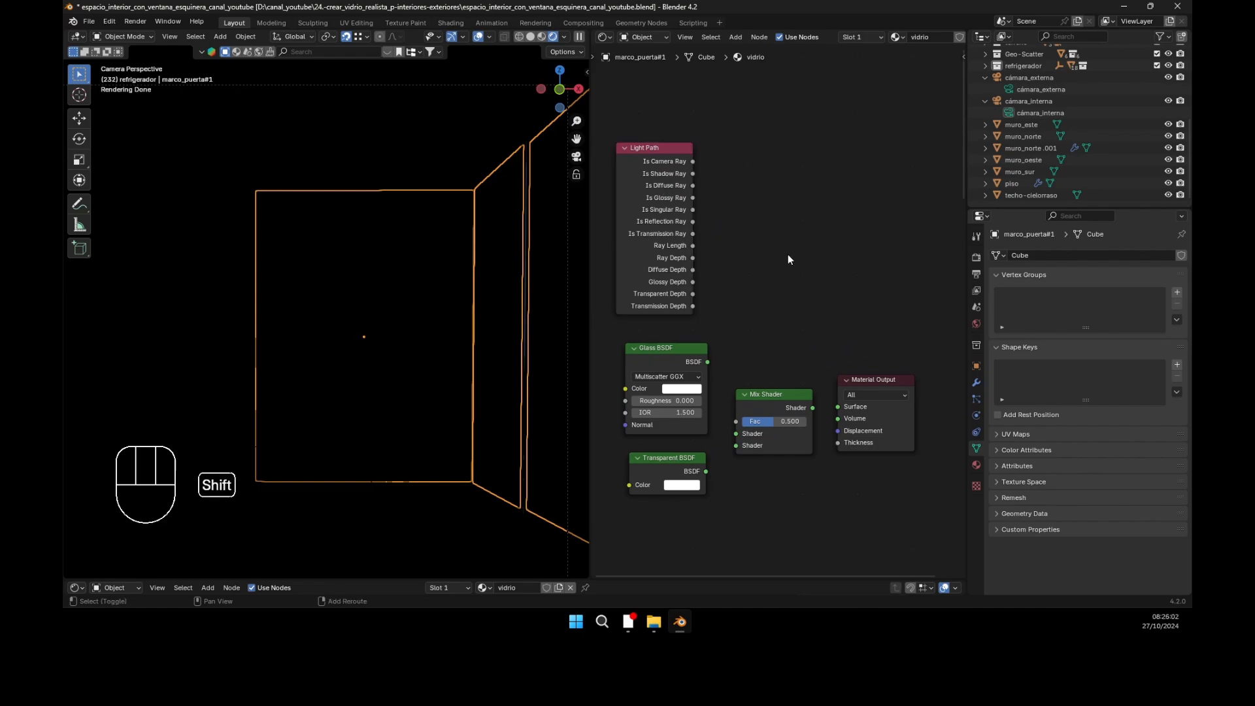
pyautogui.hotkey('shift', 'a')
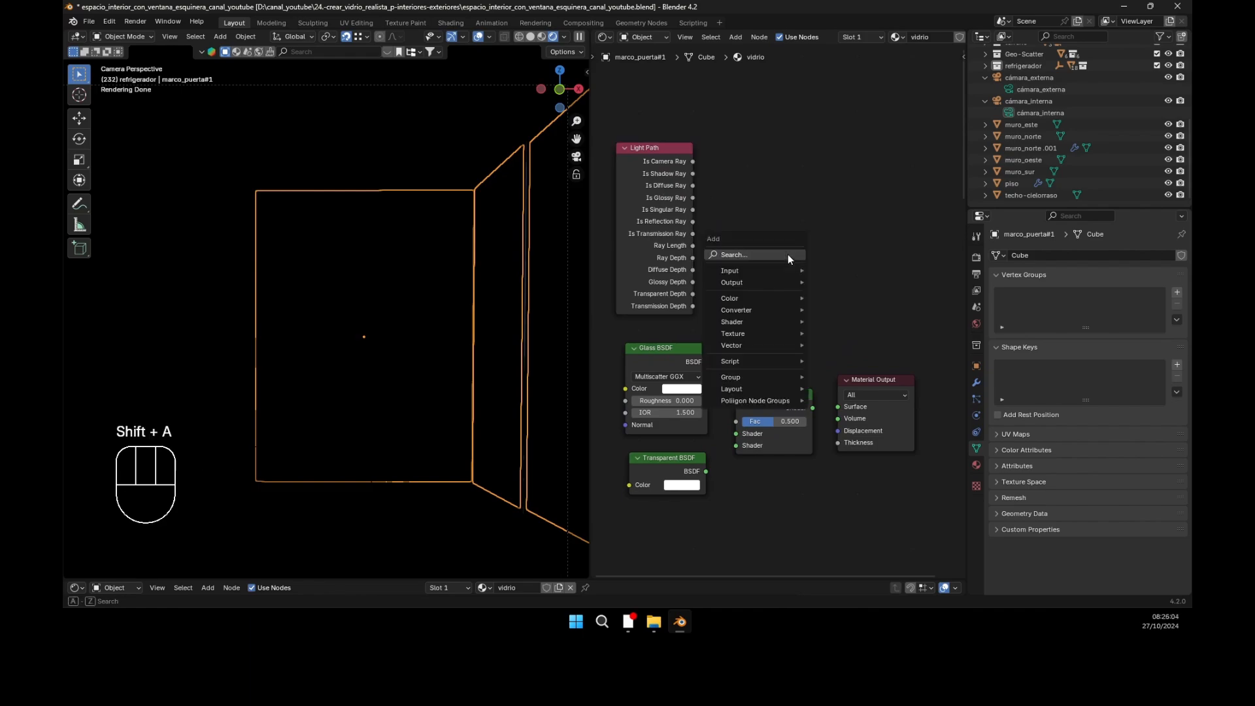
pyautogui.moveTo(772, 309)
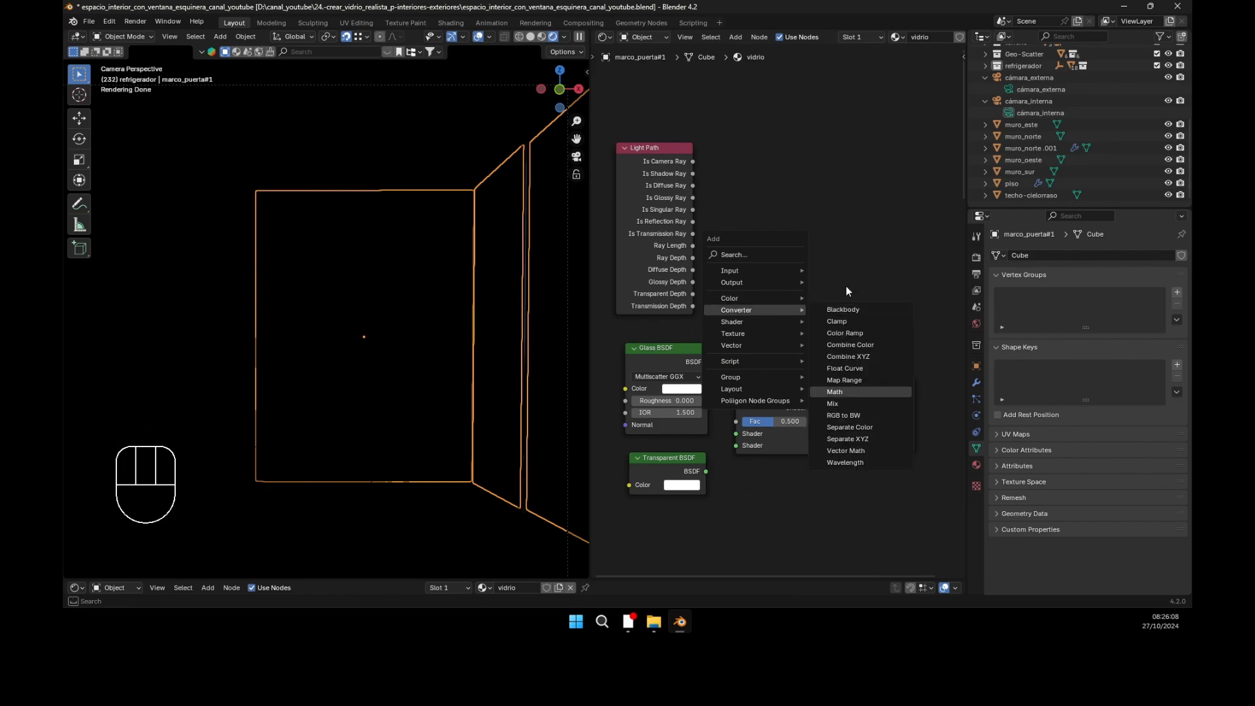
pyautogui.click(843, 391)
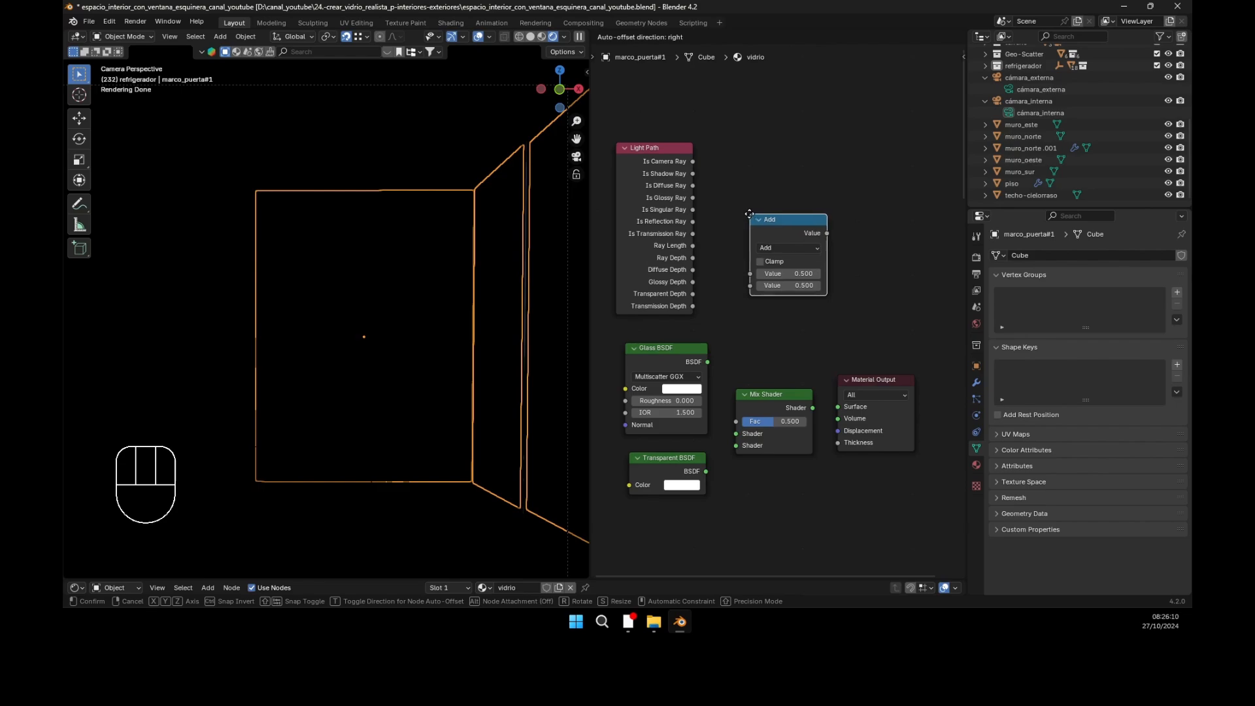
pyautogui.click(746, 215)
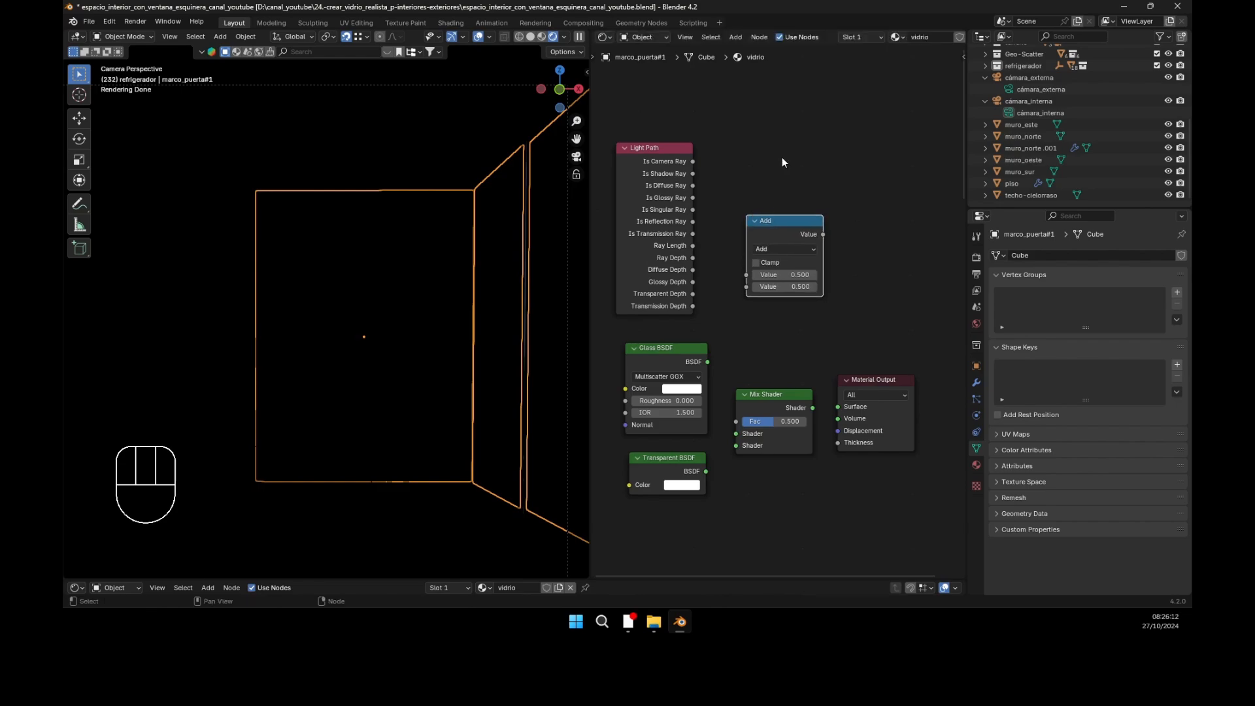
pyautogui.click(786, 221)
pyautogui.press('Delete')
# Step: Add a Math node with the Add operation to the right of the new Light Path node
pyautogui.hotkey('shift', 'a')
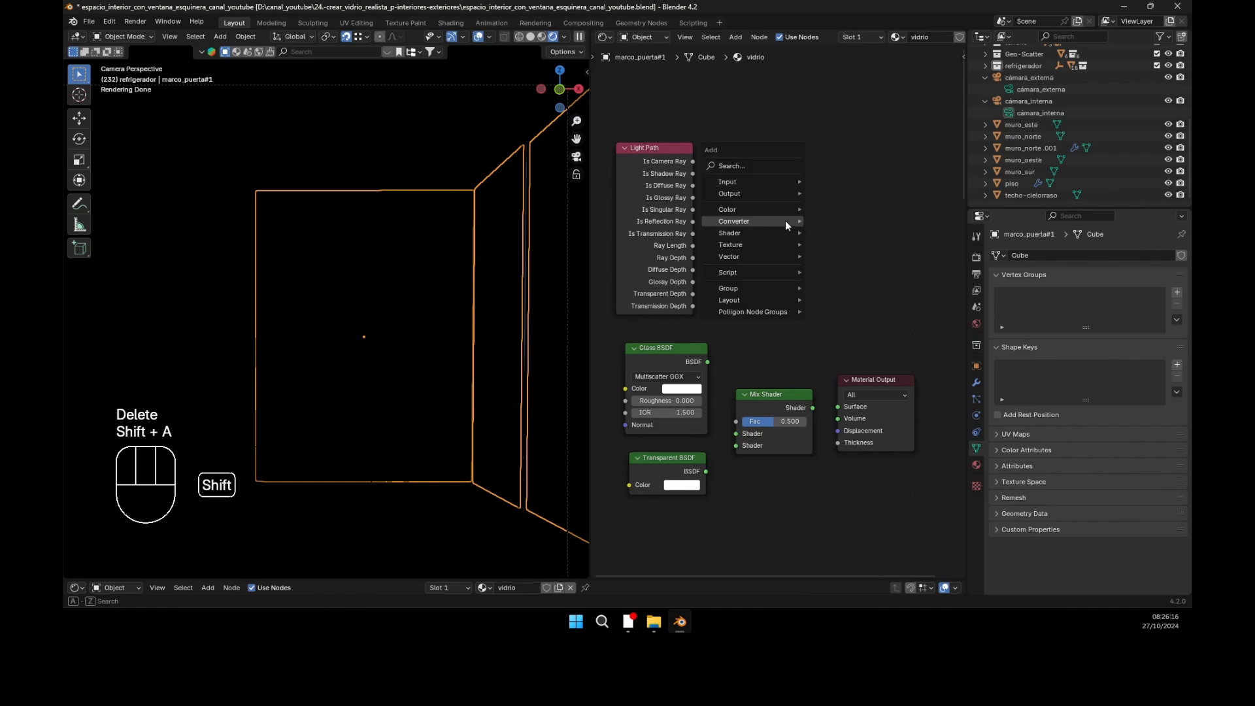
pyautogui.moveTo(786, 221)
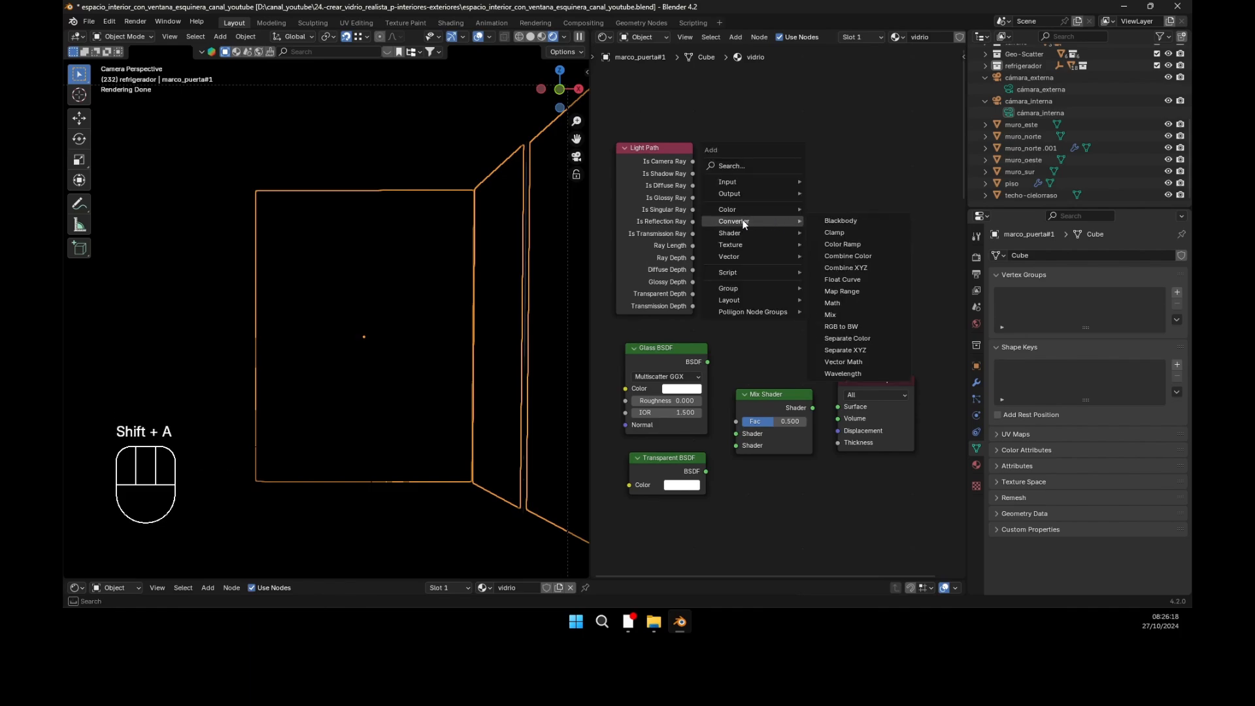
pyautogui.click(835, 304)
pyautogui.click(783, 231)
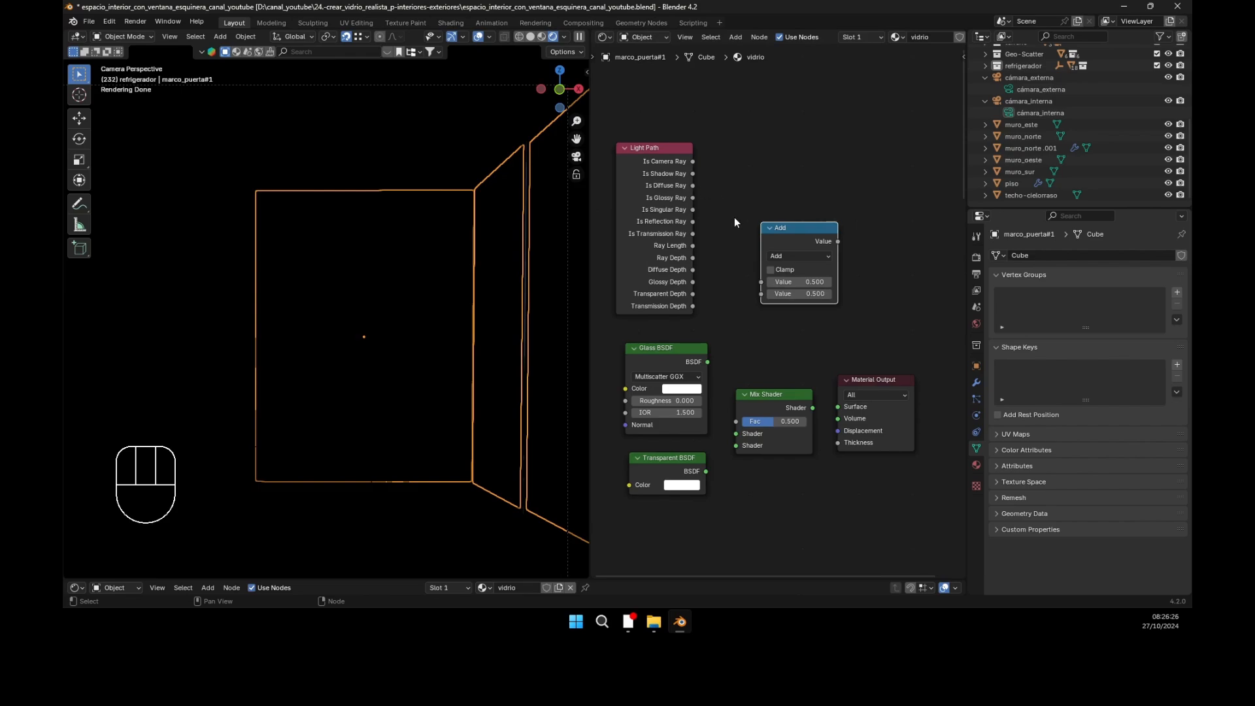
# Step: Shift the Light Path and Add nodes left, and connect Is Shadow Ray and Is Diffuse Ray to the Add node's two Value inputs
pyautogui.scroll(-1, 798, 176)
pyautogui.moveTo(798, 175); pyautogui.dragTo(834, 172, button='middle')
pyautogui.moveTo(703, 153); pyautogui.dragTo(634, 164)
pyautogui.moveTo(841, 229); pyautogui.dragTo(745, 209)
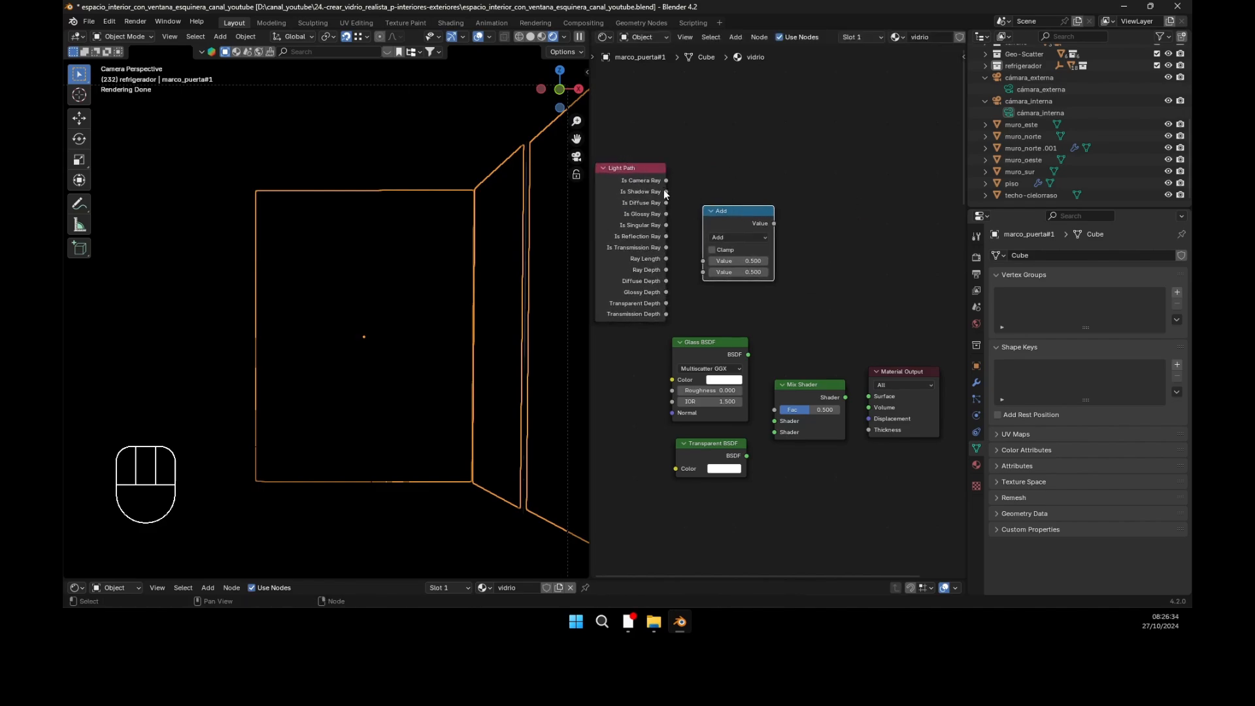
pyautogui.moveTo(666, 192); pyautogui.dragTo(702, 261)
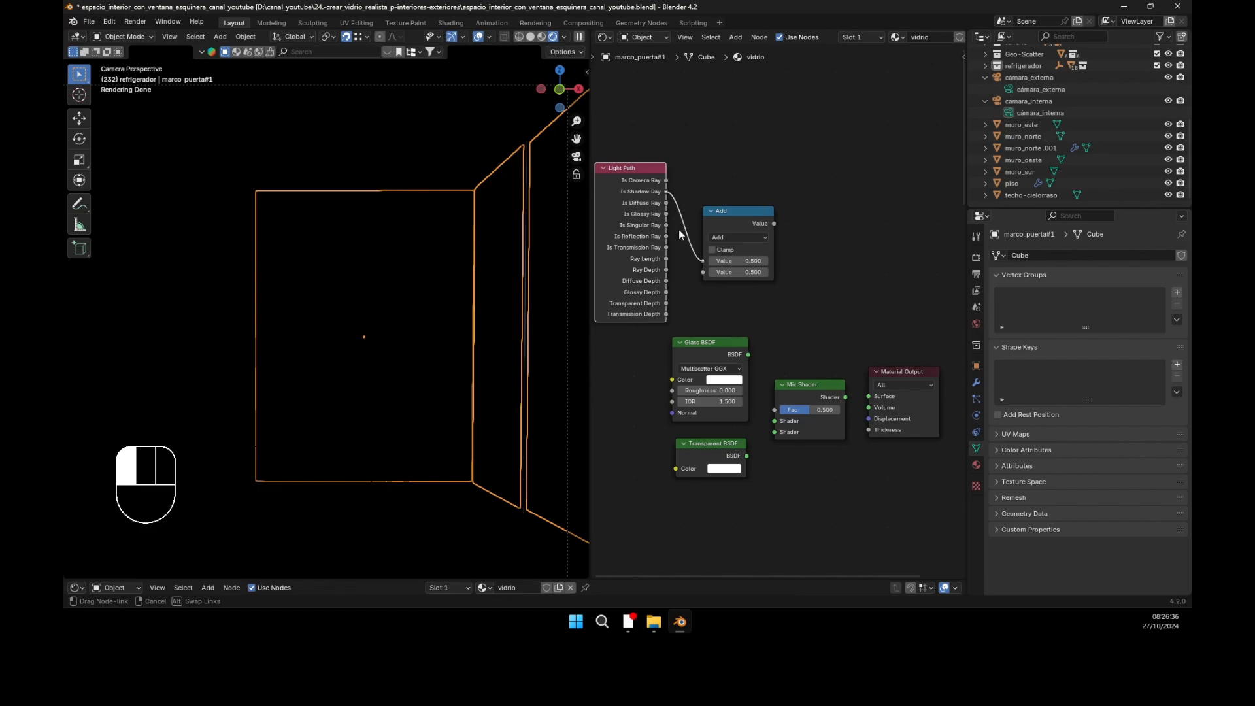
pyautogui.moveTo(666, 204); pyautogui.dragTo(702, 272)
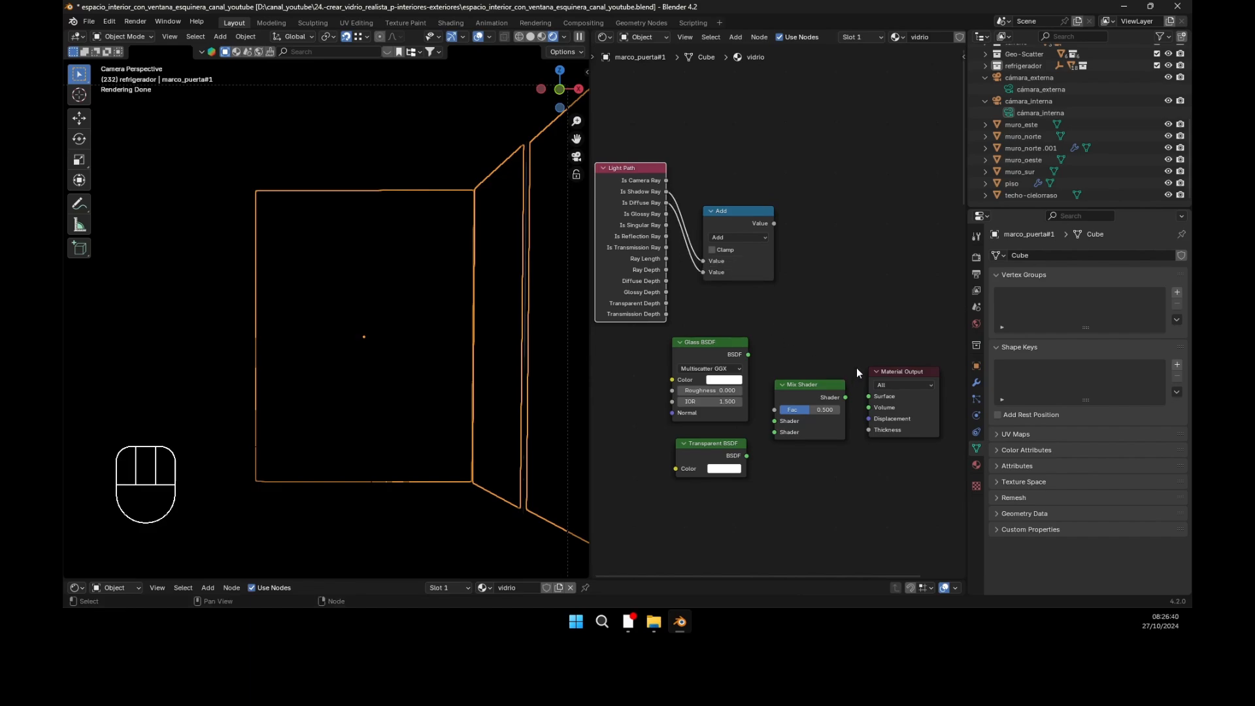
# Step: Wire Add into the Mix Shader's Fac, Glass and Transparent BSDF into its Shader inputs, and the mix into the Material Output's Surface
pyautogui.moveTo(896, 371); pyautogui.dragTo(904, 349)
pyautogui.moveTo(831, 360); pyautogui.dragTo(847, 329)
pyautogui.moveTo(774, 223); pyautogui.dragTo(798, 385)
pyautogui.moveTo(746, 456); pyautogui.dragTo(796, 396)
pyautogui.moveTo(868, 362); pyautogui.dragTo(877, 374)
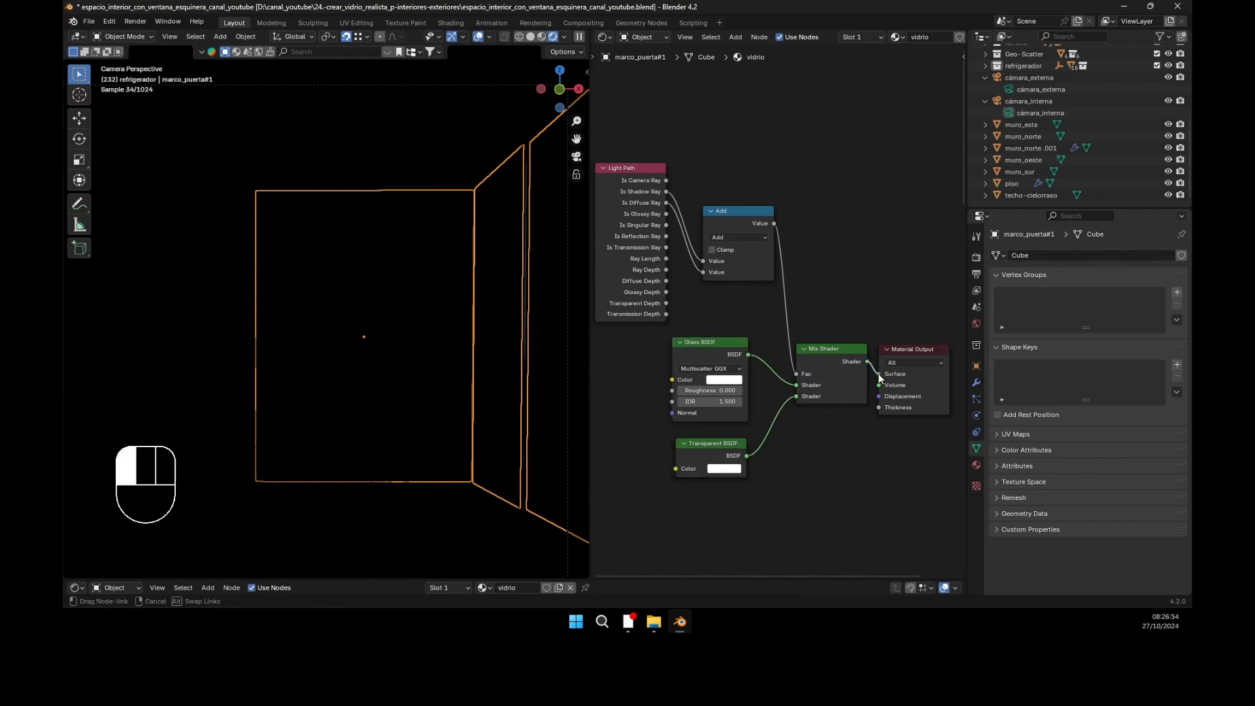
pyautogui.moveTo(900, 248); pyautogui.dragTo(900, 247)
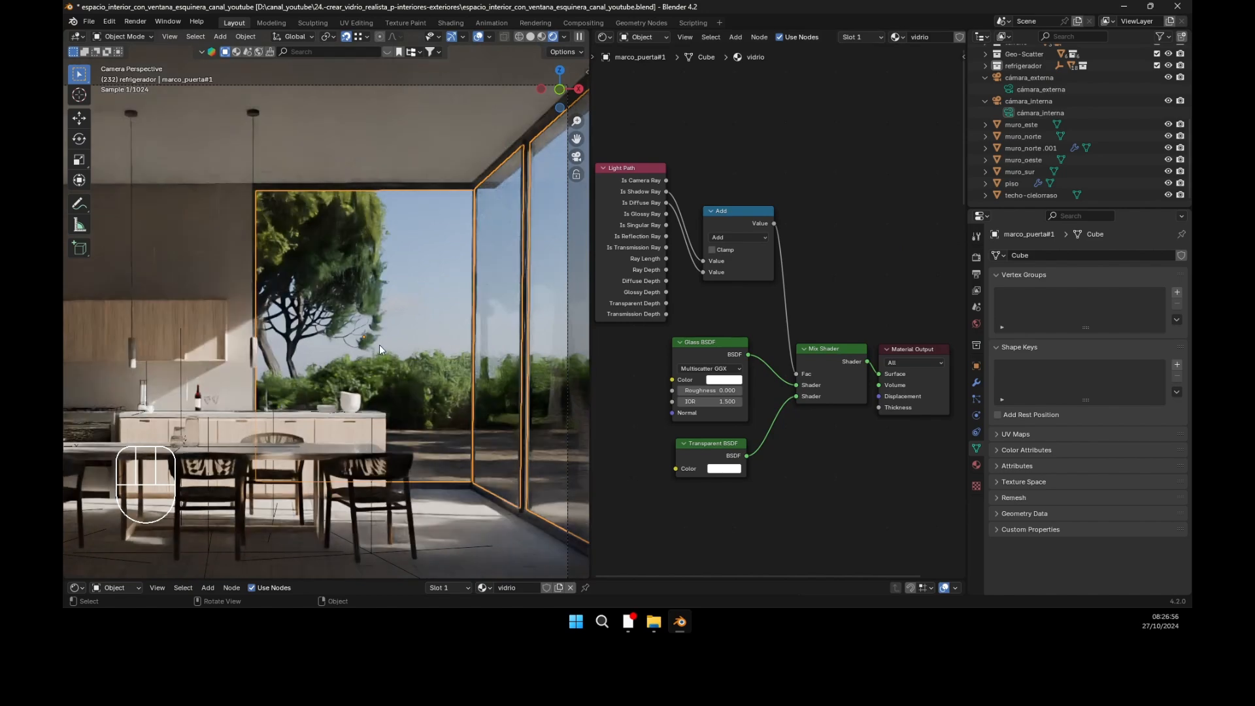
# Step: Activate the plain Glass BSDF setup's Material Output to compare the interior lighting with the new shadow-and-diffuse-ray mix
pyautogui.scroll(-2, 843, 195)
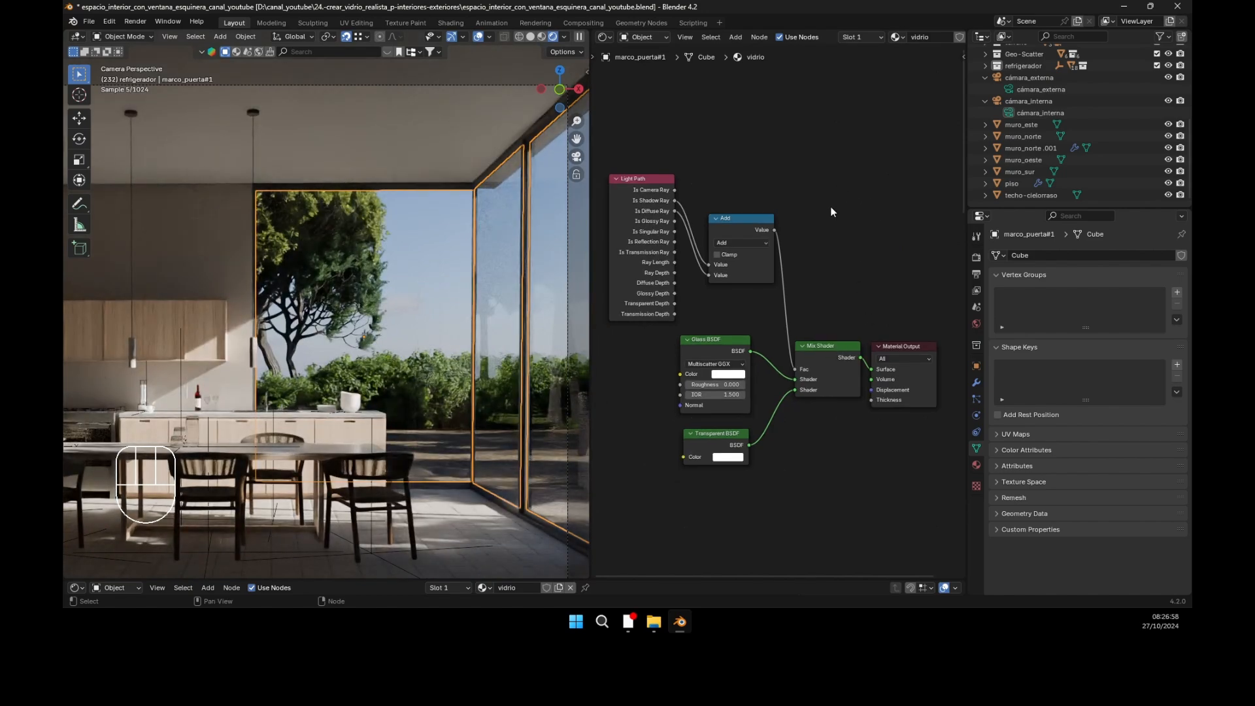
pyautogui.moveTo(846, 262); pyautogui.dragTo(838, 126, button='middle')
pyautogui.moveTo(825, 371); pyautogui.dragTo(815, 215, button='middle')
pyautogui.moveTo(829, 477); pyautogui.dragTo(796, 306, button='middle')
pyautogui.moveTo(788, 461); pyautogui.dragTo(796, 295, button='middle')
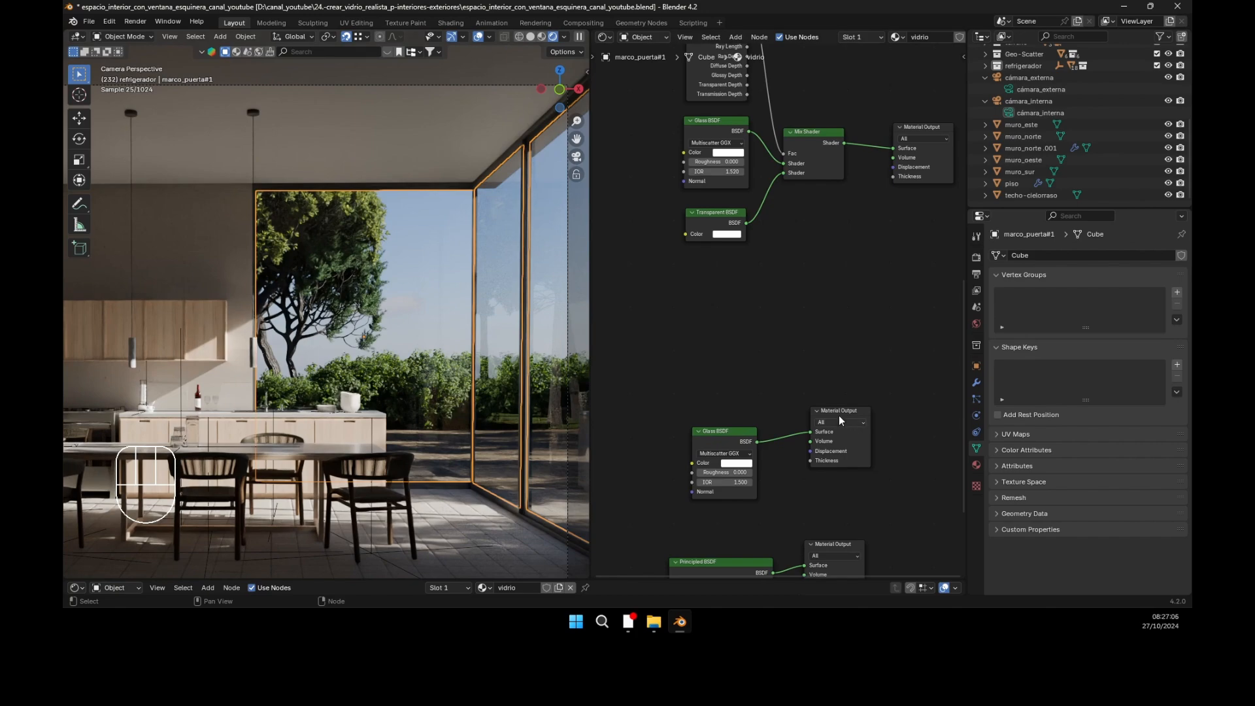
pyautogui.click(842, 415)
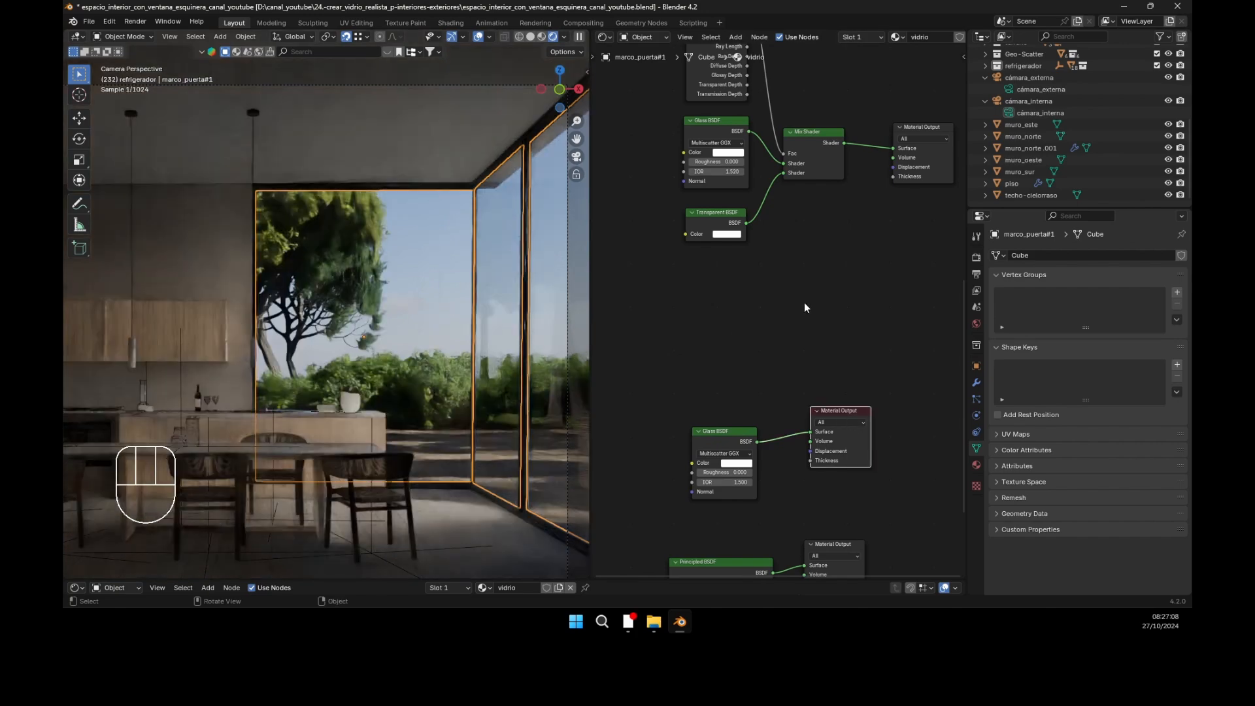
# Step: Activate the Material Output of the shadow-and-diffuse-ray mix to view the interior lighting with that glass setup
pyautogui.moveTo(875, 291); pyautogui.dragTo(834, 481, button='middle')
pyautogui.moveTo(802, 196); pyautogui.dragTo(784, 554, button='middle')
pyautogui.moveTo(841, 291); pyautogui.dragTo(842, 312, button='middle')
pyautogui.click(843, 250)
pyautogui.moveTo(812, 139); pyautogui.dragTo(890, 166, button='middle')
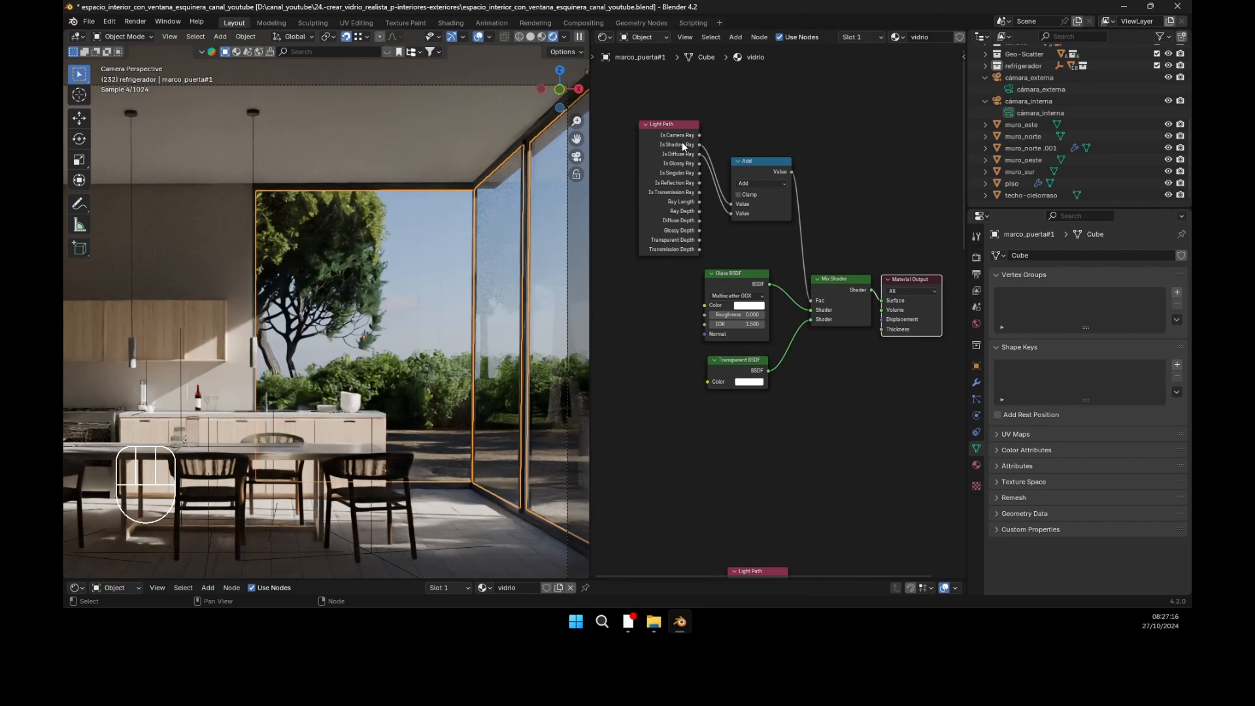
# Step: Compare the interior lighting by activating the shadow-ray-only mix's Material Output and returning to the shadow-and-diffuse-ray one
pyautogui.moveTo(814, 386); pyautogui.dragTo(814, 150, button='middle')
pyautogui.moveTo(812, 272); pyautogui.dragTo(736, 219, button='middle')
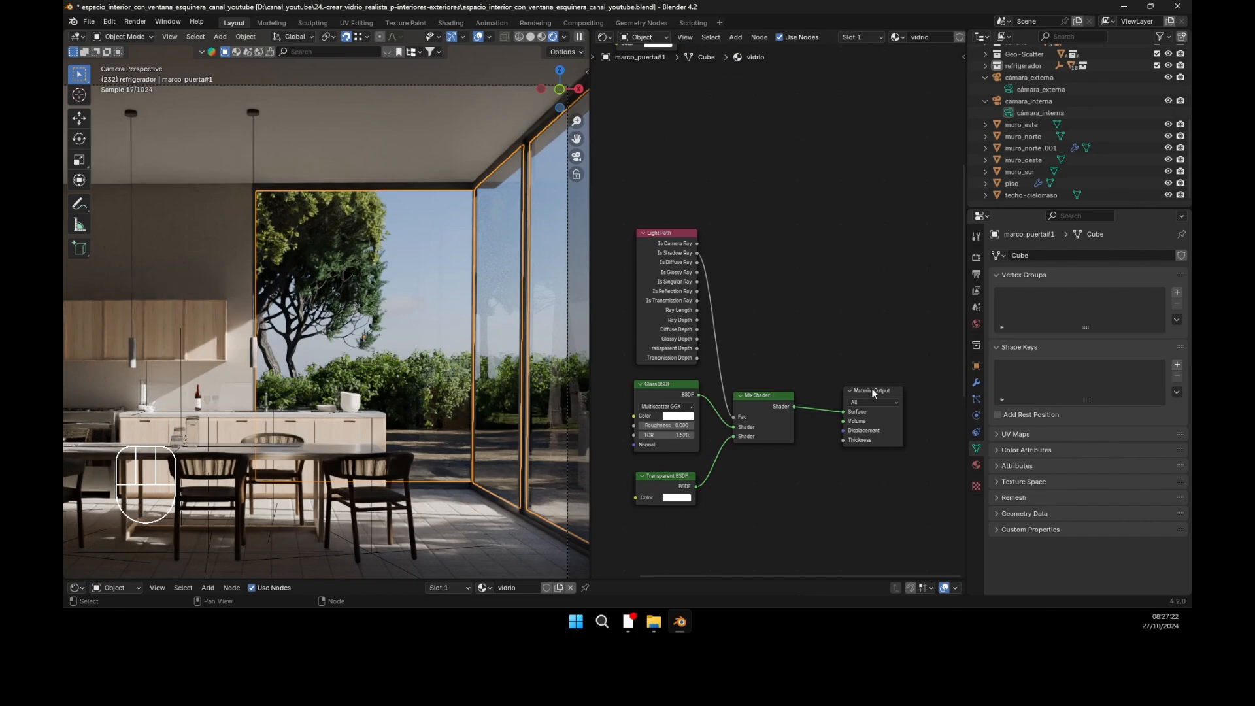
pyautogui.click(873, 392)
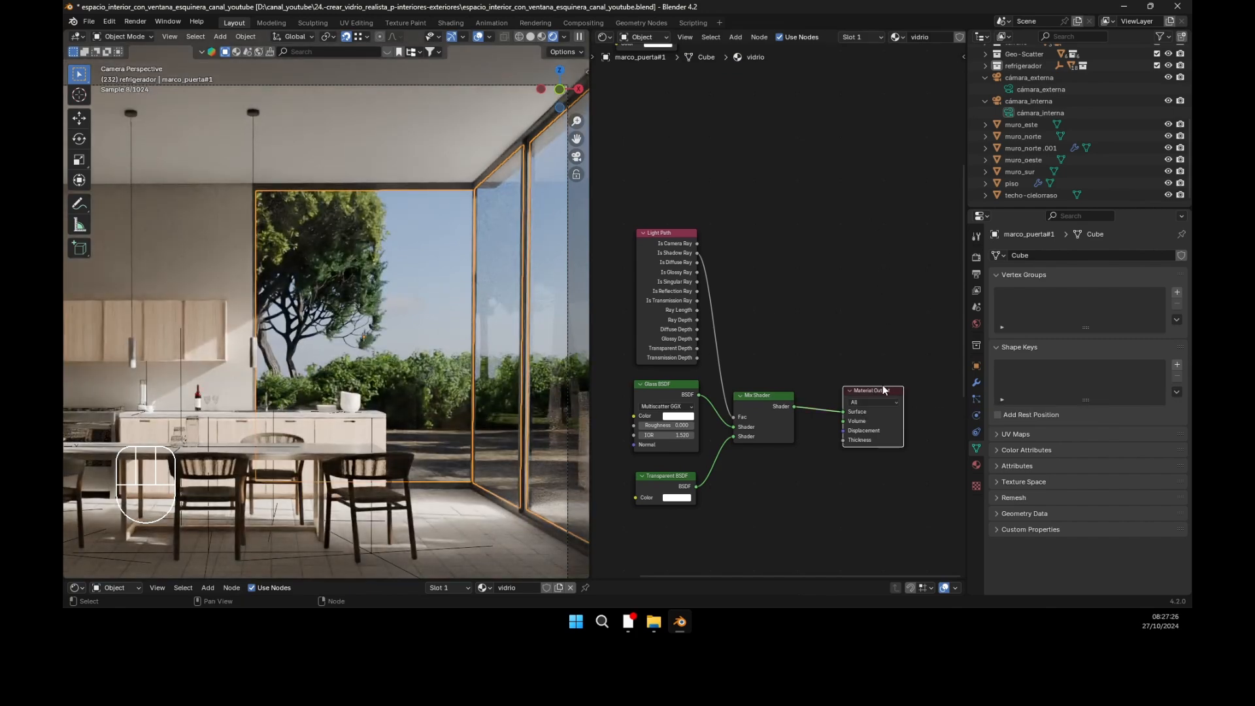
pyautogui.moveTo(850, 217); pyautogui.dragTo(909, 526, button='middle')
pyautogui.click(869, 246)
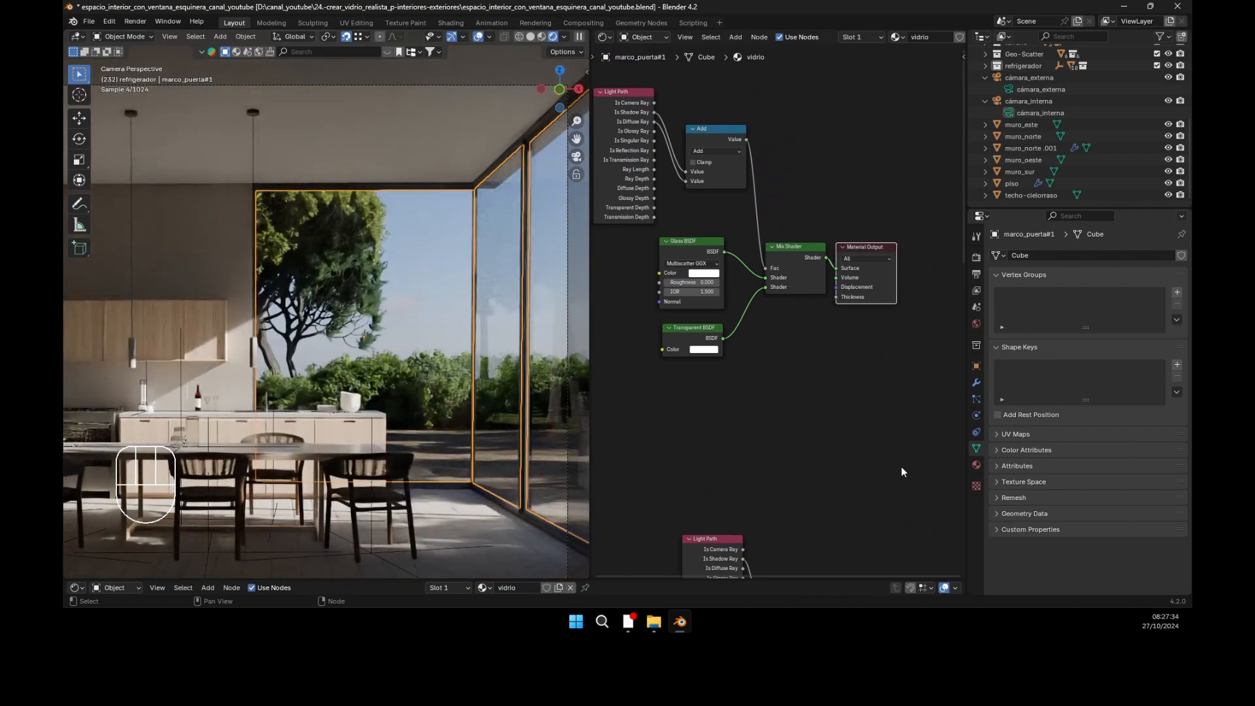
# Step: Select all nodes of the shadow-and-diffuse-ray setup and move them down, closer to the shadow-ray-only setup
pyautogui.moveTo(903, 471); pyautogui.dragTo(896, 430, button='middle')
pyautogui.scroll(-1, 833, 353)
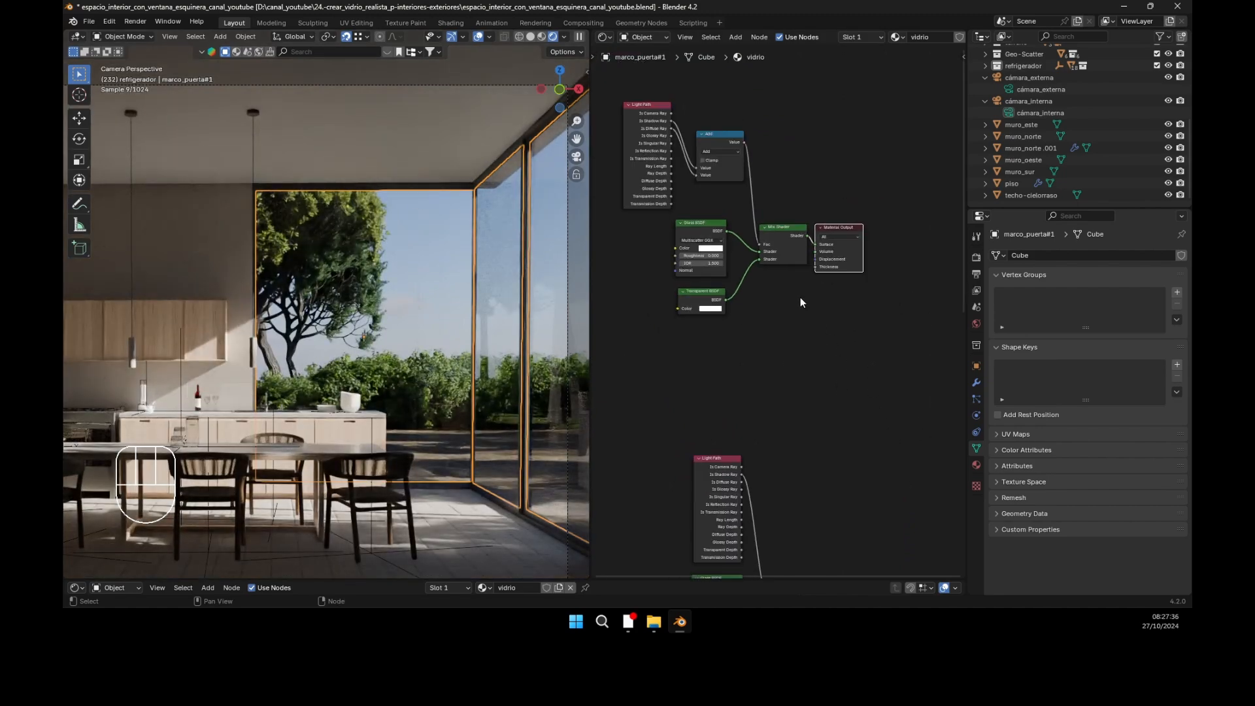
pyautogui.moveTo(612, 87); pyautogui.dragTo(897, 363)
pyautogui.press('g')
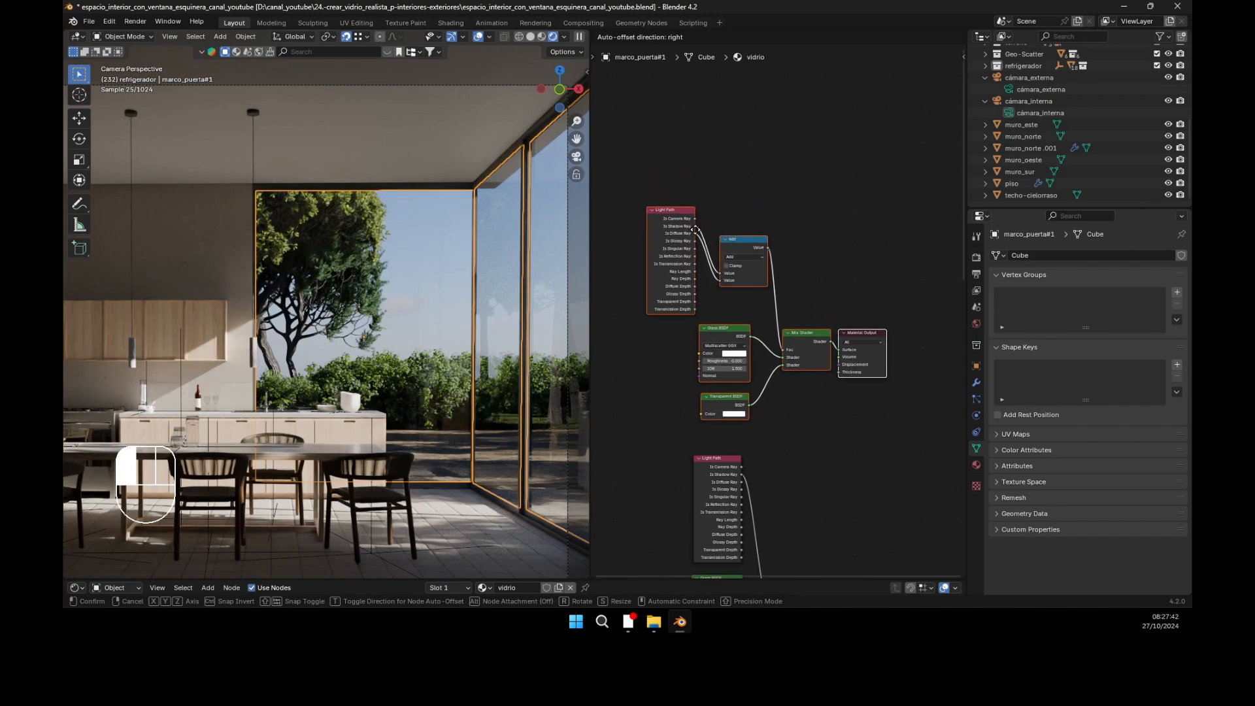
pyautogui.click(695, 241)
pyautogui.moveTo(908, 382); pyautogui.dragTo(887, 253, button='middle')
# Step: Alternate the active Material Output between the two neighbouring Light Path mixes, ending on the shadow-ray-only mix, to compare the interior brightness
pyautogui.click(855, 455)
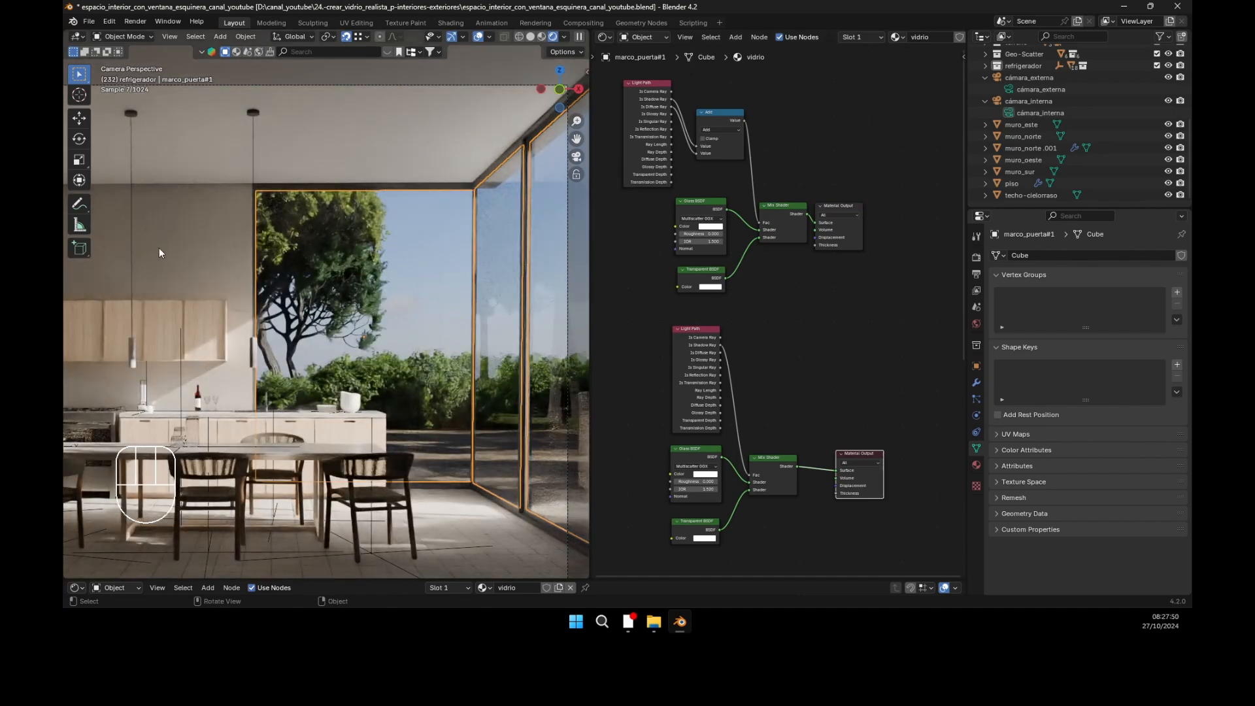
pyautogui.click(852, 205)
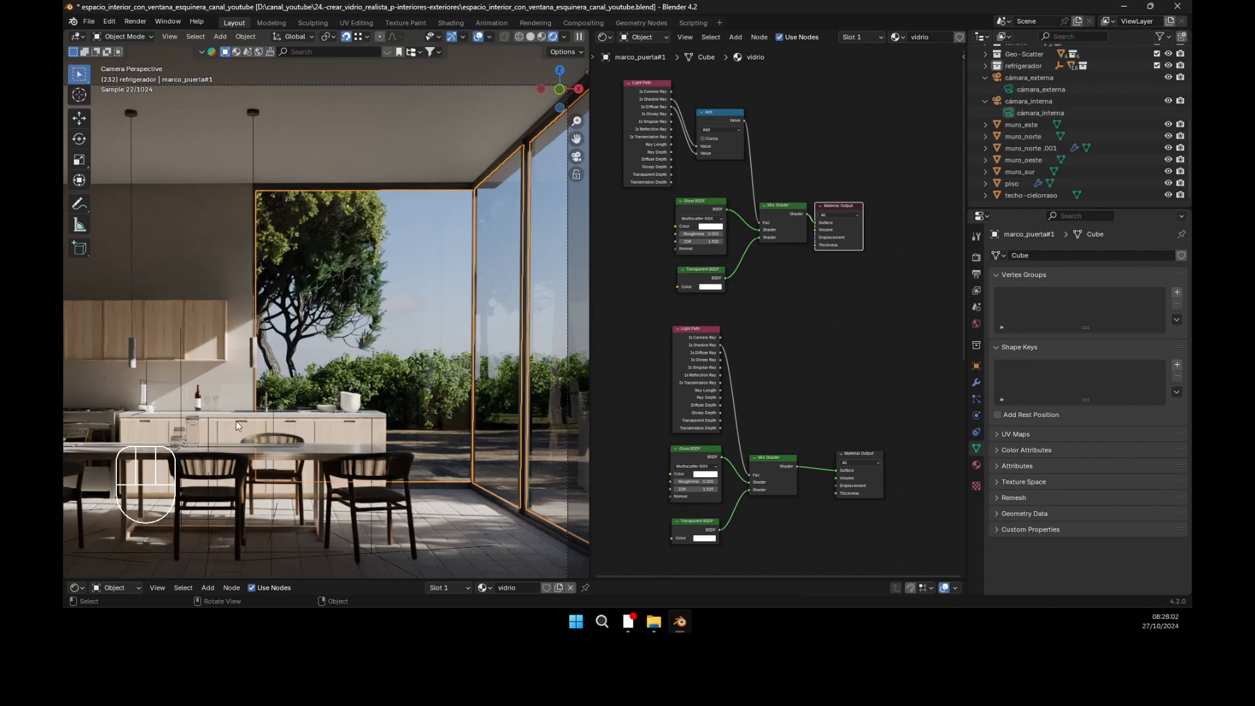
pyautogui.click(866, 449)
pyautogui.click(857, 452)
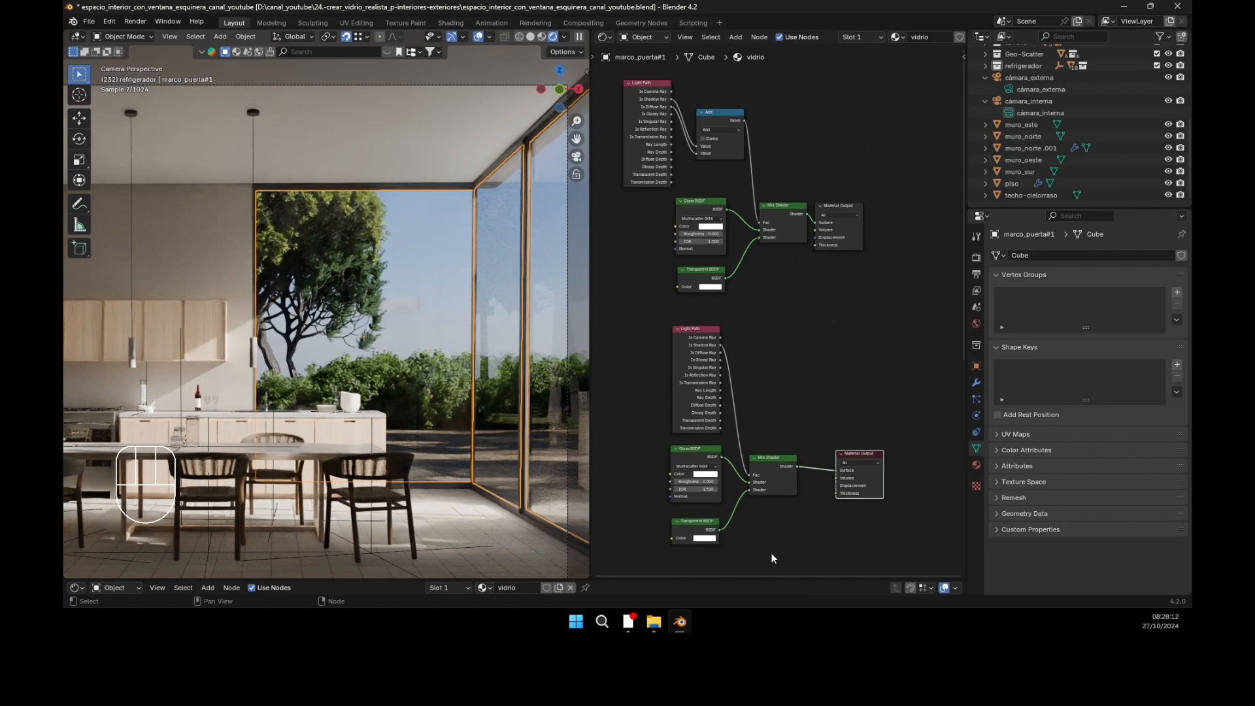
pyautogui.moveTo(768, 324); pyautogui.dragTo(779, 341, button='middle')
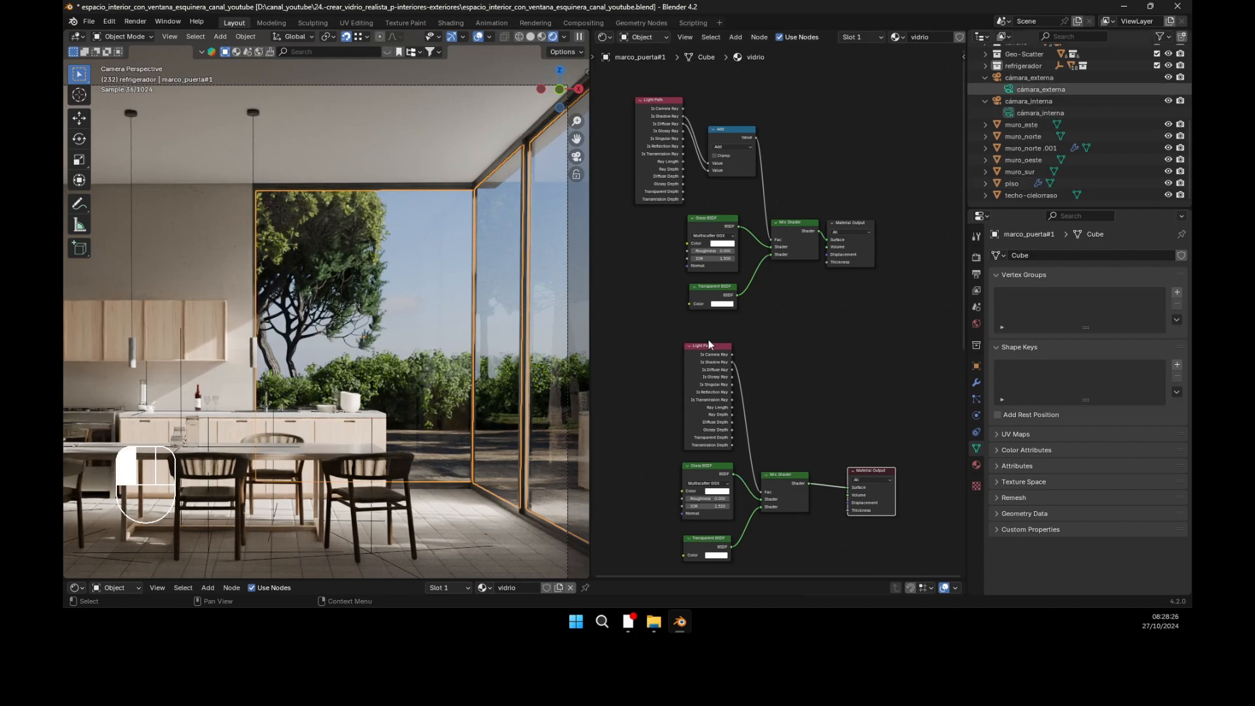
# Step: View the scene through câmara_externa, frame the glazed facade and select the window glass to show its vidrio nodes
pyautogui.click(1041, 89)
pyautogui.press('ctrl+KP_0')
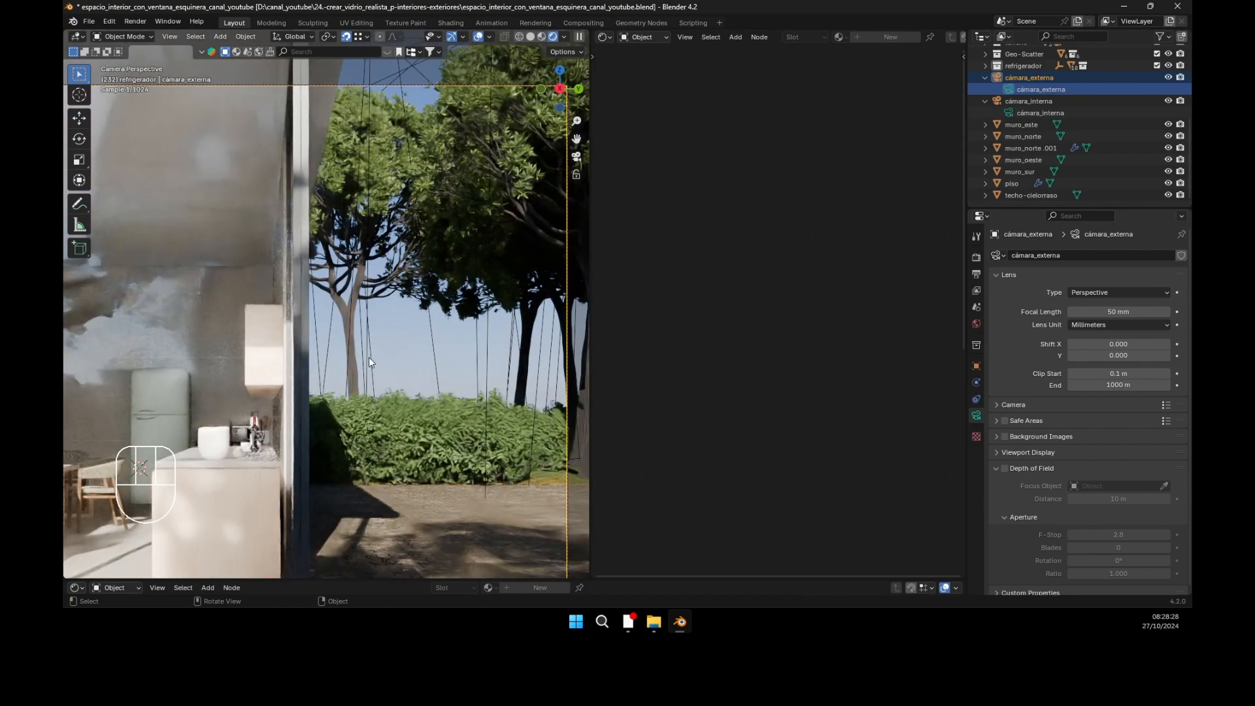
pyautogui.scroll(-3, 431, 357)
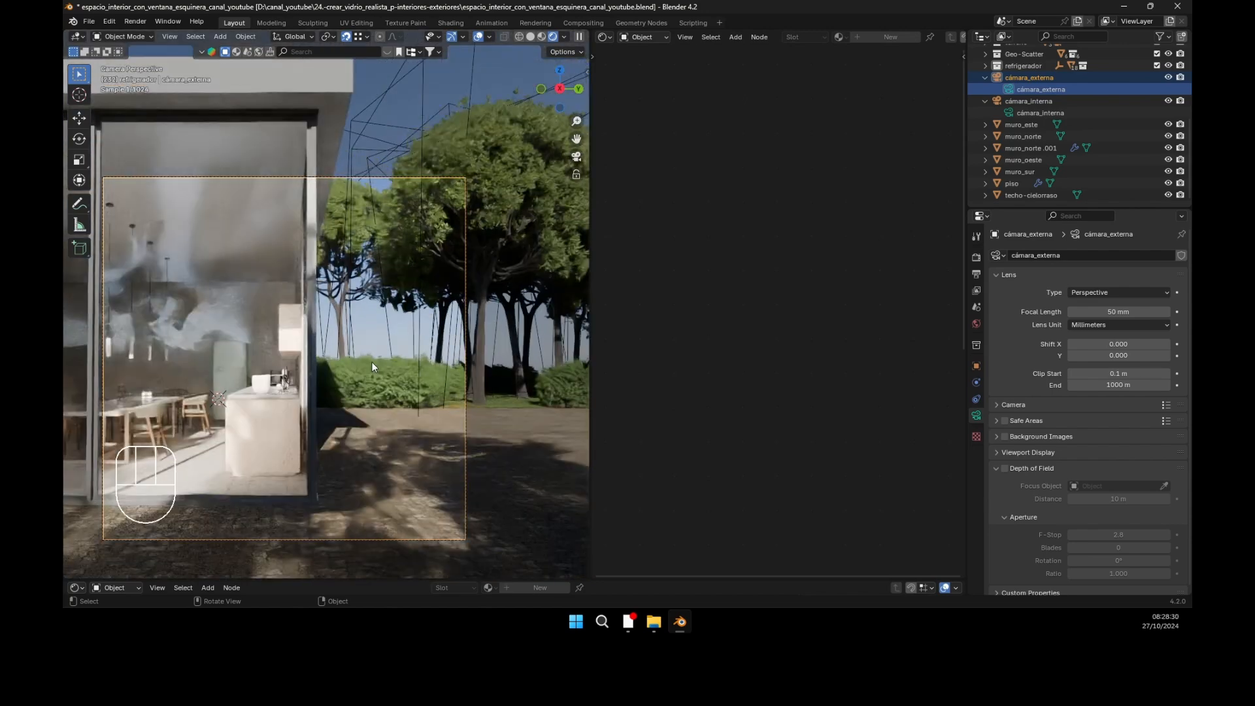
pyautogui.keyDown('shift'); pyautogui.moveTo(375, 359); pyautogui.dragTo(496, 382, button='middle'); pyautogui.keyUp('shift')
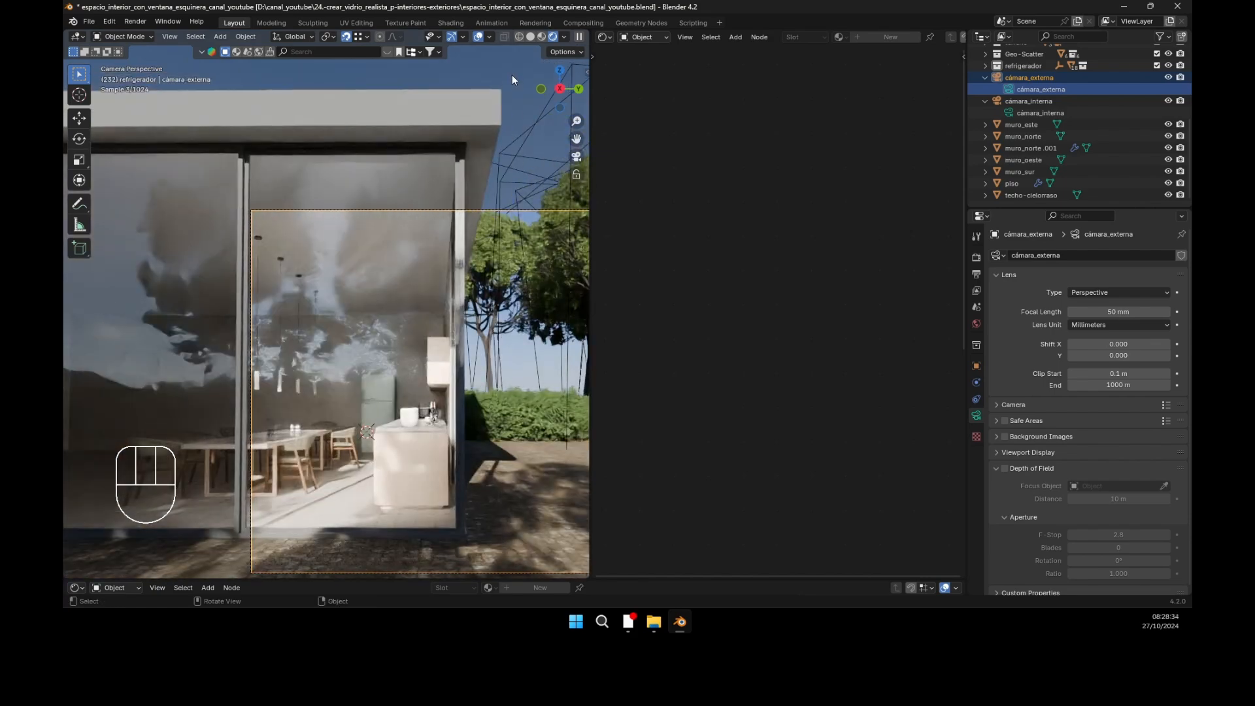
pyautogui.click(434, 248)
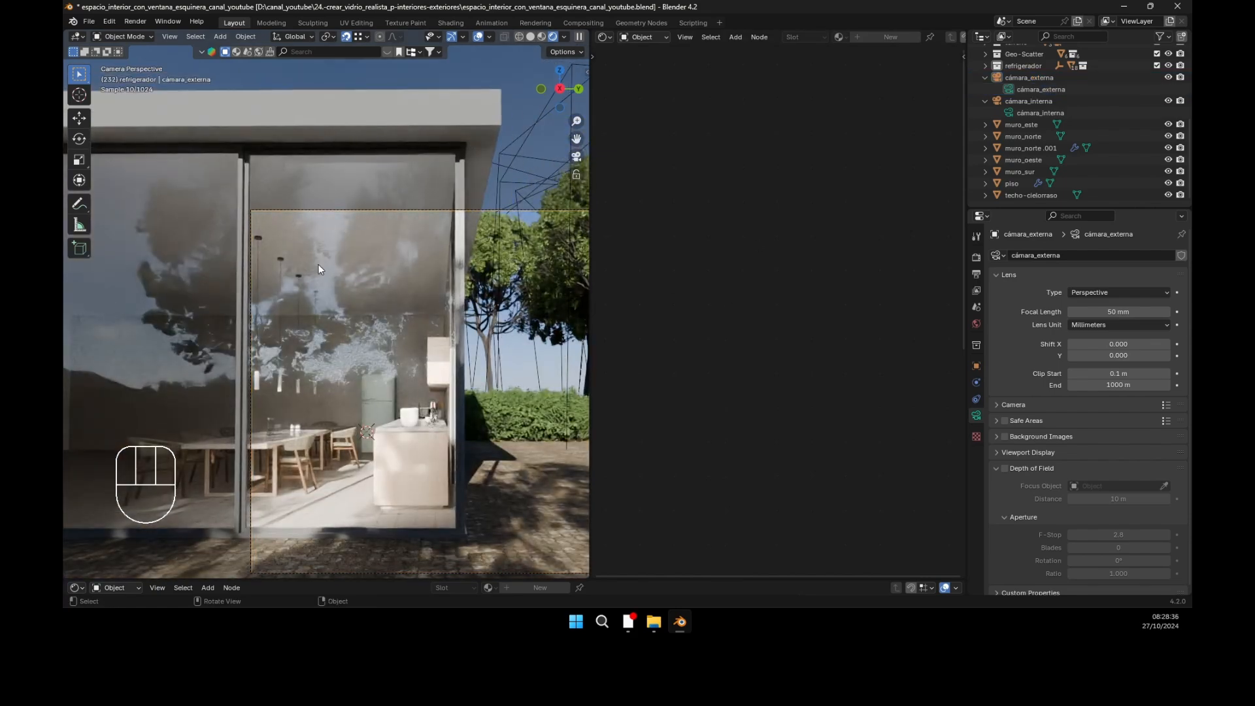
pyautogui.click(553, 308)
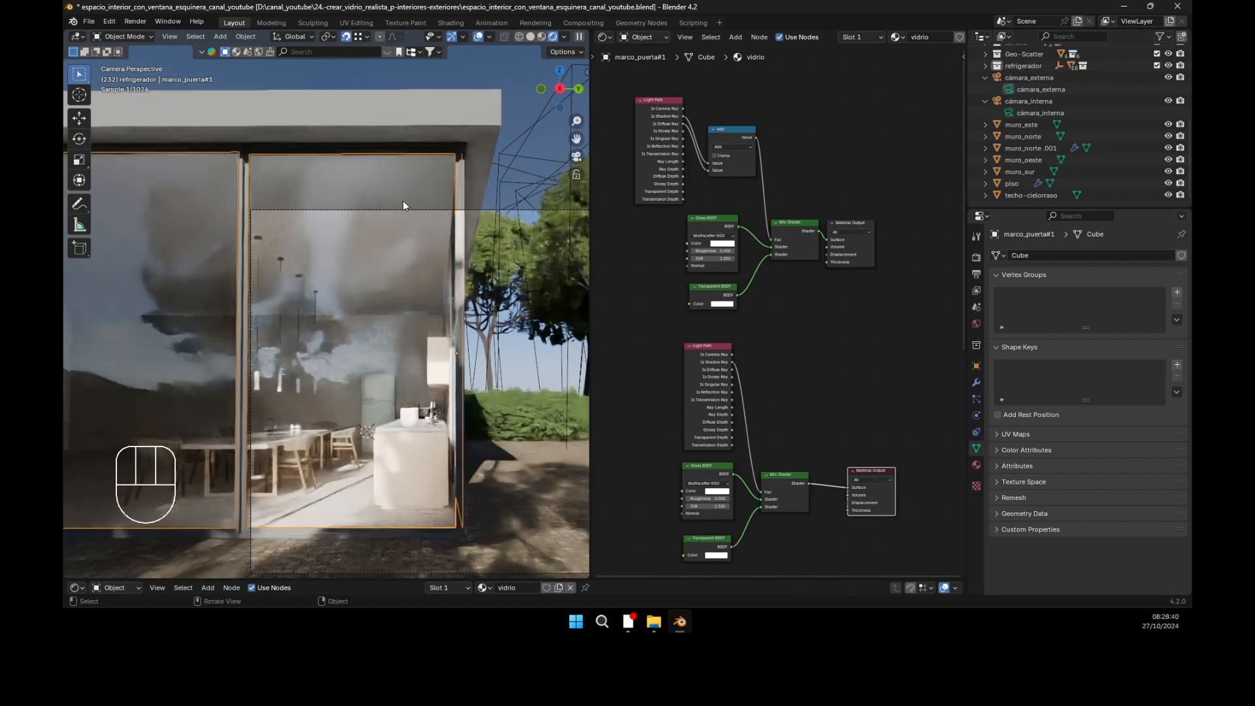
# Step: Compare the facade's reflections by activating the shadow-and-diffuse-ray mix's Material Output, followed by the shadow-ray-only one
pyautogui.click(854, 225)
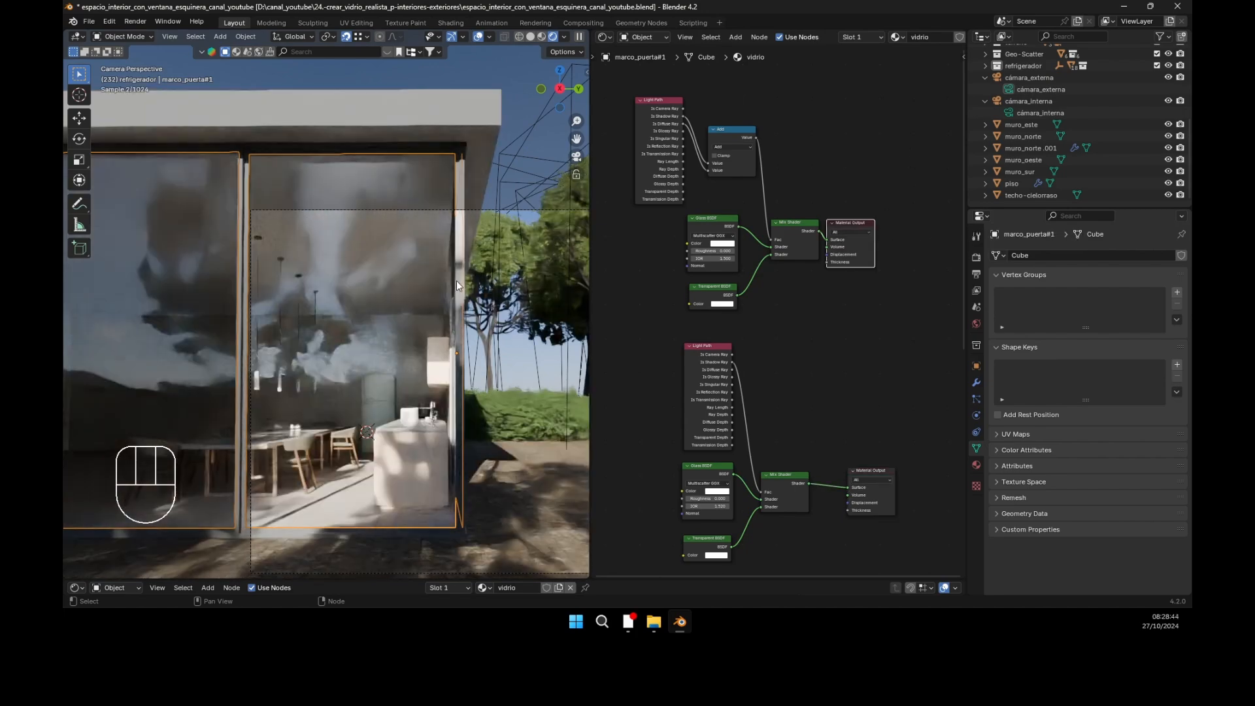
pyautogui.click(872, 471)
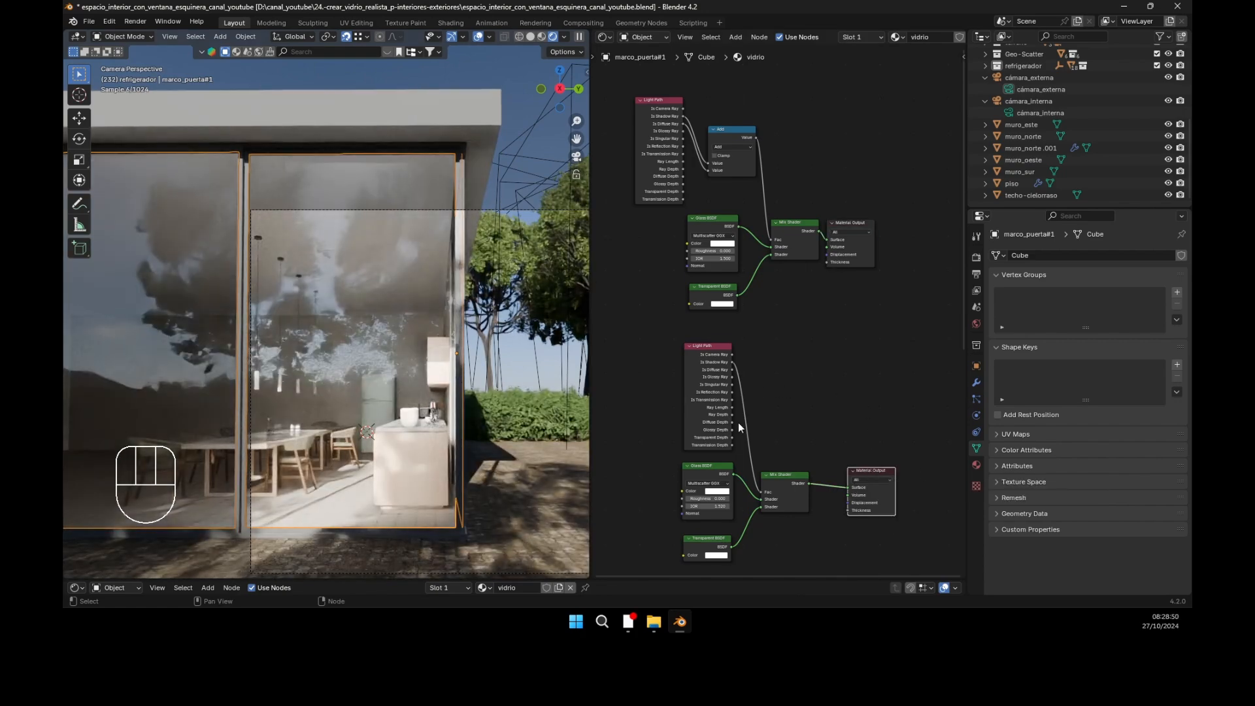
pyautogui.scroll(2, 782, 409)
pyautogui.moveTo(782, 412); pyautogui.dragTo(772, 317, button='middle')
pyautogui.scroll(2, 772, 319)
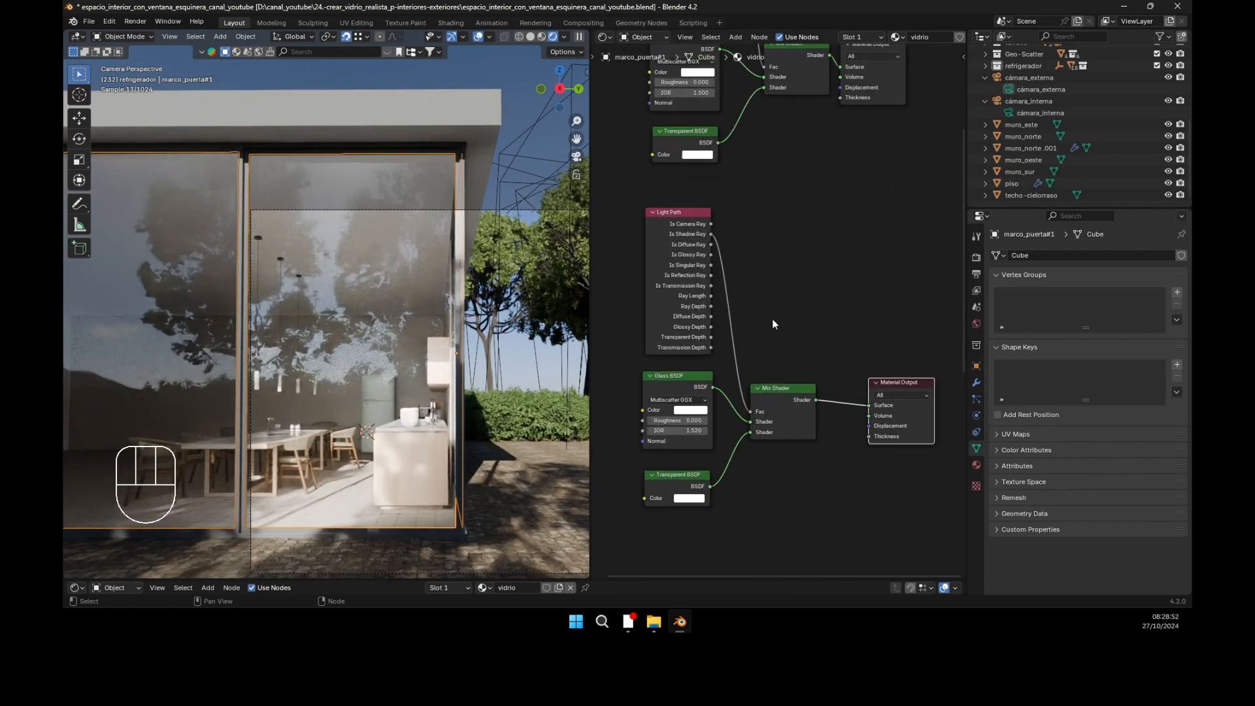
pyautogui.scroll(1, 771, 320)
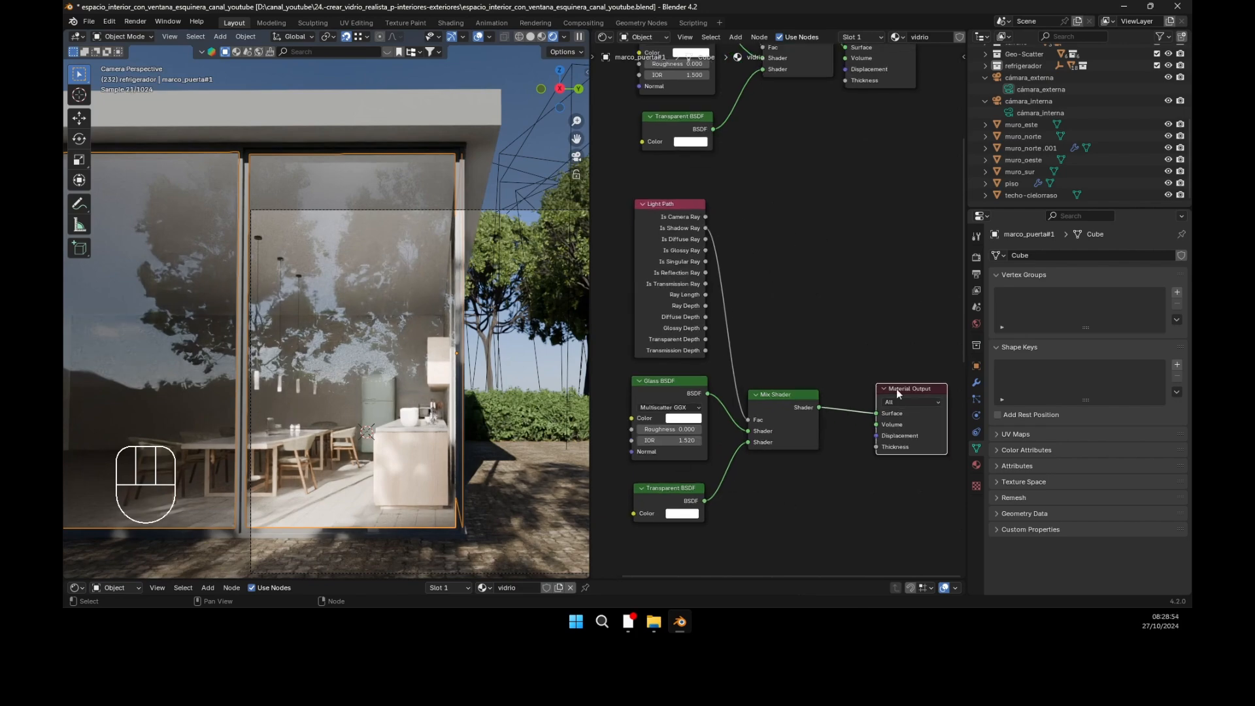
# Step: Activate the shadow-and-diffuse-ray mix's Material Output and try IOR values of 1.6 and 2 on its Glass BSDF
pyautogui.moveTo(886, 285); pyautogui.dragTo(933, 494, button='middle')
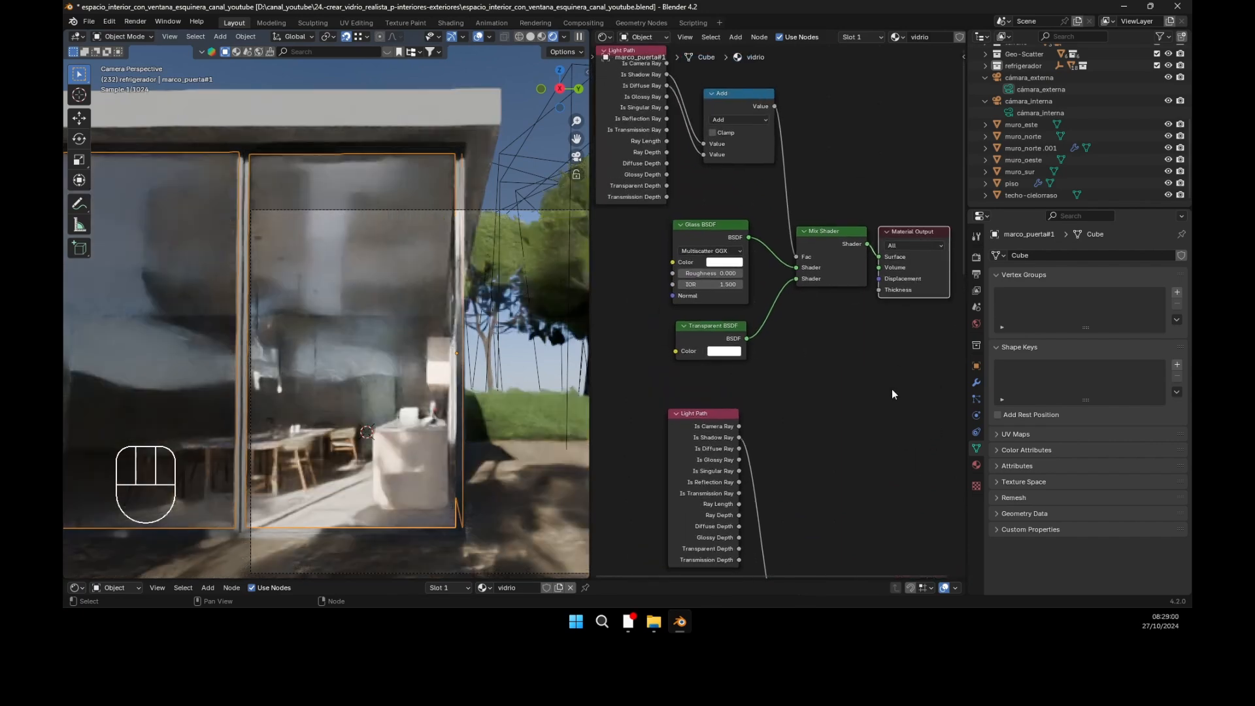
pyautogui.click(738, 284)
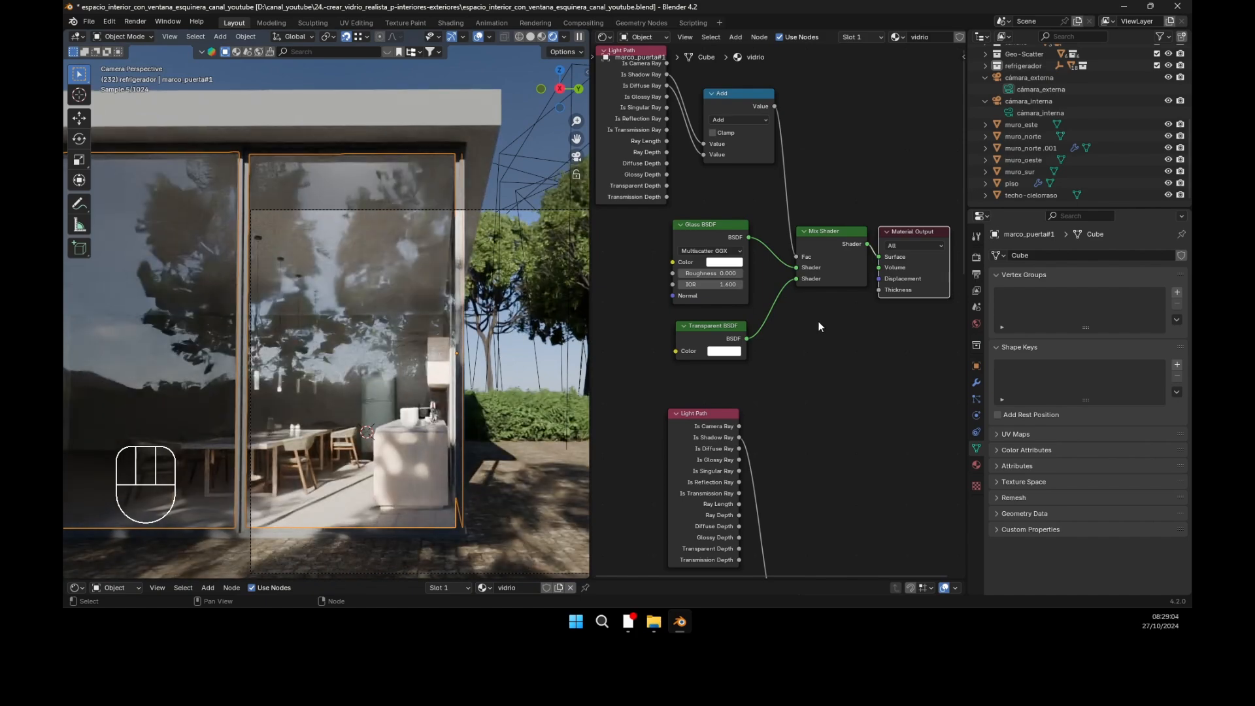
pyautogui.click(718, 285)
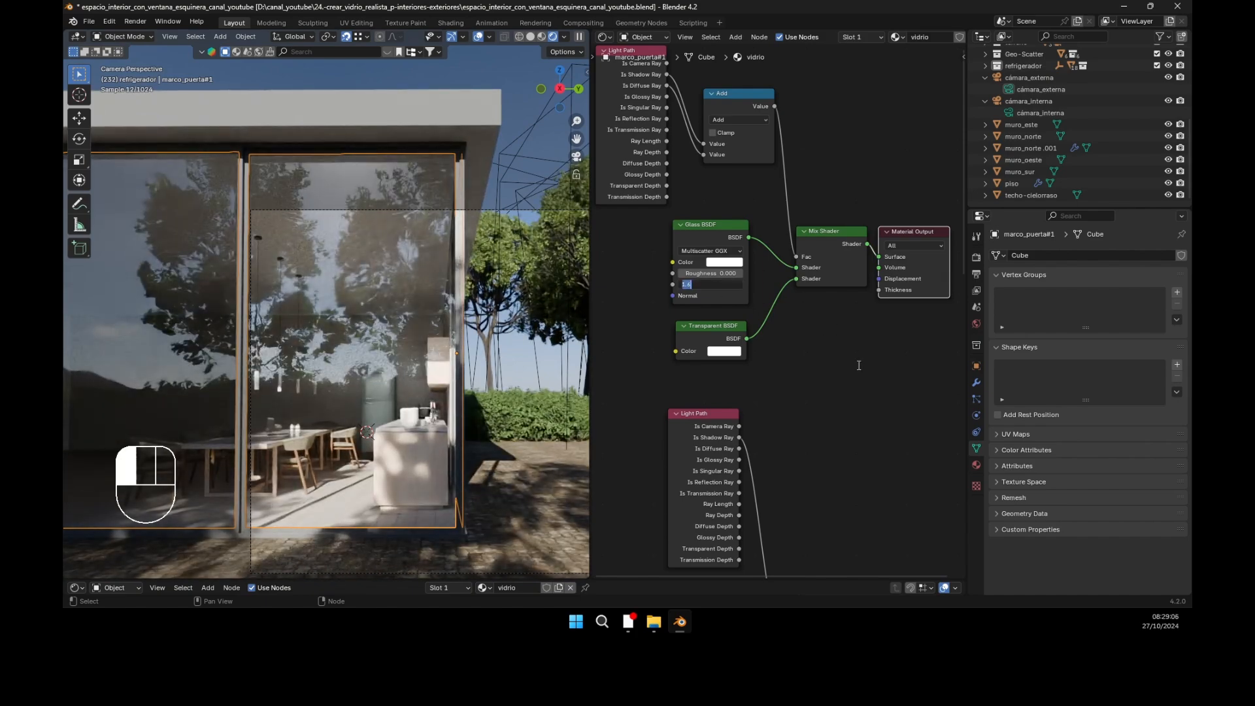
pyautogui.click(858, 366)
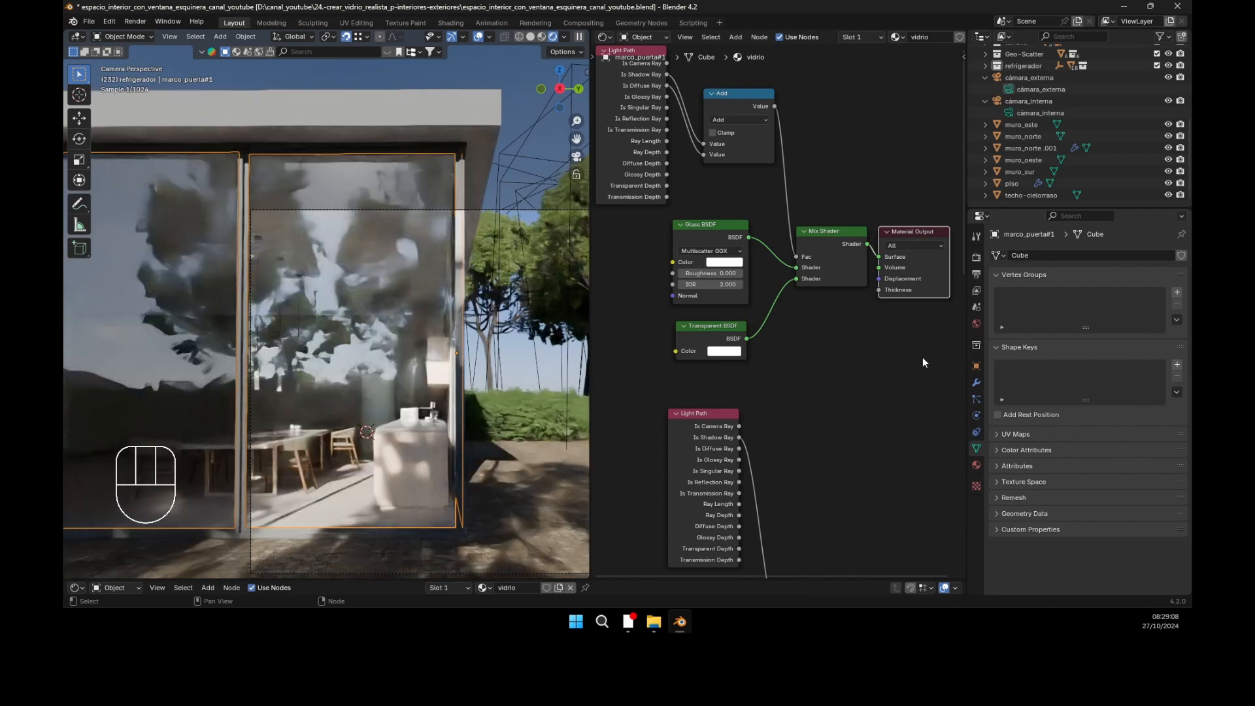
# Step: Set the IOR of the shadow-ray-only mix's Glass BSDF to 2
pyautogui.moveTo(861, 458); pyautogui.dragTo(842, 273, button='middle')
pyautogui.click(702, 490)
pyautogui.write('2')
pyautogui.press('Return')
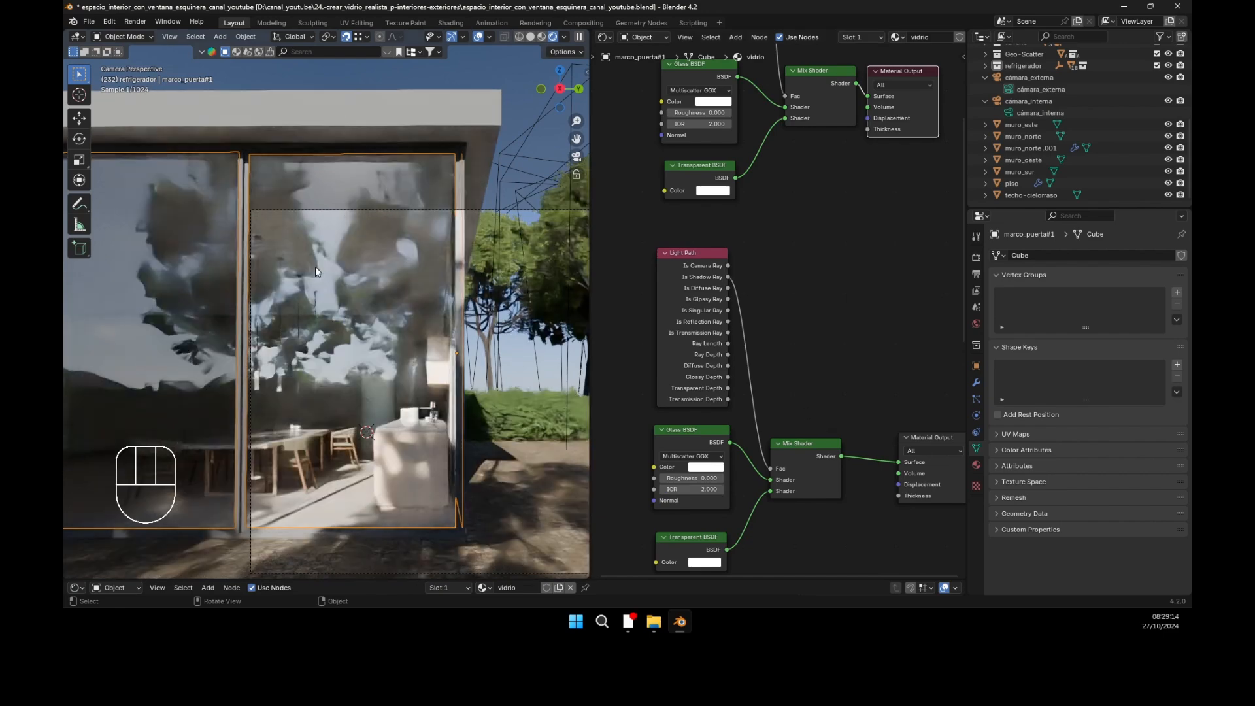
# Step: Set the Glass BSDF IOR to 1.52 in both the shadow-ray-only mix and the shadow-and-diffuse-ray mix
pyautogui.click(702, 490)
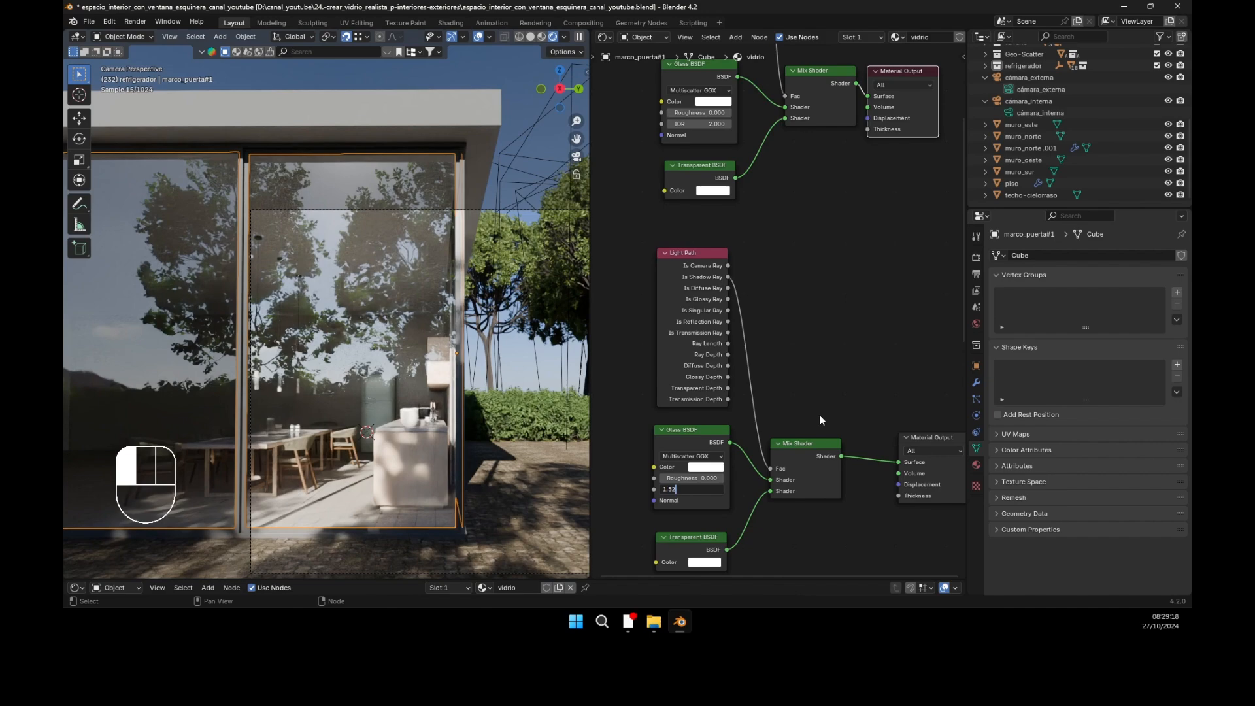
pyautogui.write('1.52')
pyautogui.press('Return')
pyautogui.click(719, 124)
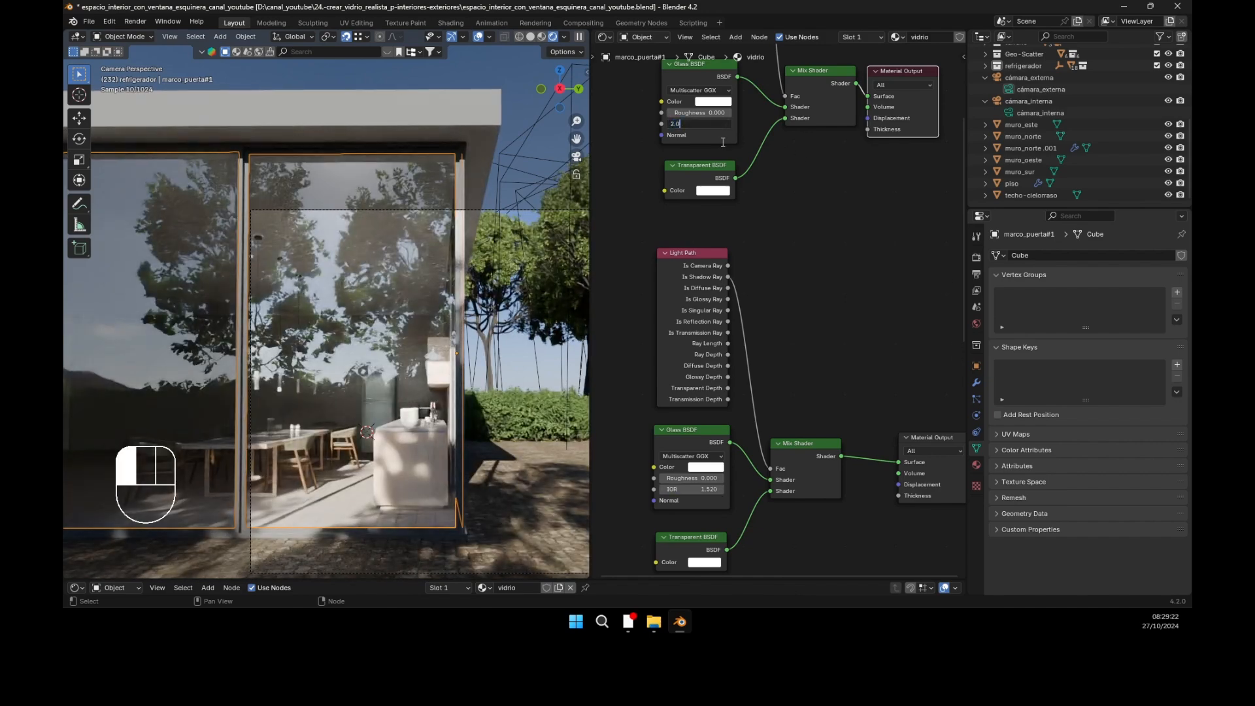
pyautogui.moveTo(680, 122); pyautogui.dragTo(659, 118)
pyautogui.click(659, 119)
pyautogui.click(856, 202)
pyautogui.moveTo(824, 220); pyautogui.dragTo(857, 464, button='middle')
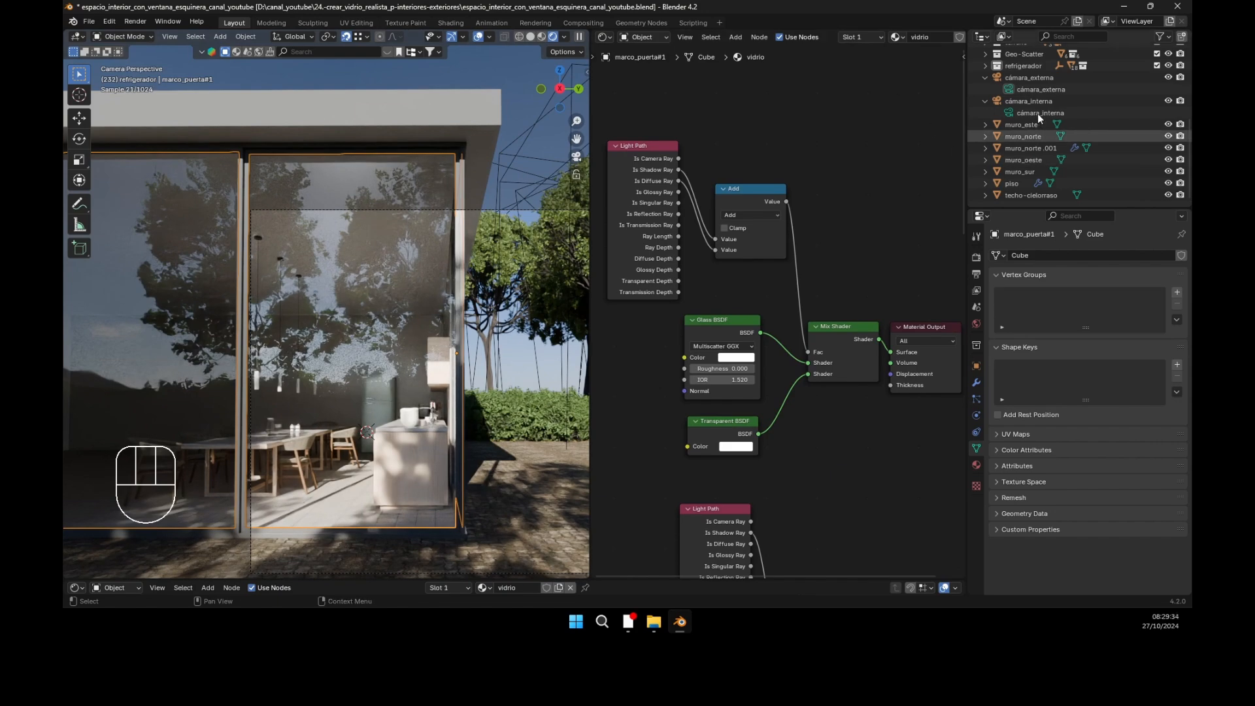
# Step: Switch the view to câmara_interna, frame the dining area with the corner window, and select the window glass
pyautogui.click(1007, 112)
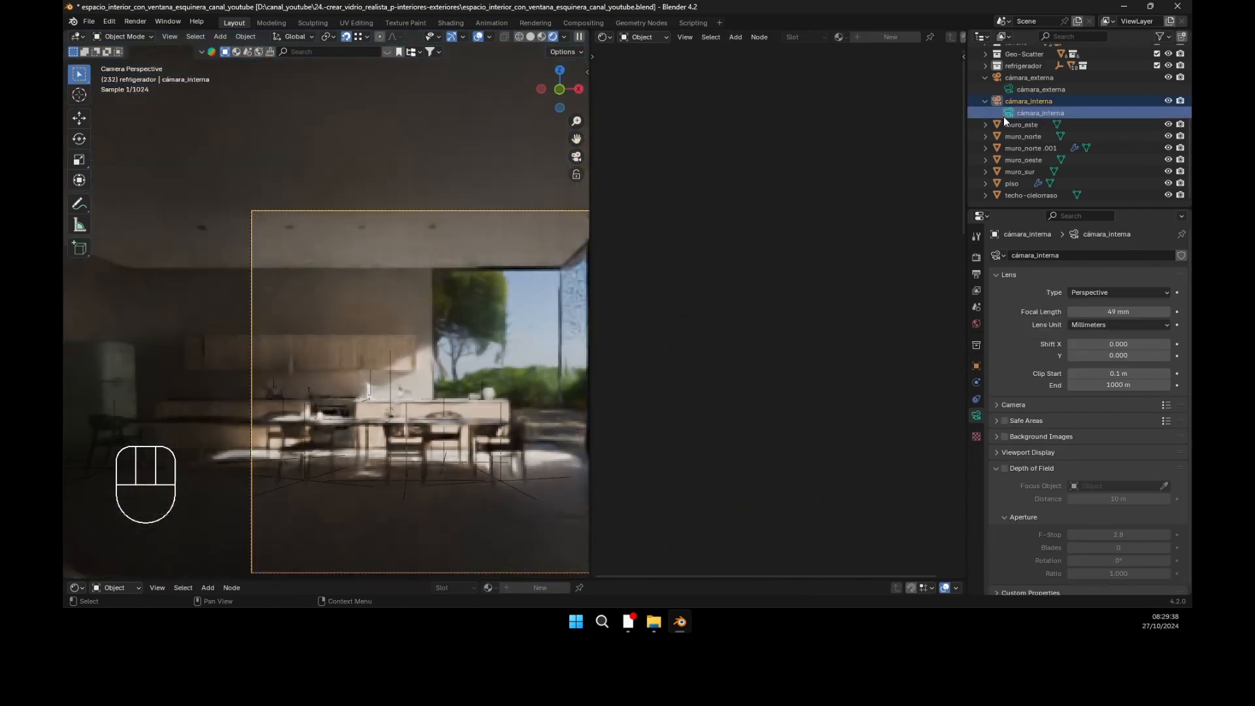
pyautogui.scroll(5, 469, 406)
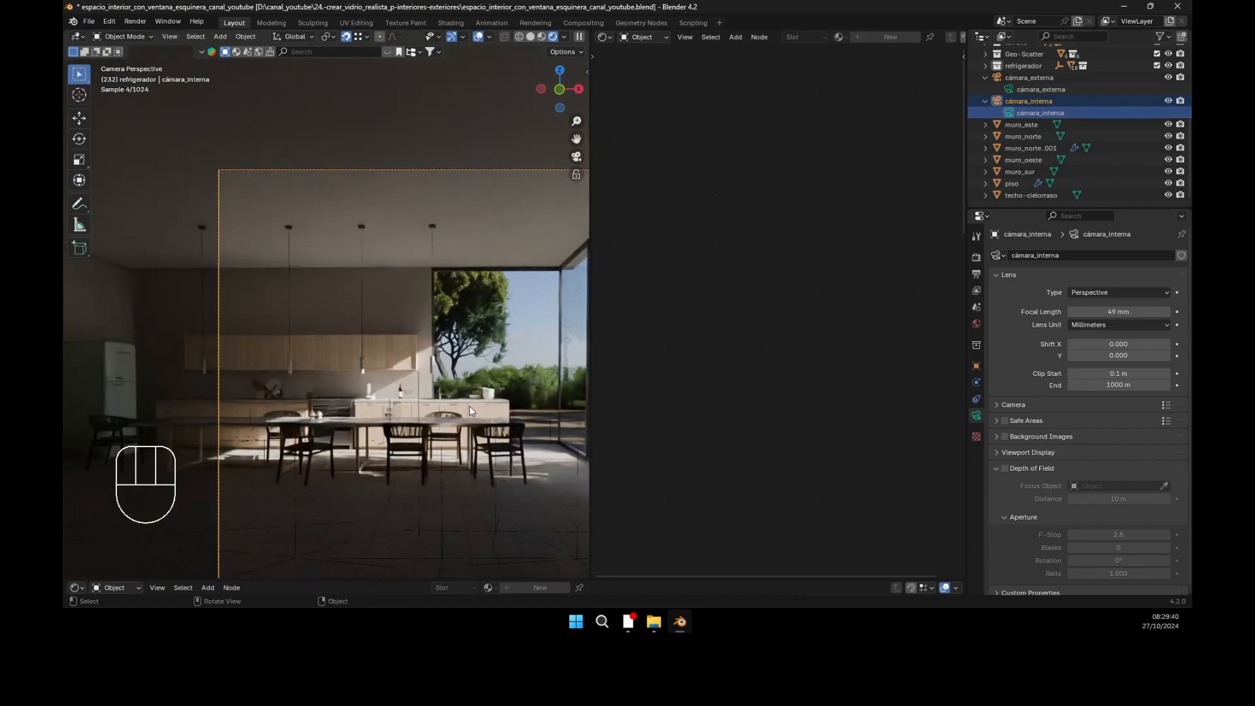
pyautogui.moveTo(442, 361); pyautogui.dragTo(268, 267, button='middle')
pyautogui.press('KP_0')
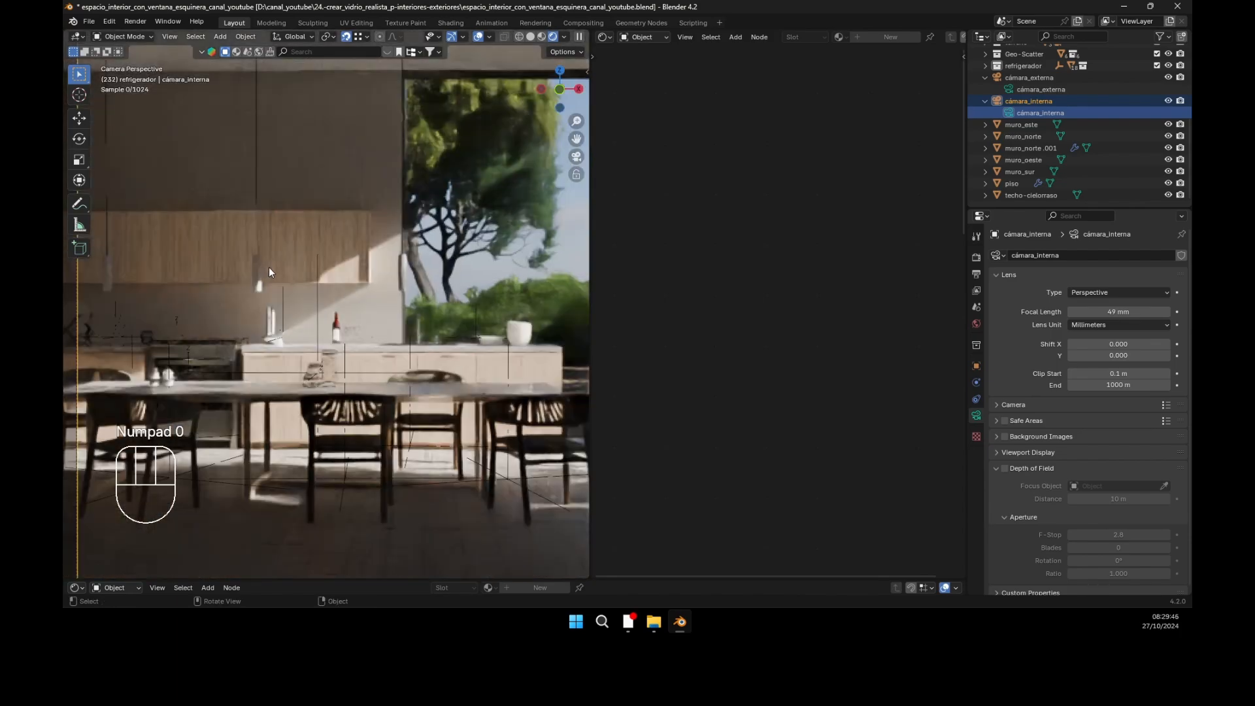
pyautogui.keyDown('shift'); pyautogui.moveTo(327, 340); pyautogui.dragTo(386, 387, button='middle'); pyautogui.keyUp('shift')
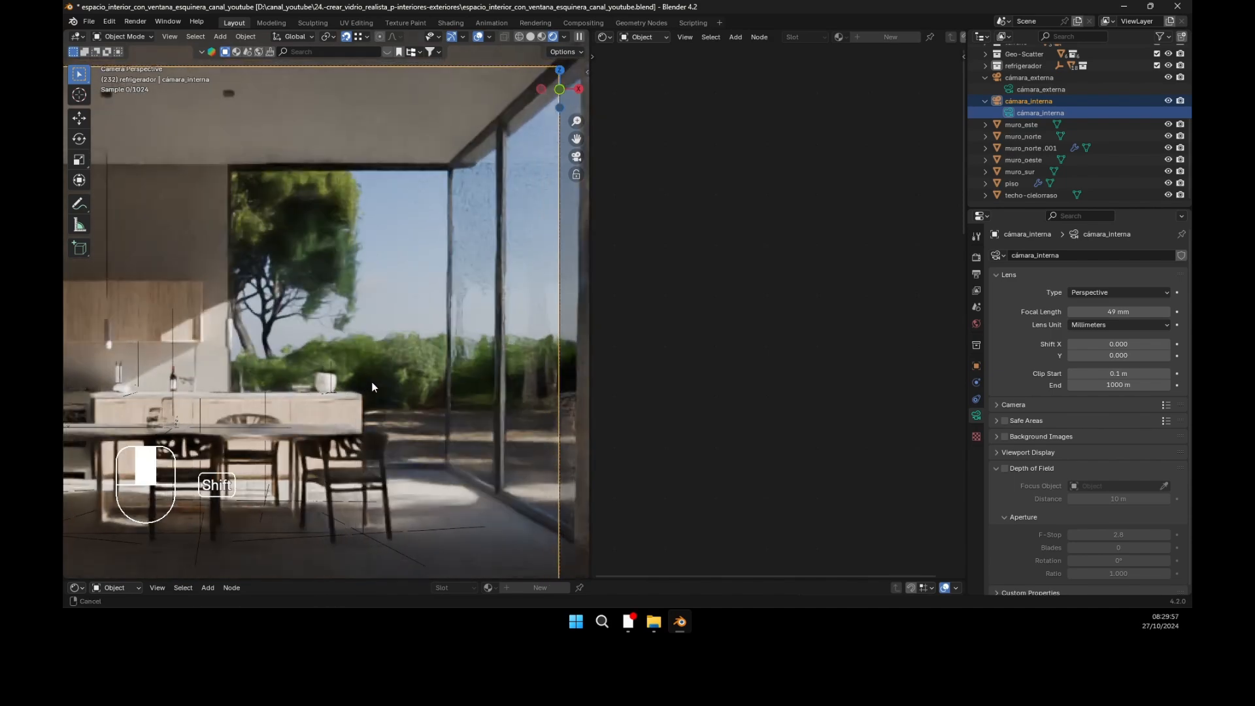
pyautogui.click(410, 283)
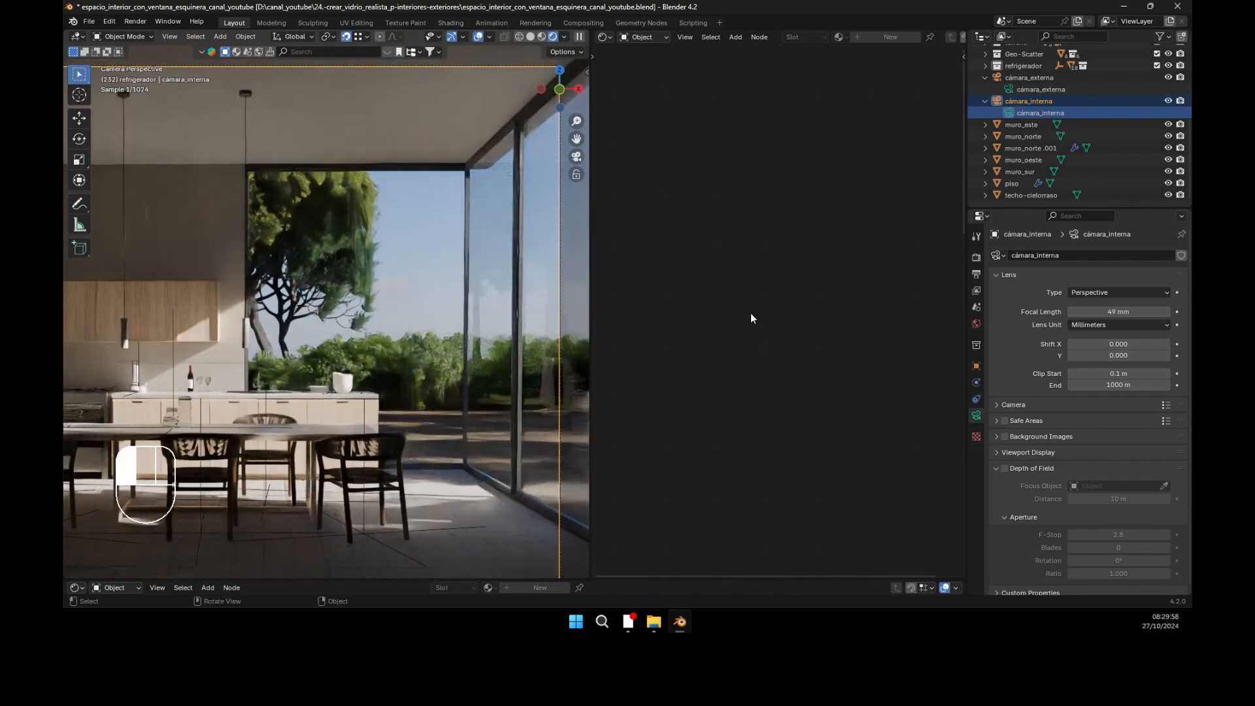
# Step: Activate the Material Output of the shadow-ray-only mix for the interior view
pyautogui.scroll(-1, 793, 339)
pyautogui.moveTo(826, 392); pyautogui.dragTo(808, 255, button='middle')
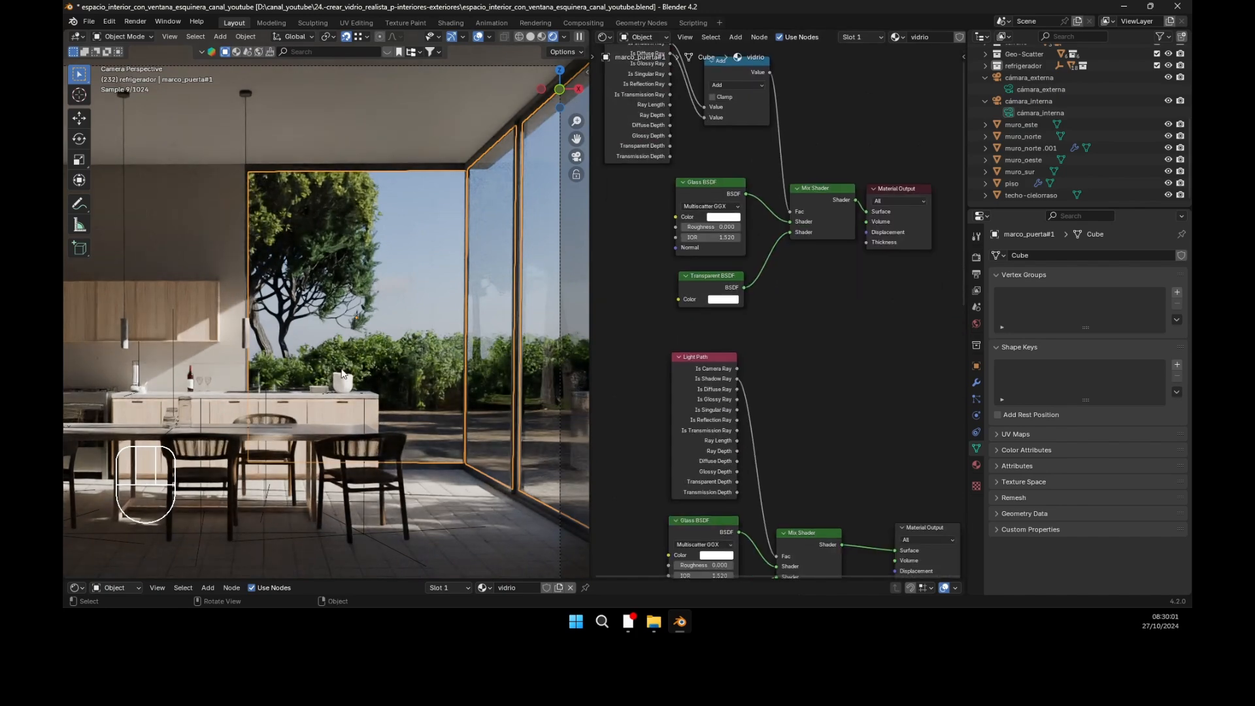
pyautogui.click(931, 528)
pyautogui.moveTo(812, 332); pyautogui.dragTo(819, 268, button='middle')
pyautogui.moveTo(791, 424); pyautogui.dragTo(776, 417, button='middle')
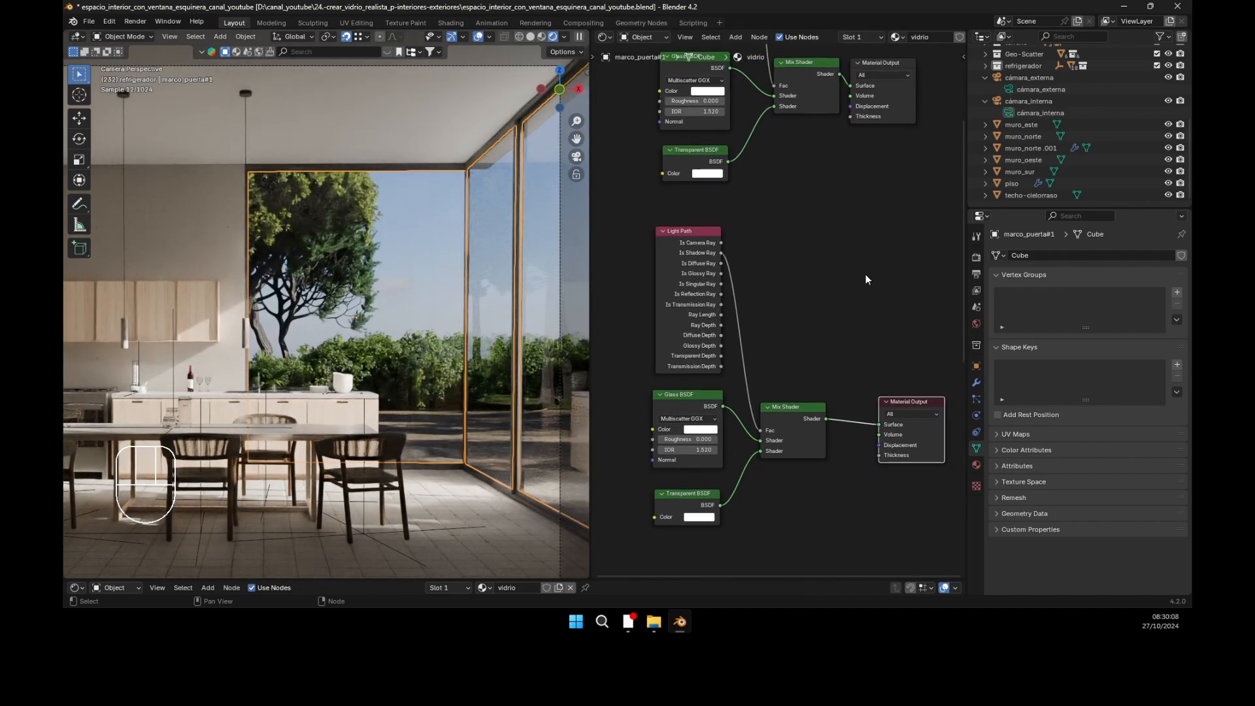
pyautogui.moveTo(861, 280); pyautogui.dragTo(863, 285, button='middle')
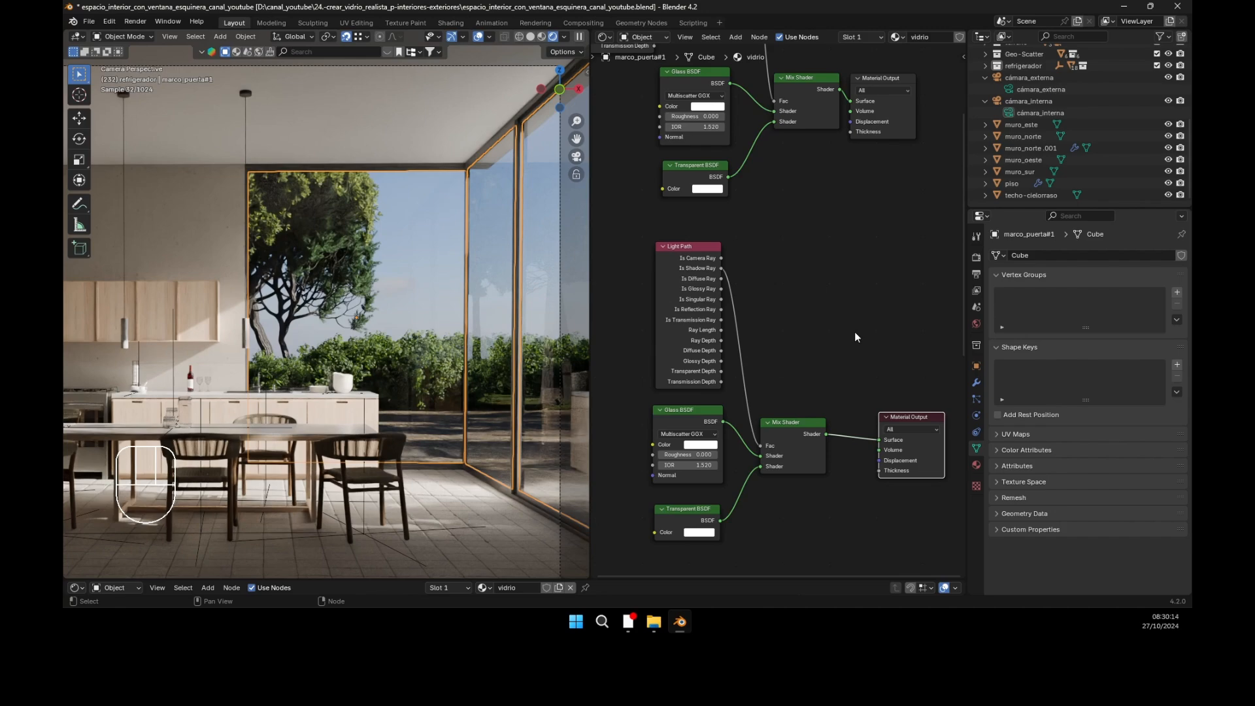
# Step: Hide the ventana collection in the viewport to compare the interior without the window, and show it again
pyautogui.moveTo(815, 336); pyautogui.dragTo(800, 471, button='middle')
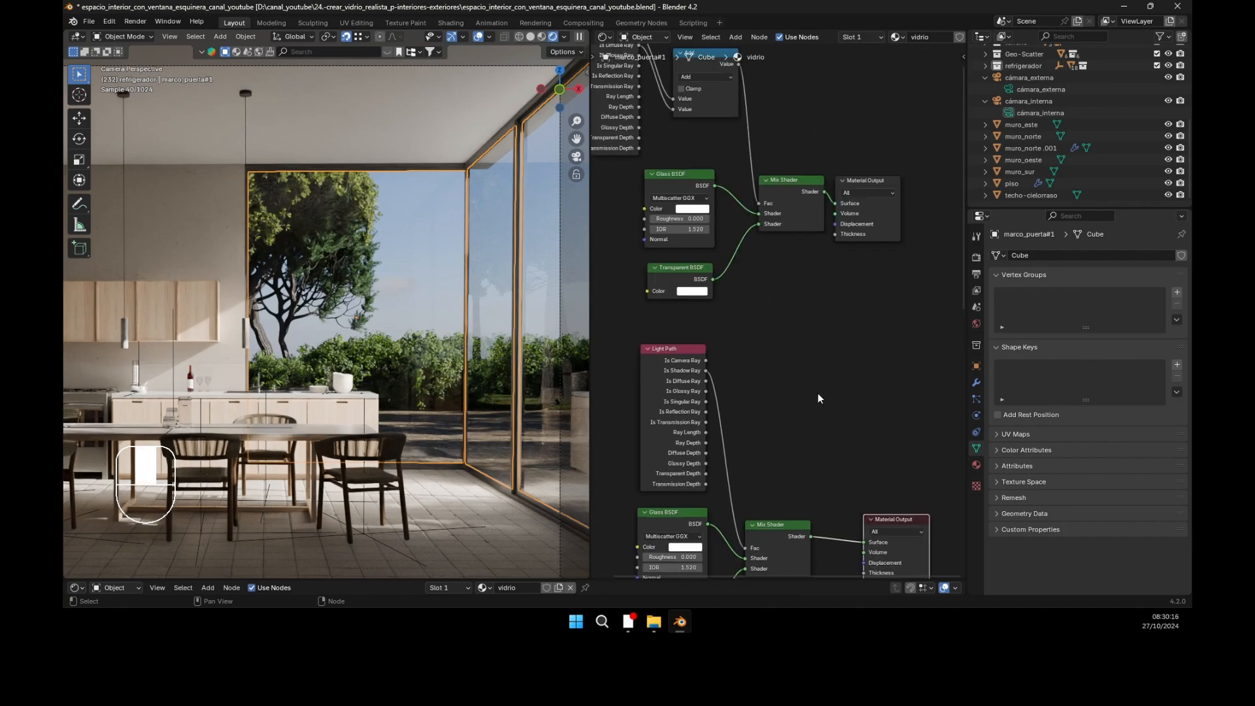
pyautogui.moveTo(833, 140); pyautogui.dragTo(863, 452, button='middle')
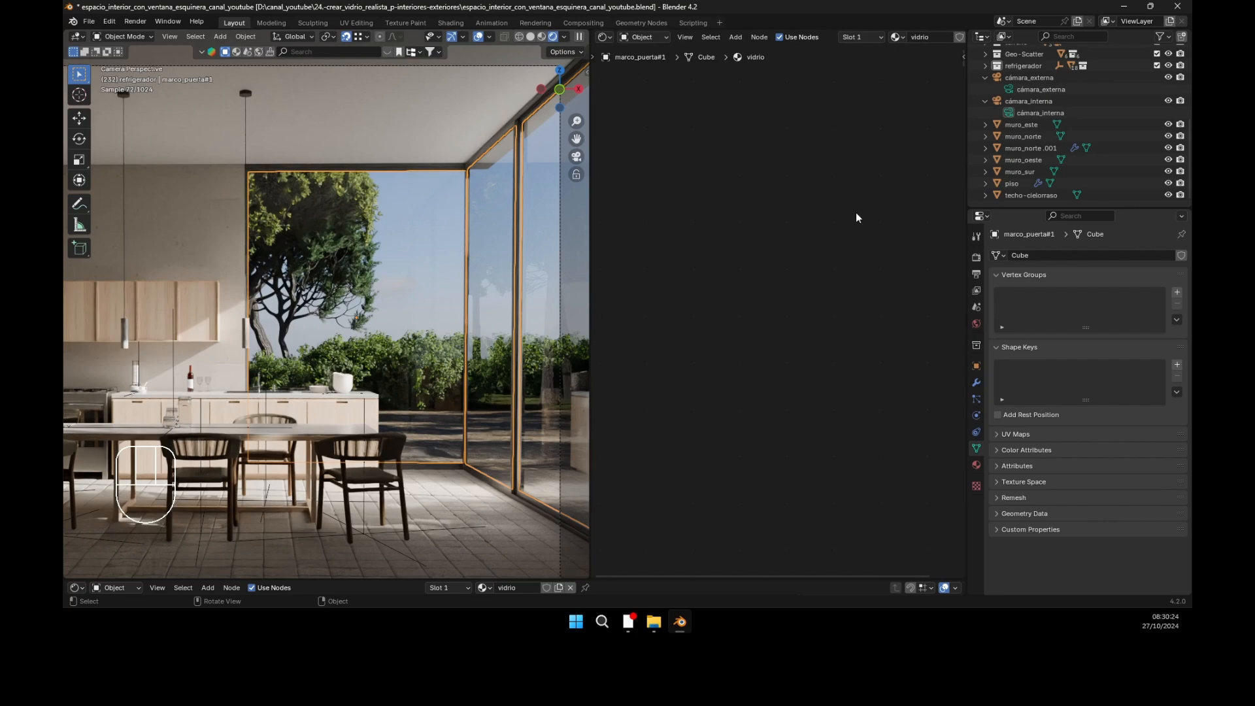
pyautogui.scroll(5, 1086, 91)
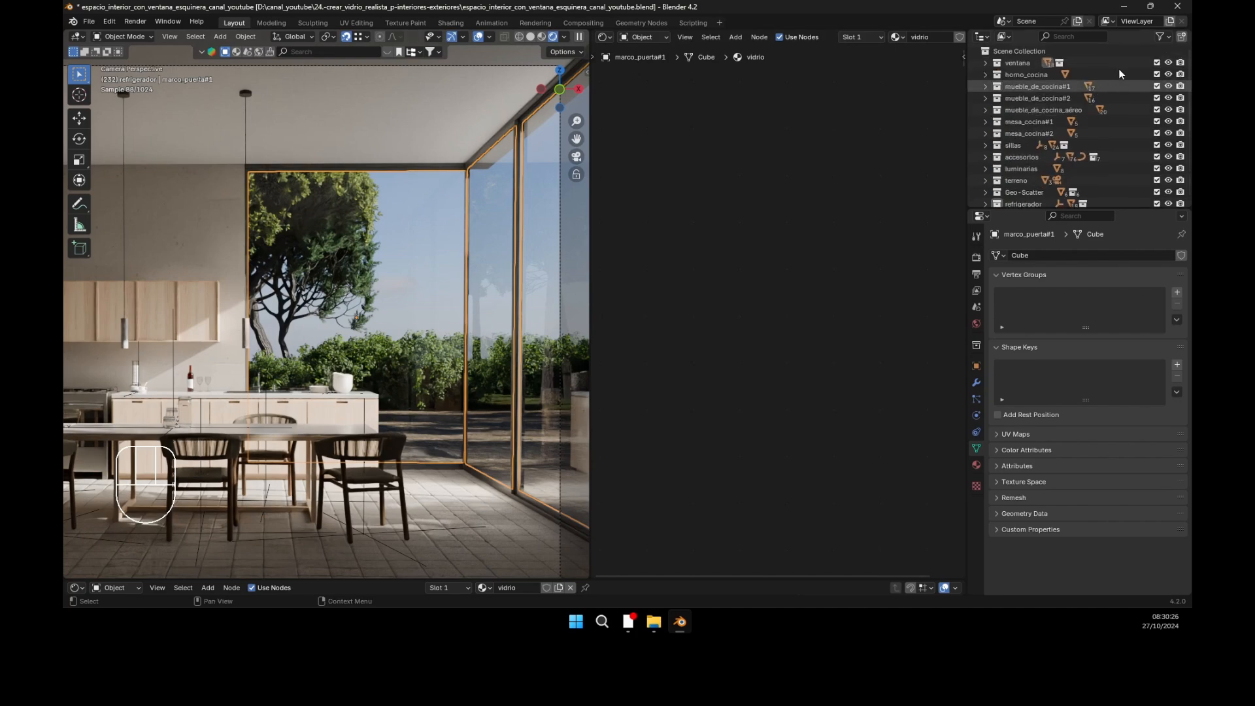
pyautogui.click(1168, 62)
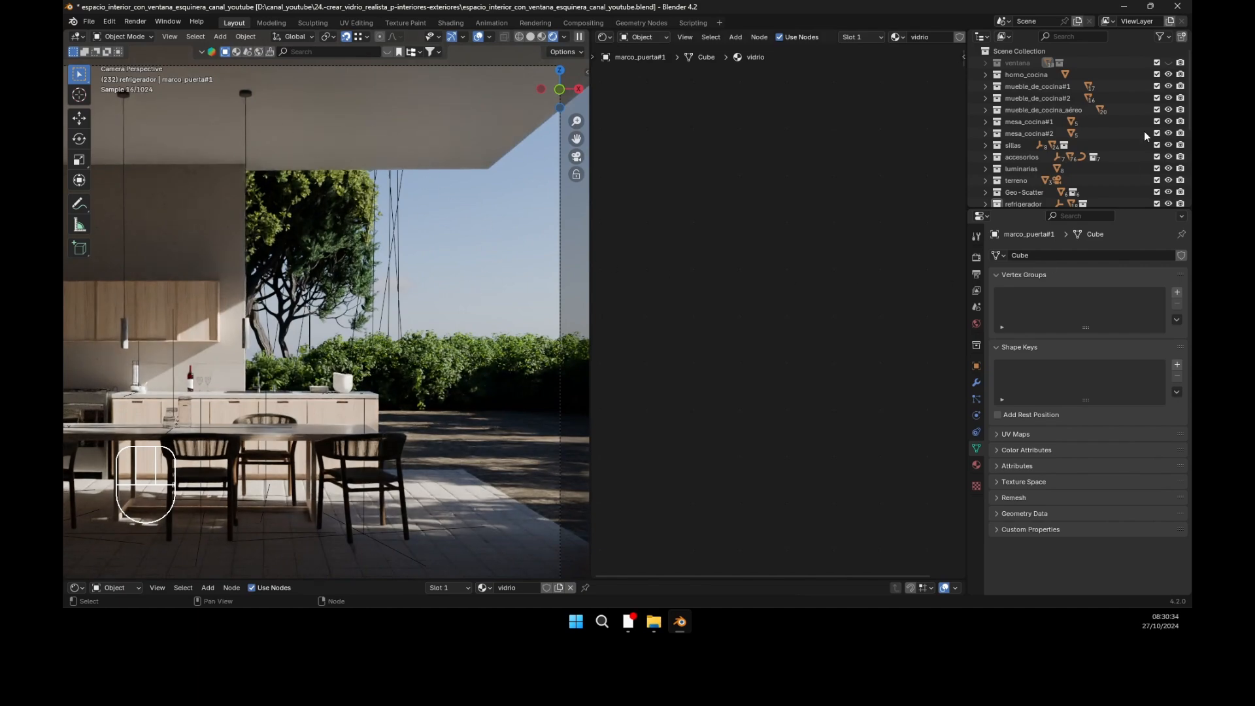
pyautogui.click(1168, 63)
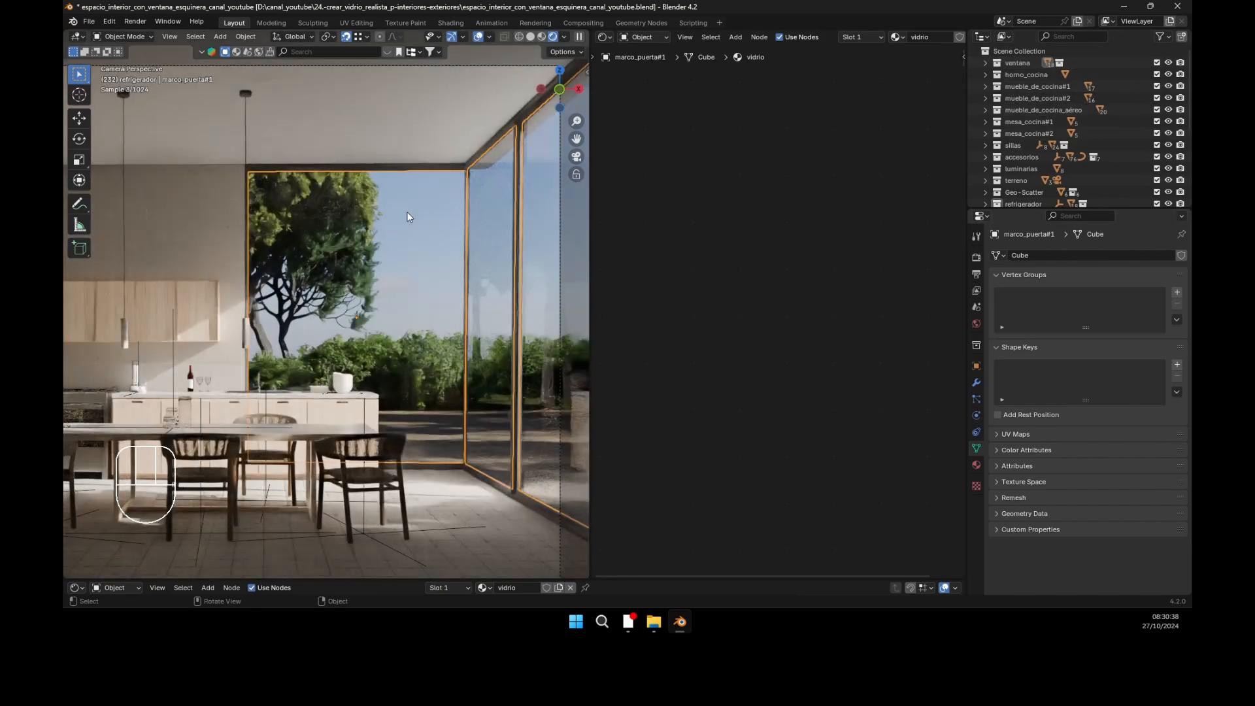
# Step: Activate the Material Output of the shadow-and-diffuse-ray mix to compare it in the interior view
pyautogui.moveTo(738, 471); pyautogui.dragTo(691, 134, button='middle')
pyautogui.moveTo(808, 425); pyautogui.dragTo(779, 189, button='middle')
pyautogui.scroll(1, 749, 396)
pyautogui.scroll(6, 750, 396)
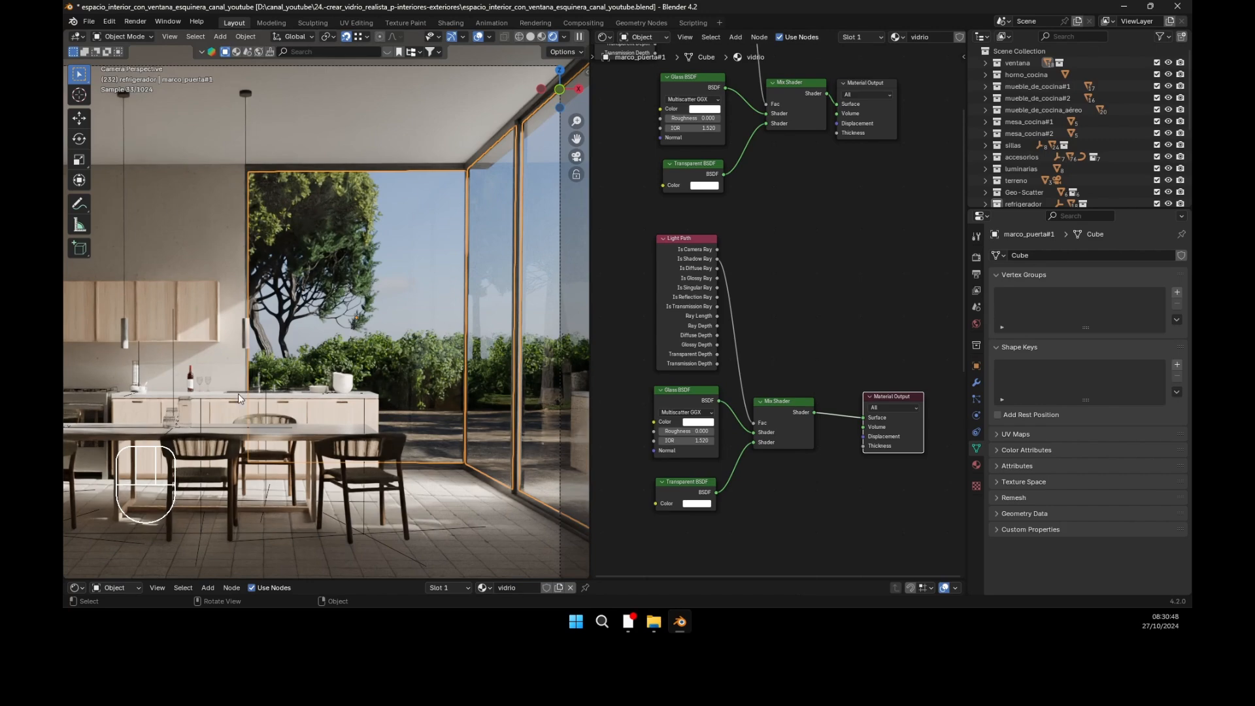
pyautogui.moveTo(813, 327); pyautogui.dragTo(821, 462, button='middle')
pyautogui.moveTo(822, 112); pyautogui.dragTo(852, 249, button='middle')
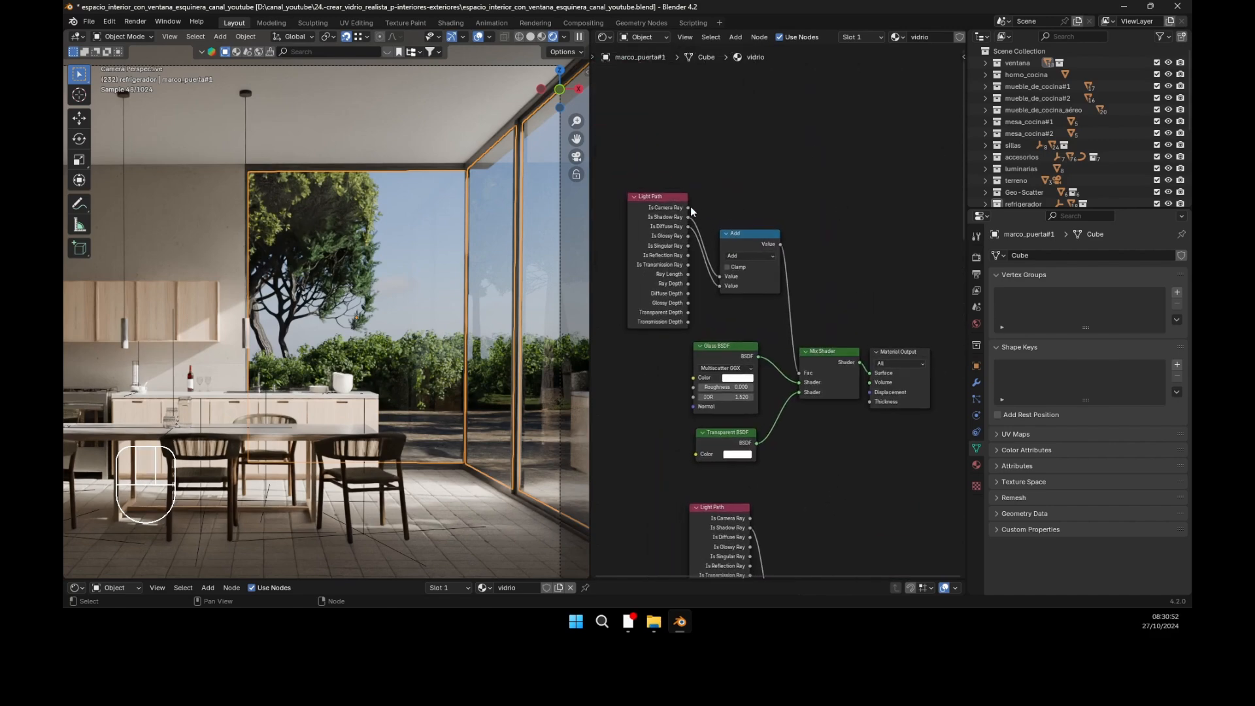
pyautogui.click(892, 352)
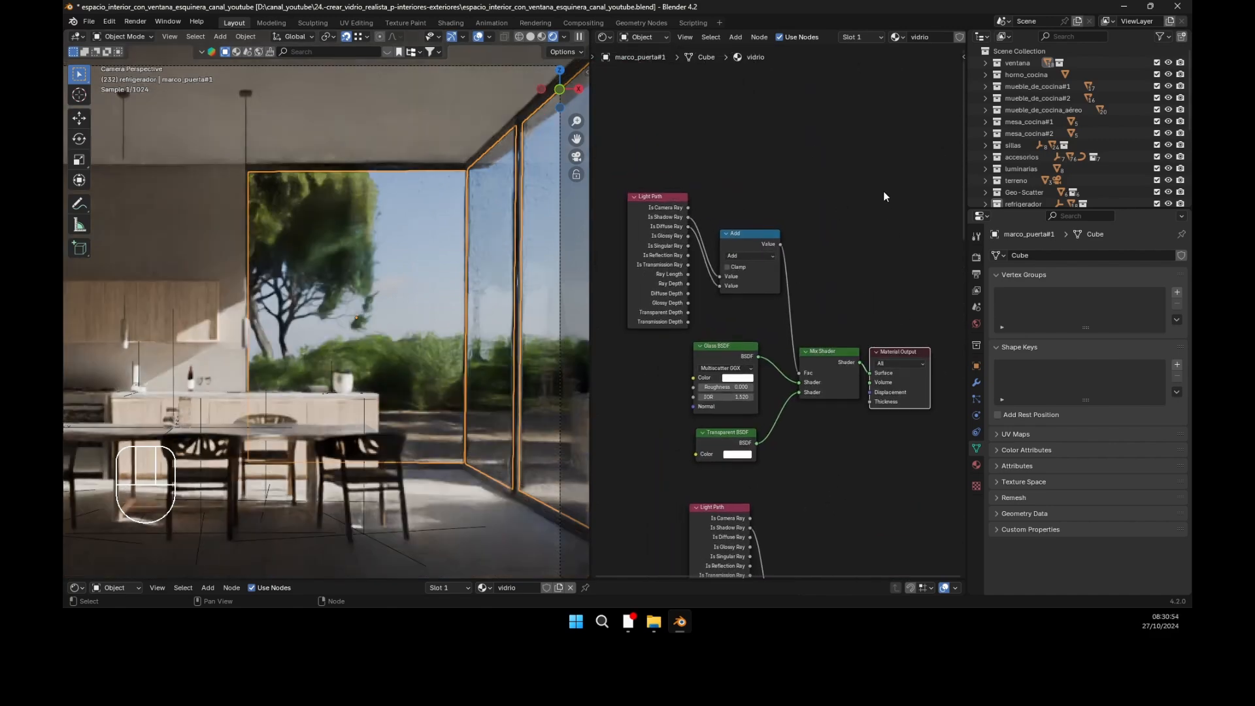
# Step: Add a new Material Output node in the empty area above the existing vidrio shader setups
pyautogui.moveTo(835, 214); pyautogui.dragTo(841, 476, button='middle')
pyautogui.moveTo(865, 357); pyautogui.dragTo(865, 381, button='middle')
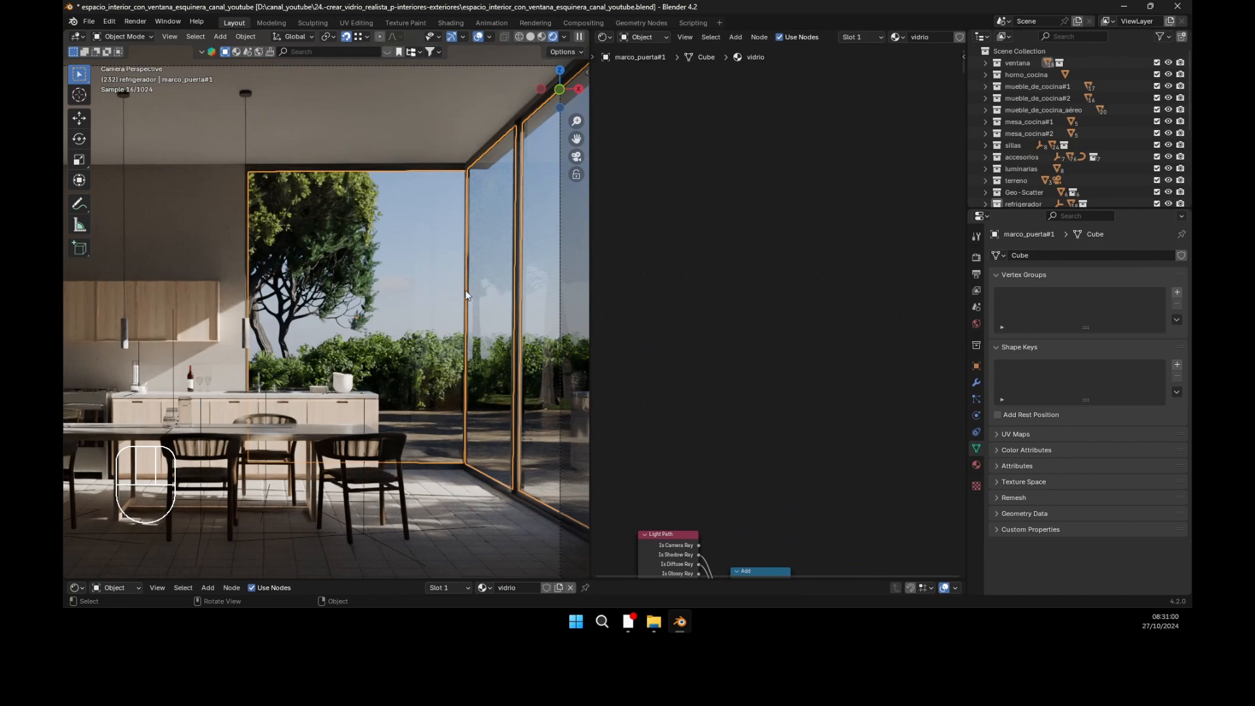
pyautogui.moveTo(709, 339)
pyautogui.mouseDown(button='middle')
pyautogui.moveTo(708, 365)
pyautogui.moveTo(740, 317)
pyautogui.moveTo(731, 335)
pyautogui.mouseUp(button='middle')
pyautogui.click(739, 308)
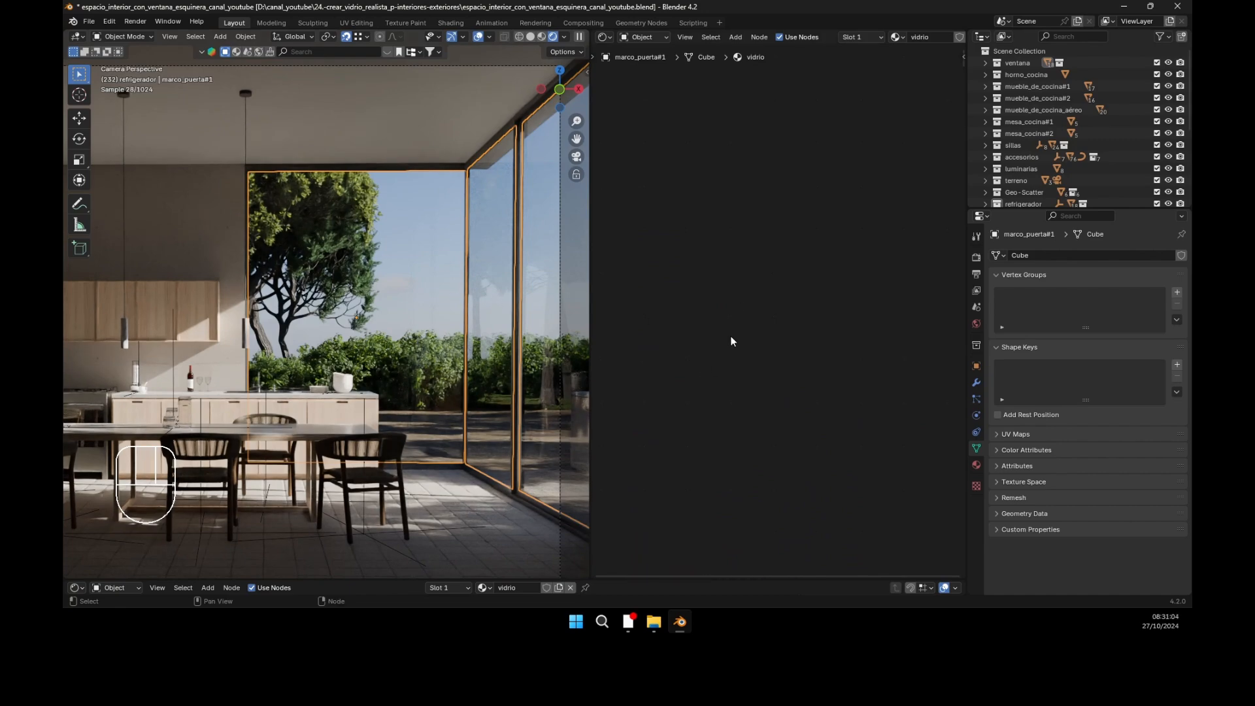
pyautogui.hotkey('shift', 'a')
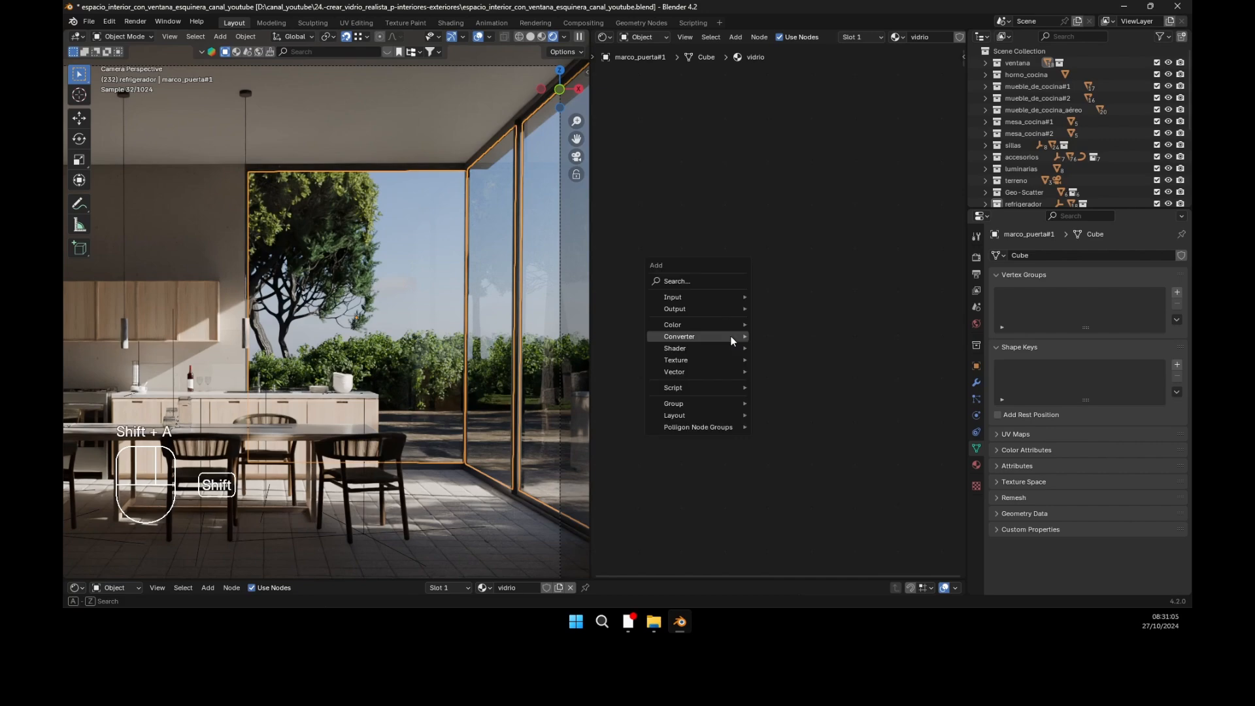
pyautogui.click(715, 280)
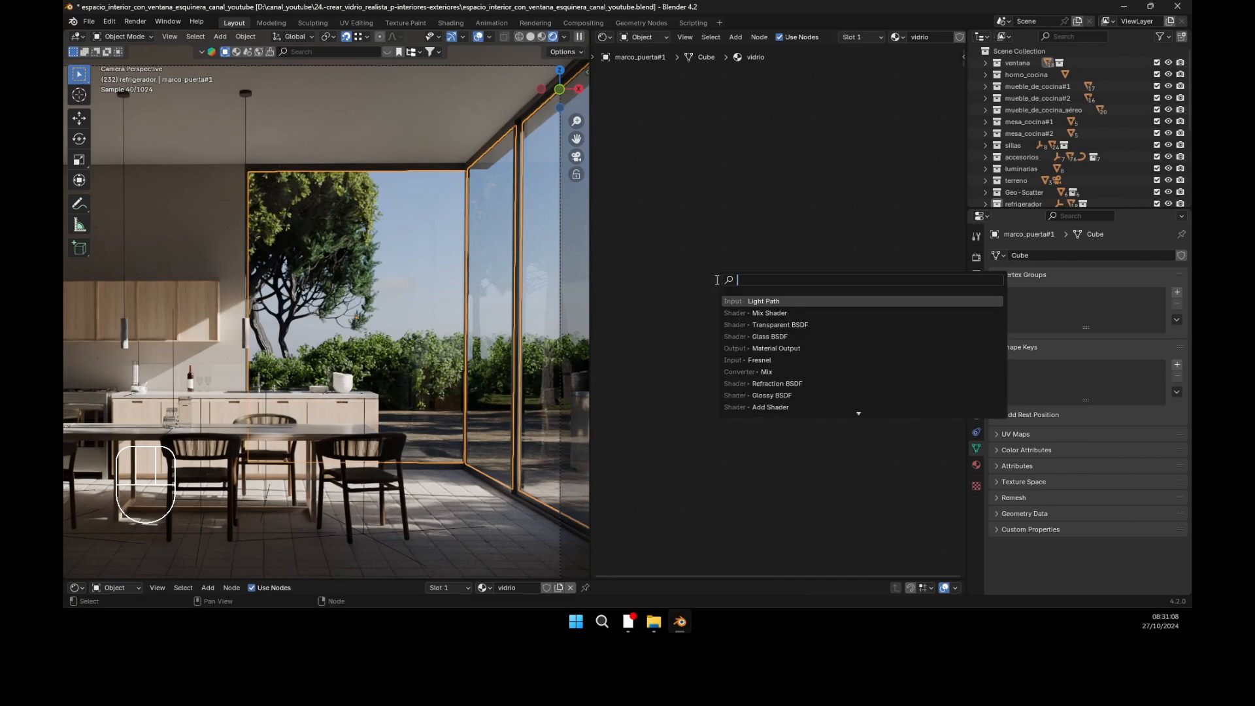
pyautogui.write('mater')
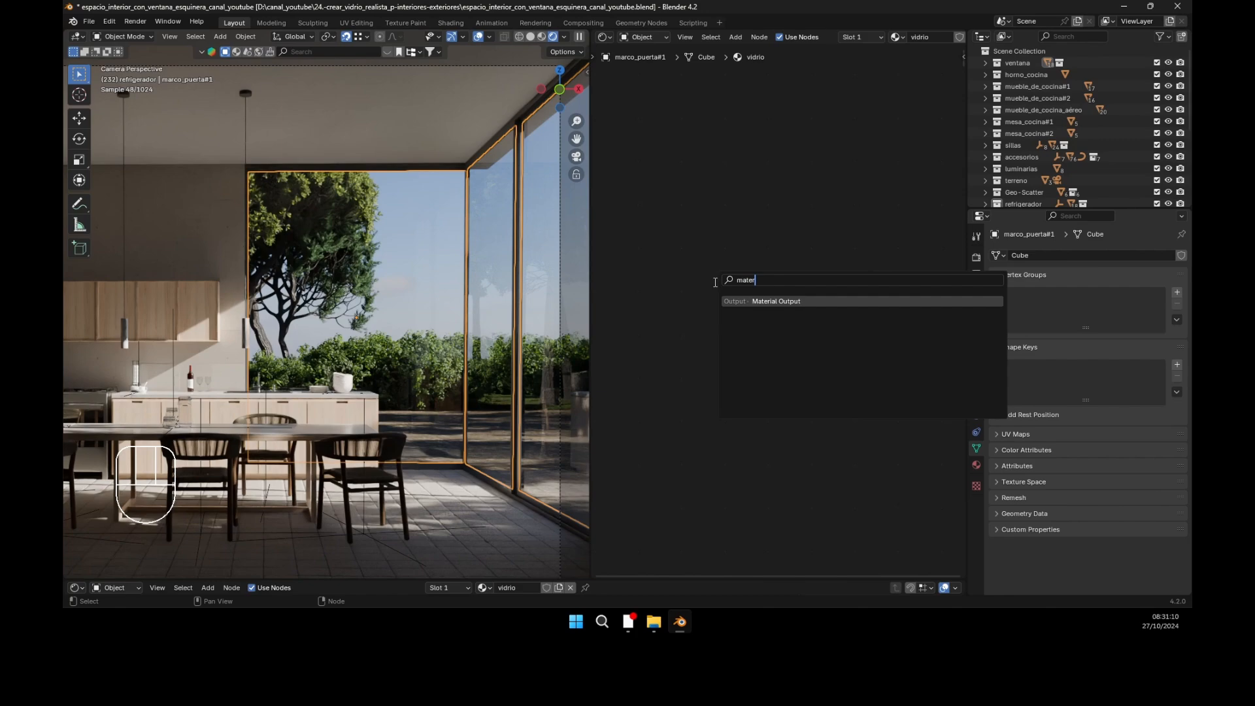
pyautogui.press('Return')
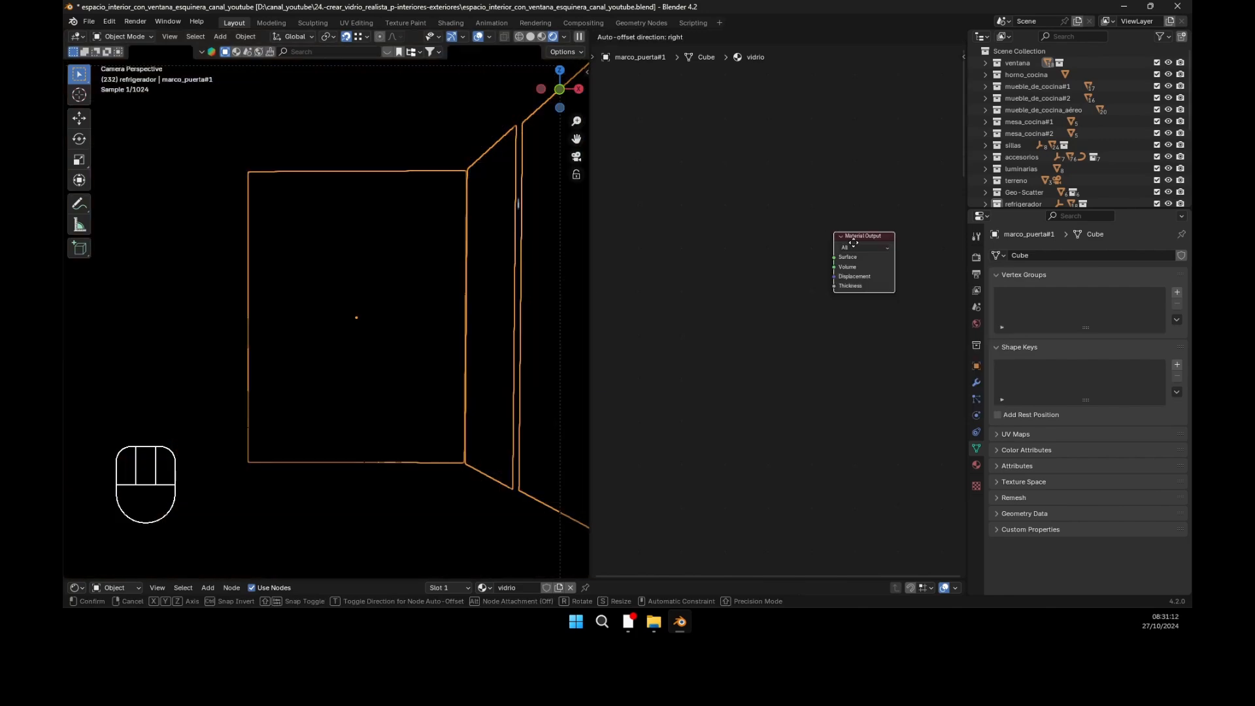
pyautogui.click(858, 243)
pyautogui.click(756, 394)
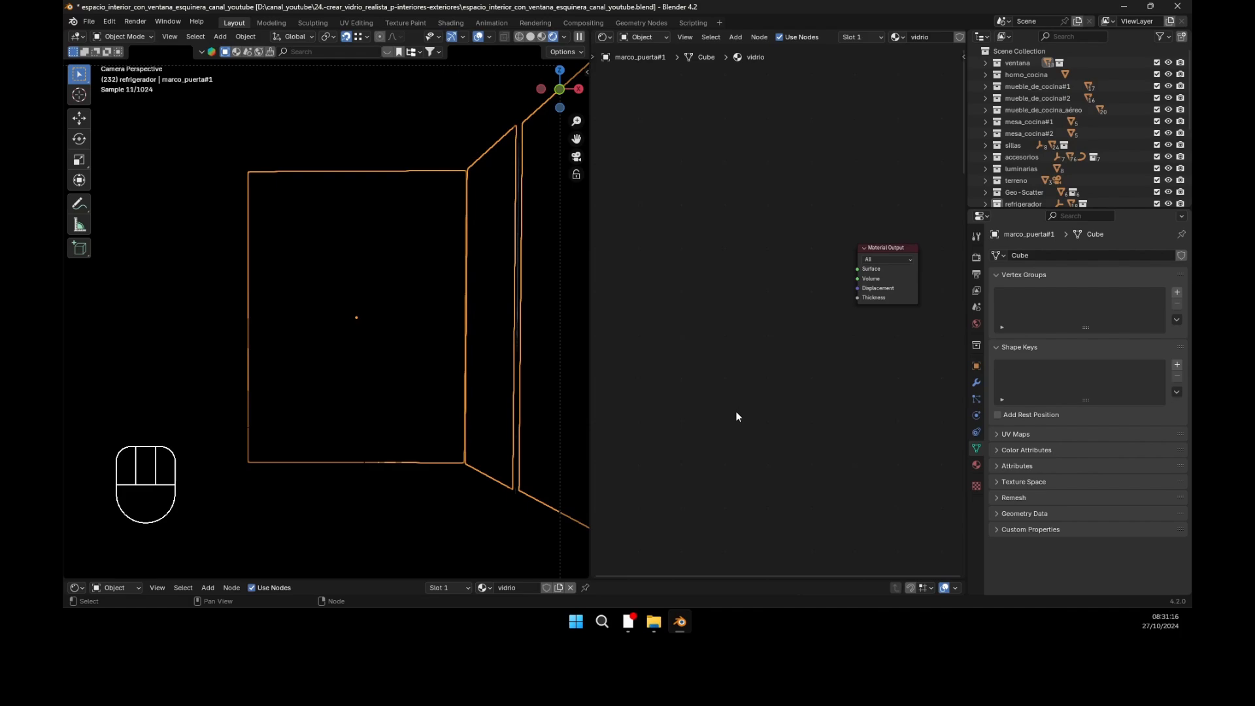
# Step: Add a Light Path node up and to the left of the new Material Output
pyautogui.hotkey('shift', 'a')
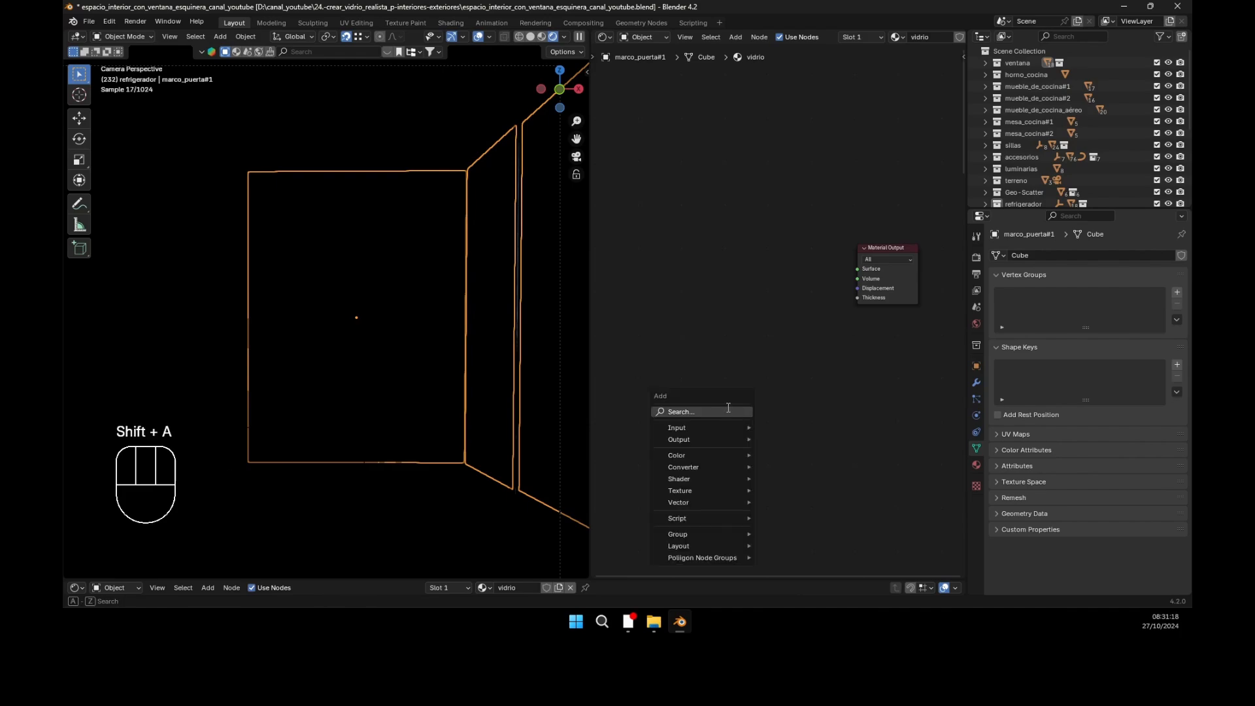
pyautogui.click(735, 410)
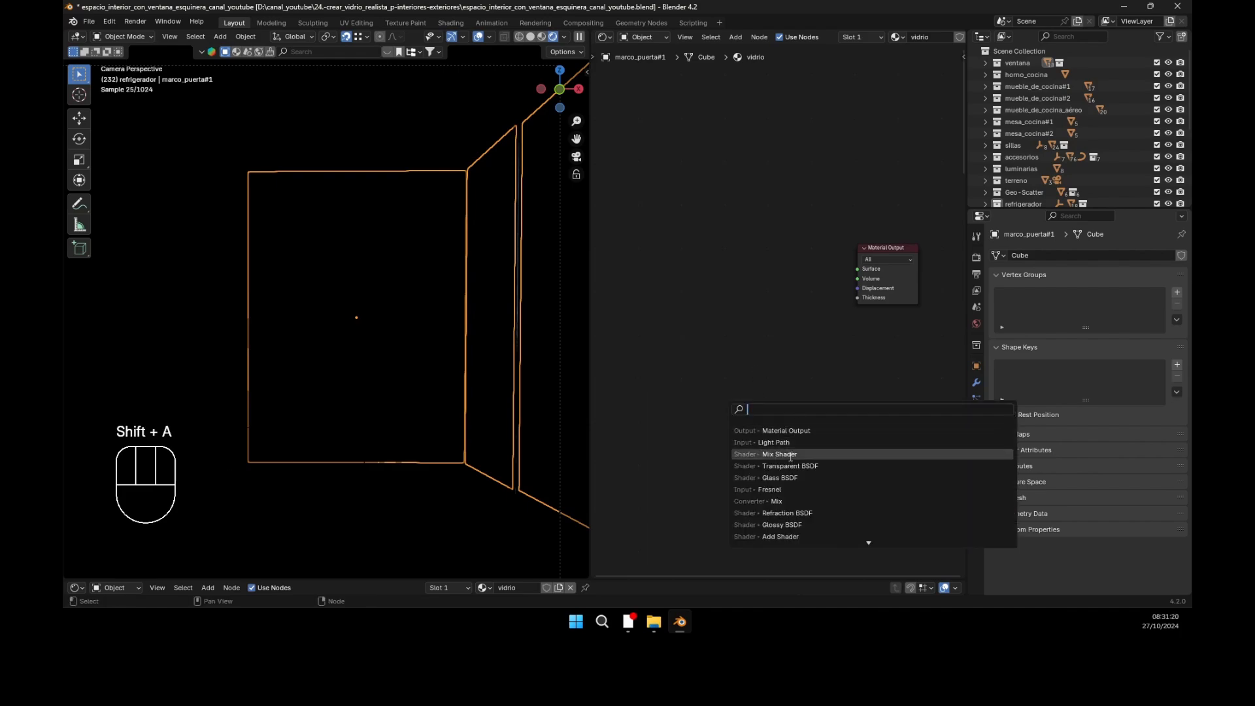
pyautogui.press('Return')
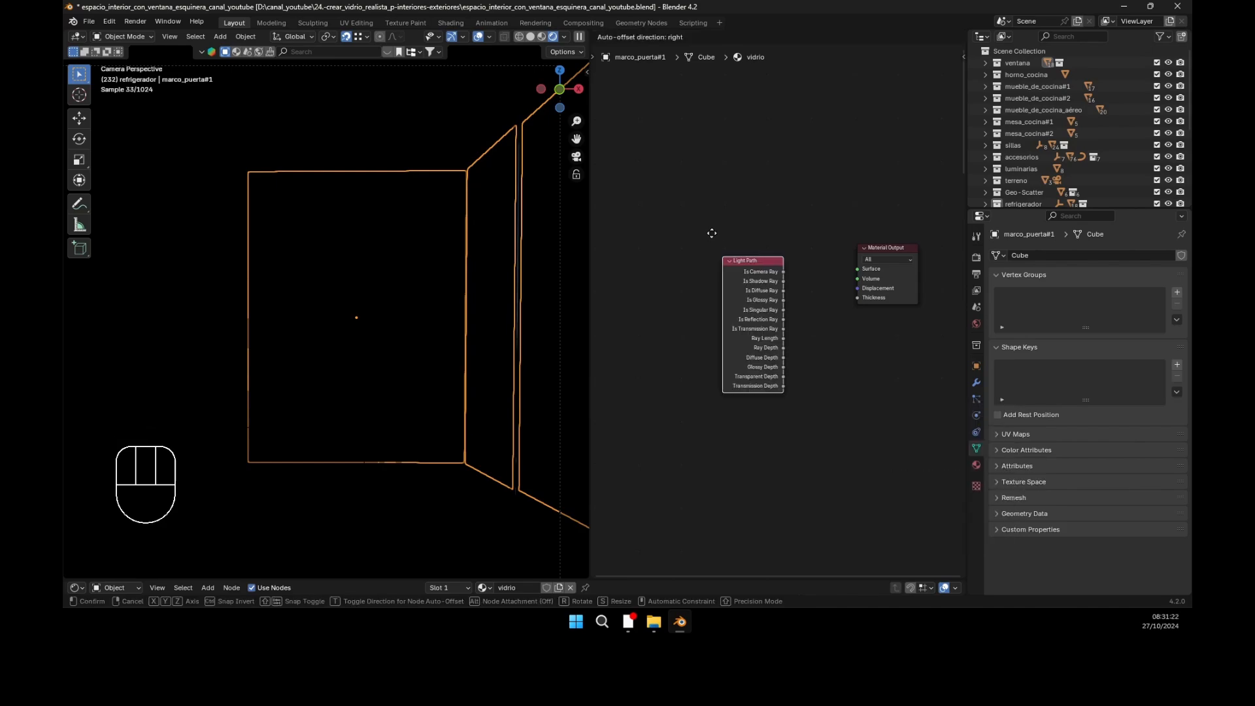
pyautogui.click(651, 111)
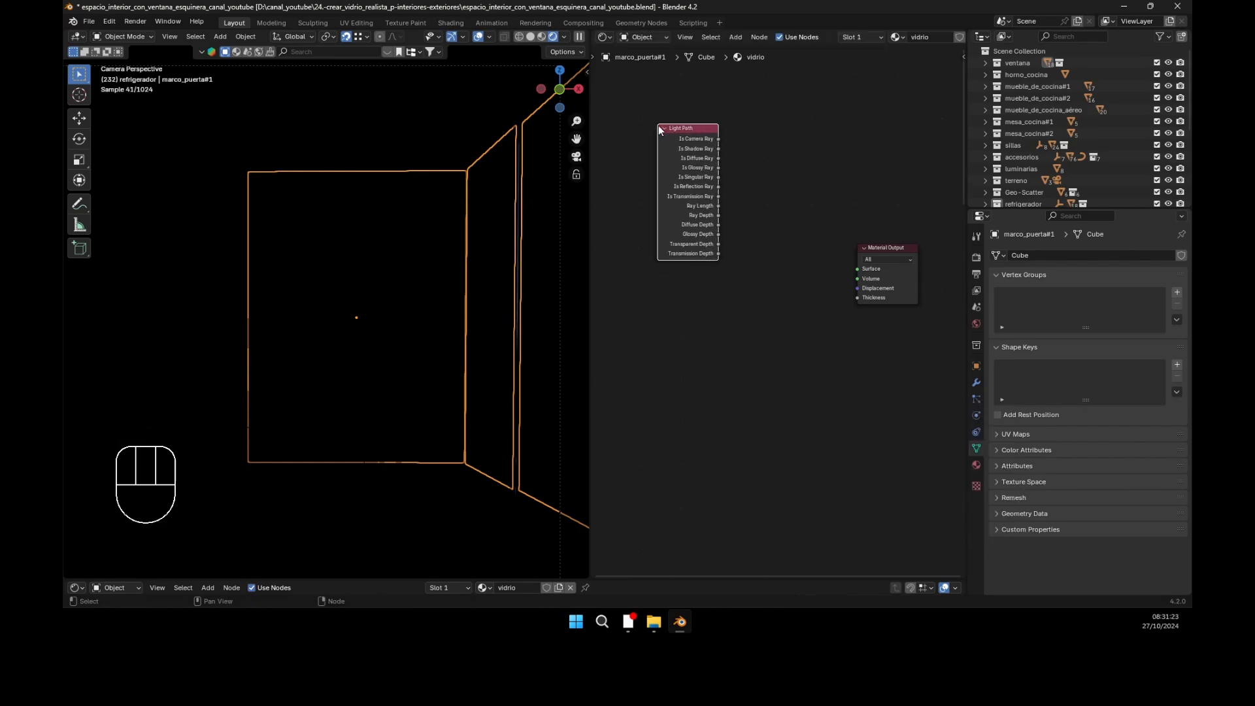
# Step: Open the node search to add another node below the new Light Path
pyautogui.click(710, 343)
pyautogui.hotkey('shift', 'a')
pyautogui.click(724, 394)
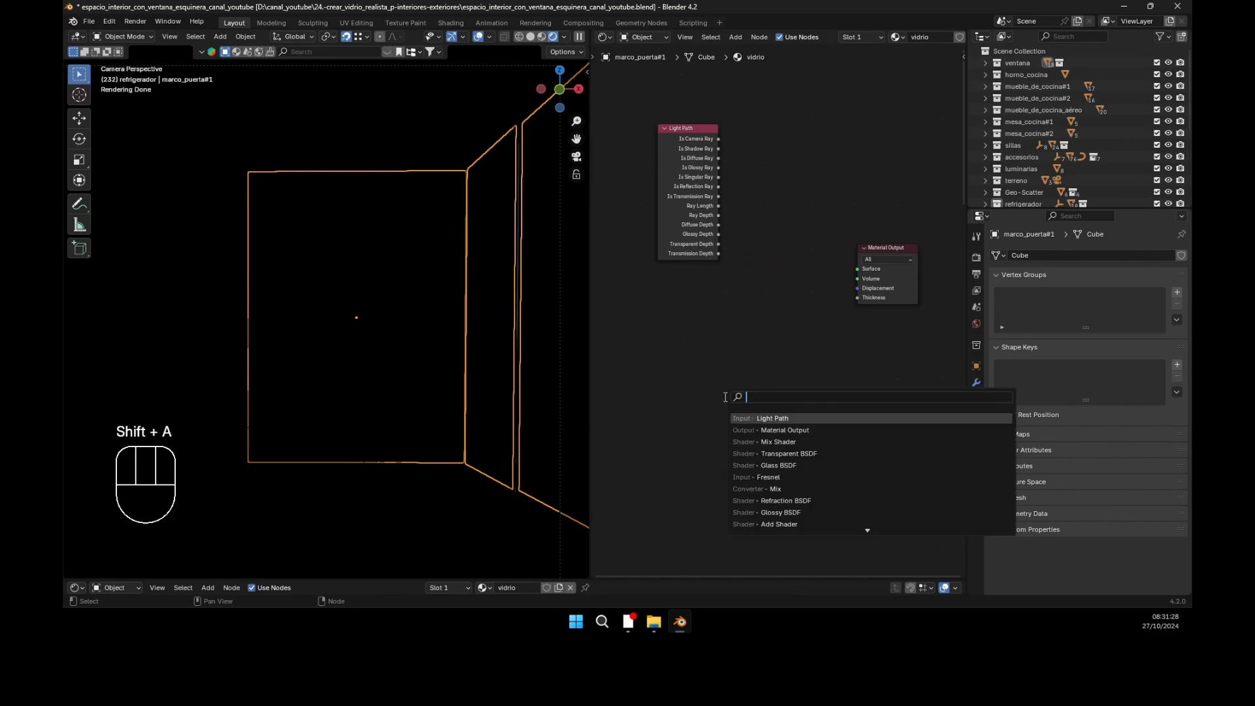
# Step: Add a Glass BSDF node below the Light Path node and a Transparent BSDF node beneath it
pyautogui.click(777, 465)
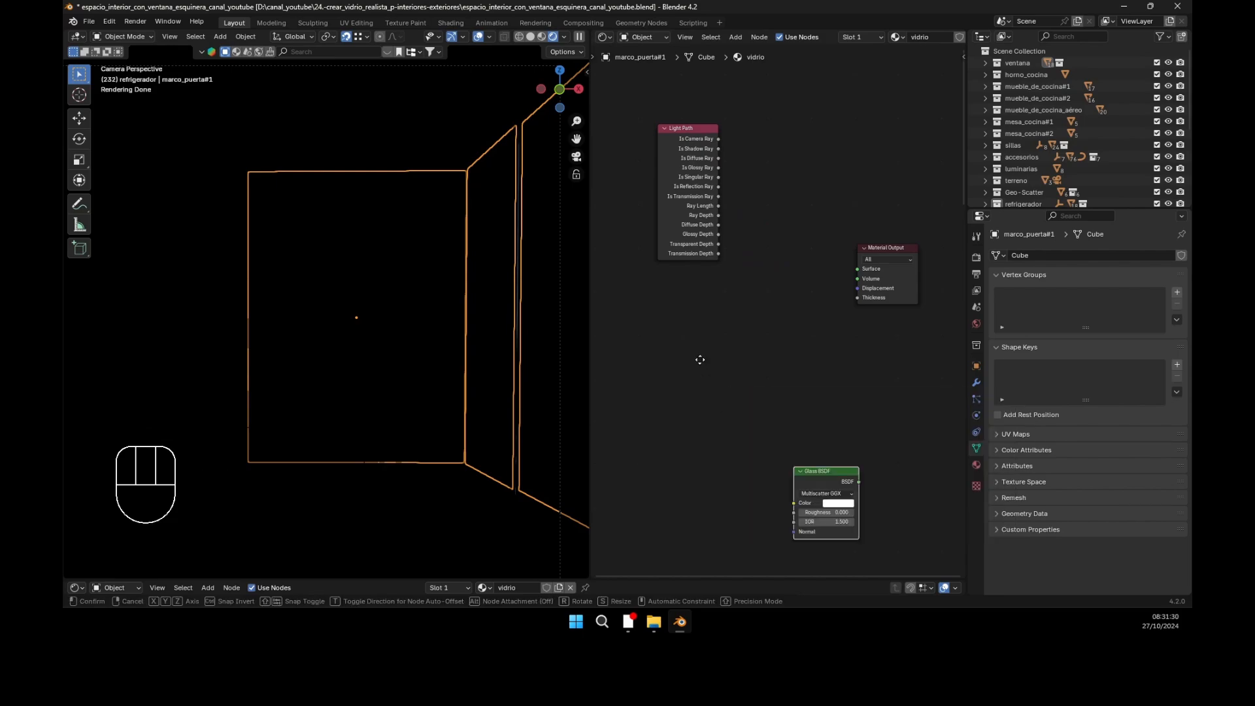
pyautogui.click(675, 317)
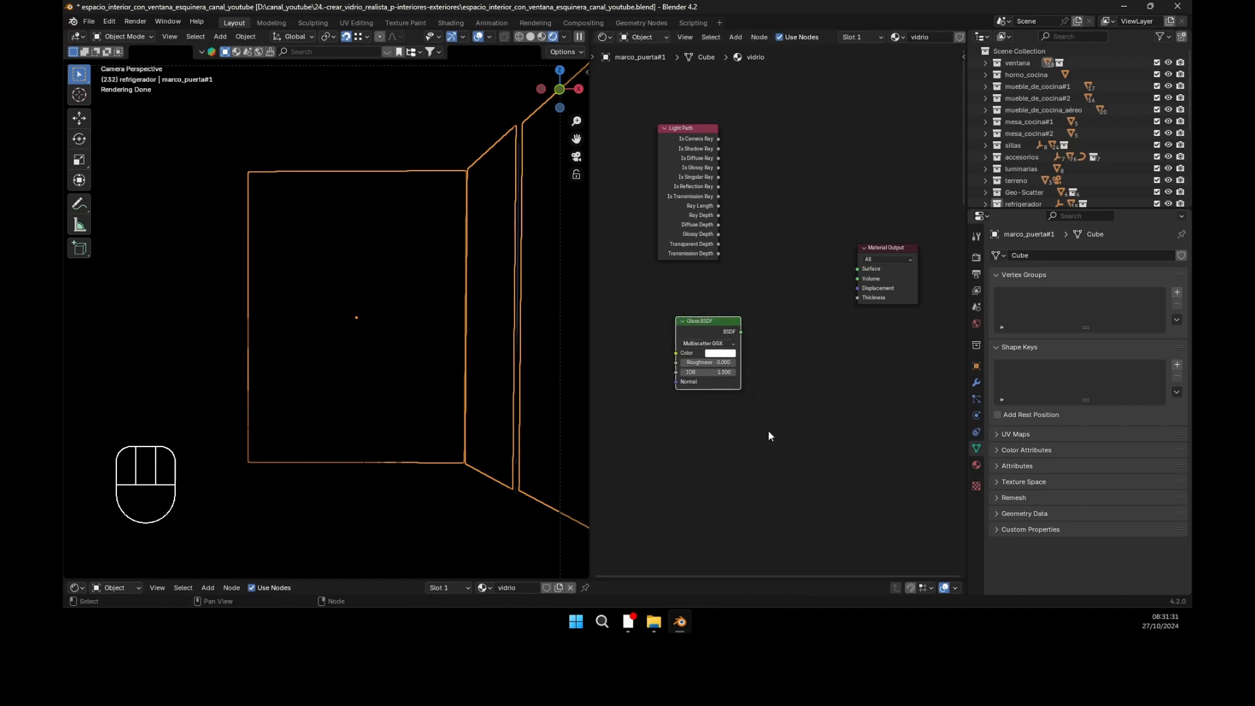
pyautogui.click(778, 468)
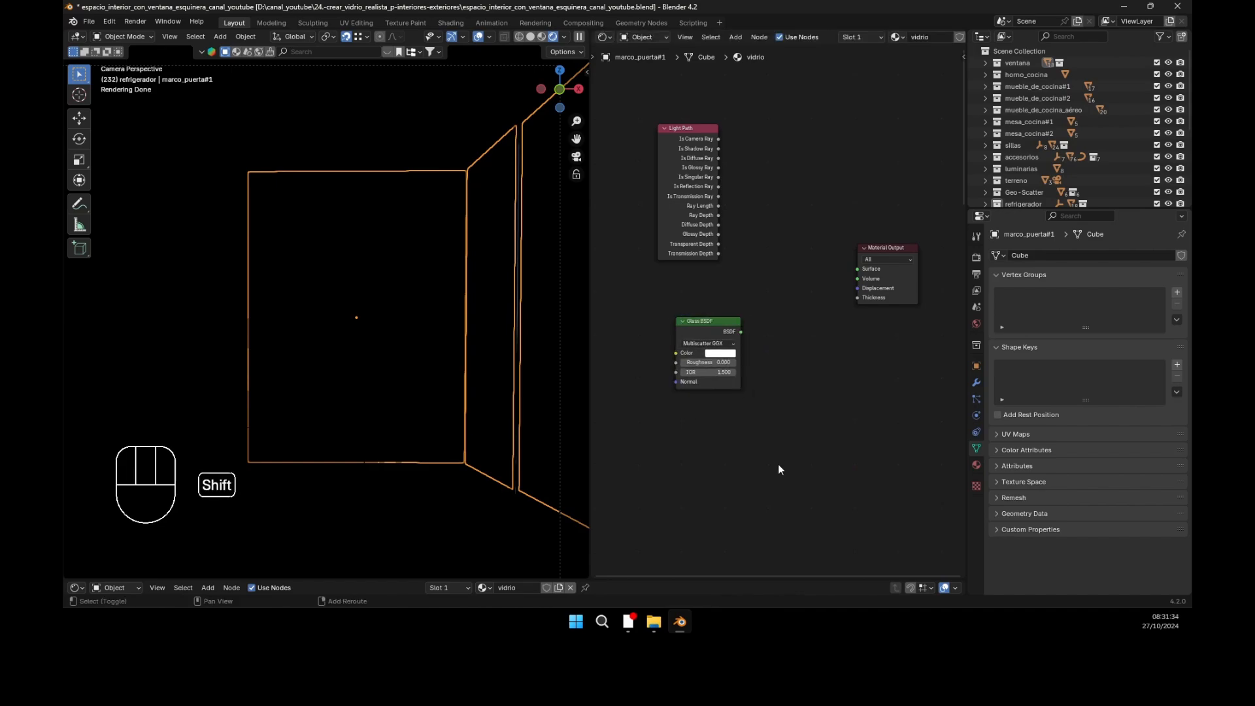
pyautogui.hotkey('shift', 'a')
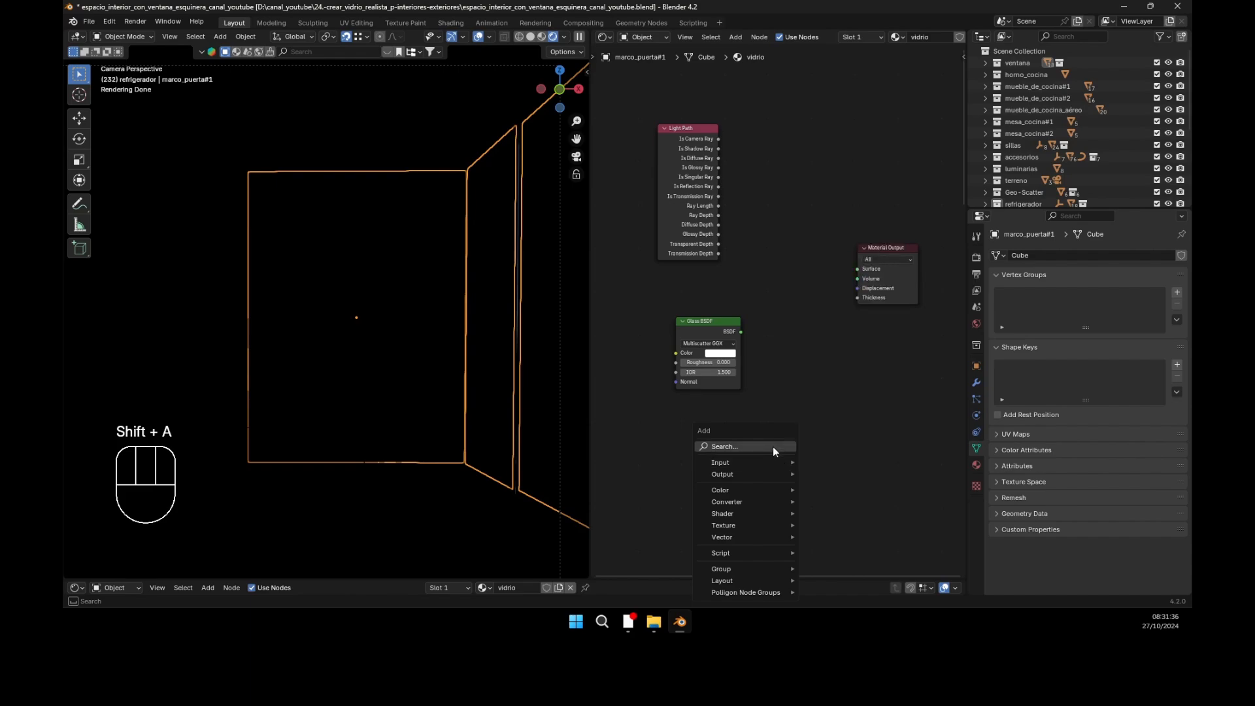
pyautogui.click(772, 445)
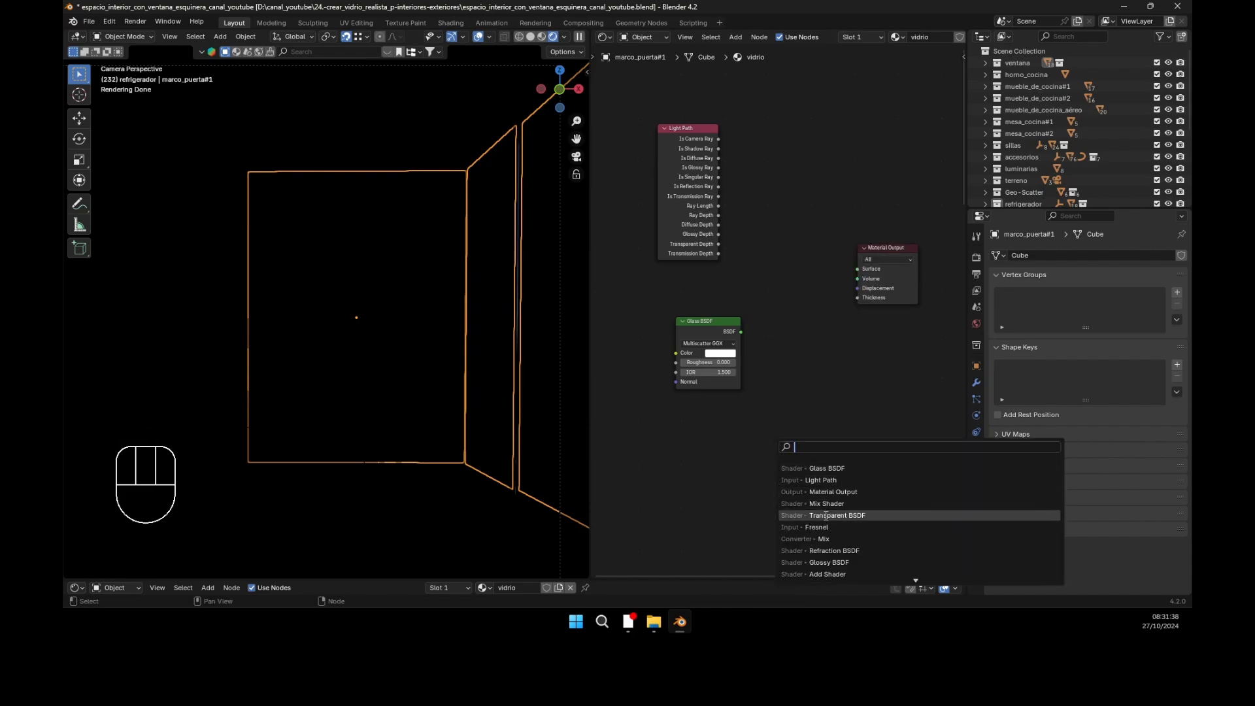
pyautogui.press('Return')
pyautogui.click(716, 442)
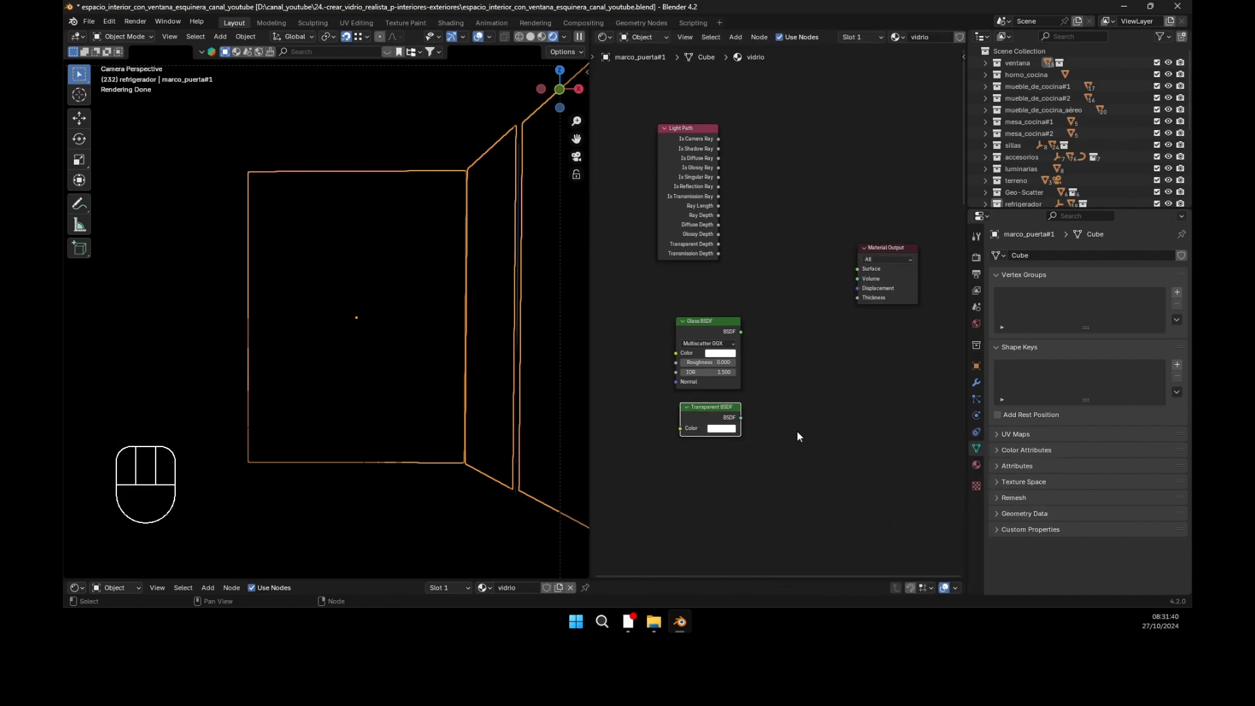
# Step: Add a Mix Shader node just before the Material Output node
pyautogui.hotkey('shift', 'a')
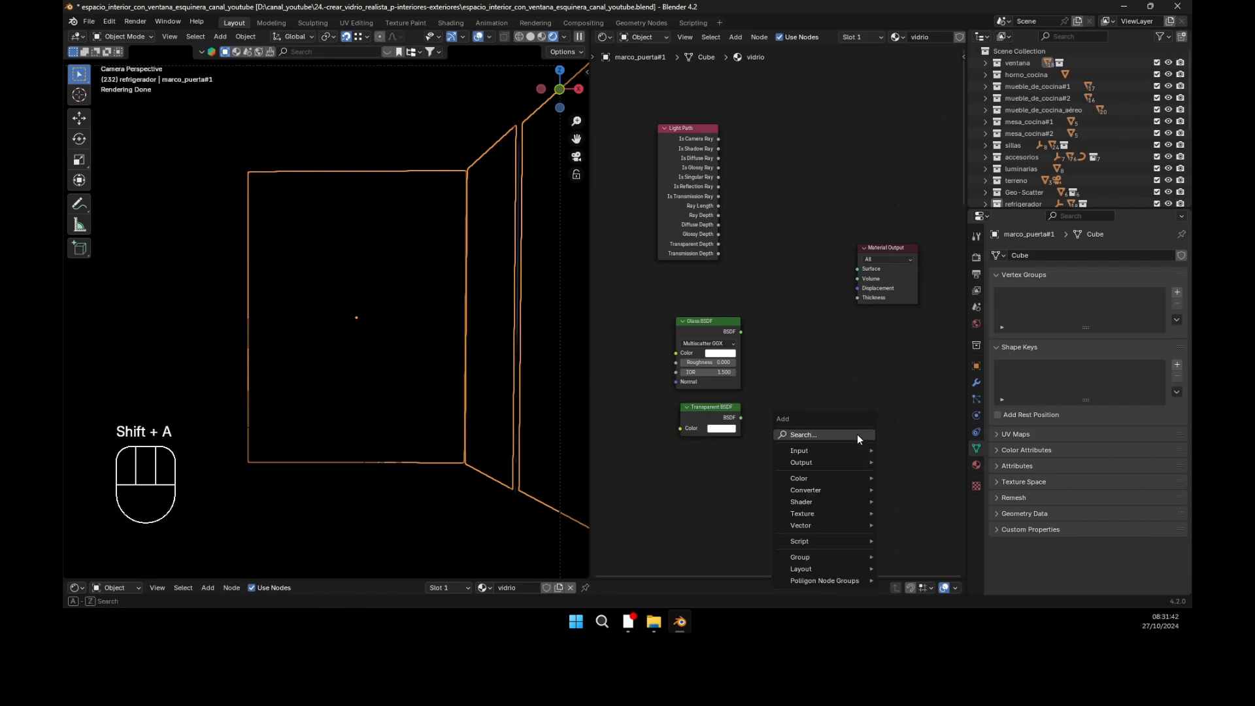
pyautogui.click(857, 433)
pyautogui.write('mix')
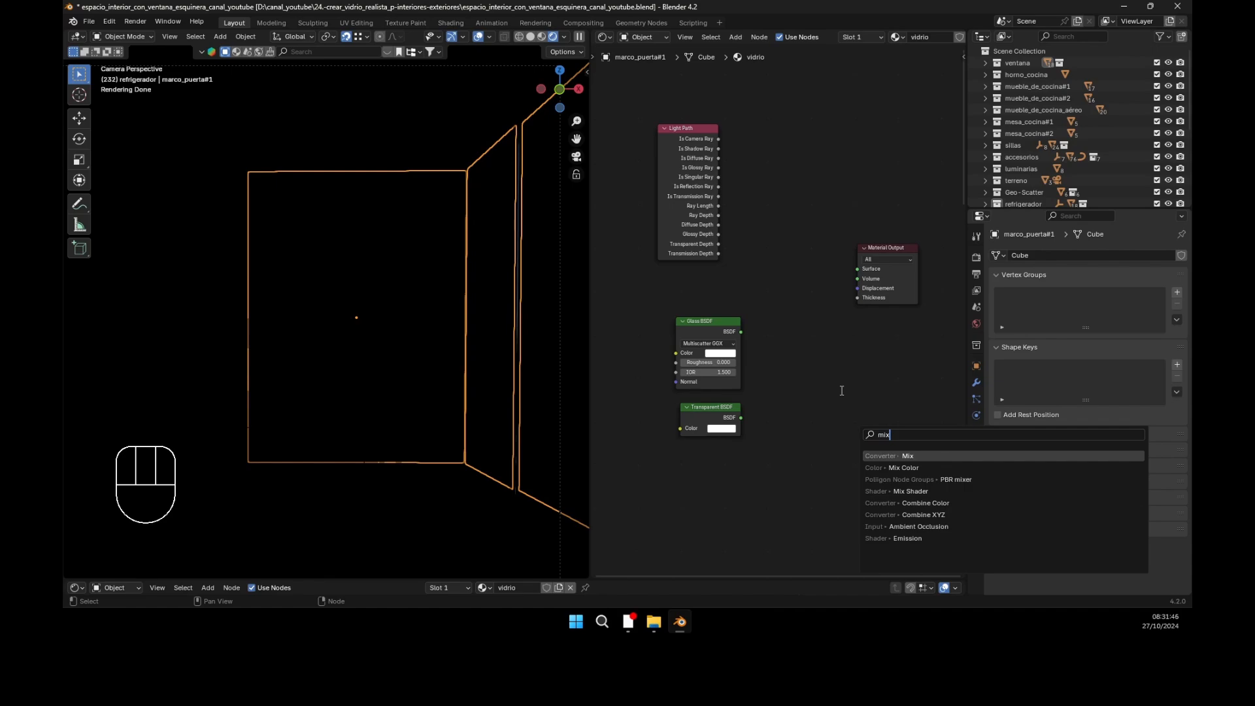
pyautogui.click(915, 491)
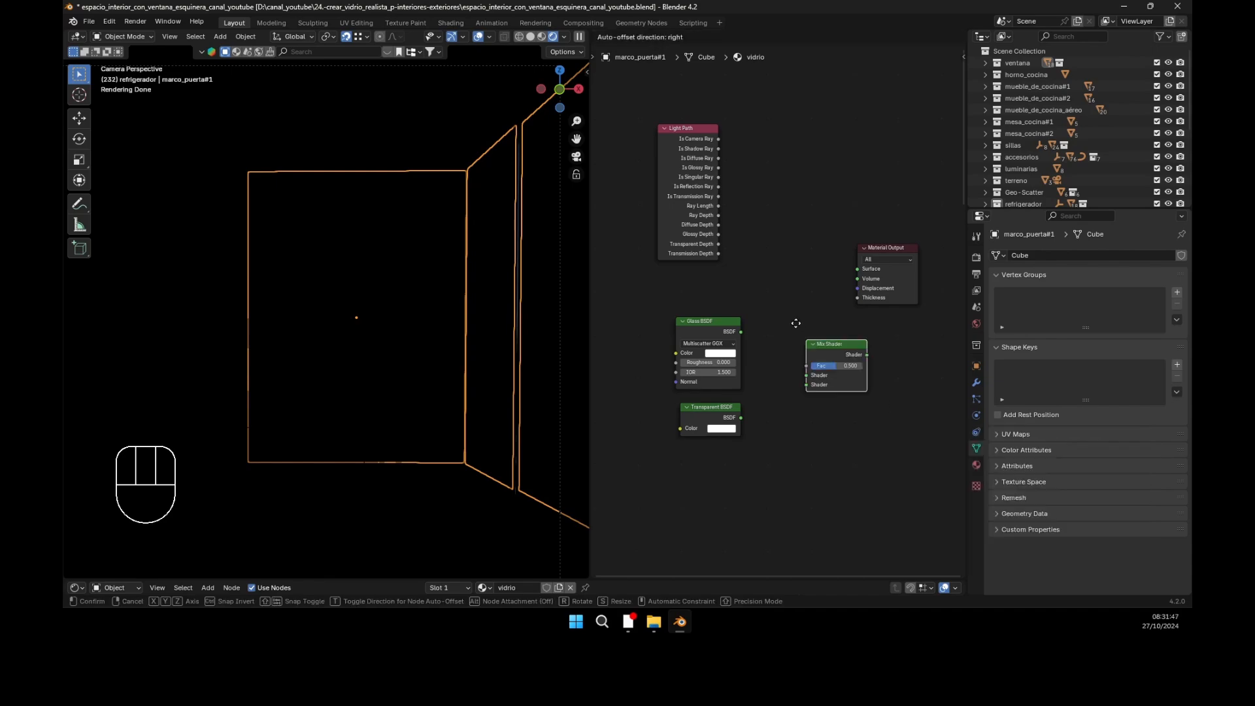
pyautogui.click(770, 258)
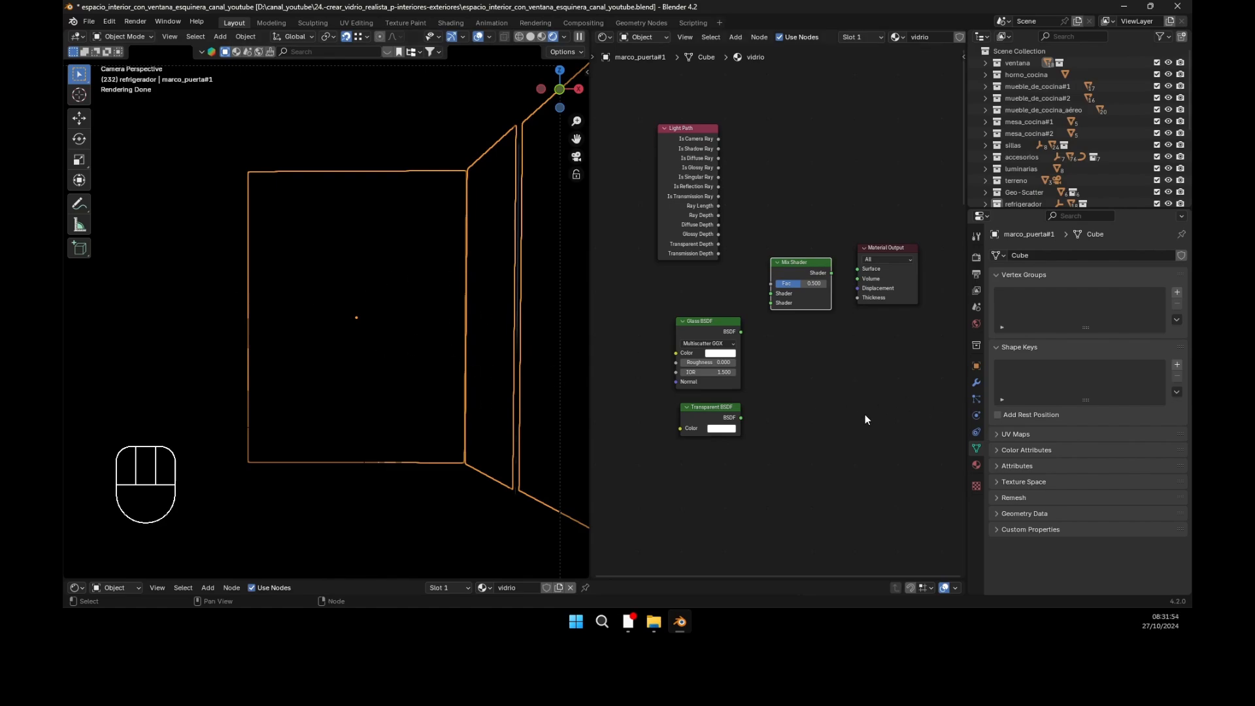
# Step: Add a Volume Scatter node below the Mix Shader node
pyautogui.hotkey('shift', 'a')
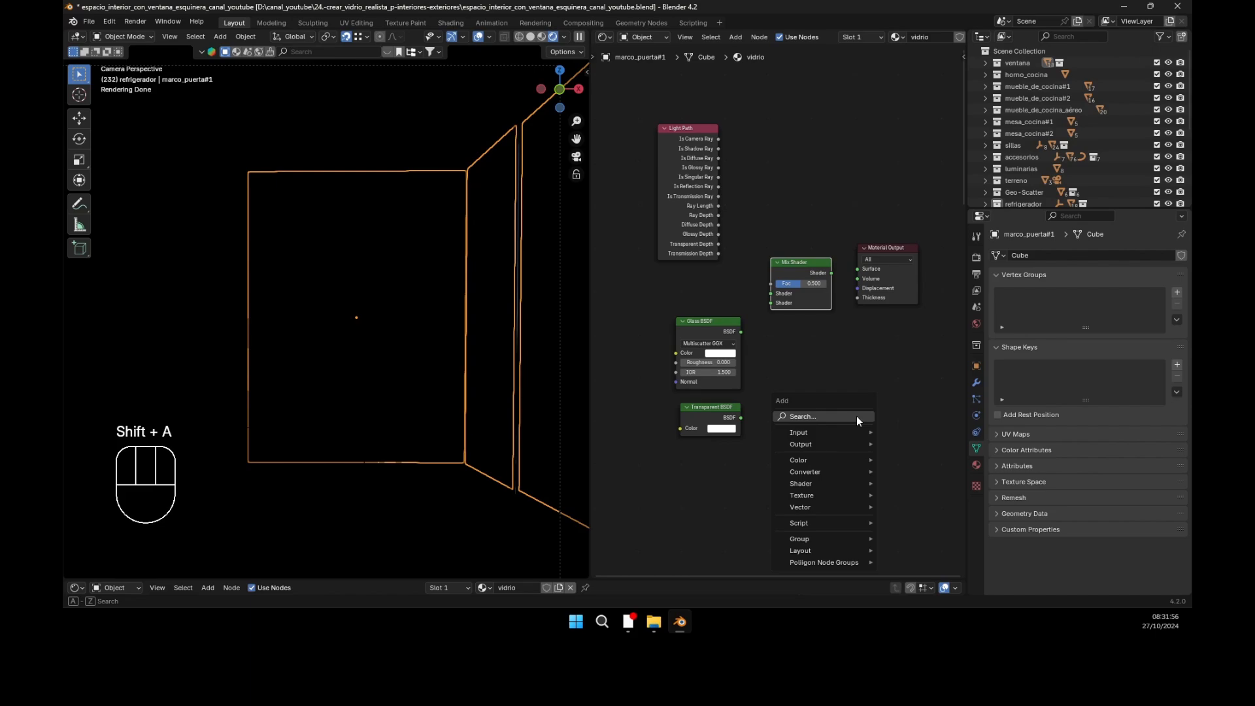
pyautogui.click(857, 417)
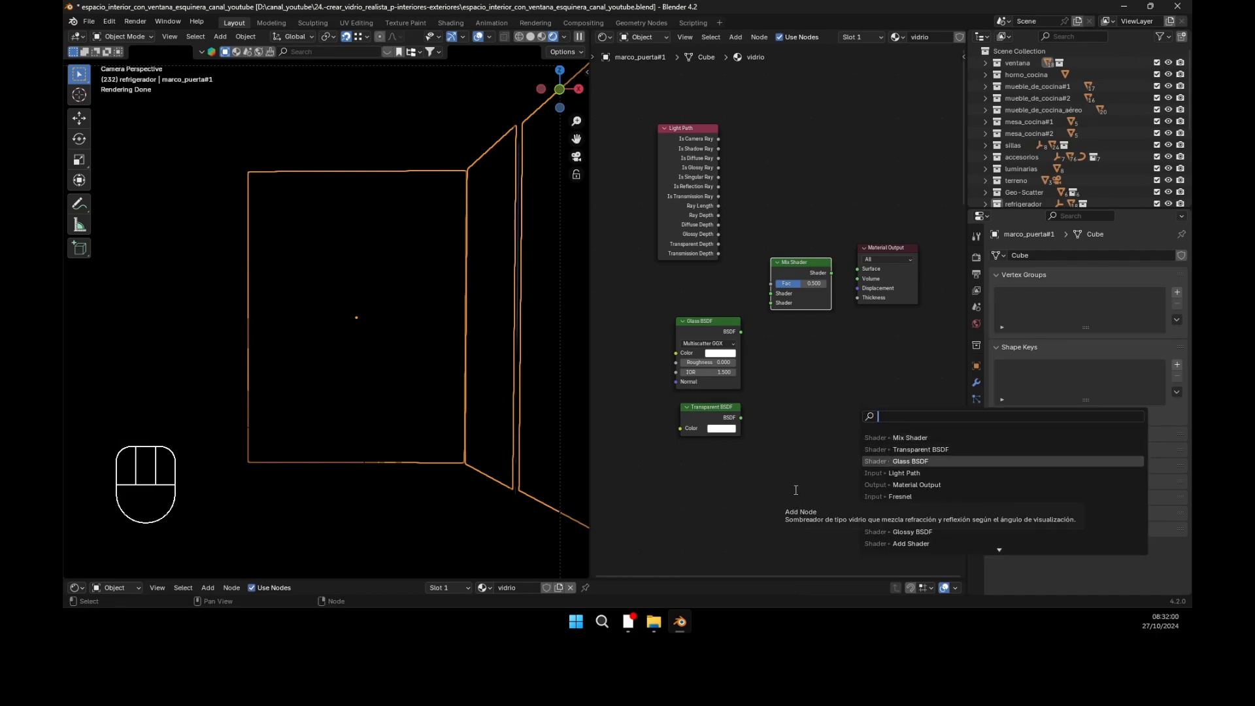
pyautogui.write('volme')
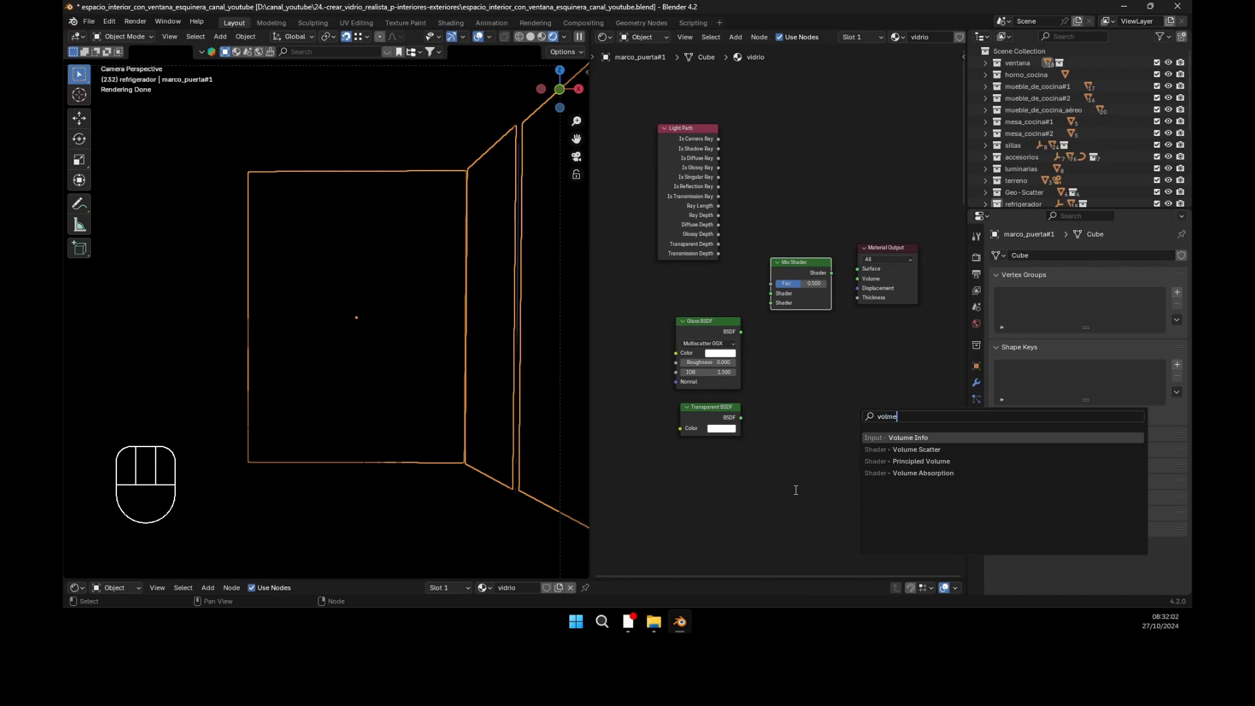
pyautogui.write(' s')
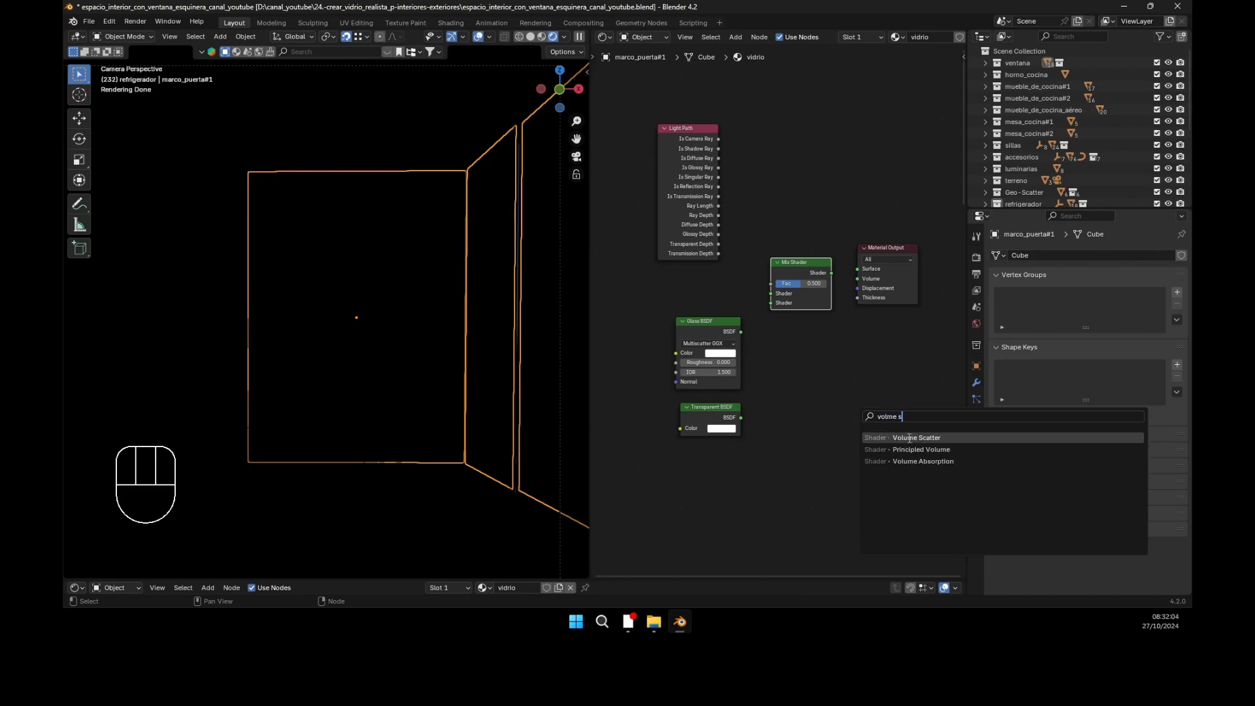
pyautogui.press('Return')
pyautogui.click(811, 382)
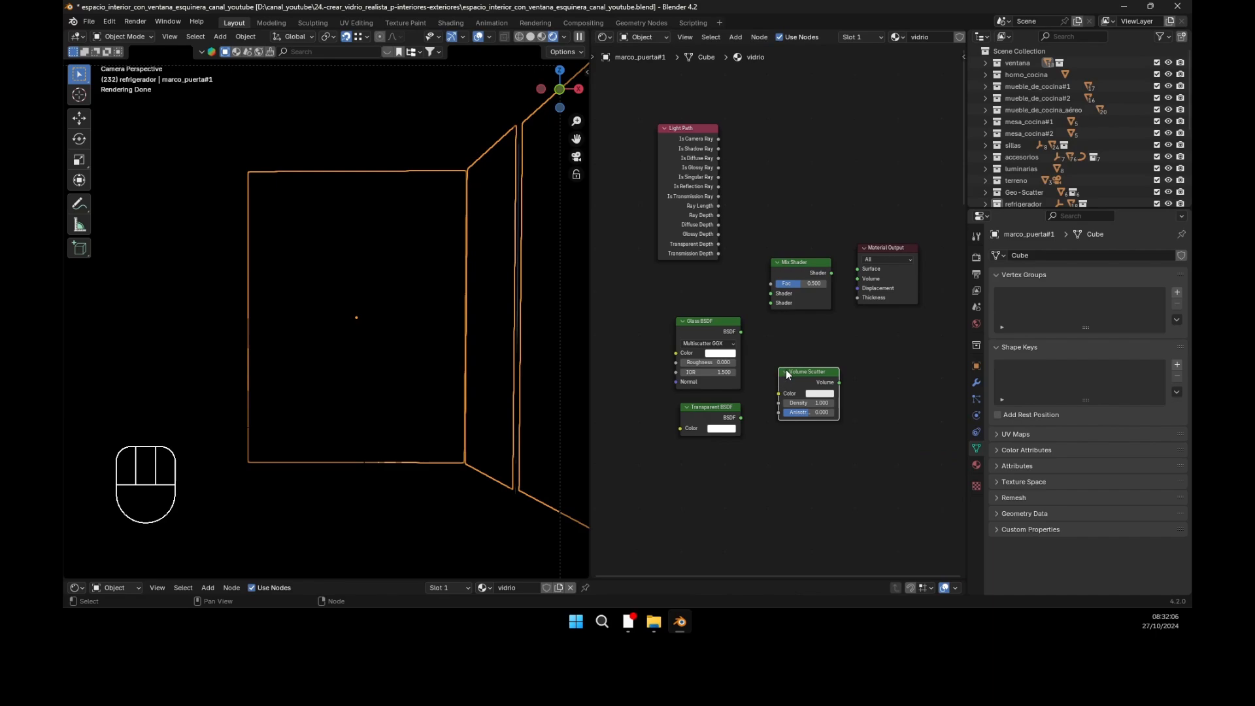
# Step: Link Is Shadow Ray to the Mix Shader's Fac, Glass and Transparent BSDF to its Shader inputs, and its output to the Material Output's Surface
pyautogui.click(734, 156)
pyautogui.moveTo(719, 149); pyautogui.dragTo(770, 283)
pyautogui.moveTo(740, 332); pyautogui.dragTo(749, 303)
pyautogui.moveTo(719, 324); pyautogui.dragTo(691, 288)
pyautogui.moveTo(705, 407); pyautogui.dragTo(770, 302)
pyautogui.moveTo(819, 372); pyautogui.dragTo(810, 332)
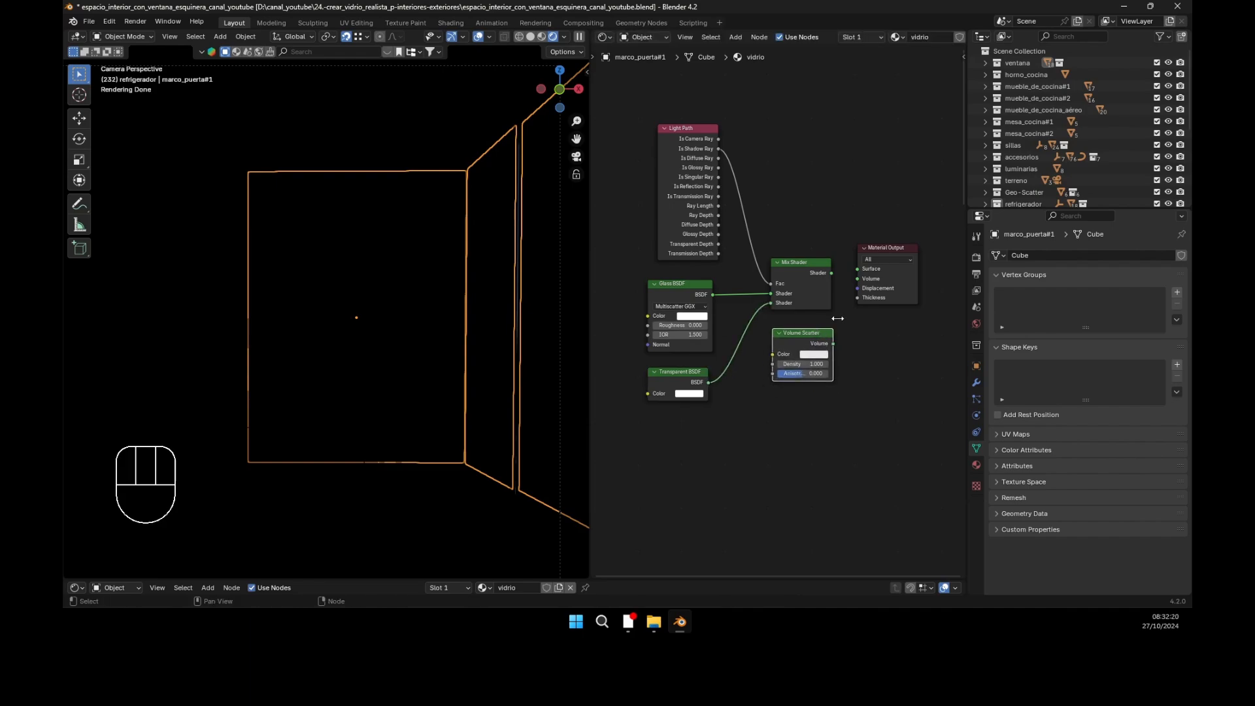
pyautogui.moveTo(831, 272); pyautogui.dragTo(856, 269)
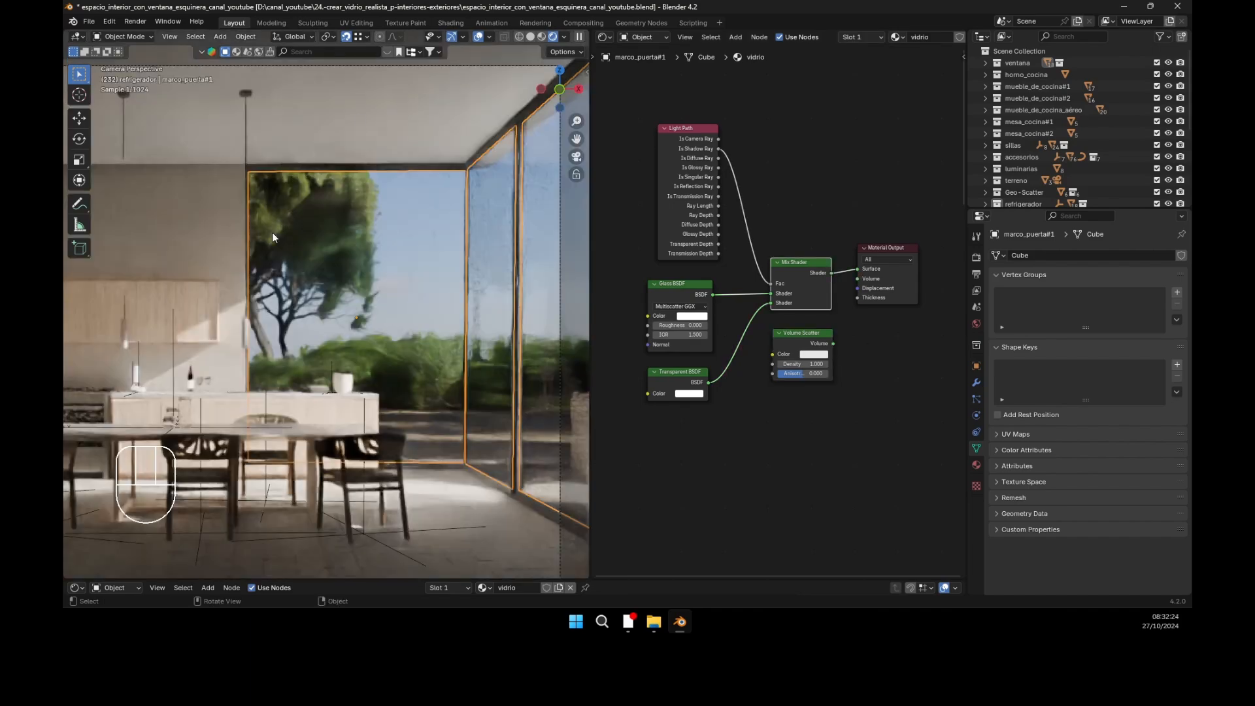
# Step: Connect the Volume Scatter node's Volume output to the Material Output's Volume input
pyautogui.moveTo(785, 475); pyautogui.dragTo(826, 164, button='middle')
pyautogui.moveTo(823, 391); pyautogui.dragTo(798, 514, button='middle')
pyautogui.moveTo(838, 175); pyautogui.dragTo(871, 577, button='middle')
pyautogui.scroll(2, 801, 306)
pyautogui.moveTo(844, 325); pyautogui.dragTo(852, 406, button='middle')
pyautogui.moveTo(849, 410); pyautogui.dragTo(871, 328)
pyautogui.moveTo(896, 370); pyautogui.dragTo(894, 373)
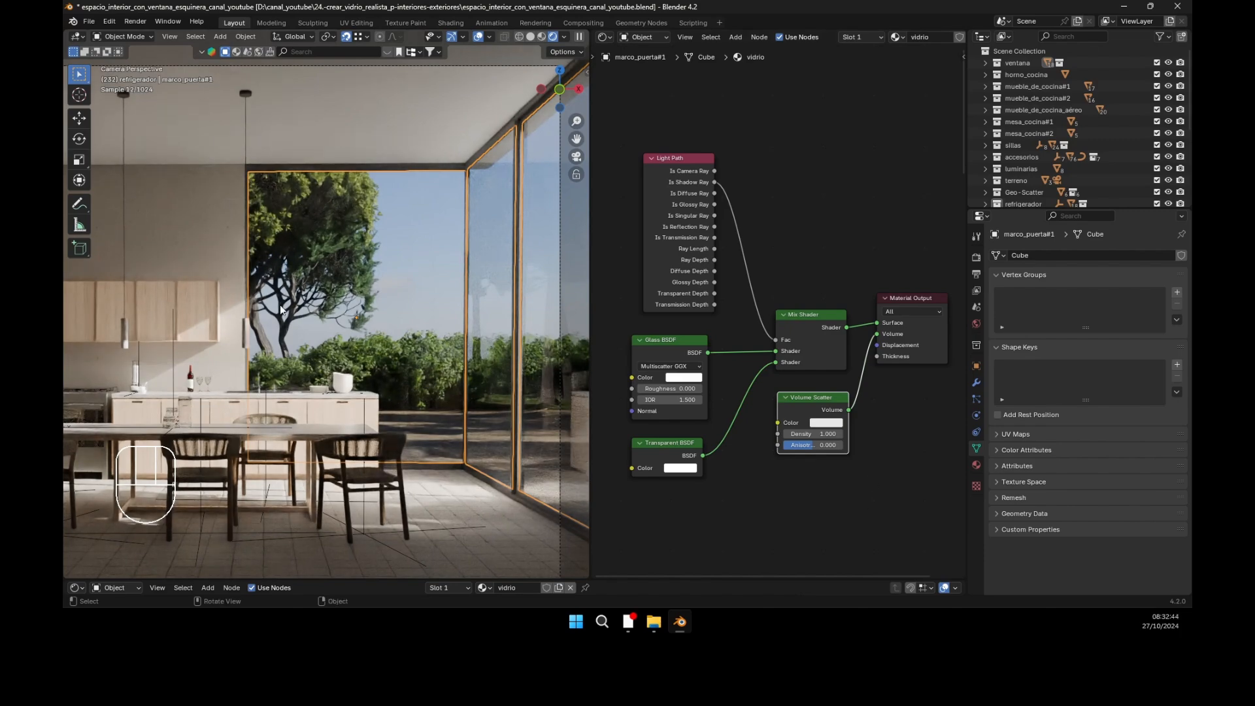
# Step: Set the Volume Scatter node's Density to 5 and its Anisotropy to 5
pyautogui.doubleClick(814, 433)
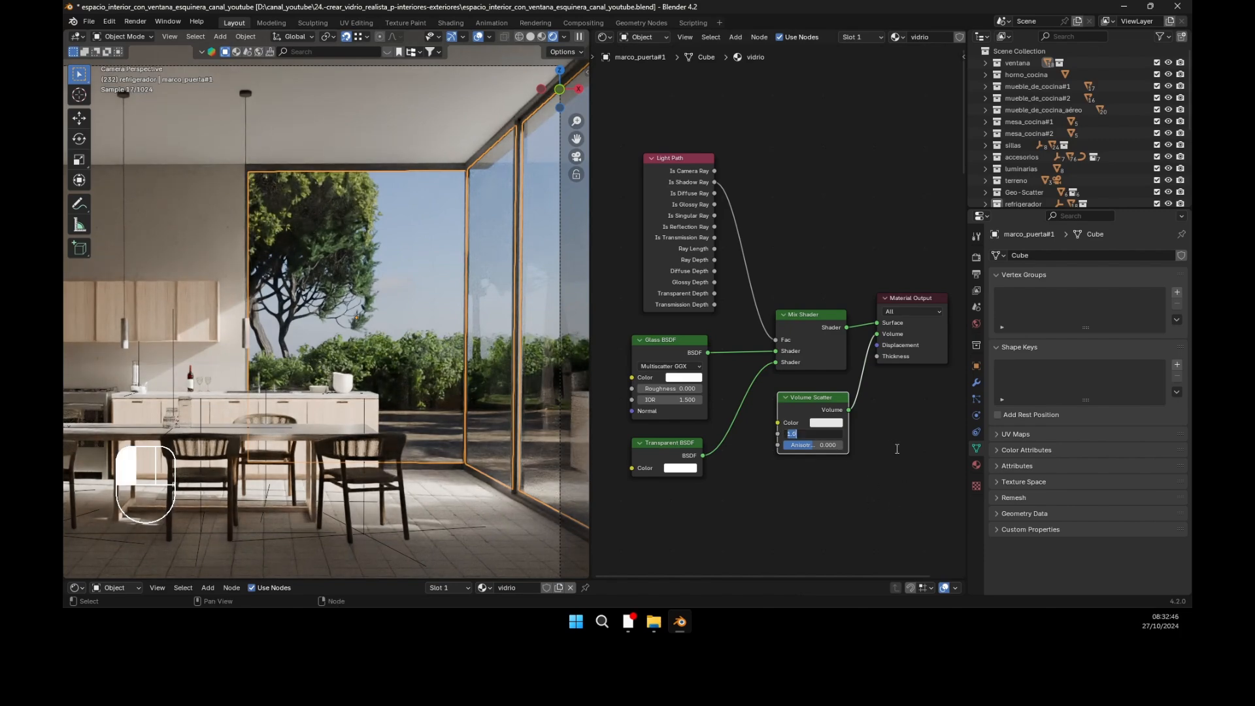
pyautogui.write('1')
pyautogui.press('Return')
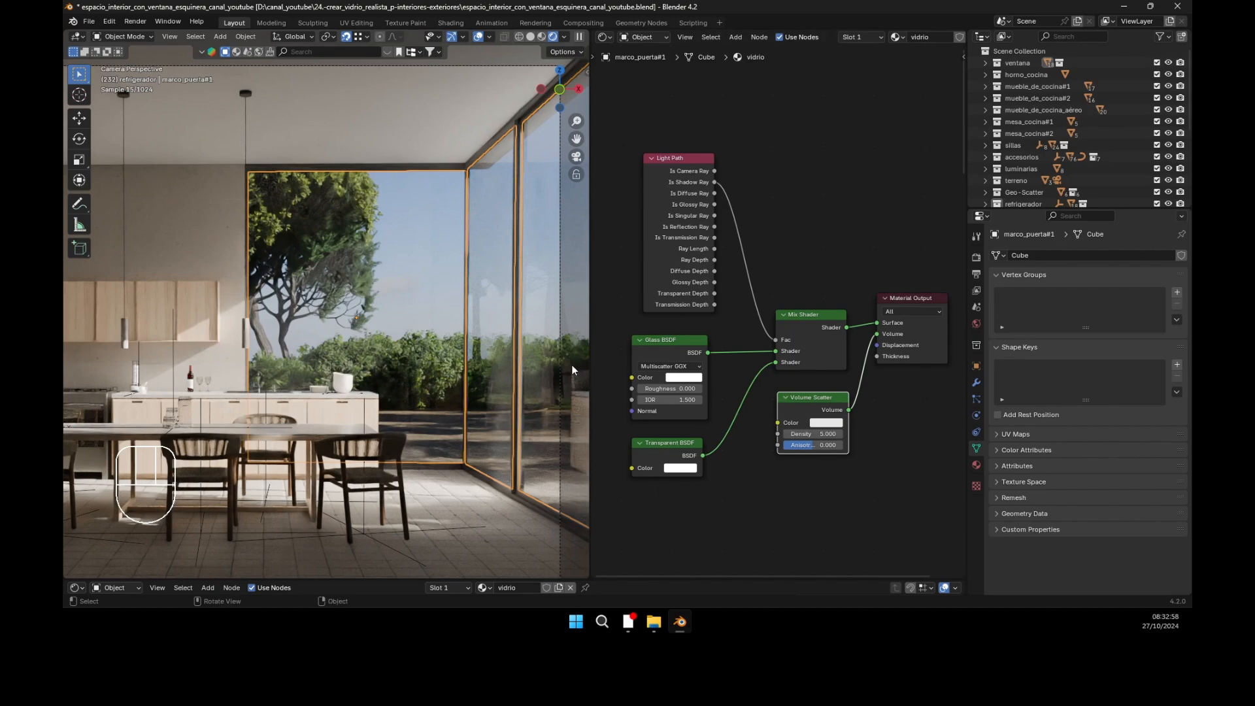
pyautogui.click(820, 449)
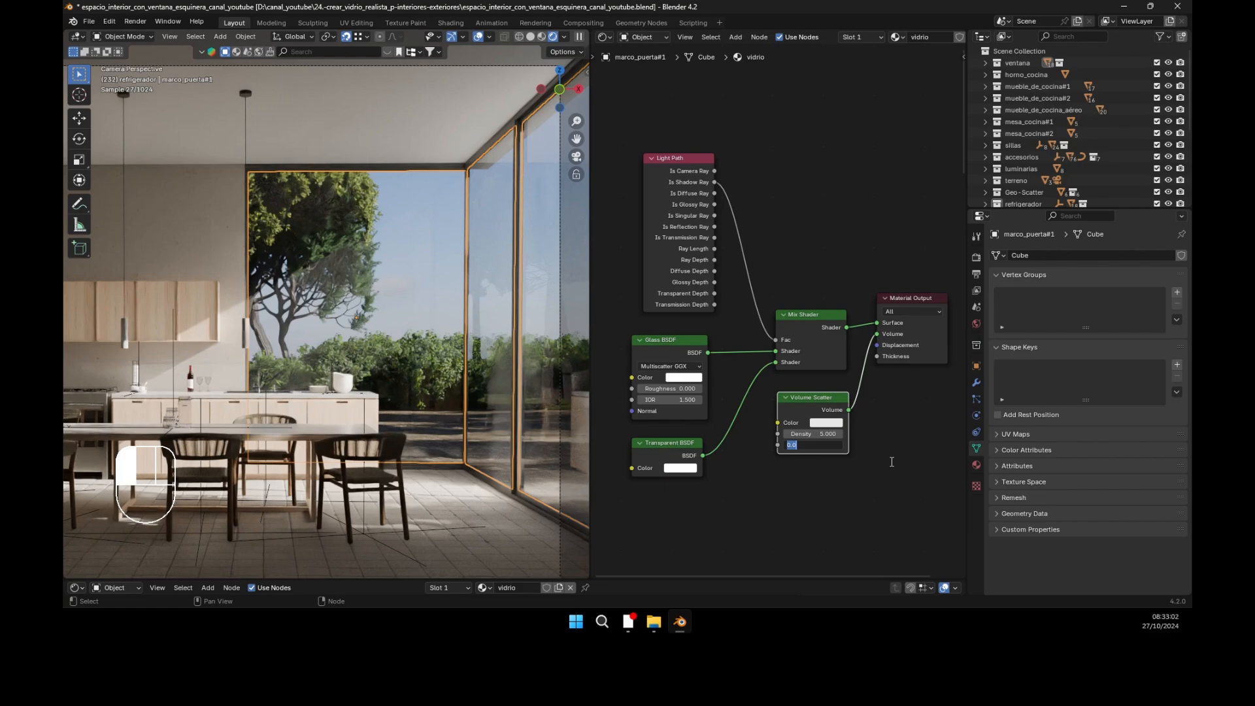
pyautogui.write('5')
pyautogui.press('Return')
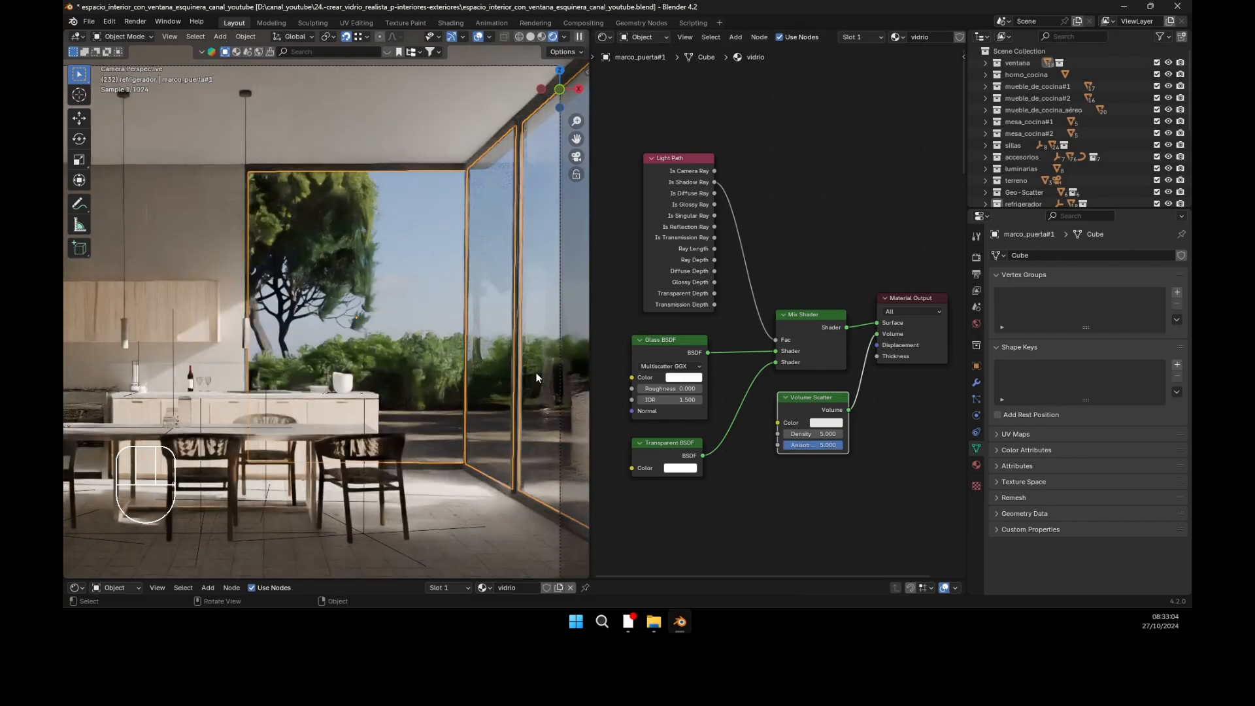
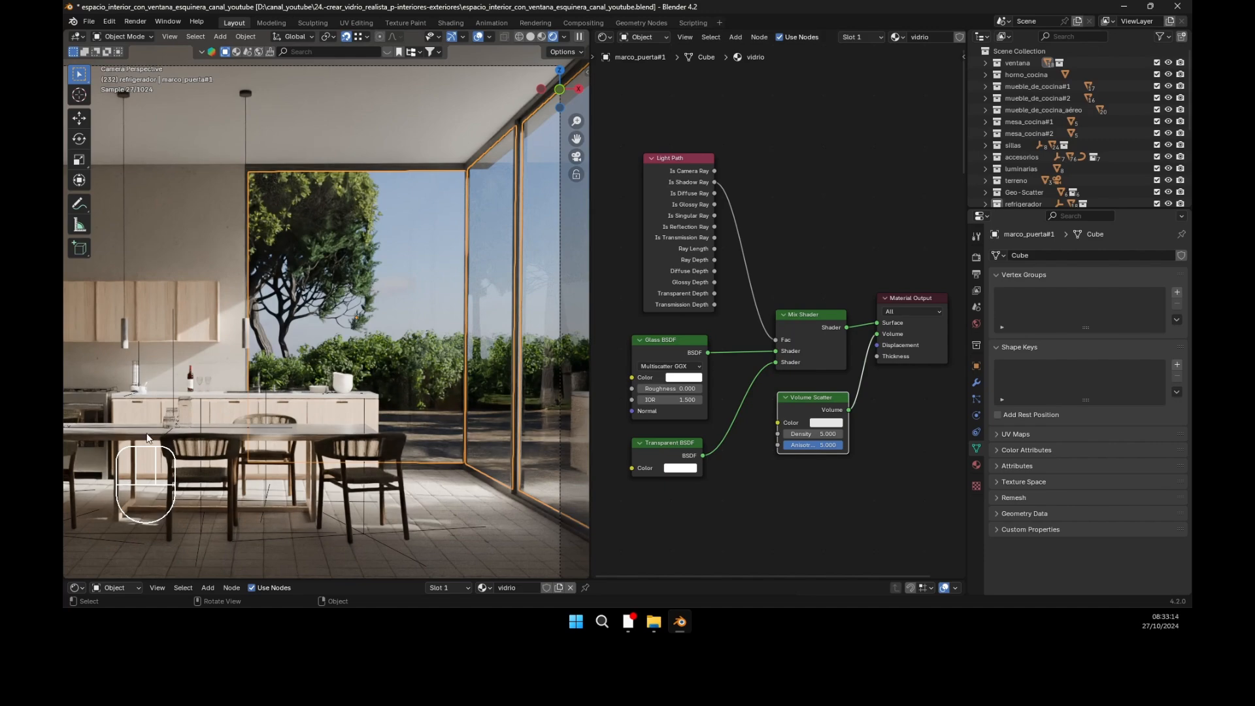
# Step: Inspect the kitchen glassware and the corner window glass in the rendered camera view
pyautogui.scroll(3, 163, 421)
pyautogui.keyDown('shift'); pyautogui.moveTo(188, 407); pyautogui.dragTo(398, 279, button='middle'); pyautogui.keyUp('shift')
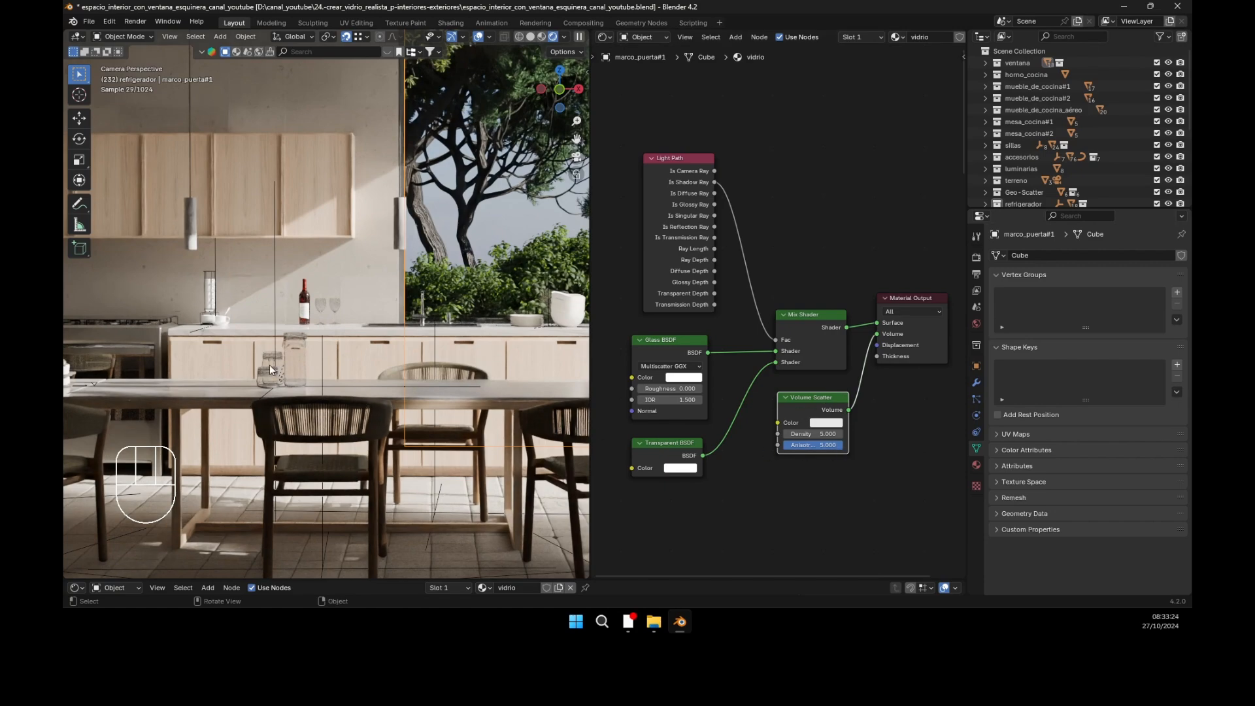
pyautogui.moveTo(269, 370); pyautogui.dragTo(264, 381, button='middle')
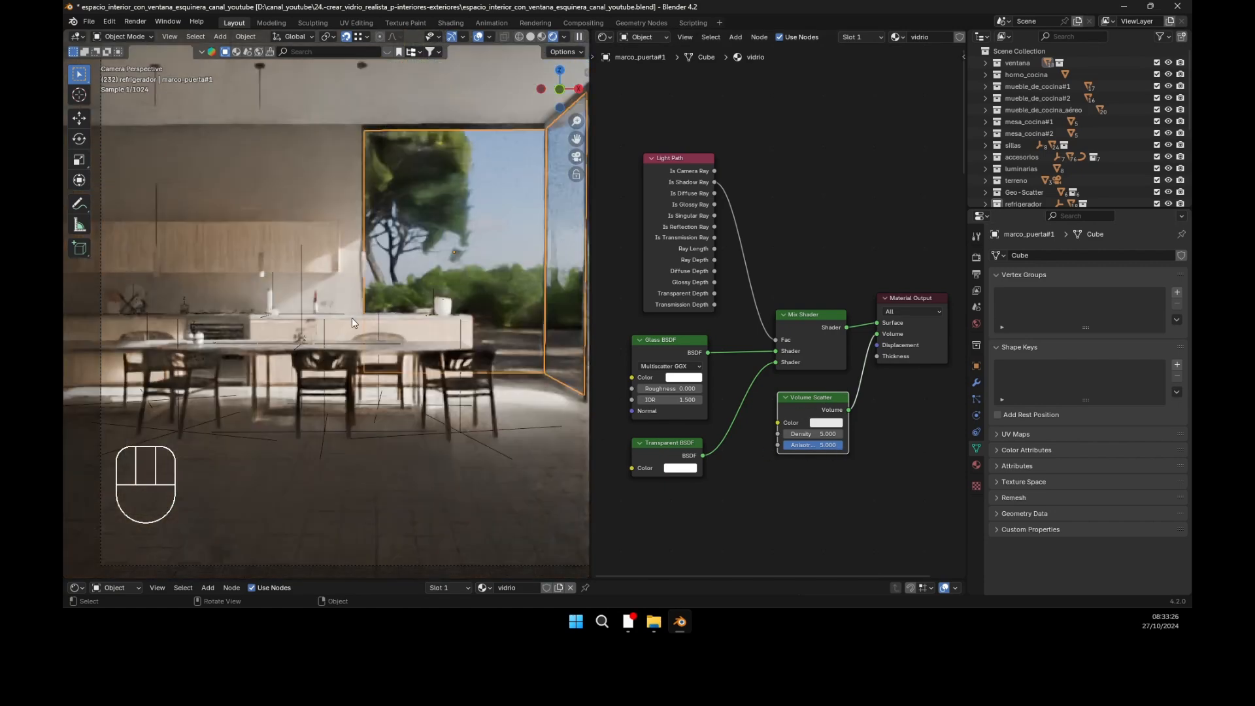
pyautogui.keyDown('shift'); pyautogui.moveTo(328, 336); pyautogui.dragTo(394, 301, button='middle'); pyautogui.keyUp('shift')
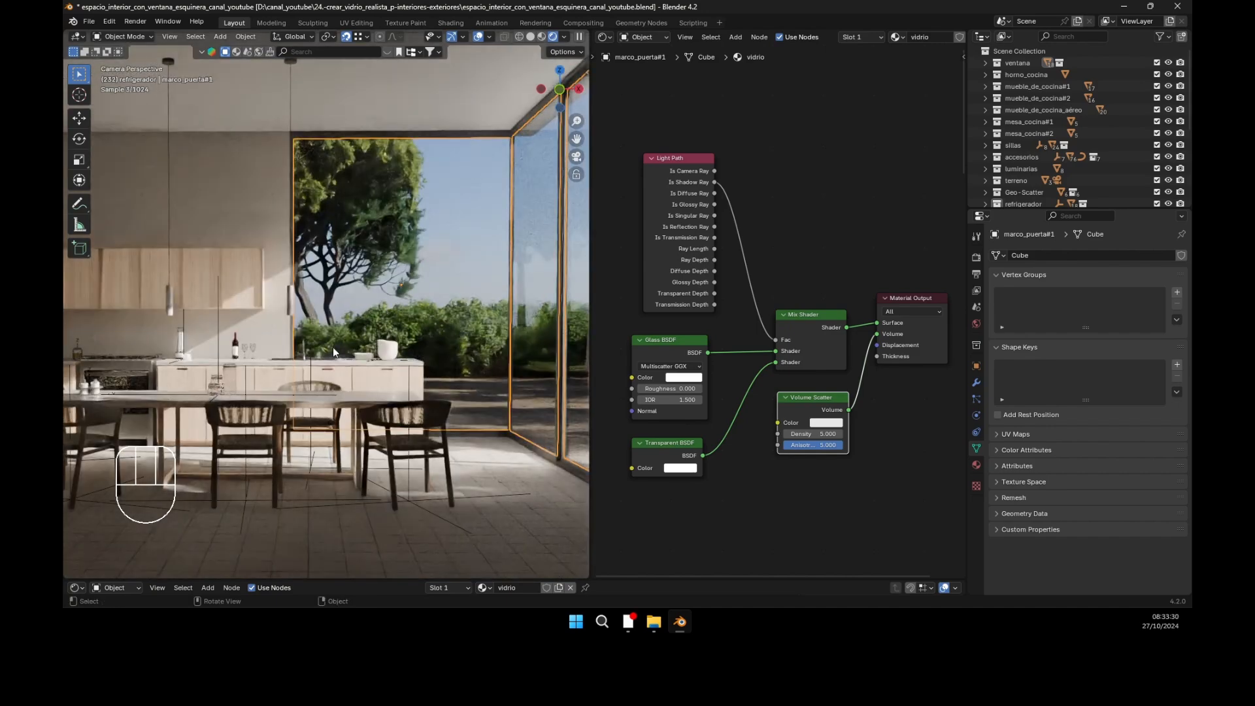
pyautogui.scroll(1, 336, 348)
pyautogui.keyDown('shift'); pyautogui.moveTo(340, 343); pyautogui.dragTo(277, 346, button='middle'); pyautogui.keyUp('shift')
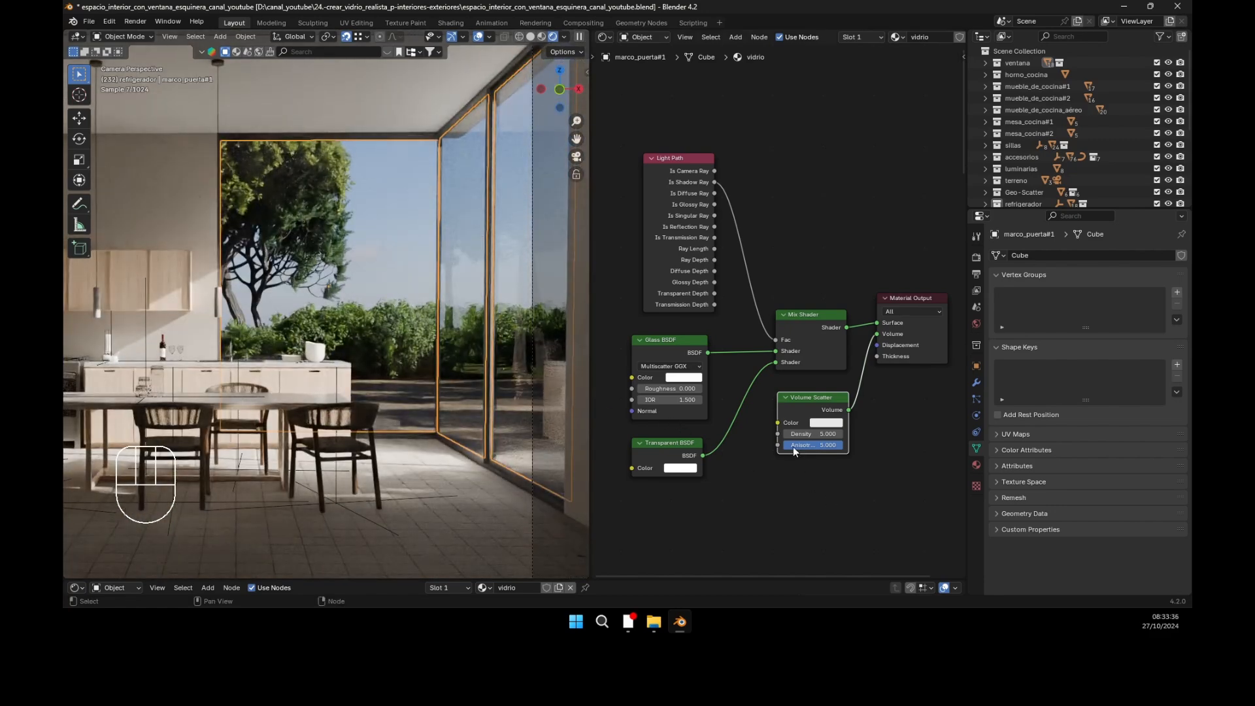
# Step: Compare the render with the two other glass node setups by activating each one's Material Output in turn
pyautogui.scroll(-3, 790, 307)
pyautogui.moveTo(790, 306); pyautogui.dragTo(780, 57, button='middle')
pyautogui.moveTo(798, 332); pyautogui.dragTo(778, 159, button='middle')
pyautogui.click(852, 411)
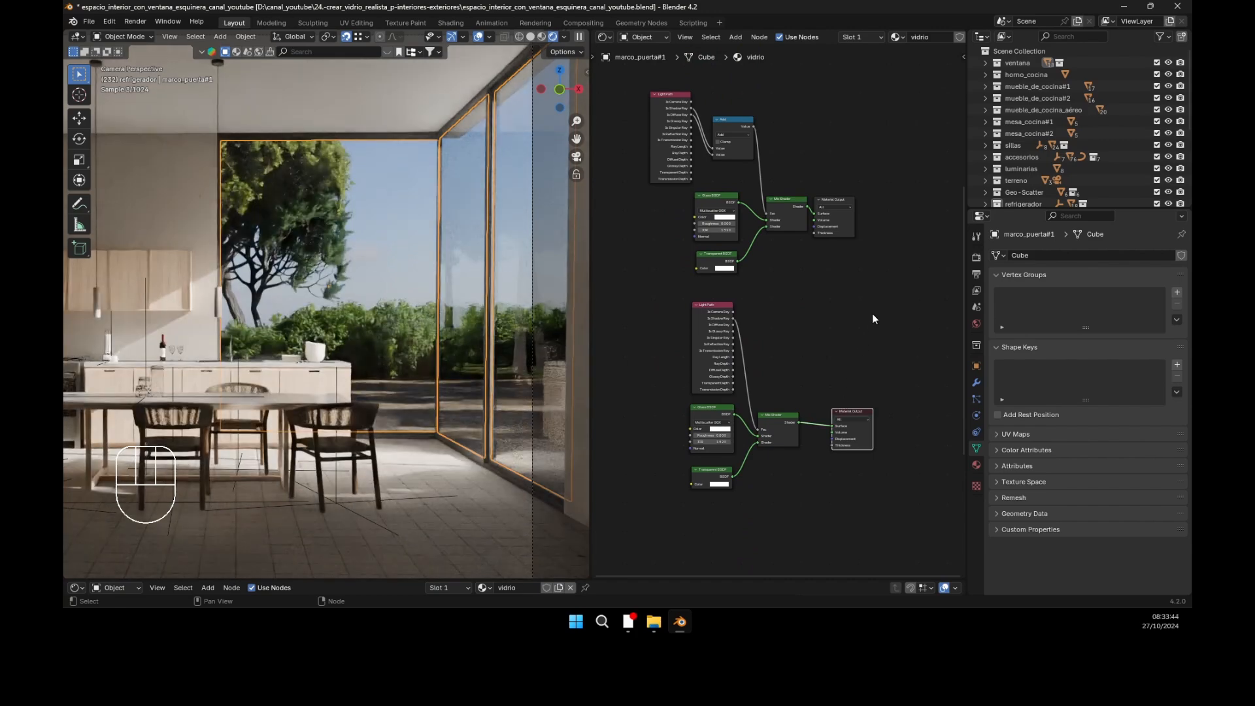
pyautogui.click(834, 200)
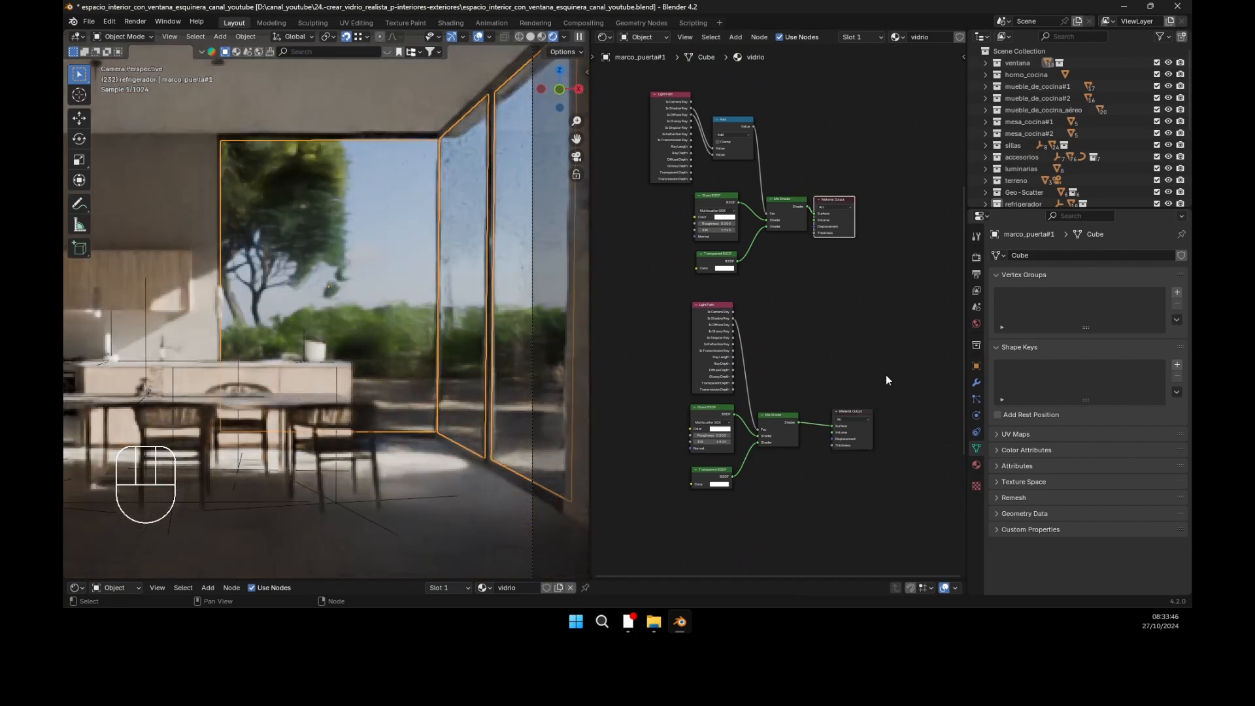
pyautogui.click(685, 465)
pyautogui.moveTo(832, 336); pyautogui.dragTo(840, 464, button='middle')
pyautogui.scroll(3, 809, 367)
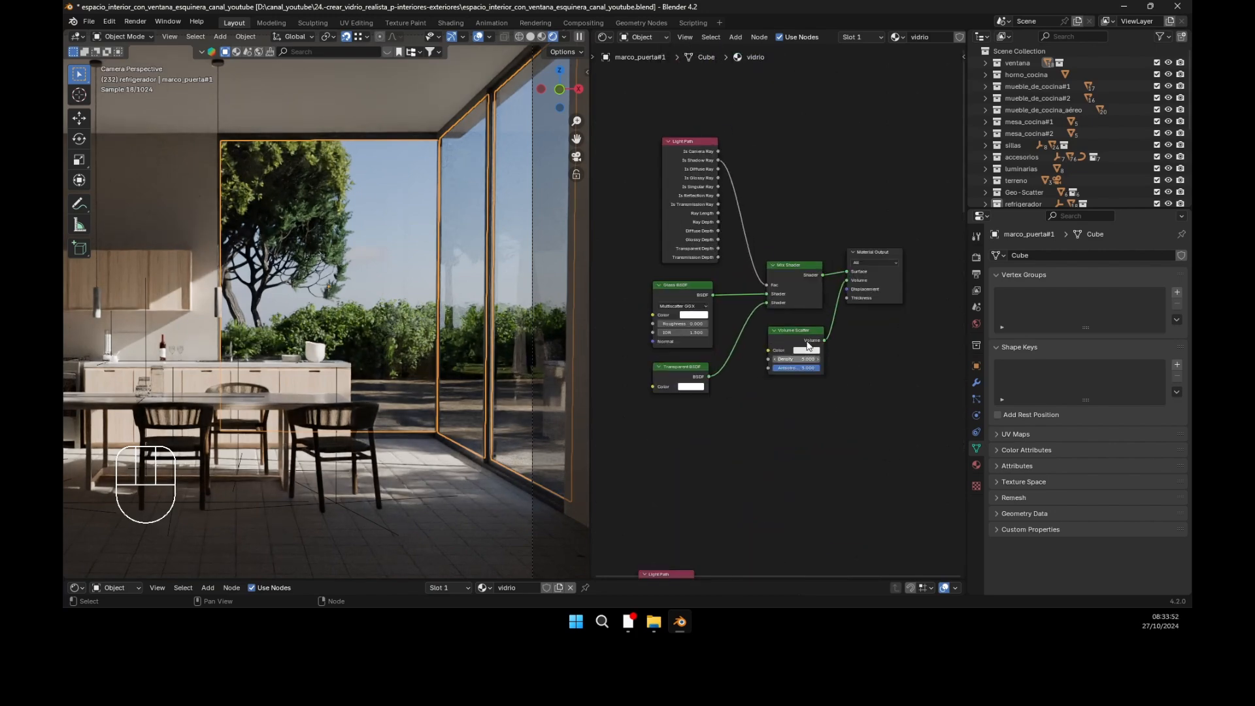
# Step: Set both the Density and the Anisotropy of the Volume Scatter node to 1.5
pyautogui.click(813, 377)
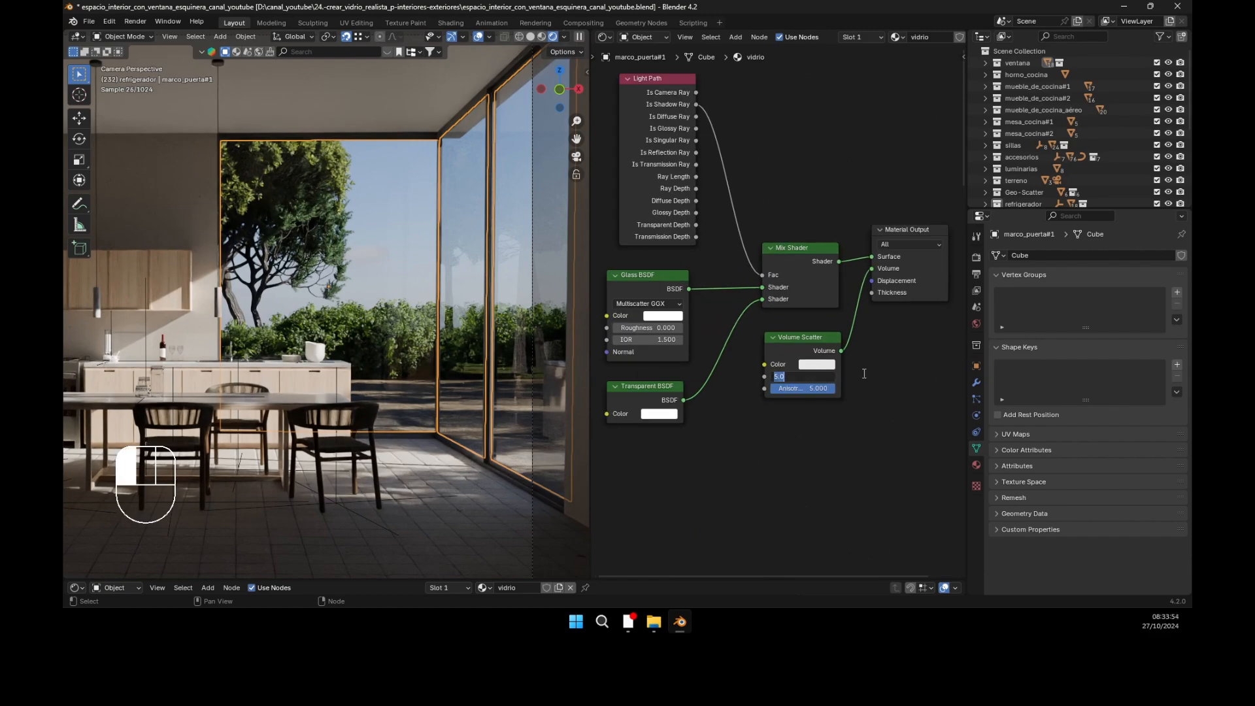
pyautogui.write('1')
pyautogui.click(815, 390)
pyautogui.write('1.5')
pyautogui.press('Return')
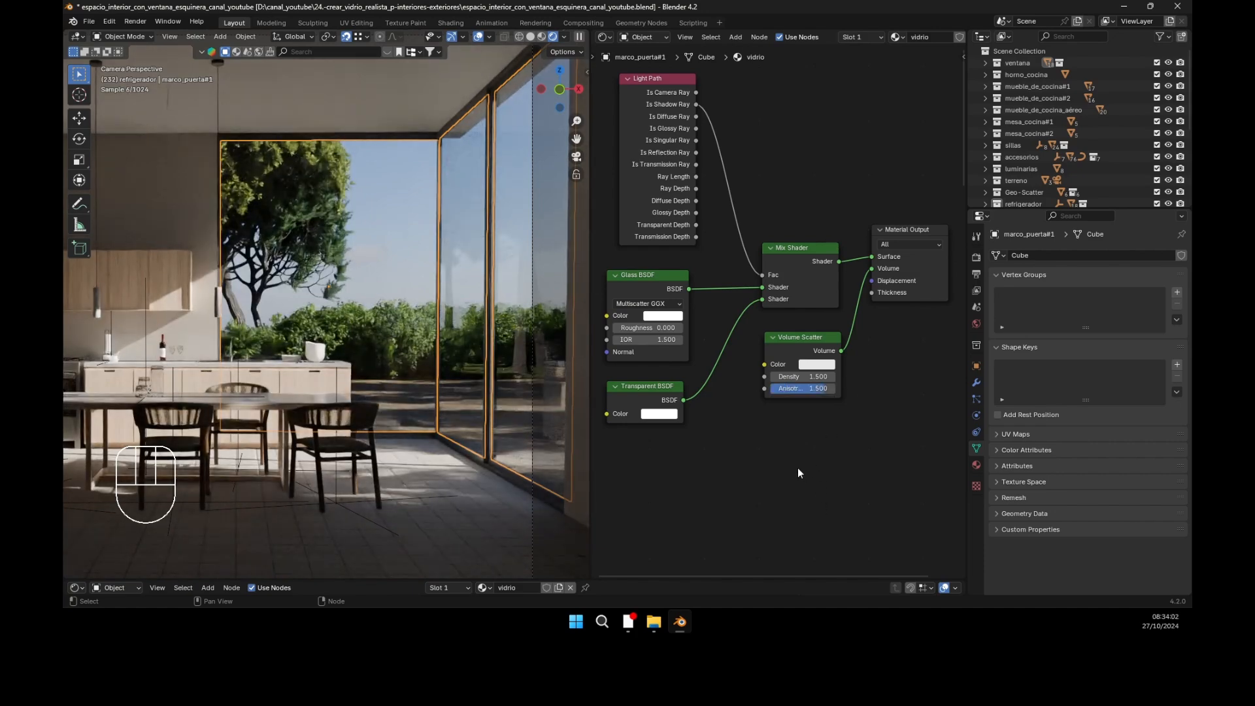
# Step: Make the Material Output of the Volume Scatter glass setup the active one
pyautogui.moveTo(770, 455); pyautogui.dragTo(800, 139, button='middle')
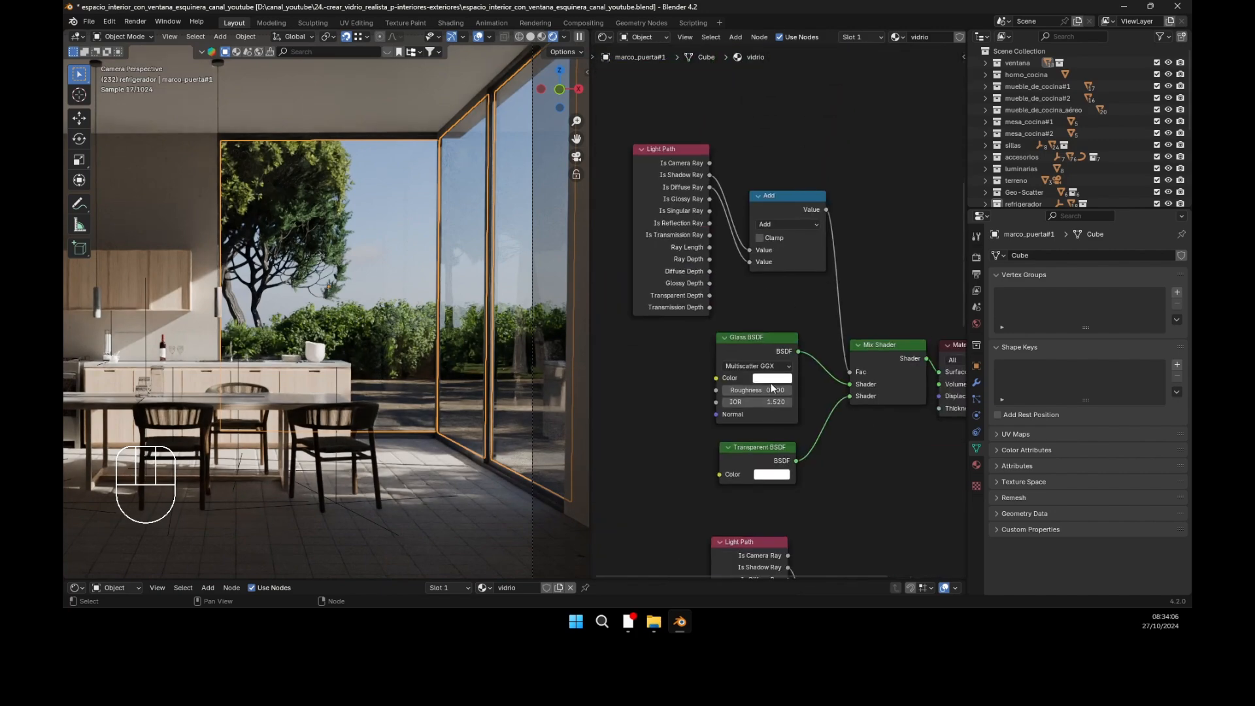
pyautogui.moveTo(805, 187); pyautogui.dragTo(889, 389, button='middle')
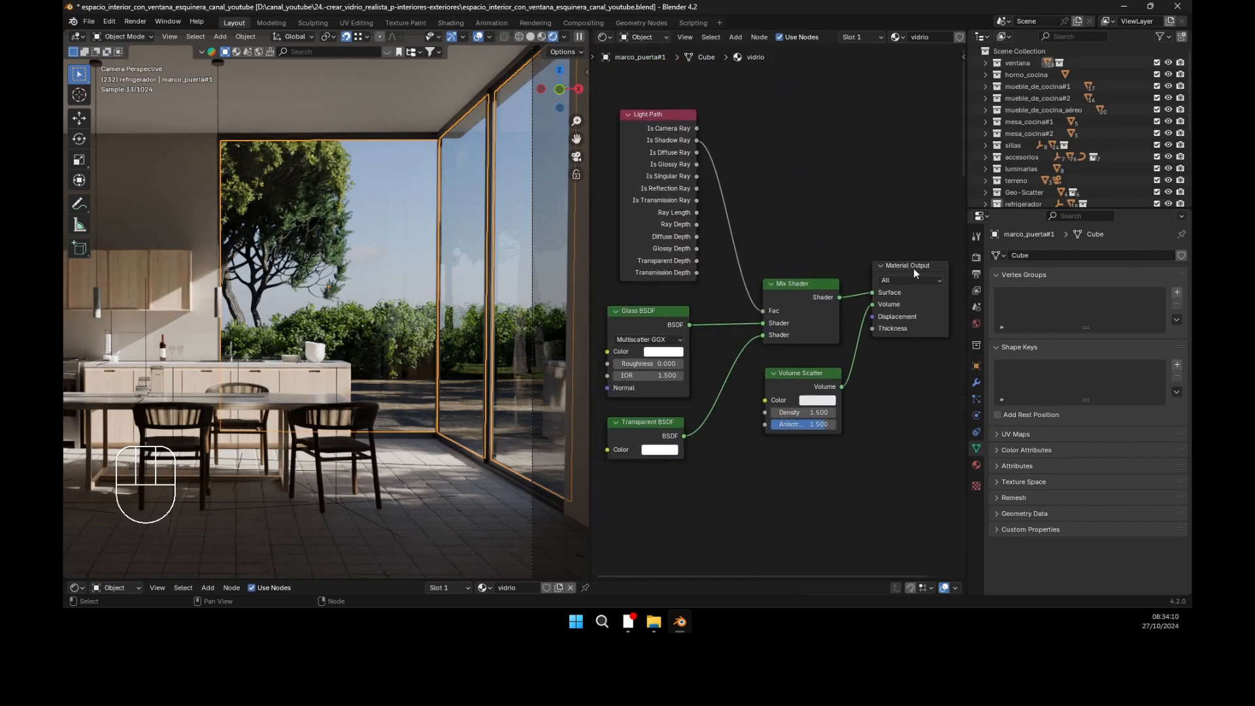
pyautogui.click(913, 266)
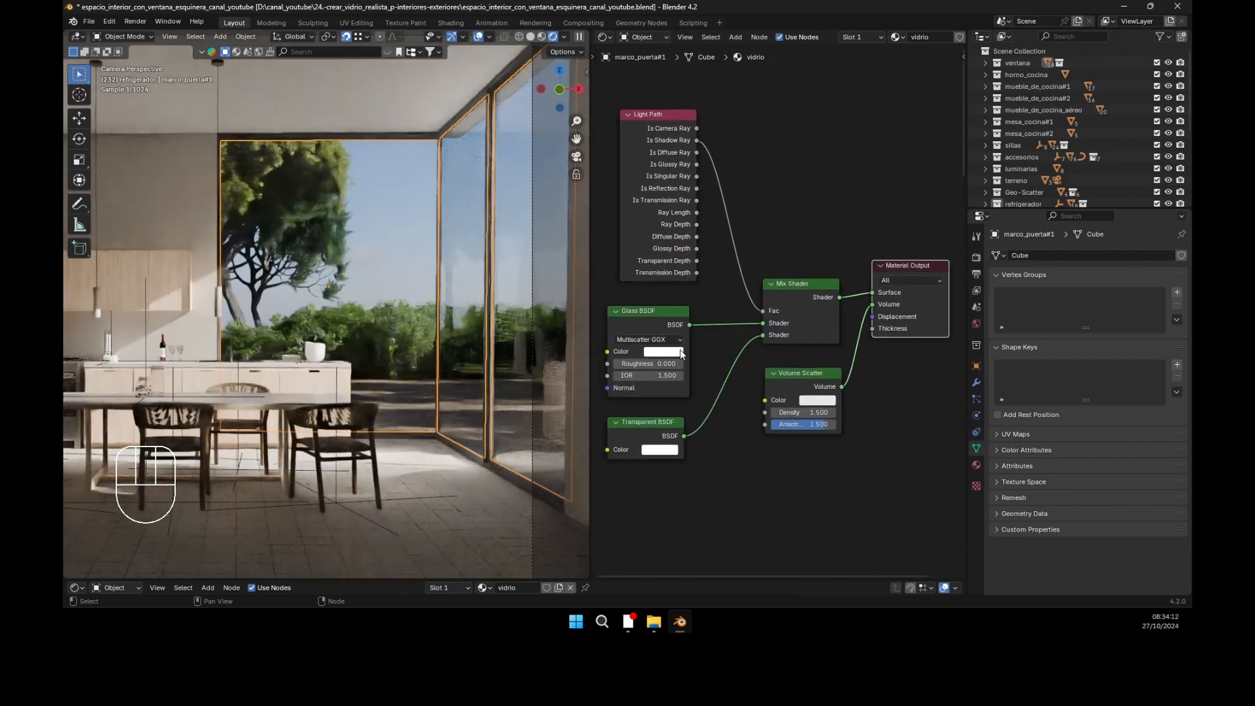
# Step: Try tinting the Glass BSDF colour with a strong magenta and a pale green
pyautogui.click(673, 350)
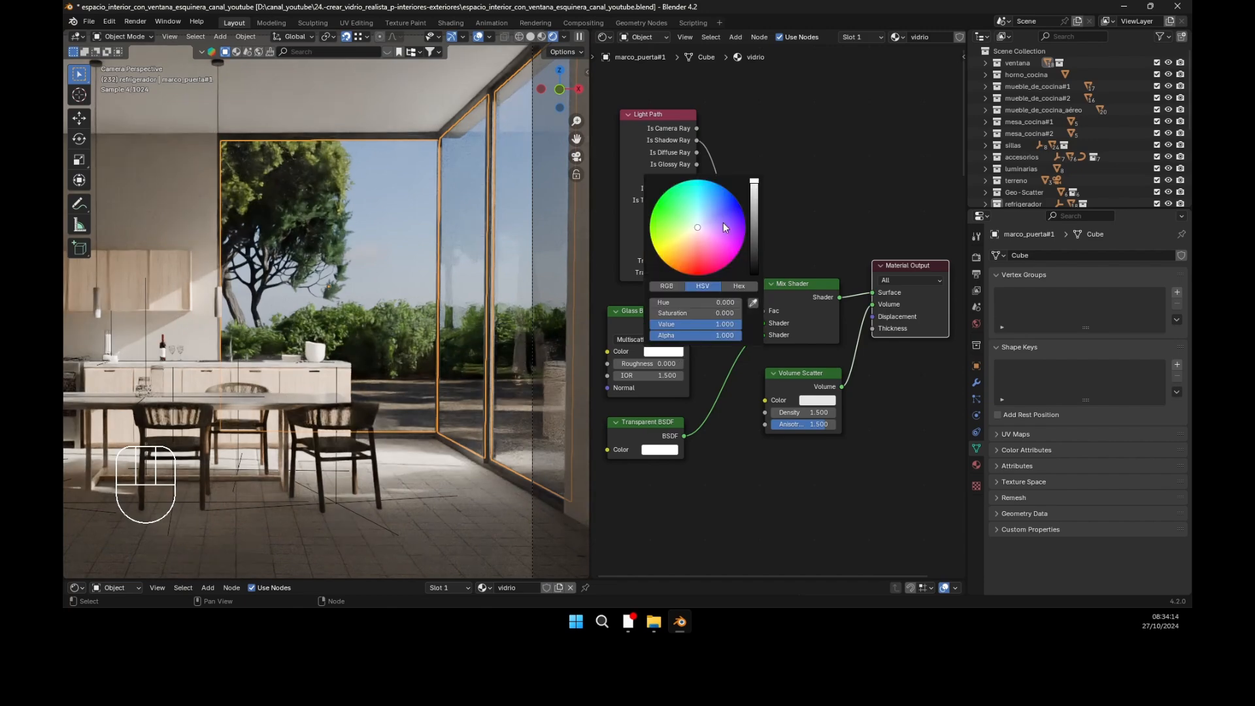
pyautogui.moveTo(696, 226)
pyautogui.mouseDown()
pyautogui.moveTo(745, 224)
pyautogui.moveTo(732, 261)
pyautogui.moveTo(730, 247)
pyautogui.mouseUp()
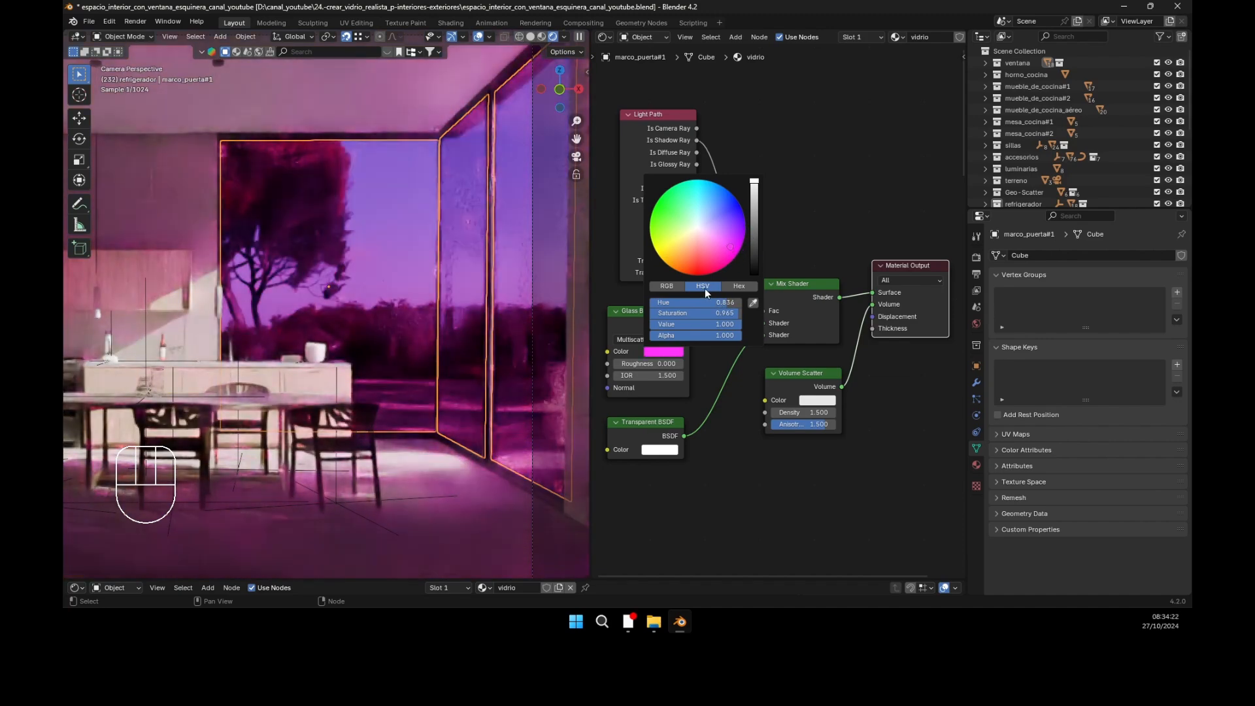
pyautogui.click(675, 286)
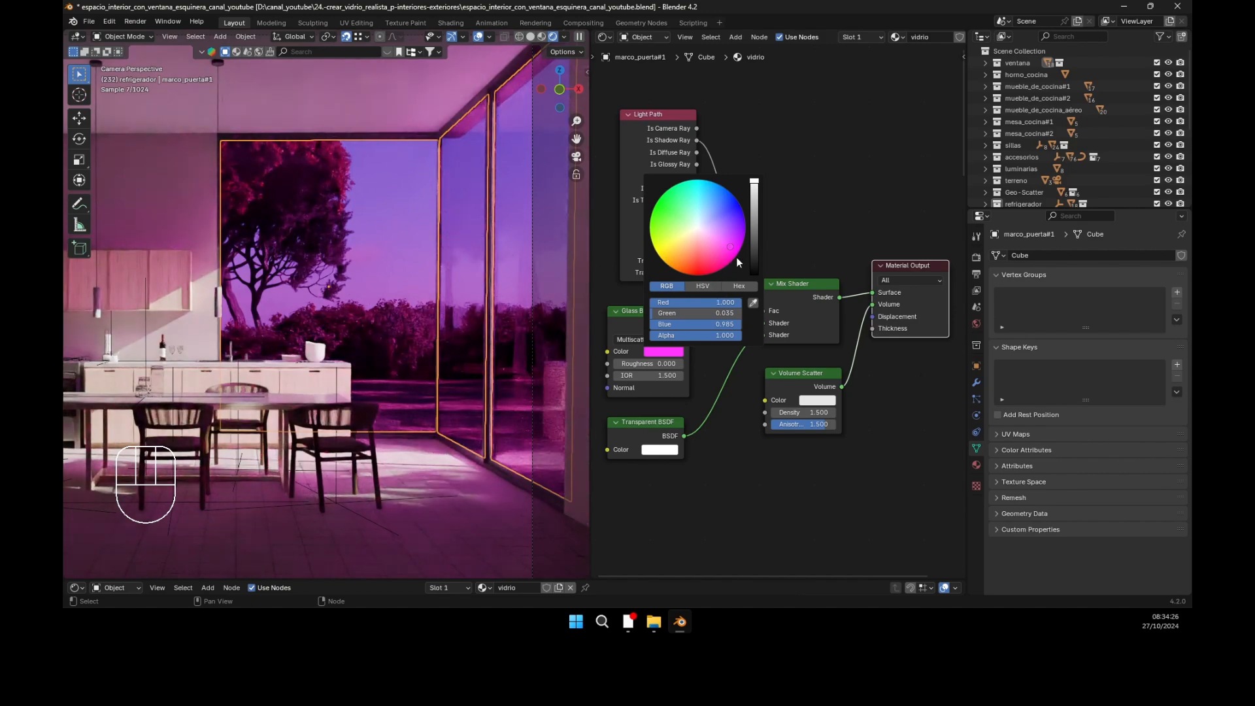
pyautogui.moveTo(731, 247); pyautogui.dragTo(694, 222)
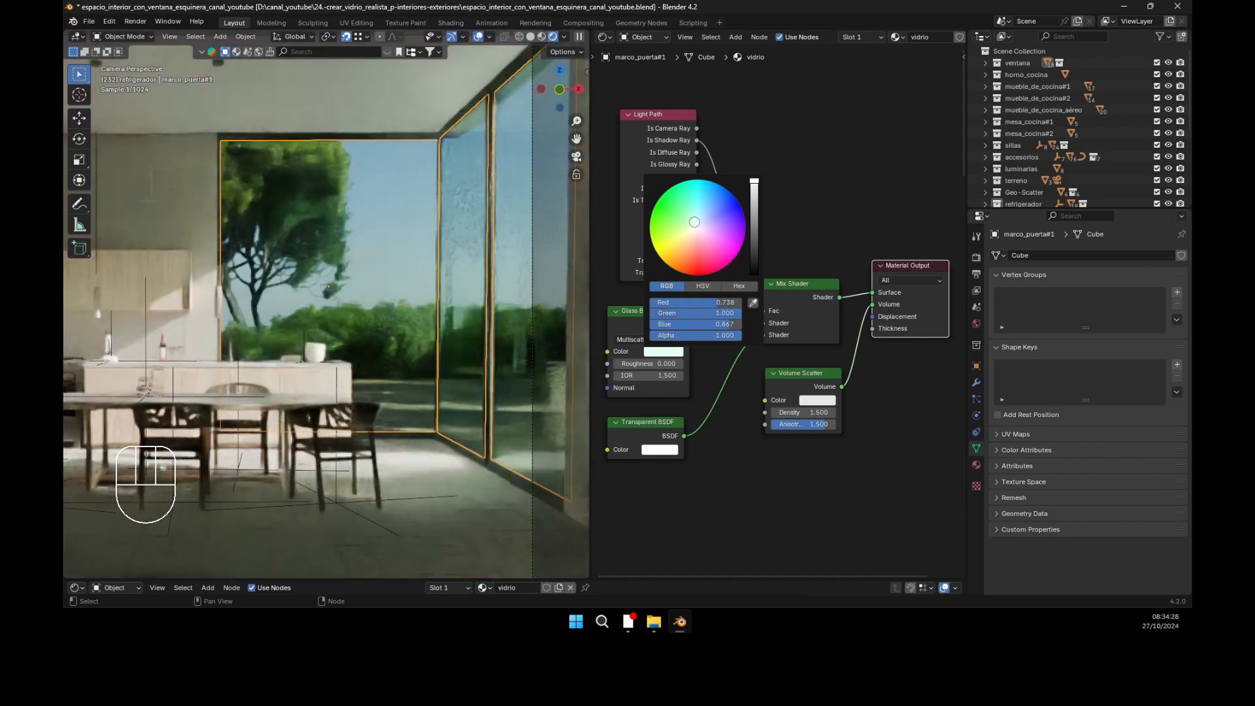
# Step: Restore the Glass BSDF colour to pure white by setting Red and Blue to 1
pyautogui.click(725, 302)
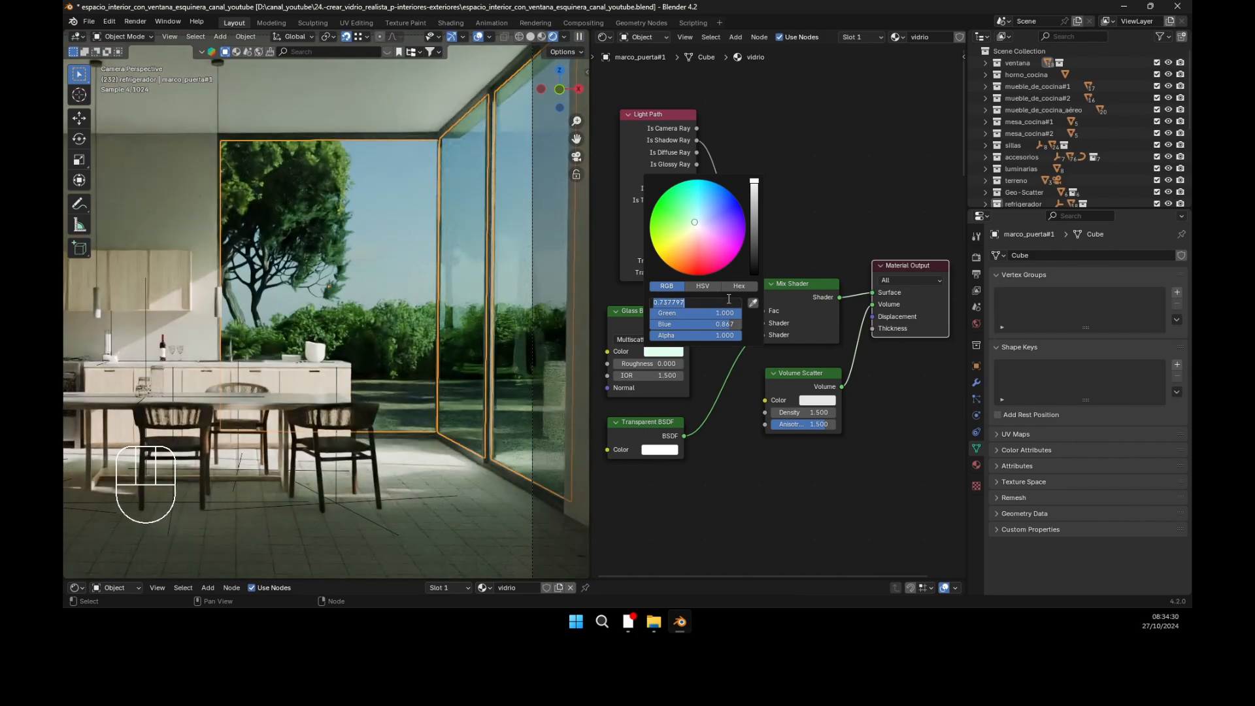
pyautogui.write('1')
pyautogui.press('Tab')
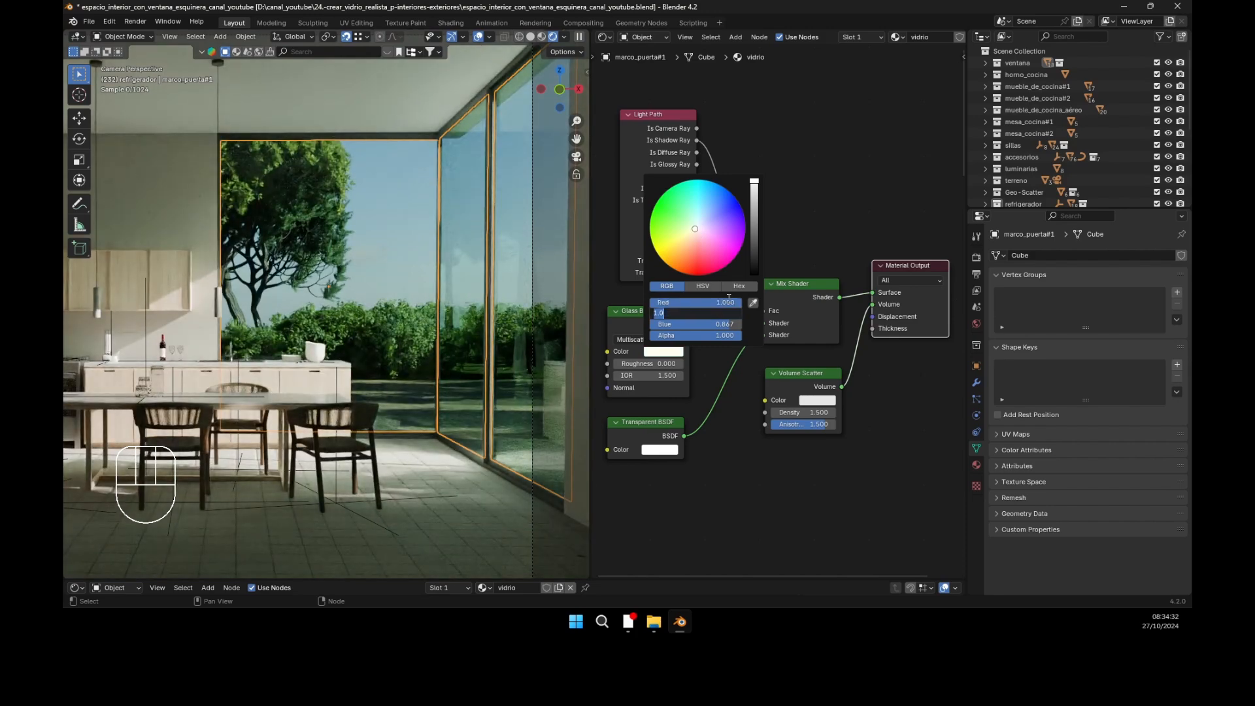
pyautogui.press('Tab')
pyautogui.write('1')
pyautogui.press('Return')
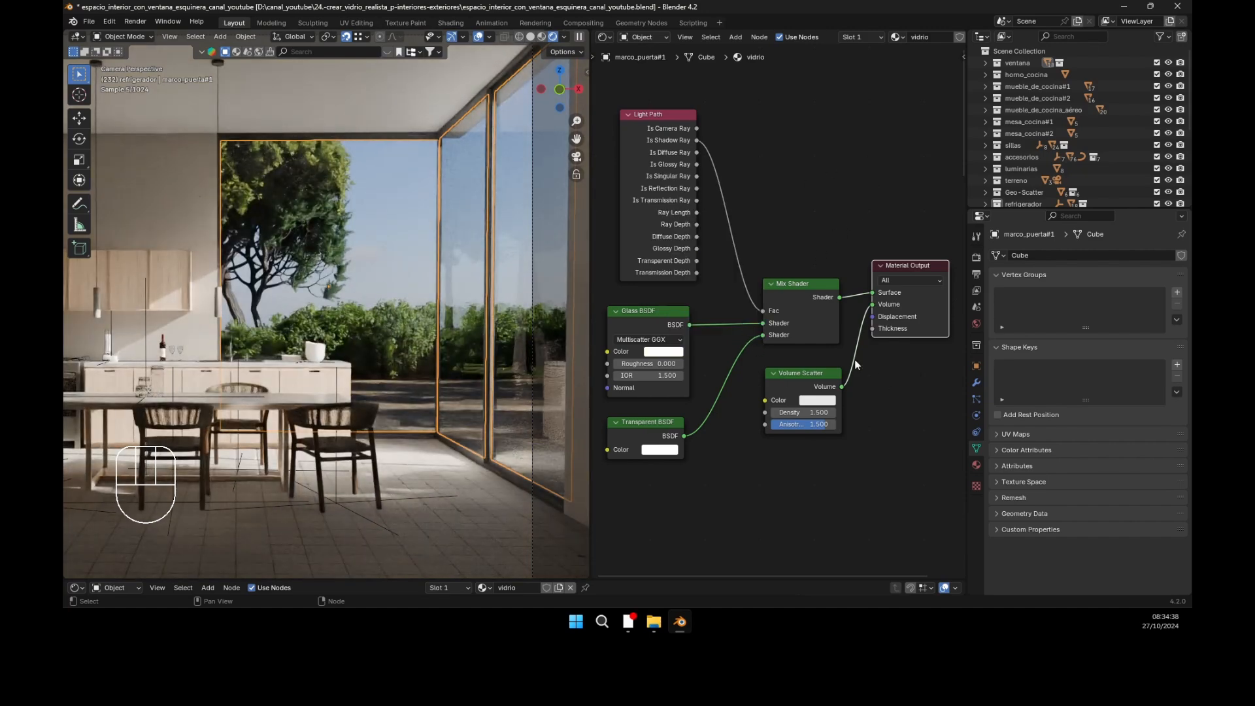
# Step: Make cámara_externa the active camera and frame the glass facade and the kitchen behind it in the rendered view
pyautogui.scroll(-1, 857, 359)
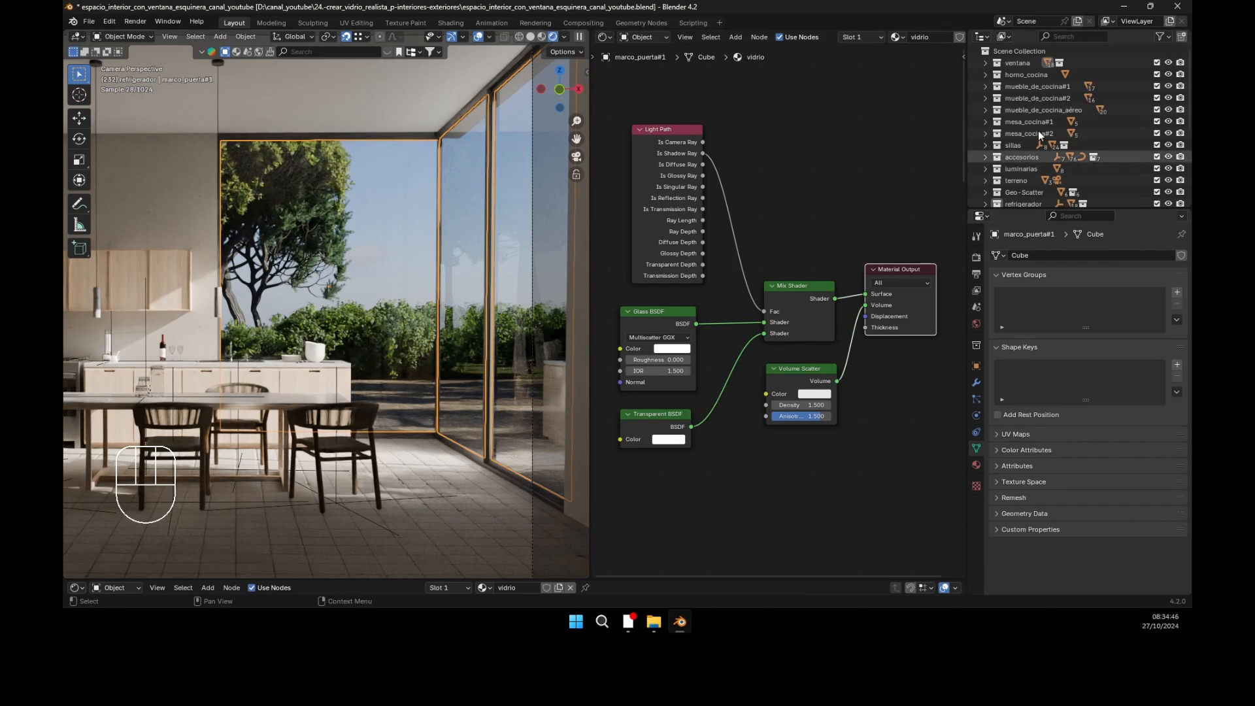
pyautogui.scroll(-5, 1033, 157)
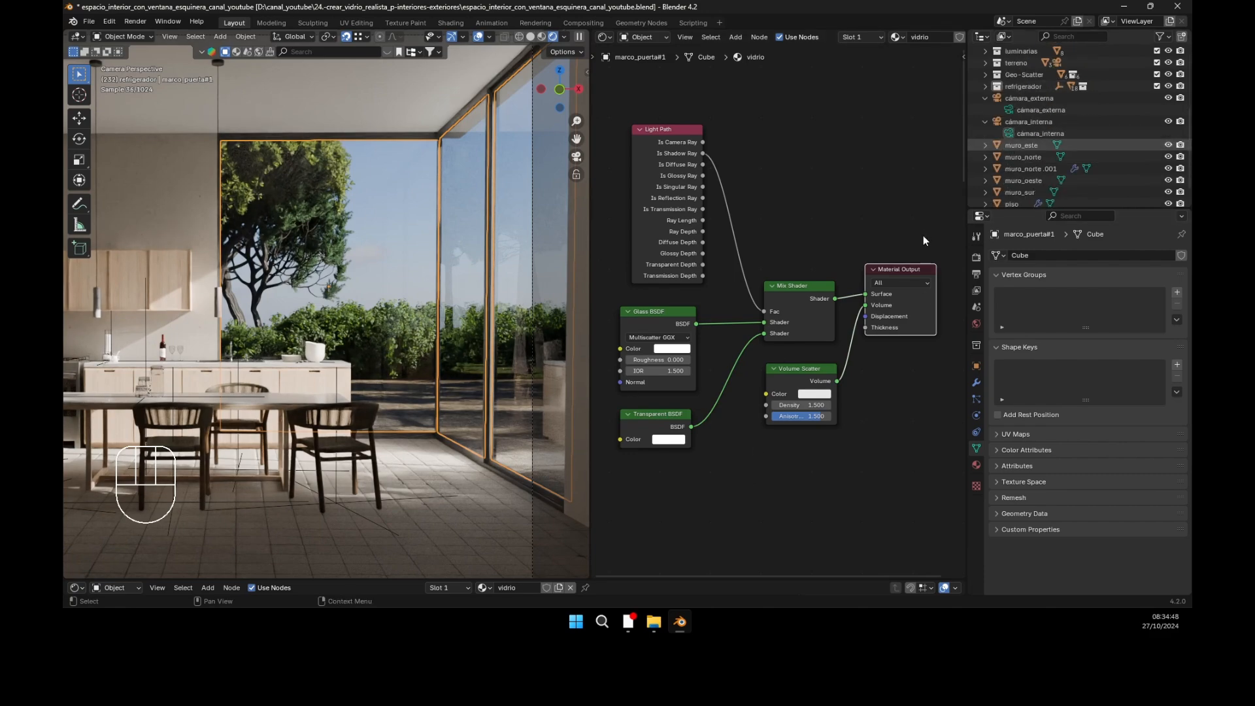
pyautogui.click(901, 272)
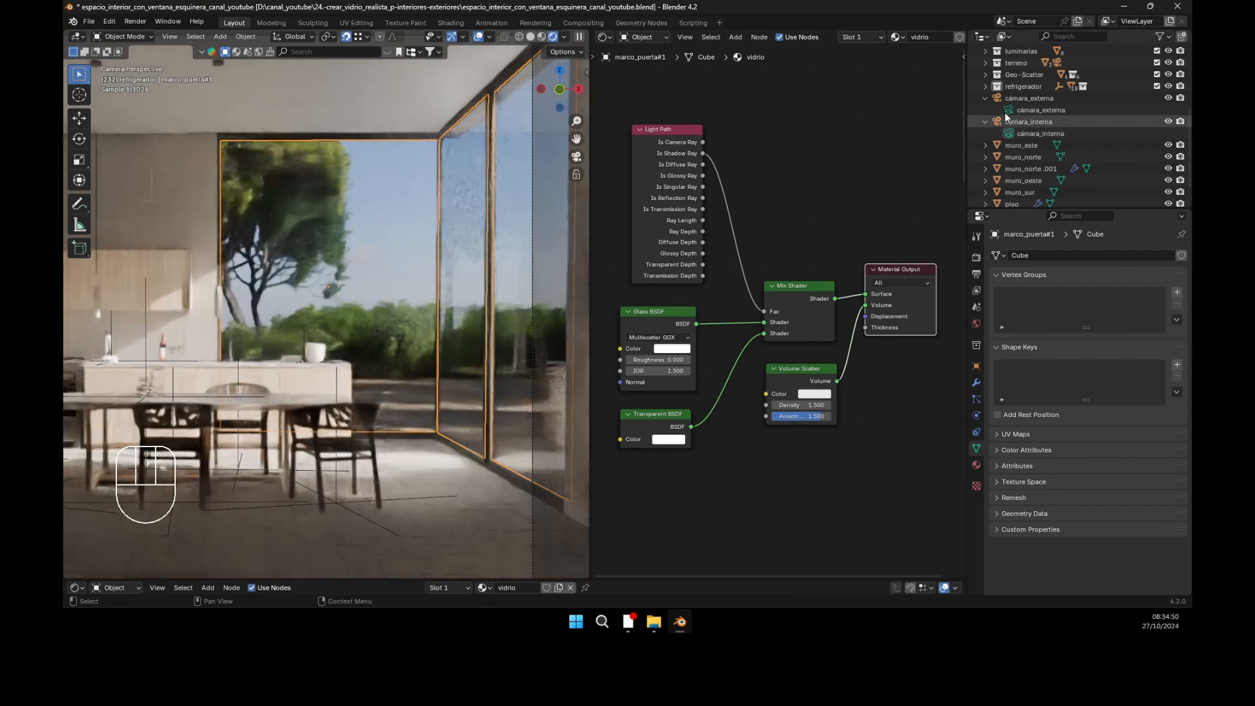
pyautogui.click(1009, 110)
pyautogui.click(1009, 111)
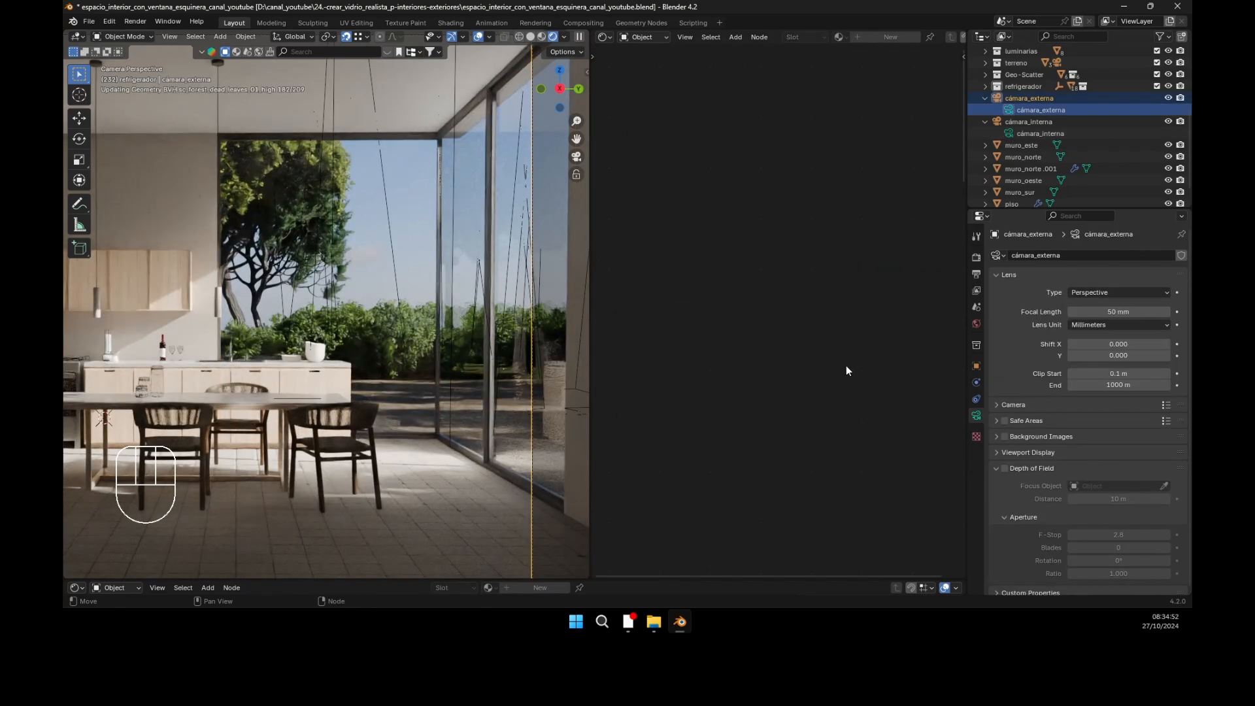
pyautogui.press('ctrl+KP_0')
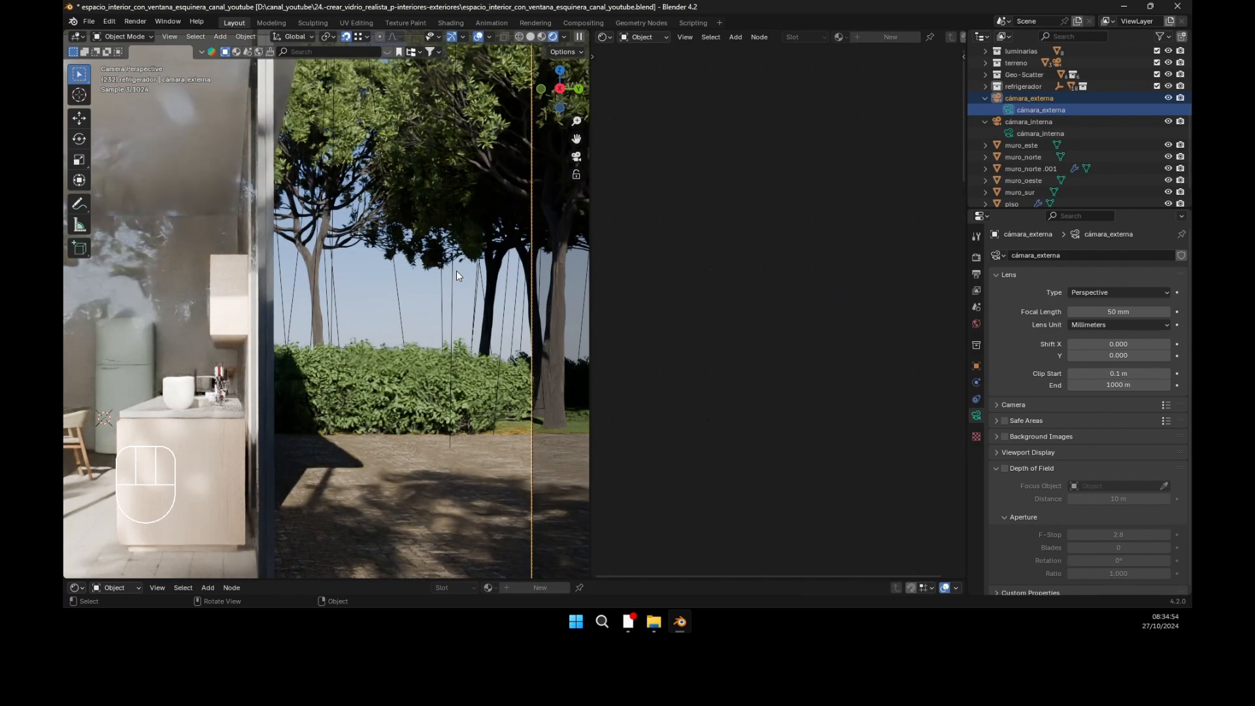
pyautogui.scroll(-3, 453, 283)
pyautogui.keyDown('shift'); pyautogui.moveTo(329, 262); pyautogui.dragTo(429, 289, button='middle'); pyautogui.keyUp('shift')
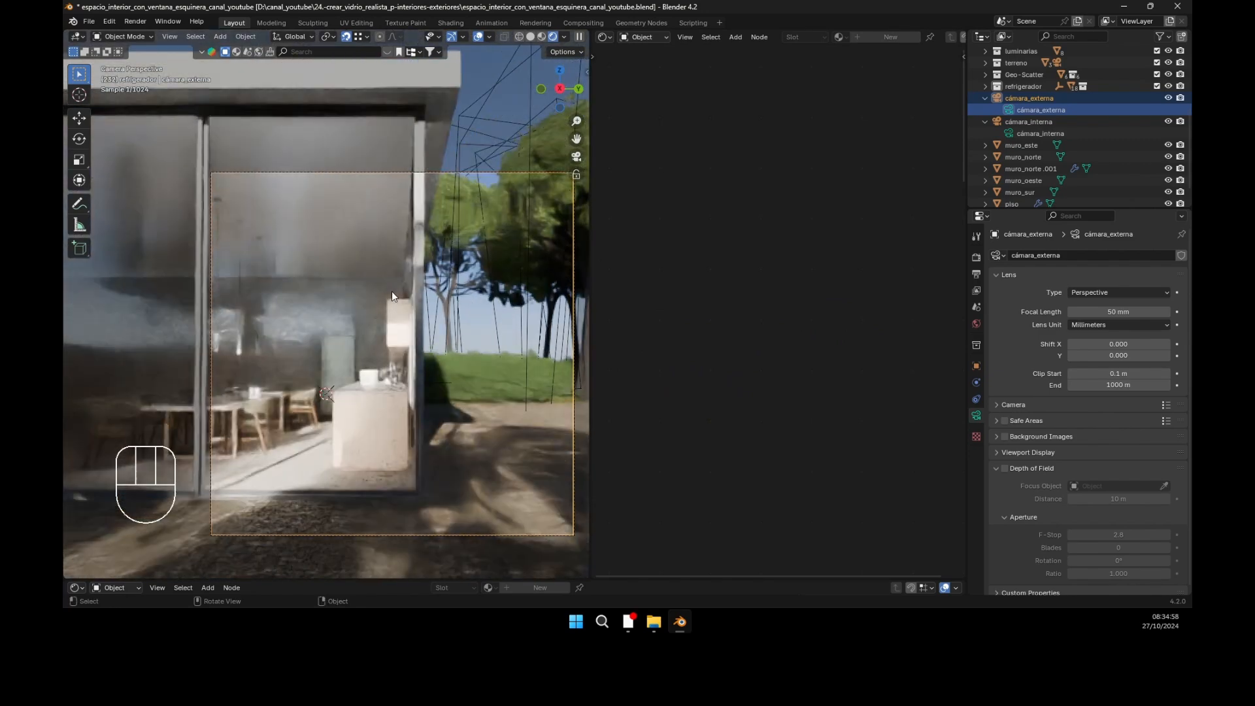
pyautogui.scroll(2, 356, 299)
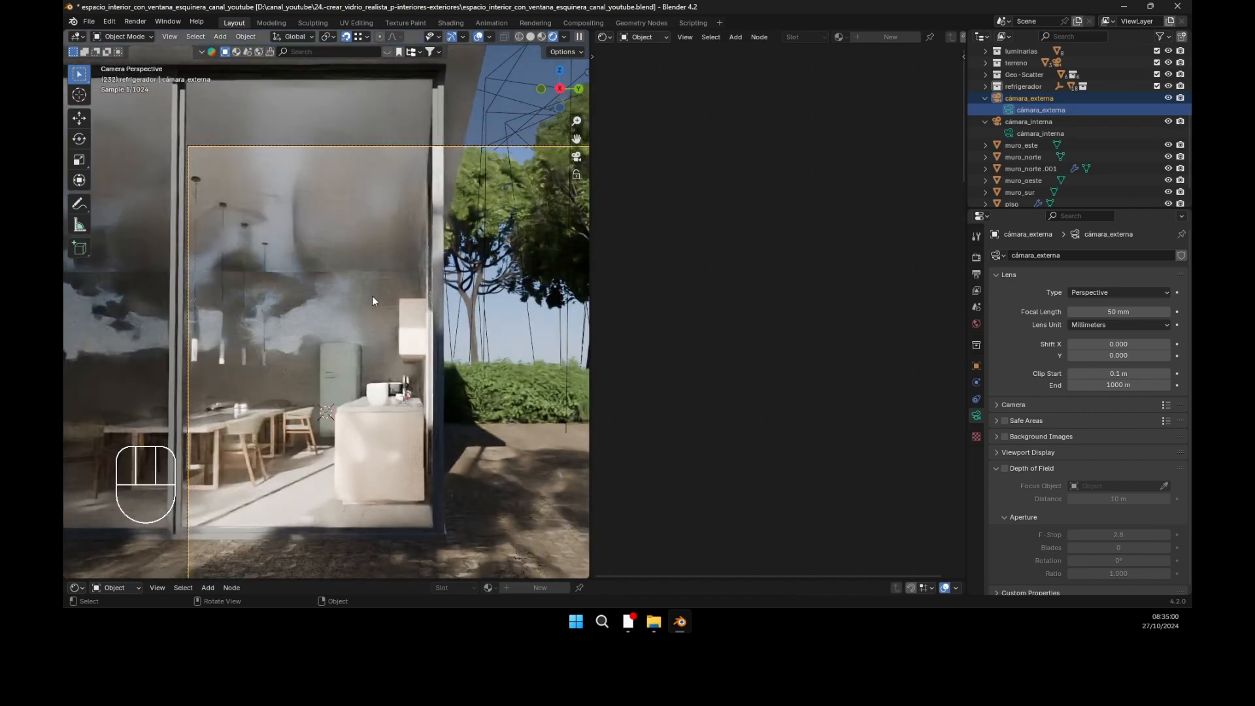
# Step: Select the window glass and compare its exterior render with the Light Path Add setup and the plain Glass BSDF setup
pyautogui.click(409, 260)
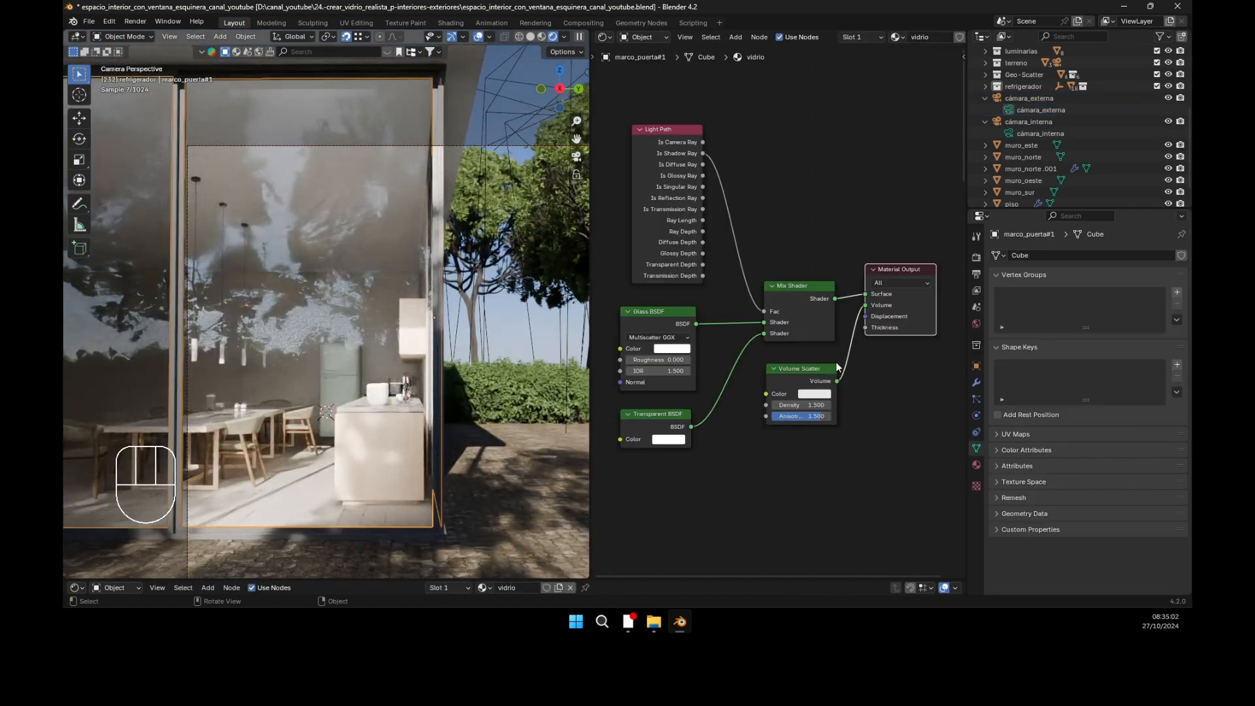
pyautogui.moveTo(849, 403); pyautogui.dragTo(849, 144, button='middle')
pyautogui.moveTo(855, 300); pyautogui.dragTo(845, 201, button='middle')
pyautogui.moveTo(865, 408); pyautogui.dragTo(877, 178, button='middle')
pyautogui.moveTo(863, 256); pyautogui.dragTo(864, 257, button='middle')
pyautogui.click(925, 257)
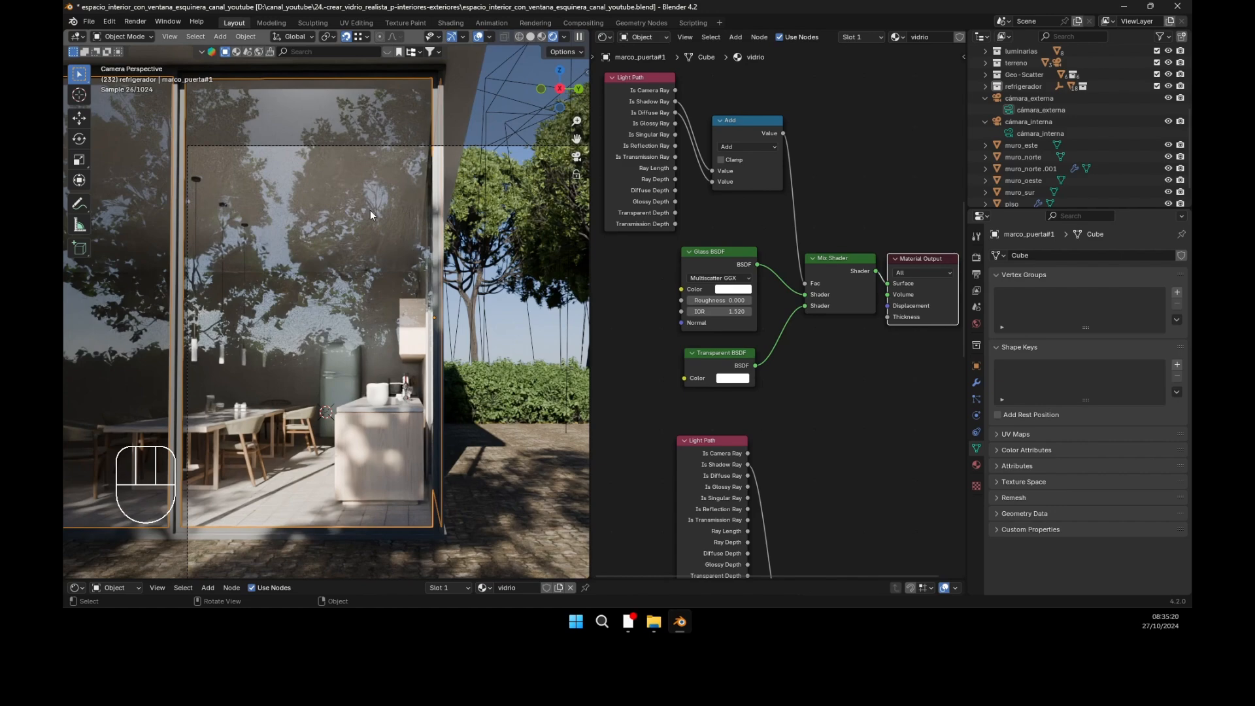
pyautogui.moveTo(804, 458); pyautogui.dragTo(807, 241, button='middle')
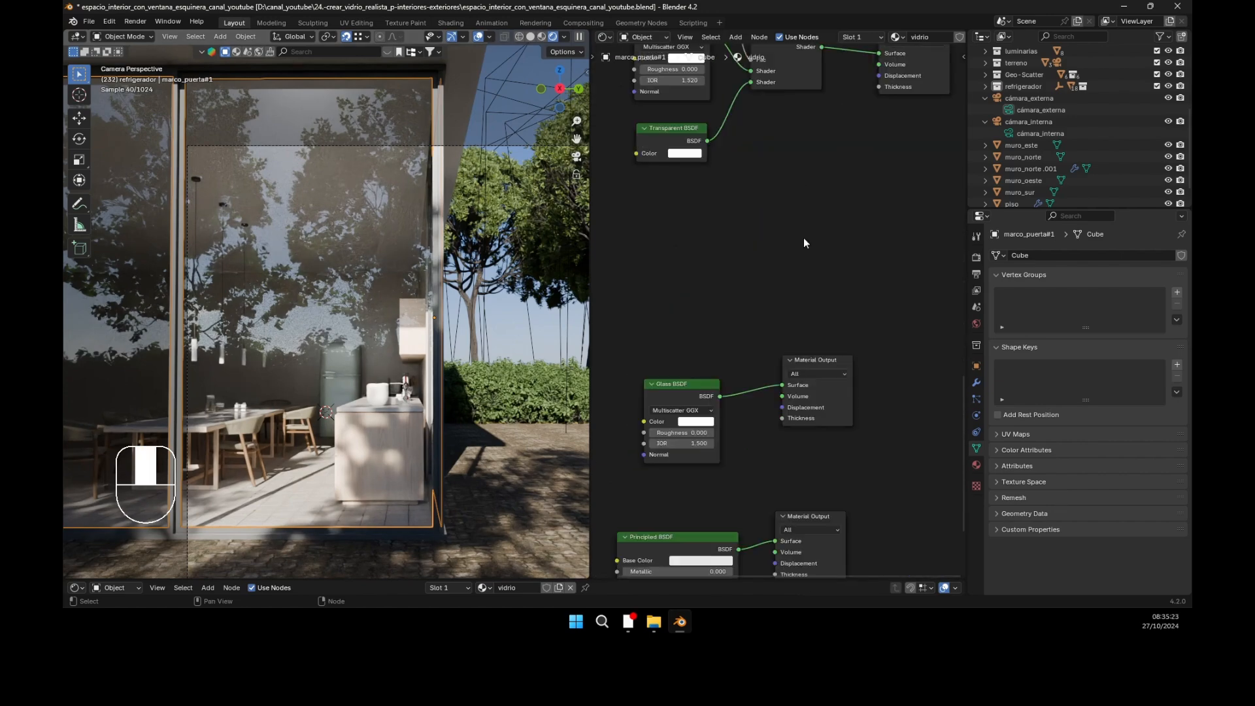
pyautogui.click(827, 368)
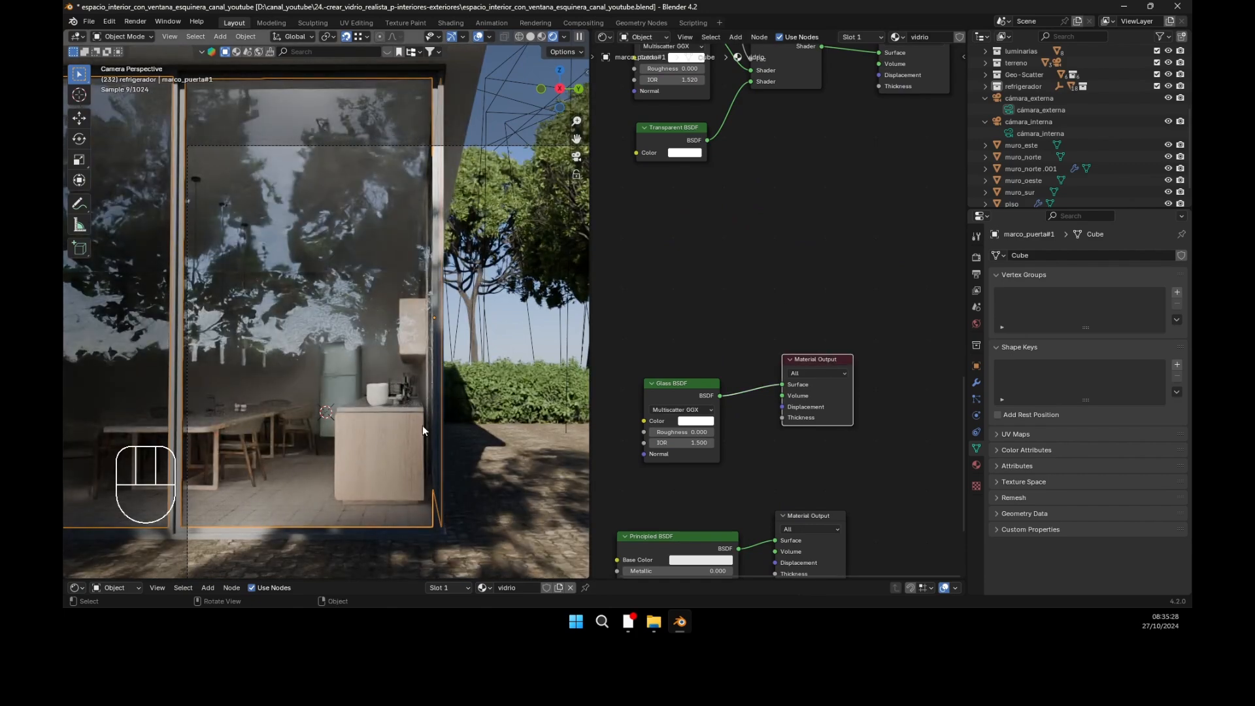
# Step: Compare the facade render using the Material Output of the Shadow Ray mix without Volume Scatter, followed by the Add mix setup
pyautogui.moveTo(796, 352); pyautogui.dragTo(775, 447, button='middle')
pyautogui.moveTo(821, 204); pyautogui.dragTo(869, 534, button='middle')
pyautogui.moveTo(857, 422); pyautogui.dragTo(837, 236, button='middle')
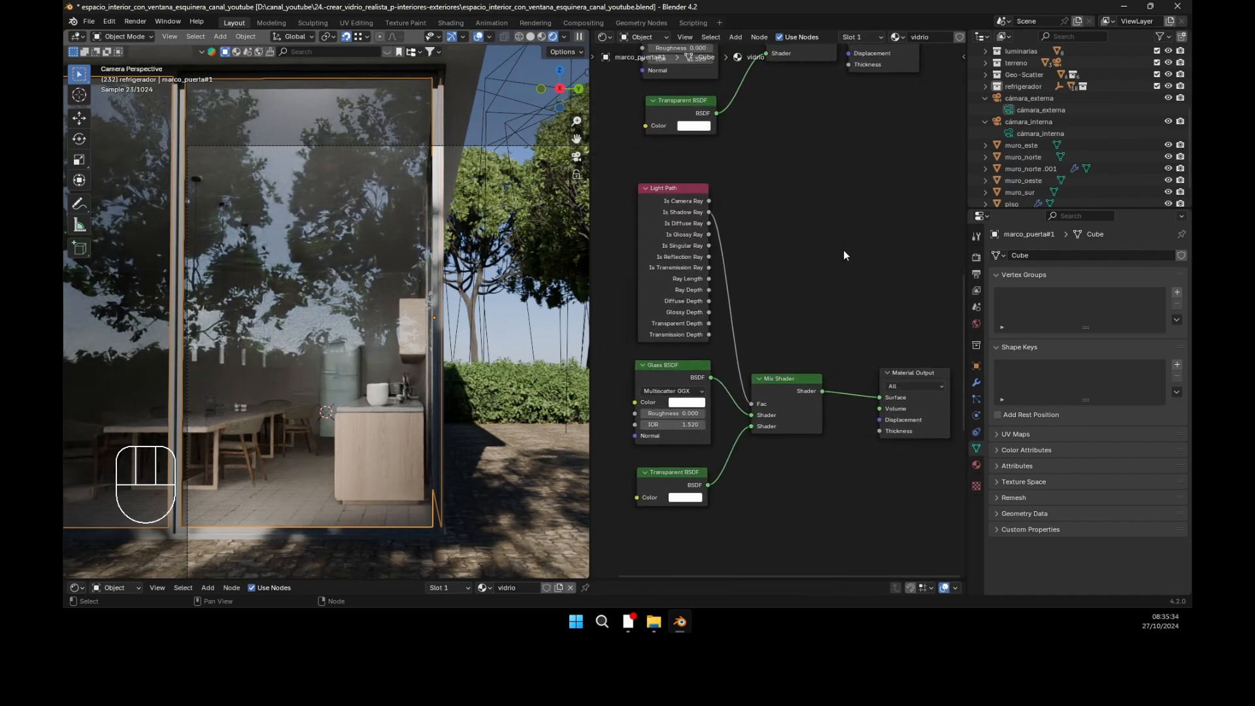
pyautogui.click(913, 370)
pyautogui.moveTo(882, 216); pyautogui.dragTo(888, 398, button='middle')
pyautogui.moveTo(851, 142); pyautogui.dragTo(895, 264, button='middle')
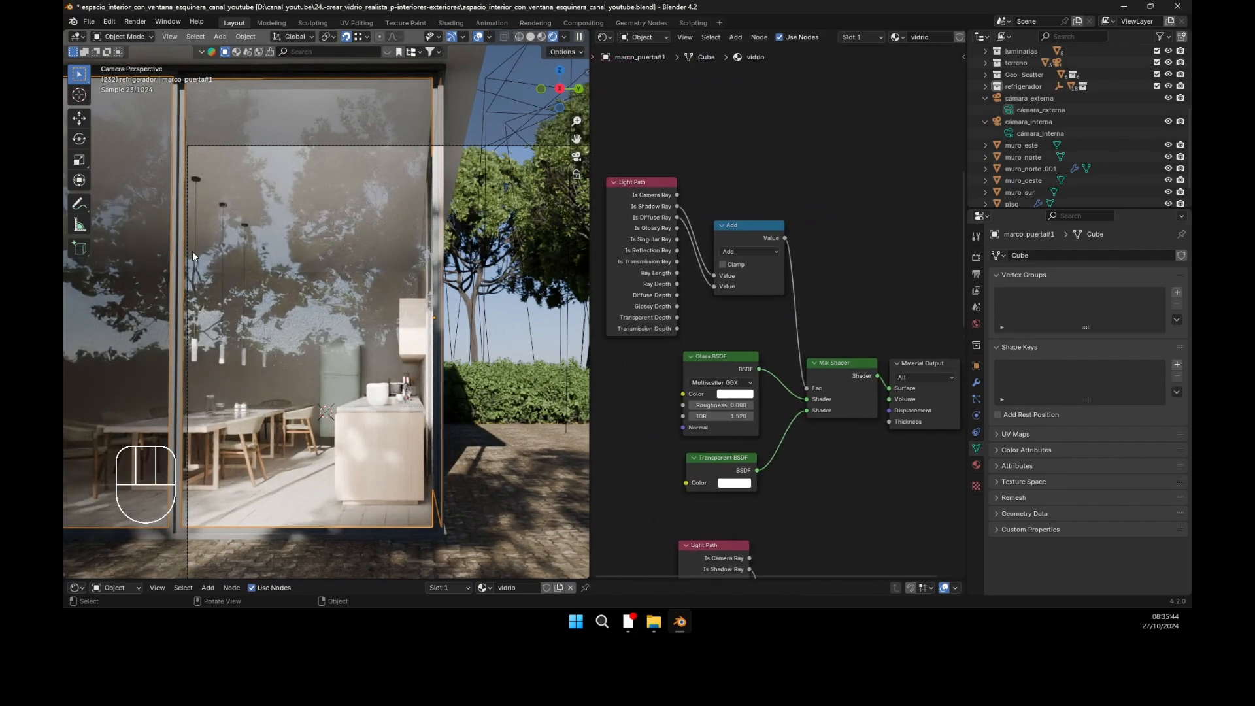
pyautogui.click(924, 362)
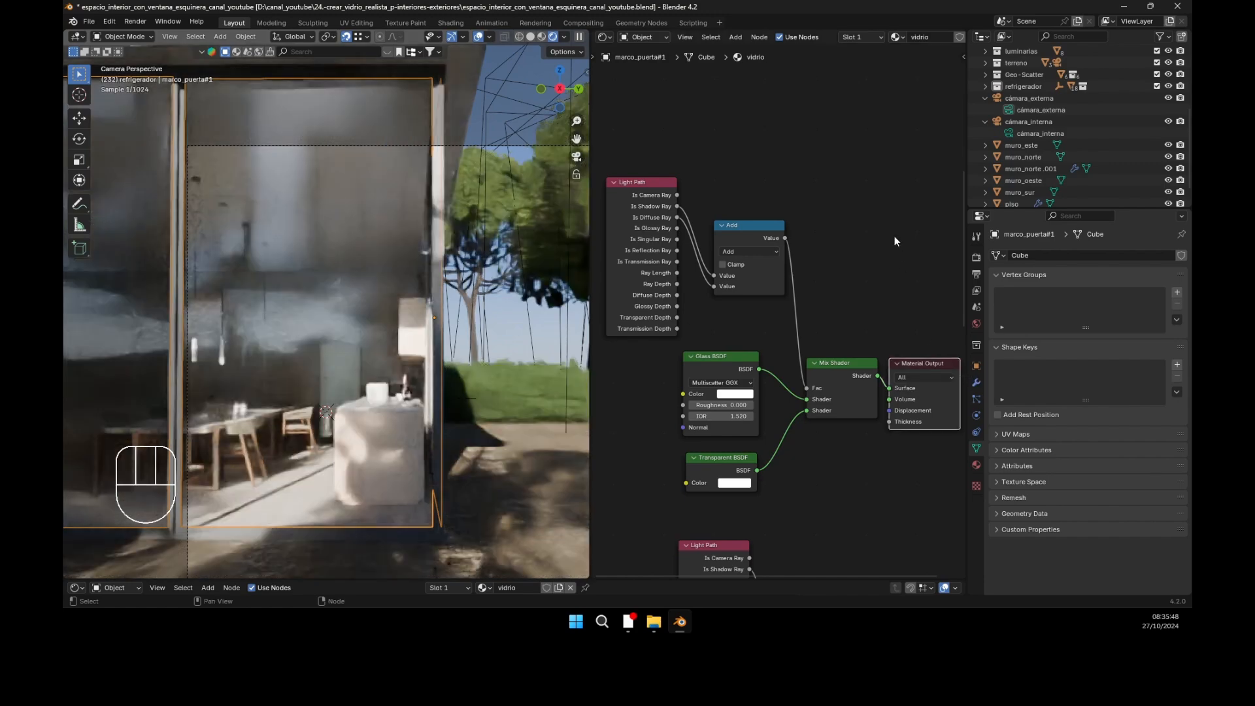
# Step: Reactivate the Material Output of the glass setup that includes the Volume Scatter node
pyautogui.moveTo(852, 166); pyautogui.dragTo(857, 445, button='middle')
pyautogui.moveTo(843, 274); pyautogui.dragTo(842, 475, button='middle')
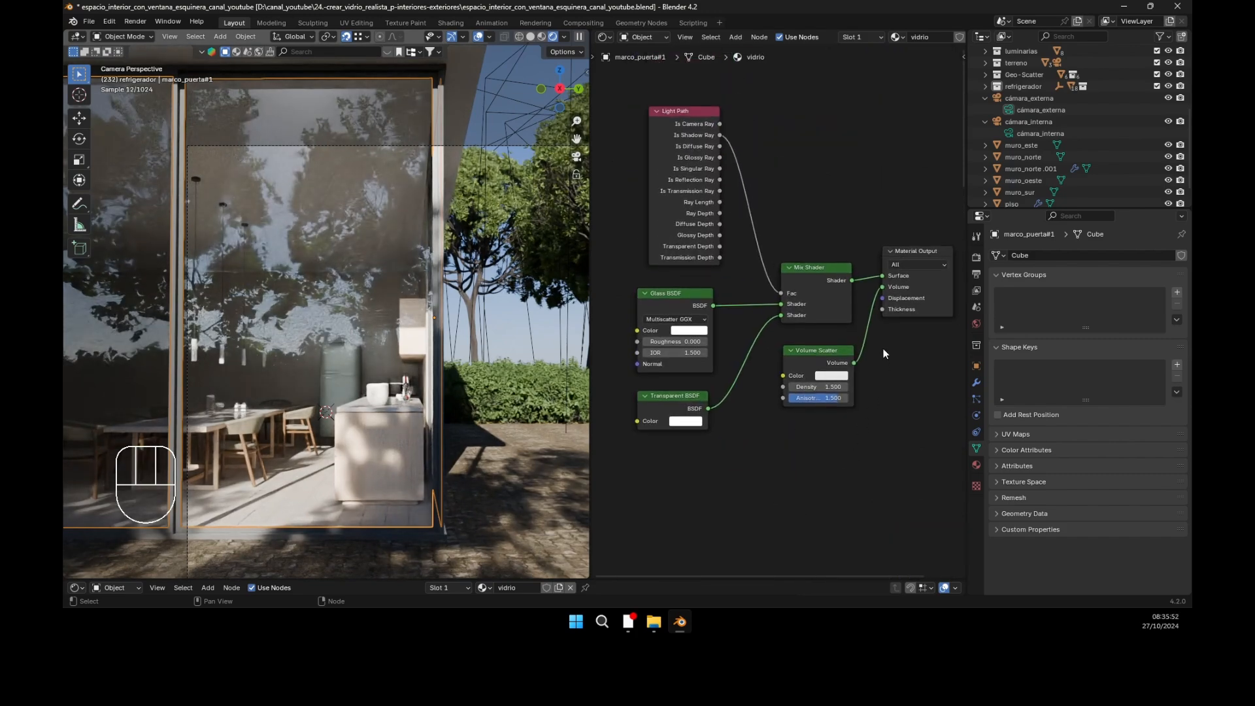
pyautogui.click(915, 251)
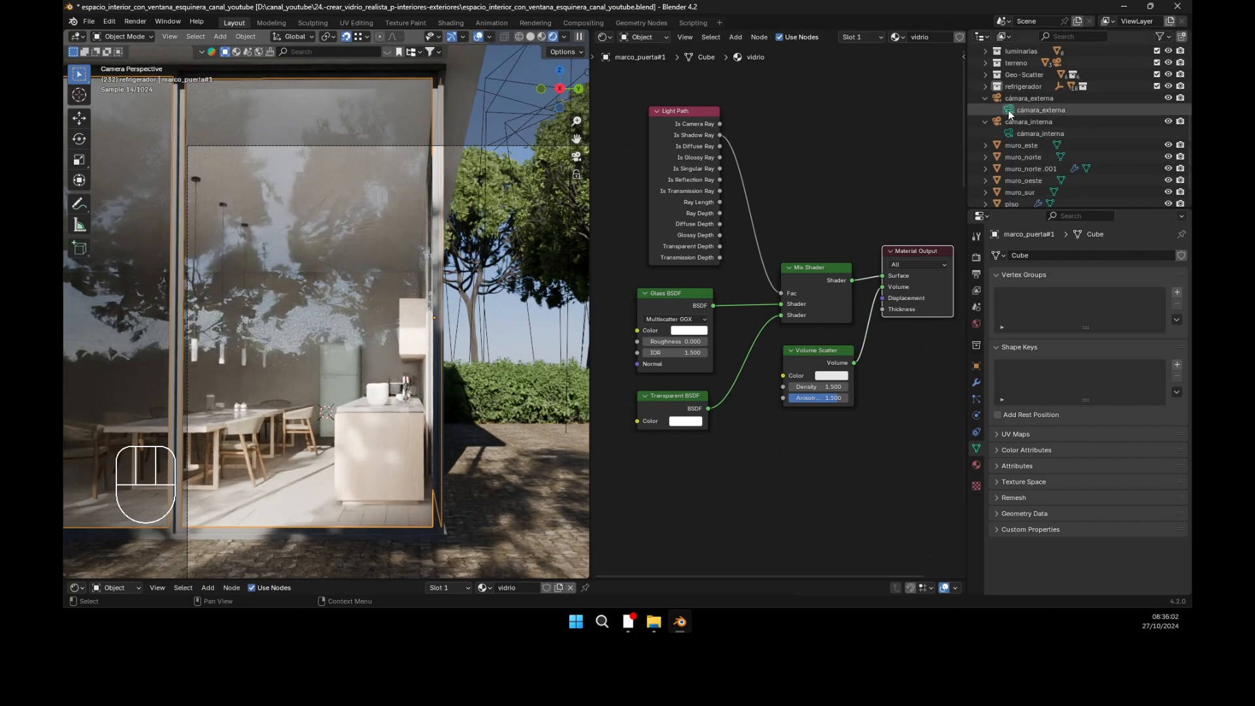
# Step: Switch the view back to cámara_interna, frame the corner window and select its glass
pyautogui.click(1011, 134)
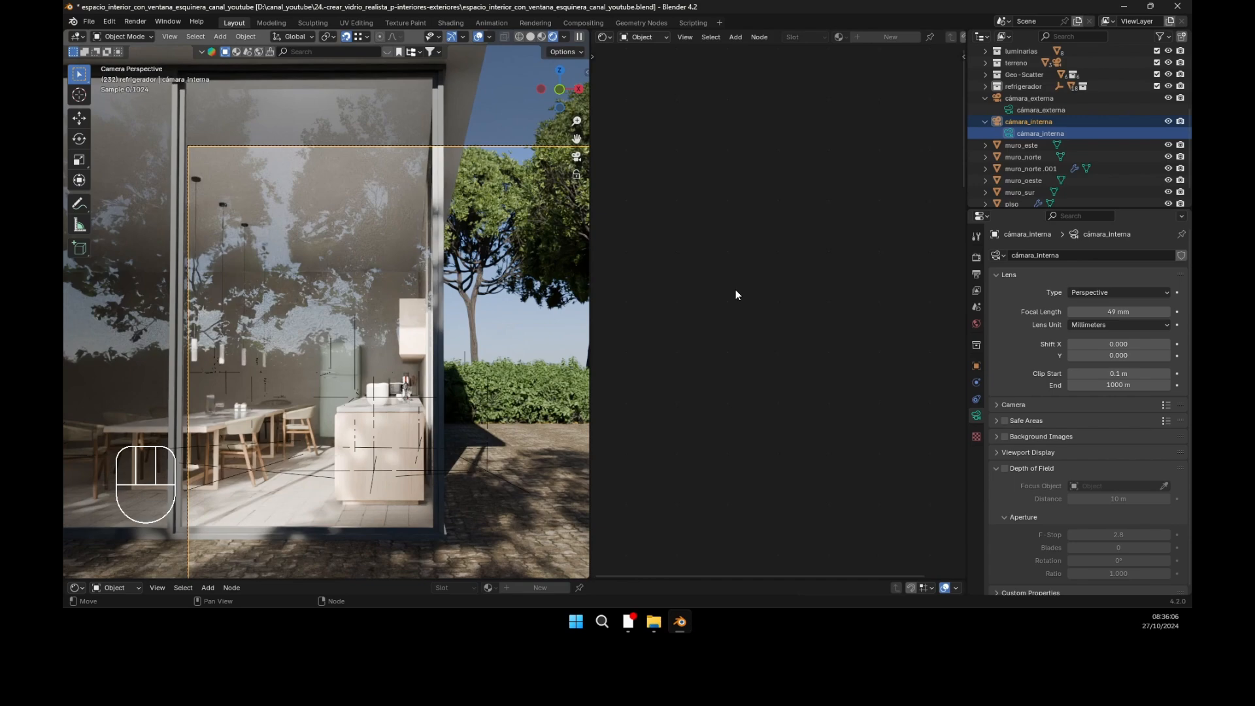
pyautogui.scroll(5, 481, 362)
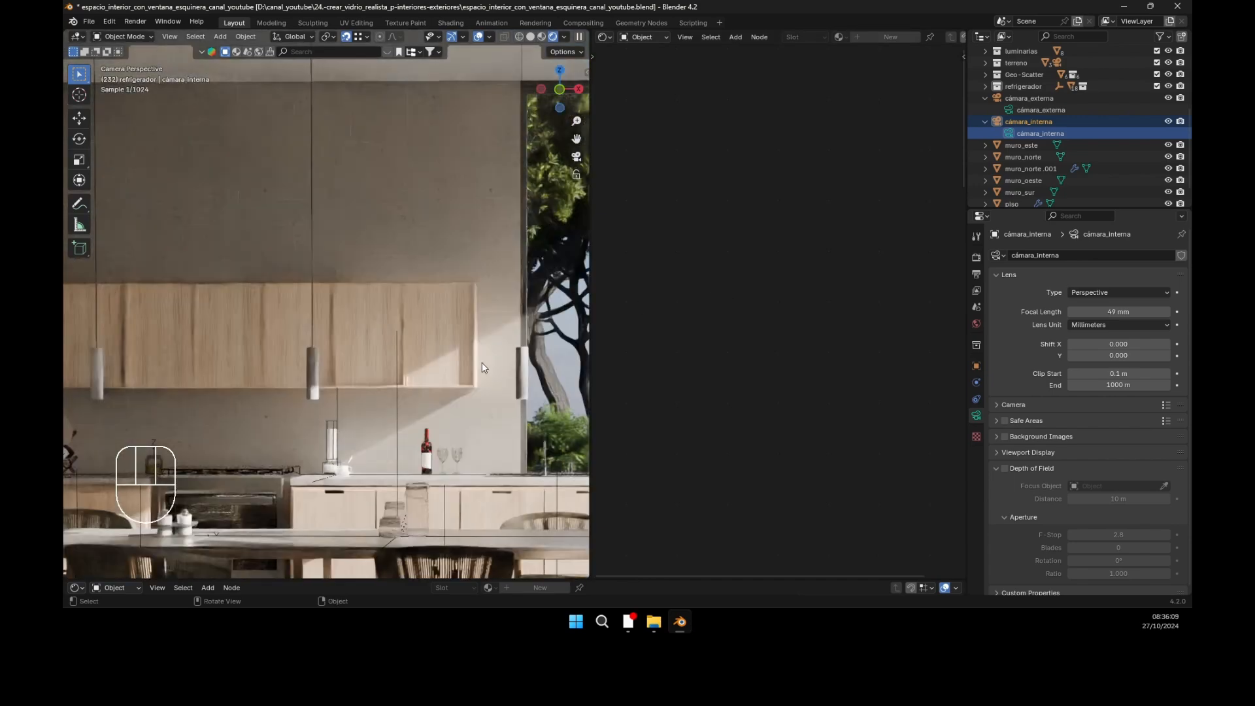
pyautogui.scroll(-4, 483, 353)
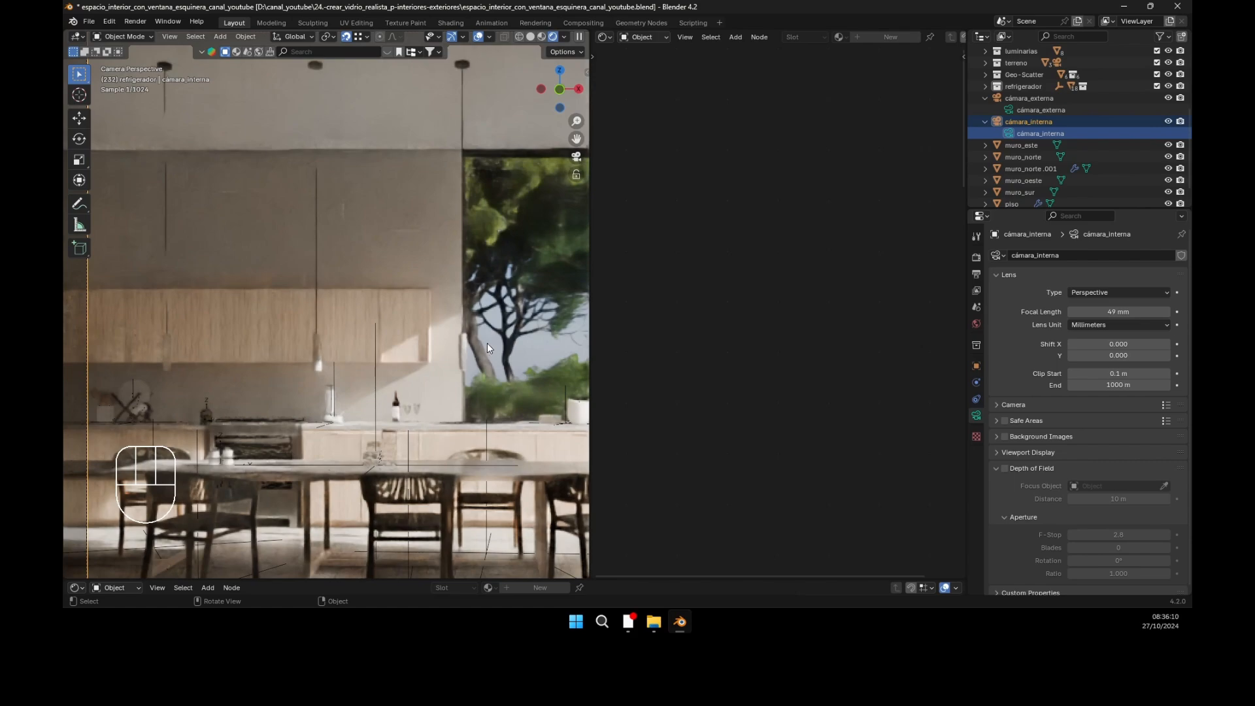
pyautogui.keyDown('shift'); pyautogui.moveTo(487, 339); pyautogui.dragTo(237, 314, button='middle'); pyautogui.keyUp('shift')
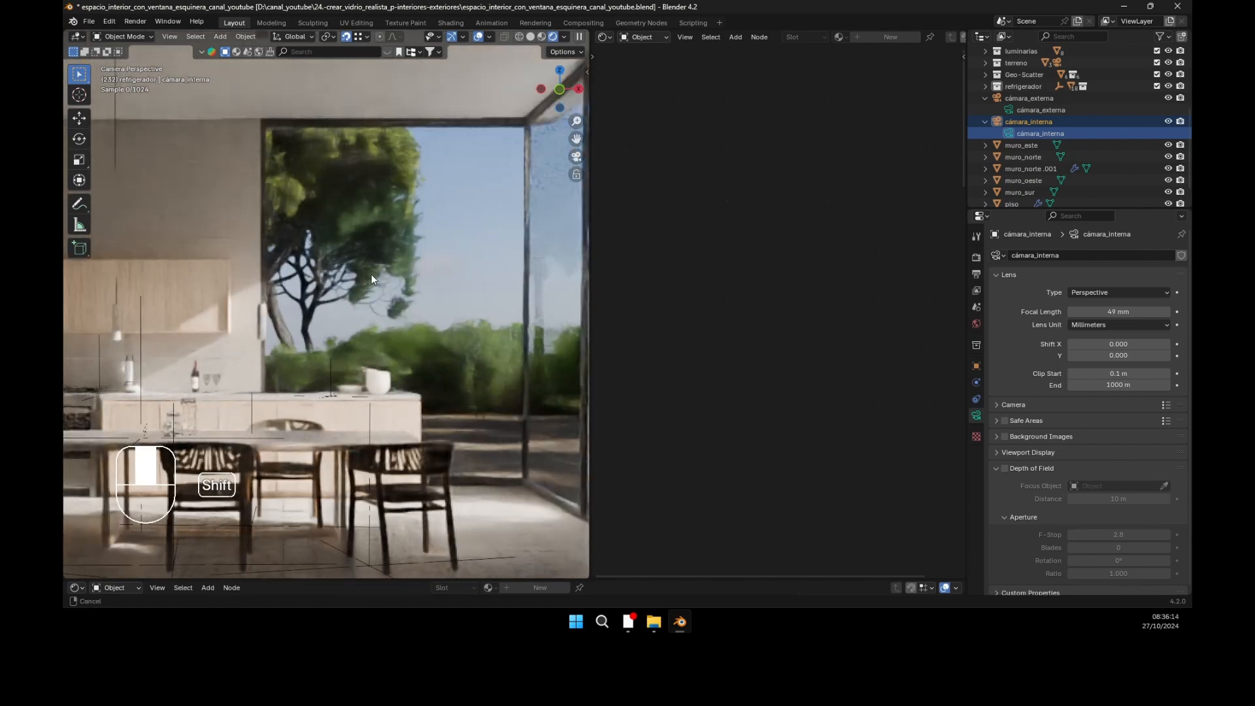
pyautogui.click(380, 268)
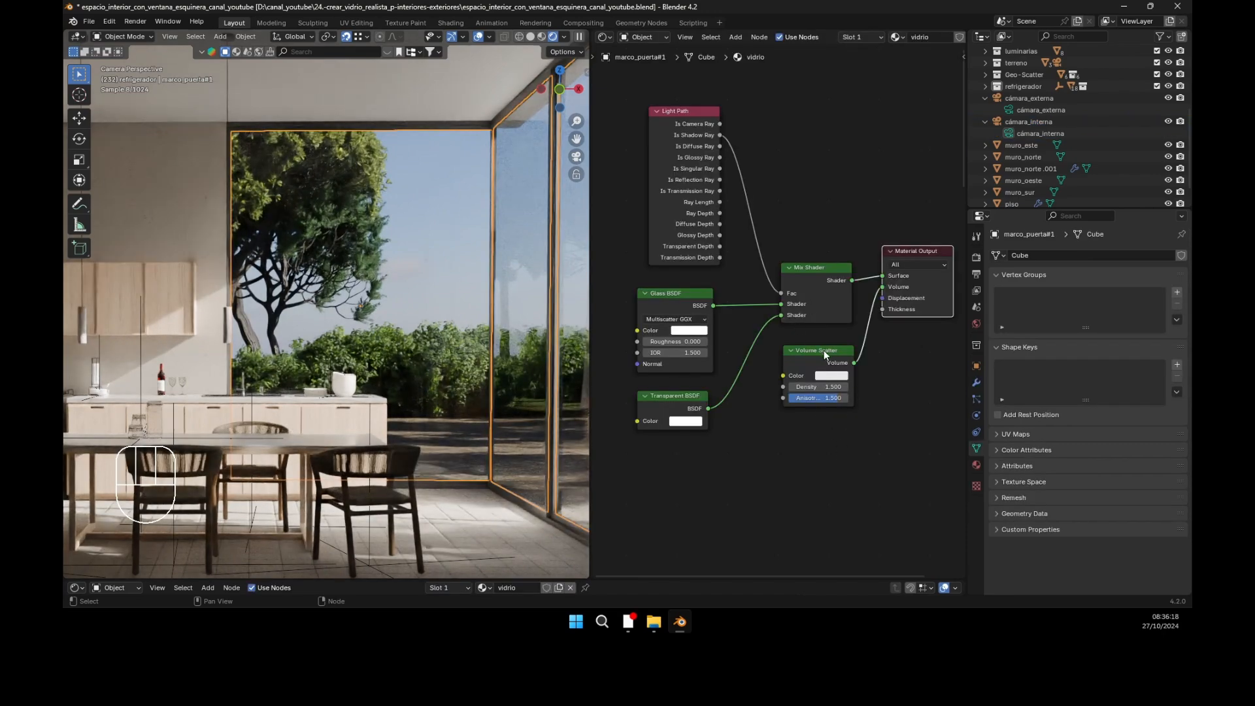
pyautogui.keyDown('shift'); pyautogui.moveTo(838, 439); pyautogui.dragTo(820, 468, button='middle'); pyautogui.keyUp('shift')
pyautogui.keyDown('shift'); pyautogui.moveTo(497, 354); pyautogui.dragTo(467, 281, button='middle'); pyautogui.keyUp('shift')
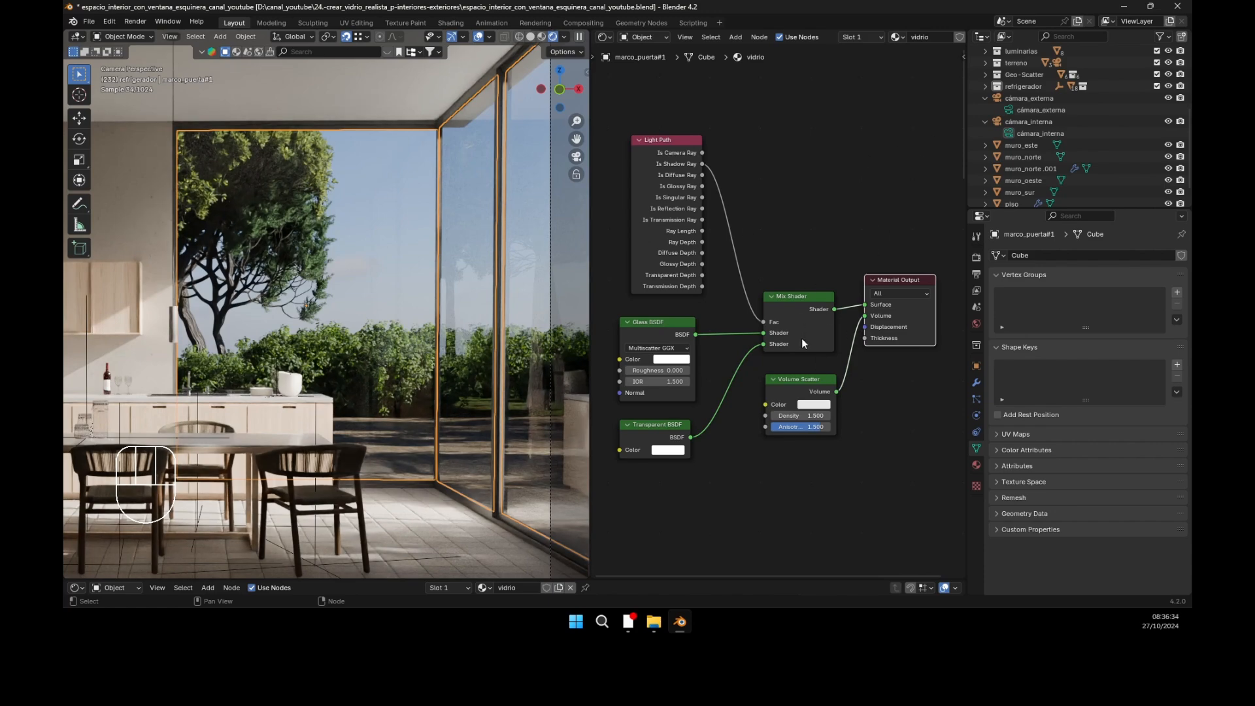
# Step: Add a new Material Output node in the empty area above the Volume Scatter glass setup
pyautogui.click(818, 194)
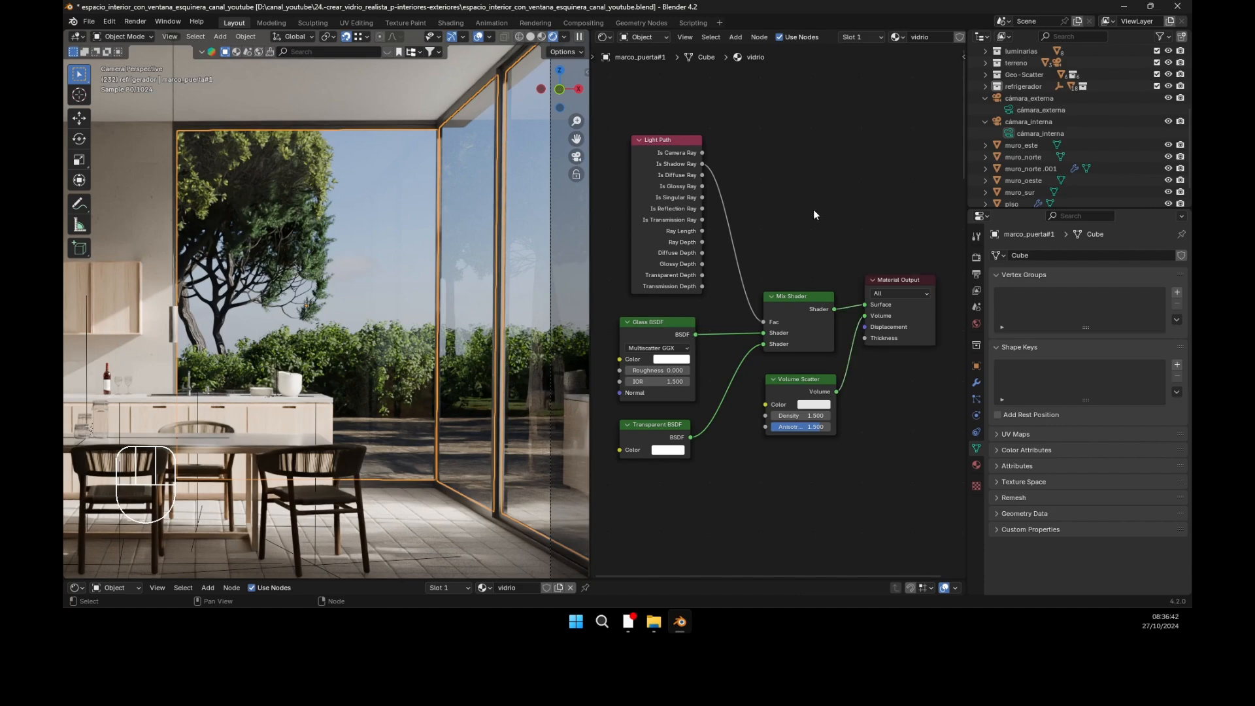
pyautogui.scroll(-4, 815, 193)
pyautogui.moveTo(798, 236); pyautogui.dragTo(837, 426, button='middle')
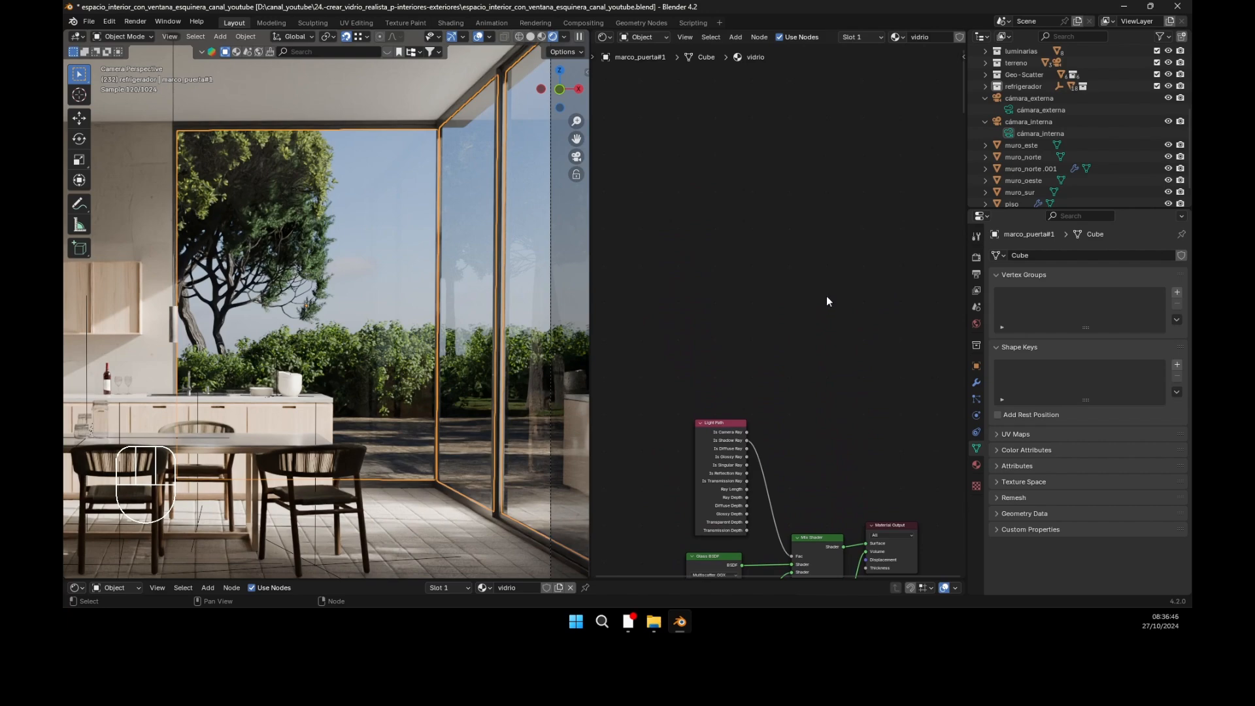
pyautogui.moveTo(826, 280); pyautogui.dragTo(814, 374, button='middle')
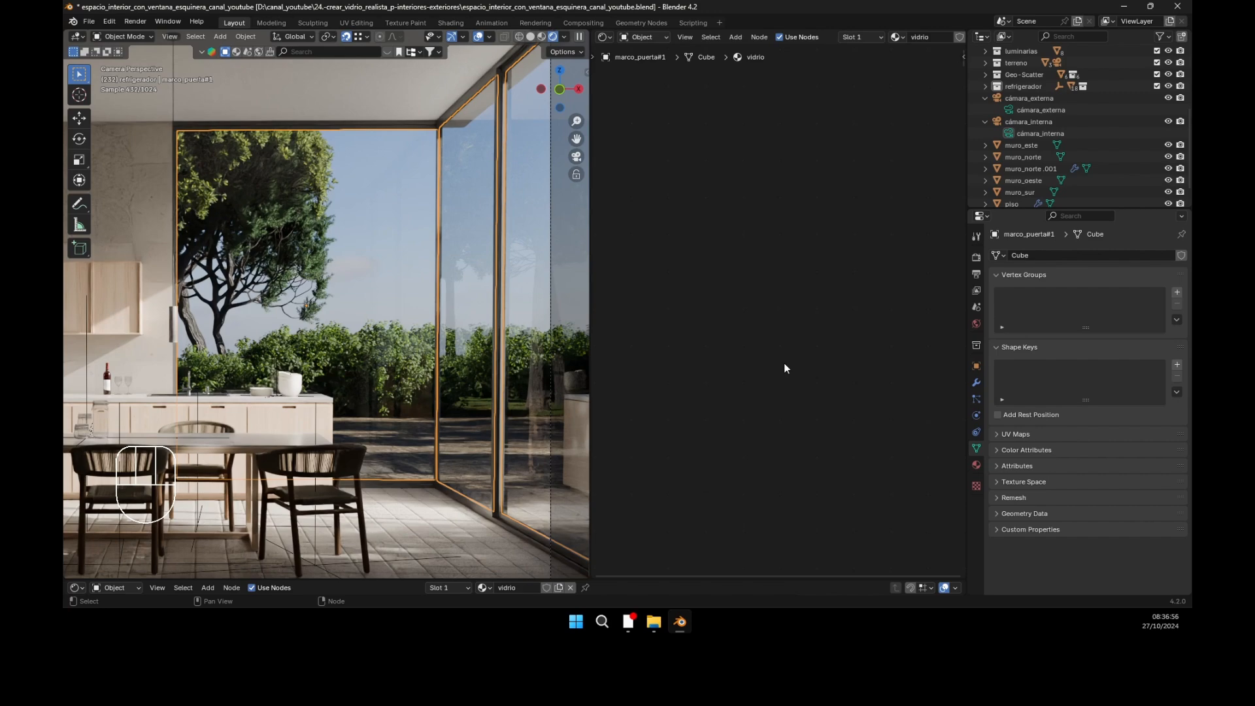
pyautogui.hotkey('shift', 'a')
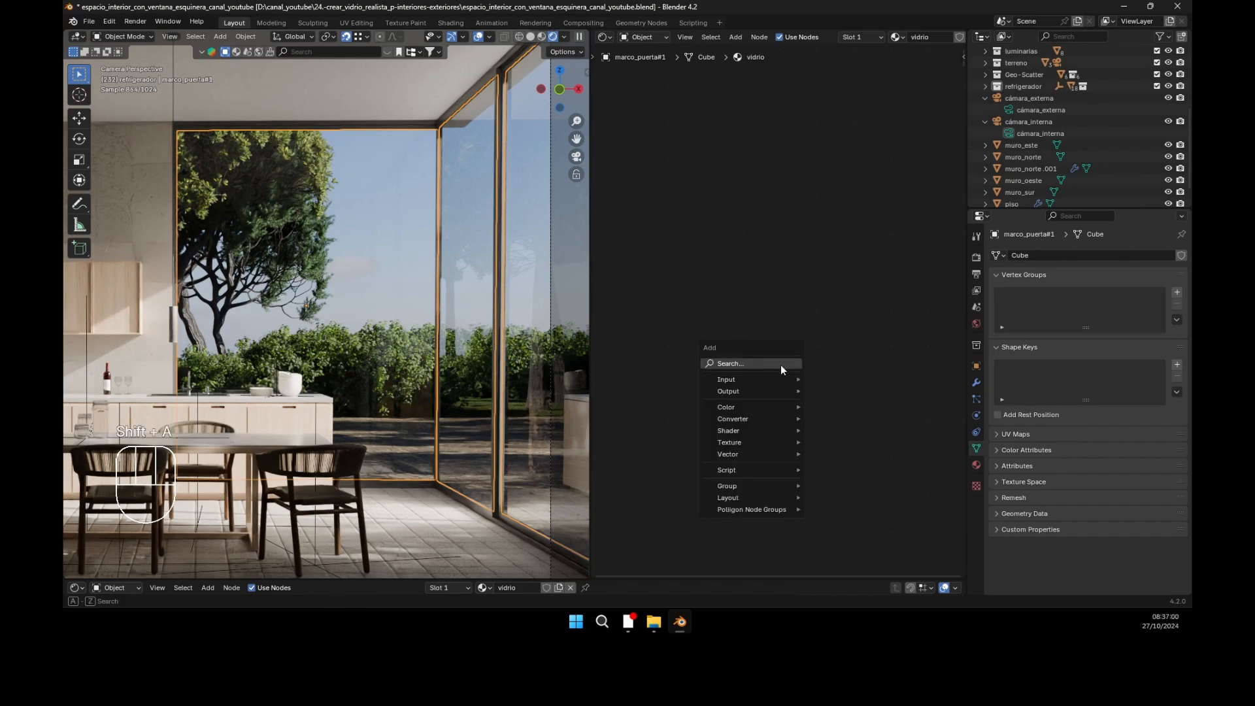
pyautogui.click(781, 364)
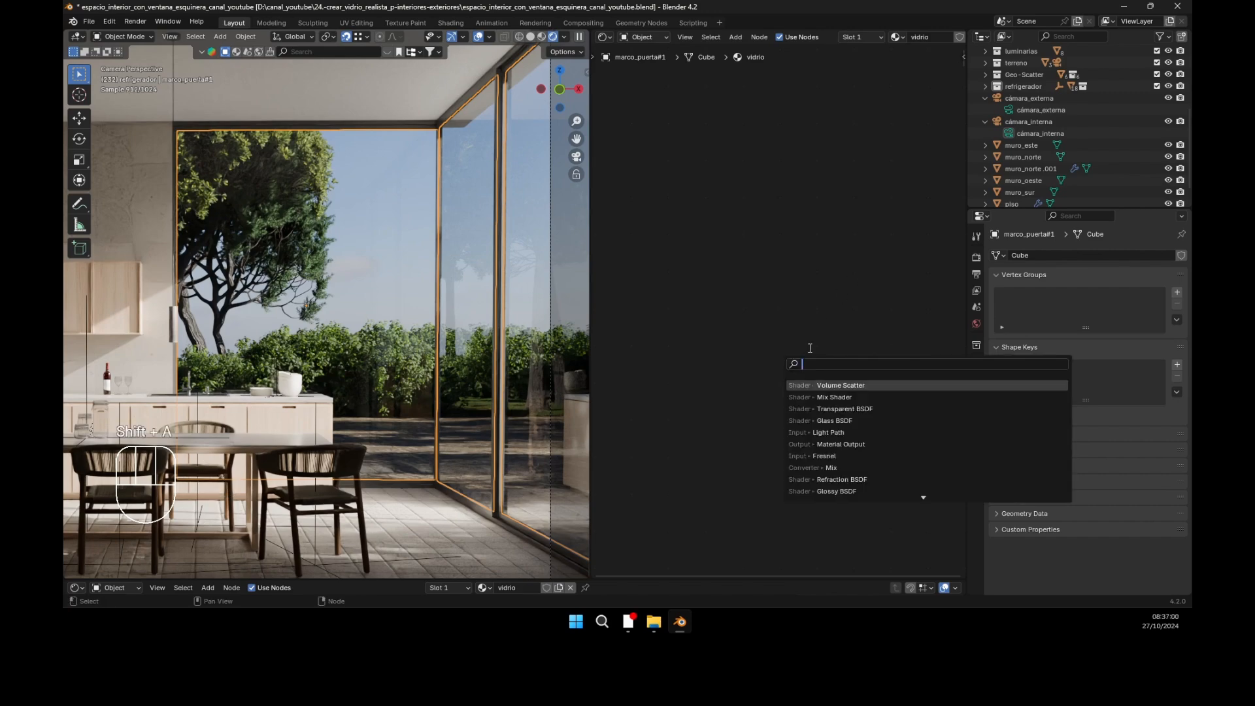
pyautogui.click(844, 445)
pyautogui.click(814, 269)
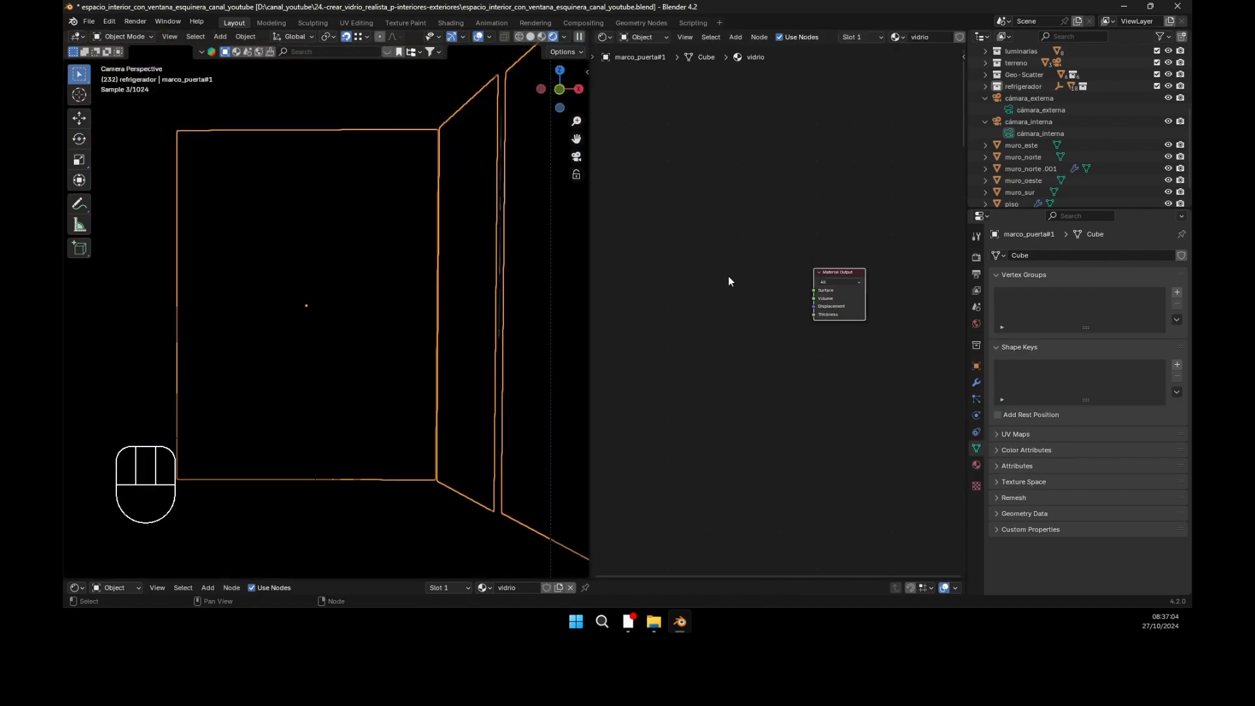
# Step: Move the new Material Output node further right to leave room for the nodes that feed it
pyautogui.click(843, 268)
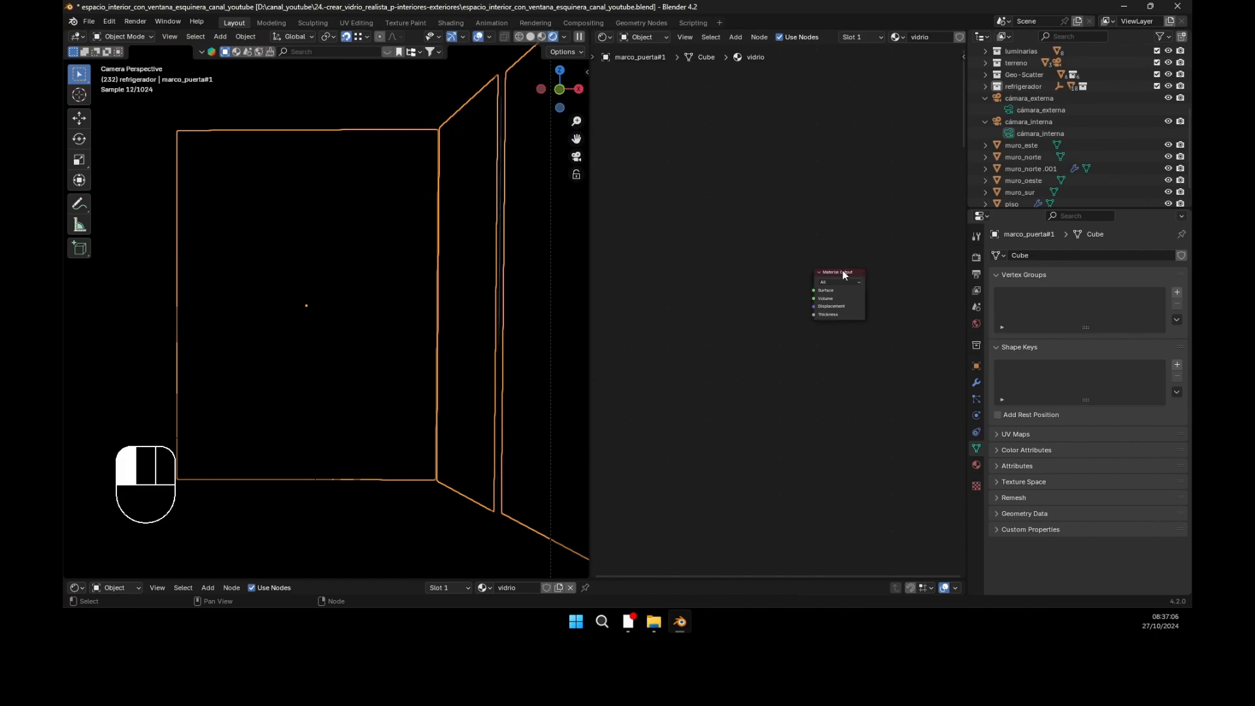
pyautogui.click(844, 270)
pyautogui.moveTo(843, 271); pyautogui.dragTo(951, 298)
pyautogui.click(899, 254)
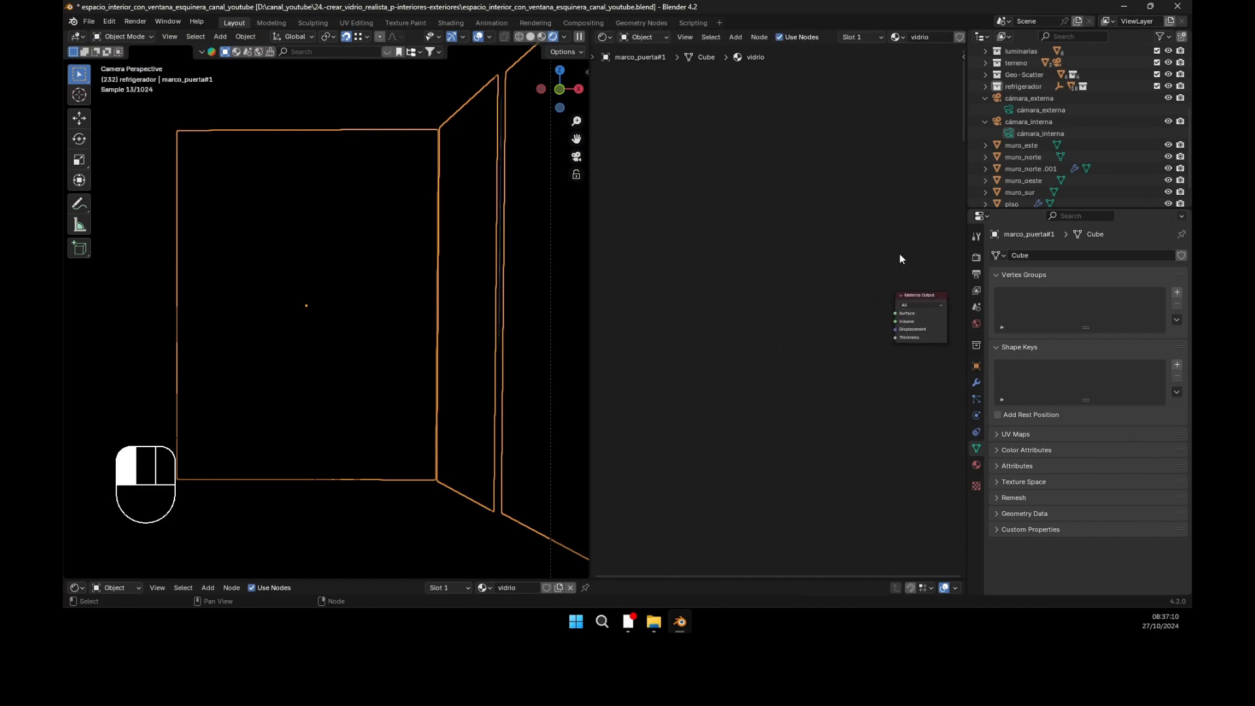
# Step: Add two Mix Shader nodes, one below the other, to the left of the new Material Output node
pyautogui.hotkey('shift', 'a')
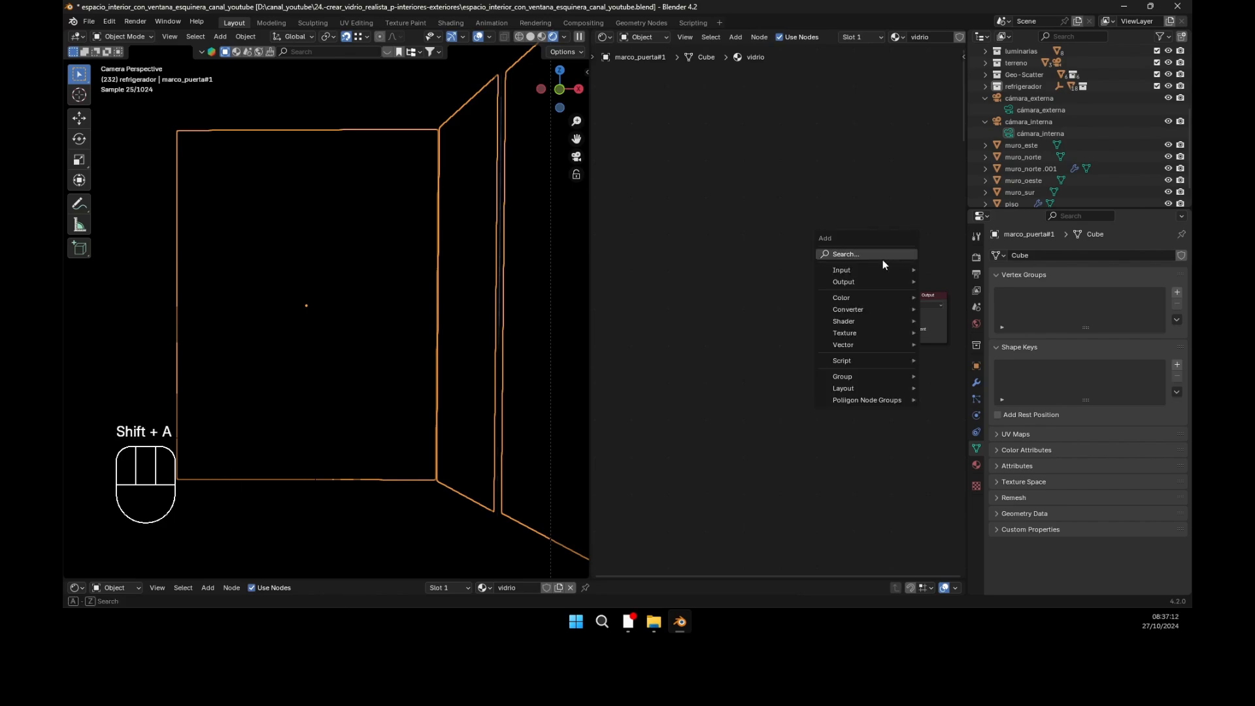
pyautogui.click(877, 254)
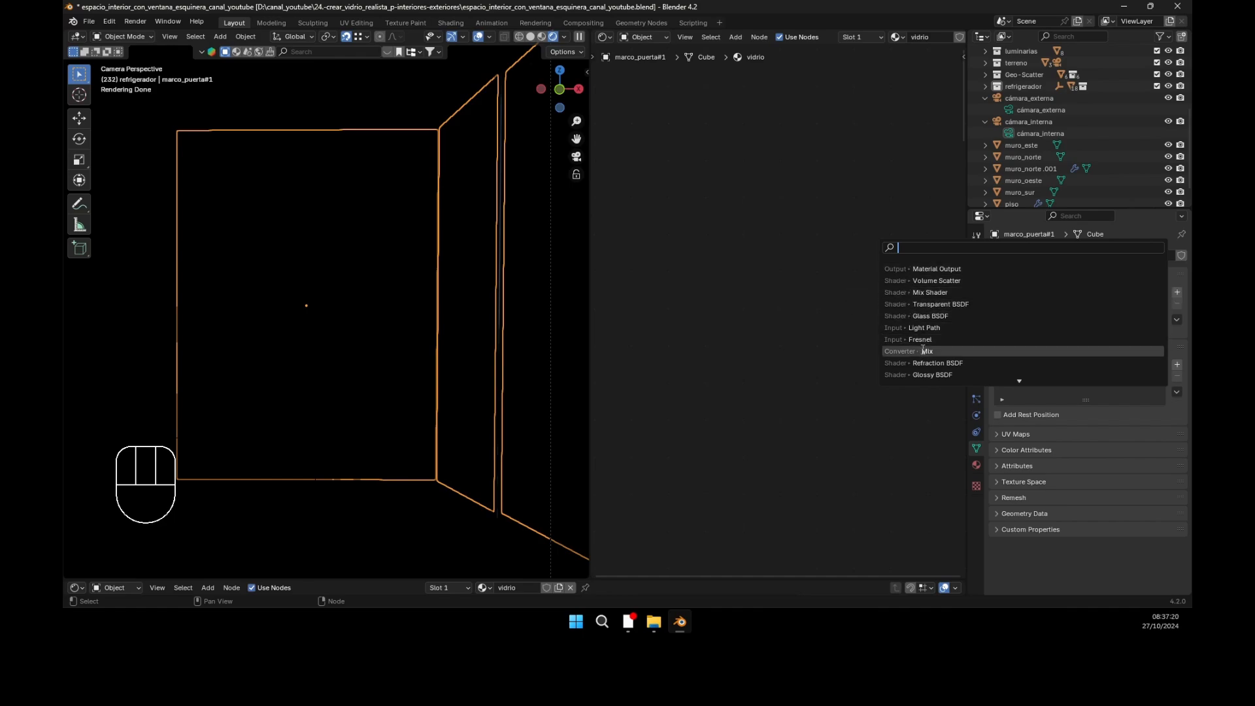
pyautogui.click(919, 292)
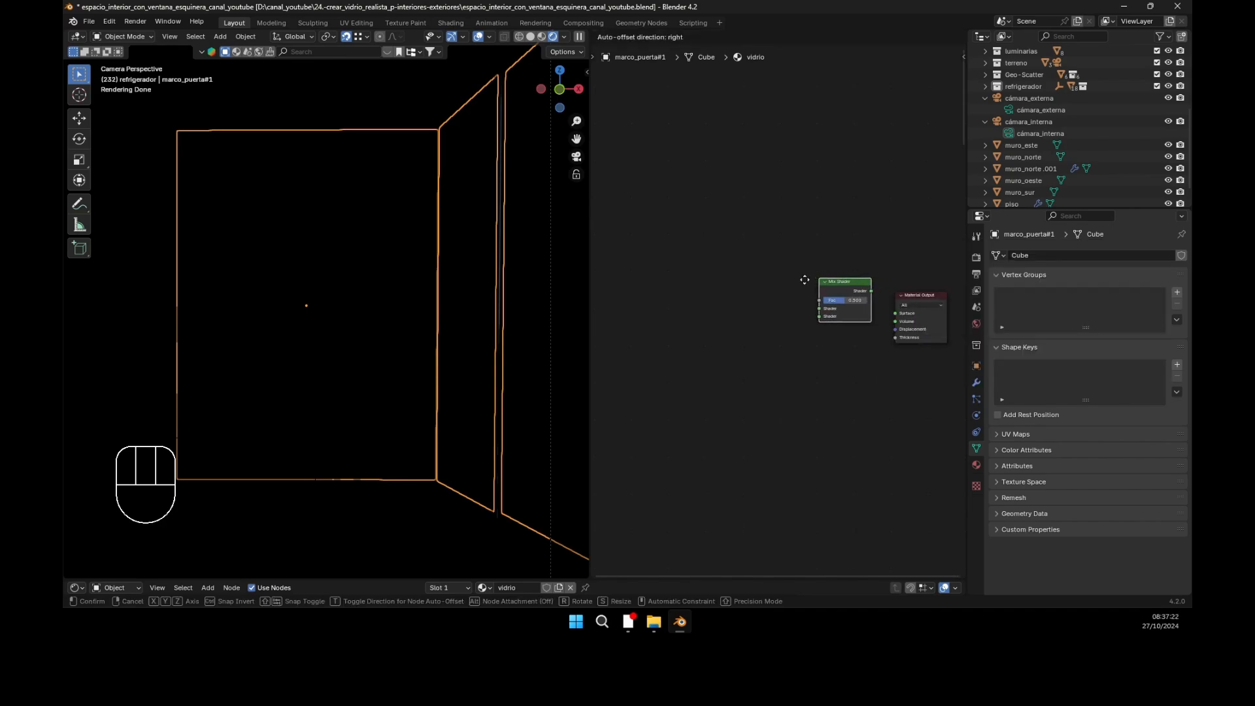
pyautogui.click(834, 340)
pyautogui.hotkey('shift', 'a')
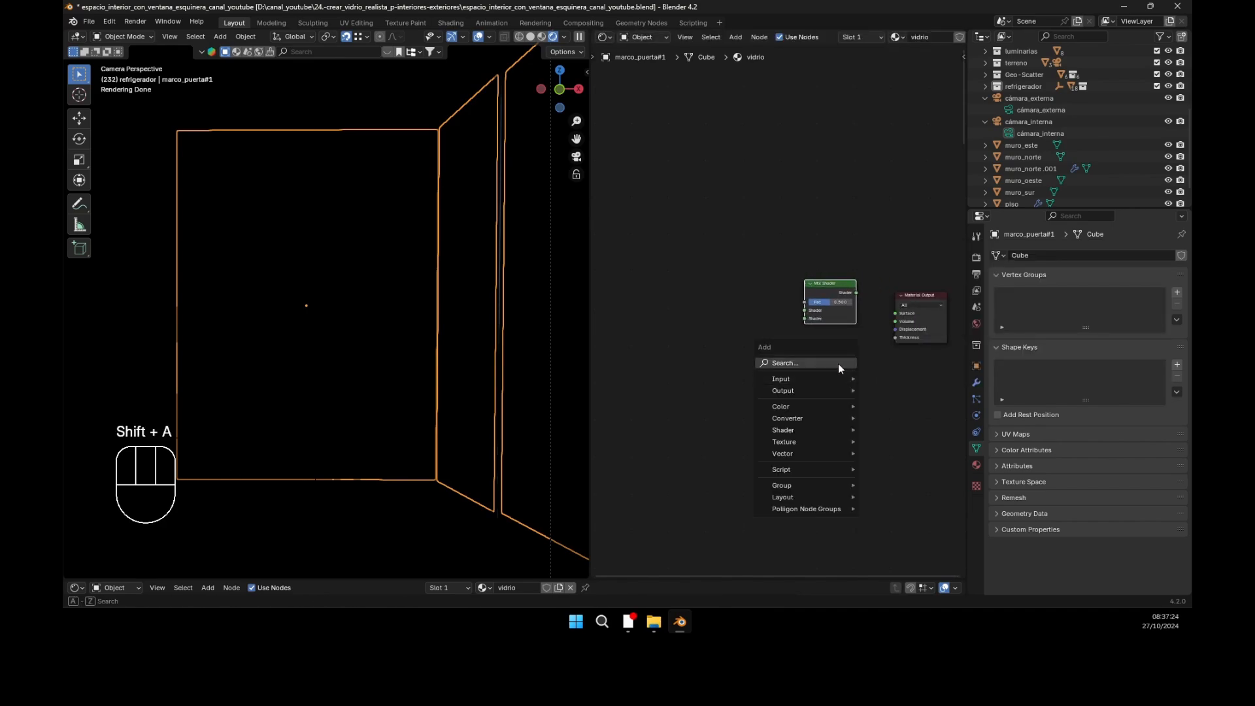
pyautogui.click(840, 364)
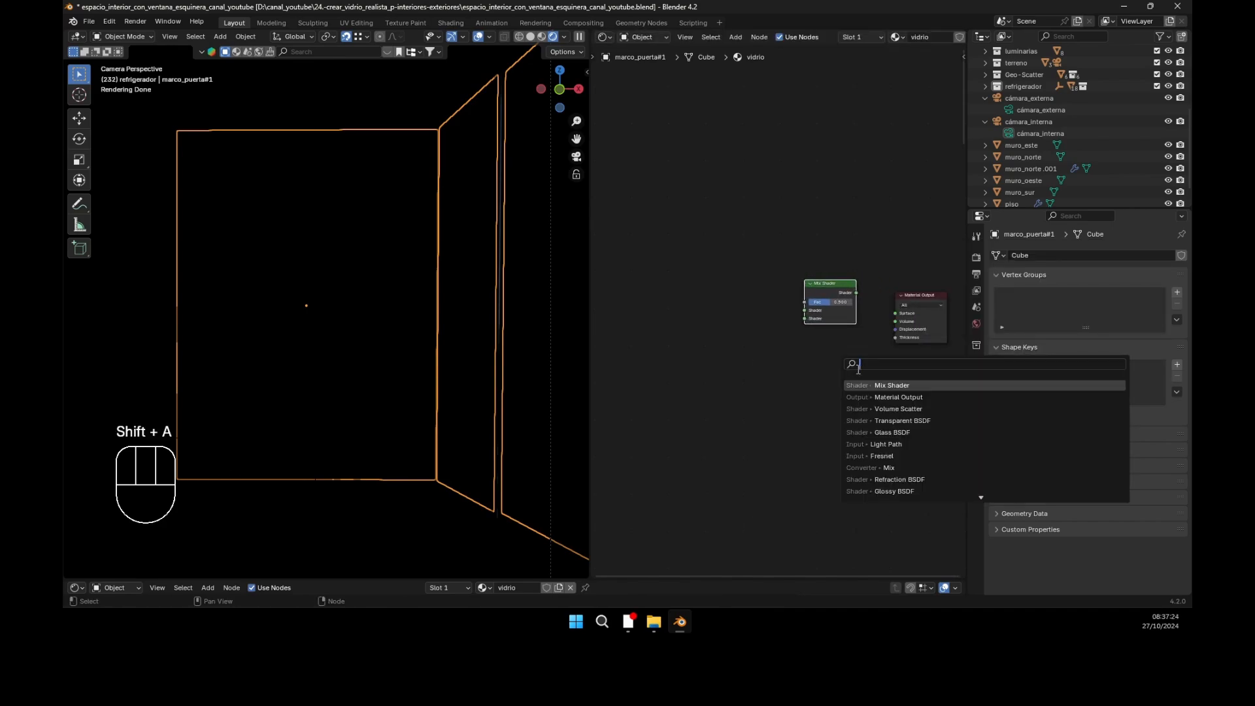
pyautogui.press('Return')
pyautogui.click(825, 370)
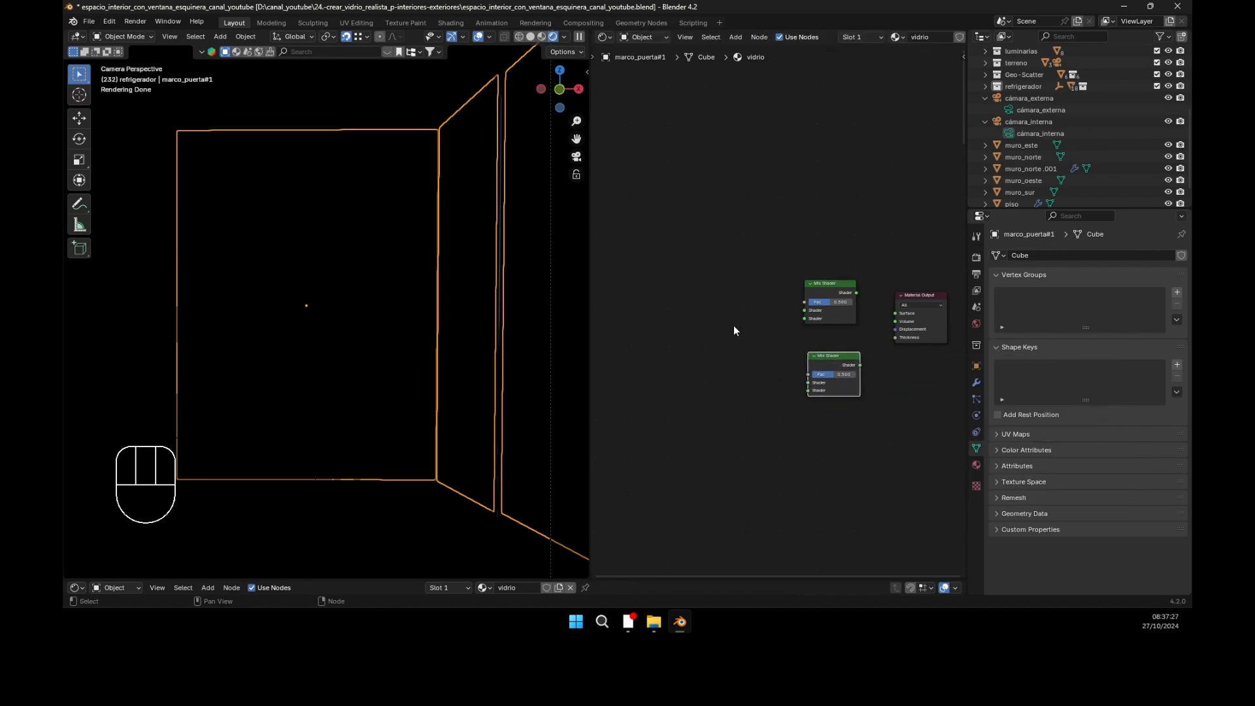
# Step: Add two Math nodes with the Add operation above the Mix Shader nodes and place them staggered side by side
pyautogui.rightClick(723, 229)
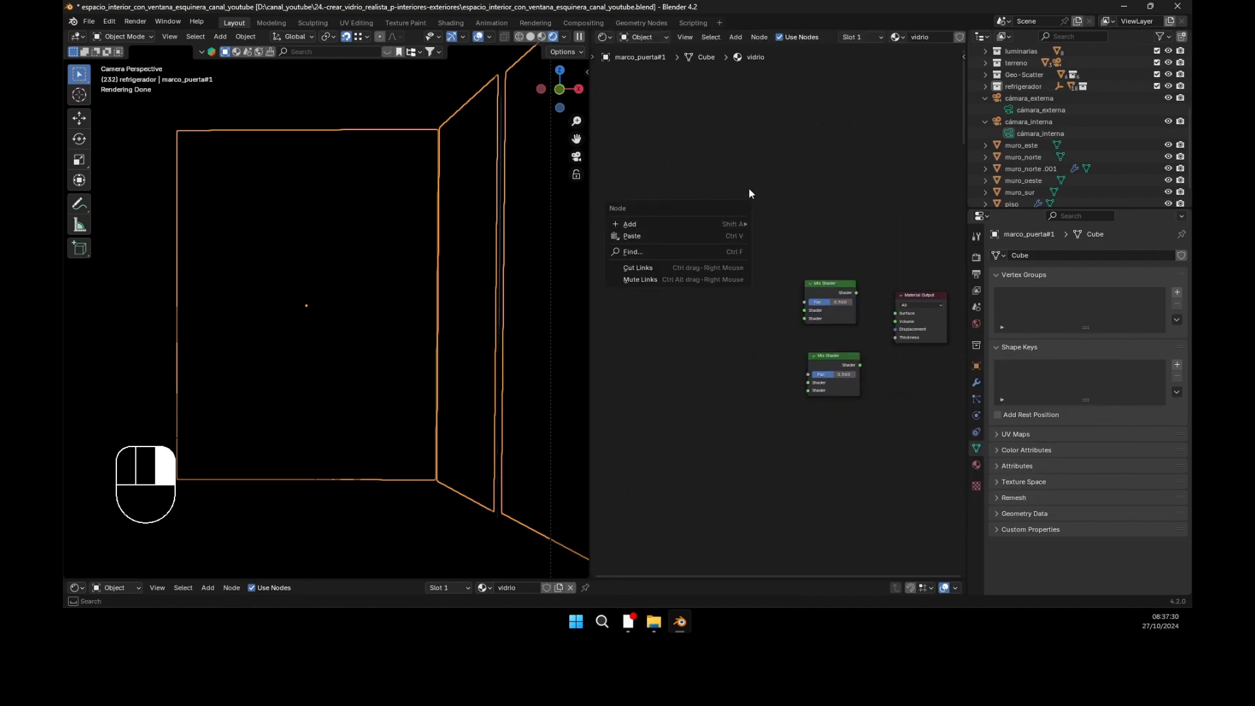
pyautogui.moveTo(732, 225)
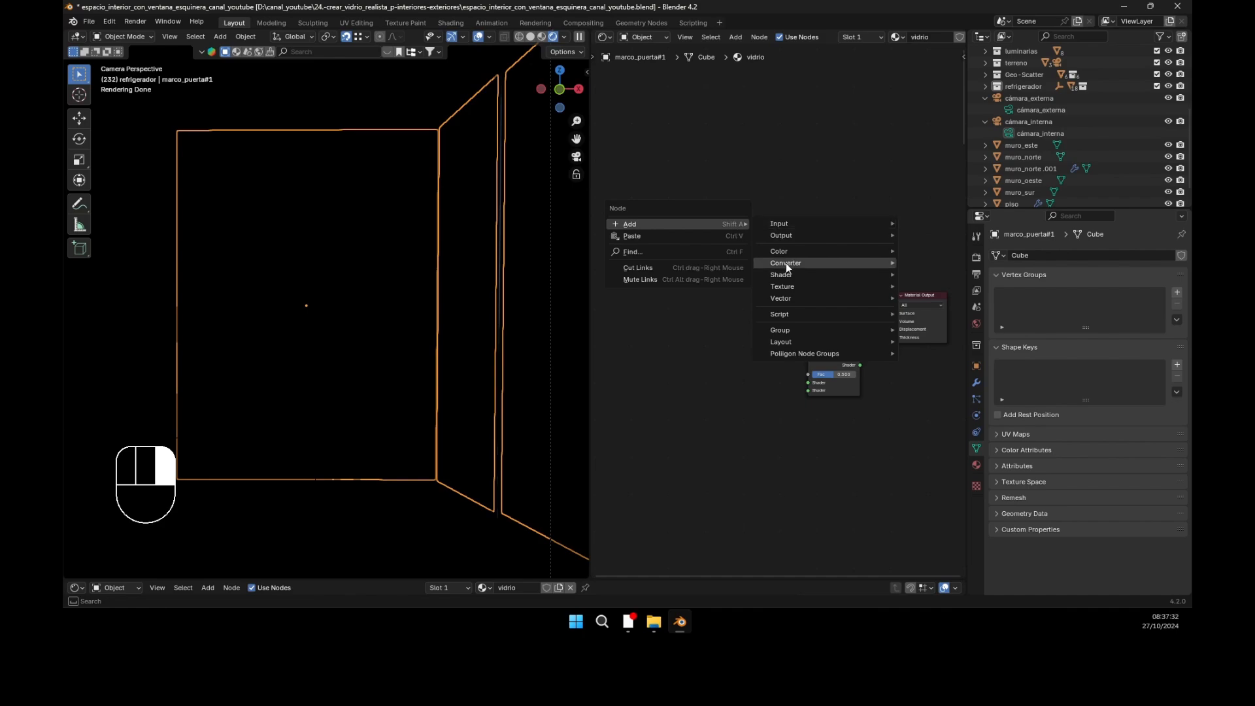
pyautogui.moveTo(785, 263)
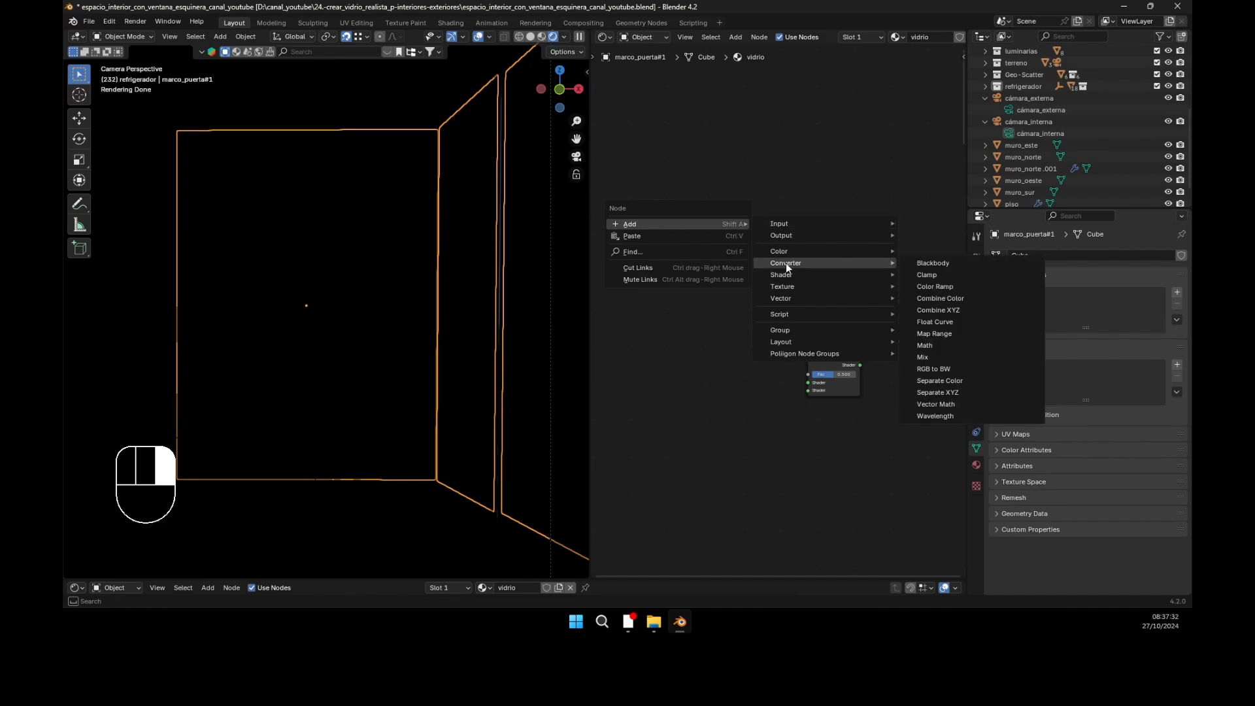
pyautogui.click(915, 345)
pyautogui.click(742, 117)
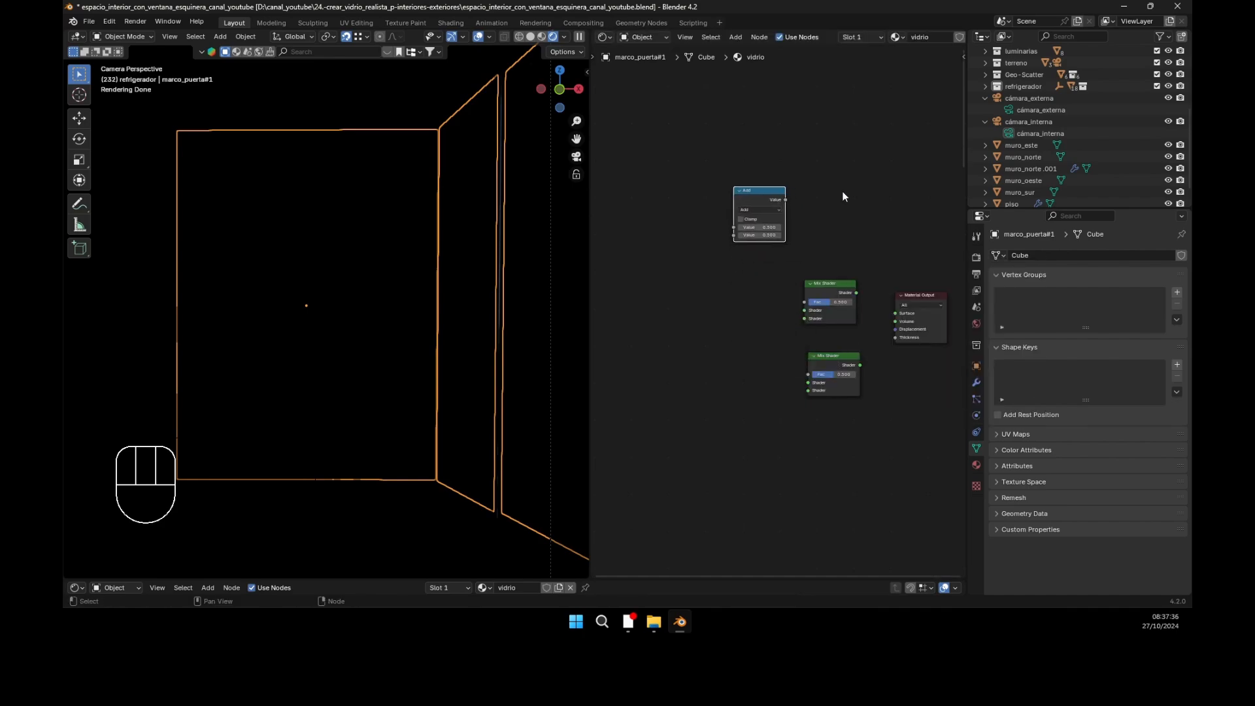
pyautogui.hotkey('shift', 'a')
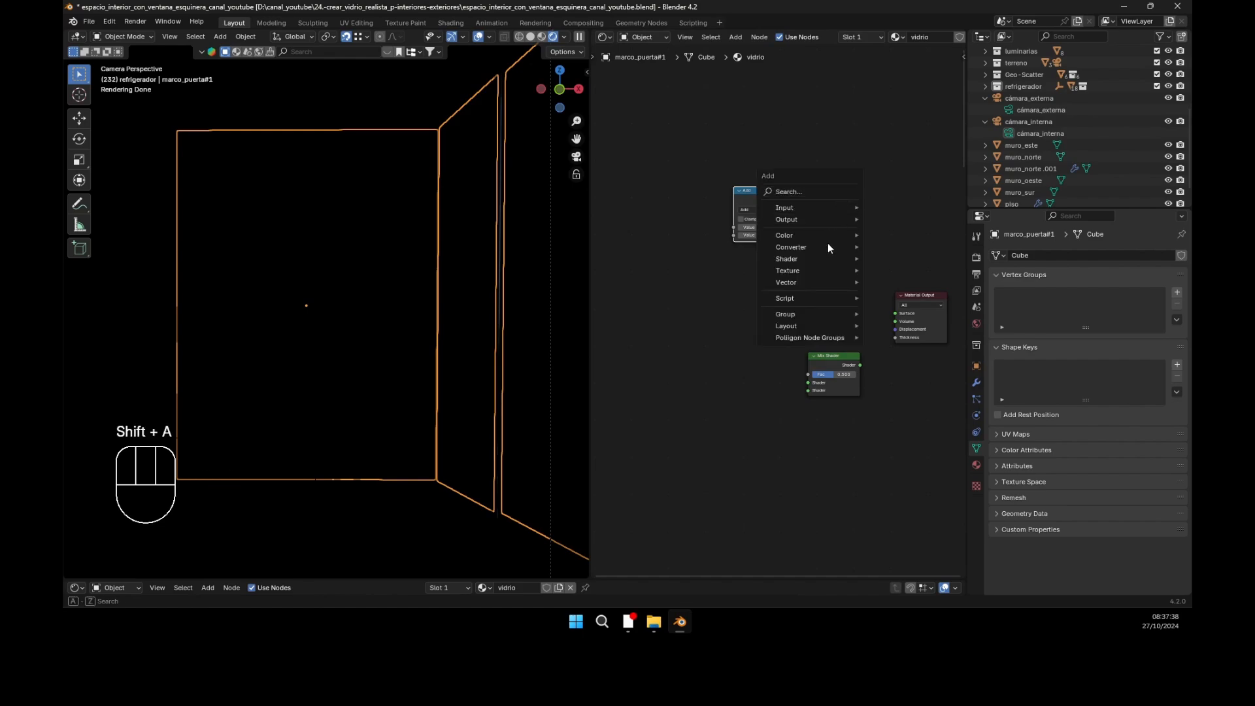
pyautogui.moveTo(826, 245)
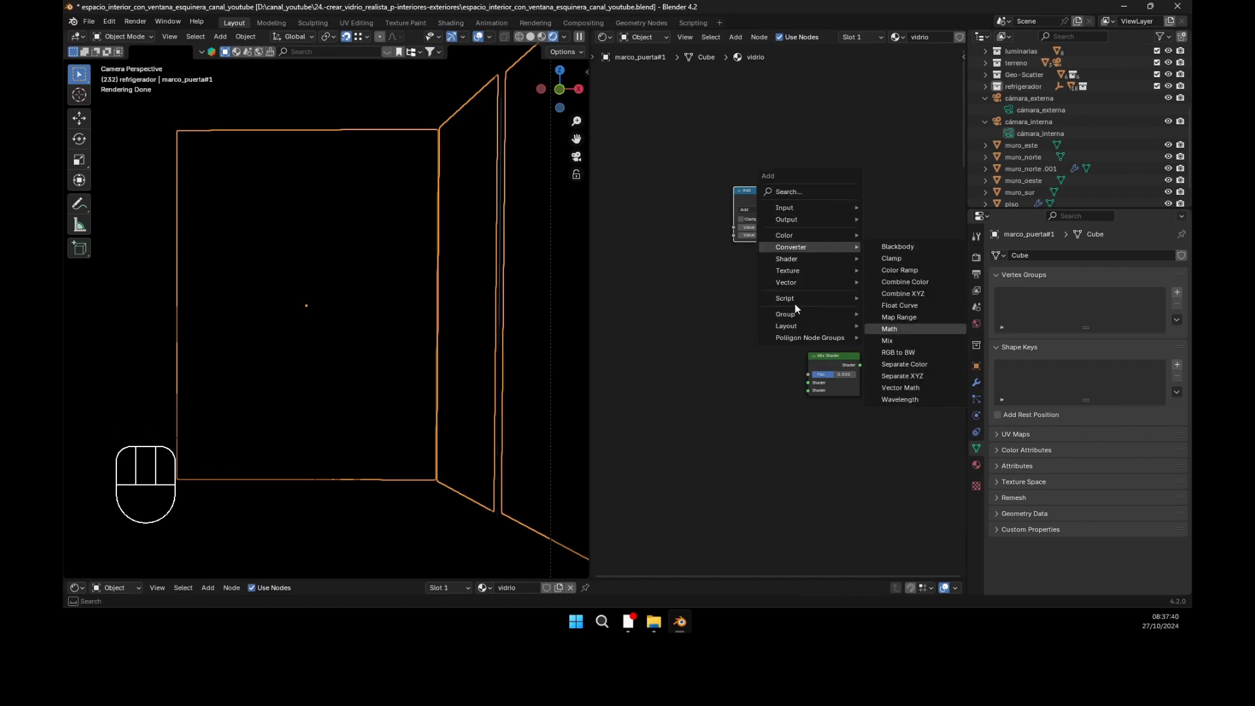
pyautogui.click(897, 330)
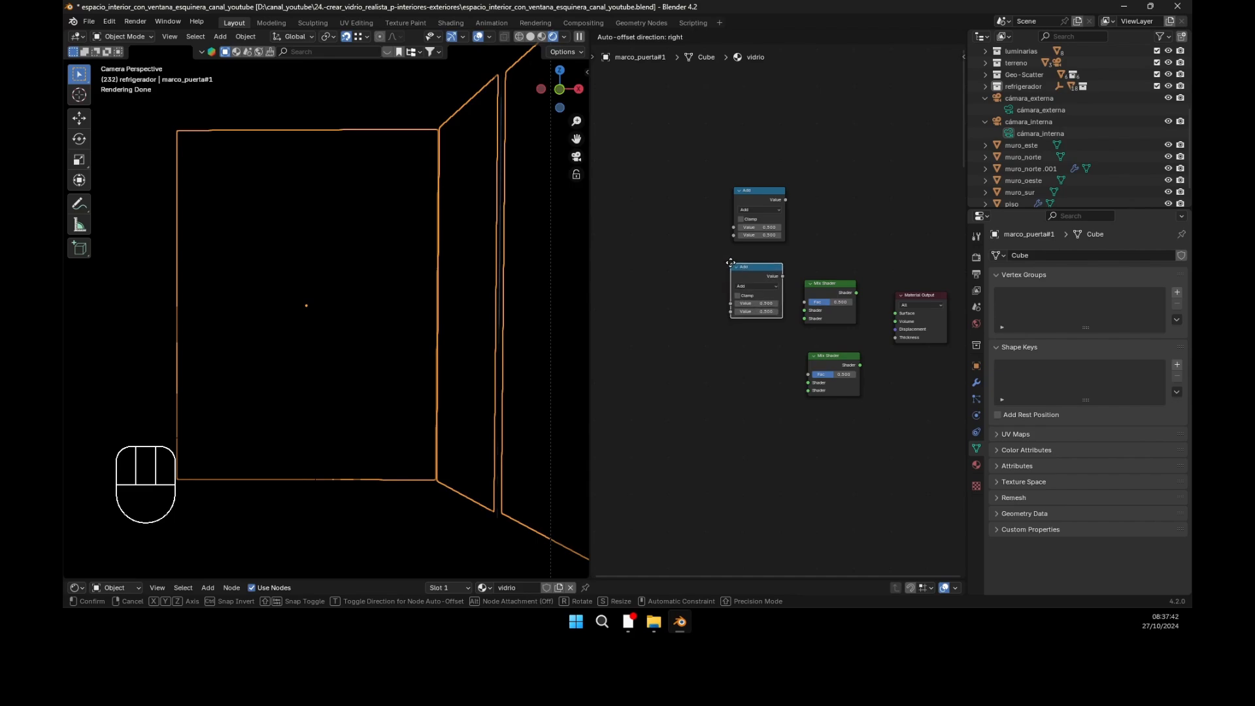
pyautogui.click(803, 196)
pyautogui.moveTo(771, 191)
pyautogui.mouseDown()
pyautogui.moveTo(746, 166)
pyautogui.moveTo(760, 178)
pyautogui.mouseUp()
pyautogui.click(816, 171)
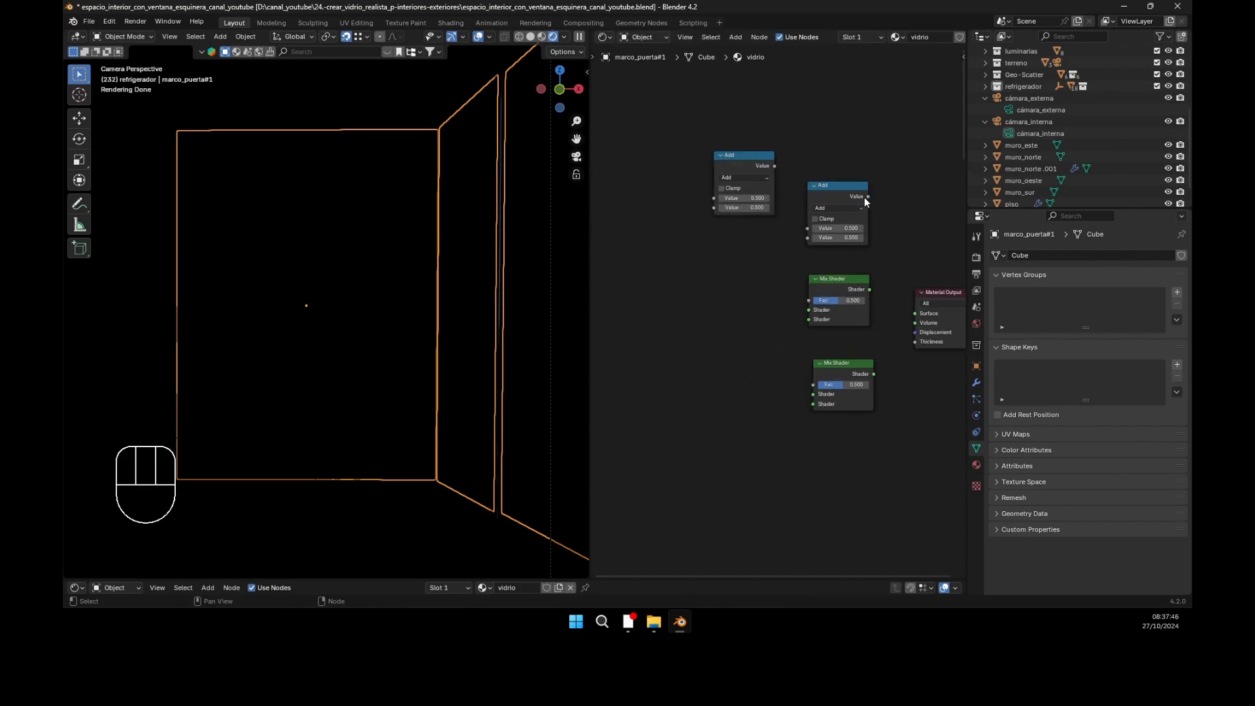
# Step: Add a Fresnel node to the left of the two Mix Shader nodes
pyautogui.scroll(3, 864, 197)
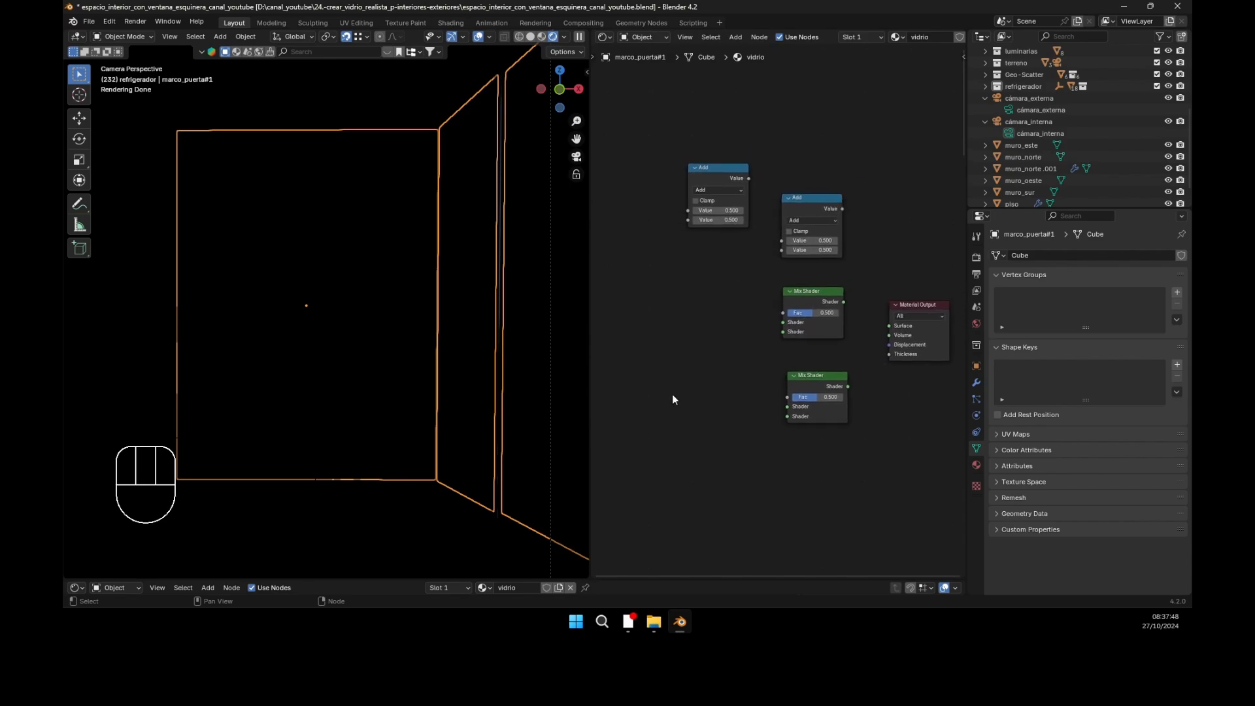
pyautogui.hotkey('shift', 'a')
pyautogui.click(660, 342)
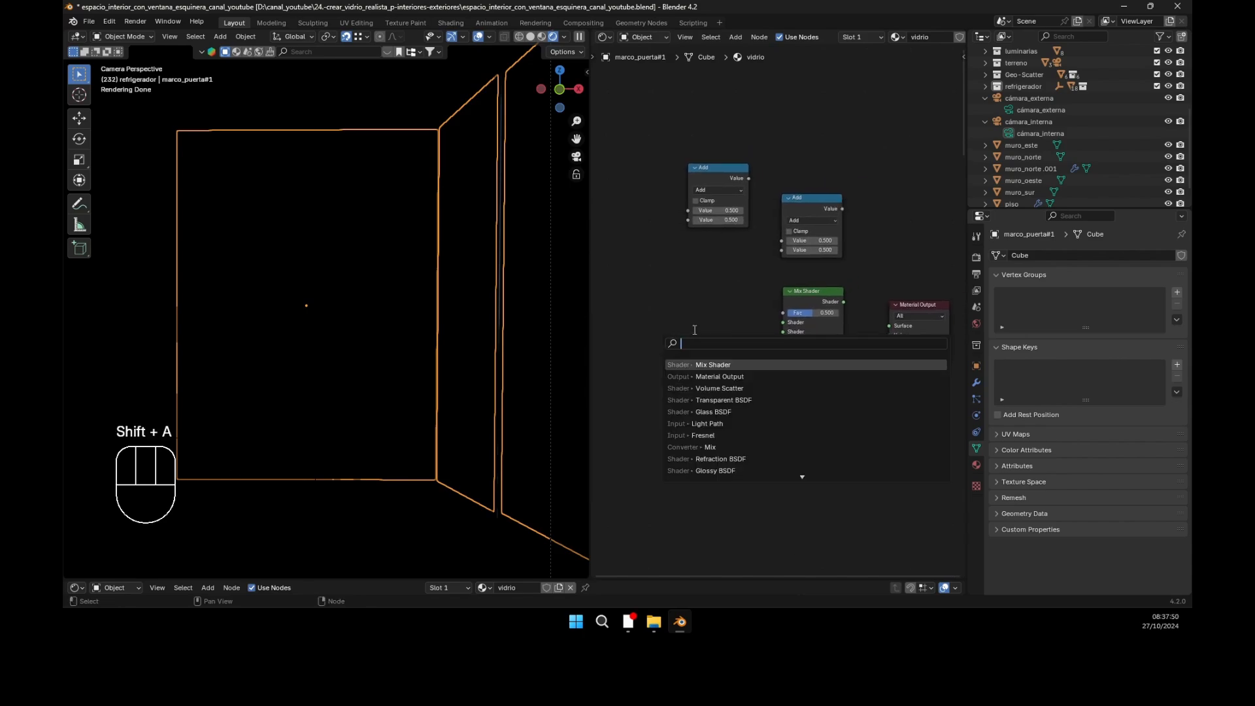
pyautogui.write('fresnel')
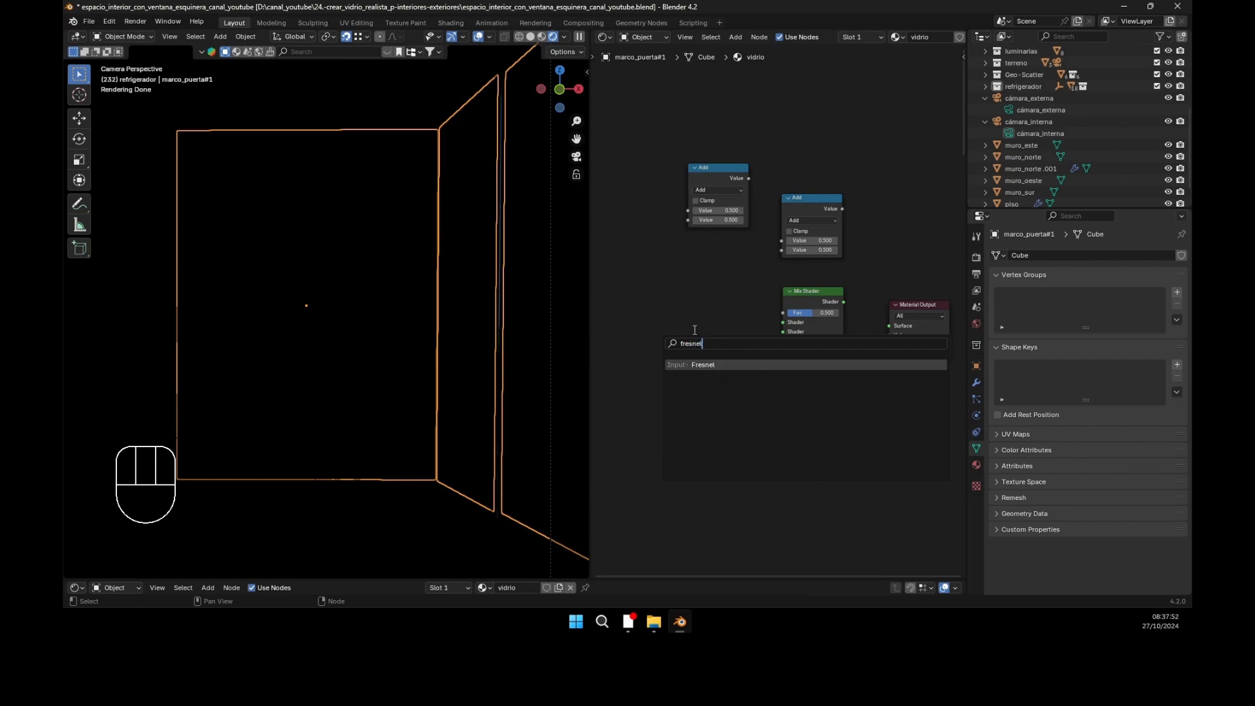
pyautogui.press('Return')
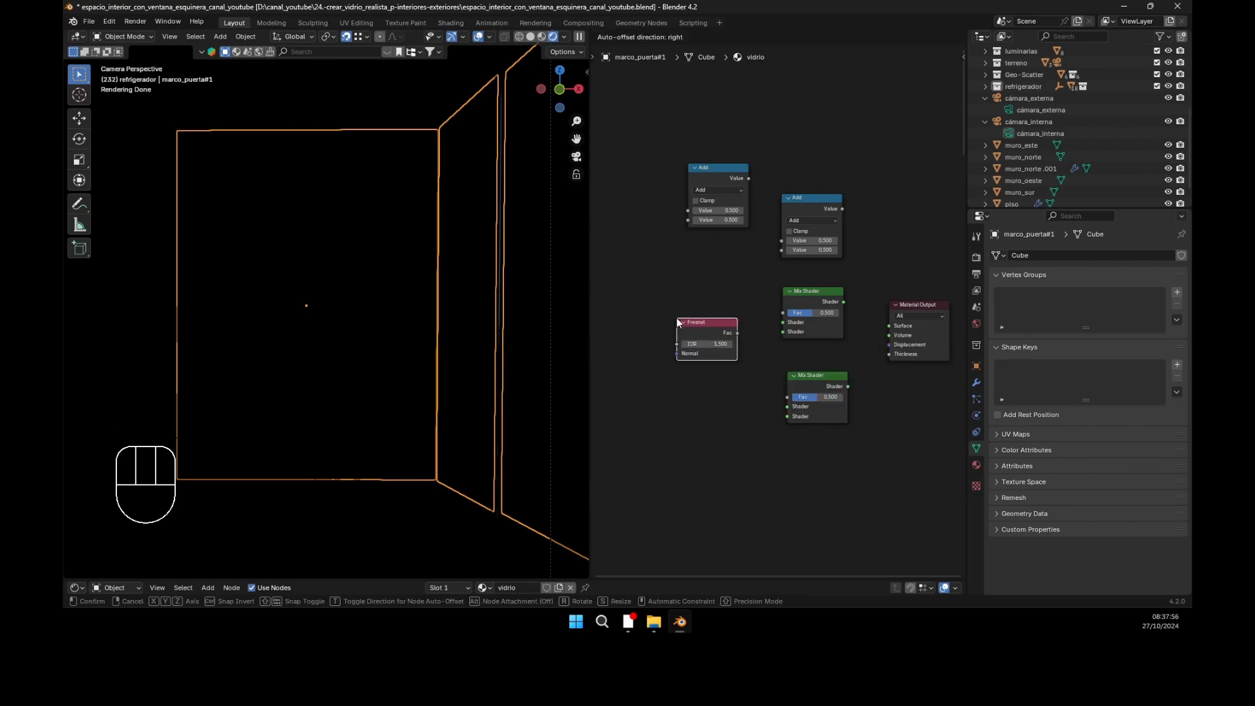
pyautogui.click(676, 318)
pyautogui.scroll(-1, 739, 431)
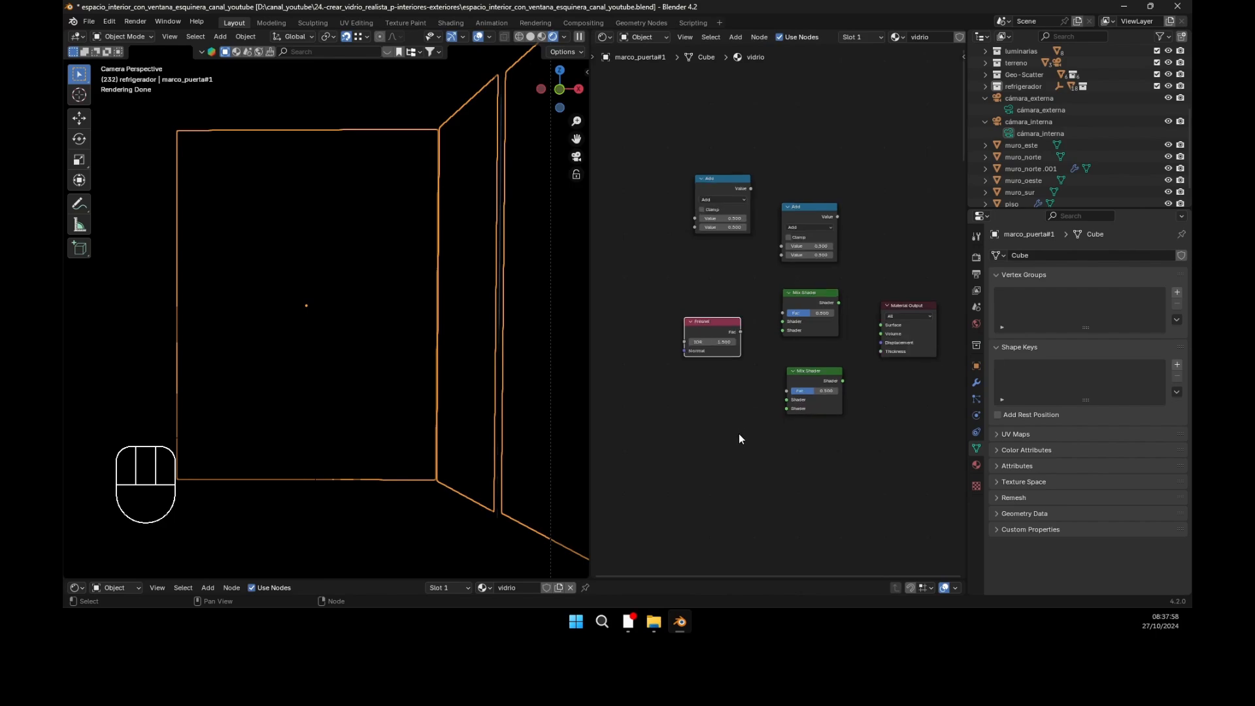
pyautogui.scroll(-1, 739, 449)
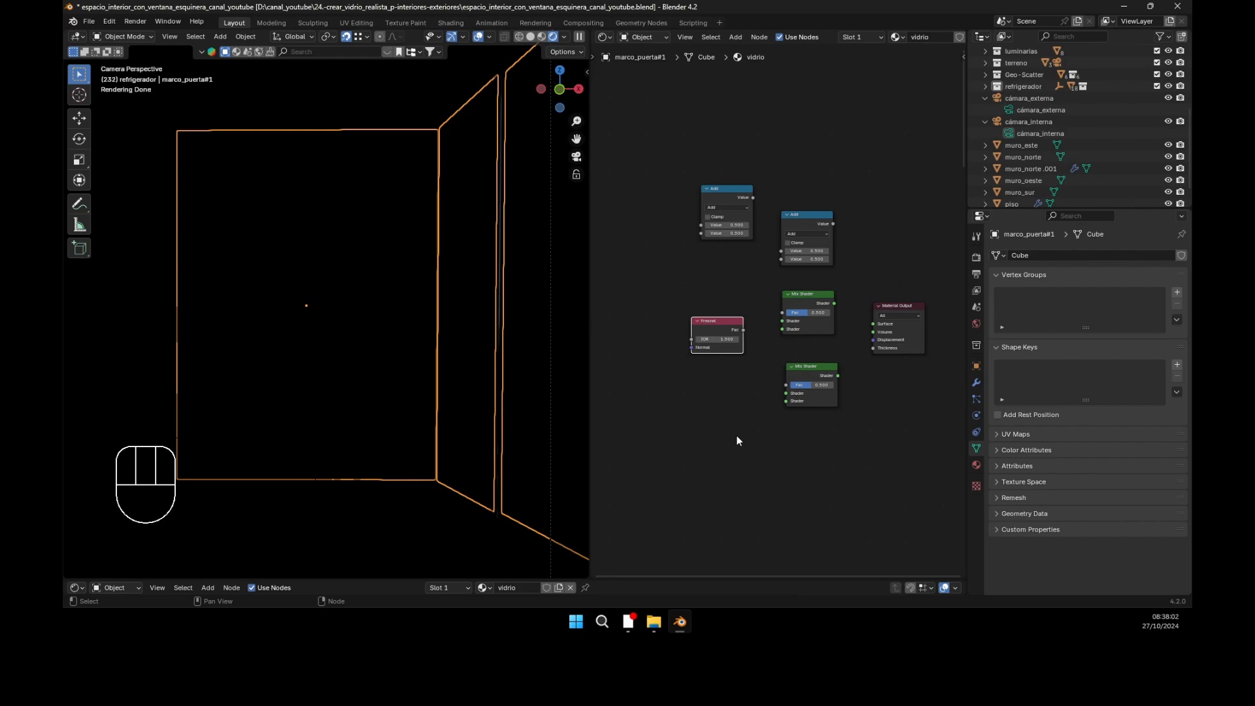
pyautogui.moveTo(739, 431); pyautogui.dragTo(768, 411, button='middle')
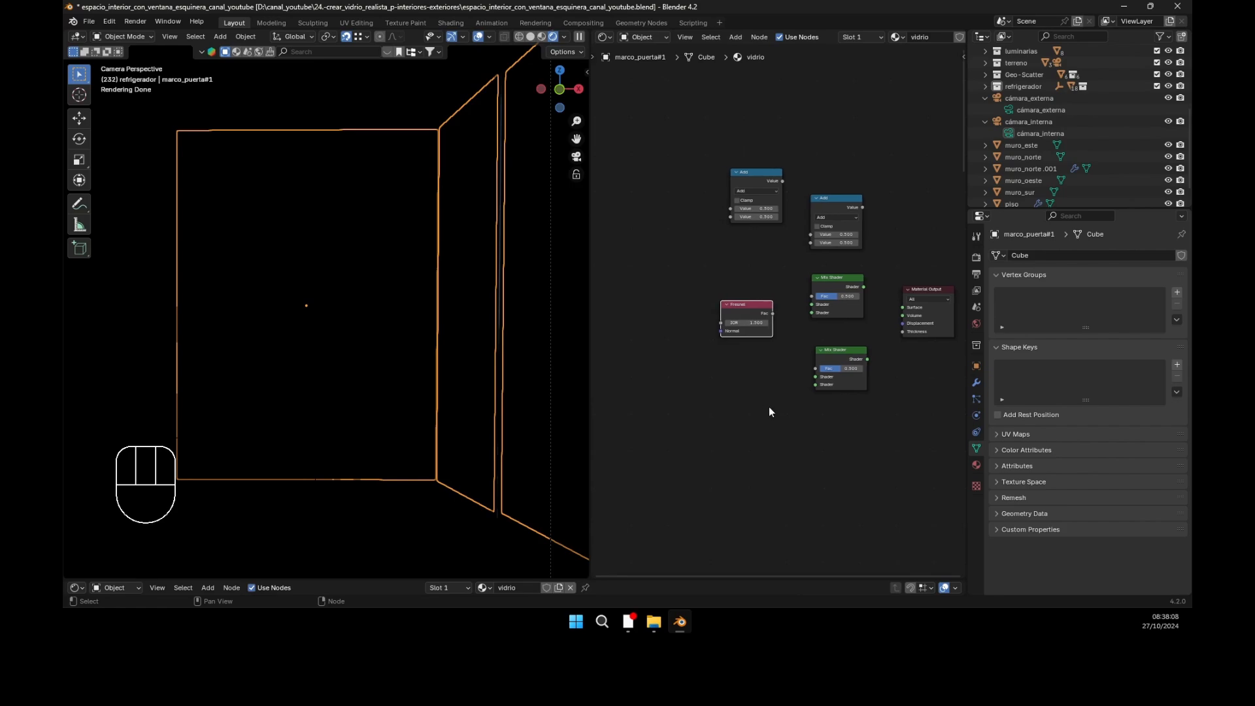
pyautogui.click(751, 305)
# Step: Add a Transparent BSDF node below the Fresnel node, left of the lower Mix Shader
pyautogui.scroll(1, 776, 339)
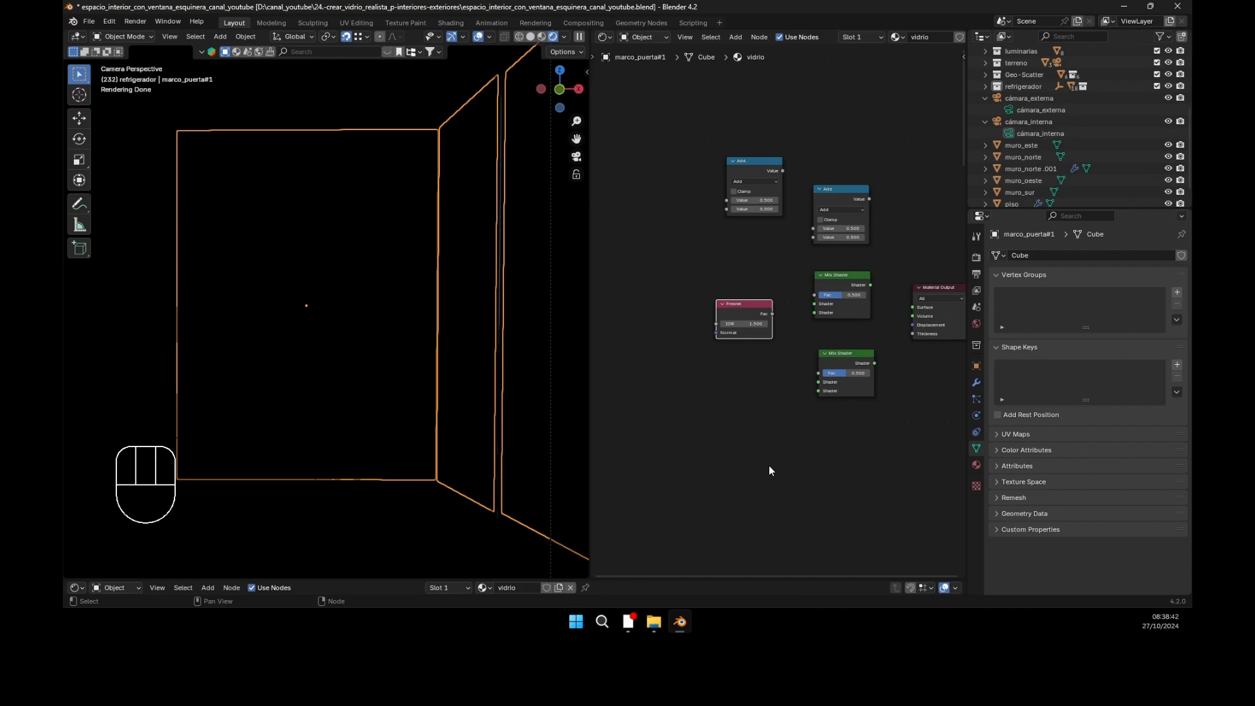
pyautogui.moveTo(747, 430)
pyautogui.mouseDown(button='middle')
pyautogui.moveTo(730, 426)
pyautogui.moveTo(749, 424)
pyautogui.mouseUp(button='middle')
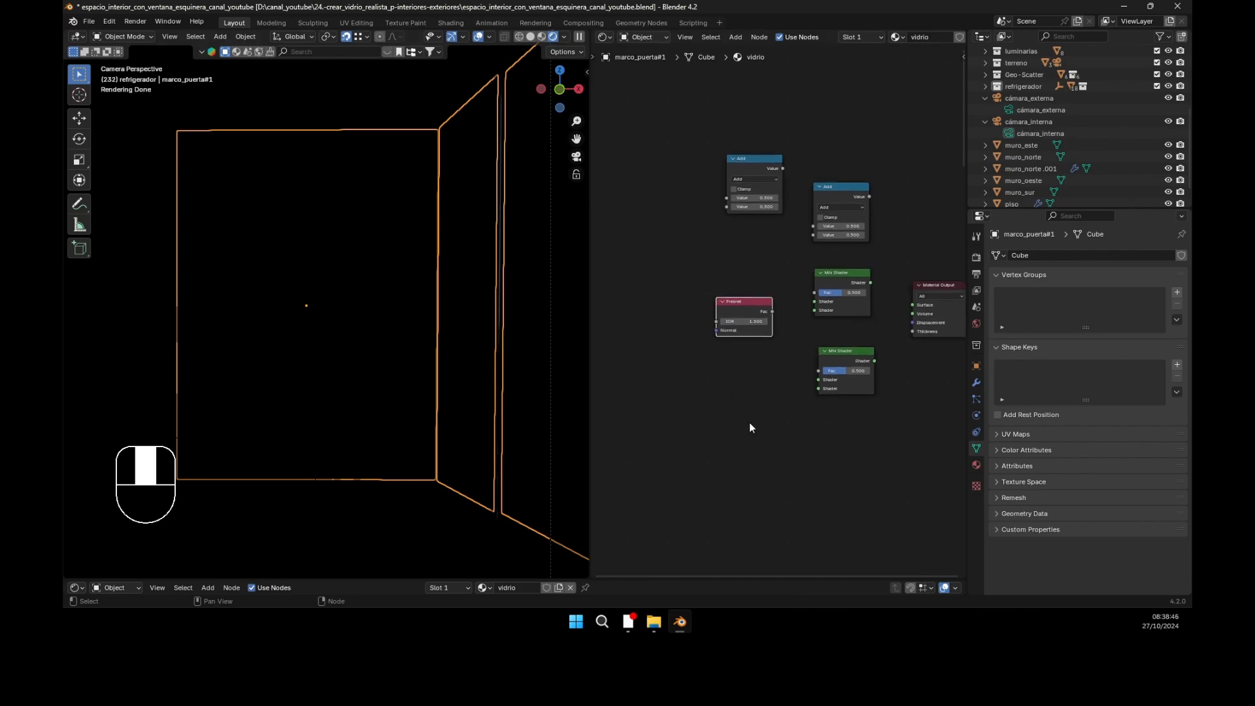
pyautogui.hotkey('shift', 'a')
pyautogui.click(691, 446)
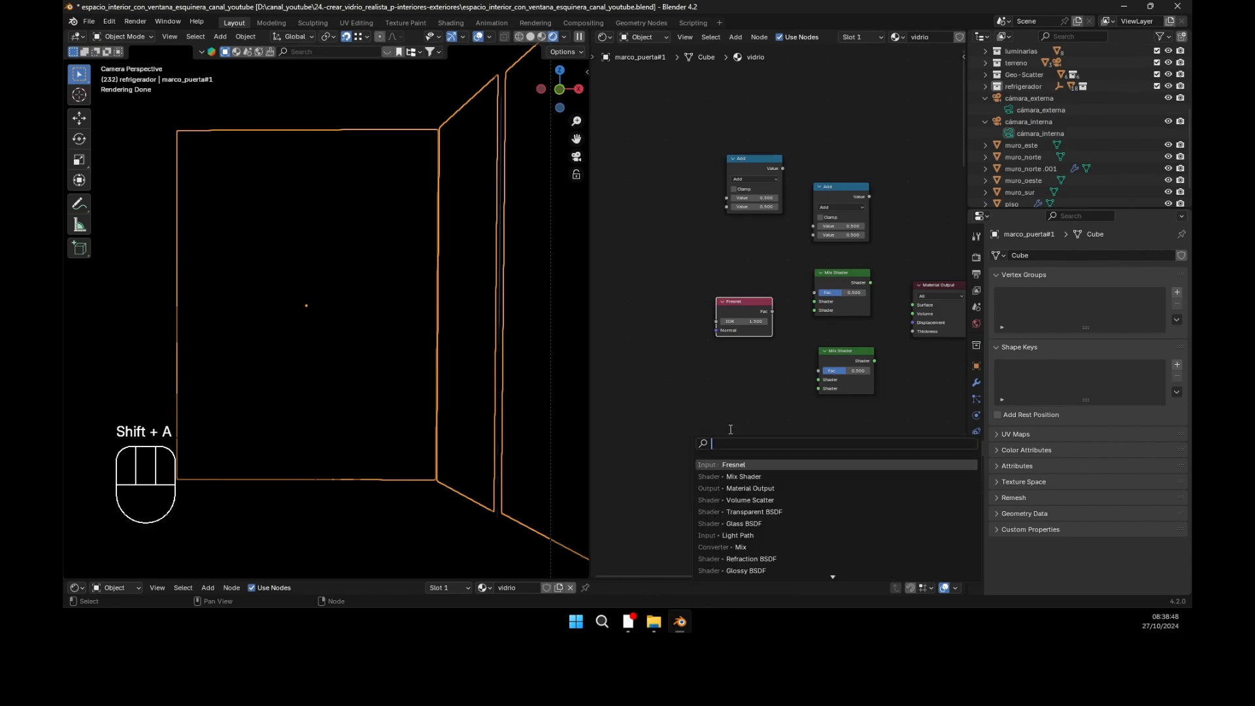
pyautogui.click(755, 512)
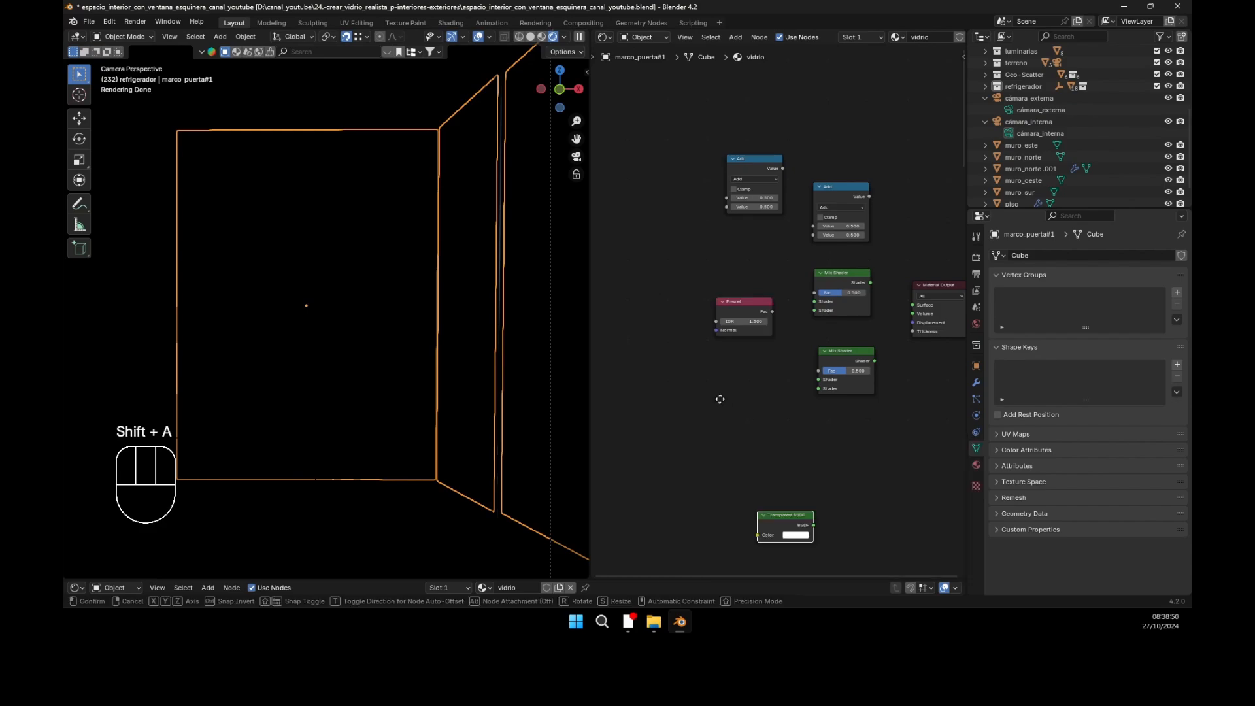
pyautogui.click(723, 388)
pyautogui.click(657, 455)
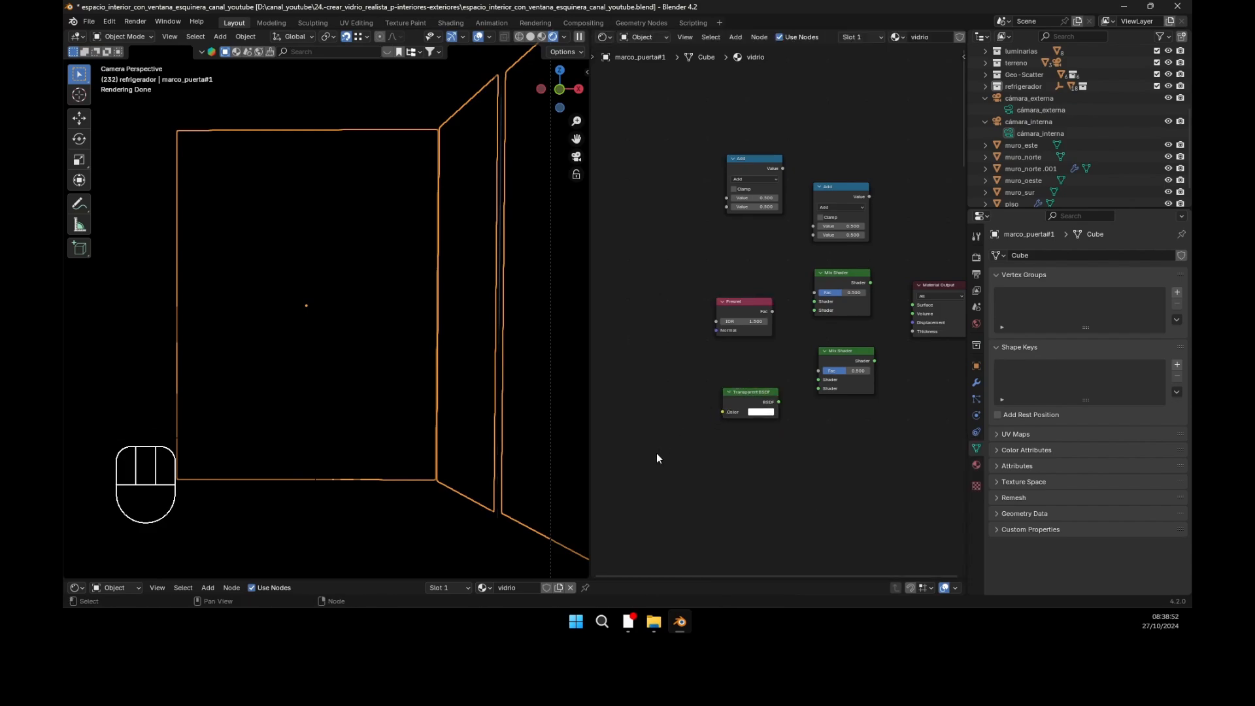
# Step: Add a Glossy BSDF node to the left of the Transparent BSDF node
pyautogui.hotkey('shift', 'a')
pyautogui.click(647, 449)
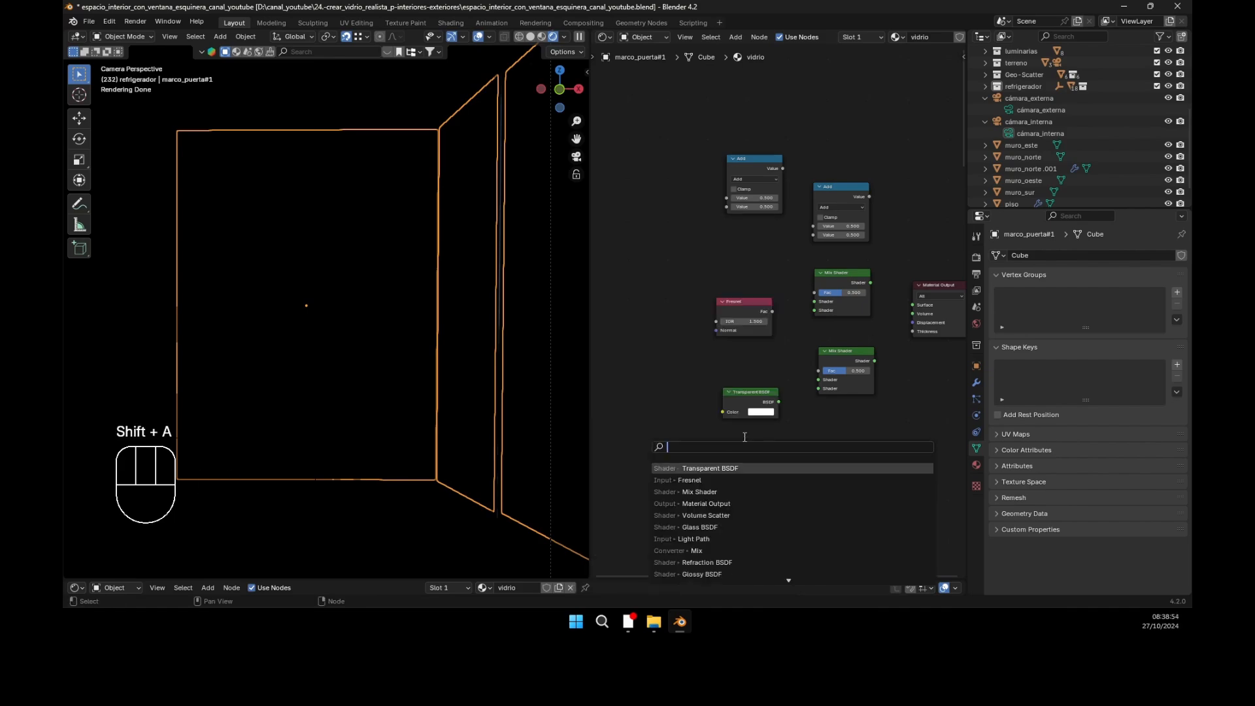
pyautogui.write('glos')
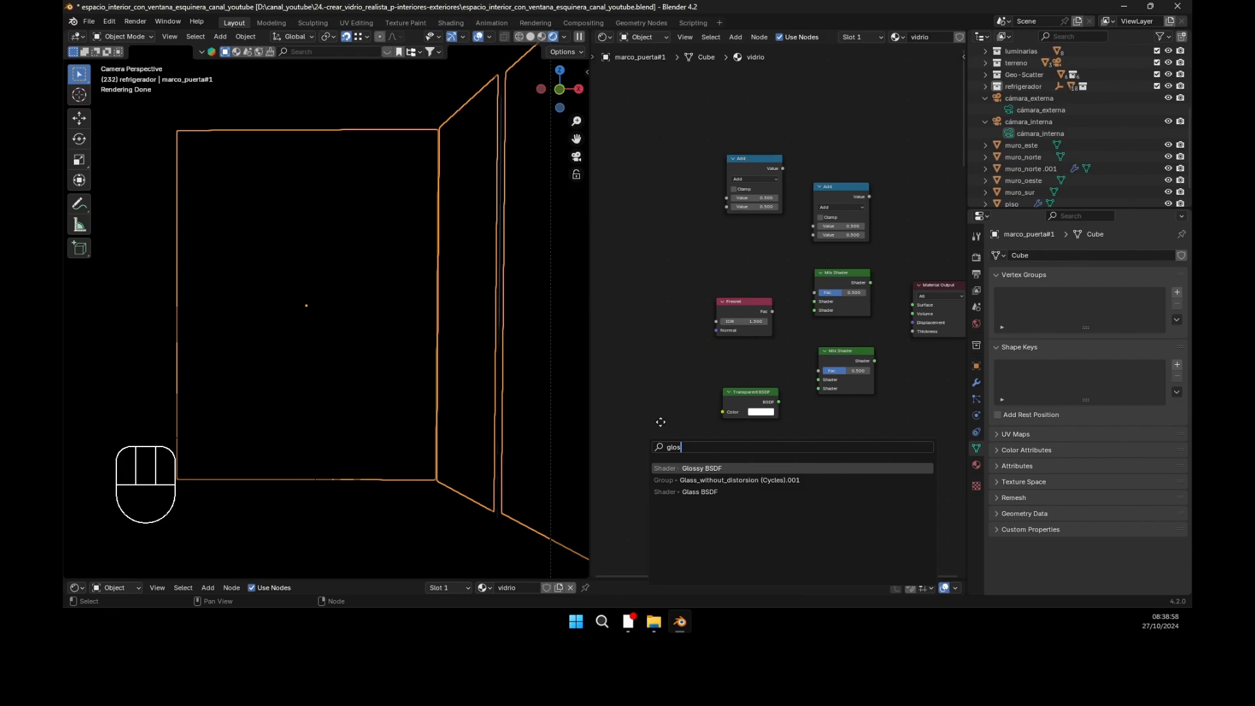
pyautogui.click(710, 468)
pyautogui.click(634, 357)
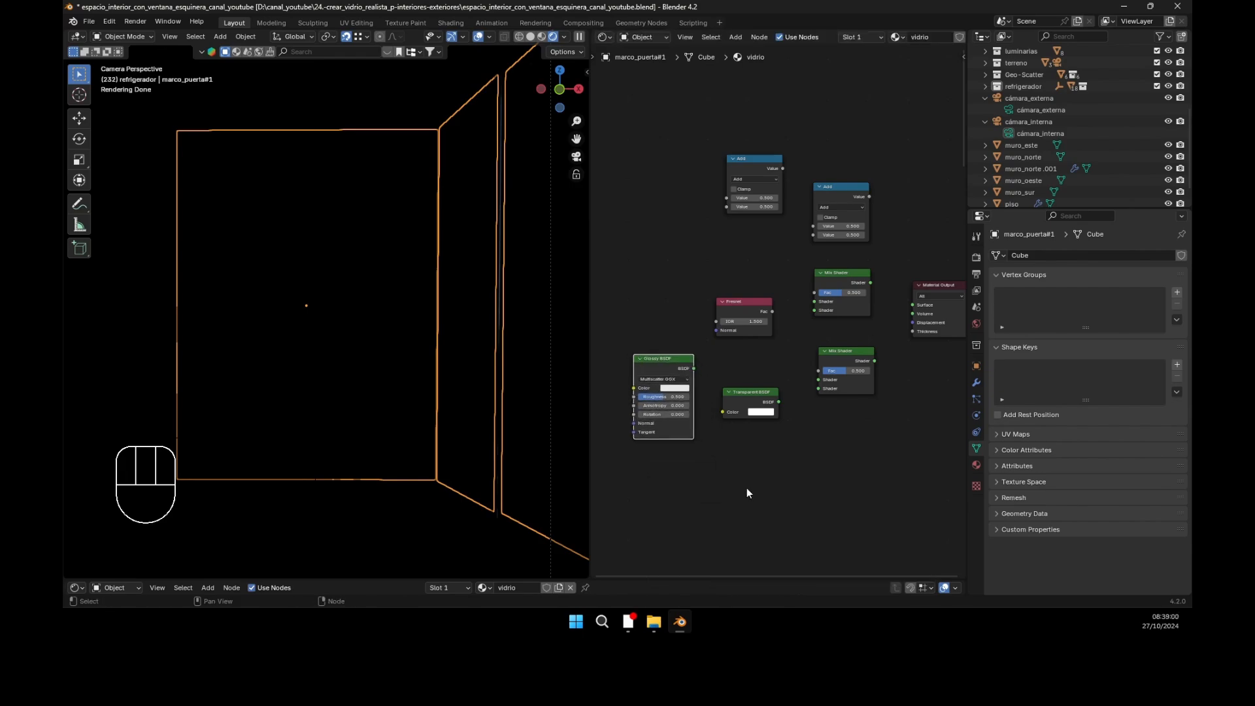
# Step: Add a Light Path node above the Glossy BSDF, to the left of the two Math nodes
pyautogui.hotkey('shift', 'a')
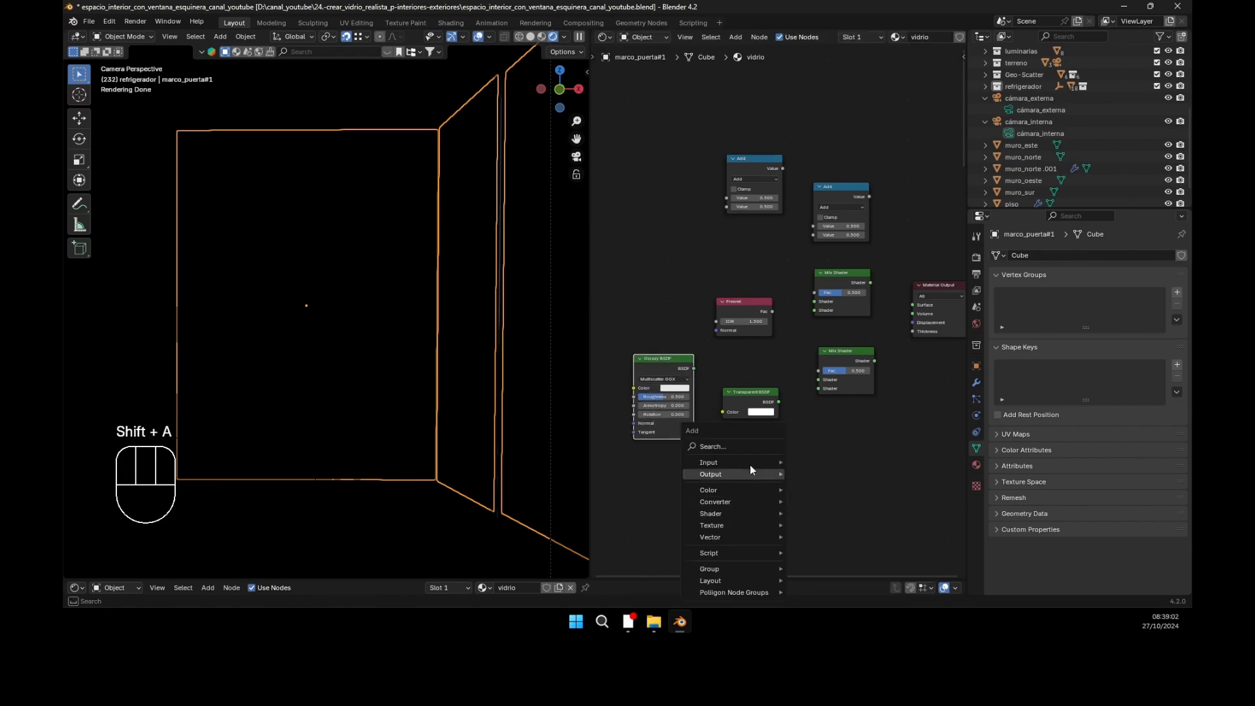
pyautogui.click(762, 445)
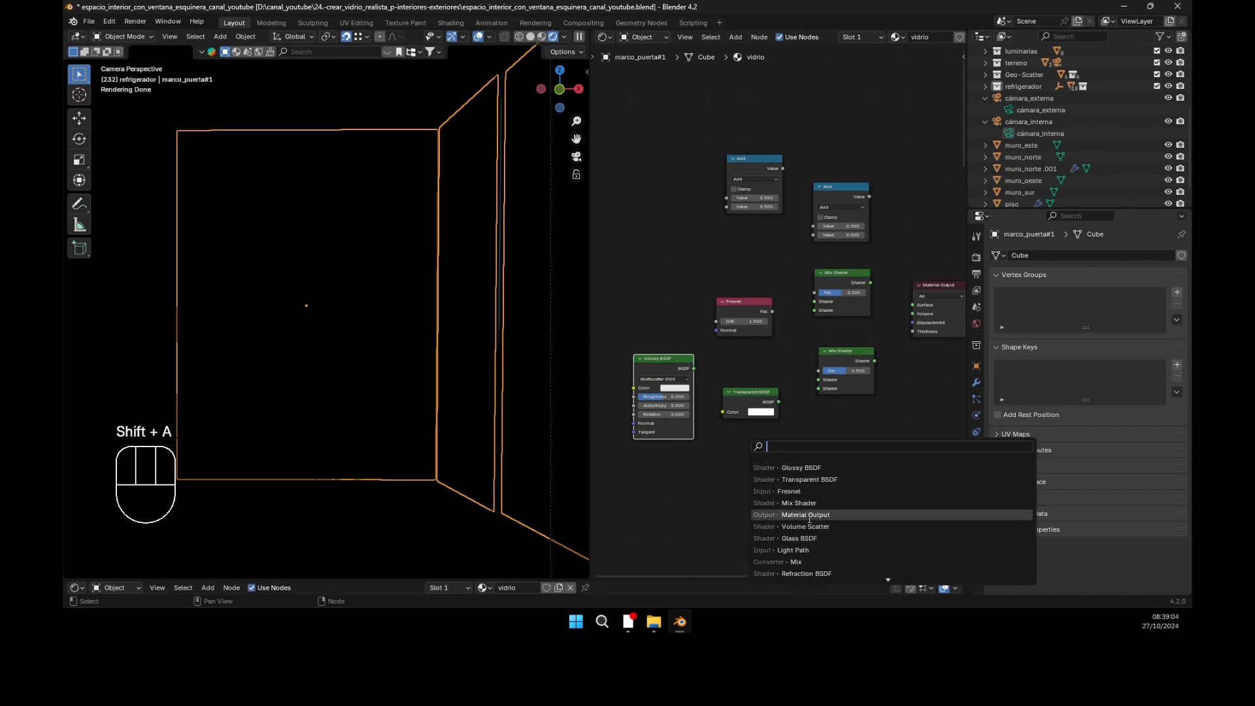
pyautogui.click(806, 551)
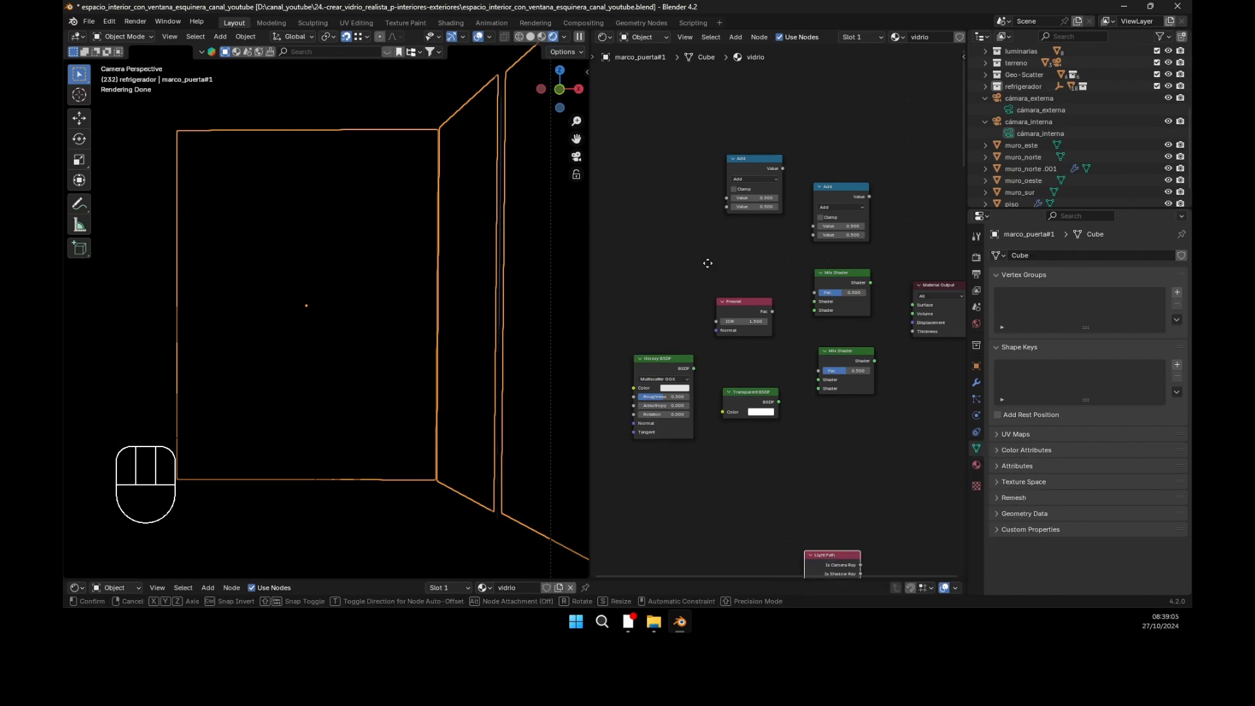
pyautogui.click(640, 138)
pyautogui.scroll(1, 667, 151)
pyautogui.scroll(2, 666, 151)
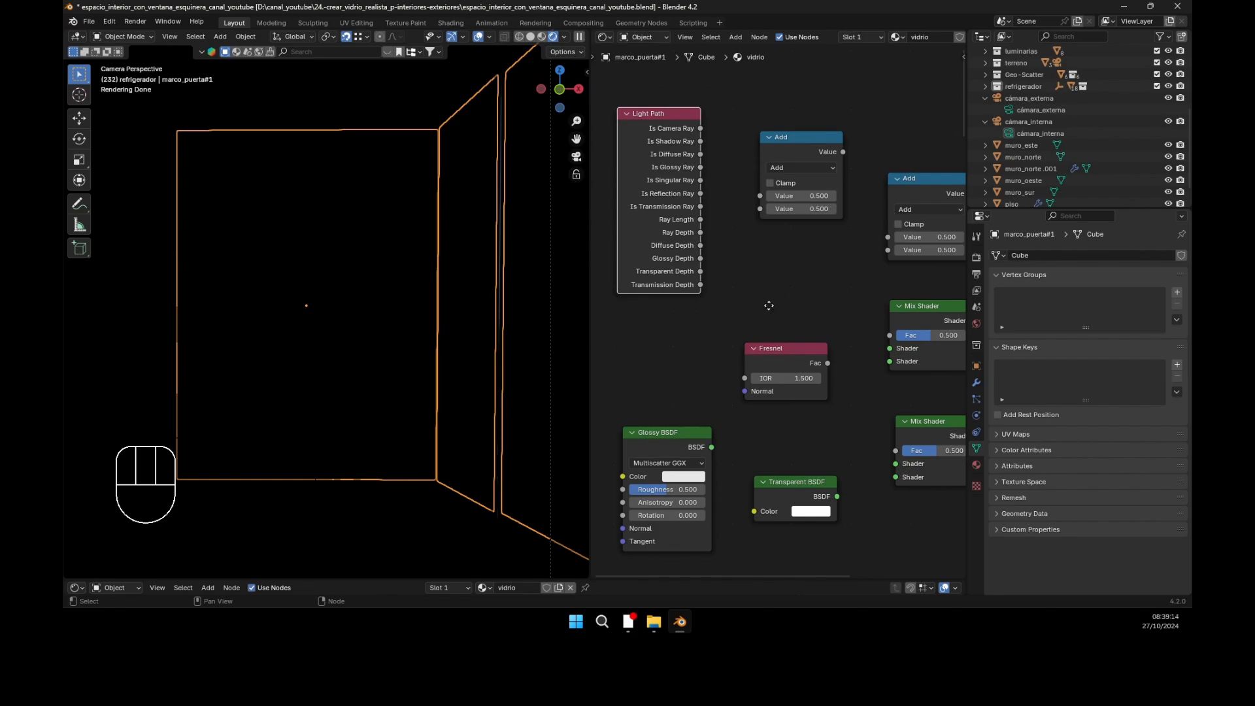
# Step: Reposition the two Mix Shader nodes beside the Material Output and shift the Transparent BSDF slightly to make room for links
pyautogui.scroll(-1, 770, 306)
pyautogui.scroll(-1, 752, 269)
pyautogui.moveTo(771, 269)
pyautogui.mouseDown(button='middle')
pyautogui.moveTo(757, 266)
pyautogui.moveTo(780, 264)
pyautogui.mouseUp(button='middle')
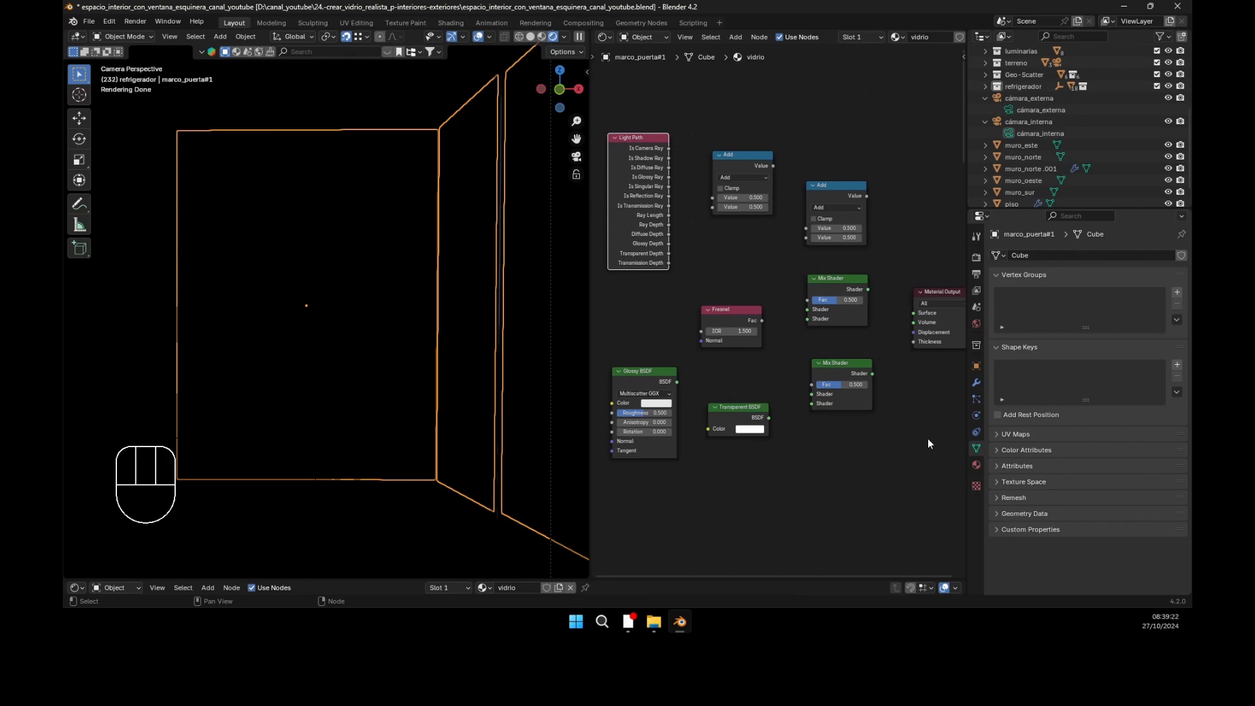
pyautogui.moveTo(927, 413); pyautogui.dragTo(912, 415, button='middle')
pyautogui.click(824, 279)
pyautogui.moveTo(825, 278); pyautogui.dragTo(872, 273)
pyautogui.moveTo(818, 362); pyautogui.dragTo(788, 359)
pyautogui.moveTo(734, 407); pyautogui.dragTo(723, 404)
pyautogui.moveTo(826, 377); pyautogui.dragTo(813, 382)
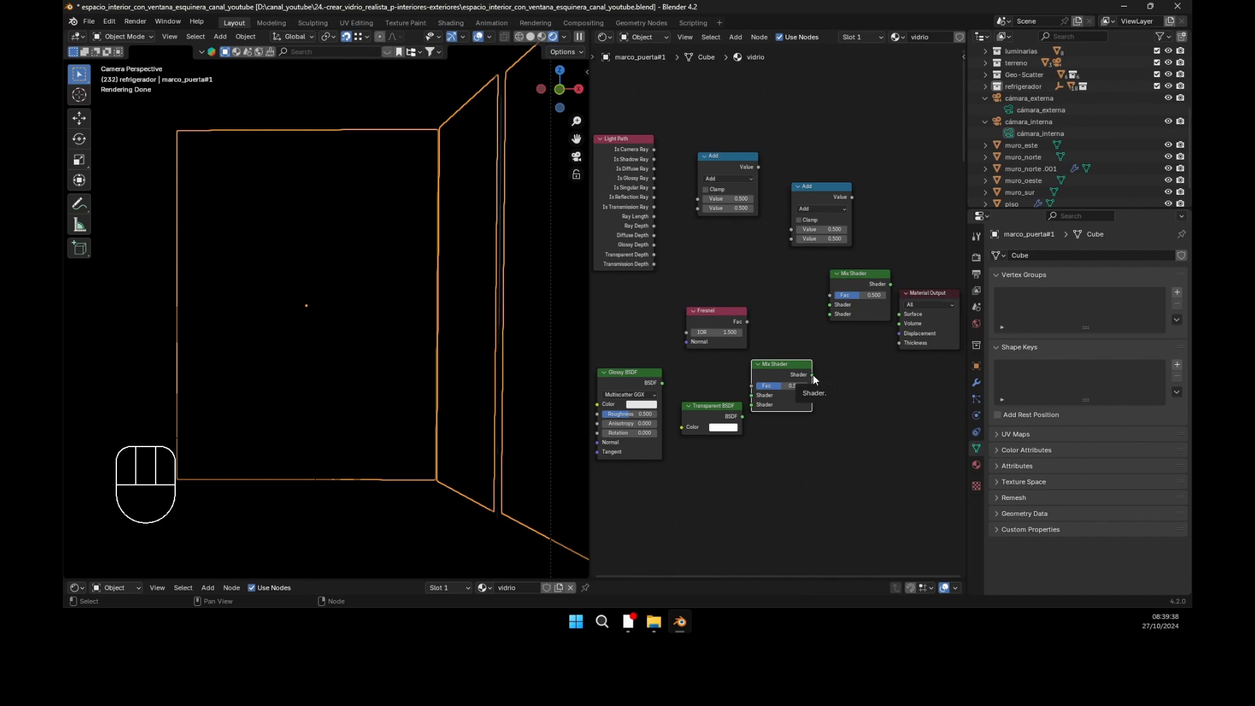
pyautogui.moveTo(781, 363); pyautogui.dragTo(851, 346)
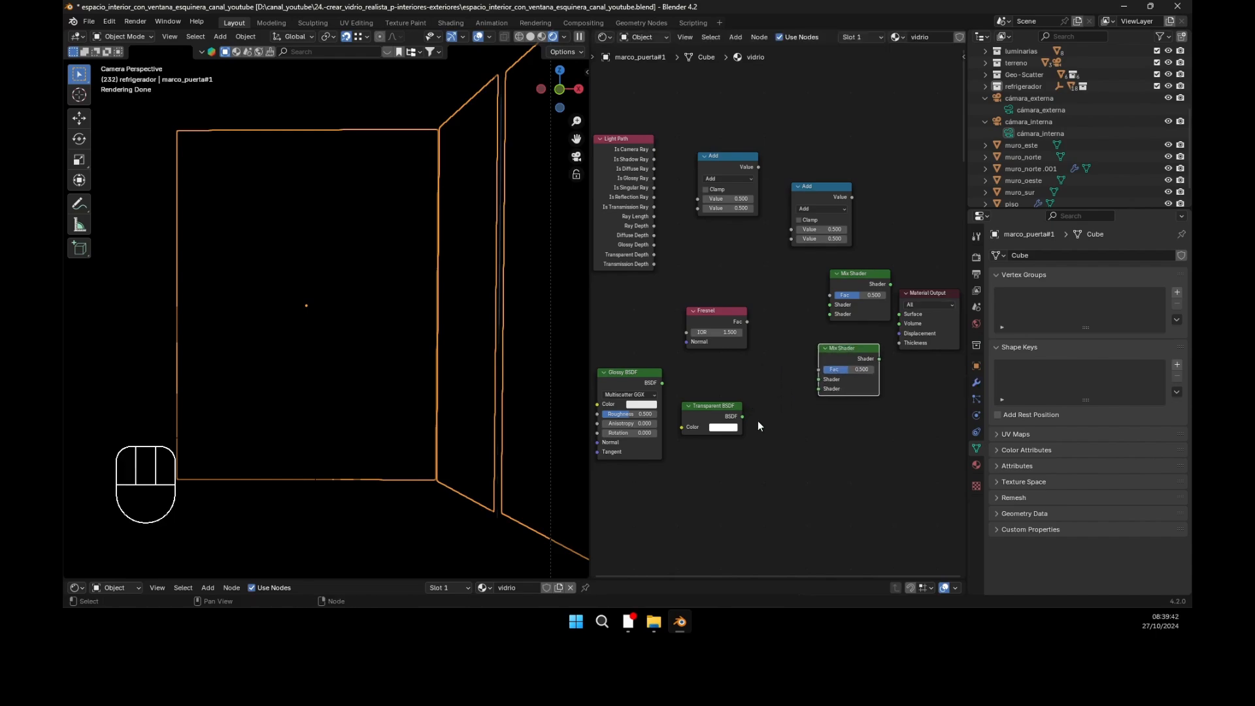
# Step: Connect the Transparent BSDF output to the second Shader input of both Mix Shader nodes
pyautogui.moveTo(742, 416); pyautogui.dragTo(819, 389)
pyautogui.moveTo(849, 277); pyautogui.dragTo(830, 276)
pyautogui.moveTo(743, 416); pyautogui.dragTo(808, 317)
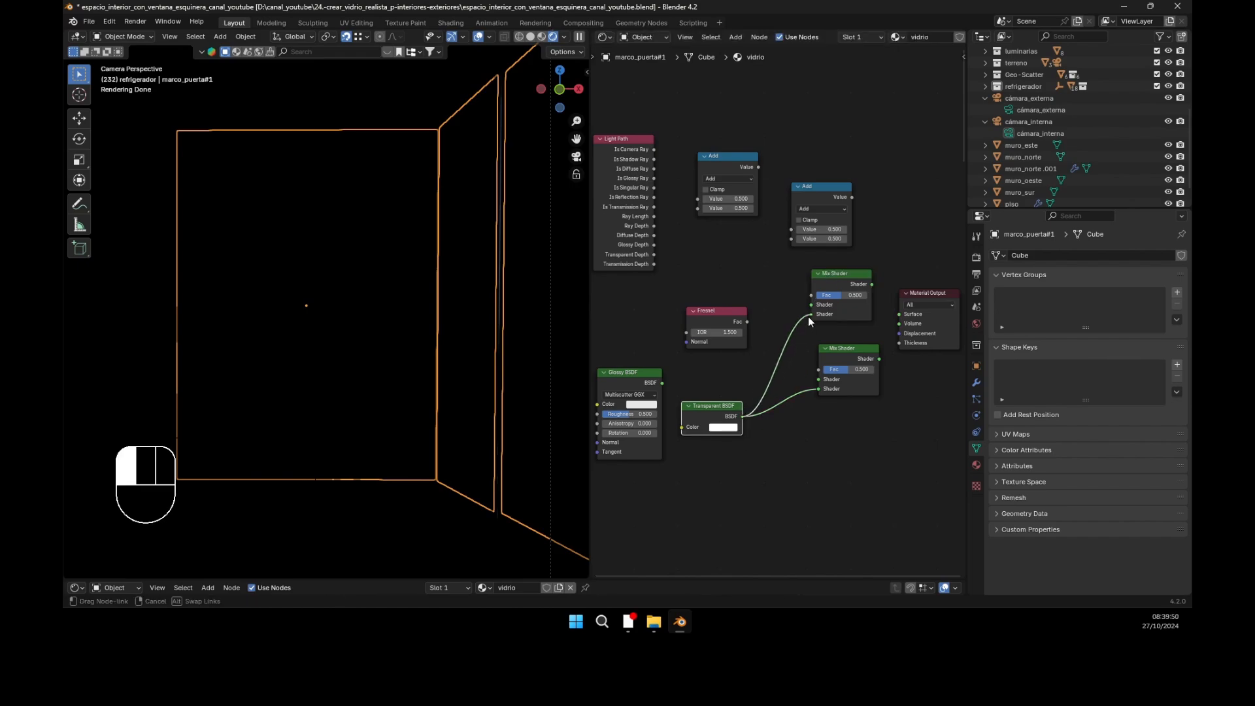
pyautogui.moveTo(807, 404); pyautogui.dragTo(816, 425)
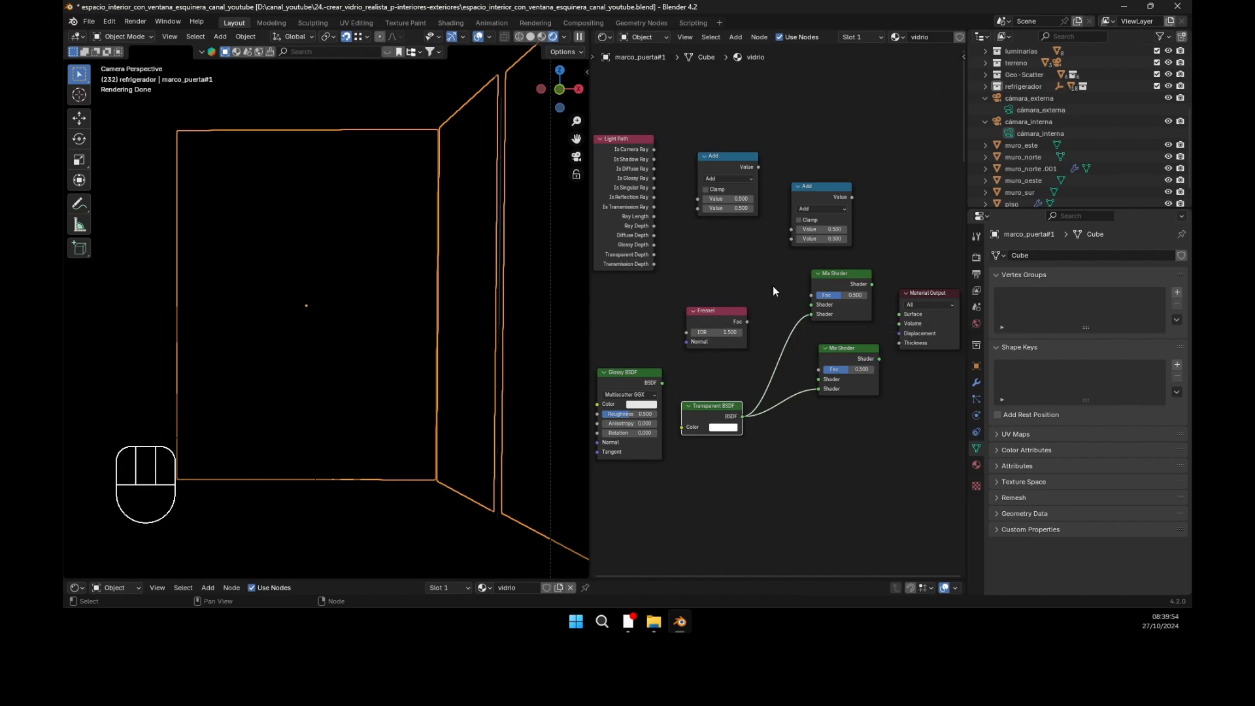
# Step: Space out the Fresnel and upper Mix Shader nodes, then connect Fresnel to its Fac and Glossy BSDF to its first Shader input
pyautogui.moveTo(719, 311); pyautogui.dragTo(673, 307)
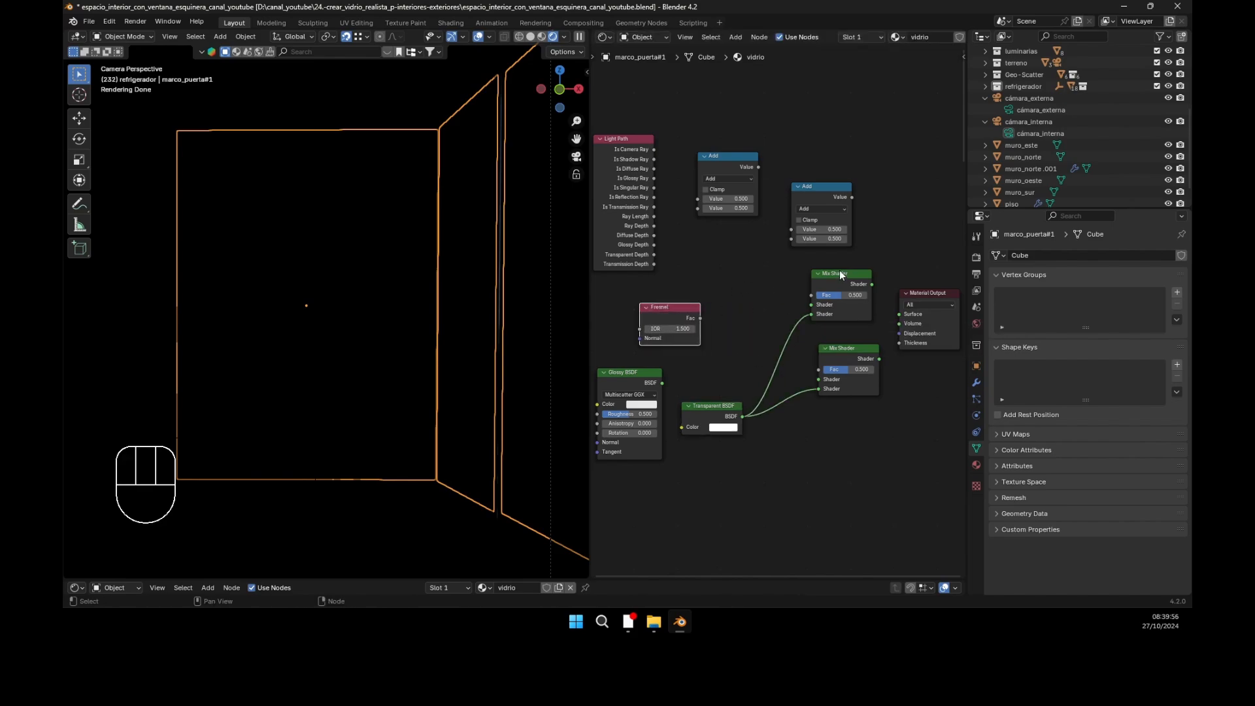
pyautogui.moveTo(841, 274); pyautogui.dragTo(796, 283)
pyautogui.moveTo(700, 317); pyautogui.dragTo(768, 307)
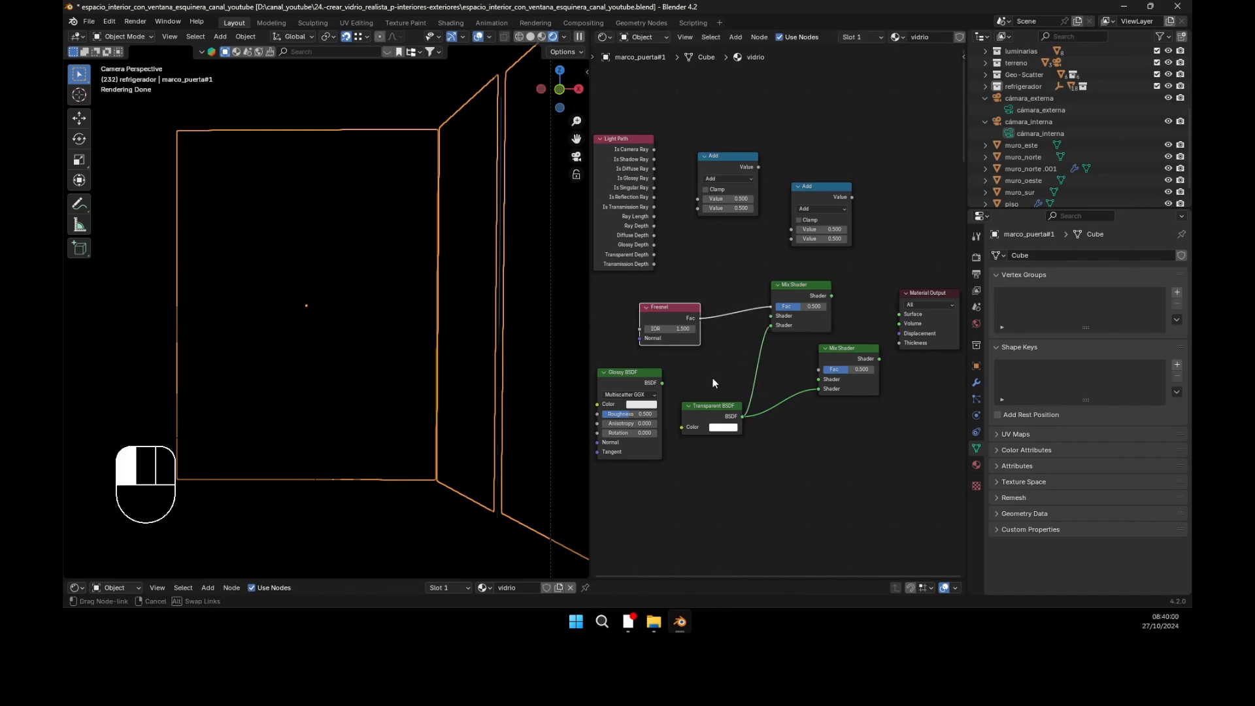
pyautogui.moveTo(664, 383); pyautogui.dragTo(767, 317)
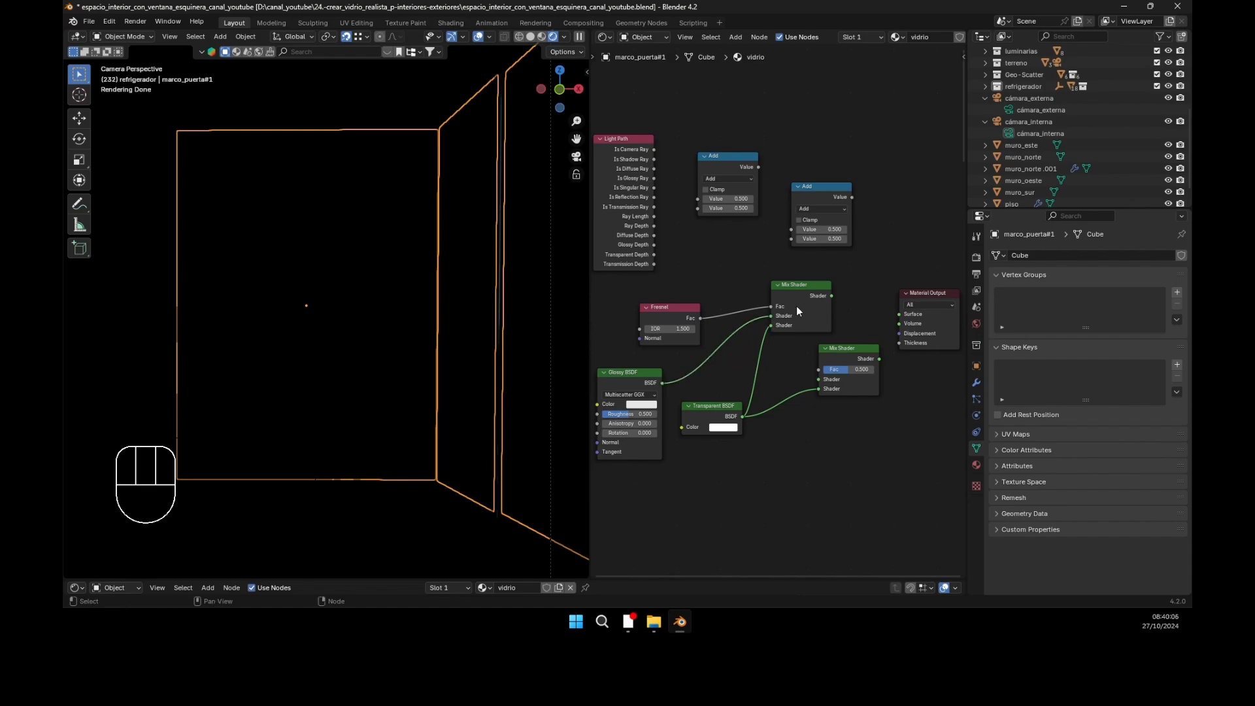
# Step: Chain the first Mix Shader into the first Shader input of the second one, and move the Material Output higher
pyautogui.moveTo(852, 346); pyautogui.dragTo(866, 346)
pyautogui.moveTo(789, 284); pyautogui.dragTo(772, 285)
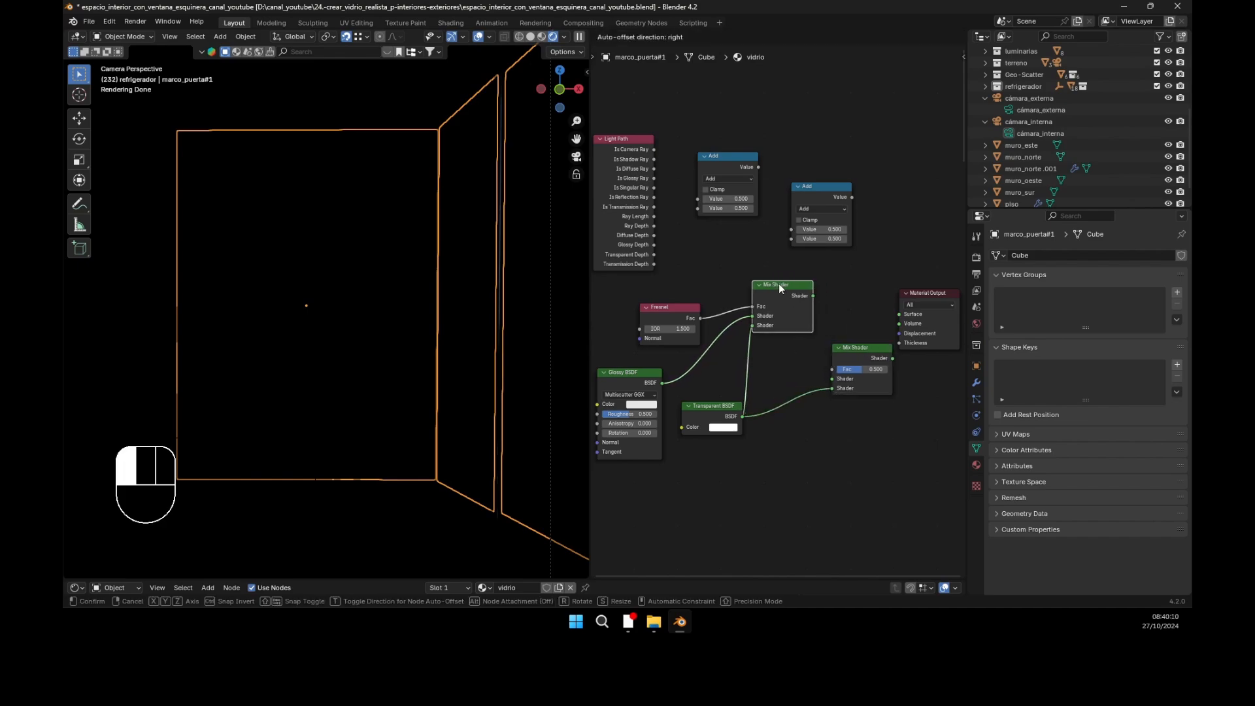
pyautogui.moveTo(856, 350); pyautogui.dragTo(827, 325)
pyautogui.moveTo(794, 286); pyautogui.dragTo(786, 286)
pyautogui.moveTo(926, 265); pyautogui.dragTo(930, 231)
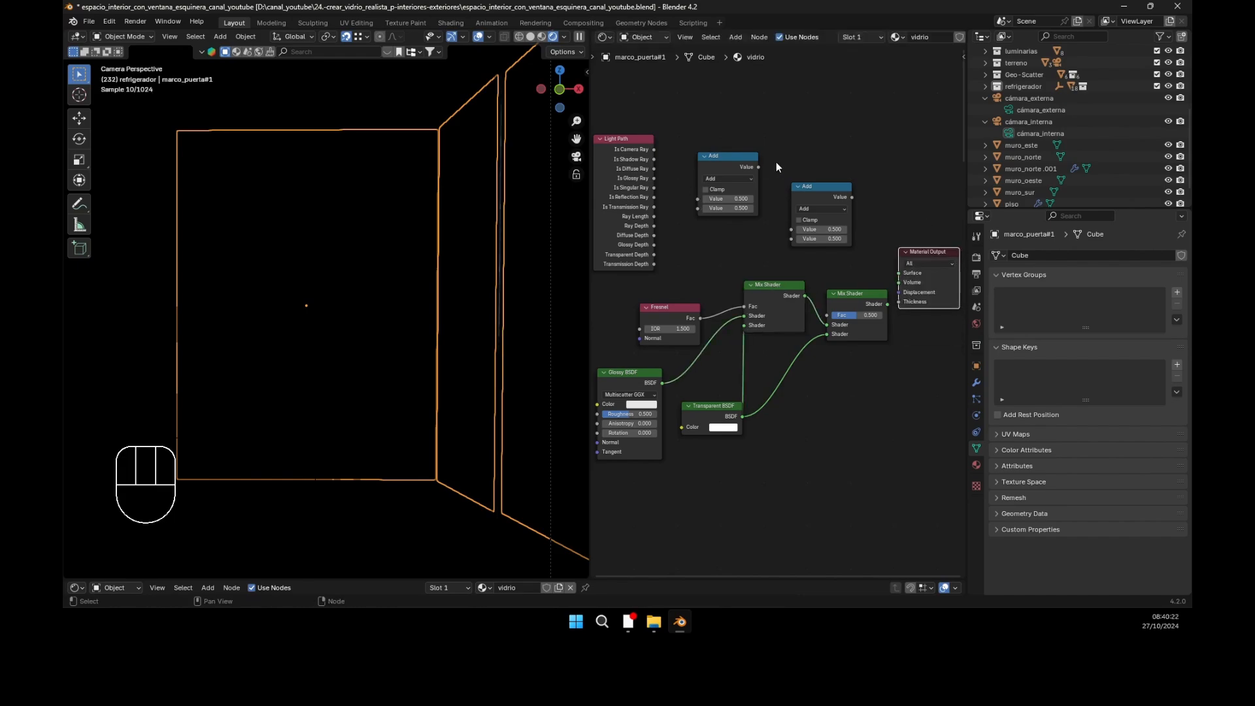
# Step: Feed Is Shadow Ray and Is Diffuse Ray into the first Add node, and its Value plus Is Glossy Ray into the second
pyautogui.moveTo(654, 159); pyautogui.dragTo(719, 208)
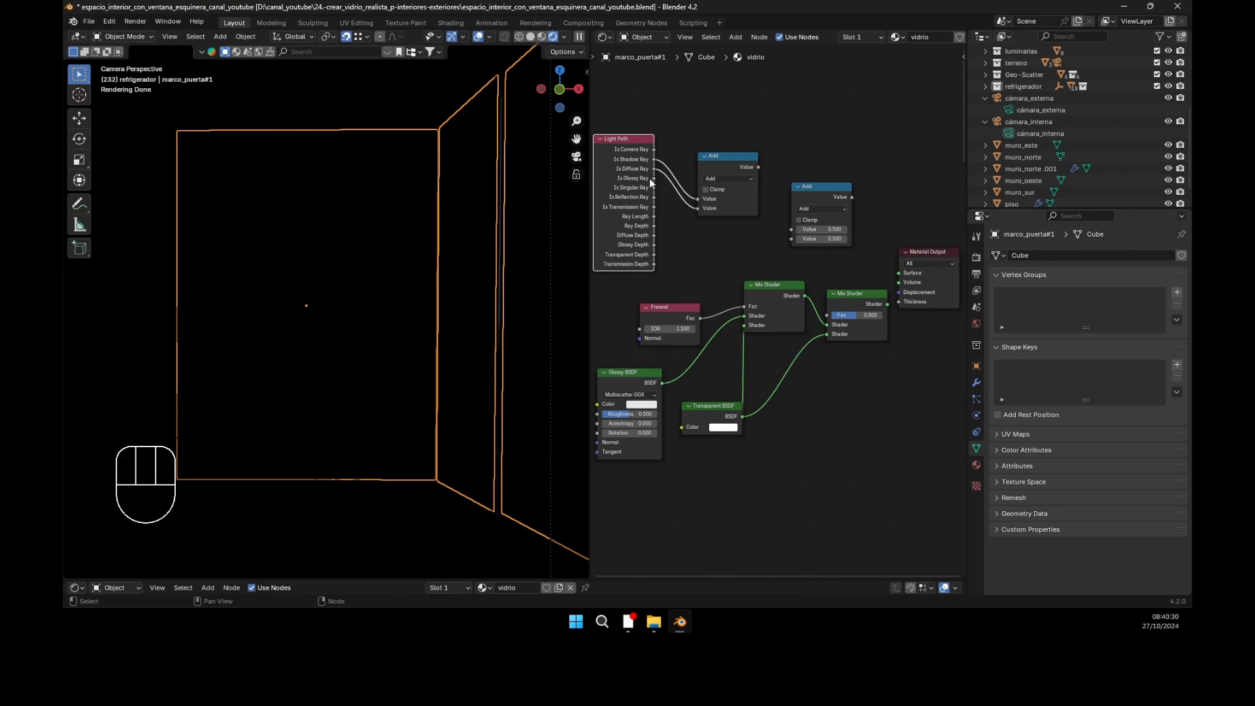
pyautogui.moveTo(654, 179); pyautogui.dragTo(789, 241)
pyautogui.moveTo(758, 167); pyautogui.dragTo(790, 229)
pyautogui.moveTo(822, 186)
pyautogui.mouseDown()
pyautogui.moveTo(830, 218)
pyautogui.moveTo(830, 202)
pyautogui.mouseUp()
pyautogui.moveTo(739, 160); pyautogui.dragTo(740, 109)
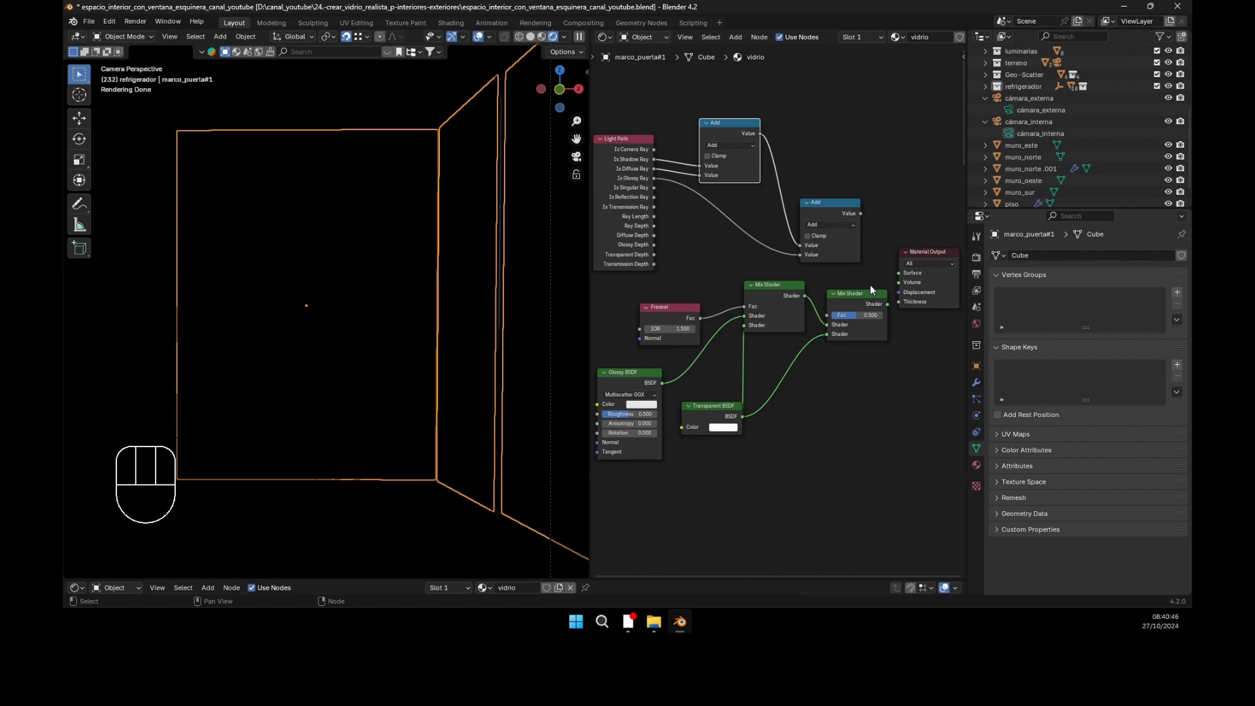
# Step: Widen the node editor and connect the second Add node to the final Mix Shader's Fac and that shader to the Material Output's Surface
pyautogui.moveTo(590, 335); pyautogui.dragTo(527, 335)
pyautogui.moveTo(908, 253); pyautogui.dragTo(932, 236)
pyautogui.moveTo(829, 294); pyautogui.dragTo(880, 272)
pyautogui.moveTo(928, 238); pyautogui.dragTo(940, 234)
pyautogui.moveTo(791, 196); pyautogui.dragTo(901, 251)
pyautogui.click(810, 210)
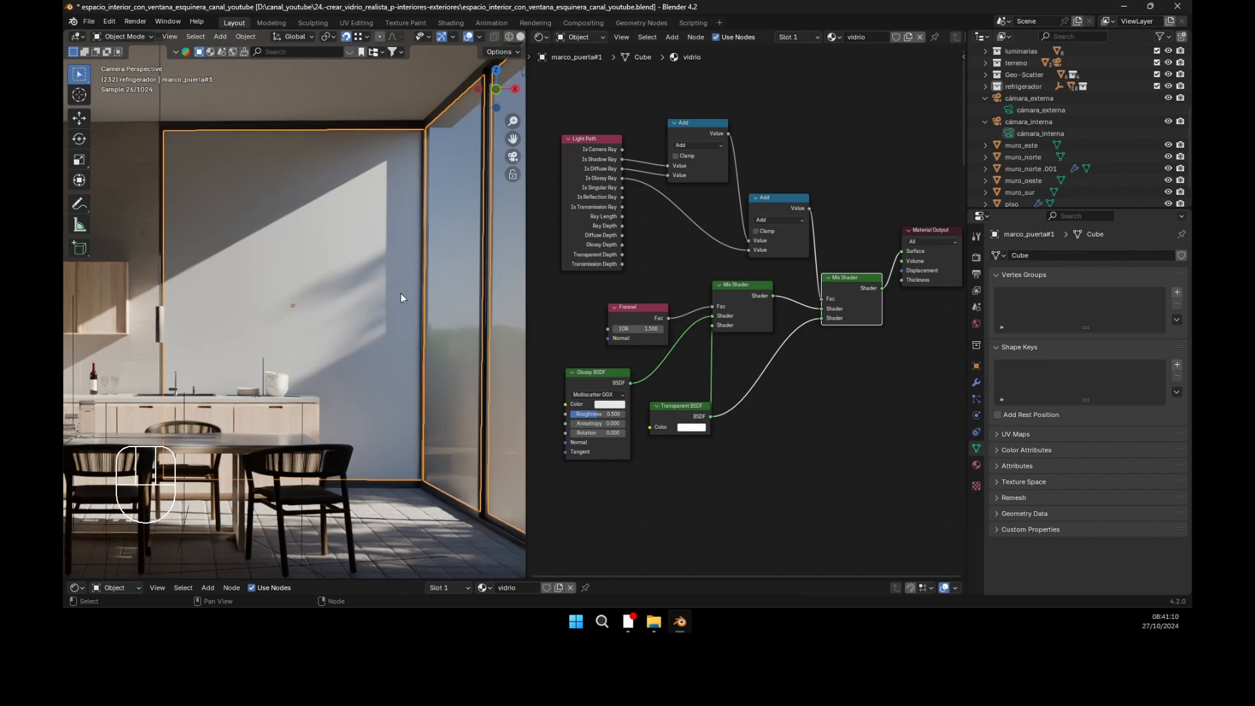
# Step: Set the Fresnel node's IOR to 40 and examine the glass in the rendered view
pyautogui.click(637, 328)
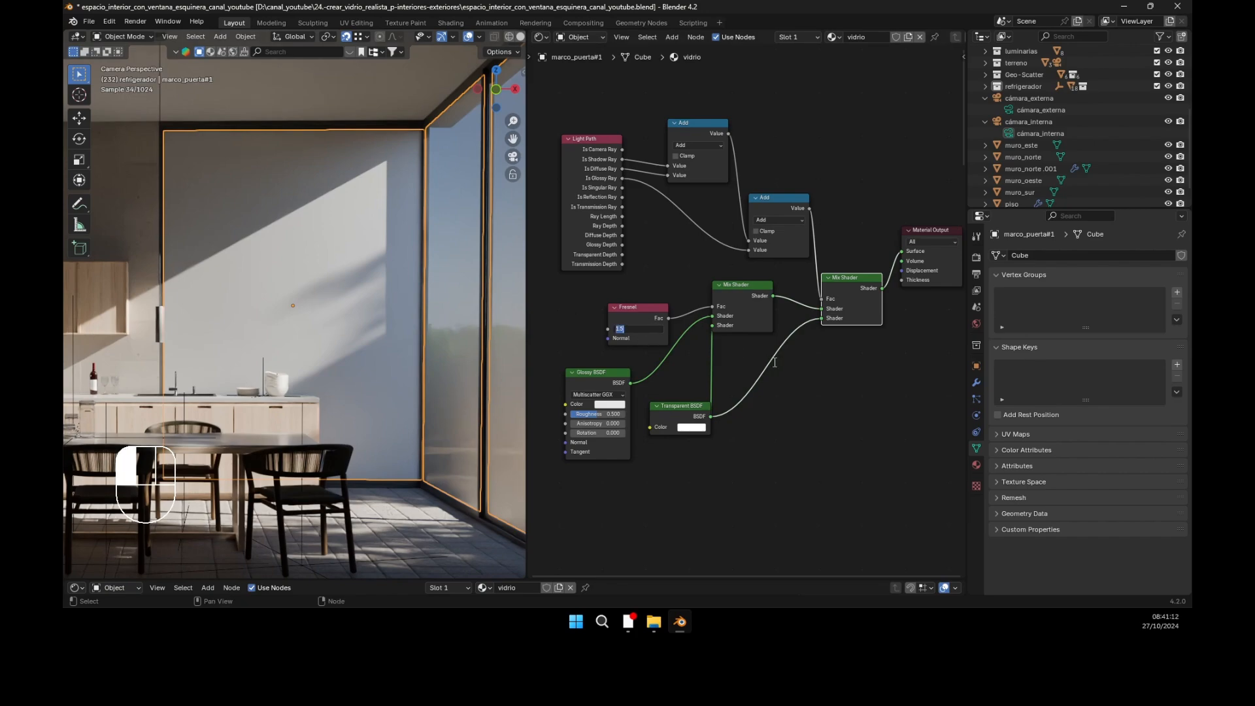
pyautogui.write('40')
pyautogui.press('Return')
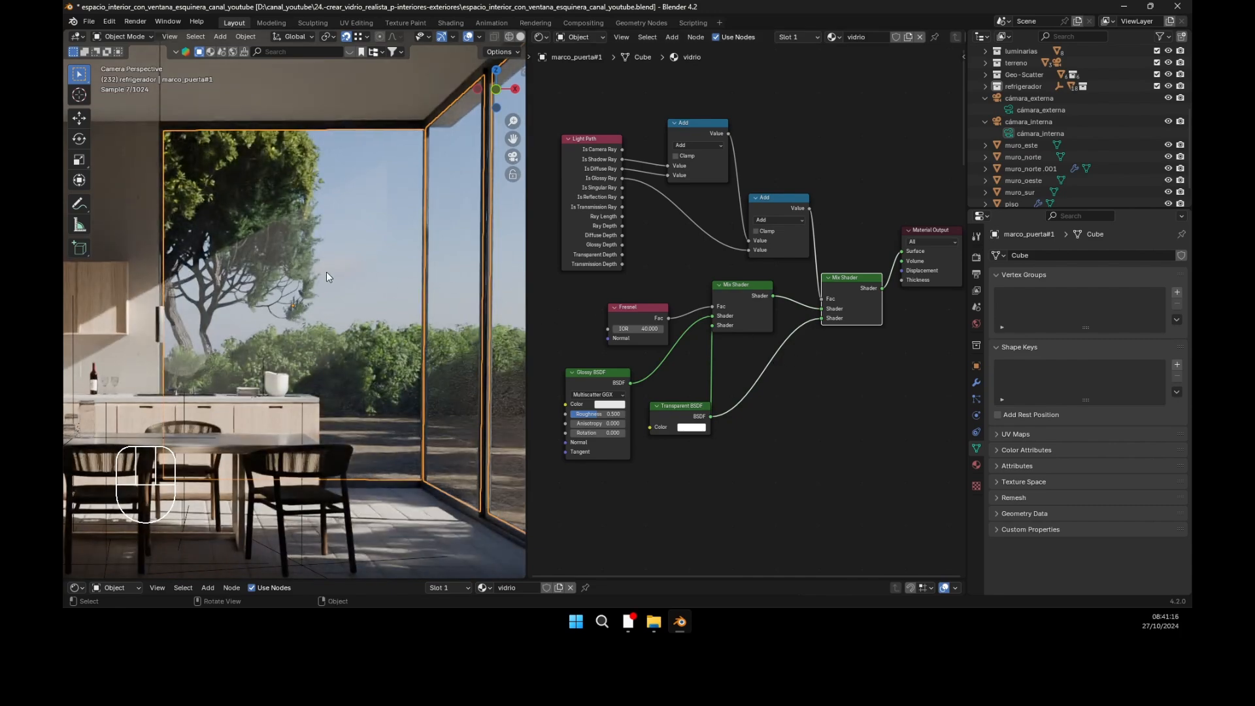
pyautogui.moveTo(325, 273); pyautogui.dragTo(327, 273, button='middle')
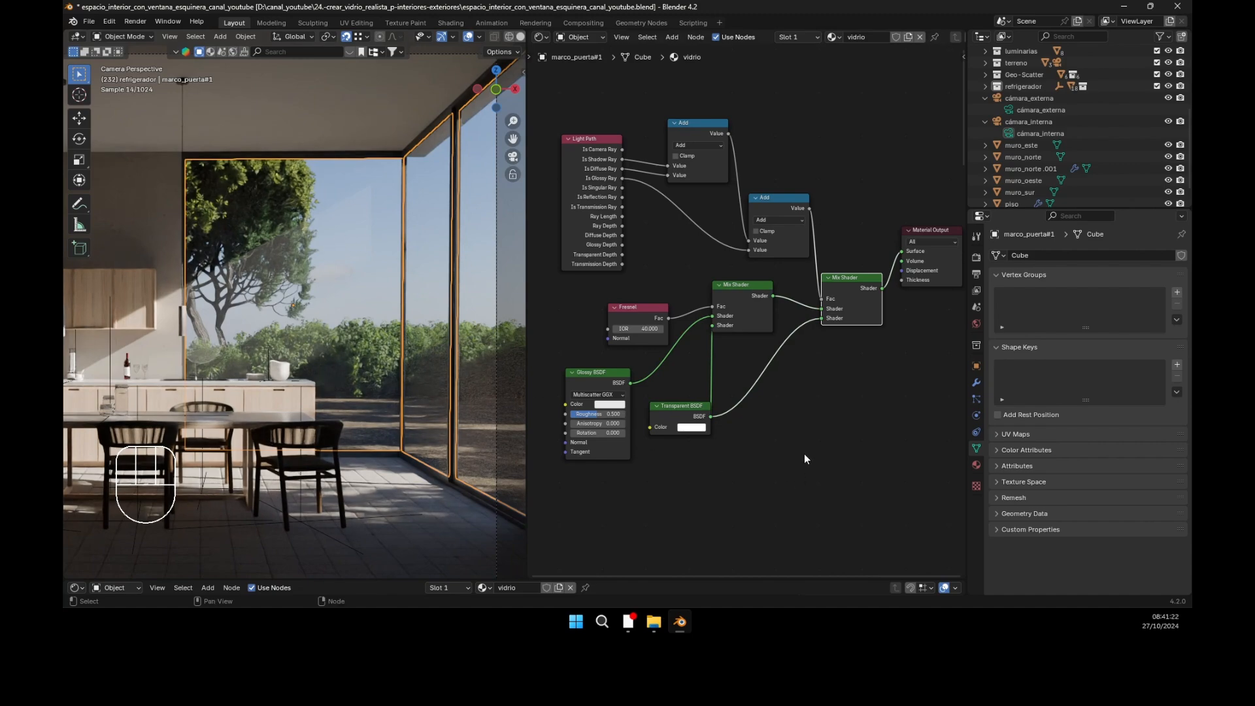
# Step: Set the Fresnel node's IOR to 50 and the Glossy BSDF's roughness to 0
pyautogui.click(646, 328)
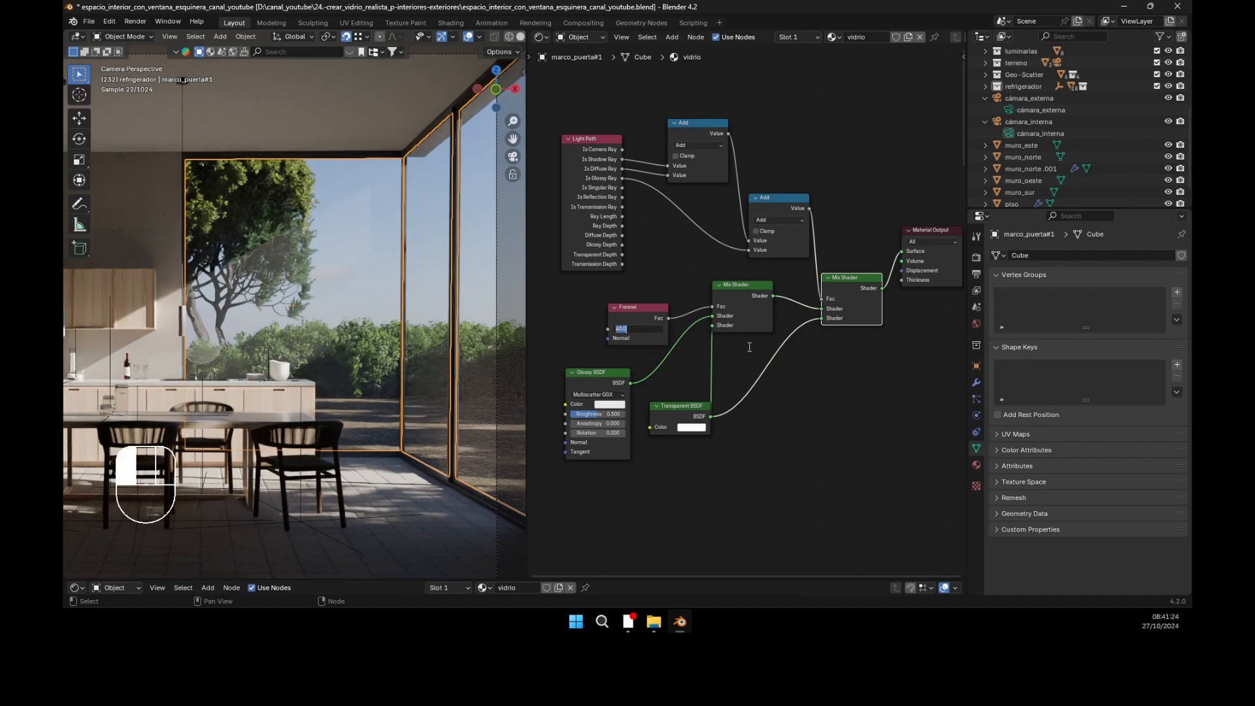
pyautogui.write('50')
pyautogui.press('Return')
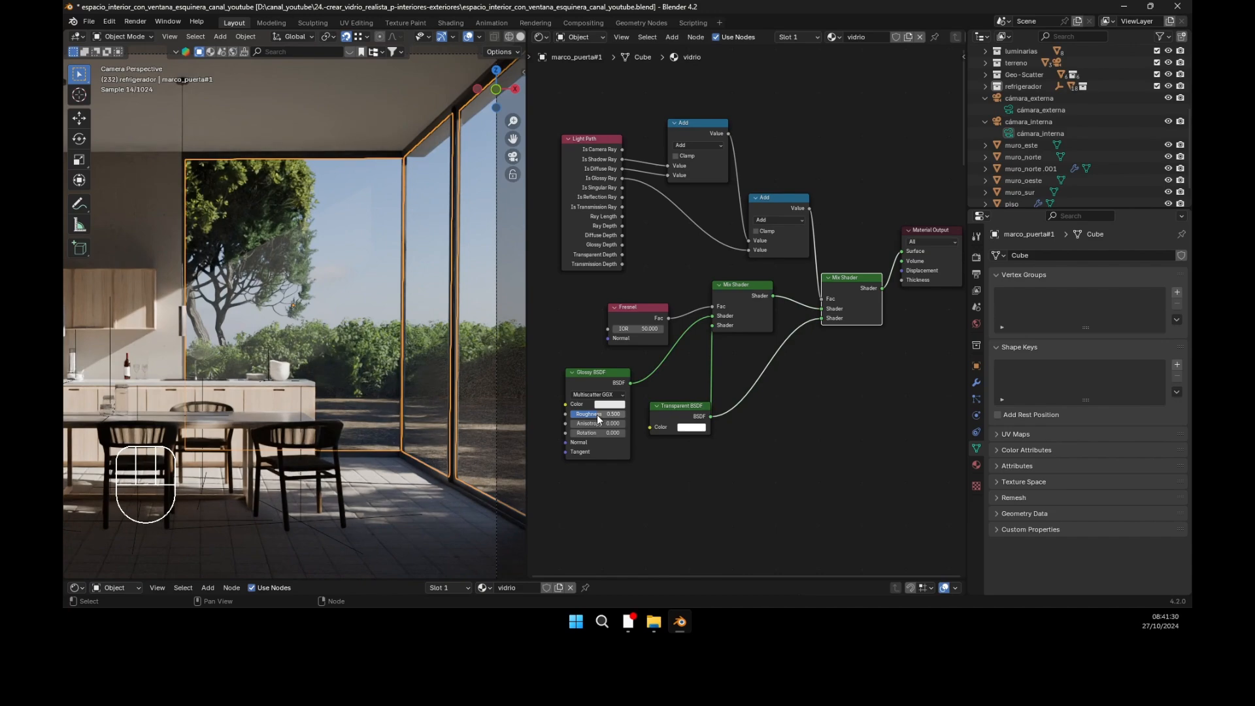
pyautogui.moveTo(597, 418); pyautogui.dragTo(563, 419)
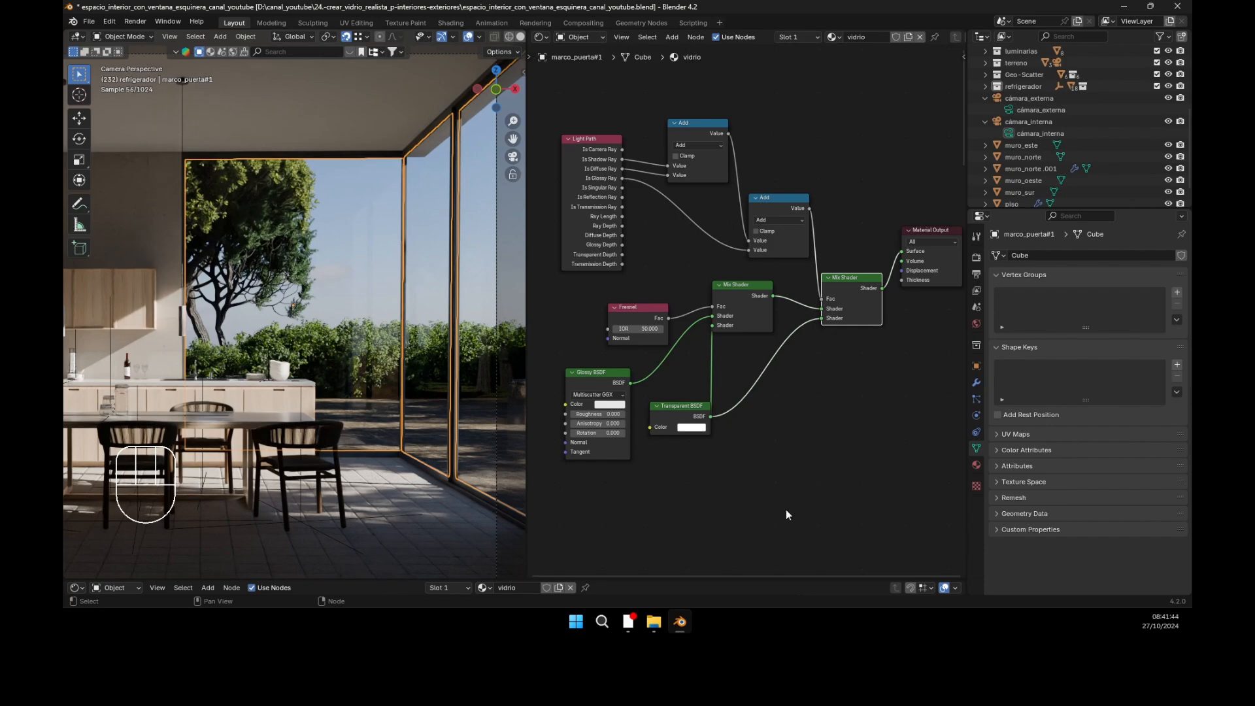
# Step: Compare the glass renders by activating the Material Outputs of the single-Add setup, the Volume Scatter setup and the Fresnel setup in turn
pyautogui.scroll(-2, 765, 456)
pyautogui.moveTo(756, 485); pyautogui.dragTo(745, 196, button='middle')
pyautogui.moveTo(748, 303); pyautogui.dragTo(708, 129, button='middle')
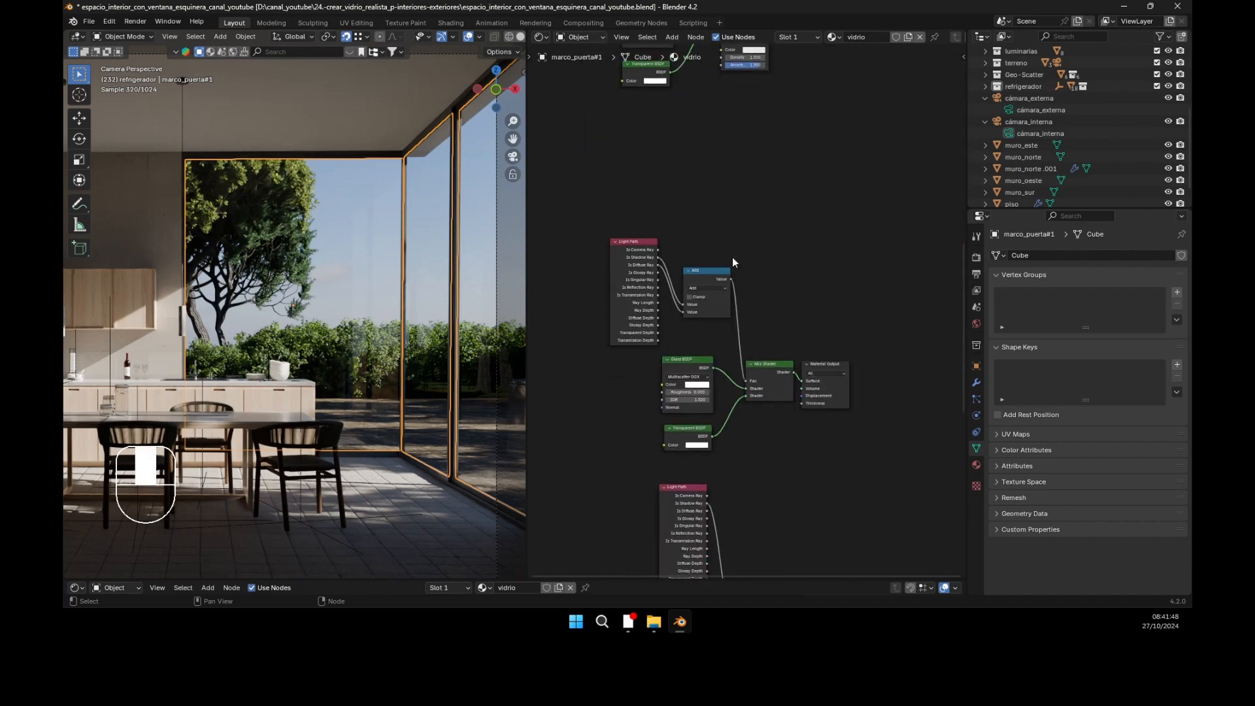
pyautogui.scroll(2, 818, 371)
pyautogui.click(833, 372)
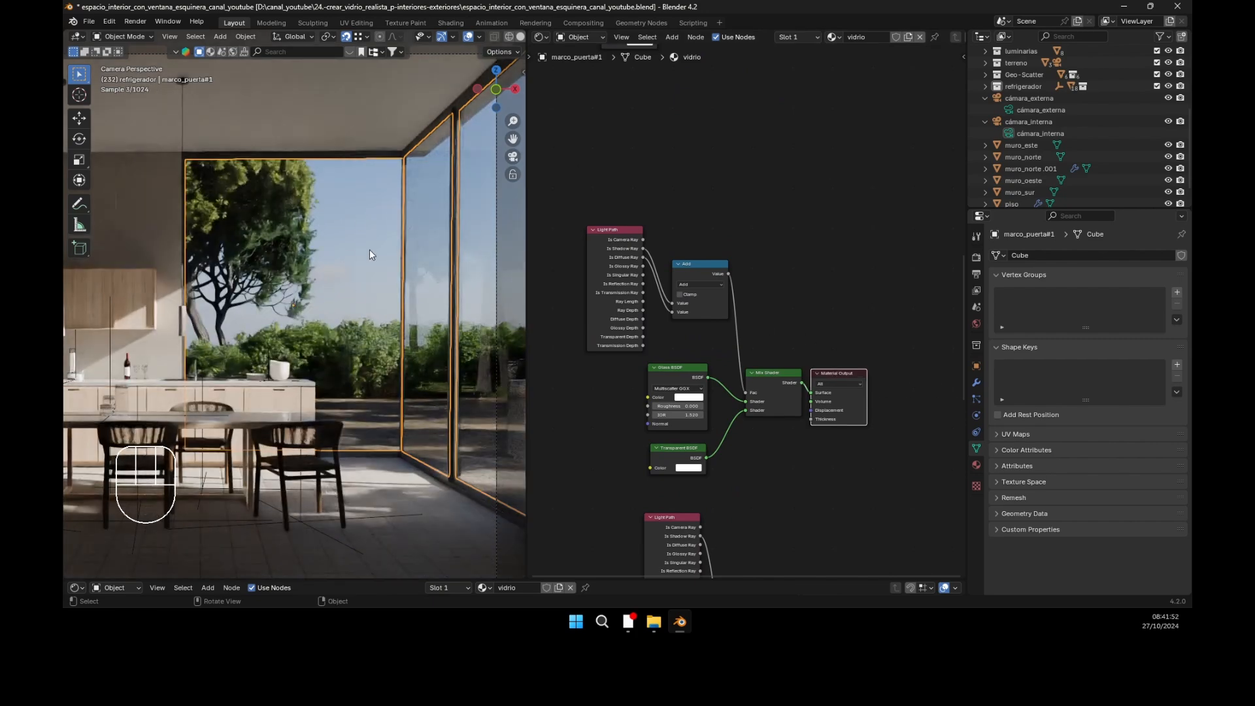
pyautogui.moveTo(782, 344); pyautogui.dragTo(811, 578, button='middle')
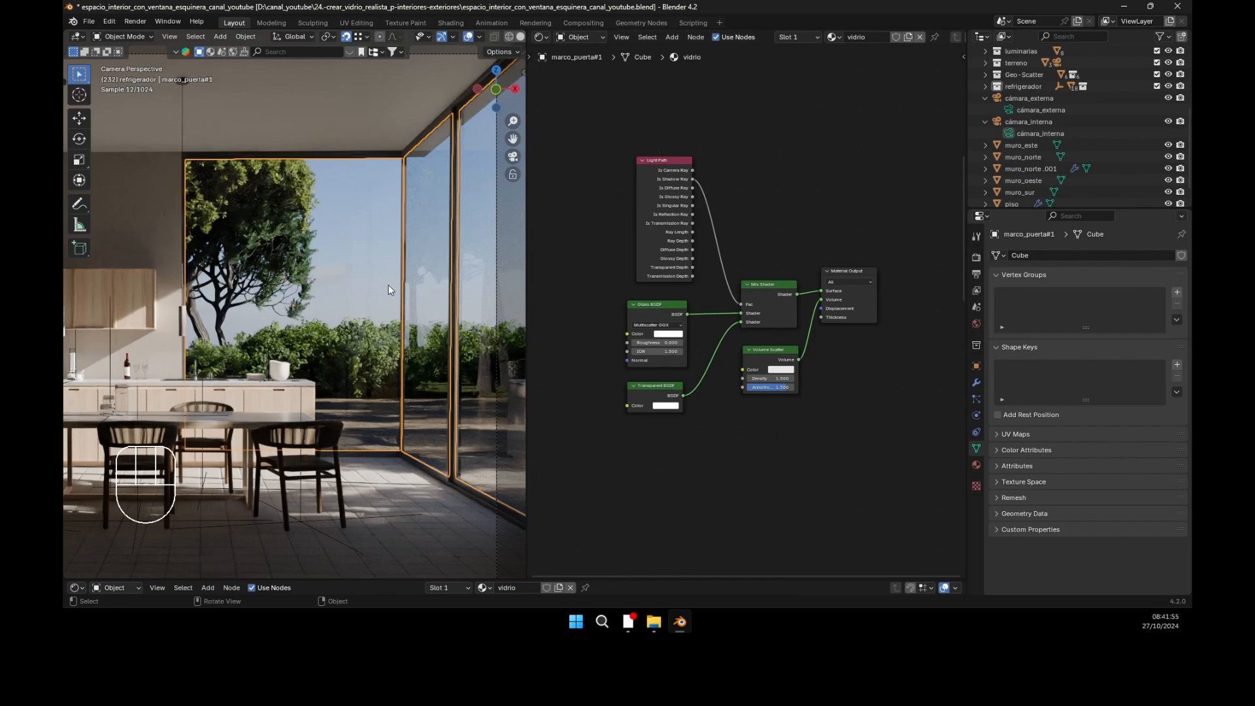
pyautogui.click(849, 269)
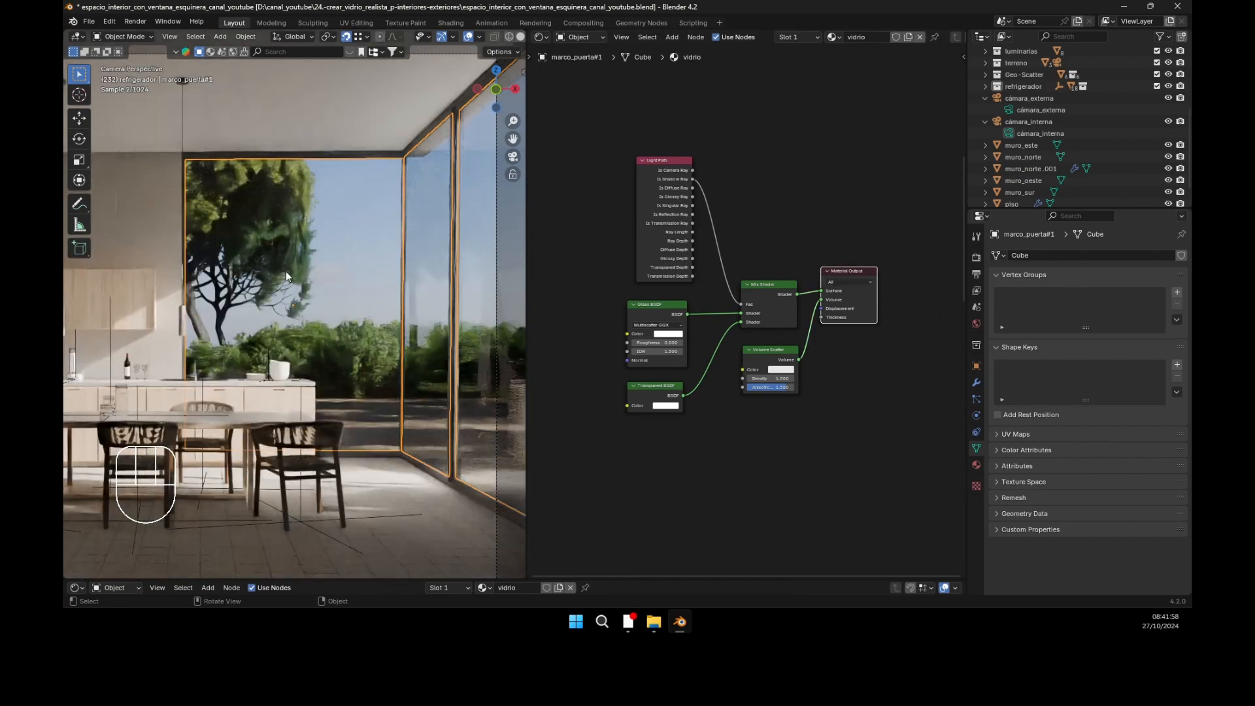
pyautogui.moveTo(781, 81); pyautogui.dragTo(888, 268, button='middle')
pyautogui.click(915, 253)
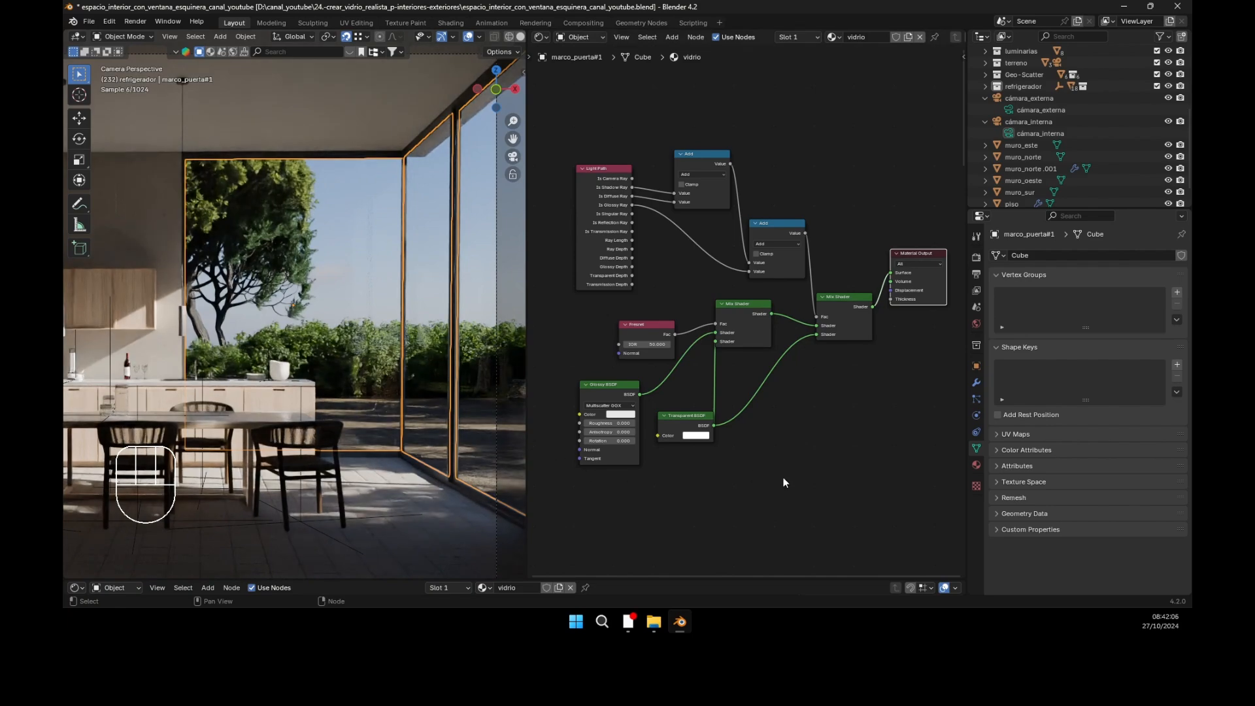
# Step: Set the Fresnel node's IOR to 30
pyautogui.scroll(1, 669, 459)
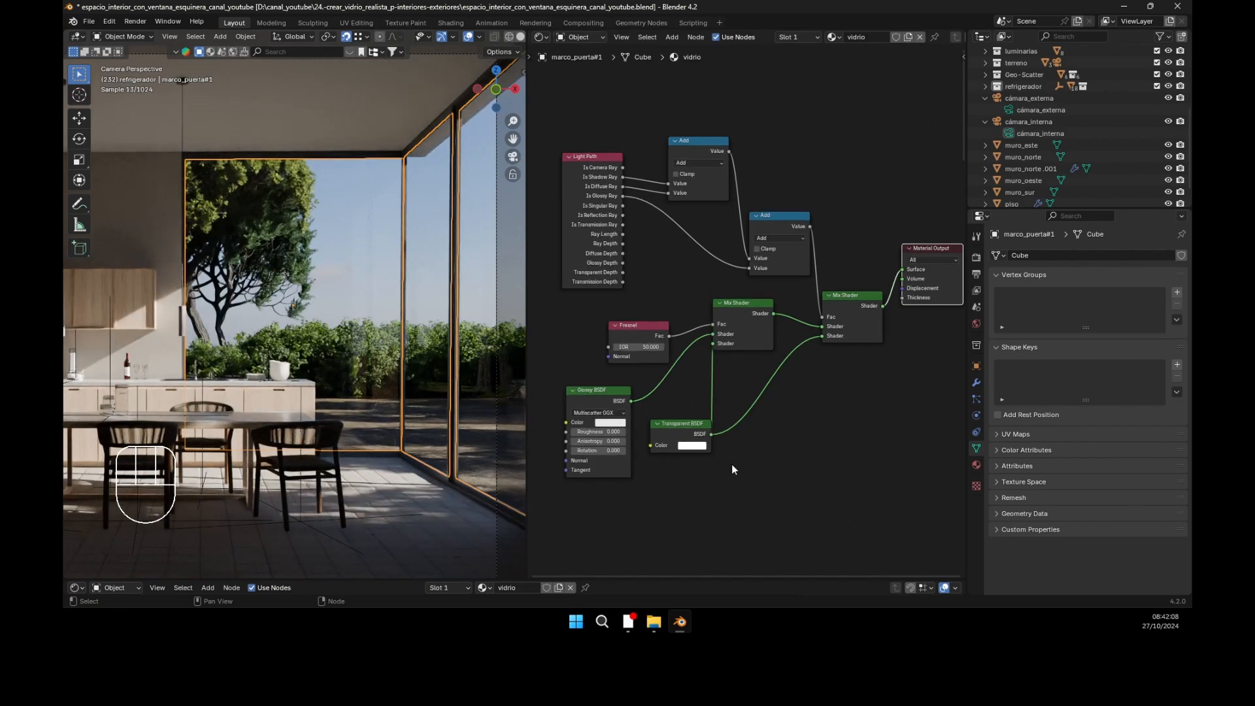
pyautogui.scroll(1, 749, 479)
pyautogui.moveTo(749, 479); pyautogui.dragTo(764, 486, button='middle')
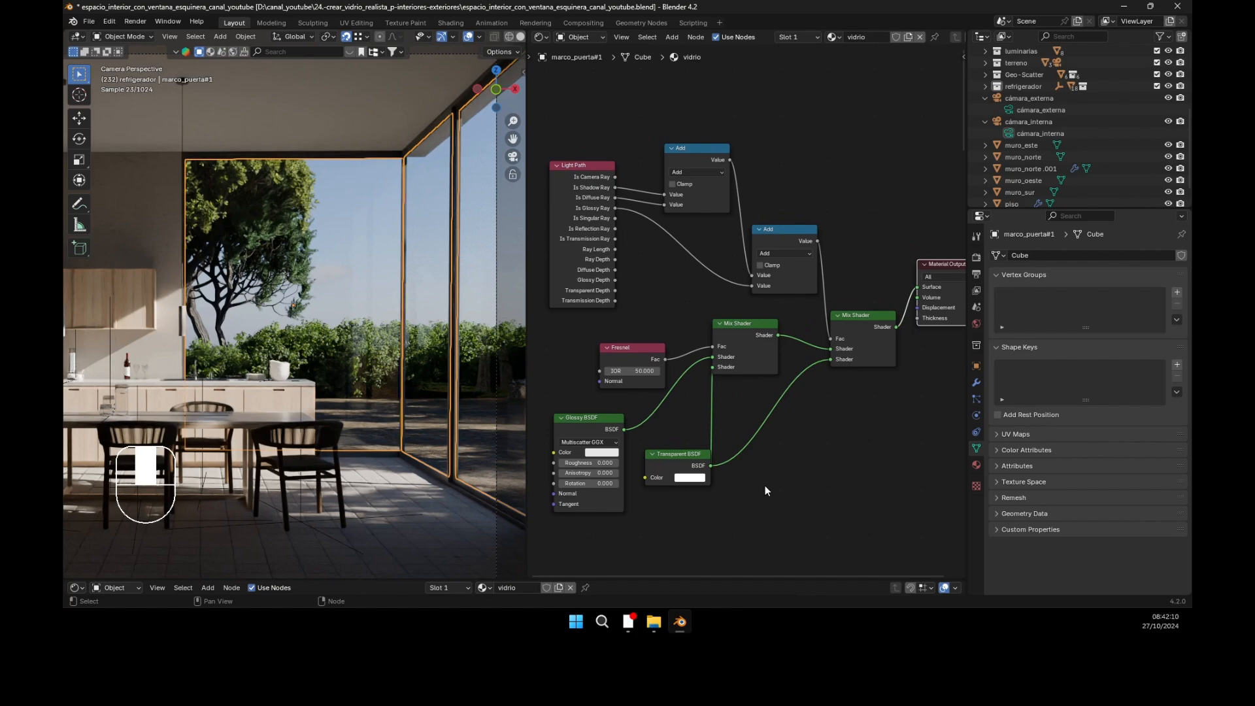
pyautogui.moveTo(751, 340); pyautogui.dragTo(725, 342, button='middle')
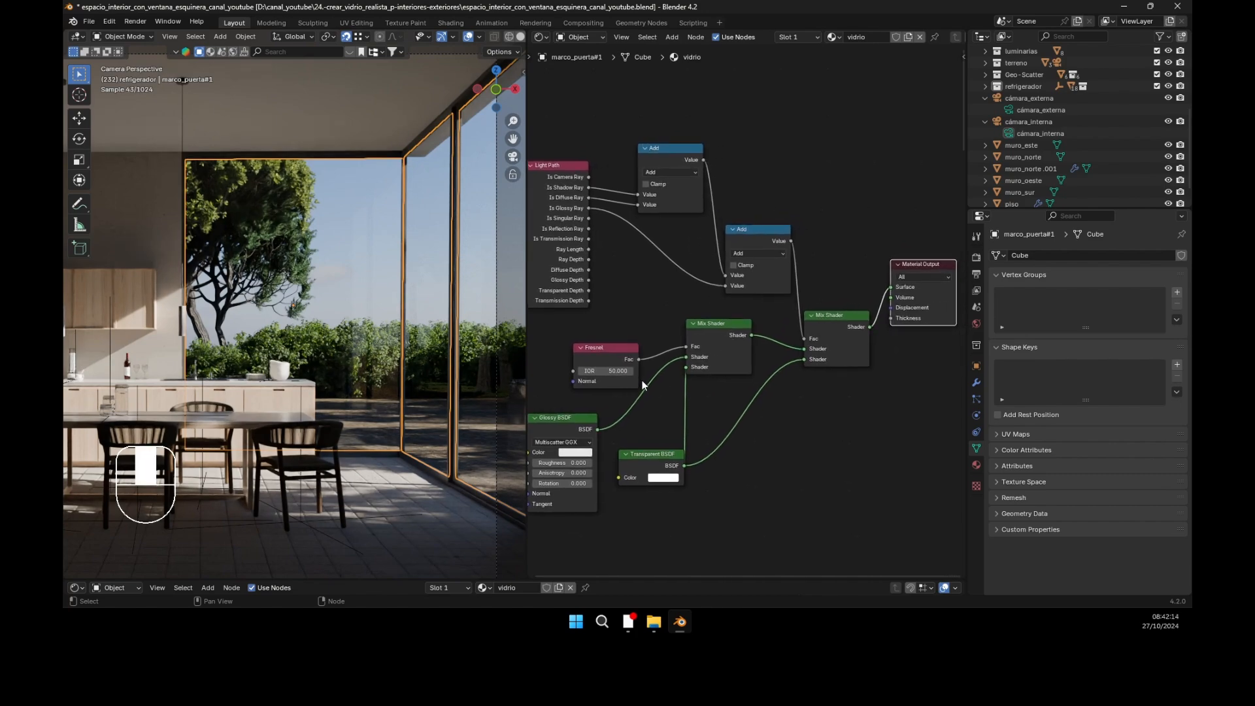
pyautogui.click(614, 371)
pyautogui.write('30')
pyautogui.press('Return')
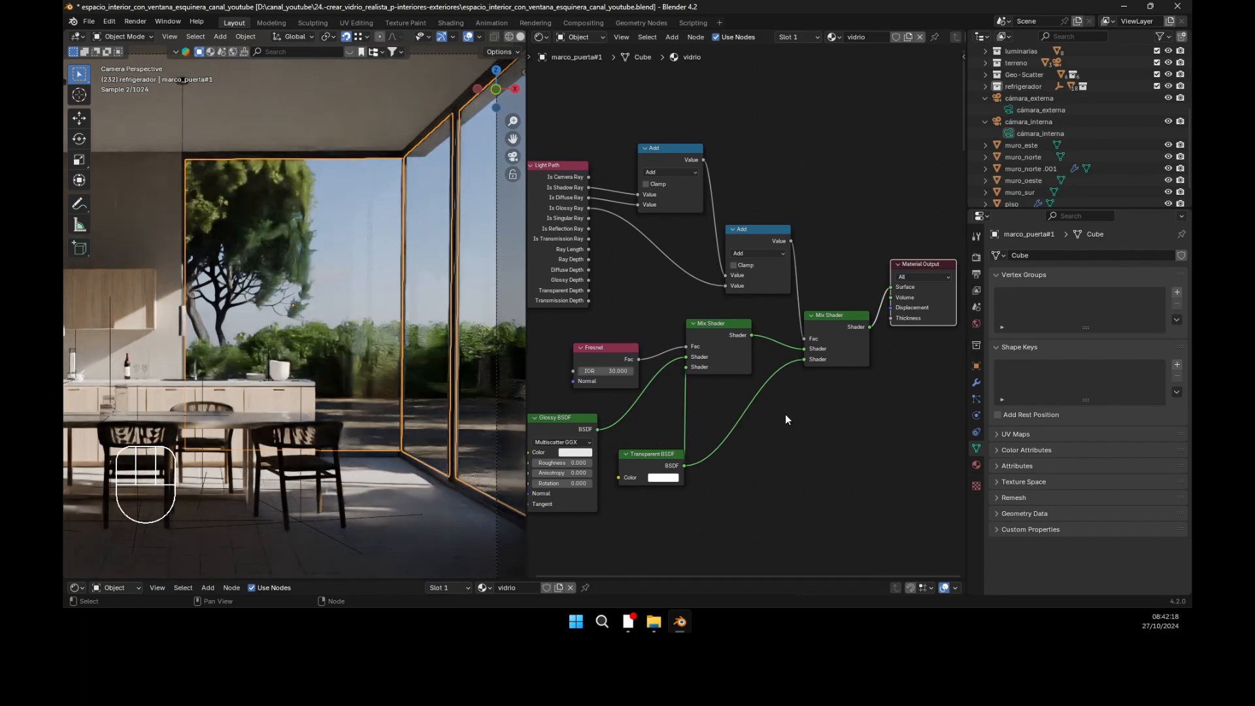
# Step: Lower the Fresnel node's IOR to 20 and examine the window reflections
pyautogui.click(610, 370)
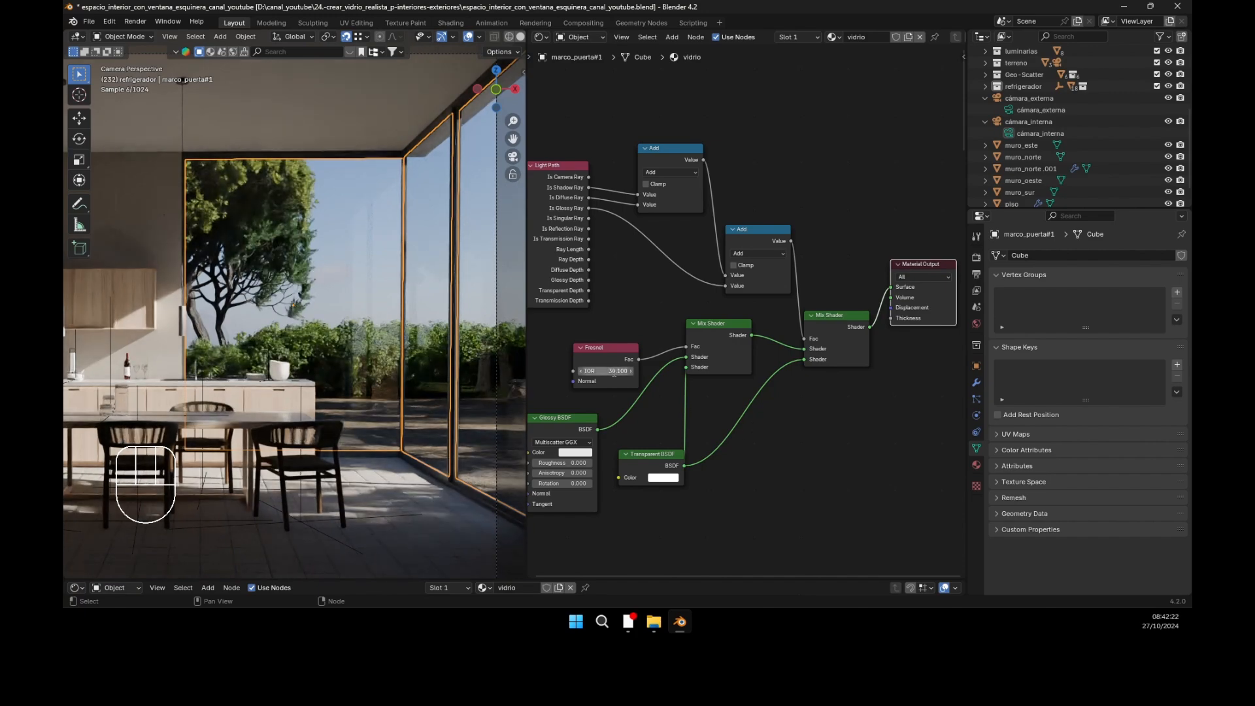
pyautogui.click(614, 372)
pyautogui.write('20')
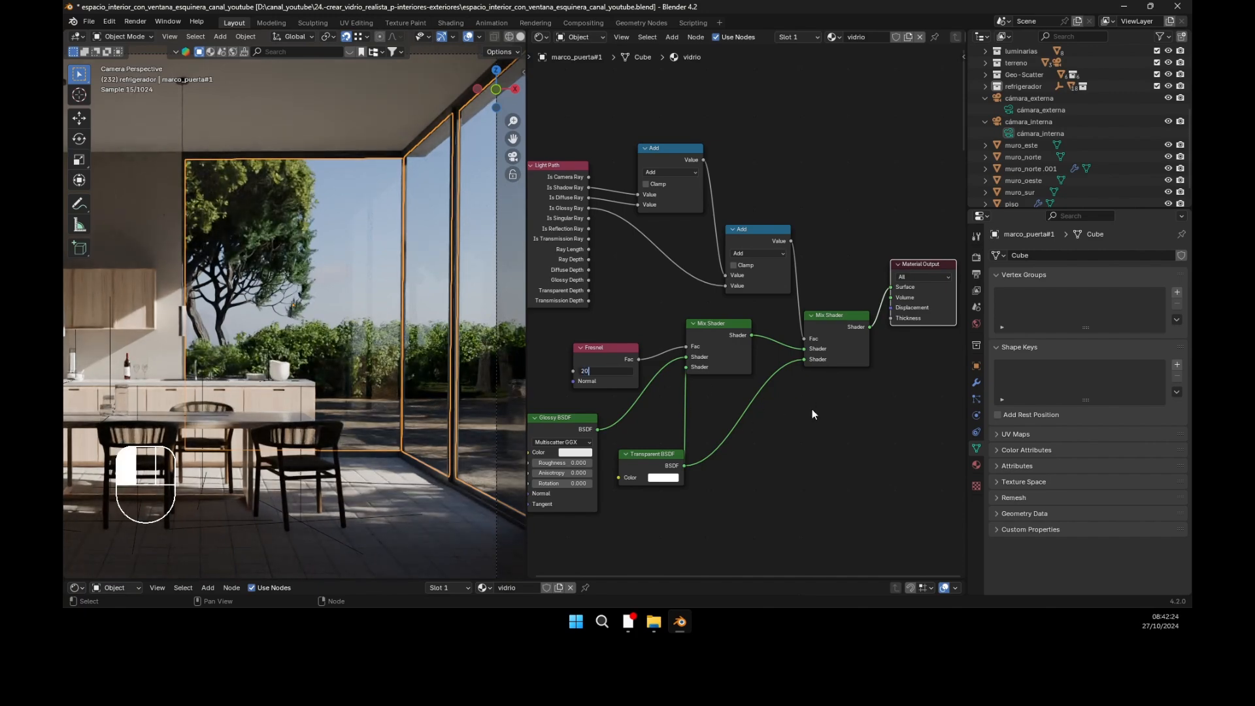
pyautogui.press('Return')
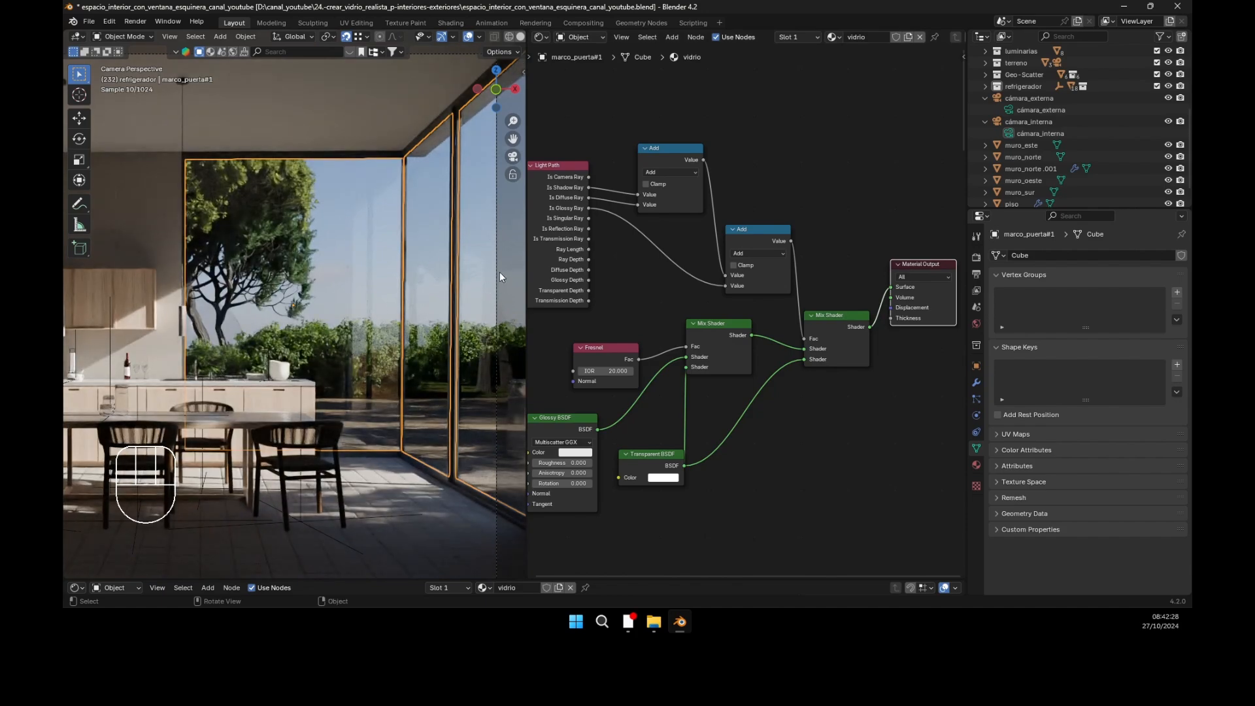
# Step: Set the Fresnel node's IOR to 10
pyautogui.click(629, 371)
pyautogui.click(605, 370)
pyautogui.write('10')
pyautogui.press('Return')
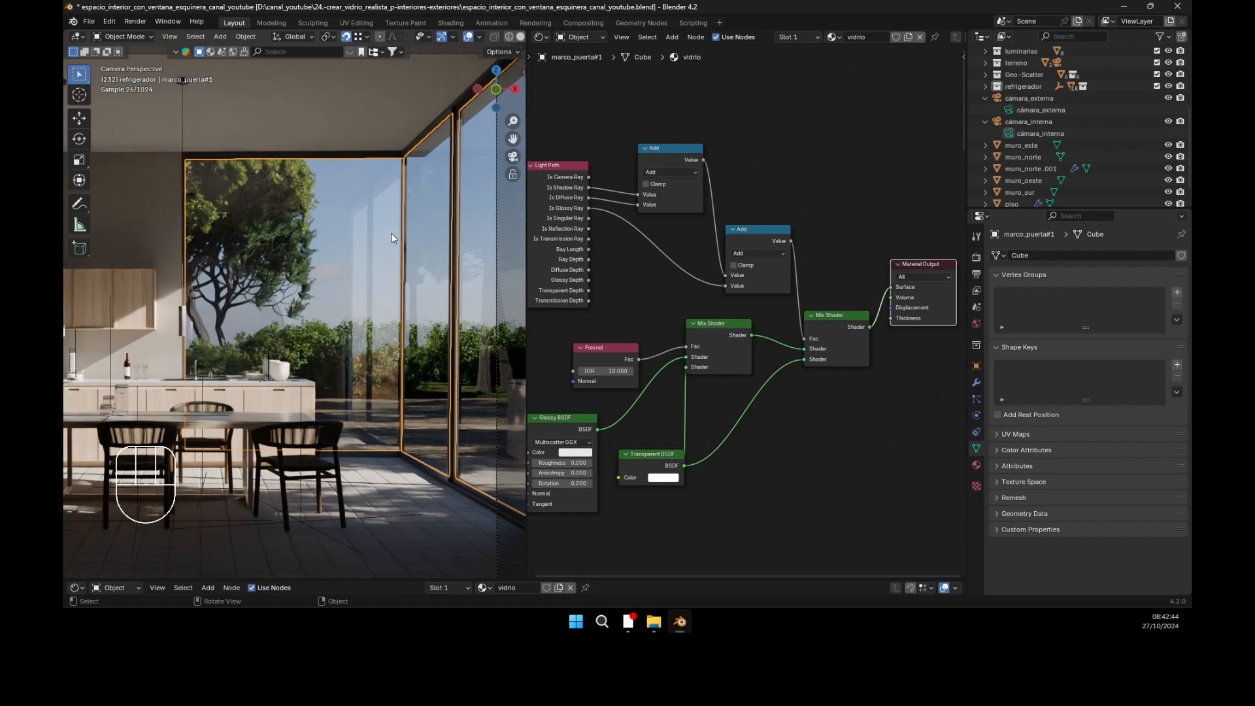
# Step: Activate the Material Output of the setup that mixes Glass BSDF and Transparent BSDF through a single Add node
pyautogui.moveTo(815, 422); pyautogui.dragTo(822, 419, button='middle')
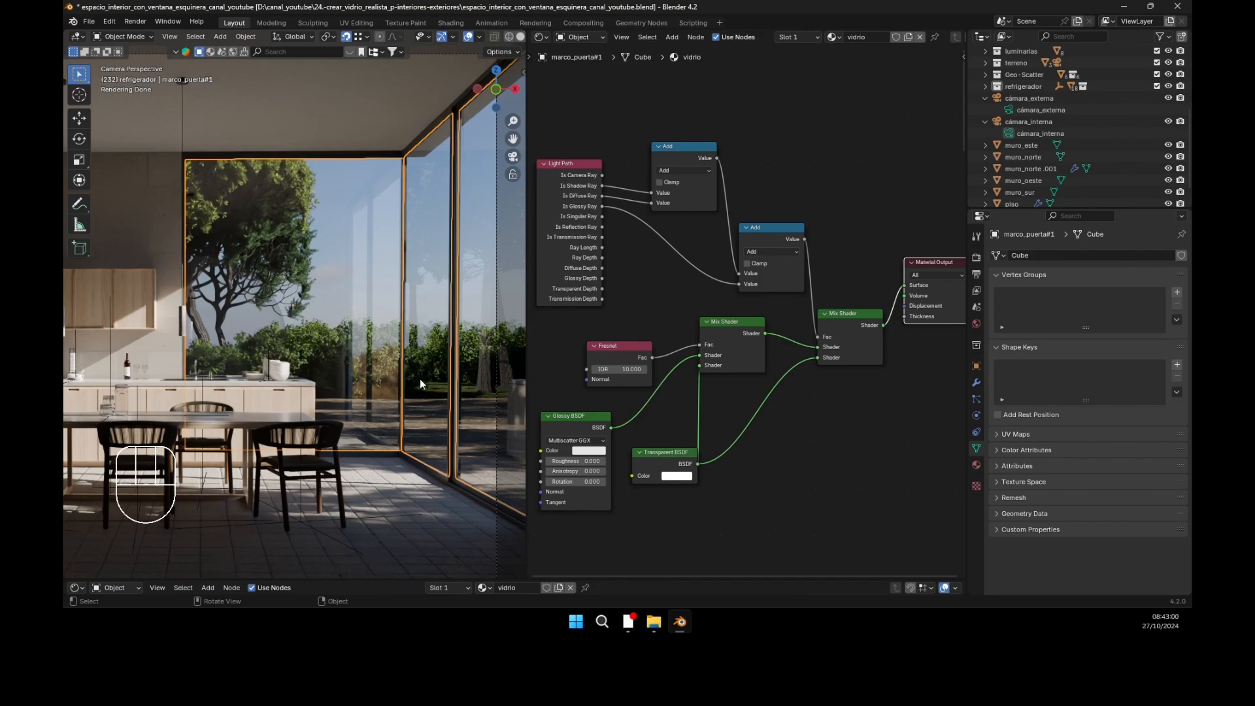
pyautogui.moveTo(751, 456); pyautogui.dragTo(768, 219, button='middle')
pyautogui.moveTo(753, 431); pyautogui.dragTo(781, 196, button='middle')
pyautogui.moveTo(782, 462); pyautogui.dragTo(818, 192, button='middle')
pyautogui.moveTo(787, 451); pyautogui.dragTo(801, 567, button='middle')
pyautogui.moveTo(801, 432); pyautogui.dragTo(800, 568, button='middle')
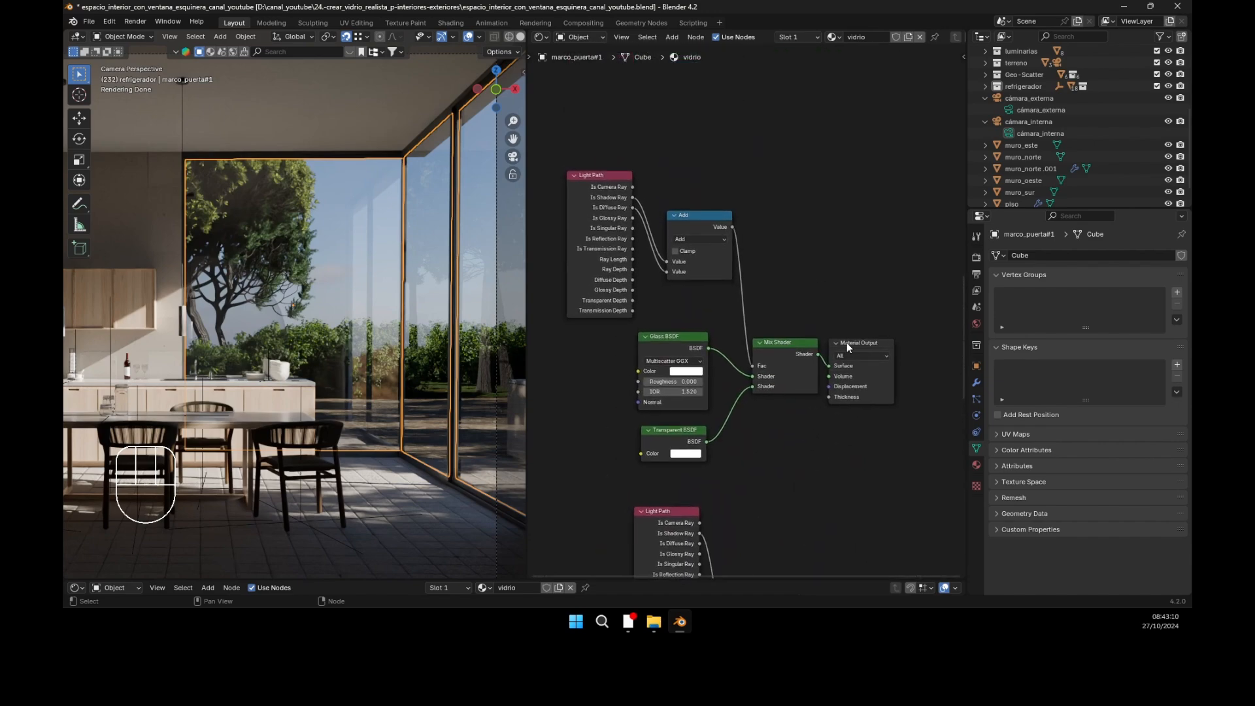
pyautogui.click(865, 341)
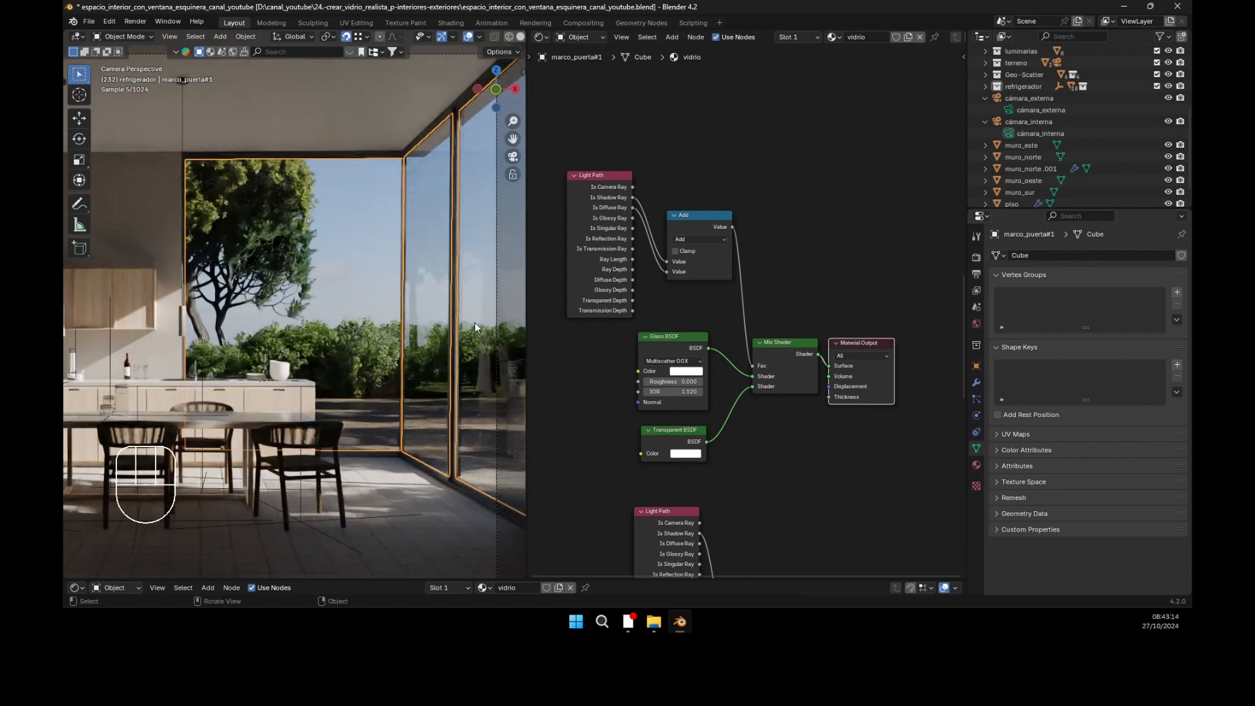
# Step: Activate the Material Output of the setup that combines Fresnel, Glossy BSDF and Transparent BSDF with two Add nodes
pyautogui.moveTo(798, 175); pyautogui.dragTo(826, 524, button='middle')
pyautogui.moveTo(825, 339); pyautogui.dragTo(834, 575, button='middle')
pyautogui.moveTo(816, 380); pyautogui.dragTo(805, 575, button='middle')
pyautogui.moveTo(820, 278); pyautogui.dragTo(815, 350, button='middle')
pyautogui.moveTo(806, 185); pyautogui.dragTo(787, 358, button='middle')
pyautogui.moveTo(773, 249); pyautogui.dragTo(800, 196, button='middle')
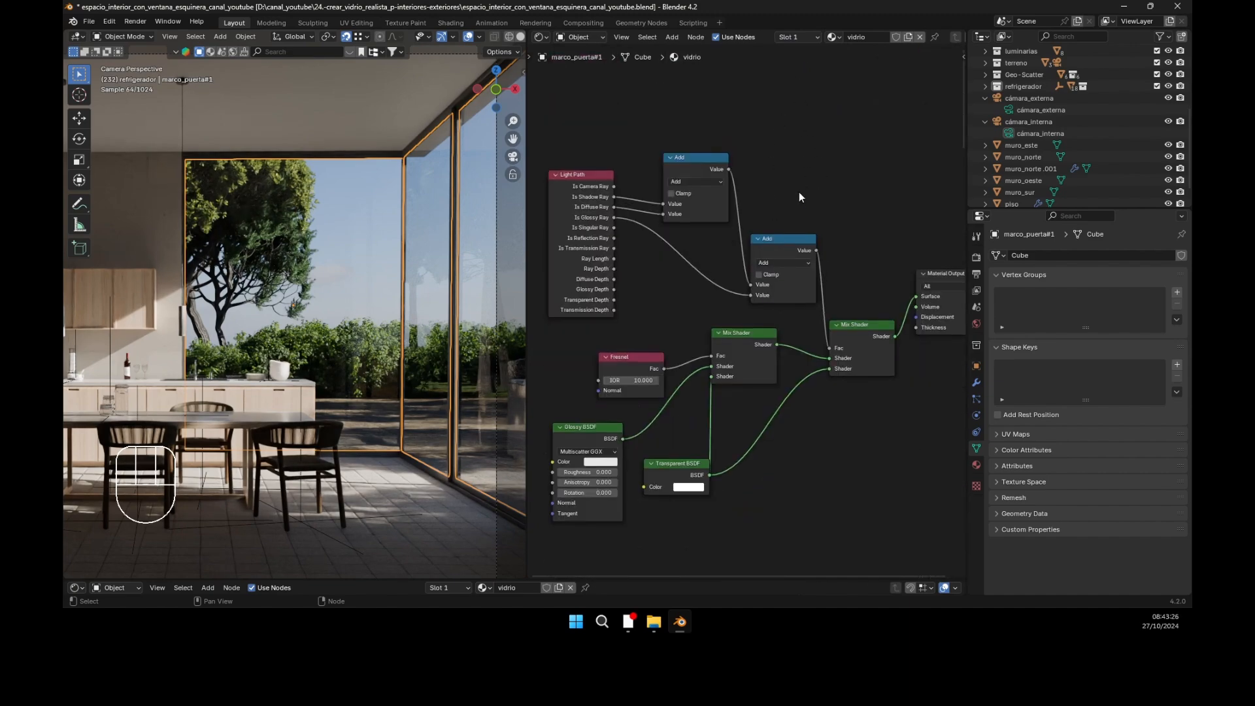
pyautogui.click(943, 271)
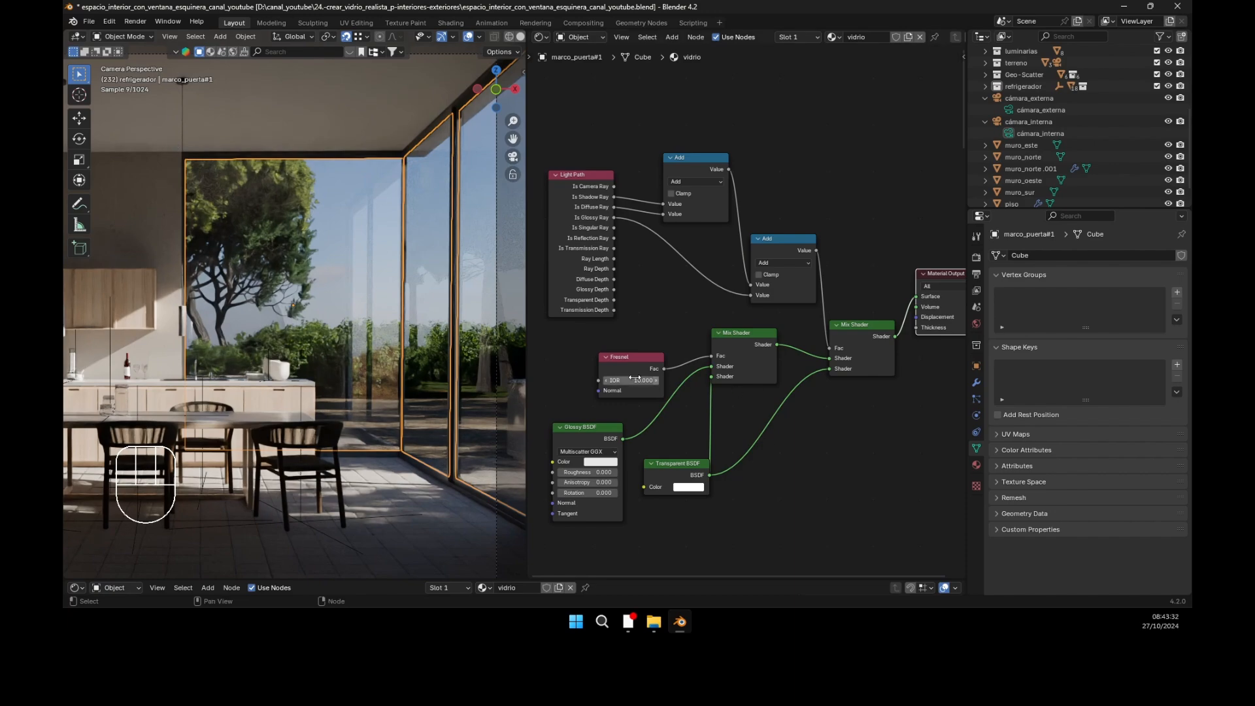
# Step: Nudge the Fresnel node's IOR up to 10.2, and replace it with 5 to compare the window reflections
pyautogui.moveTo(641, 380); pyautogui.dragTo(649, 381)
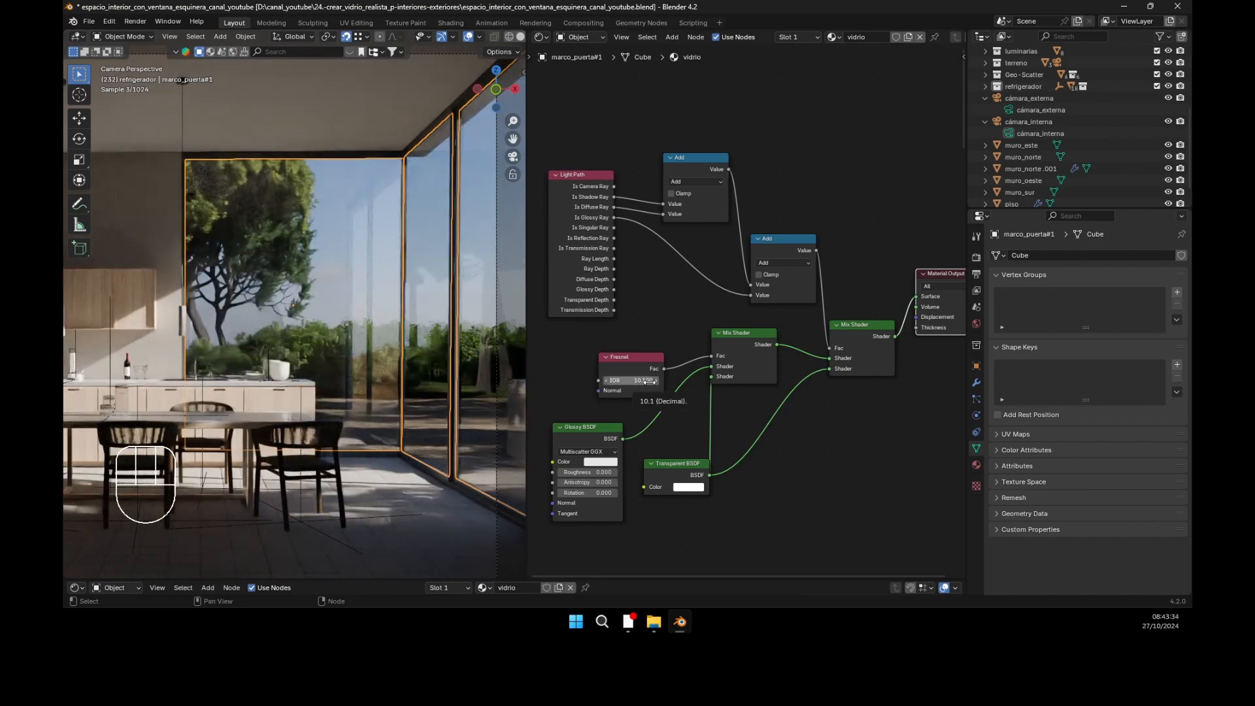
pyautogui.click(654, 382)
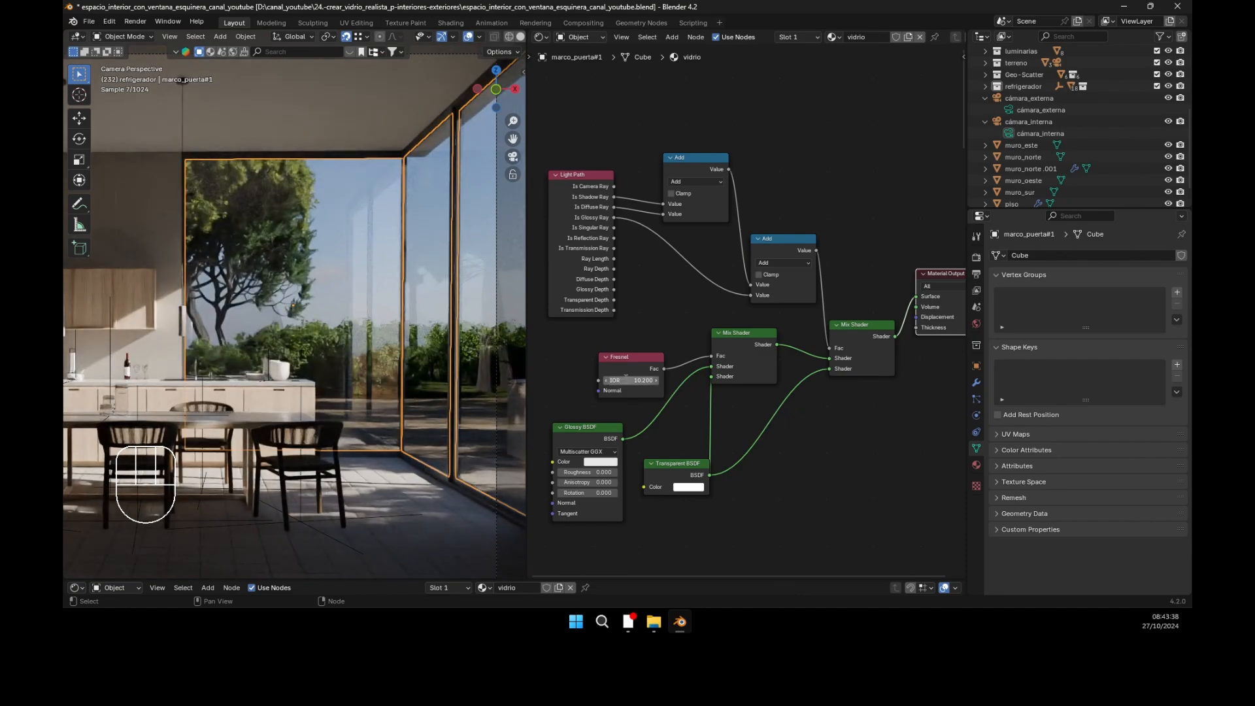
pyautogui.doubleClick(618, 379)
pyautogui.write('5')
pyautogui.press('Return')
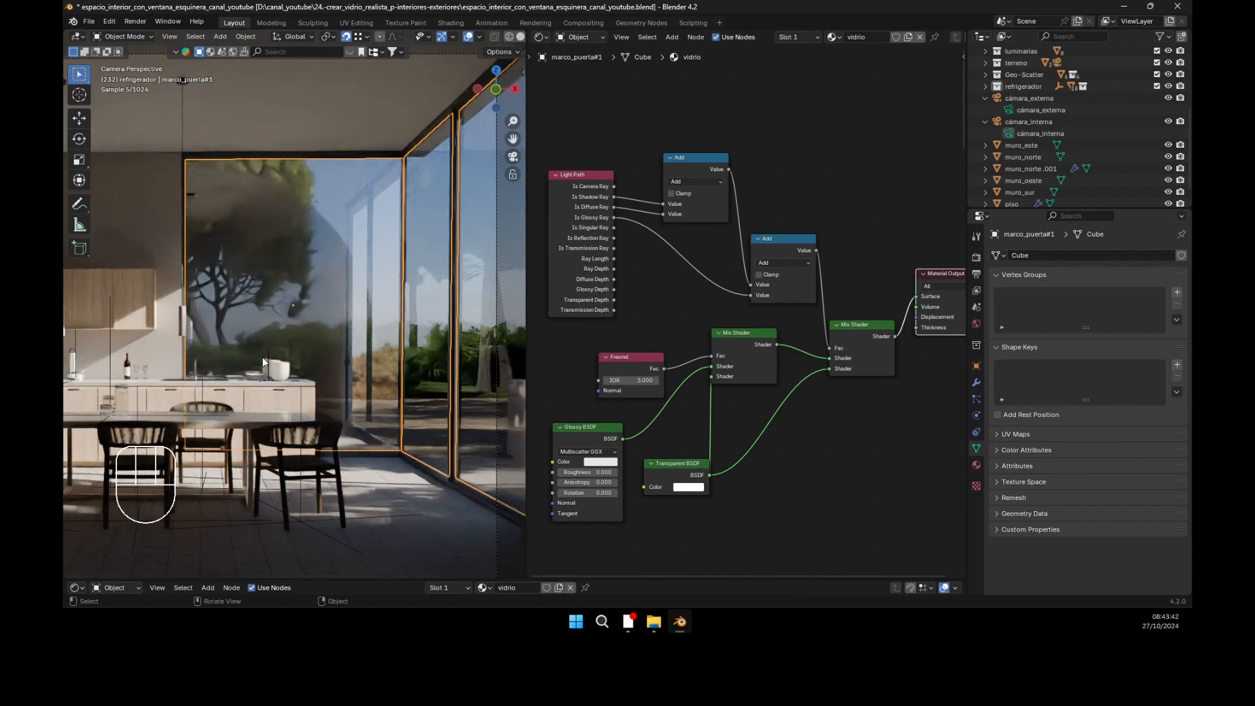
# Step: Try IOR values of 1 and 1.1 on the Fresnel node
pyautogui.doubleClick(629, 381)
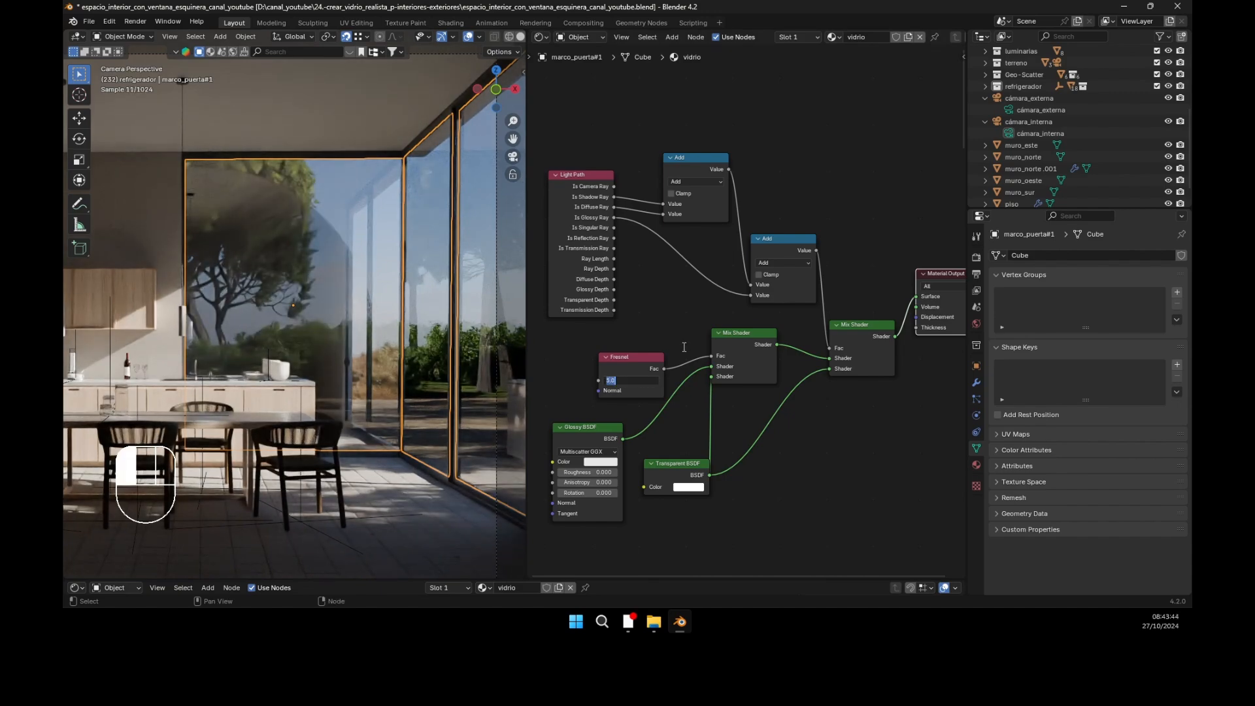
pyautogui.press('Return')
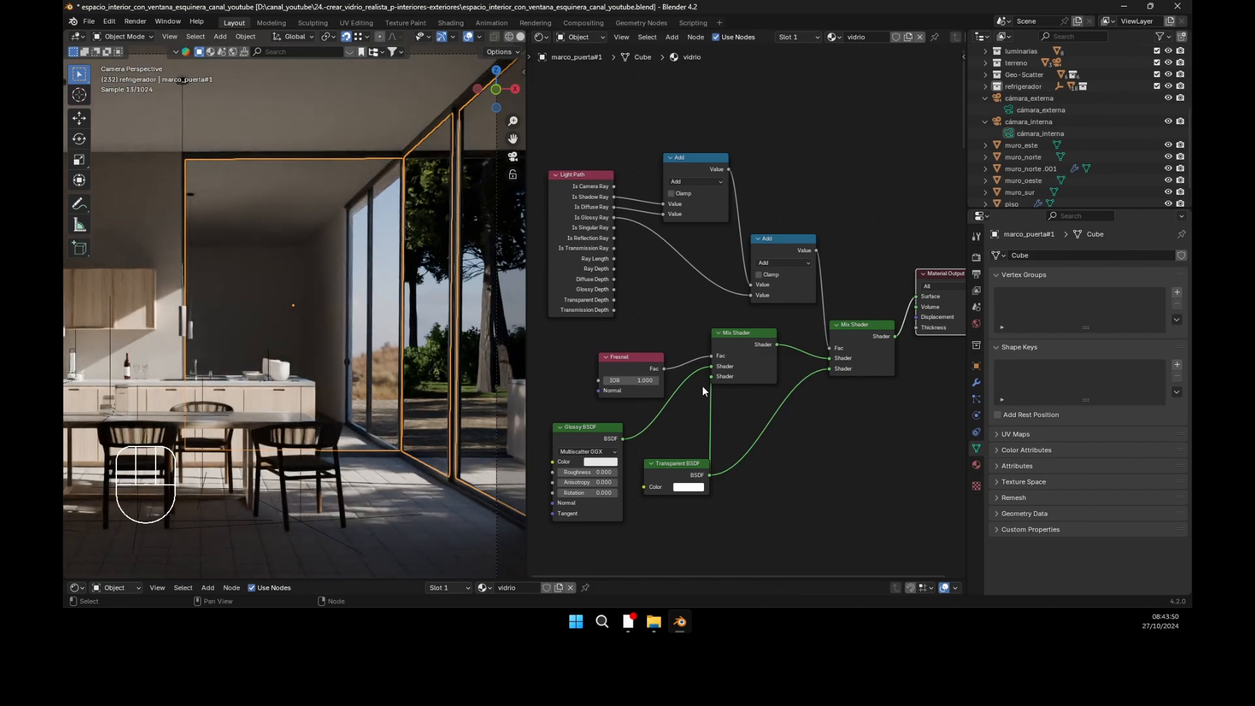
pyautogui.click(639, 381)
pyautogui.write('1.1')
pyautogui.press('Return')
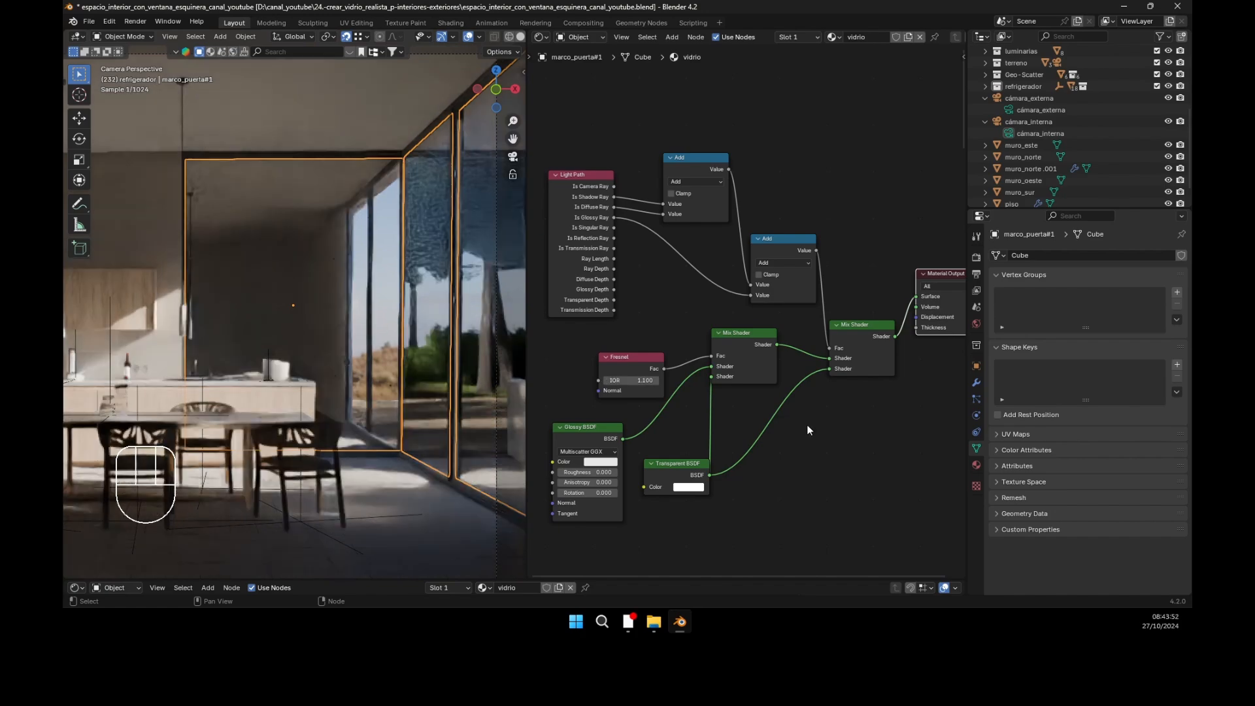
# Step: Set the Fresnel node's IOR to 20
pyautogui.click(644, 380)
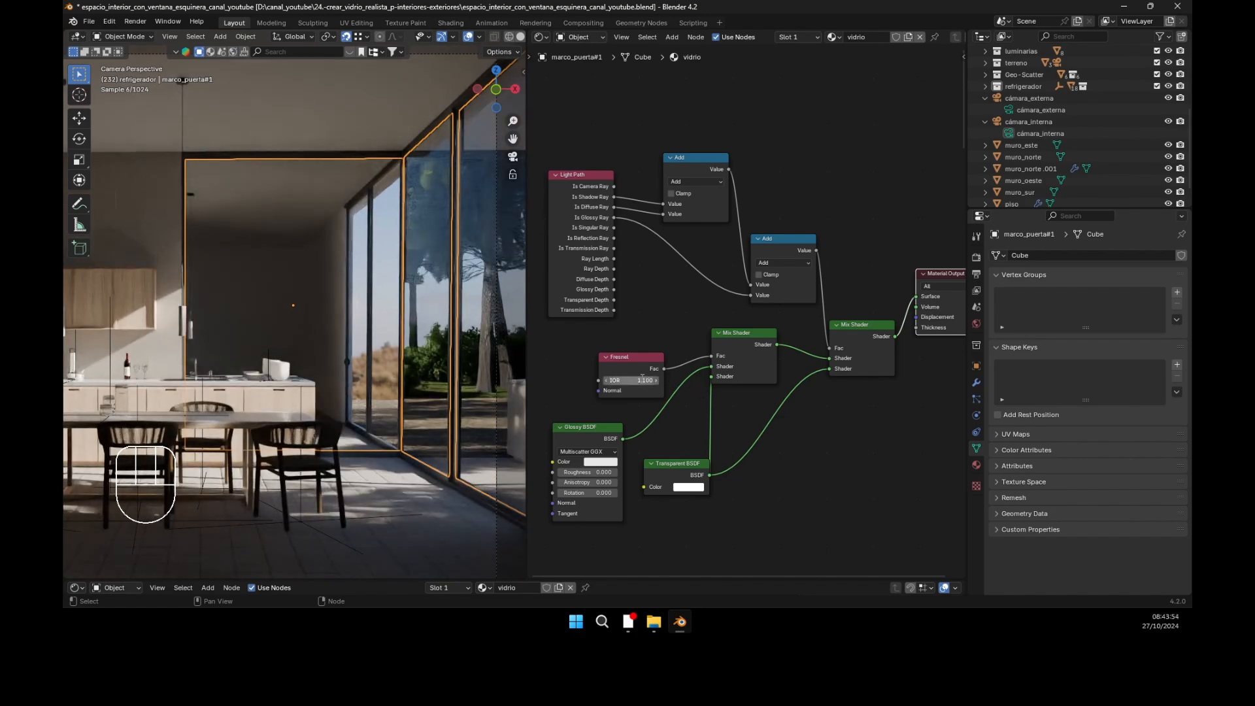
pyautogui.write('20')
pyautogui.press('Return')
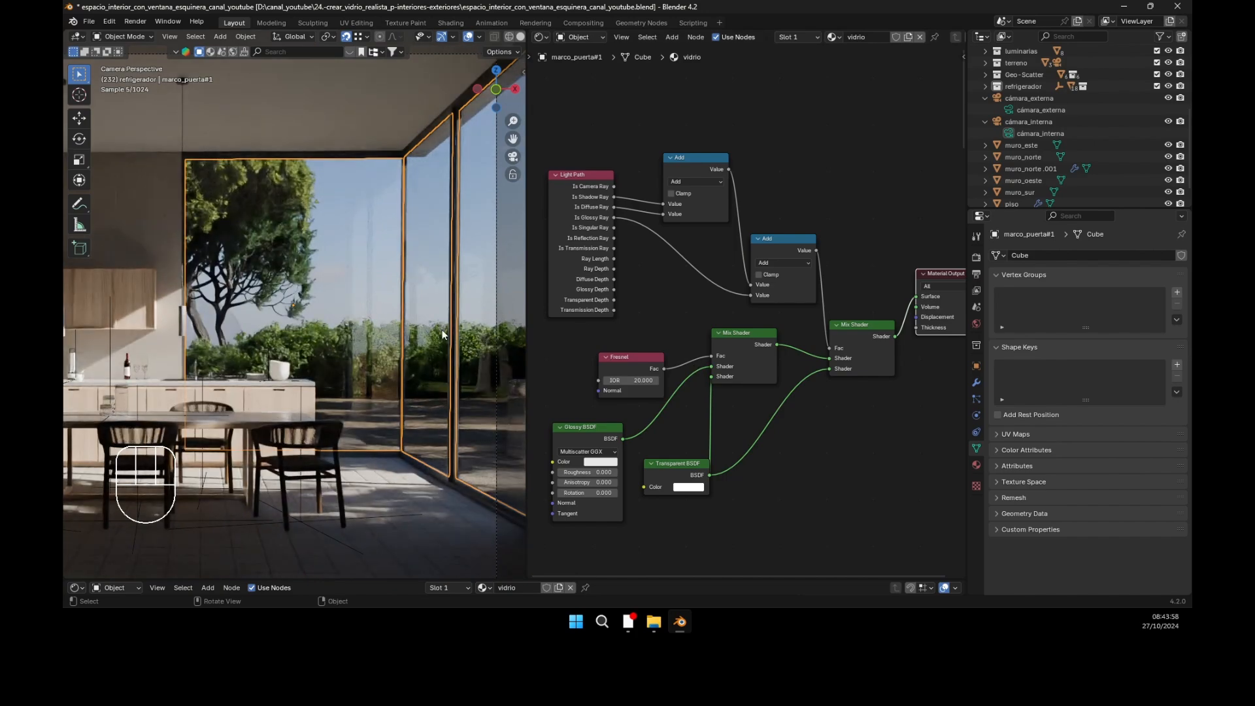
# Step: Make cámara_externa the active camera and frame the house's glass facade through it
pyautogui.click(1011, 110)
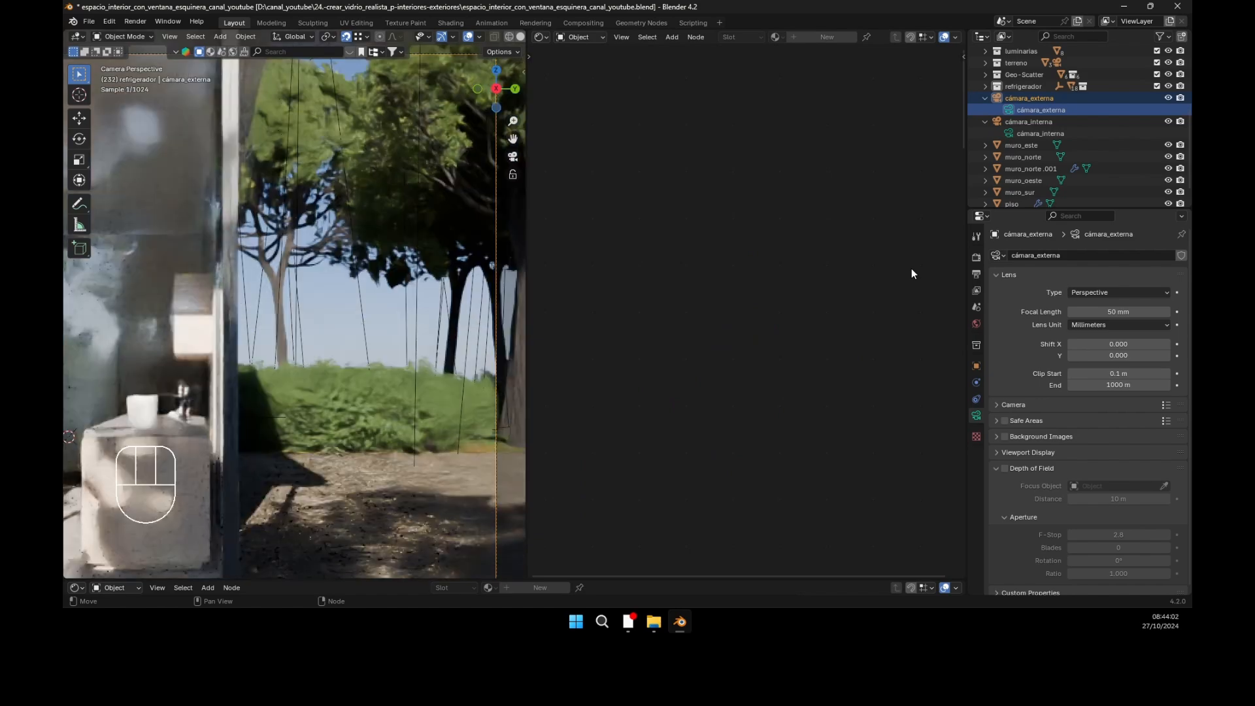
pyautogui.scroll(-4, 467, 310)
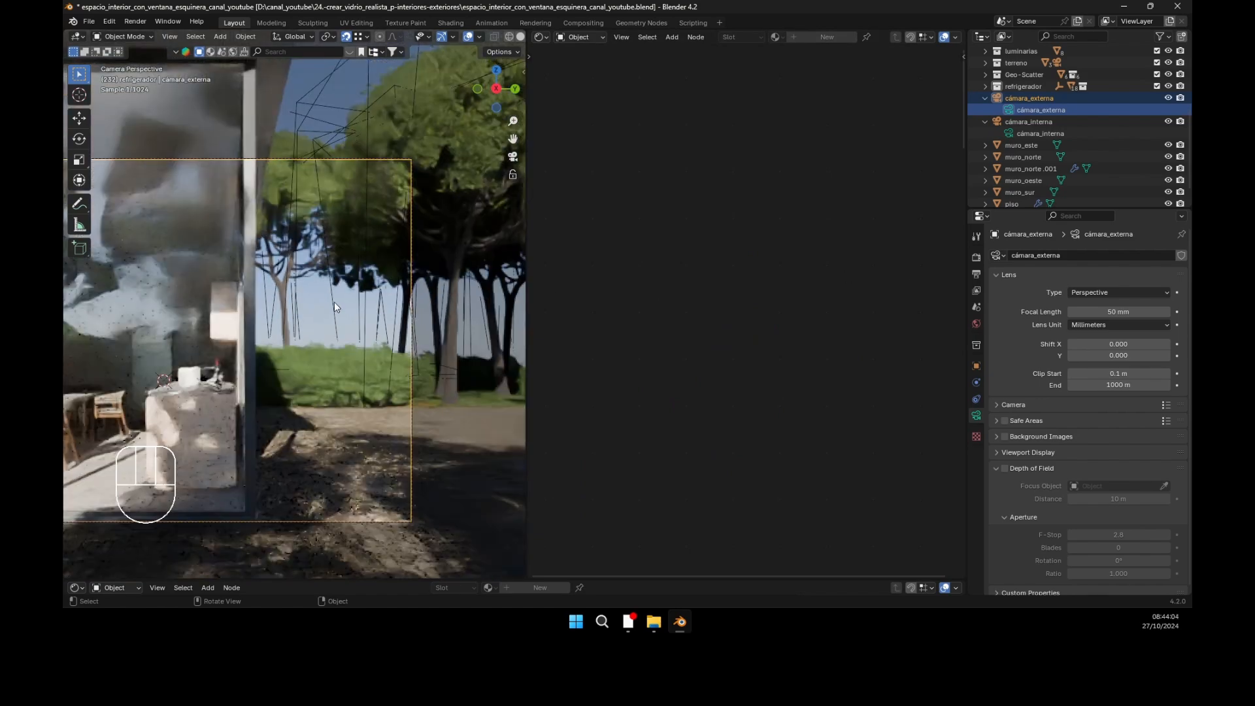
pyautogui.moveTo(311, 274); pyautogui.dragTo(348, 283, button='middle')
pyautogui.press('KP_0')
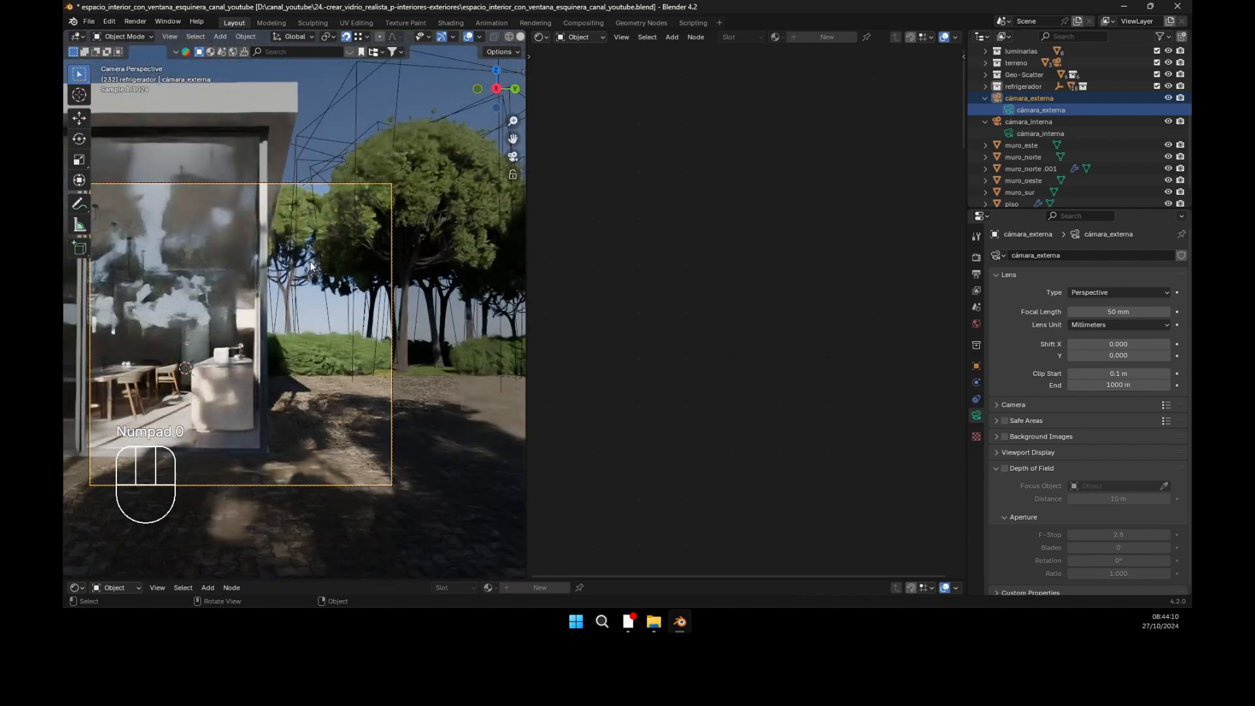
pyautogui.keyDown('shift'); pyautogui.moveTo(386, 236); pyautogui.dragTo(374, 77, button='middle'); pyautogui.keyUp('shift')
# Step: Select the facade's glass door object marco_puerta#1 to display the node tree of its vidrio material
pyautogui.click(392, 284)
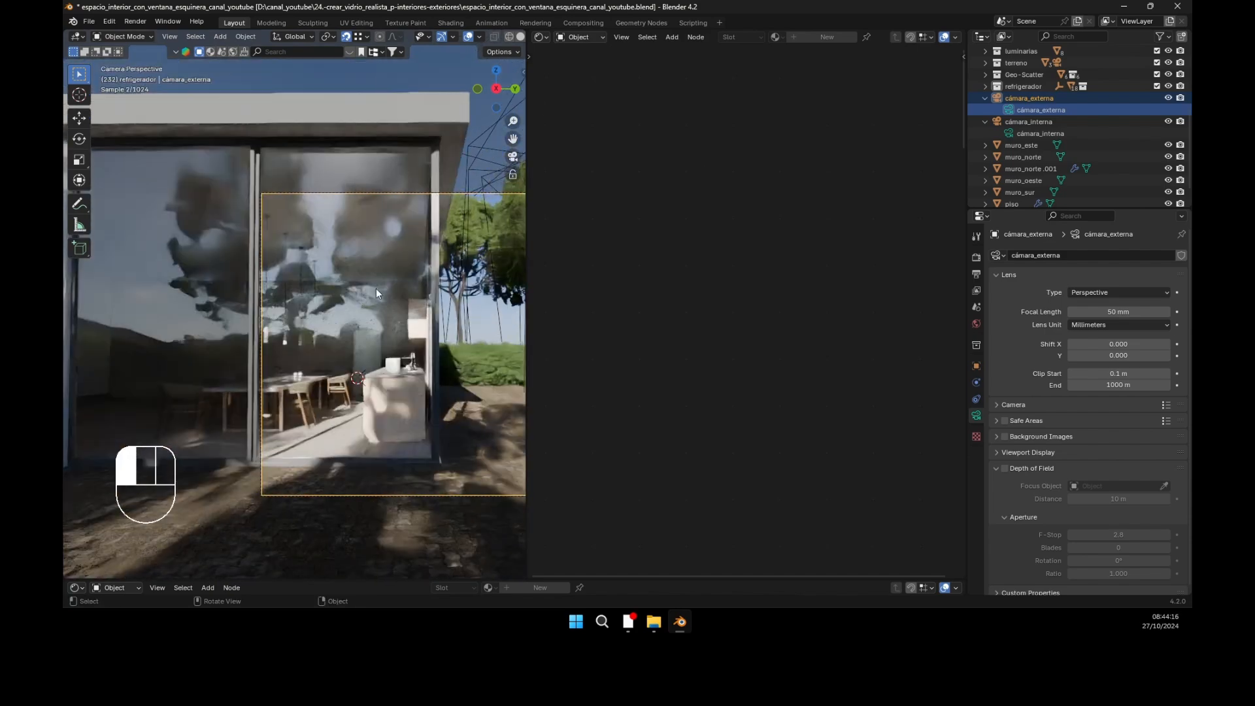
pyautogui.click(775, 256)
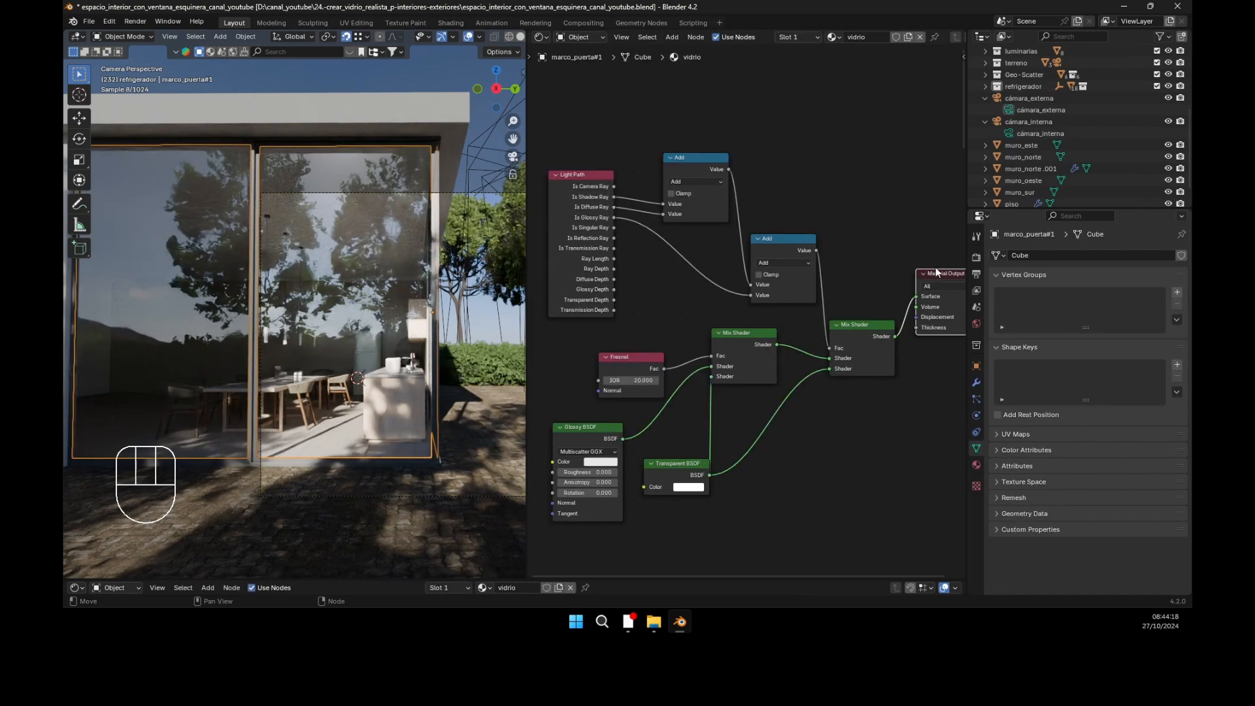
pyautogui.click(869, 467)
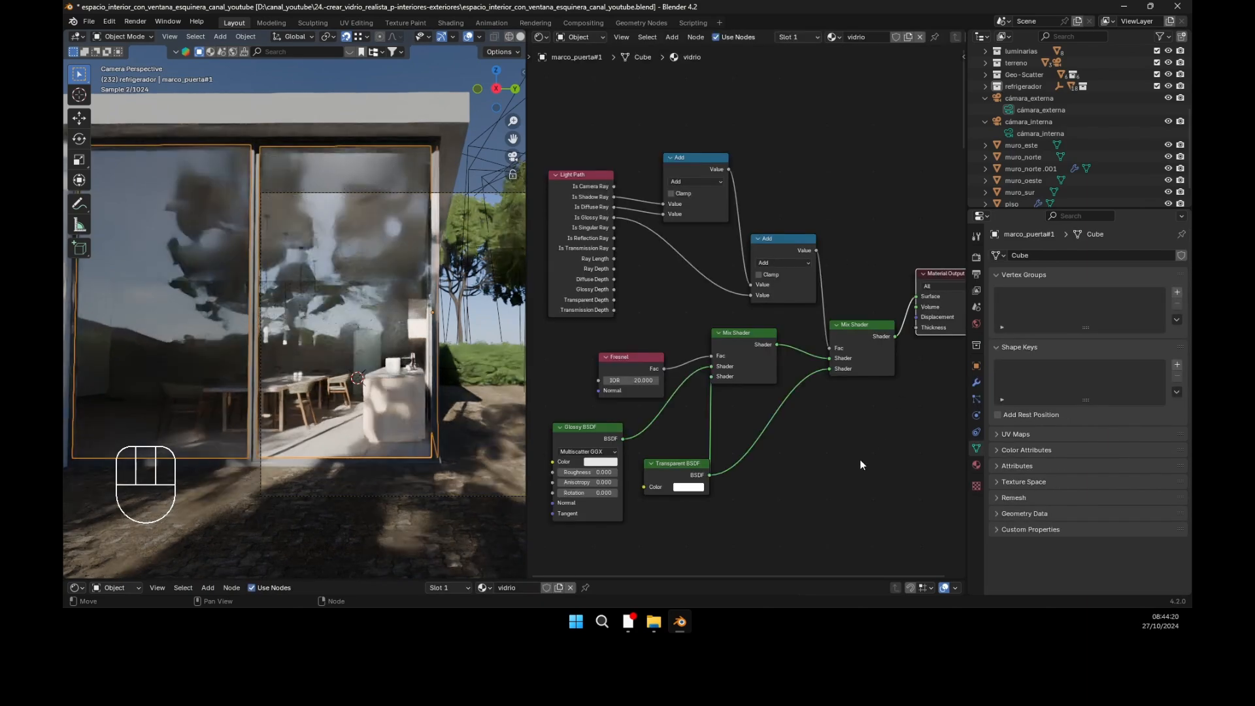
# Step: Raise the Fresnel node's IOR to 30 to compare the facade's reflections
pyautogui.click(640, 380)
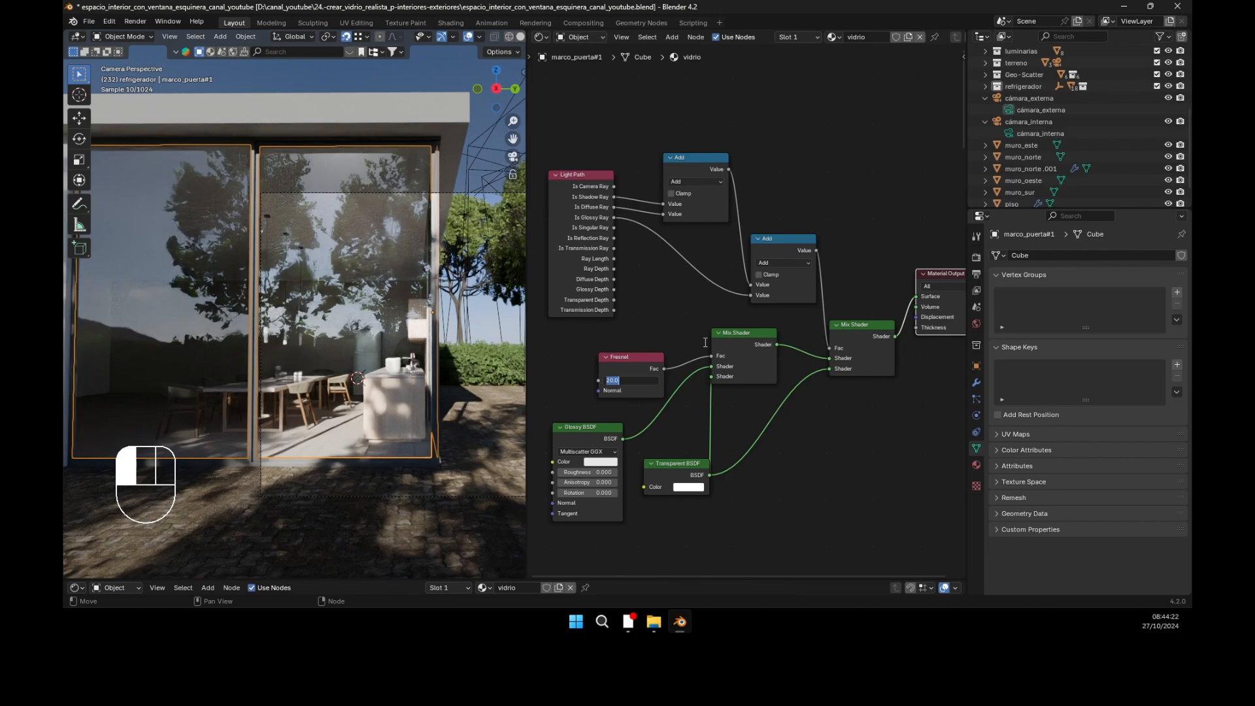
pyautogui.write('30')
pyautogui.press('Return')
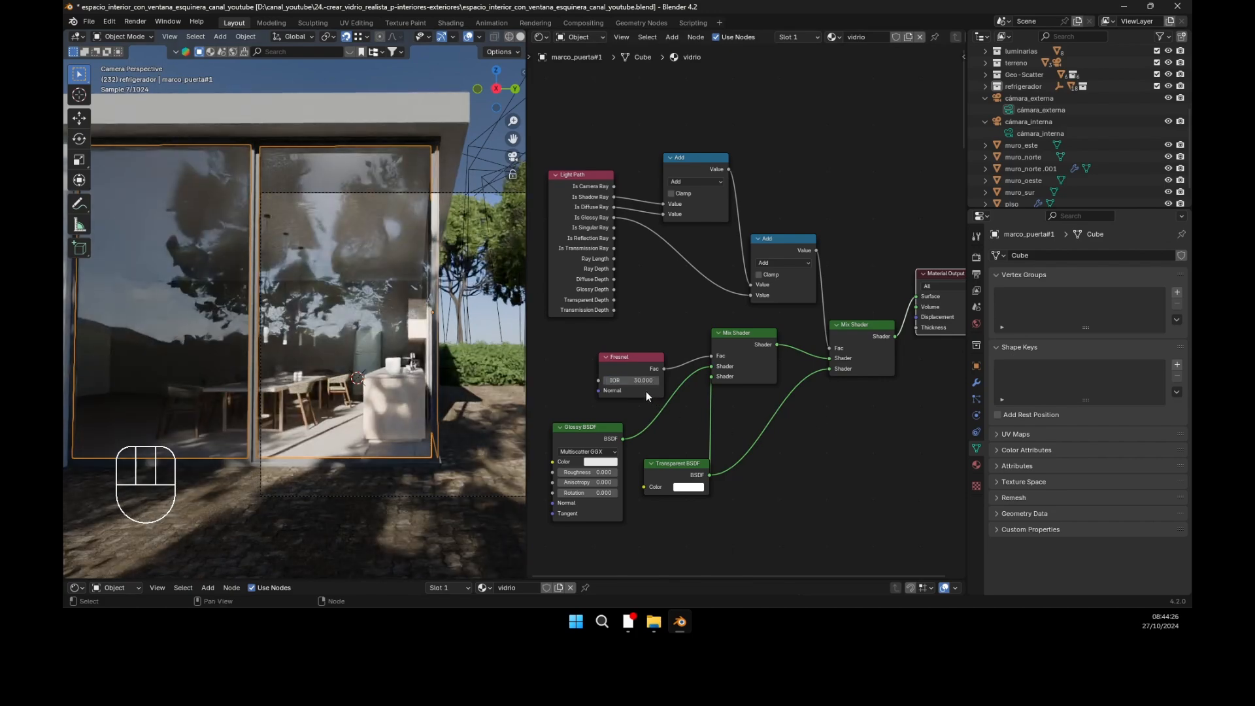
# Step: Raise the Fresnel node's IOR to 50 and nudge it up to 50.2
pyautogui.click(631, 380)
pyautogui.write('50')
pyautogui.press('Return')
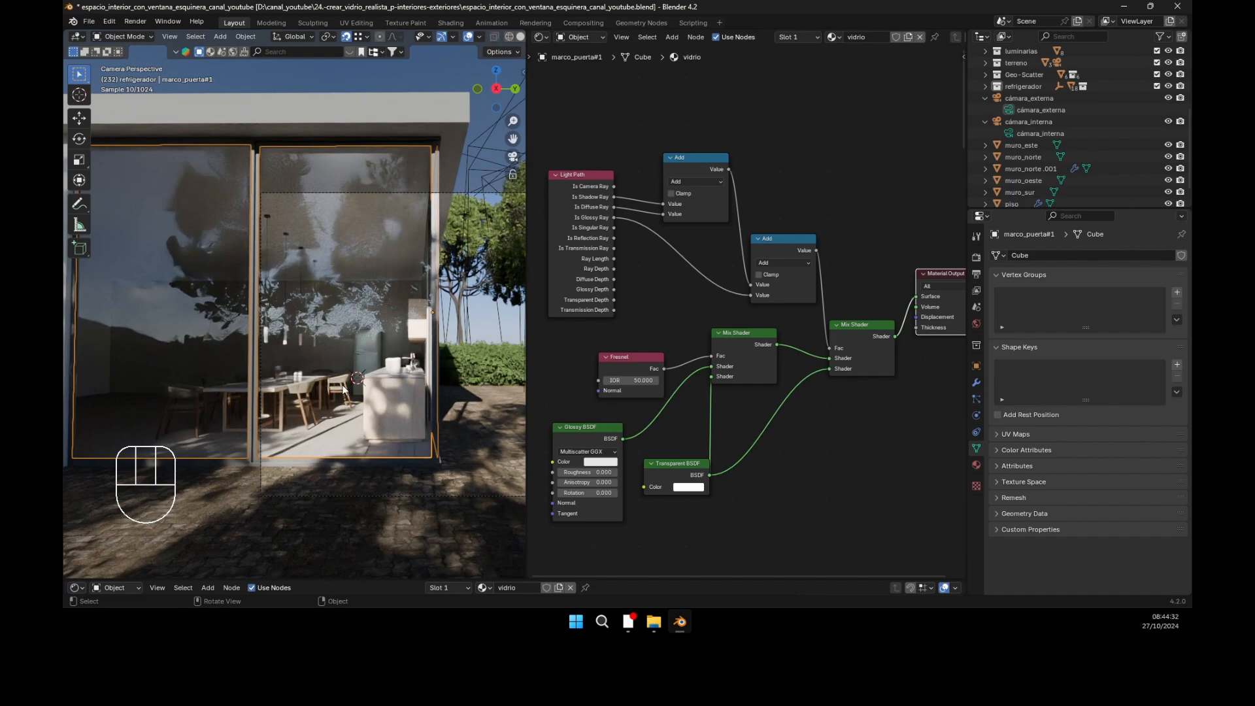
pyautogui.moveTo(634, 380); pyautogui.dragTo(740, 401)
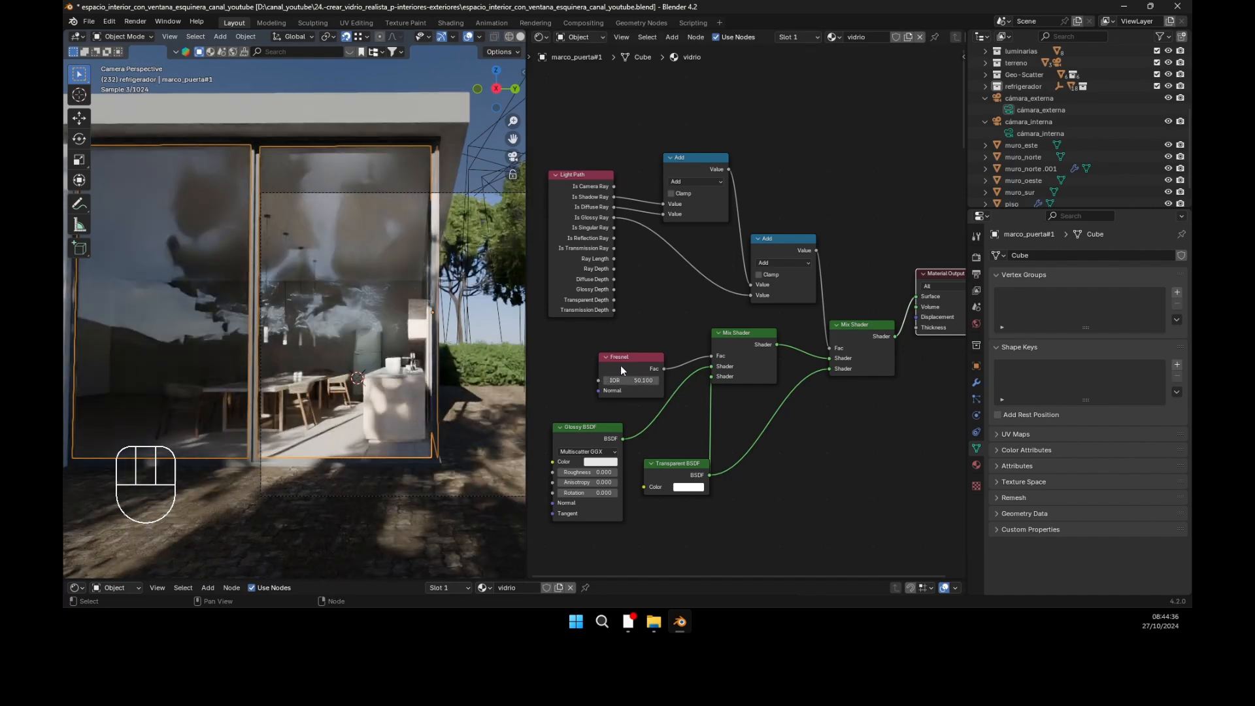
pyautogui.moveTo(644, 380); pyautogui.dragTo(809, 407)
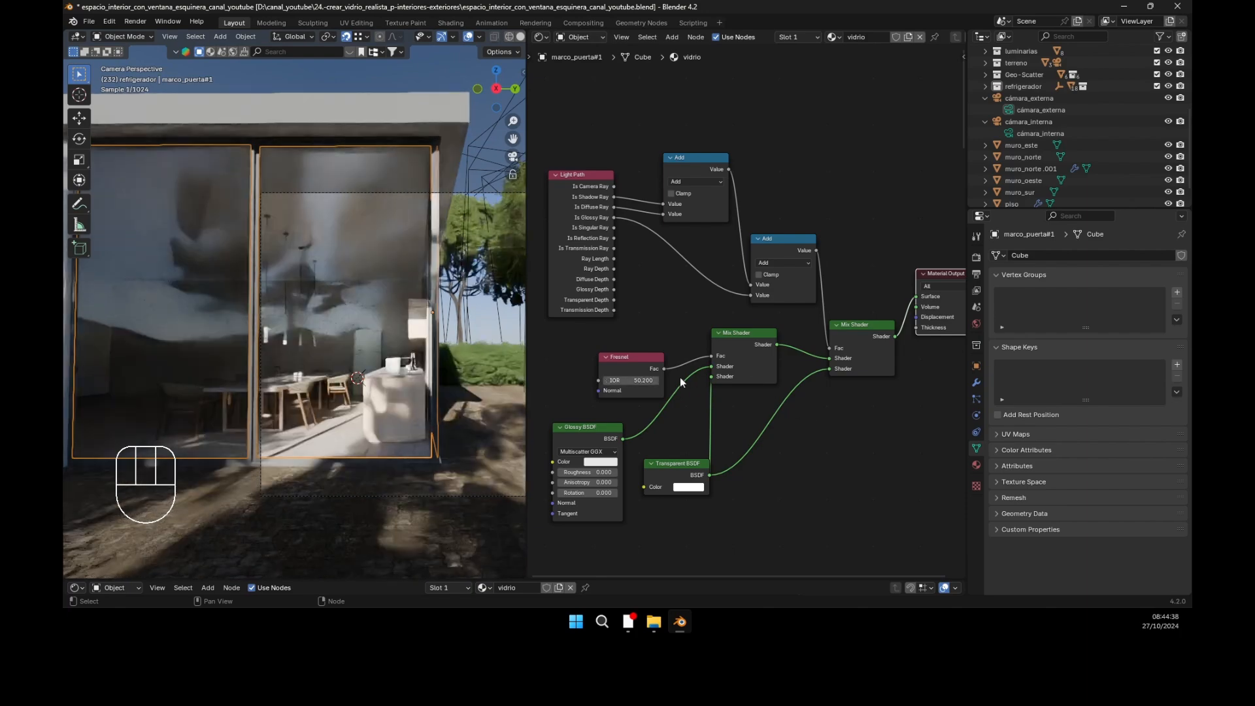
# Step: Return the Fresnel node's IOR to 20 for the exterior view
pyautogui.click(637, 379)
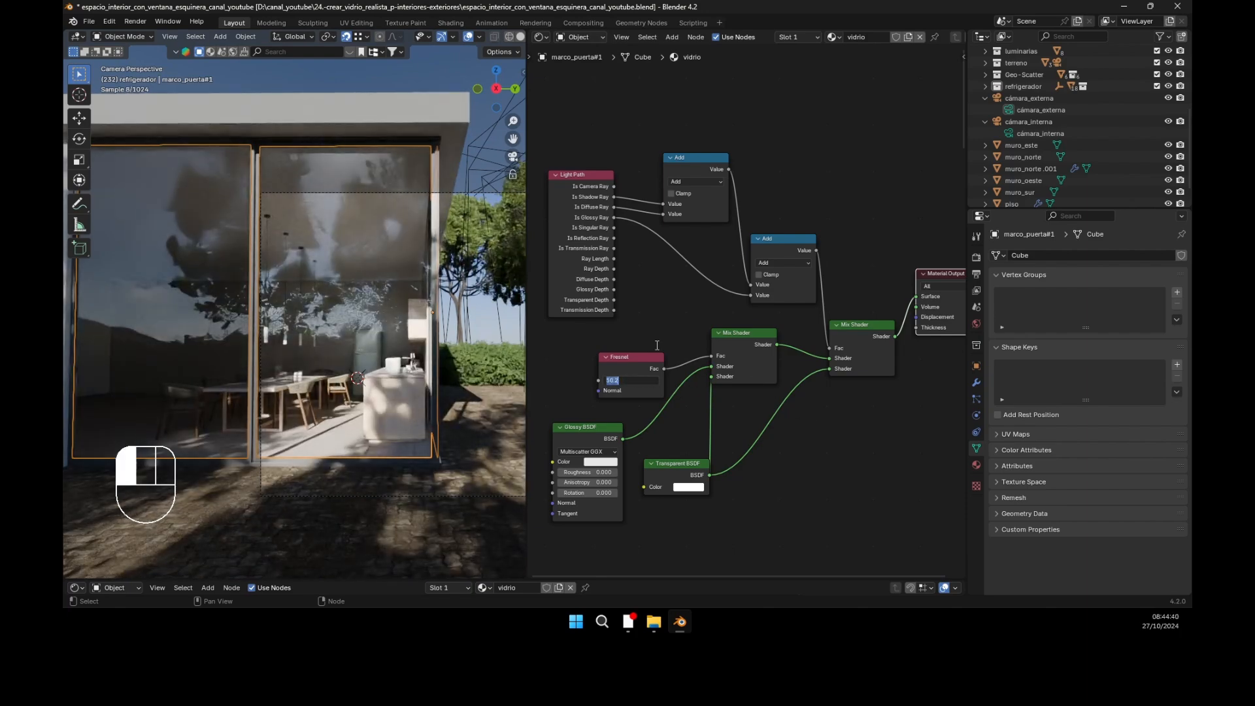
pyautogui.write('20')
pyautogui.press('Return')
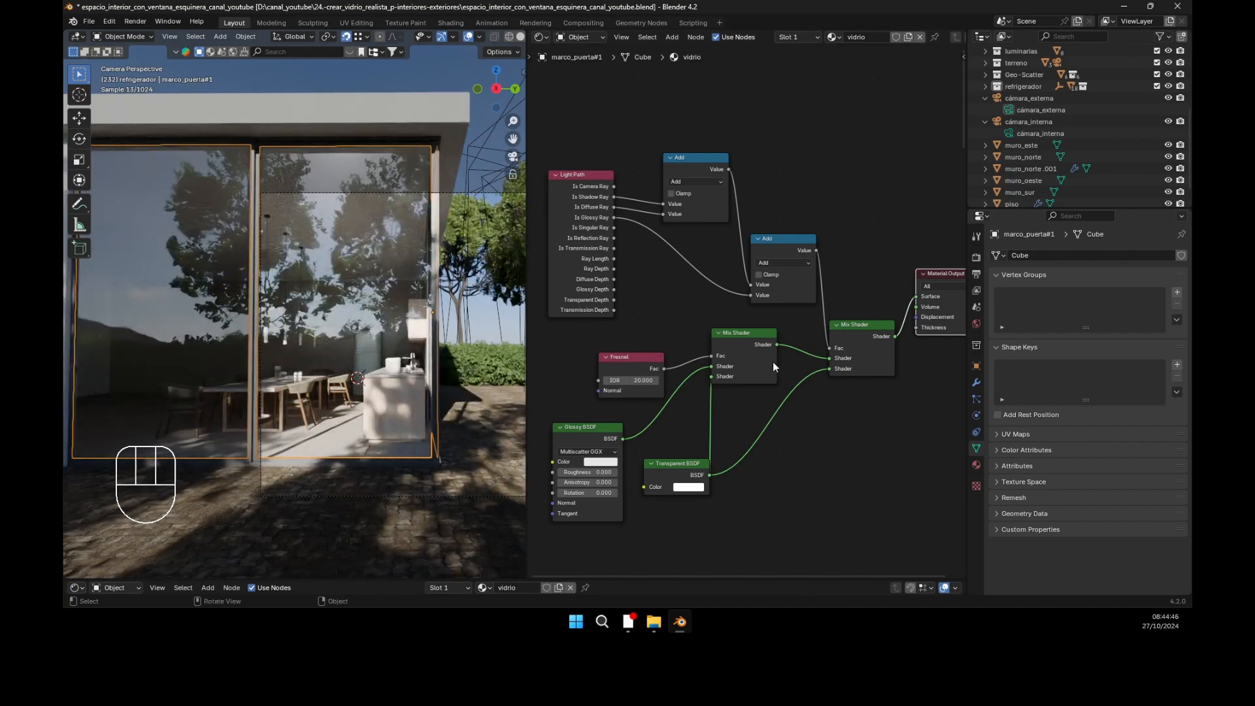
# Step: Activate the Material Output of the single-Add-node Glass and Transparent BSDF setup to compare it on the exterior facade
pyautogui.scroll(-4, 782, 456)
pyautogui.moveTo(773, 398); pyautogui.dragTo(760, 230, button='middle')
pyautogui.moveTo(807, 567); pyautogui.dragTo(774, 153, button='middle')
pyautogui.moveTo(793, 423); pyautogui.dragTo(848, 307, button='middle')
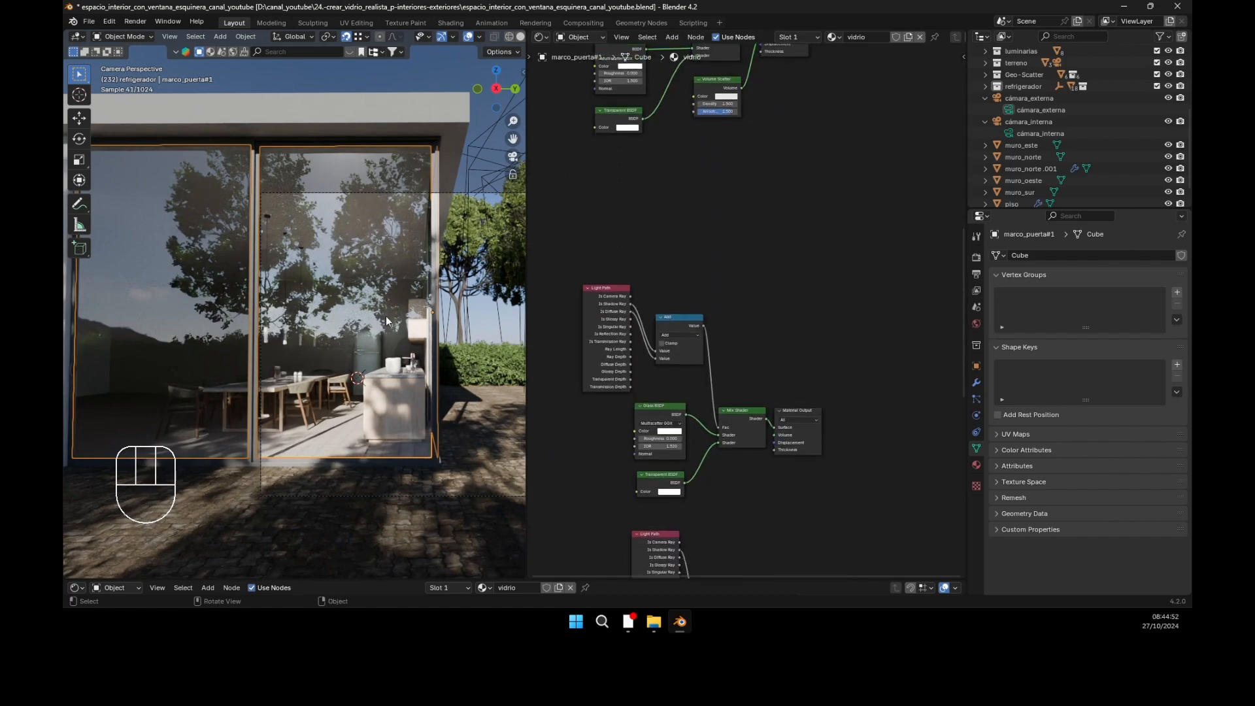
pyautogui.click(803, 412)
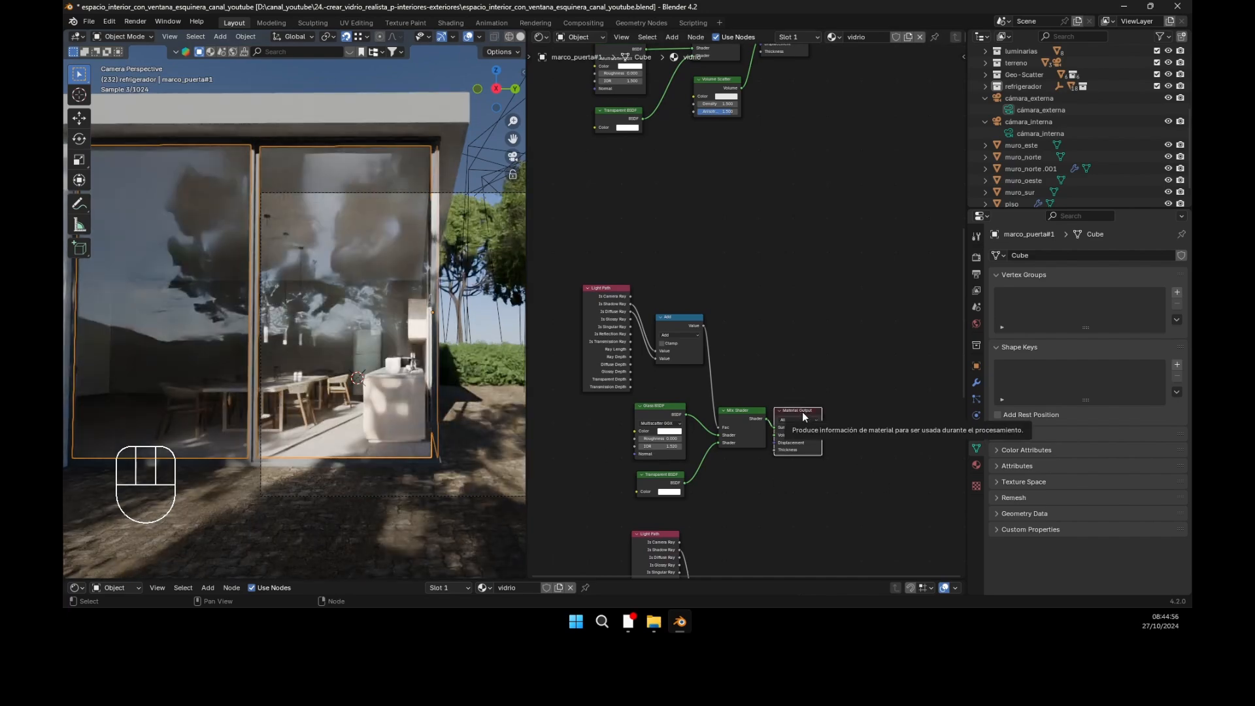
# Step: Activate the Material Output of the setup whose Mix Shader factor comes directly from the Light Path's Is Shadow Ray
pyautogui.moveTo(891, 434); pyautogui.dragTo(885, 386, button='middle')
pyautogui.moveTo(790, 473); pyautogui.dragTo(818, 232, button='middle')
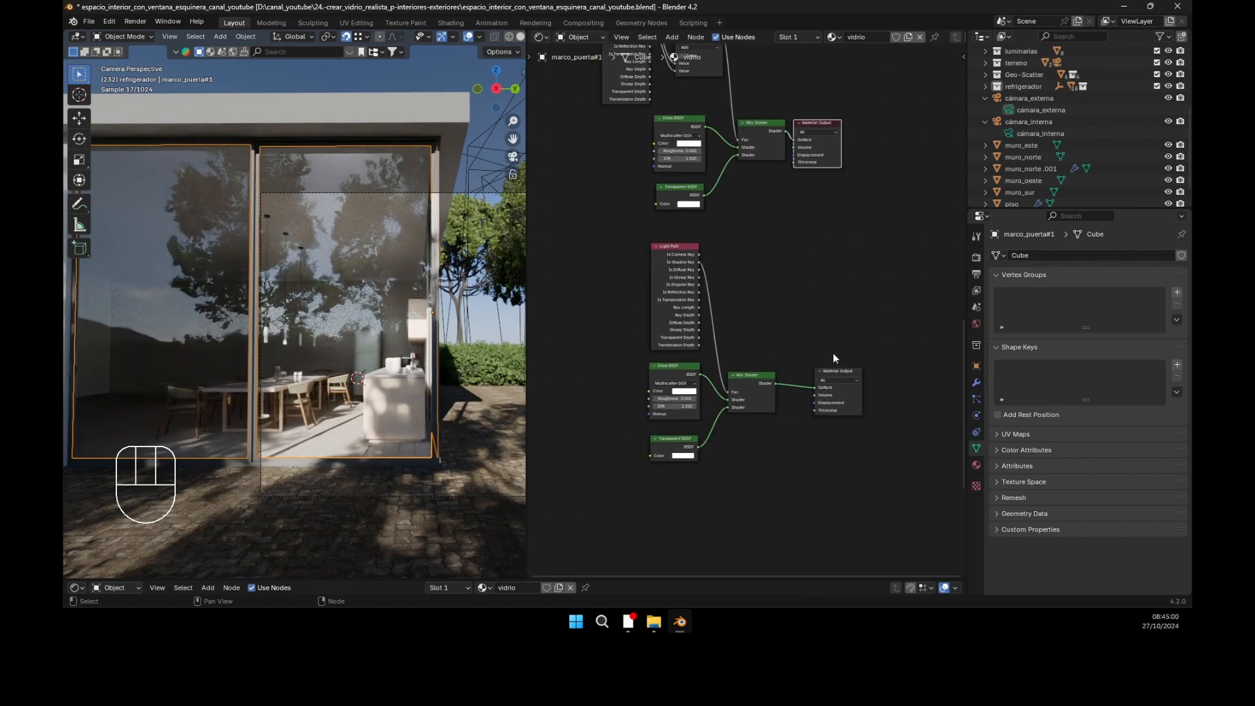
pyautogui.scroll(2, 832, 353)
pyautogui.click(844, 384)
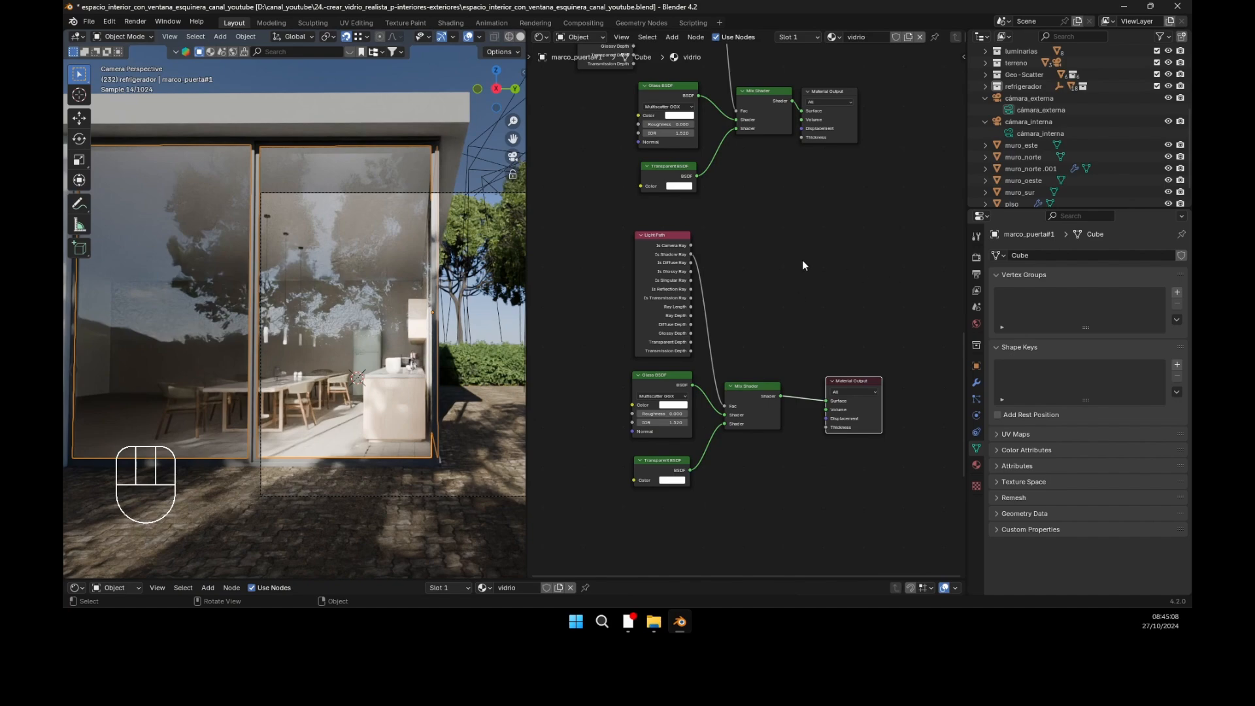
pyautogui.scroll(1, 802, 260)
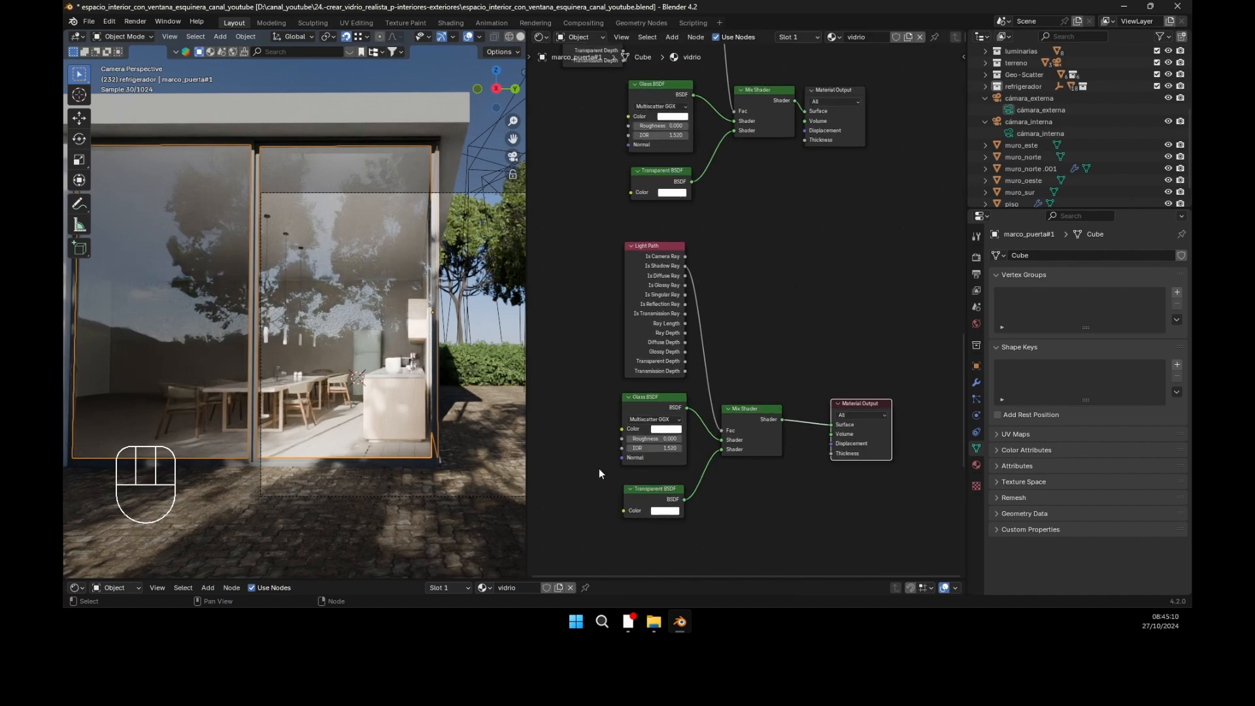
pyautogui.scroll(1, 767, 419)
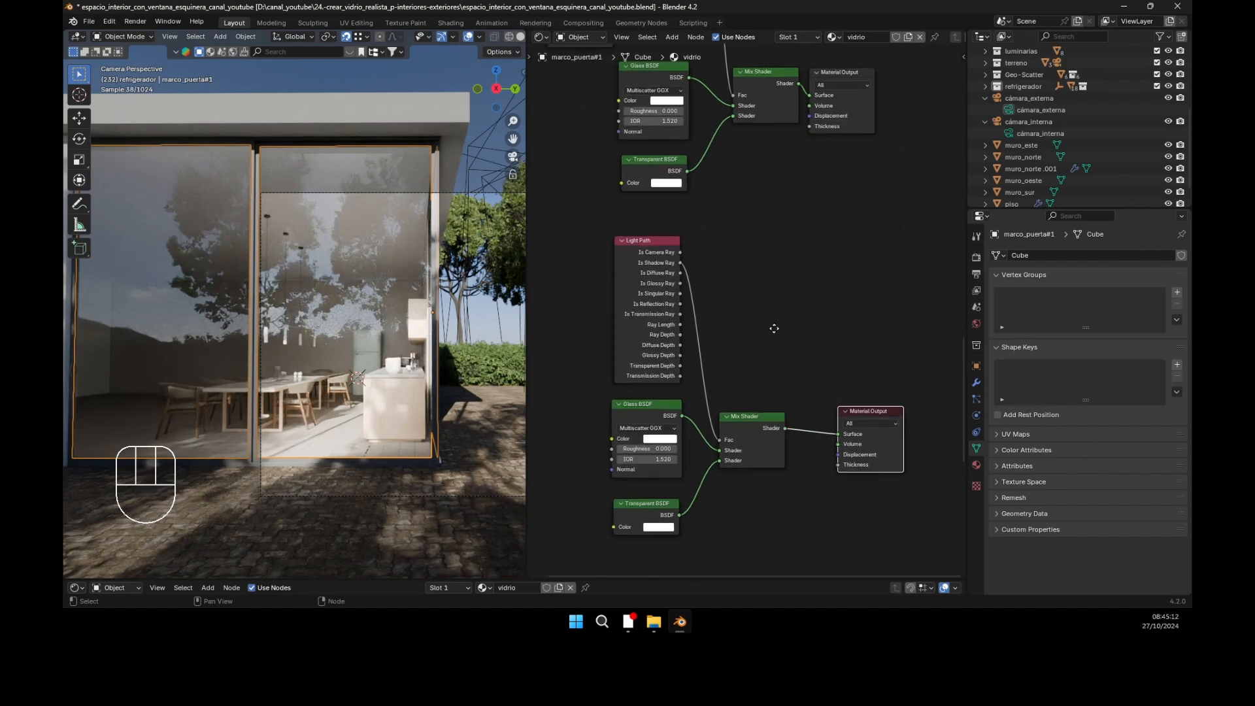
pyautogui.scroll(1, 773, 323)
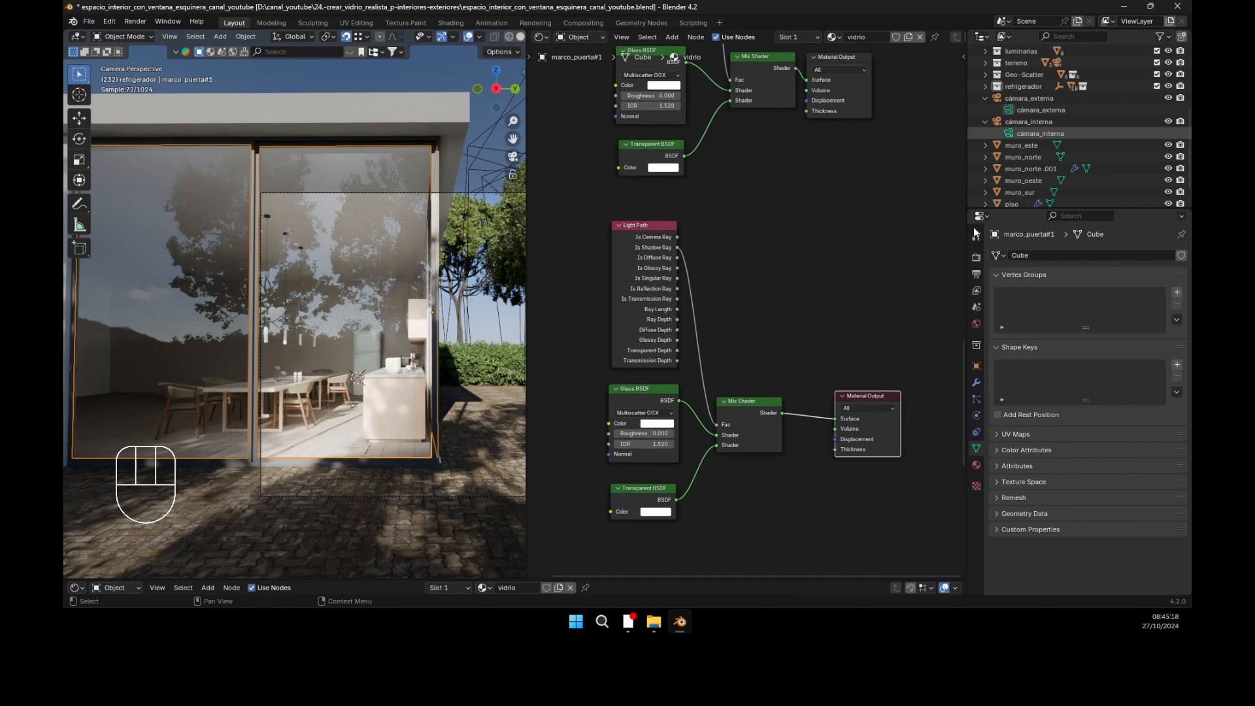
# Step: Make cámara_interna the active camera, frame the kitchen's corner windows through it and select the window object
pyautogui.click(1011, 133)
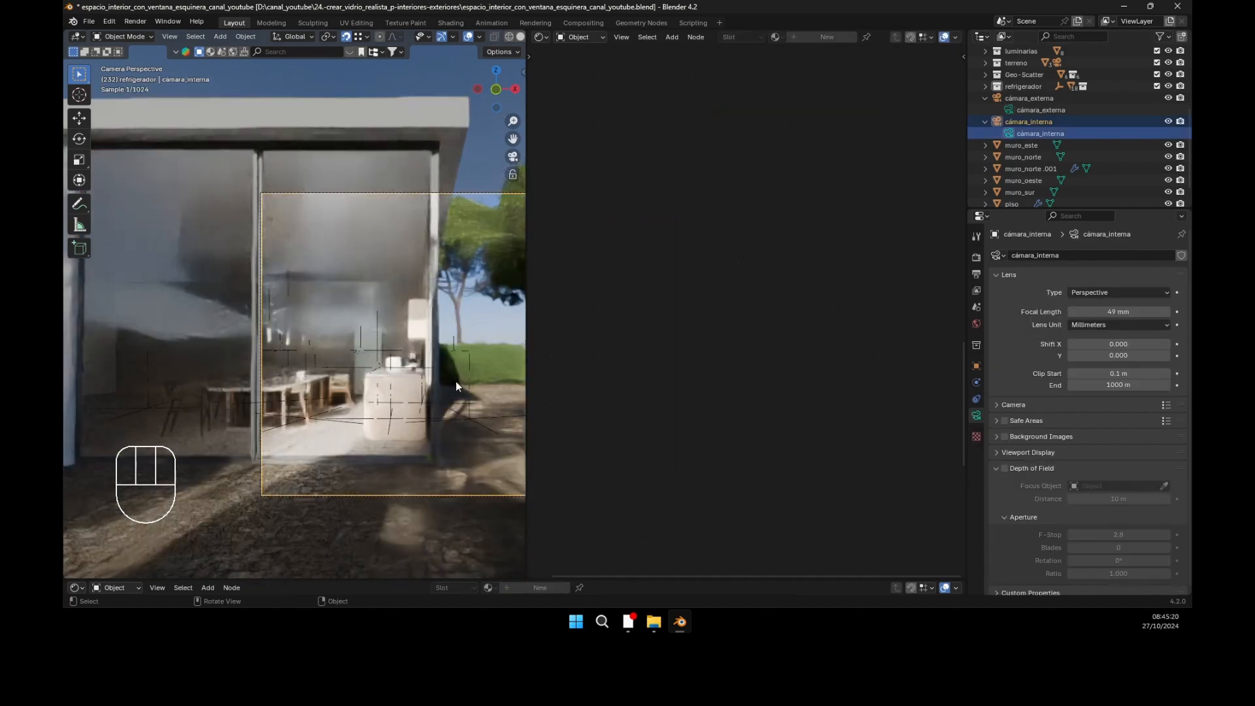
pyautogui.keyDown('shift'); pyautogui.moveTo(334, 329); pyautogui.dragTo(322, 331, button='middle'); pyautogui.keyUp('shift')
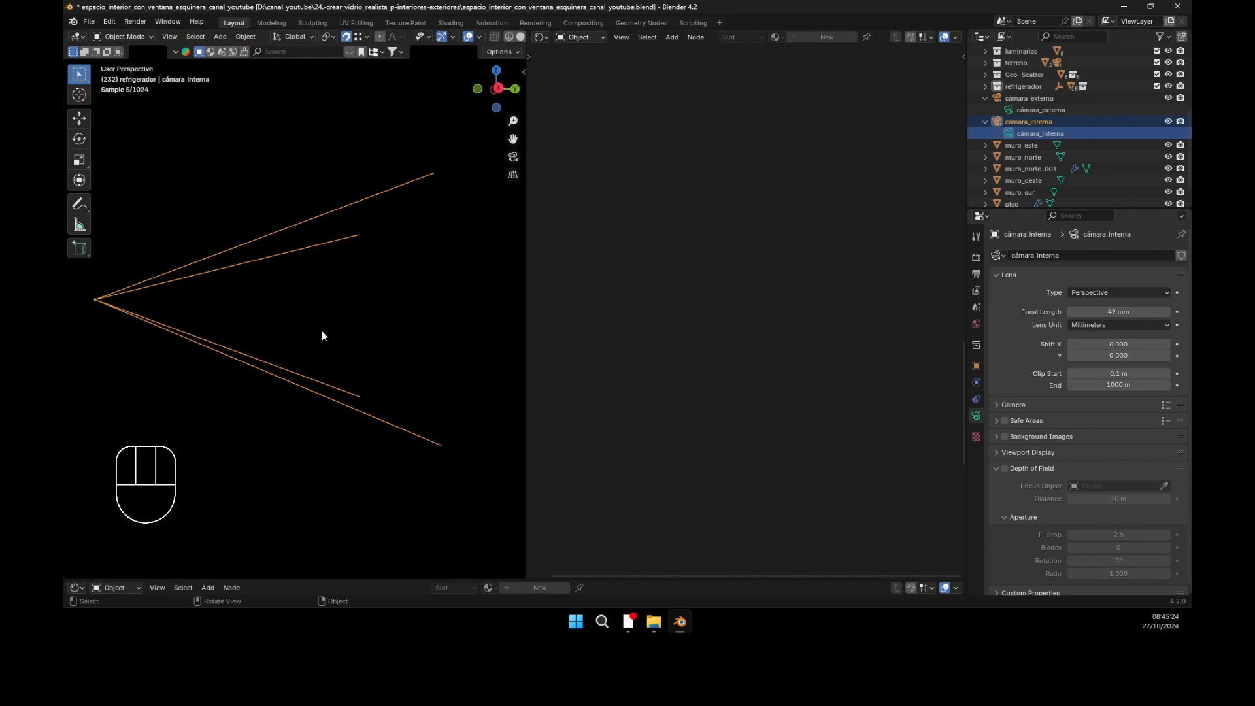
pyautogui.press('KP_0')
pyautogui.keyDown('shift'); pyautogui.moveTo(295, 307); pyautogui.dragTo(251, 315, button='middle'); pyautogui.keyUp('shift')
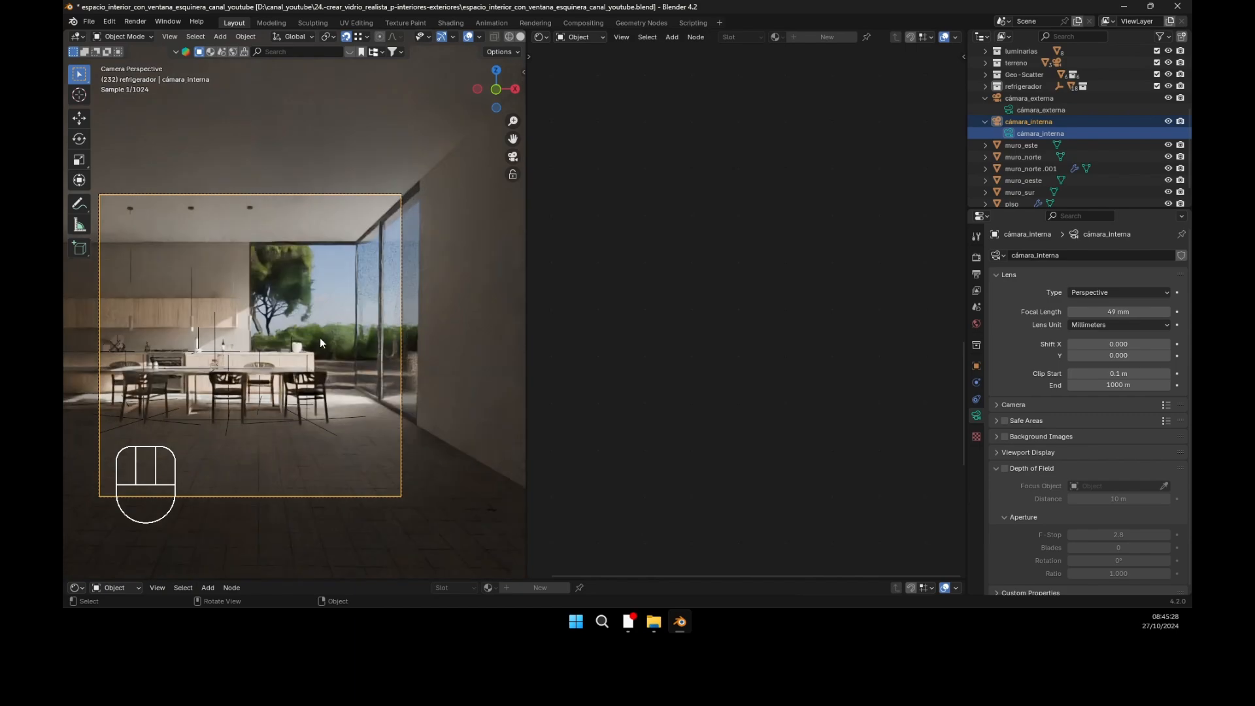
pyautogui.scroll(6, 318, 338)
pyautogui.scroll(-5, 327, 340)
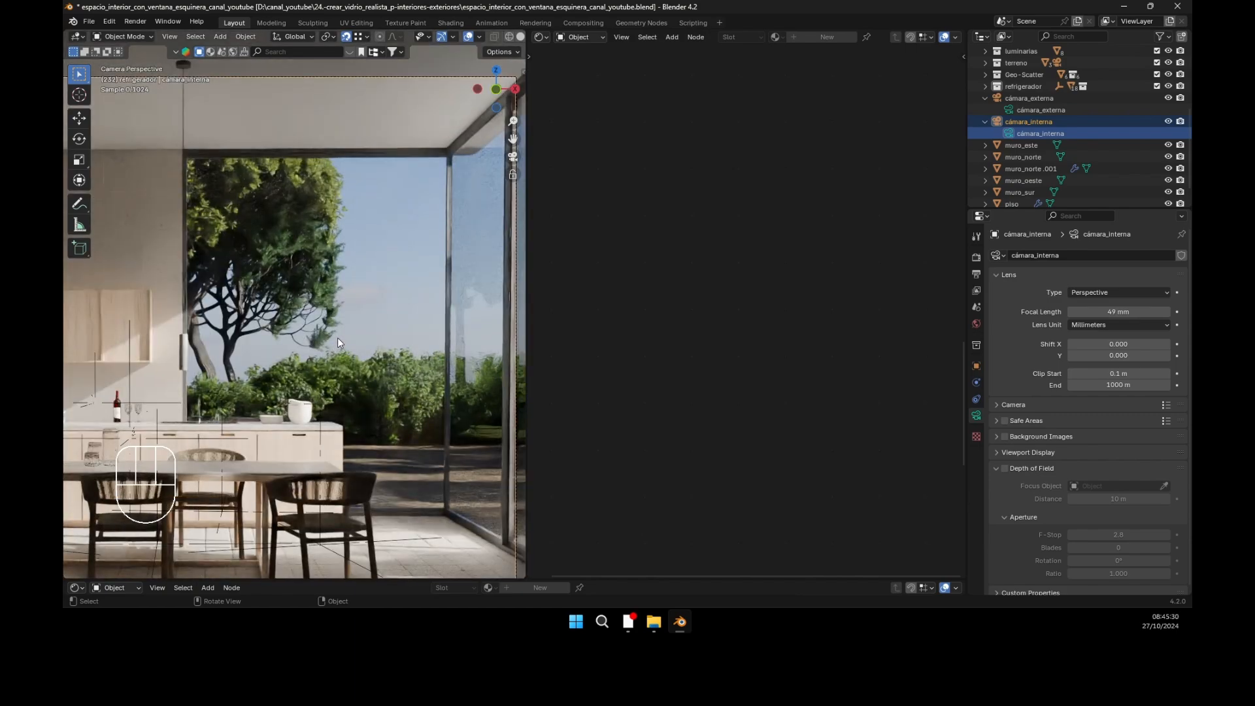
pyautogui.keyDown('shift'); pyautogui.moveTo(421, 323); pyautogui.dragTo(365, 315, button='middle'); pyautogui.keyUp('shift')
pyautogui.click(365, 289)
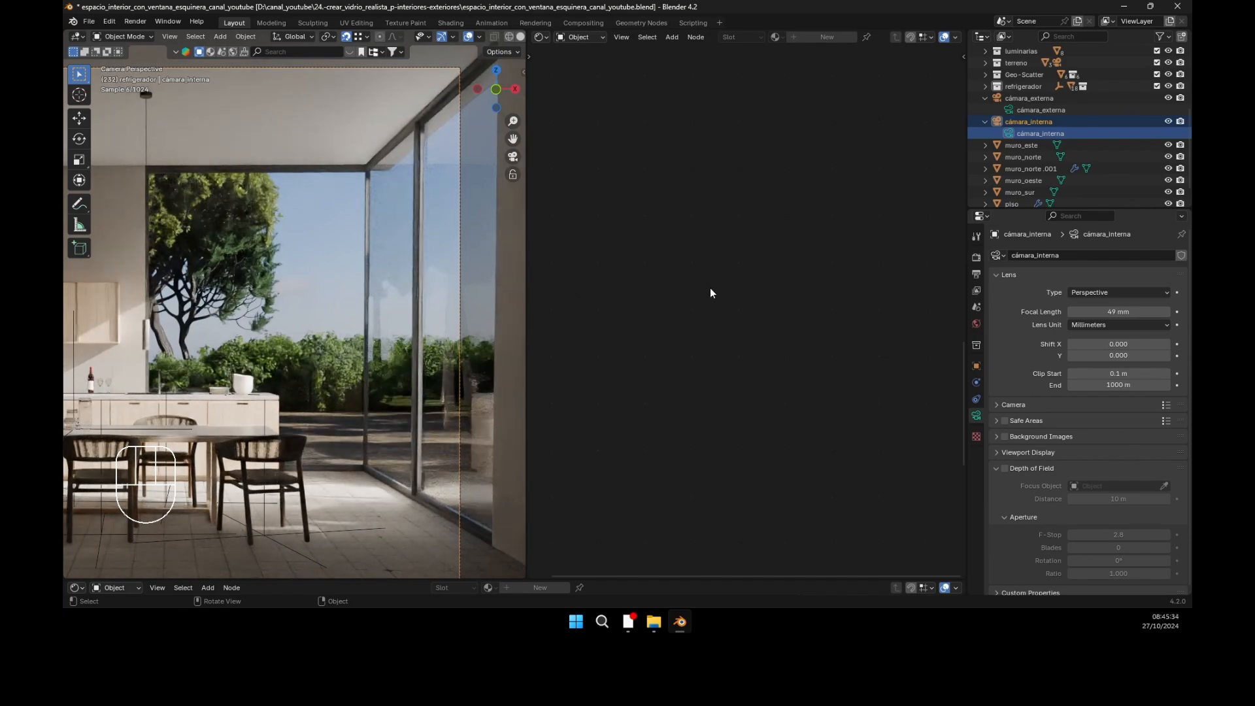
# Step: Set the Fresnel node's IOR to 10 in the Glossy and Transparent BSDF setup for the interior view
pyautogui.moveTo(839, 258); pyautogui.dragTo(840, 574, button='middle')
pyautogui.moveTo(802, 252); pyautogui.dragTo(821, 560, button='middle')
pyautogui.moveTo(811, 207); pyautogui.dragTo(821, 433, button='middle')
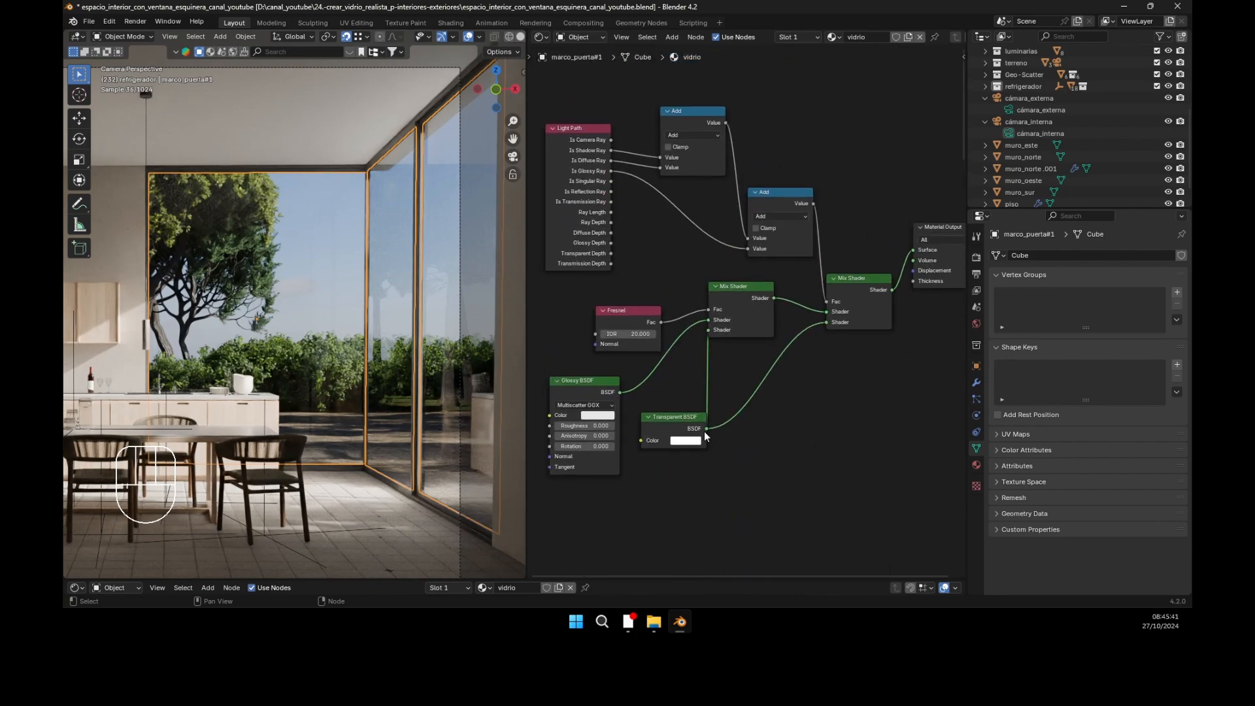
pyautogui.click(628, 333)
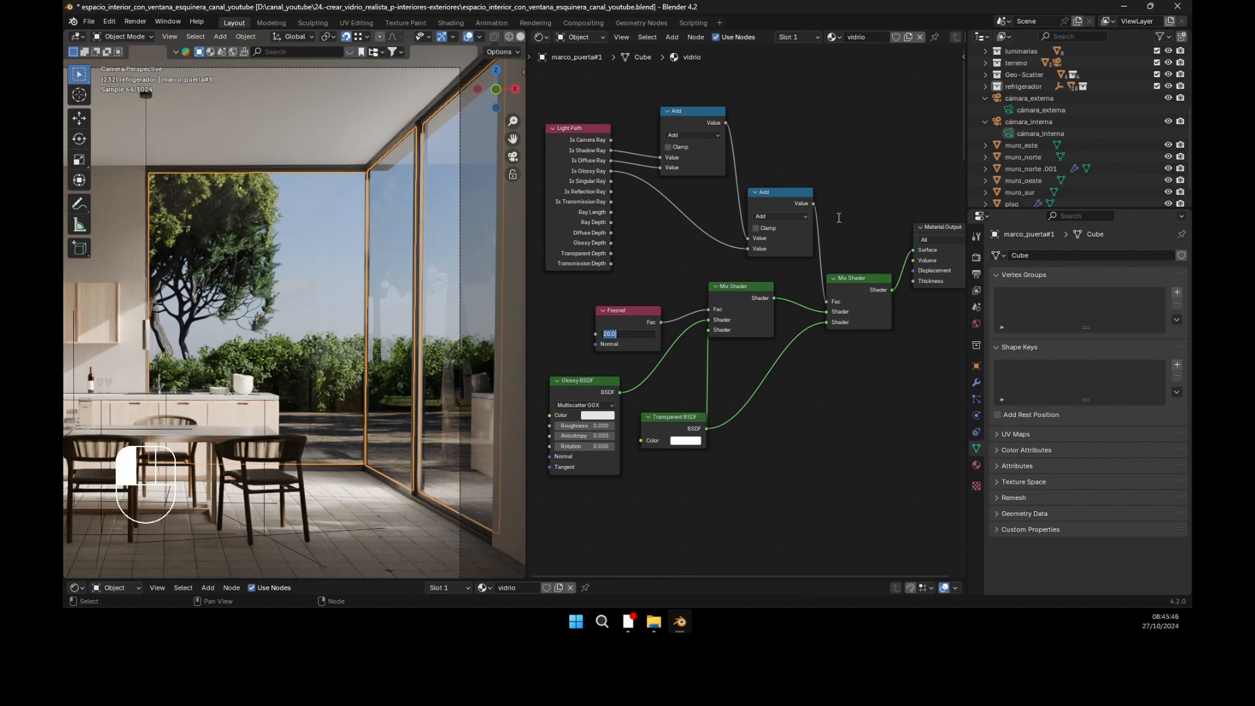
pyautogui.write('10')
pyautogui.press('Return')
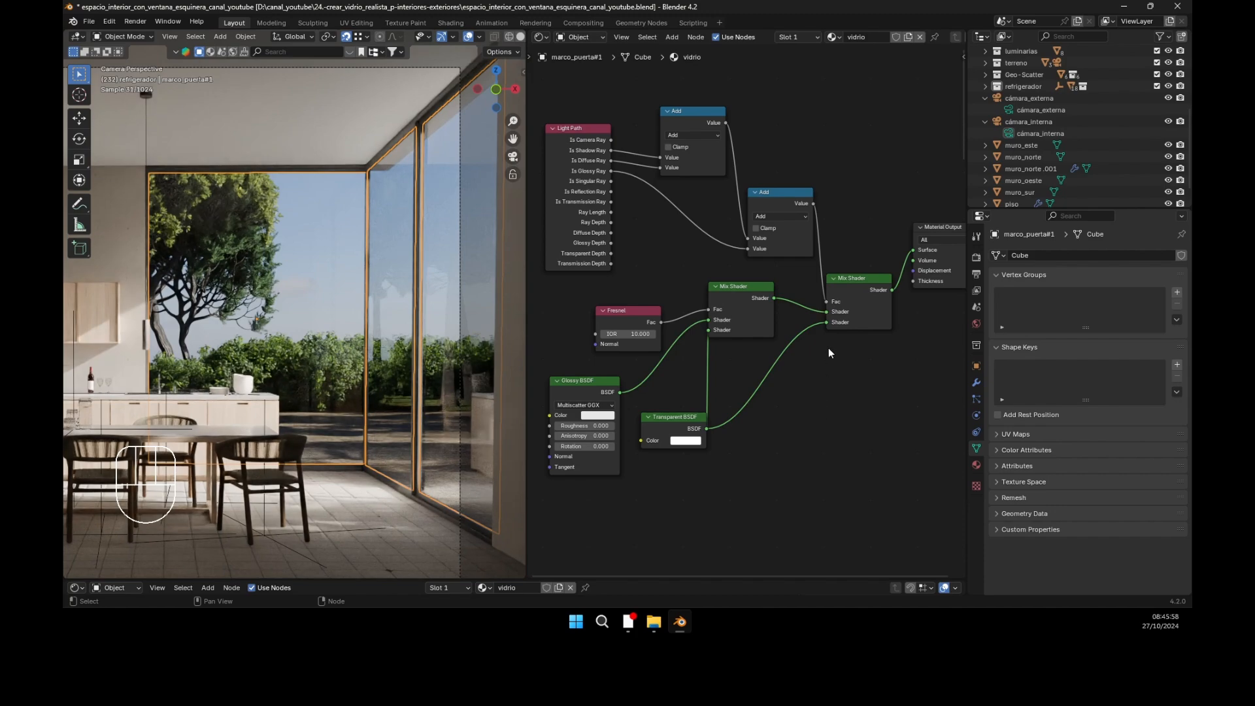
# Step: Add a new Material Output node in the empty area above the Light Path node setup
pyautogui.moveTo(833, 150); pyautogui.dragTo(787, 415, button='middle')
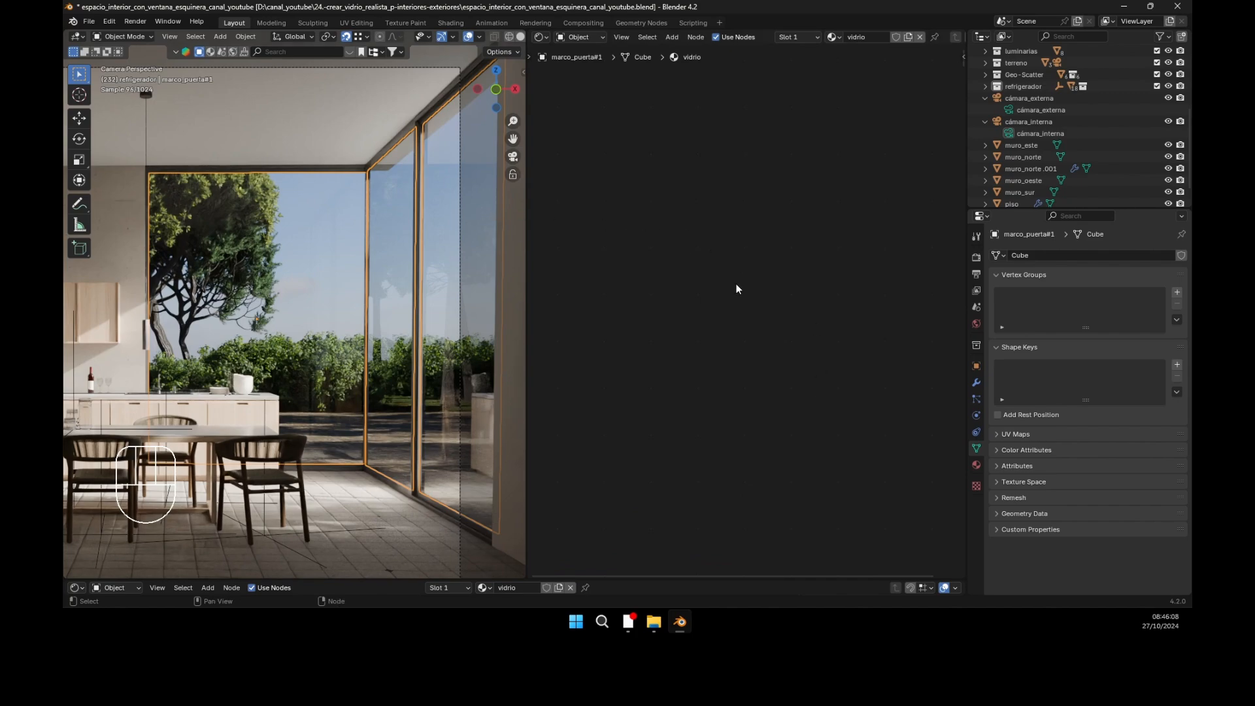
pyautogui.hotkey('shift', 'a')
pyautogui.moveTo(736, 284)
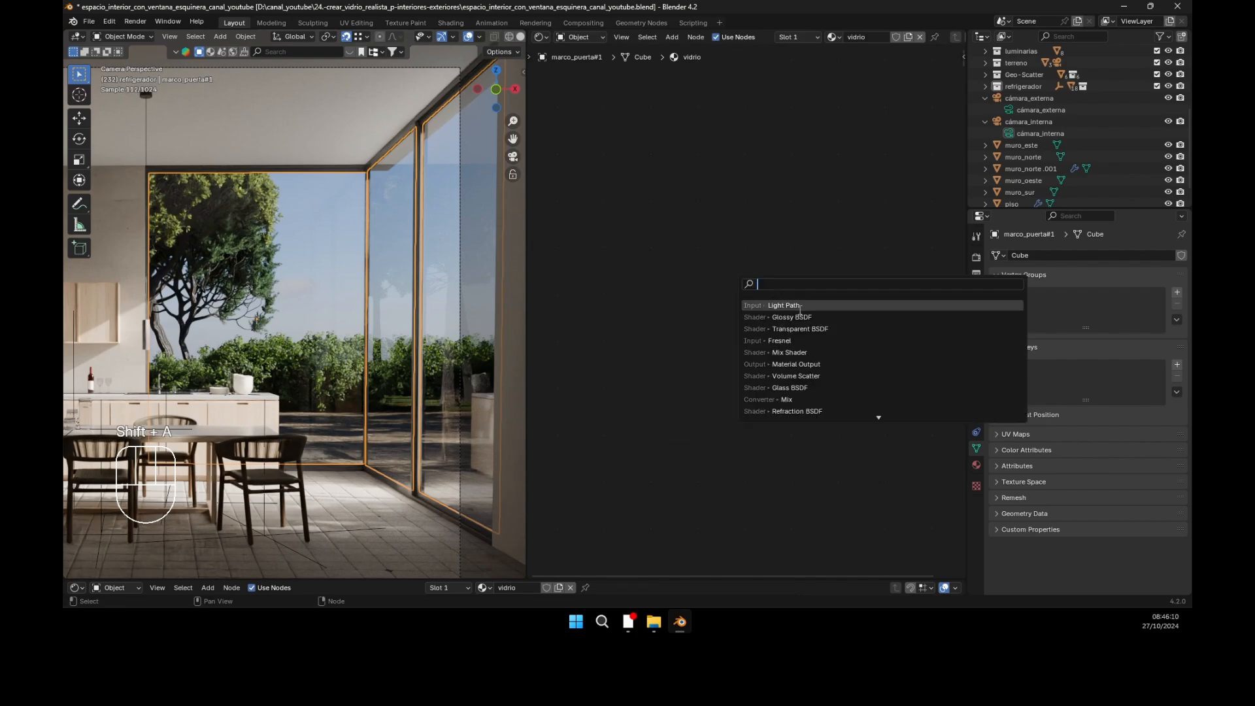
pyautogui.click(802, 364)
pyautogui.click(829, 234)
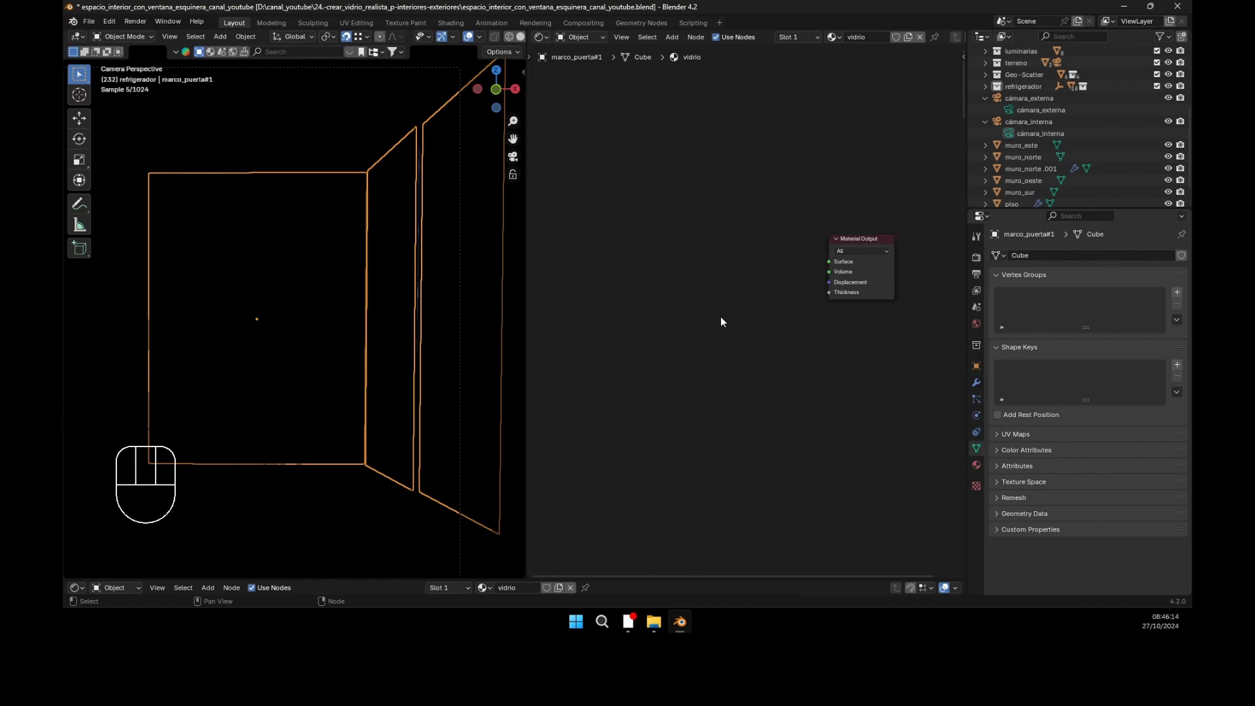
# Step: Add two Add Shader nodes and place them side by side before the new Material Output
pyautogui.hotkey('shift', 'a')
pyautogui.click(706, 381)
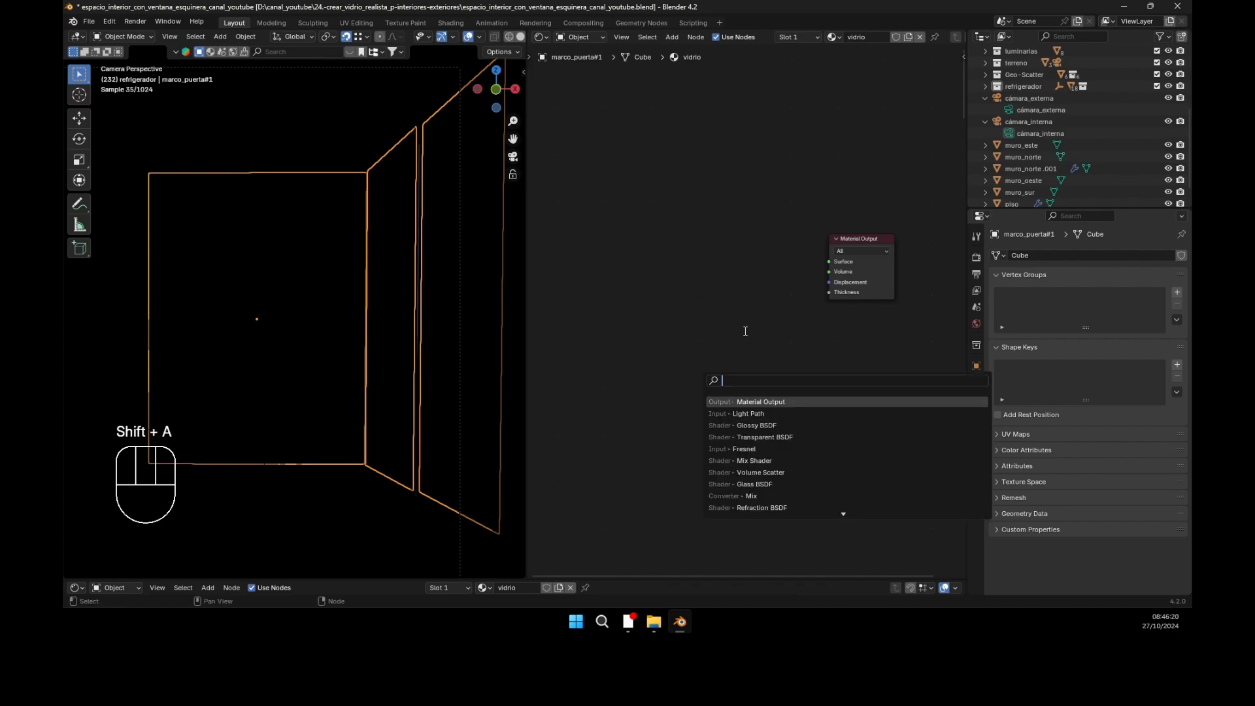
pyautogui.write('add')
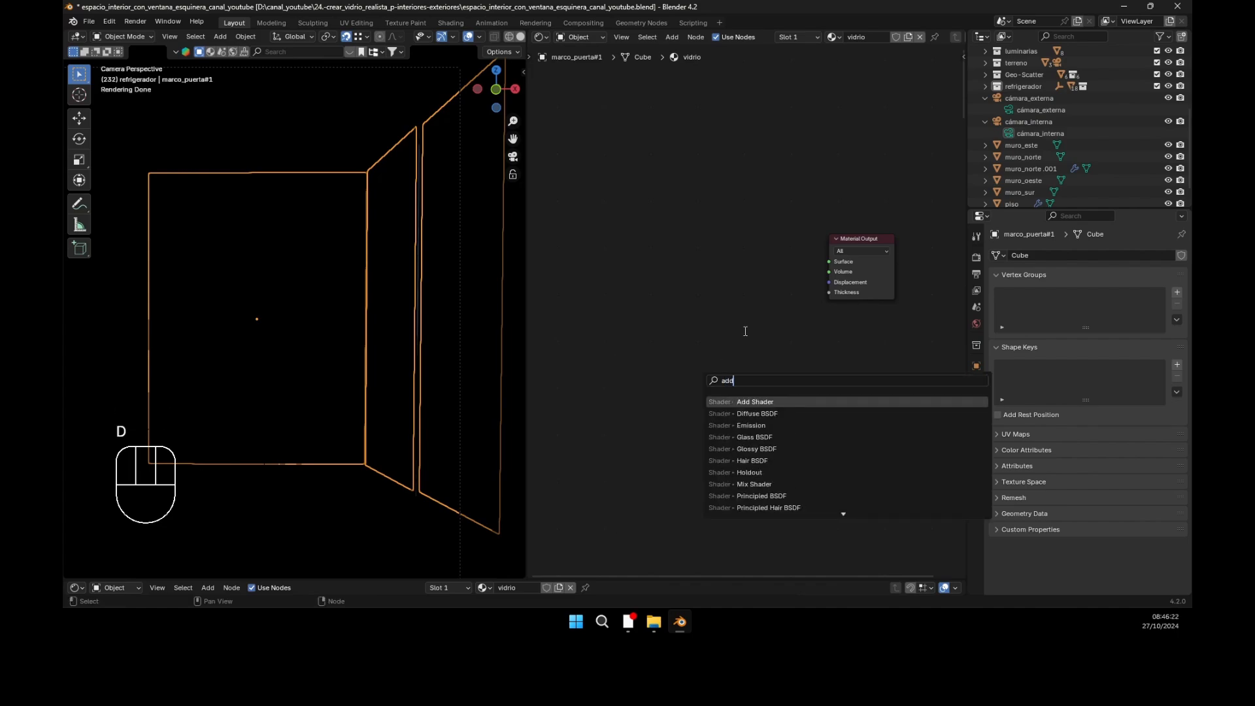
pyautogui.click(769, 401)
pyautogui.click(735, 268)
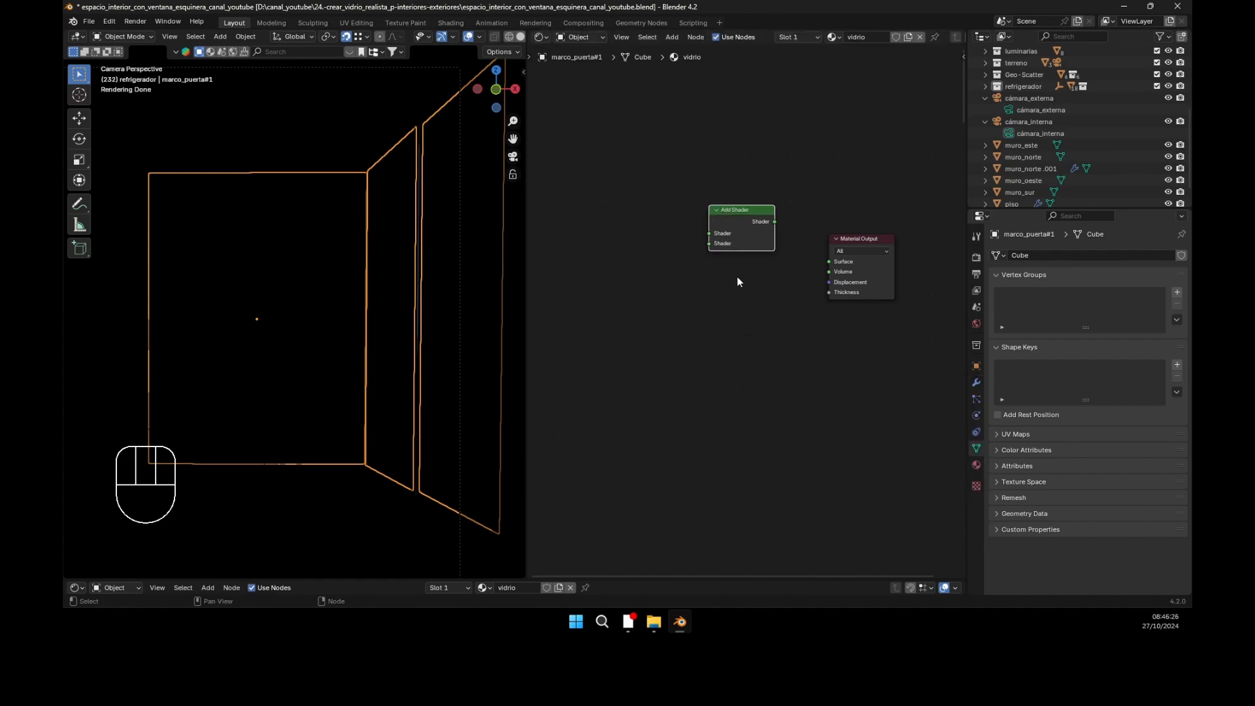
pyautogui.hotkey('shift', 'a')
pyautogui.click(747, 348)
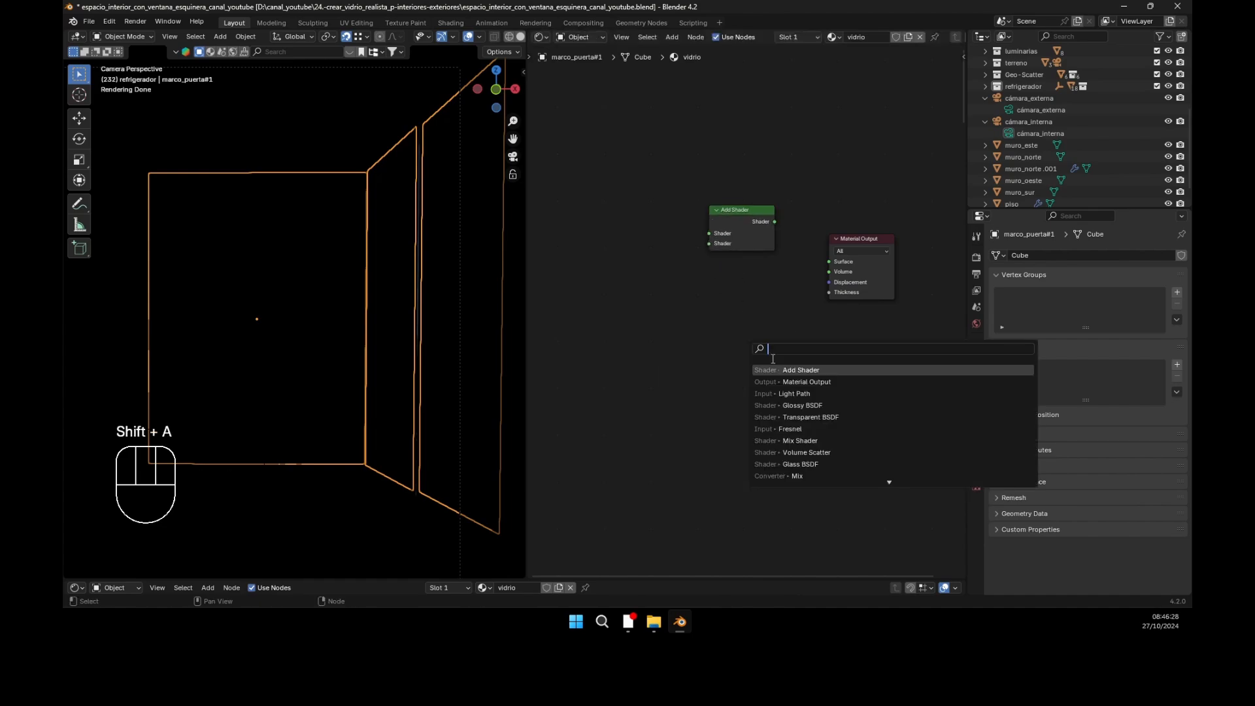
pyautogui.press('Return')
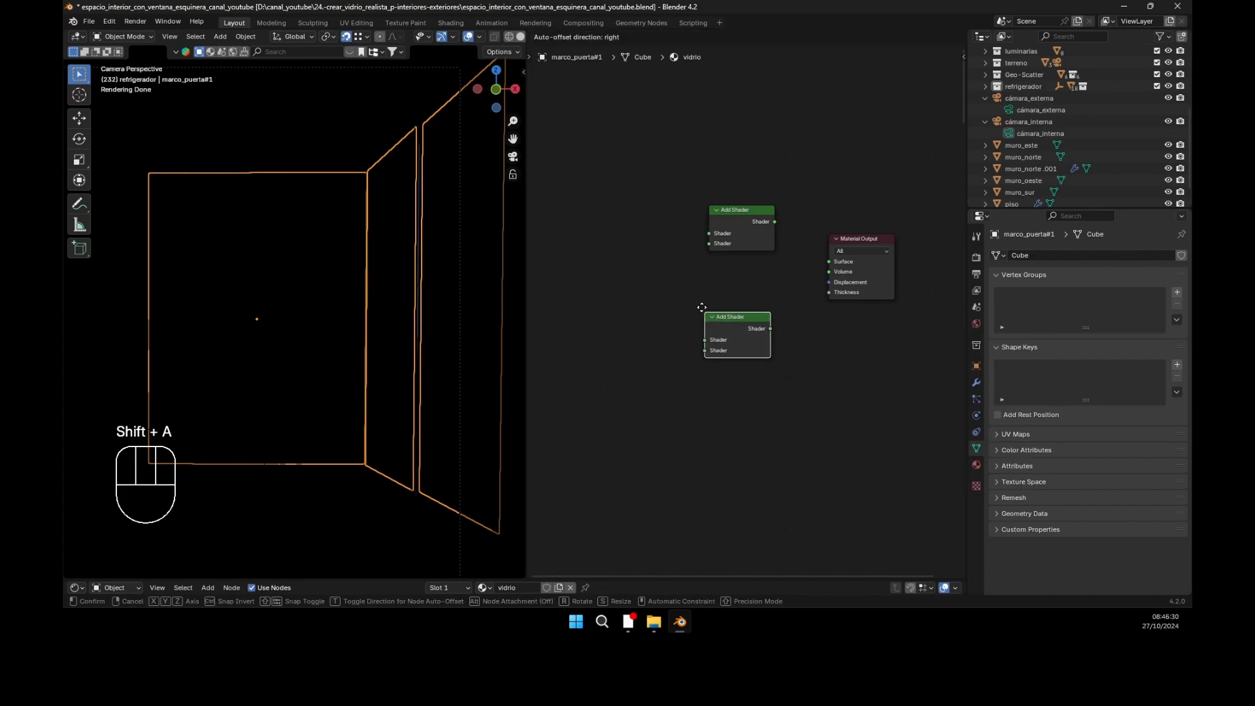
pyautogui.moveTo(742, 211); pyautogui.dragTo(680, 286)
pyautogui.click(738, 400)
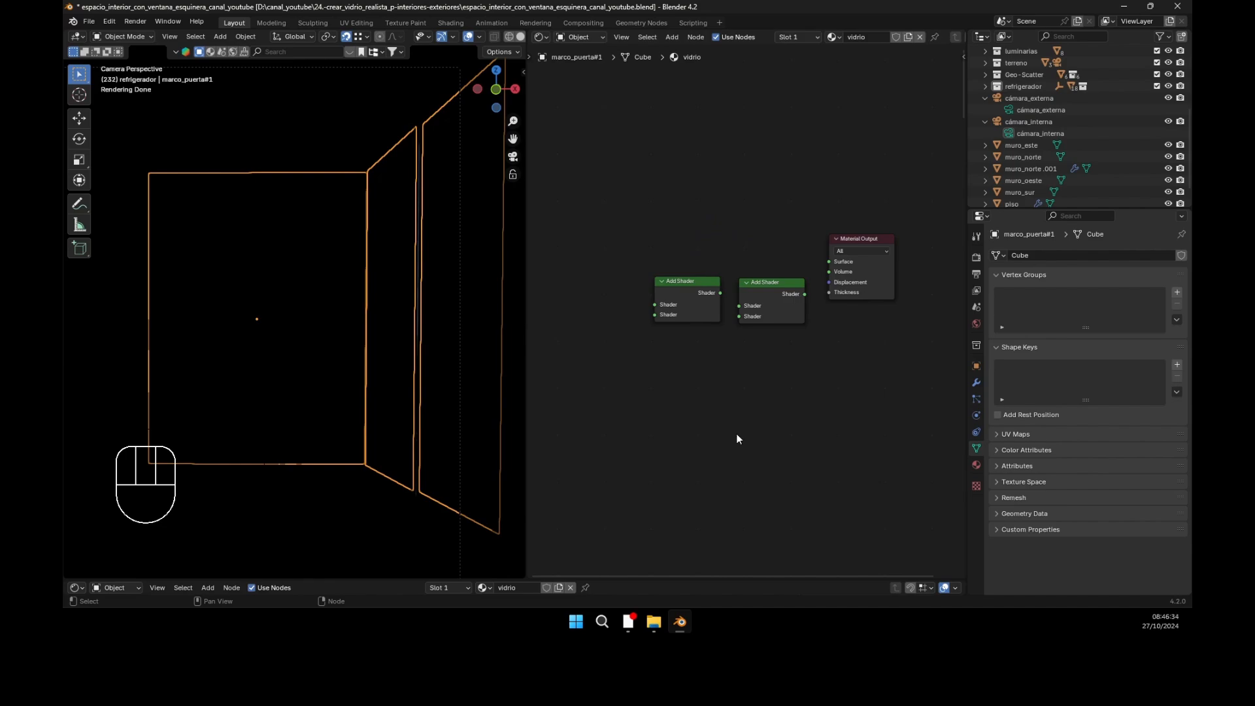
# Step: Add a Glass BSDF node and duplicate it twice, stacking the three nodes before the Add Shaders
pyautogui.hotkey('shift', 'a')
pyautogui.click(735, 429)
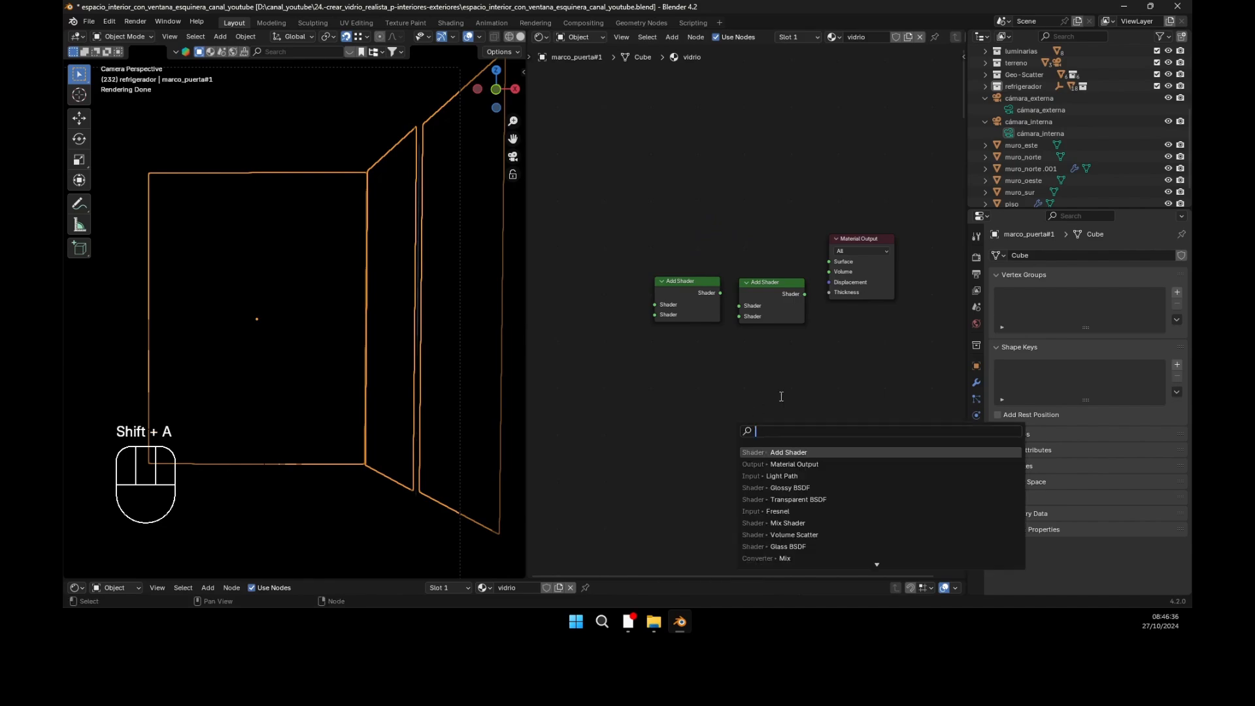
pyautogui.write('glass')
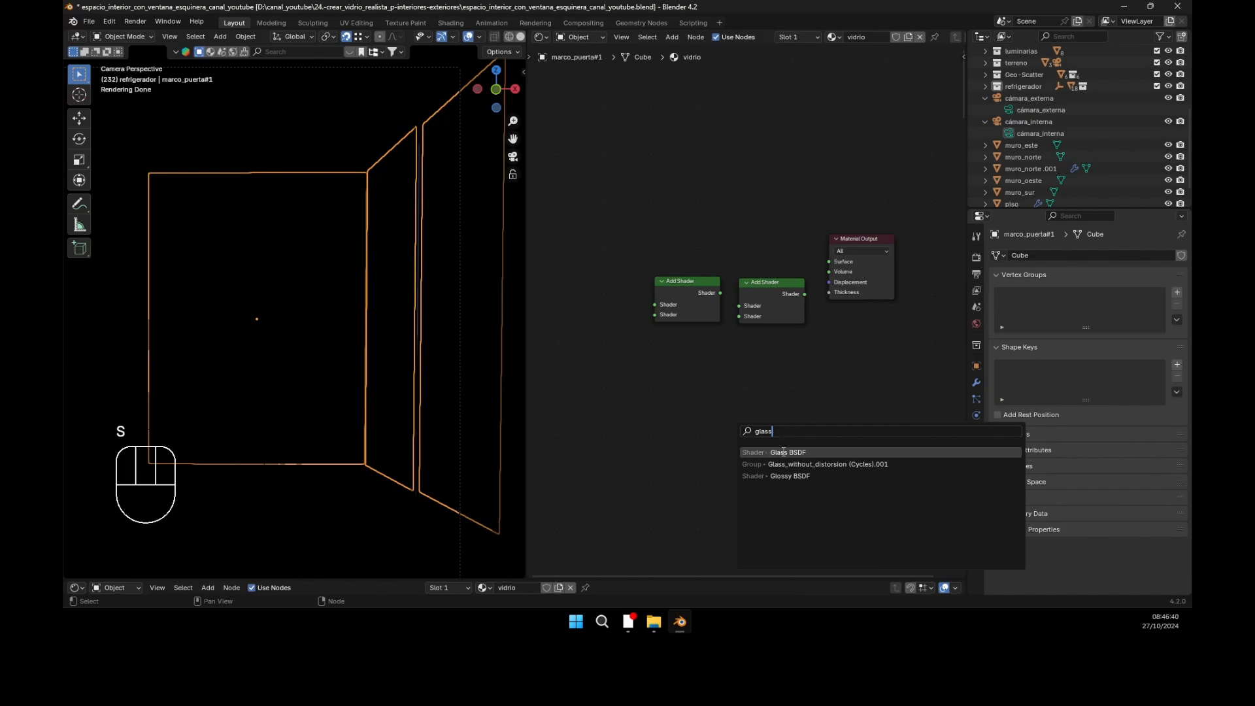
pyautogui.press('Return')
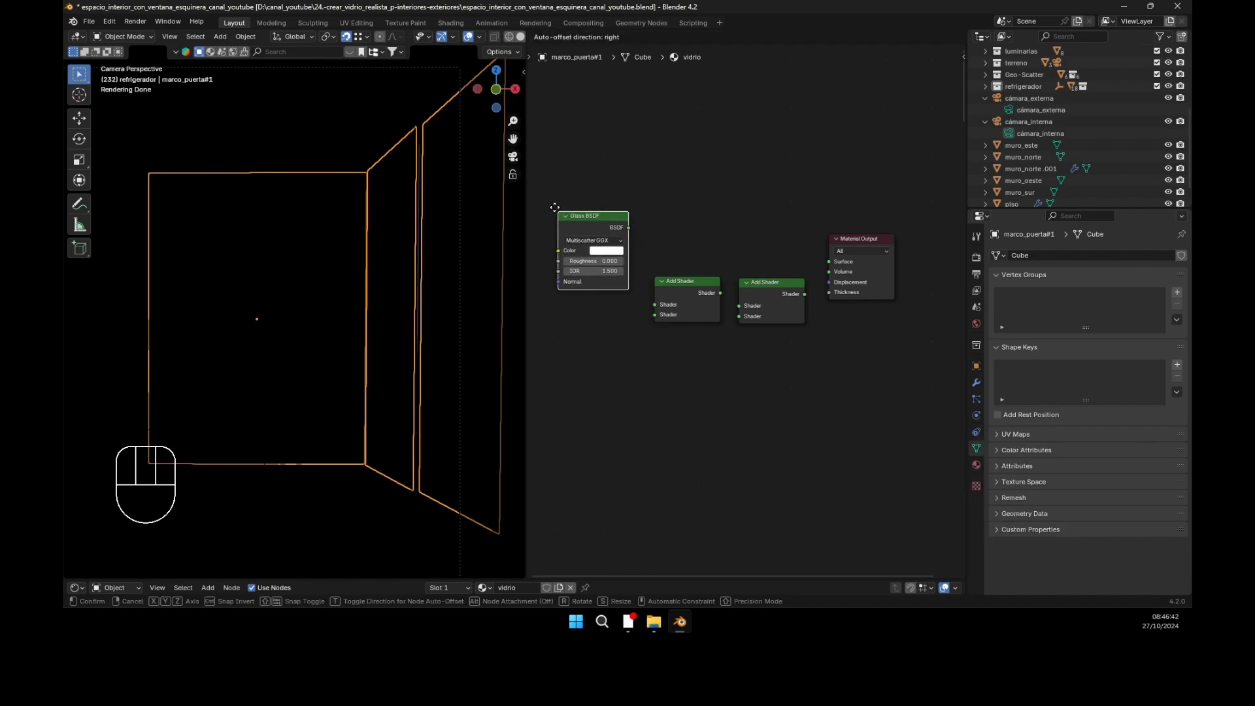
pyautogui.click(587, 217)
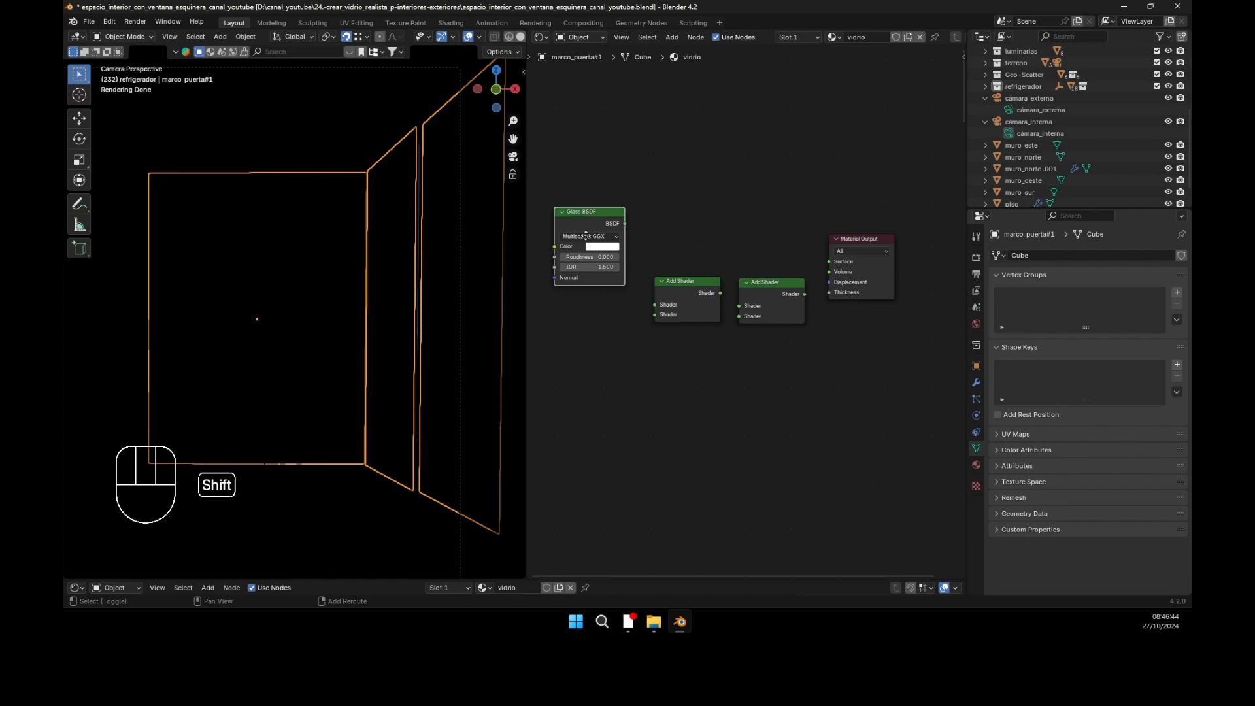
pyautogui.hotkey('shift', 'd')
pyautogui.hotkey('shift', 'd')
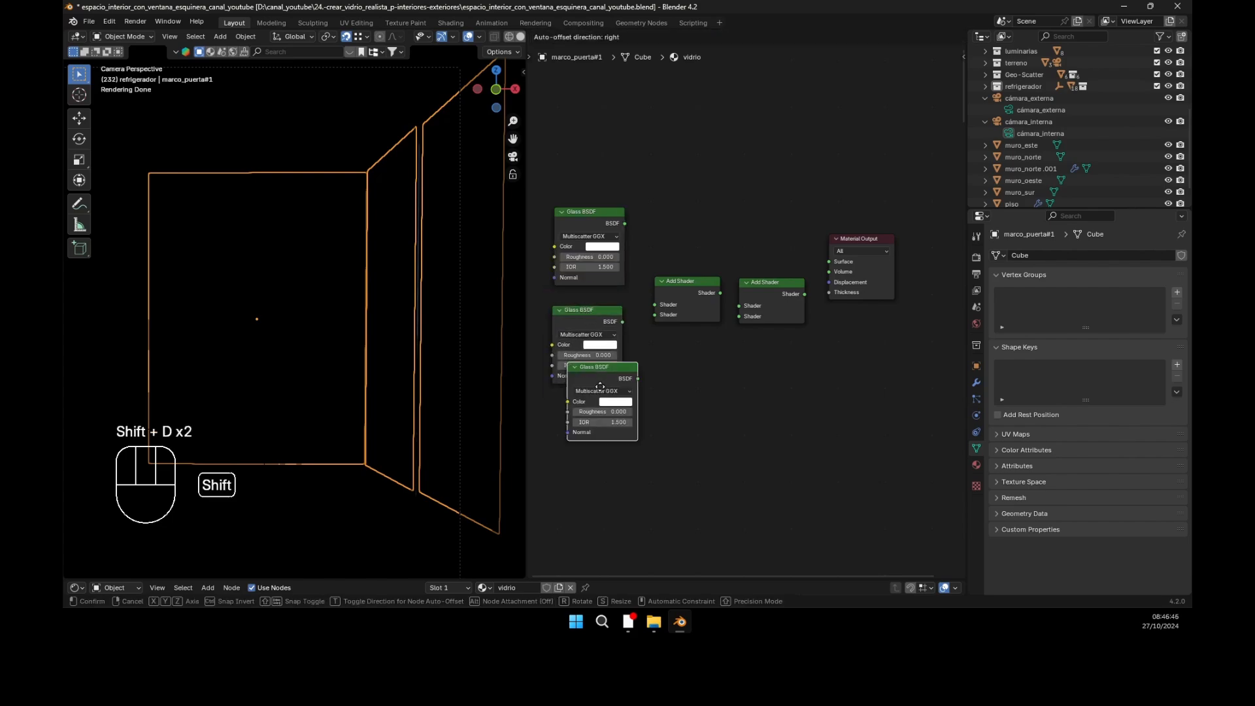
pyautogui.click(589, 417)
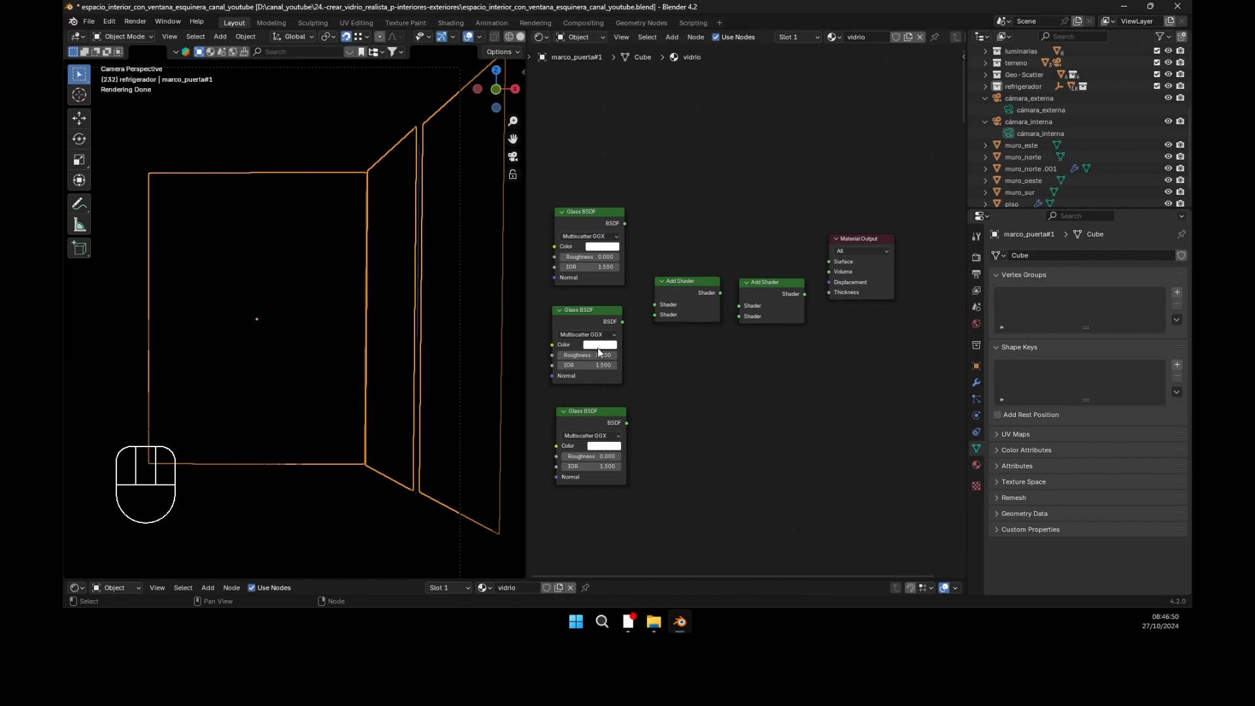
# Step: Make the upper Glass BSDF pure red by setting its Green and Blue values to 0
pyautogui.click(614, 248)
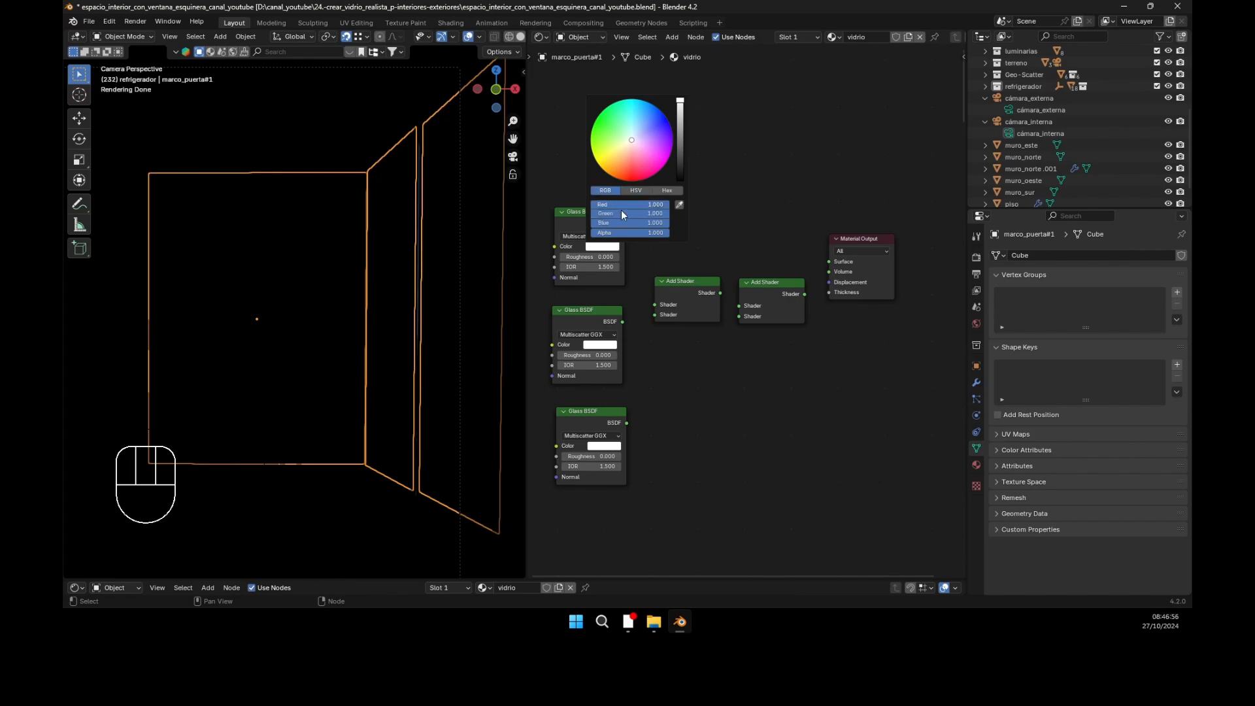
pyautogui.click(652, 213)
pyautogui.write('0')
pyautogui.press('Return')
pyautogui.click(654, 222)
pyautogui.write('0')
pyautogui.press('Return')
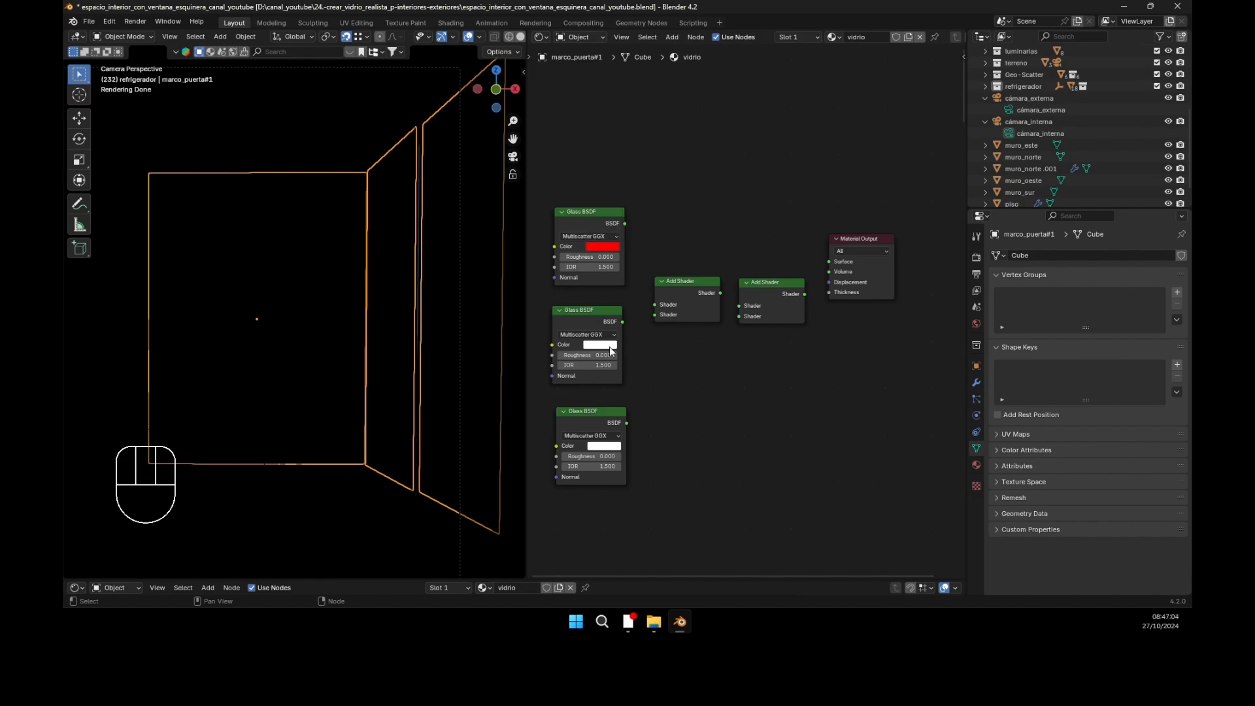
pyautogui.click(601, 345)
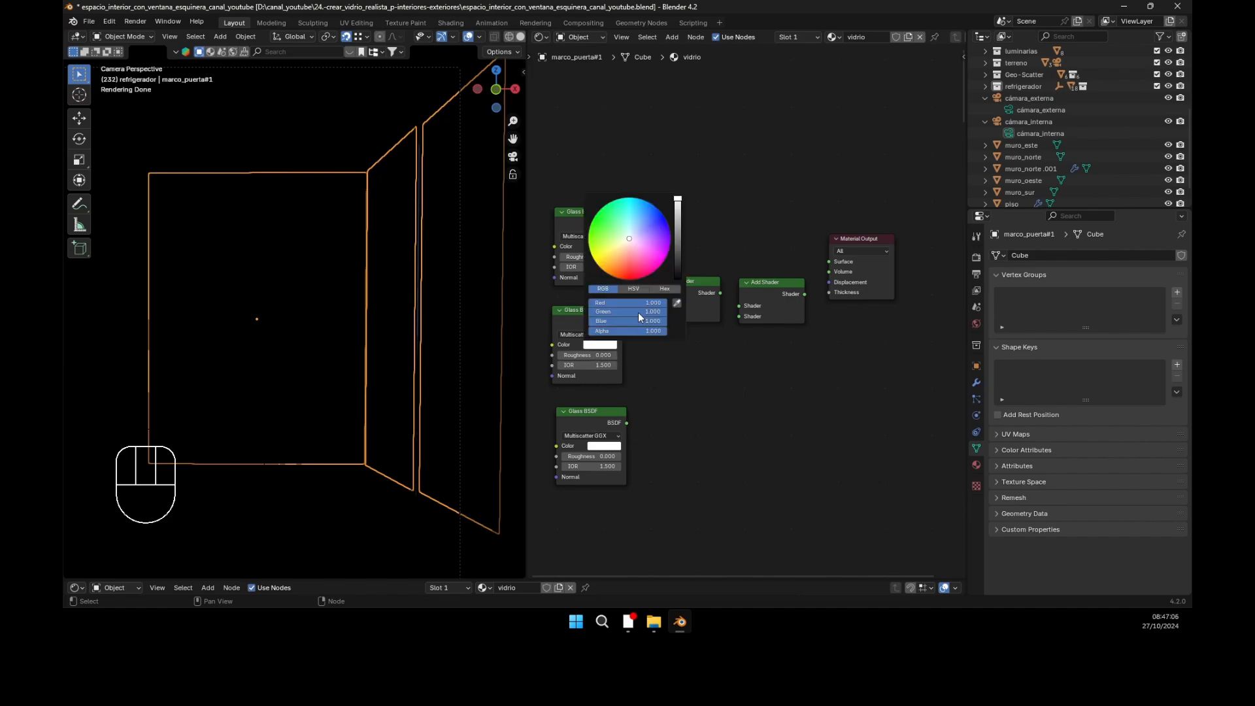
pyautogui.click(607, 345)
pyautogui.click(641, 304)
pyautogui.write('0')
pyautogui.press('Return')
pyautogui.click(651, 321)
pyautogui.write('0')
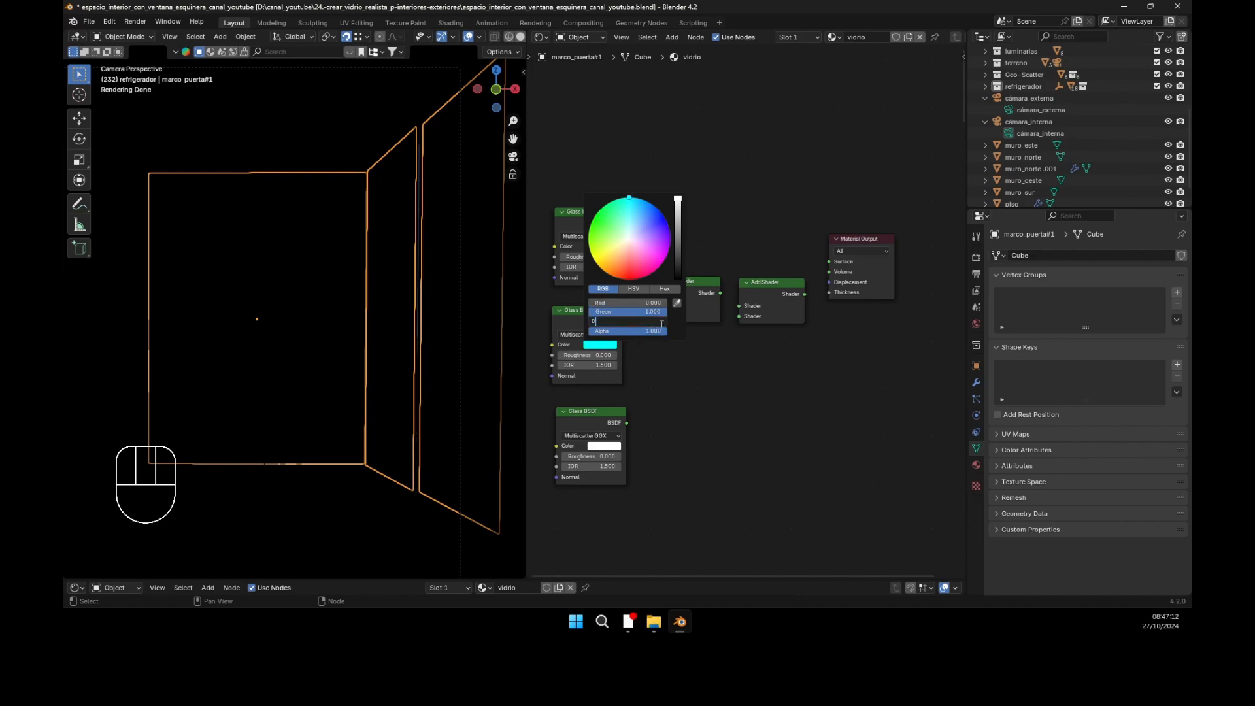
pyautogui.press('Return')
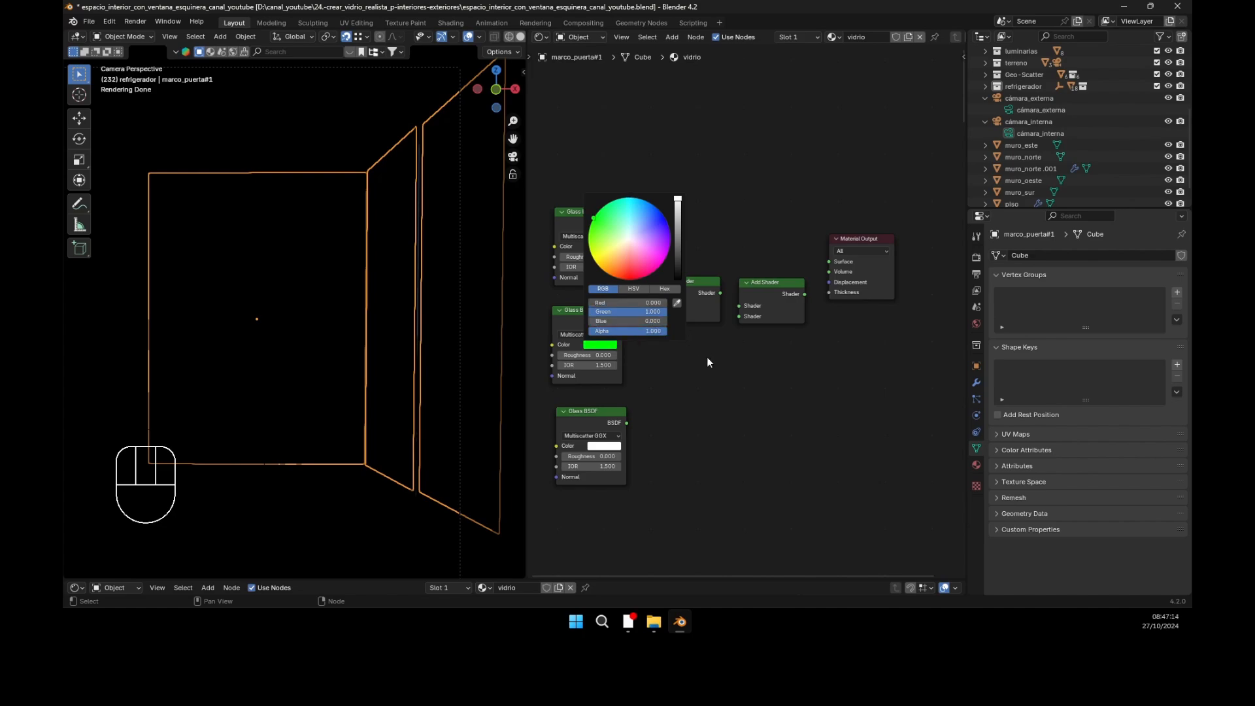
pyautogui.press('Escape')
# Step: Make the middle Glass BSDF pure green by setting its Blue and Red values to 0
pyautogui.click(611, 345)
pyautogui.click(645, 312)
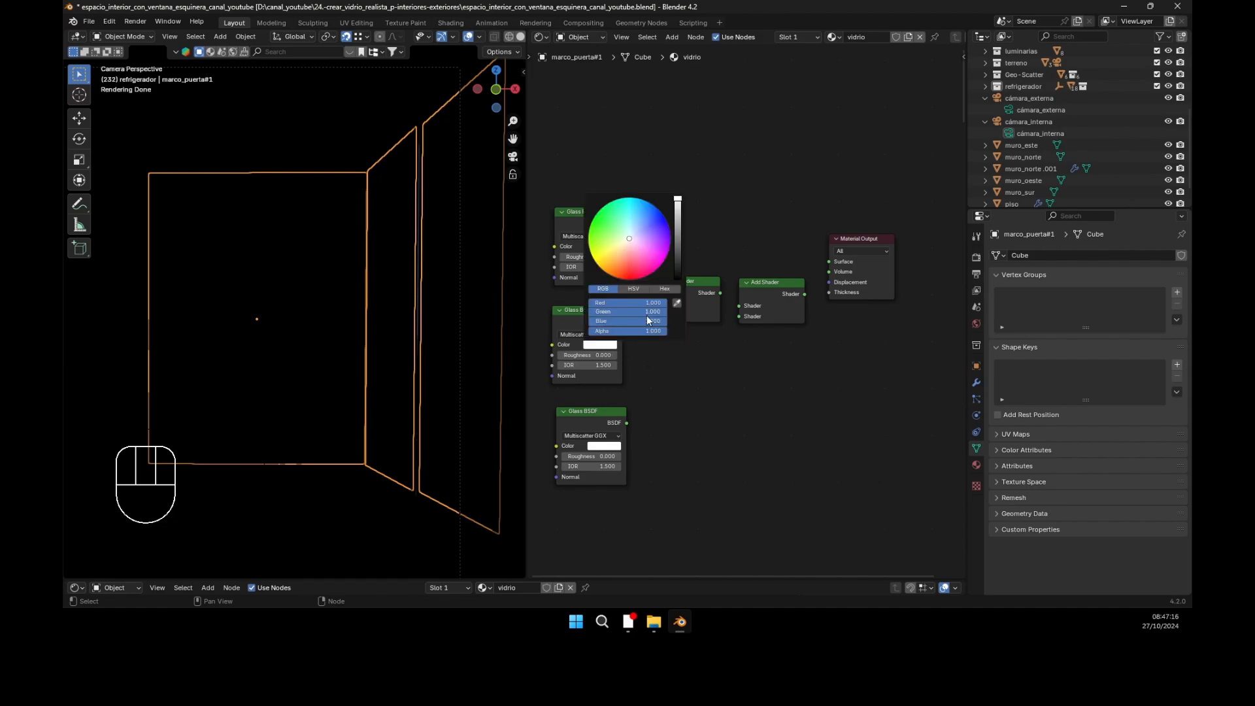
pyautogui.click(641, 319)
pyautogui.click(642, 319)
pyautogui.write('0')
pyautogui.press('Return')
pyautogui.click(648, 303)
pyautogui.write('0')
pyautogui.press('Return')
# Step: Make the lower Glass BSDF pure blue by setting its Red and Green values to 0
pyautogui.click(609, 446)
pyautogui.click(611, 446)
pyautogui.click(651, 403)
pyautogui.write('0')
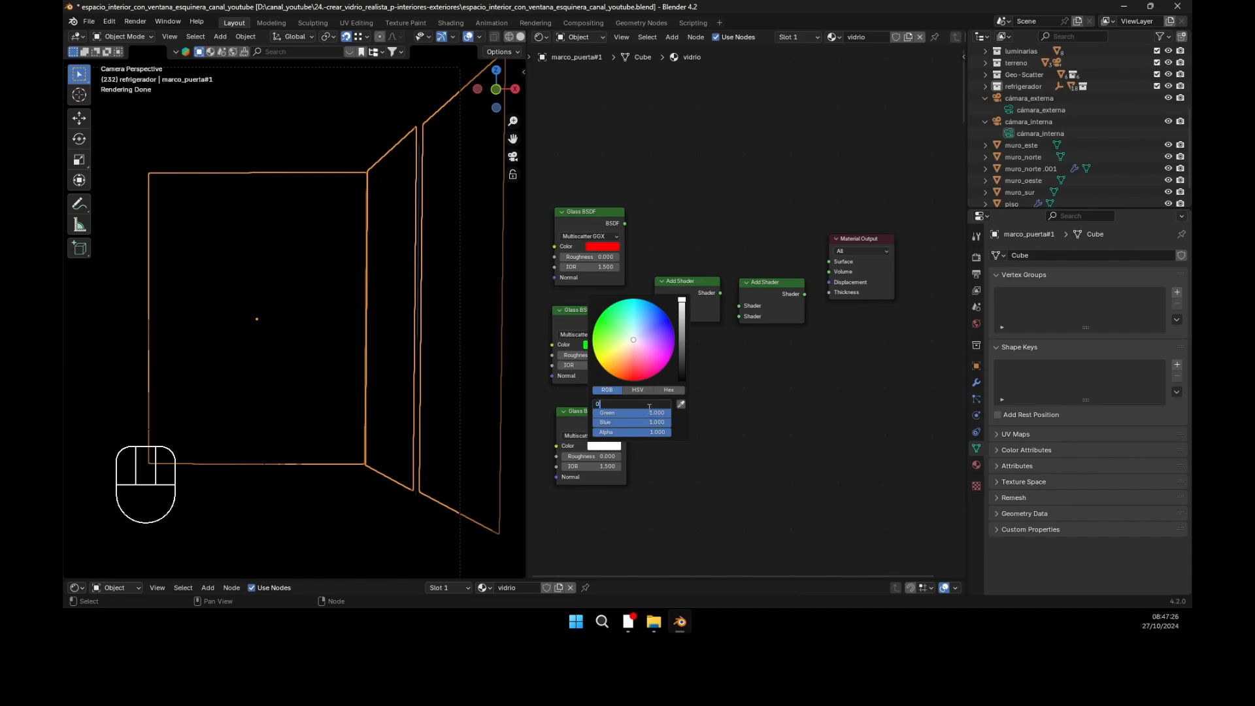
pyautogui.press('Return')
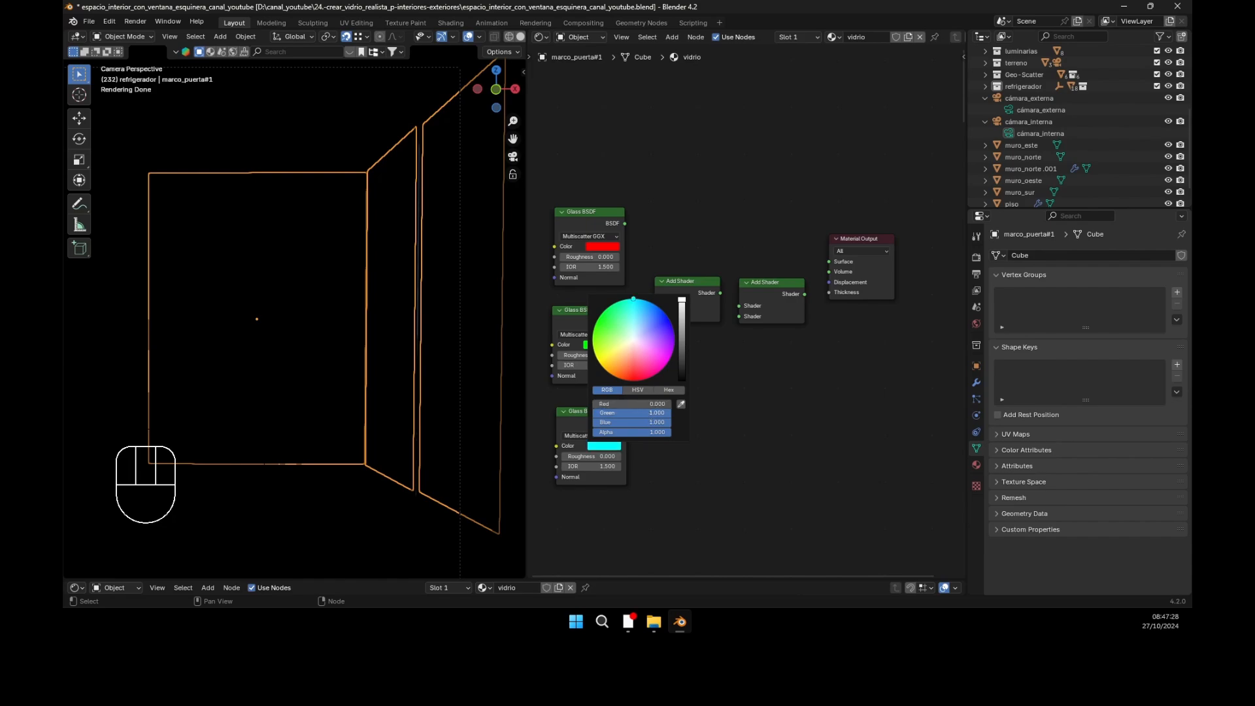
pyautogui.click(652, 412)
pyautogui.write('0')
pyautogui.press('Return')
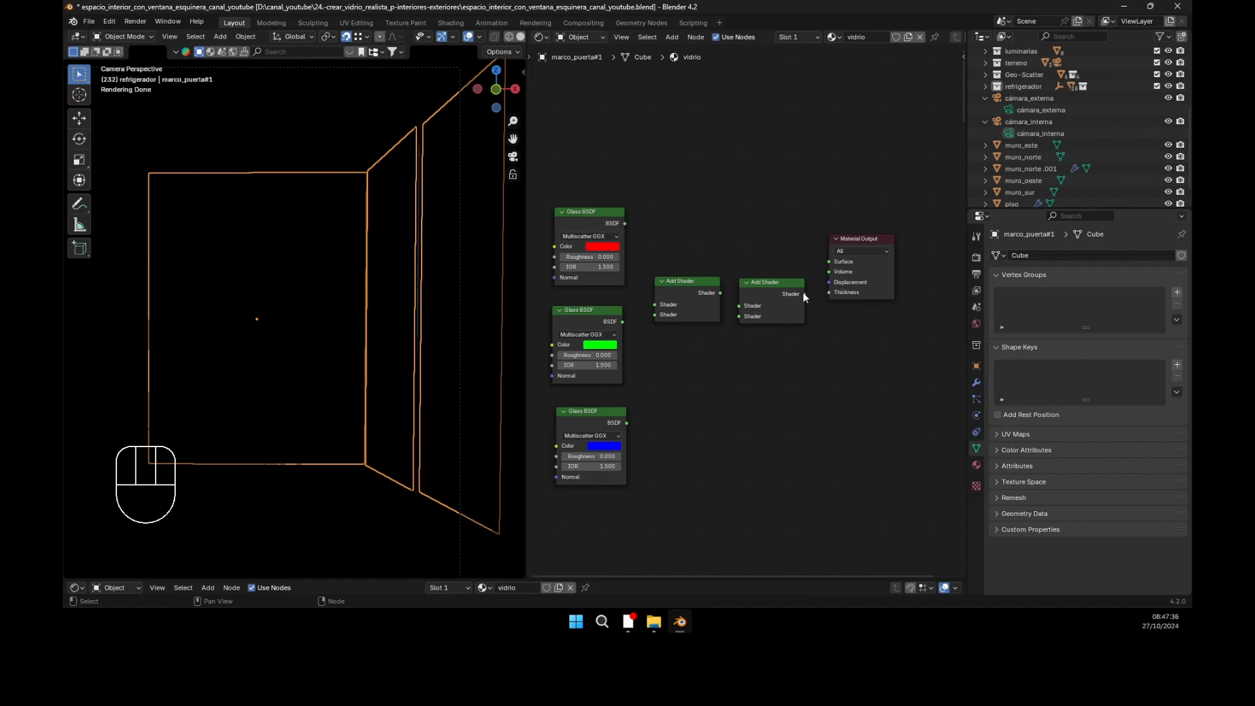
# Step: Chain both Add Shaders into the Material Output's Surface, feeding red and green Glass BSDFs into the first and blue into the second
pyautogui.moveTo(804, 293); pyautogui.dragTo(840, 308)
pyautogui.moveTo(720, 293); pyautogui.dragTo(739, 306)
pyautogui.moveTo(625, 224); pyautogui.dragTo(656, 315)
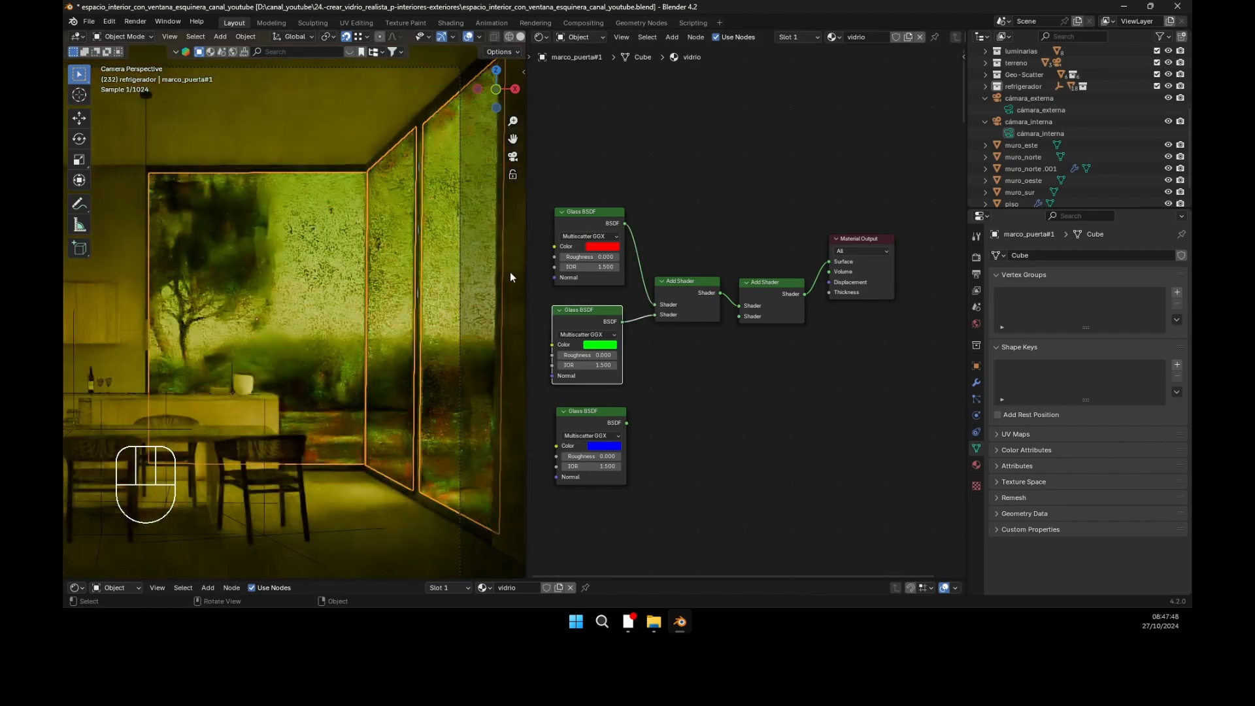
pyautogui.moveTo(625, 422); pyautogui.dragTo(739, 317)
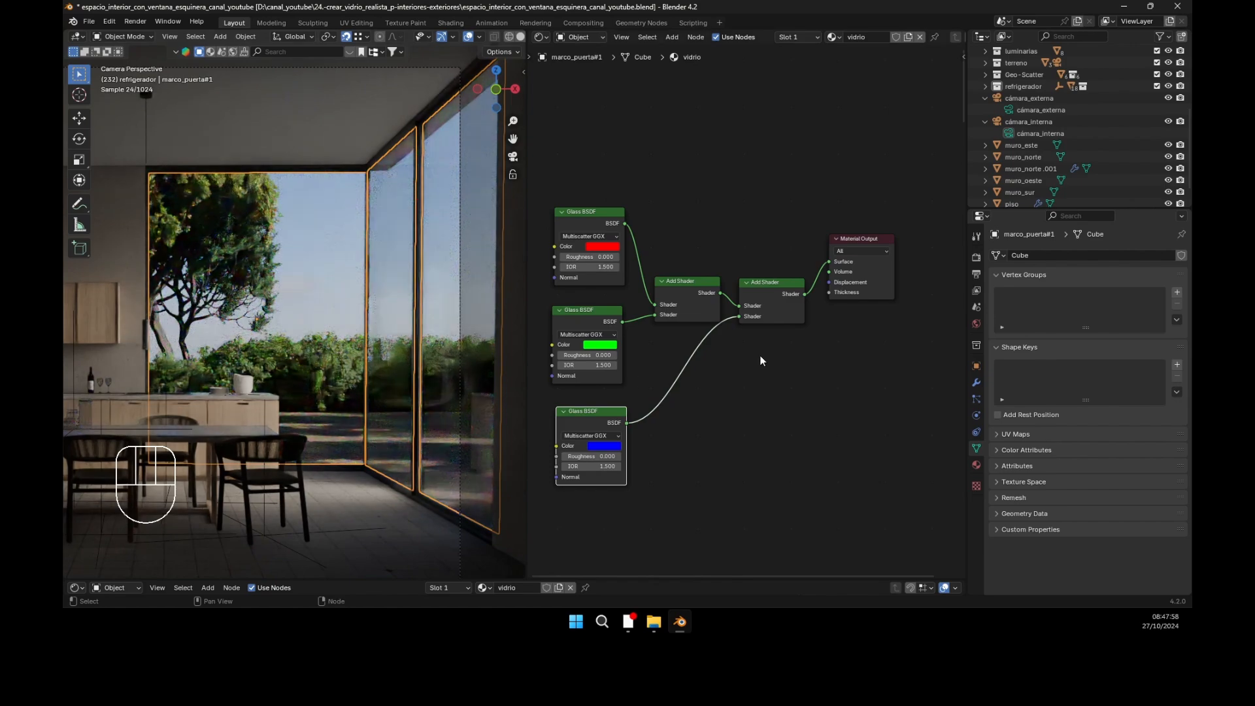
# Step: Set the IOR of the red, green and blue Glass BSDF nodes to 1.52
pyautogui.scroll(2, 759, 357)
pyautogui.moveTo(783, 373); pyautogui.dragTo(795, 379, button='middle')
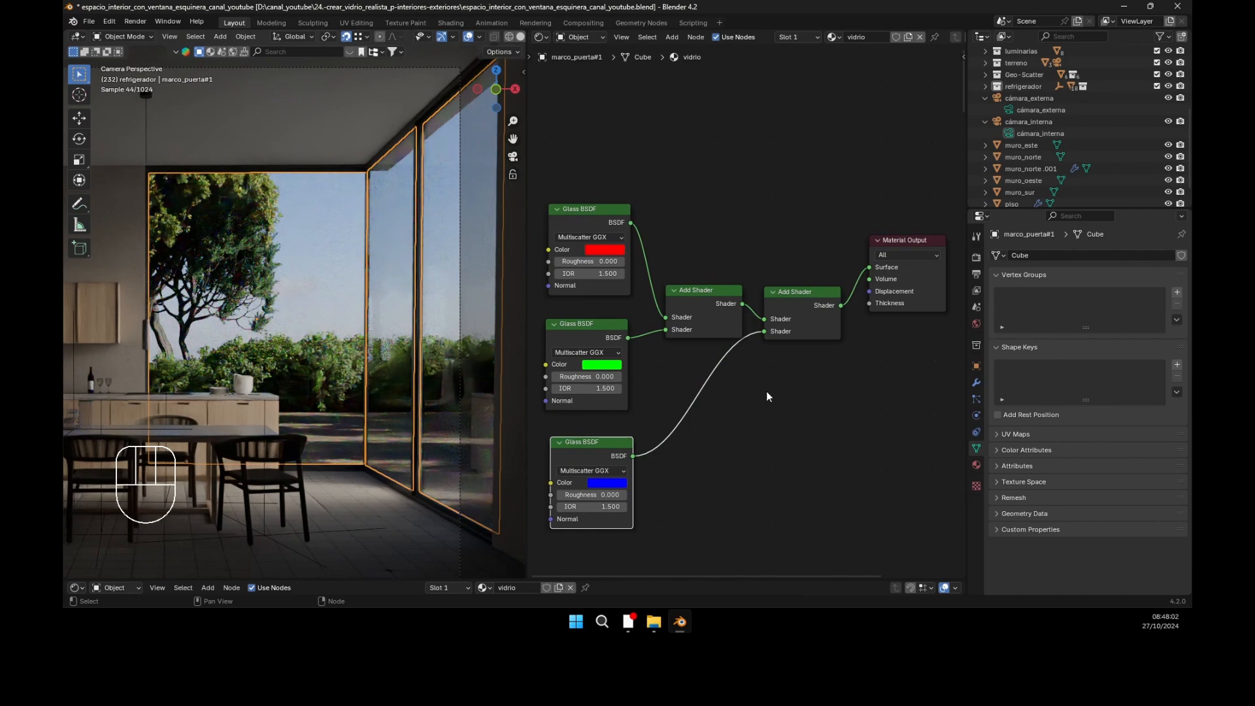
pyautogui.click(605, 274)
pyautogui.write('1.52')
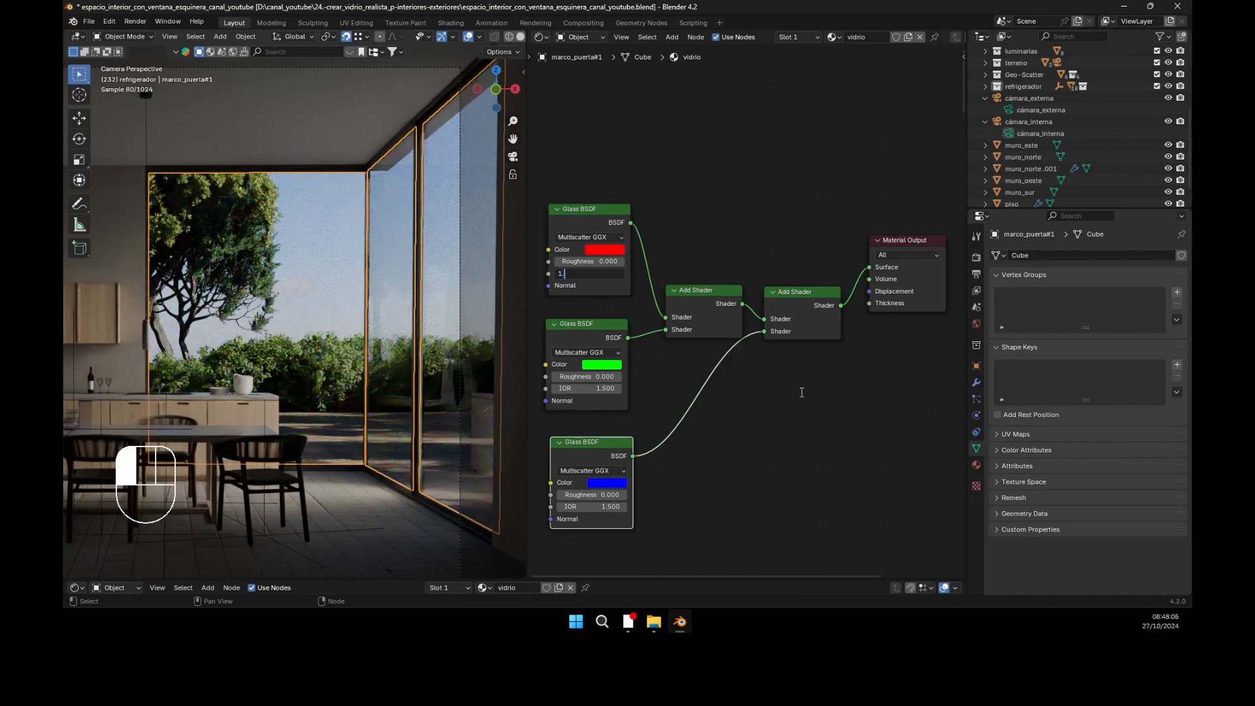
pyautogui.click(600, 389)
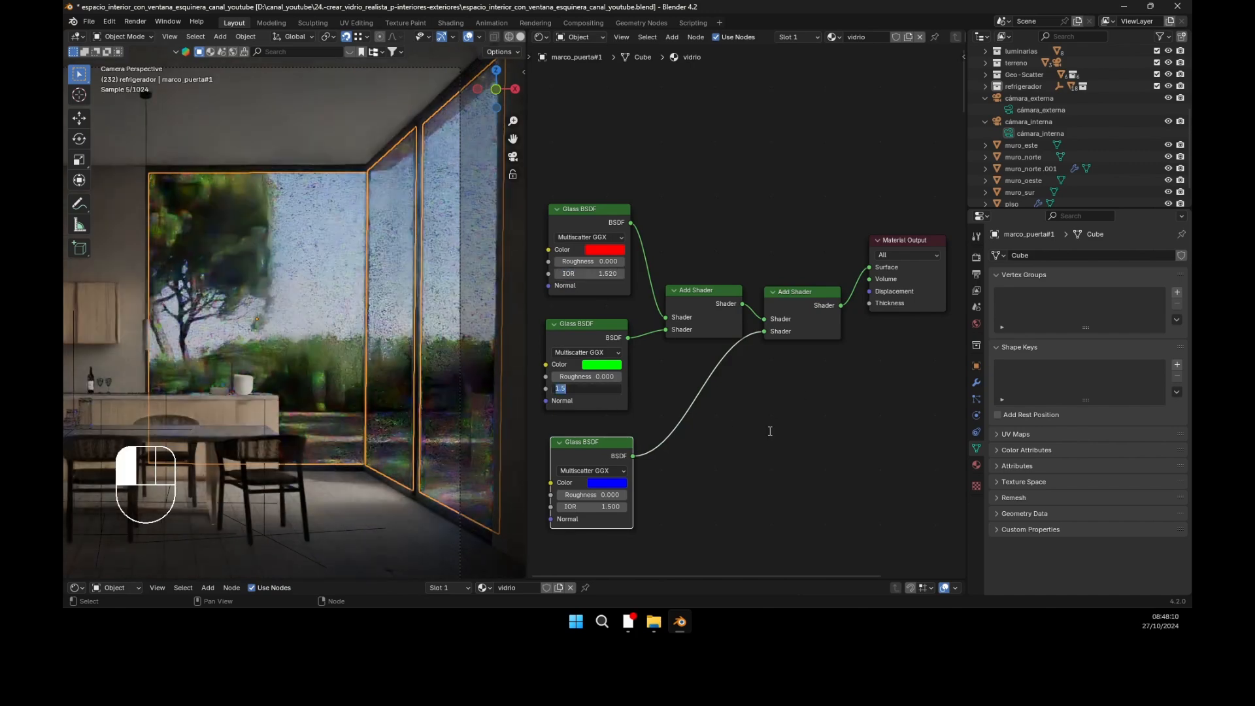
pyautogui.write('1.52')
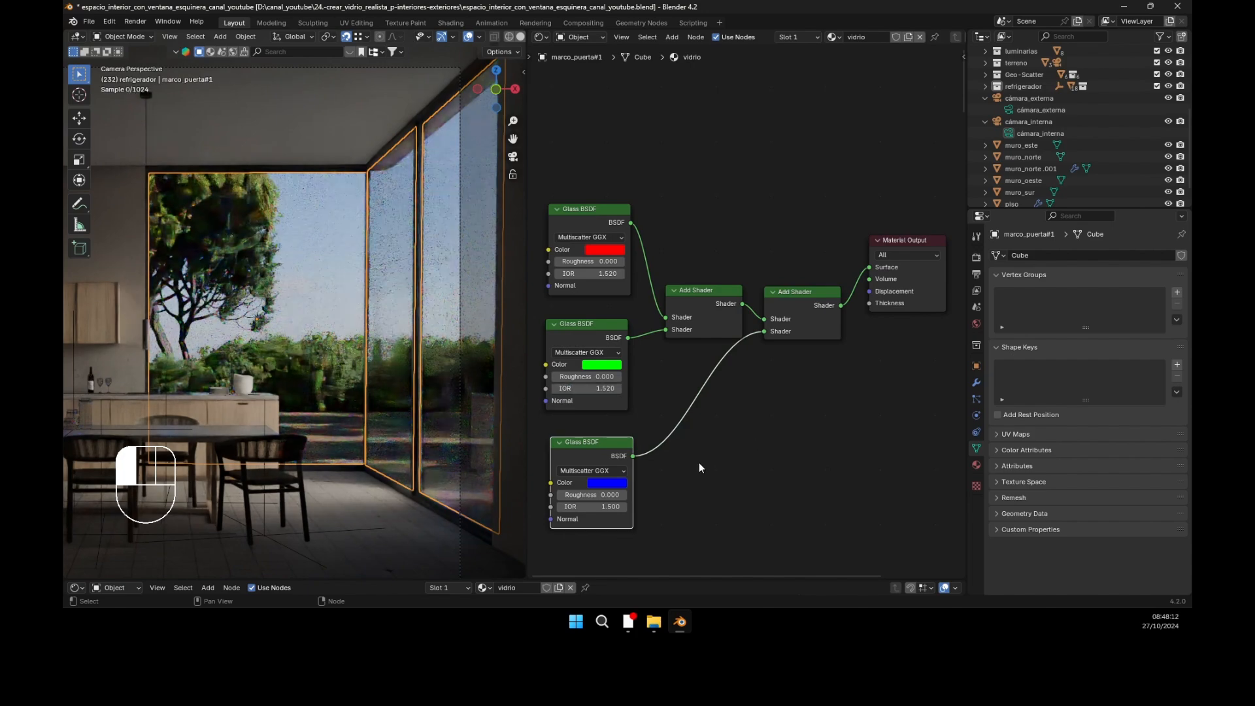
pyautogui.press('Tab')
pyautogui.write('1.52')
pyautogui.press('Return')
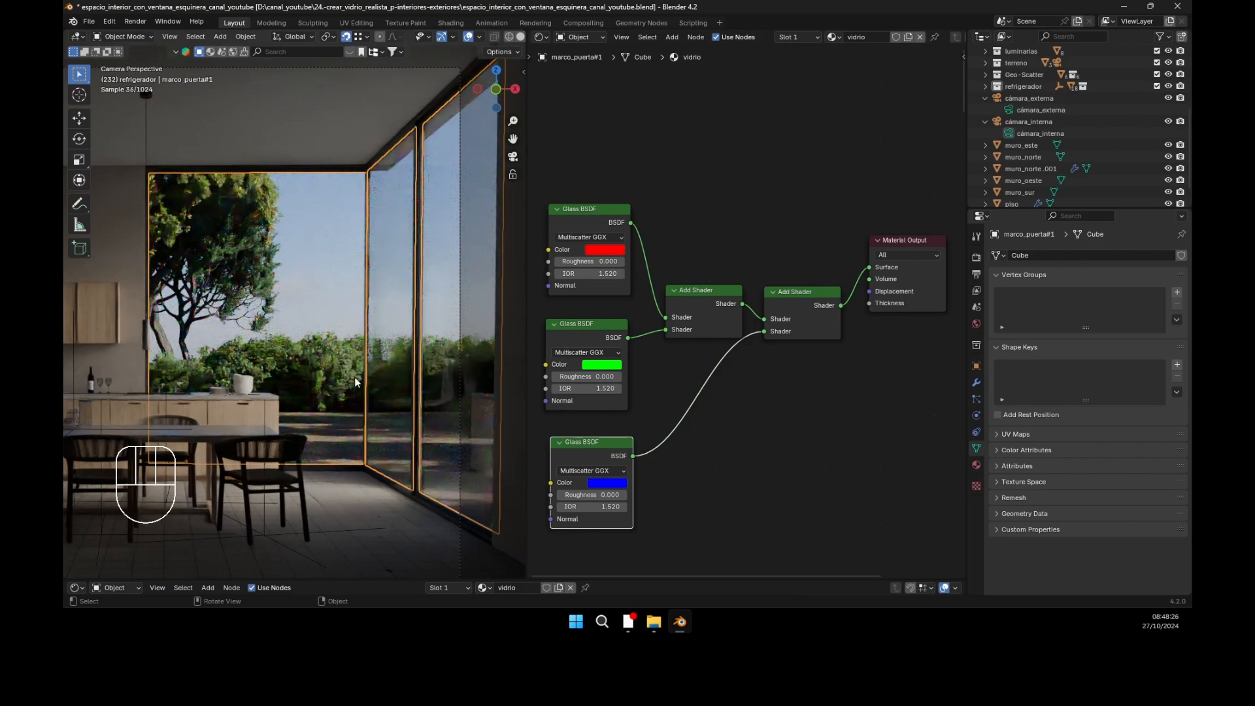
pyautogui.moveTo(777, 356); pyautogui.dragTo(720, 195, button='middle')
pyautogui.scroll(-4, 748, 257)
pyautogui.scroll(3, 687, 516)
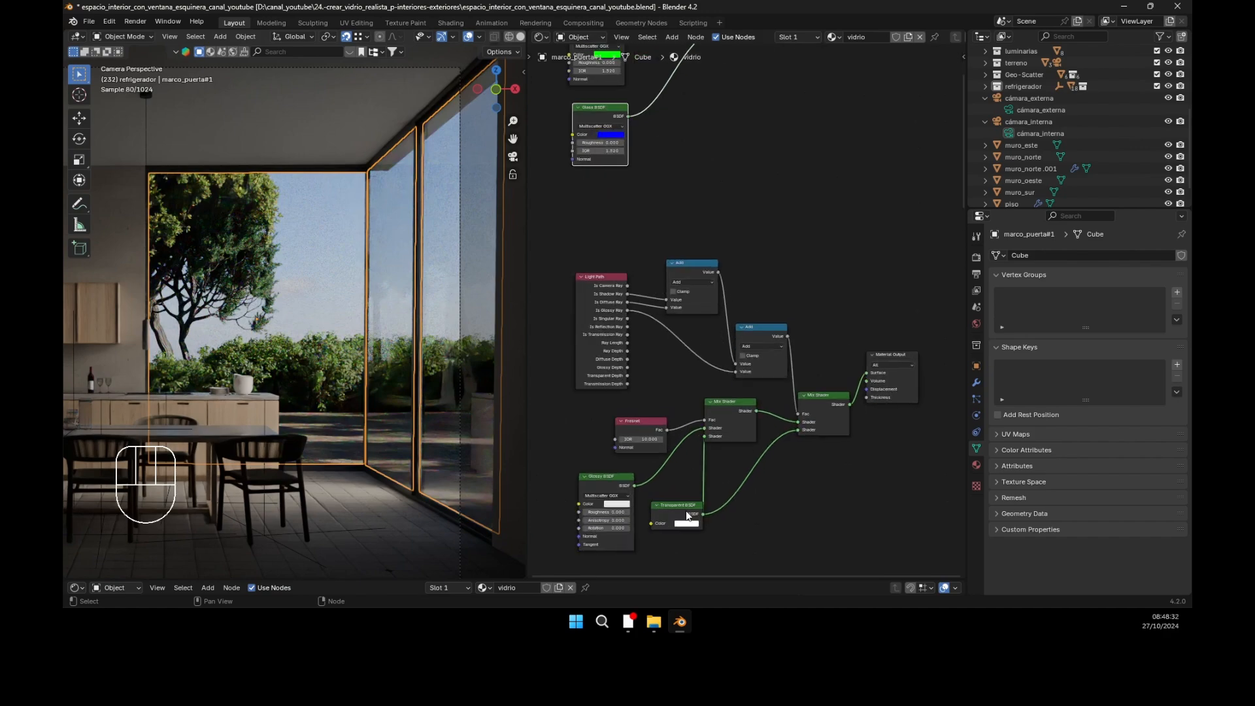
pyautogui.moveTo(843, 496); pyautogui.dragTo(837, 372, button='middle')
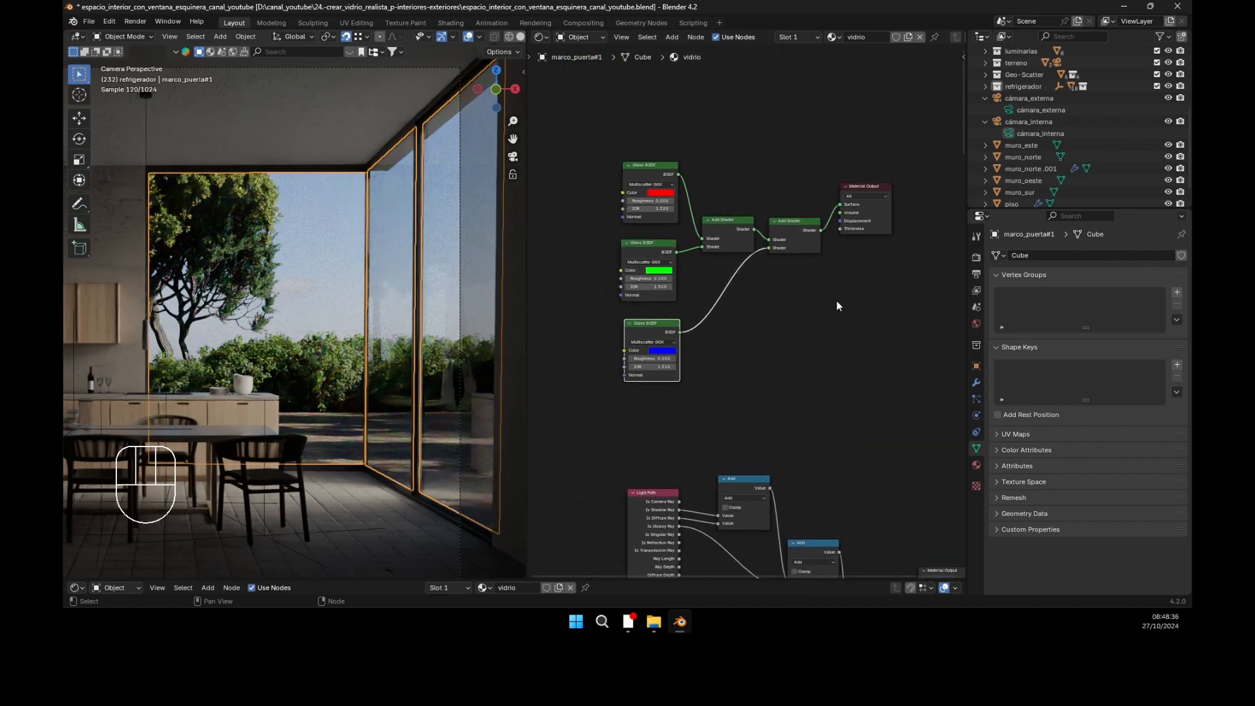
pyautogui.scroll(1, 778, 252)
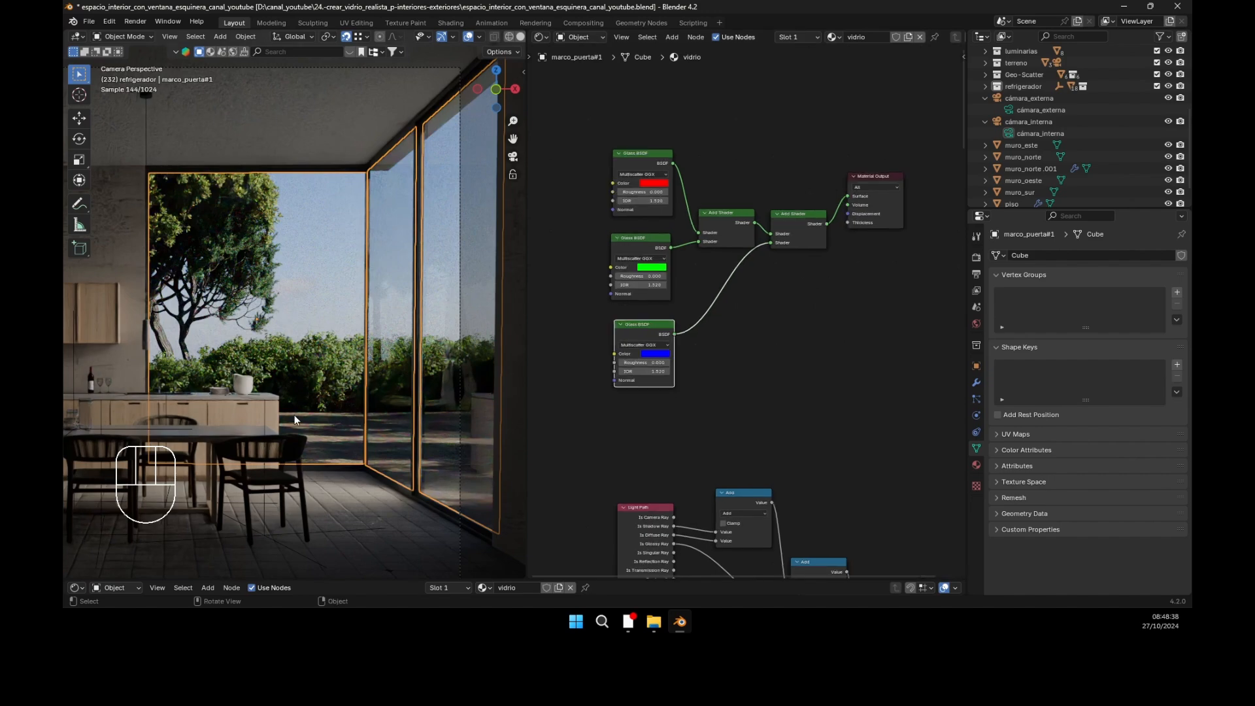
pyautogui.click(827, 370)
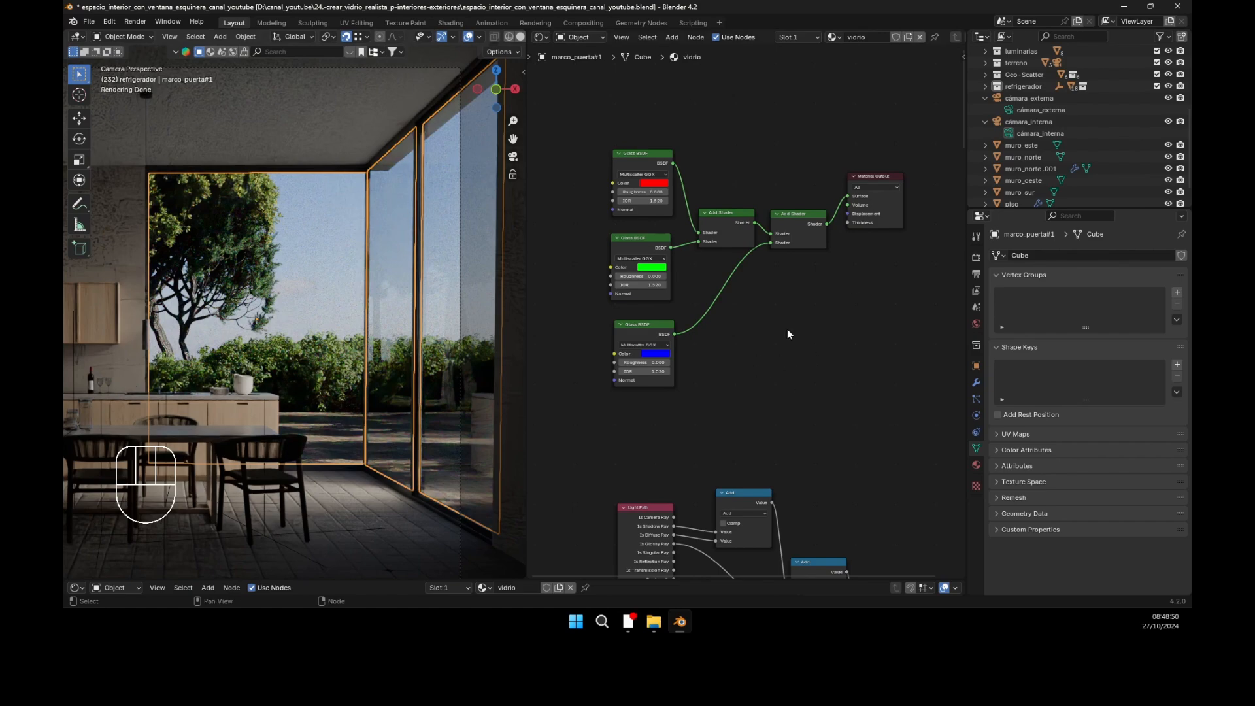
# Step: Look through cámara_externa, select the window glass and frame it to examine the RGB glass from outside
pyautogui.click(1011, 111)
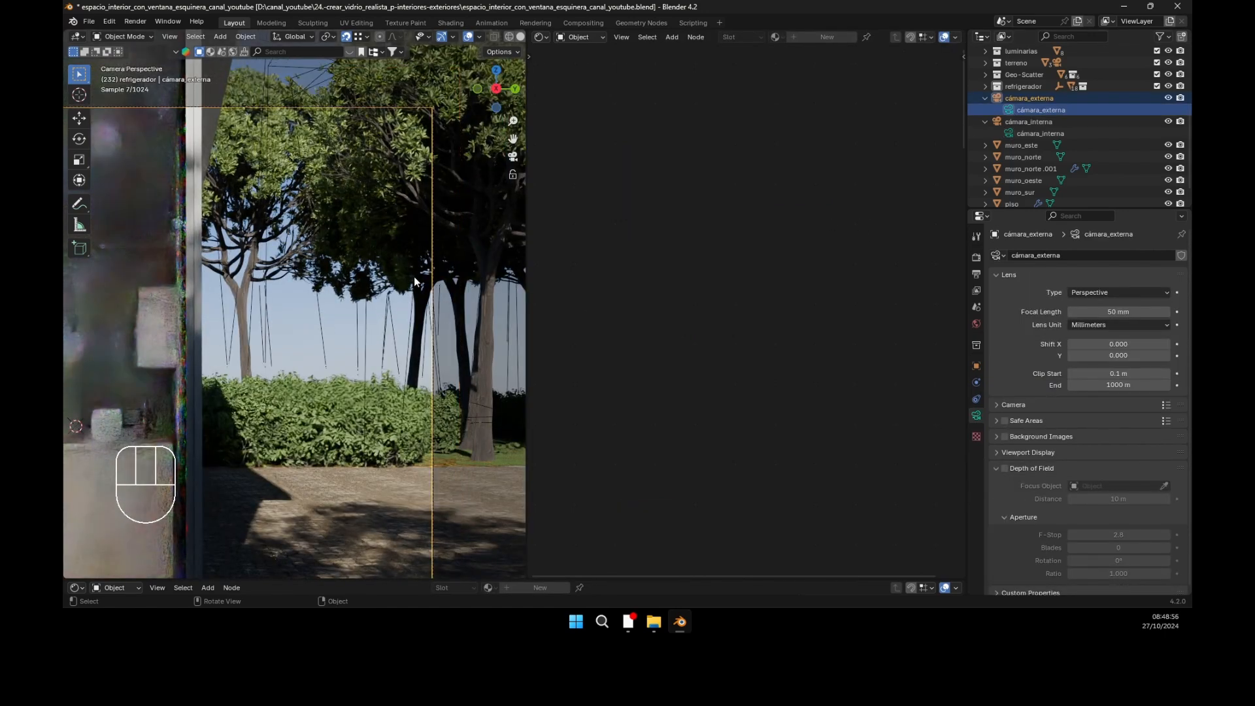
pyautogui.scroll(-3, 218, 320)
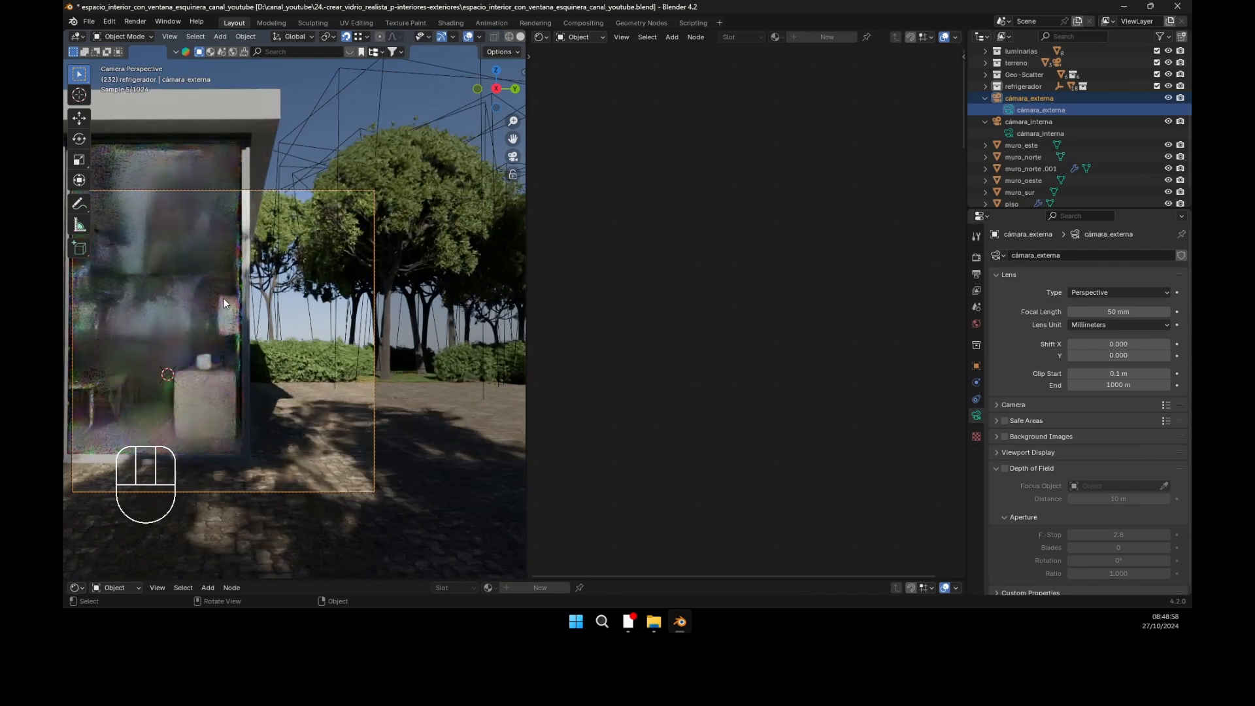
pyautogui.keyDown('shift'); pyautogui.moveTo(224, 300); pyautogui.dragTo(395, 246, button='middle'); pyautogui.keyUp('shift')
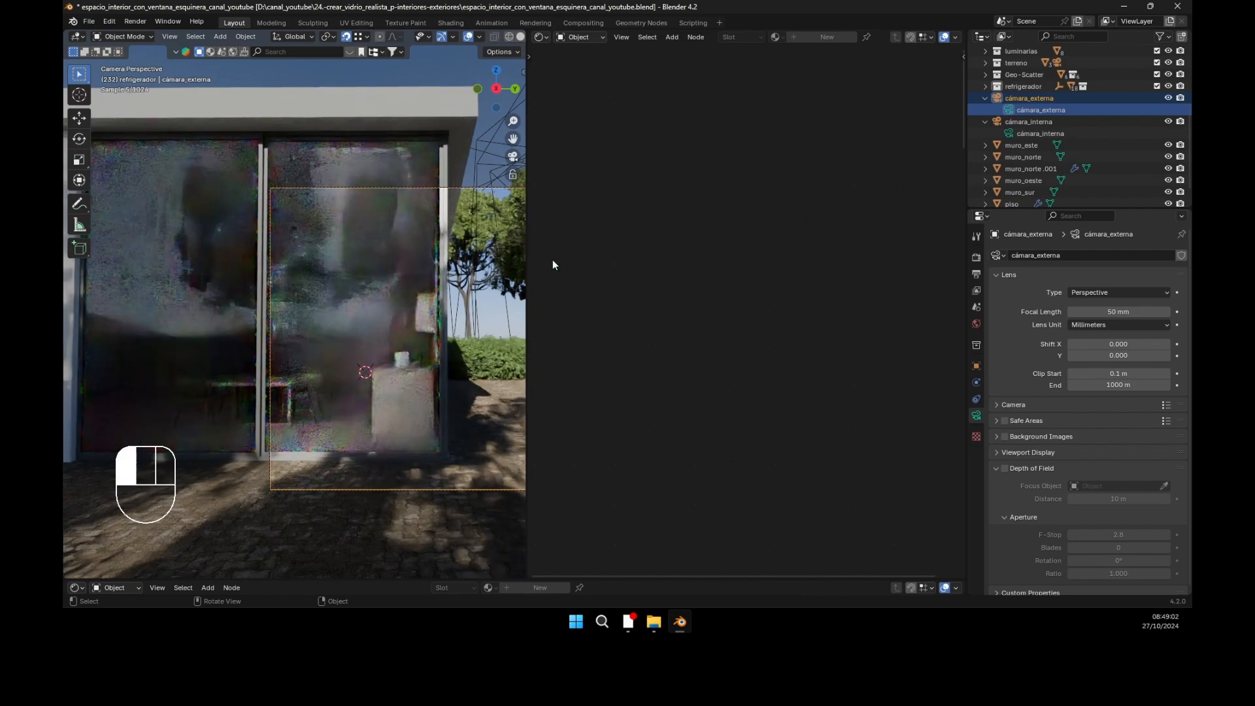
pyautogui.click(495, 256)
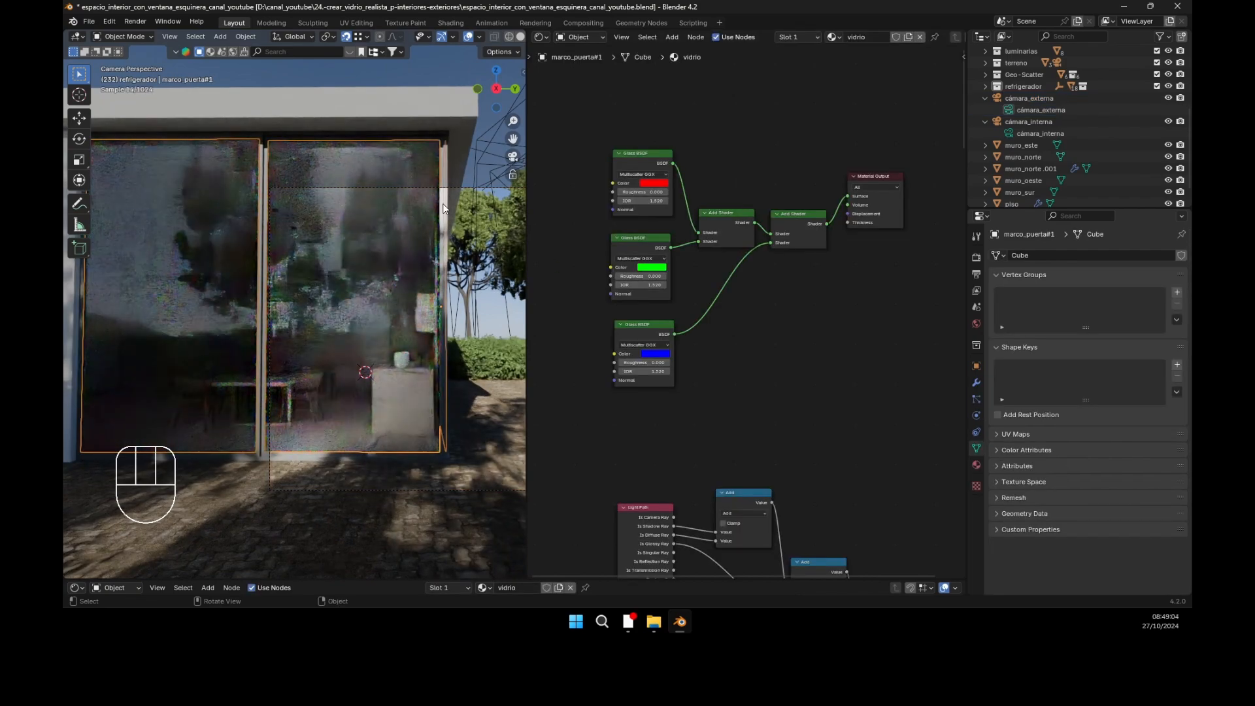
pyautogui.scroll(1, 443, 203)
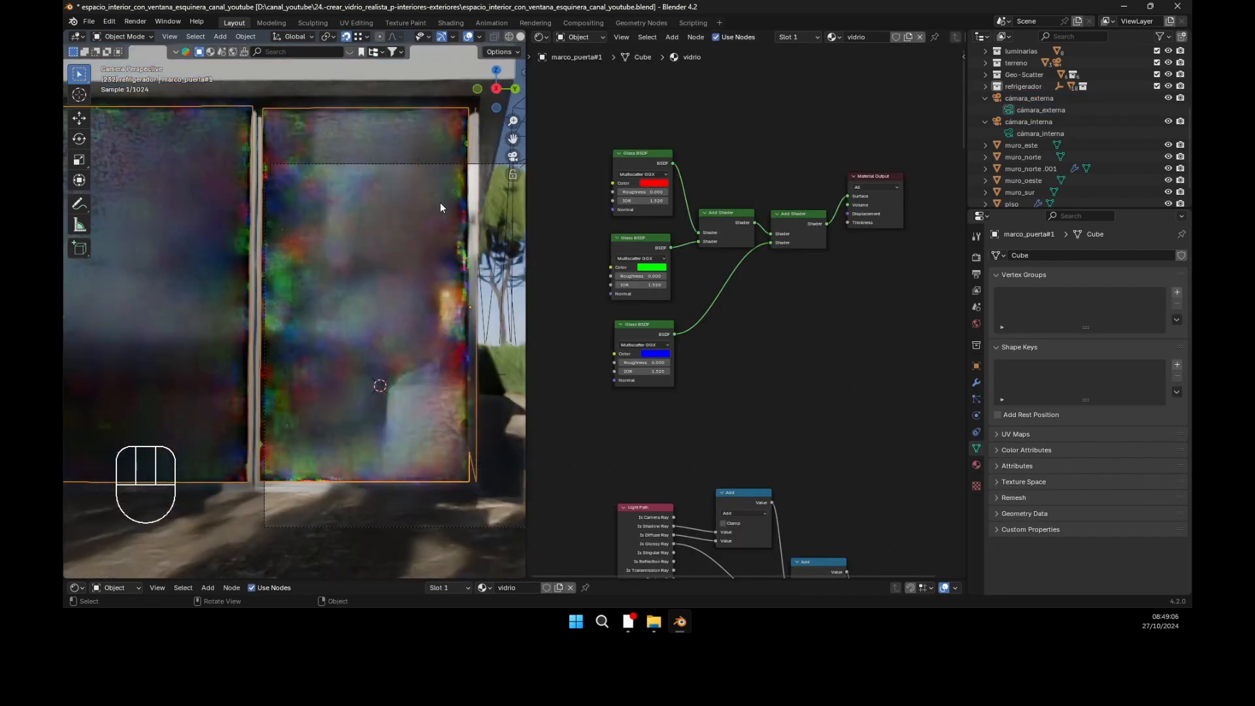
pyautogui.keyDown('shift'); pyautogui.moveTo(380, 210); pyautogui.dragTo(398, 253, button='middle'); pyautogui.keyUp('shift')
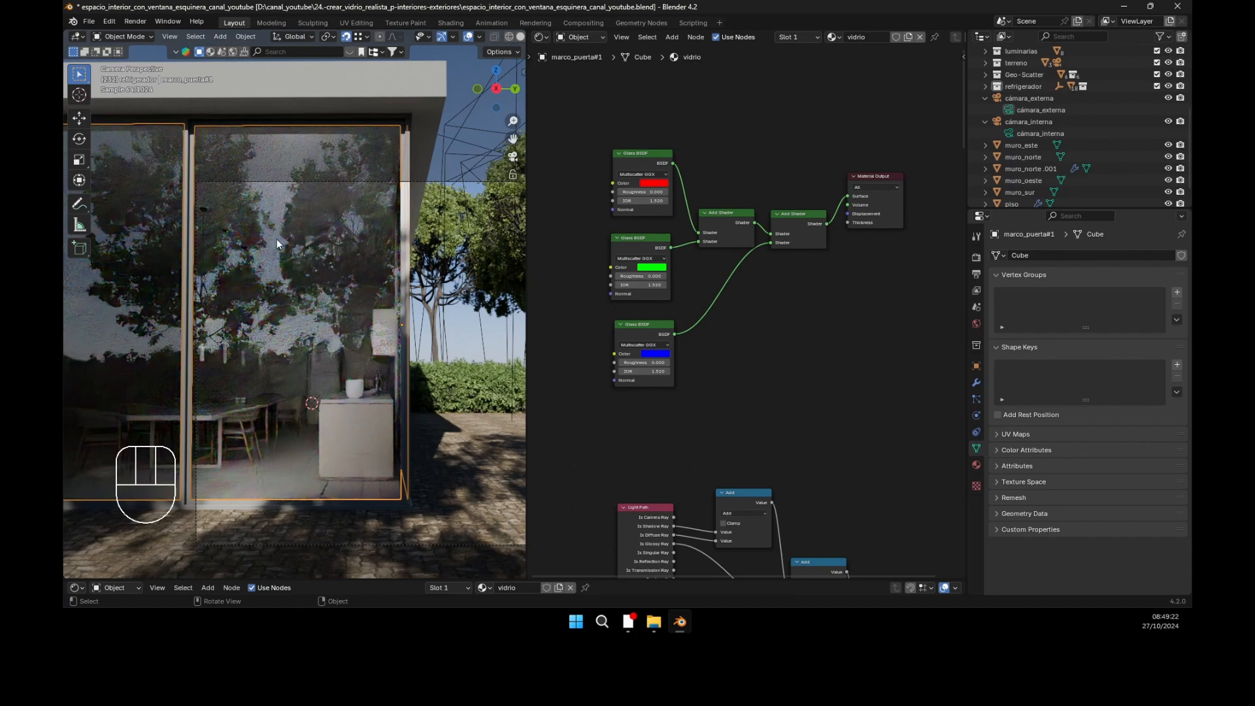
# Step: Activate the Material Output of the Light Path setup that mixes a 1.52 IOR Glass BSDF with a Transparent BSDF
pyautogui.click(880, 175)
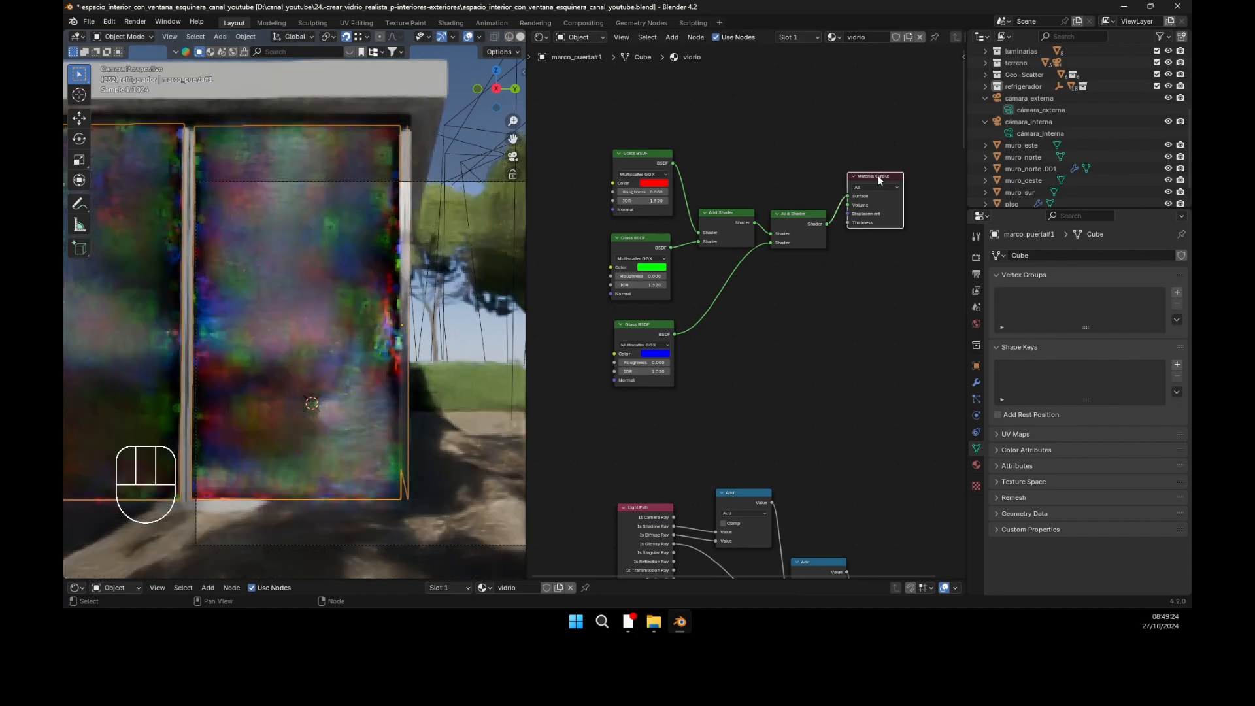
pyautogui.moveTo(835, 405); pyautogui.dragTo(812, 168, button='middle')
pyautogui.moveTo(798, 405); pyautogui.dragTo(773, 138, button='middle')
pyautogui.moveTo(833, 486); pyautogui.dragTo(823, 314, button='middle')
pyautogui.moveTo(806, 462); pyautogui.dragTo(804, 200, button='middle')
pyautogui.moveTo(816, 527); pyautogui.dragTo(789, 334, button='middle')
pyautogui.scroll(2, 764, 266)
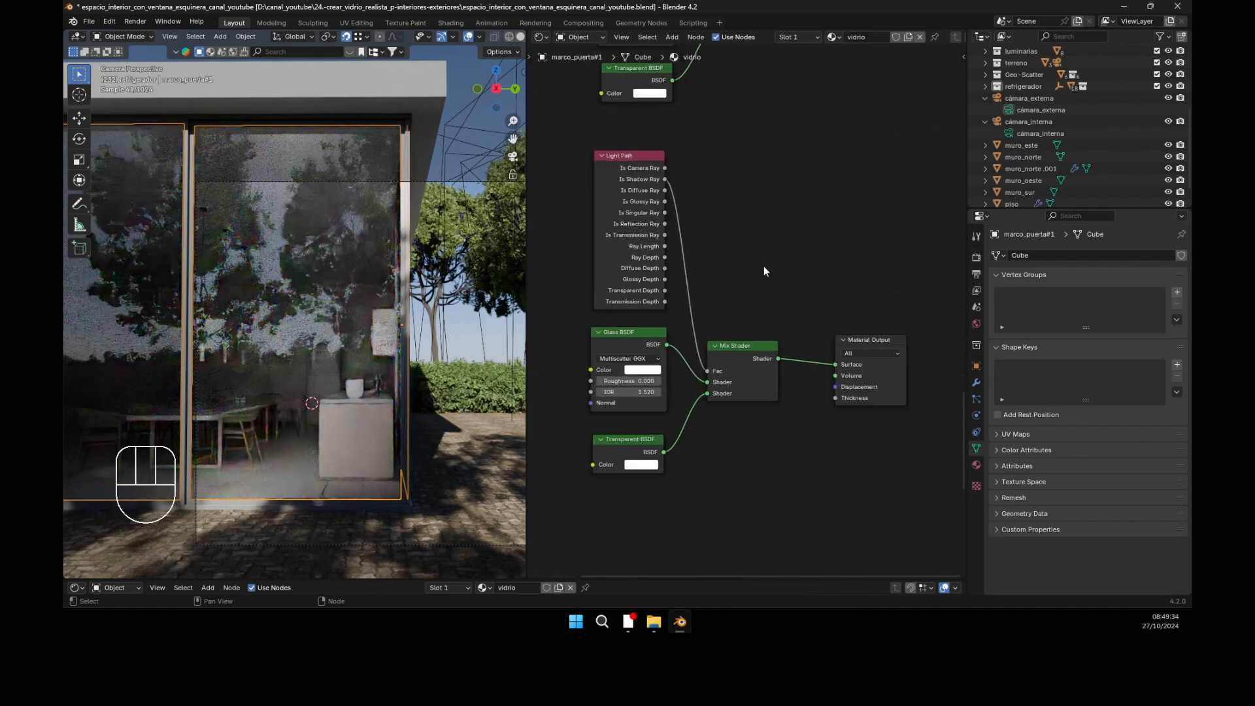
pyautogui.scroll(2, 764, 272)
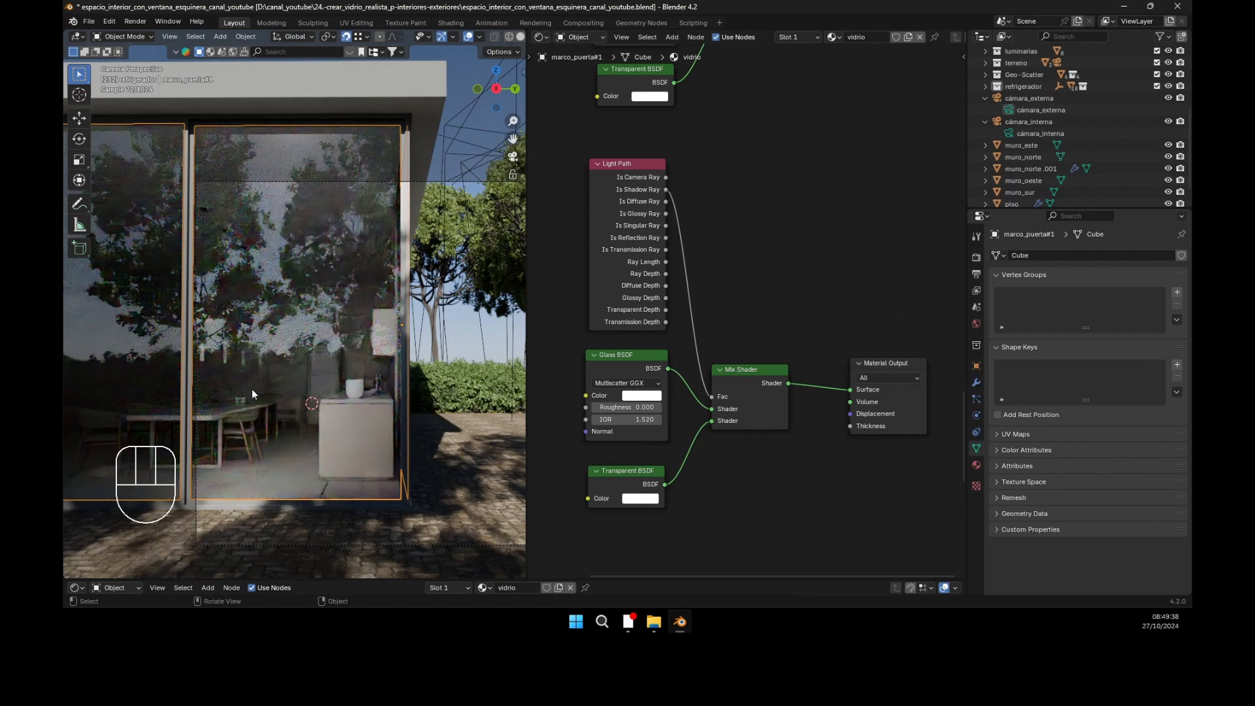
pyautogui.click(878, 364)
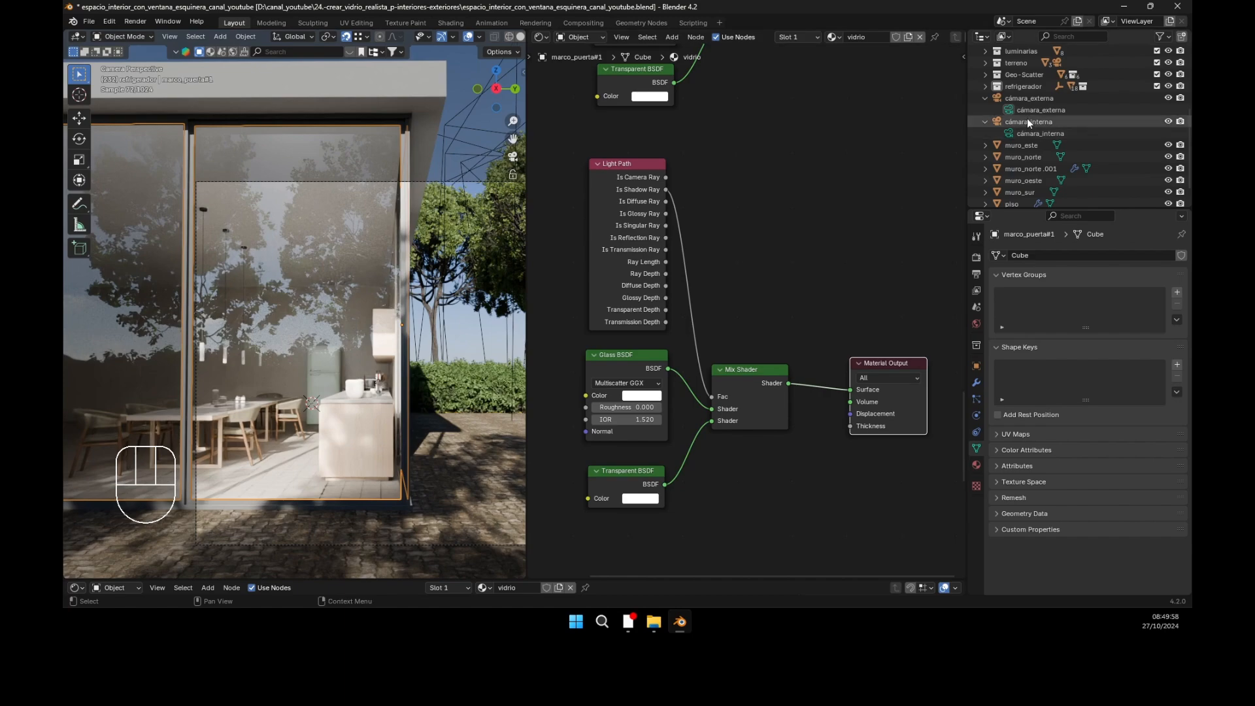
# Step: Look through cámara_interna, frame the corner window and widen the 3D viewport
pyautogui.click(1039, 133)
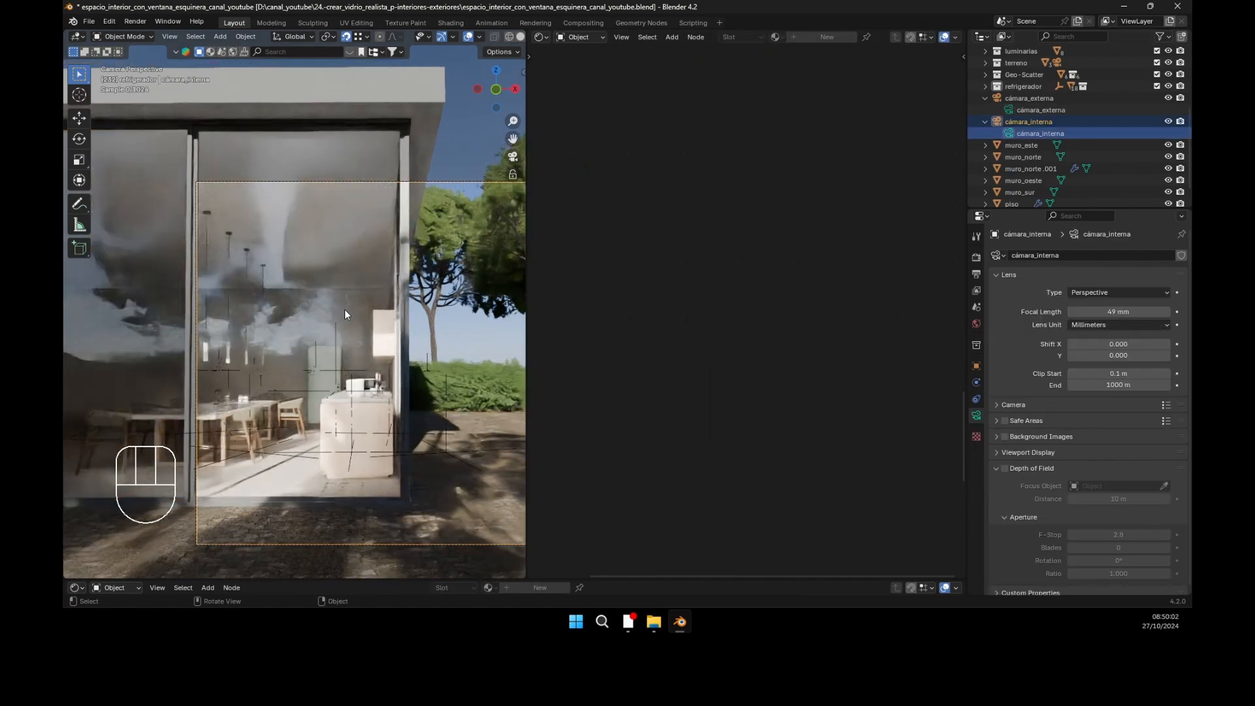
pyautogui.press('ctrl+KP_0')
pyautogui.scroll(6, 426, 373)
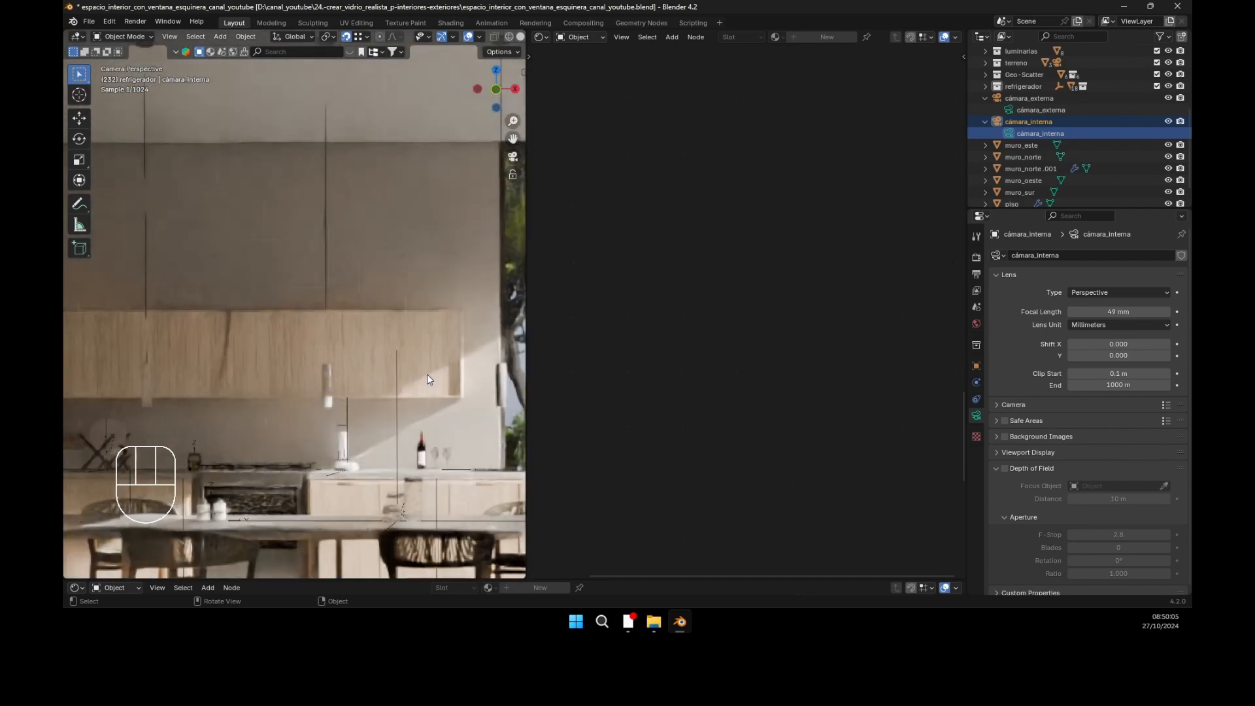
pyautogui.keyDown('shift'); pyautogui.moveTo(357, 358); pyautogui.dragTo(307, 315, button='middle'); pyautogui.keyUp('shift')
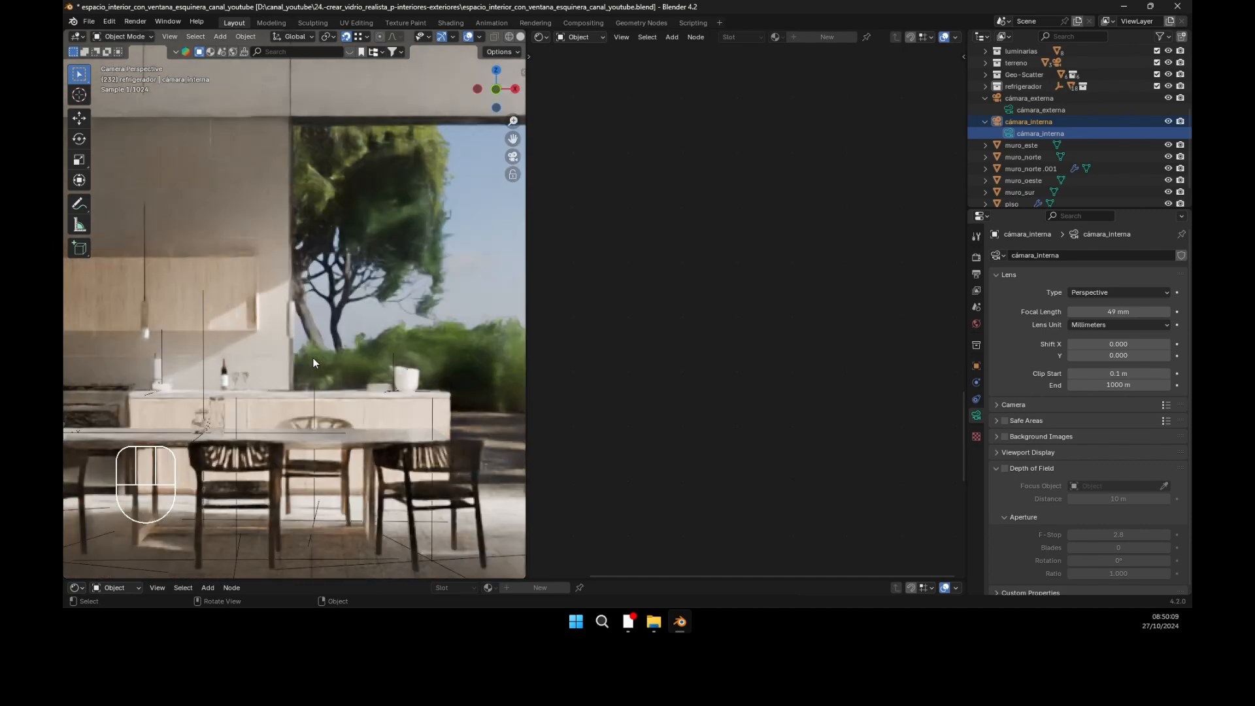
pyautogui.keyDown('shift'); pyautogui.moveTo(348, 334); pyautogui.dragTo(268, 332, button='middle'); pyautogui.keyUp('shift')
pyautogui.scroll(-1, 271, 335)
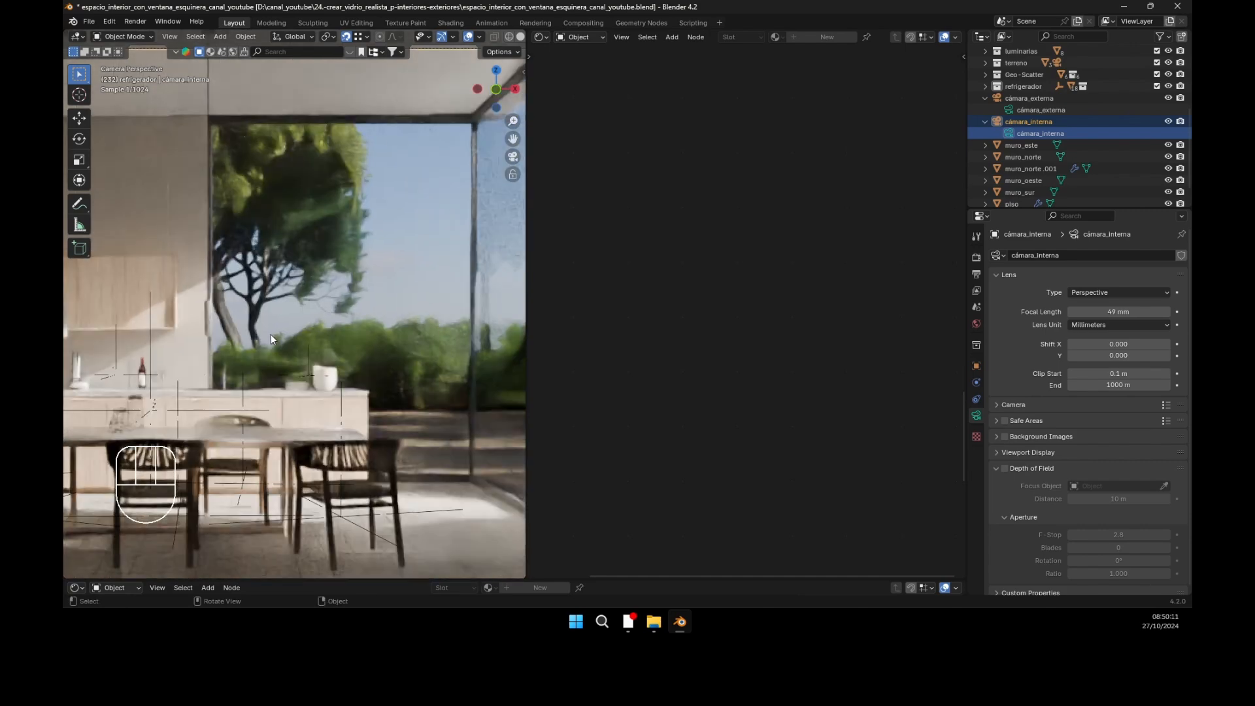
pyautogui.scroll(-1, 274, 335)
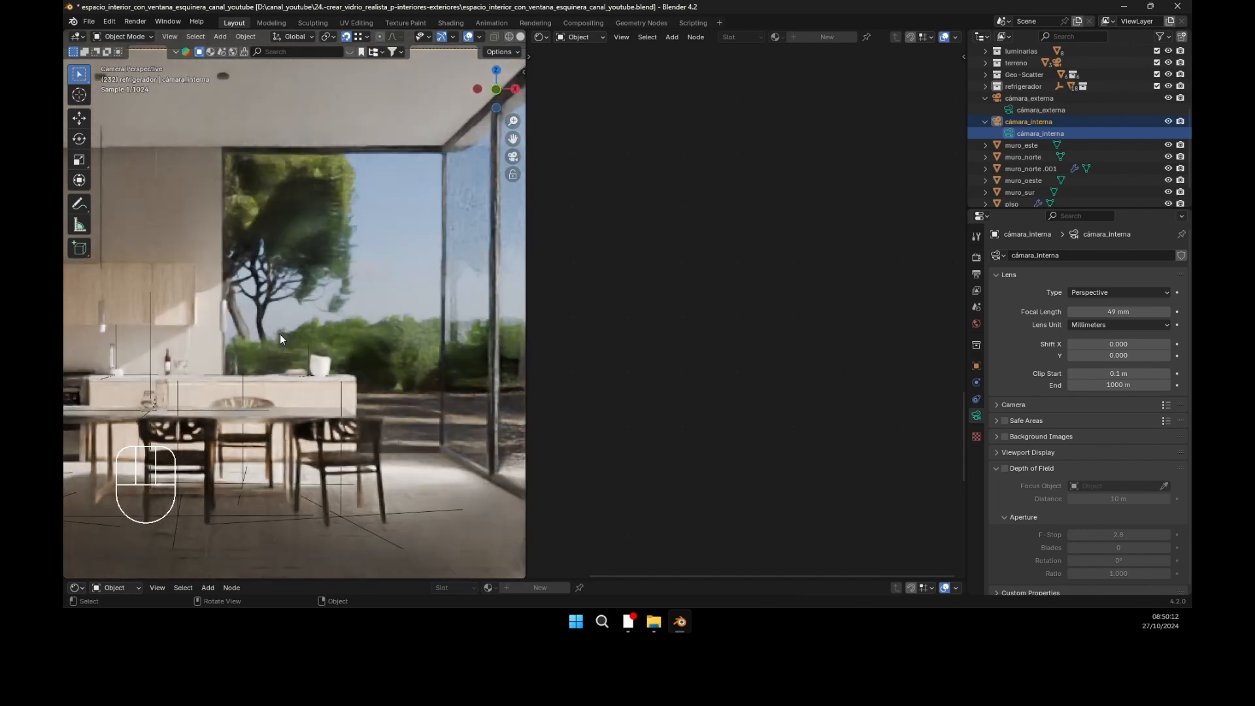
pyautogui.moveTo(366, 343)
pyautogui.keyDown('shift'); pyautogui.mouseDown(button='middle')
pyautogui.moveTo(358, 352)
pyautogui.moveTo(368, 348)
pyautogui.mouseUp(button='middle'); pyautogui.keyUp('shift')
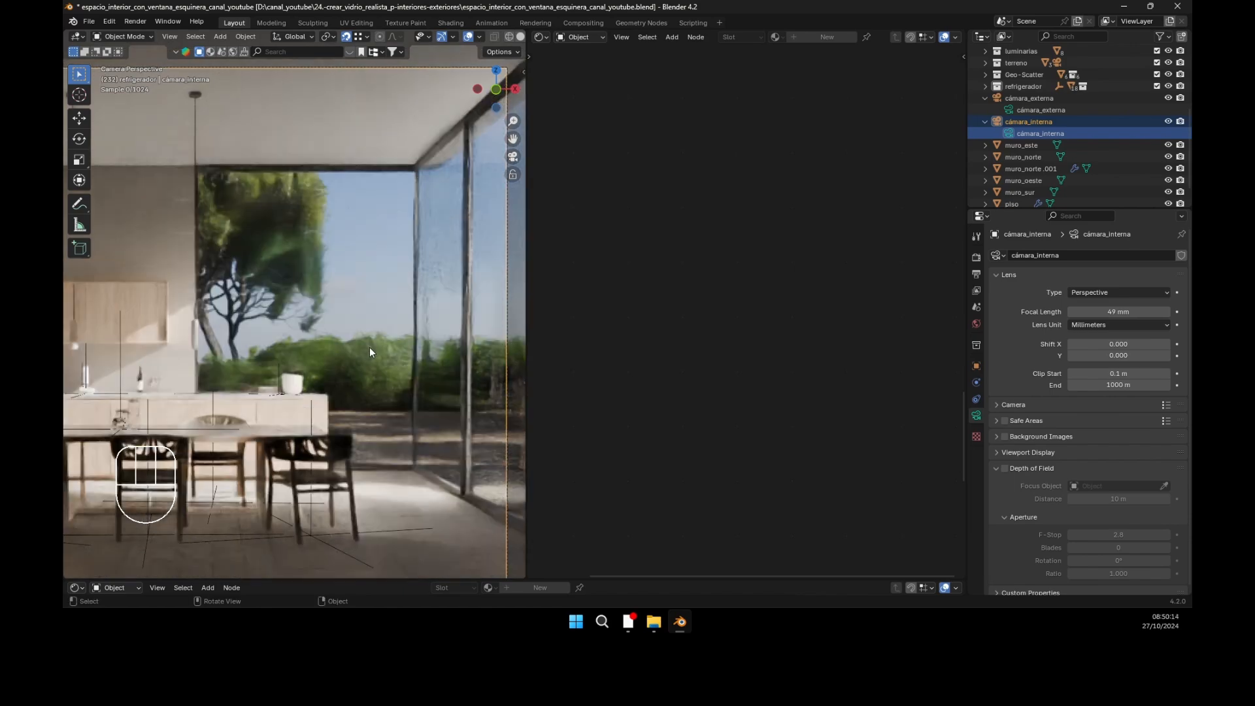
pyautogui.moveTo(526, 325); pyautogui.dragTo(596, 320)
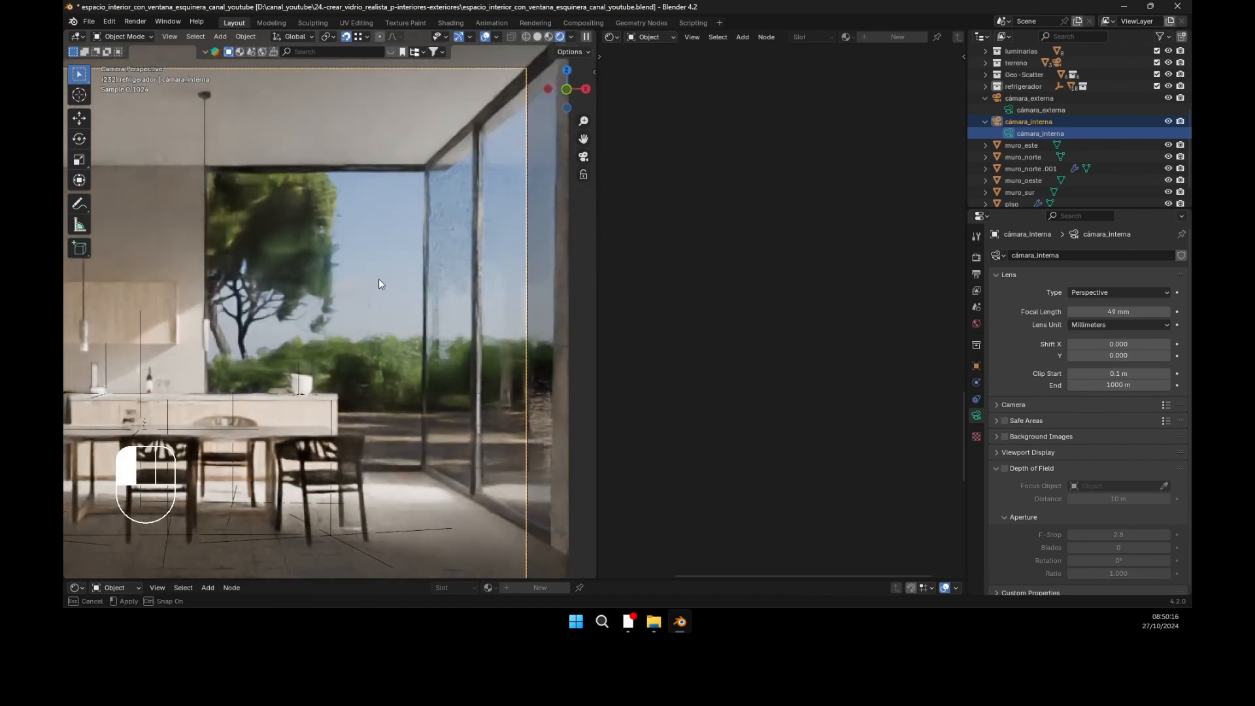
# Step: Select the window glass and keep the Material Output of the Light Path glass and transparent mix active
pyautogui.click(387, 281)
pyautogui.moveTo(790, 320); pyautogui.dragTo(786, 293, button='middle')
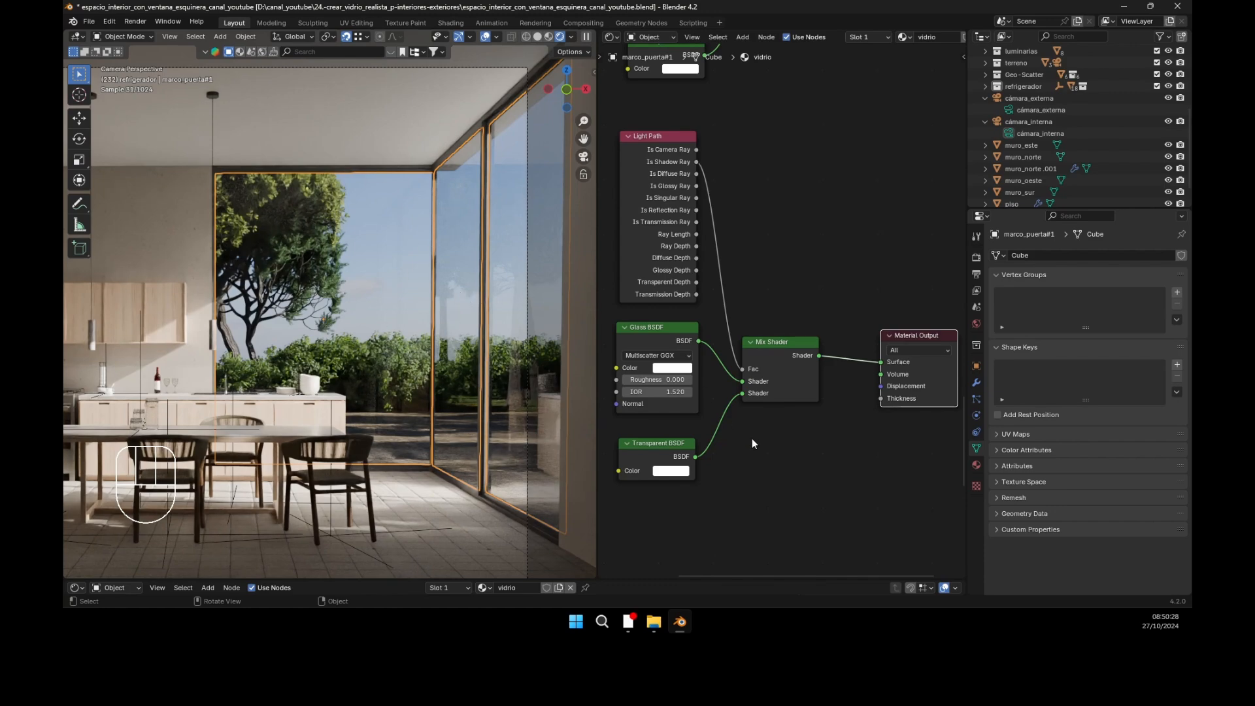
pyautogui.click(897, 333)
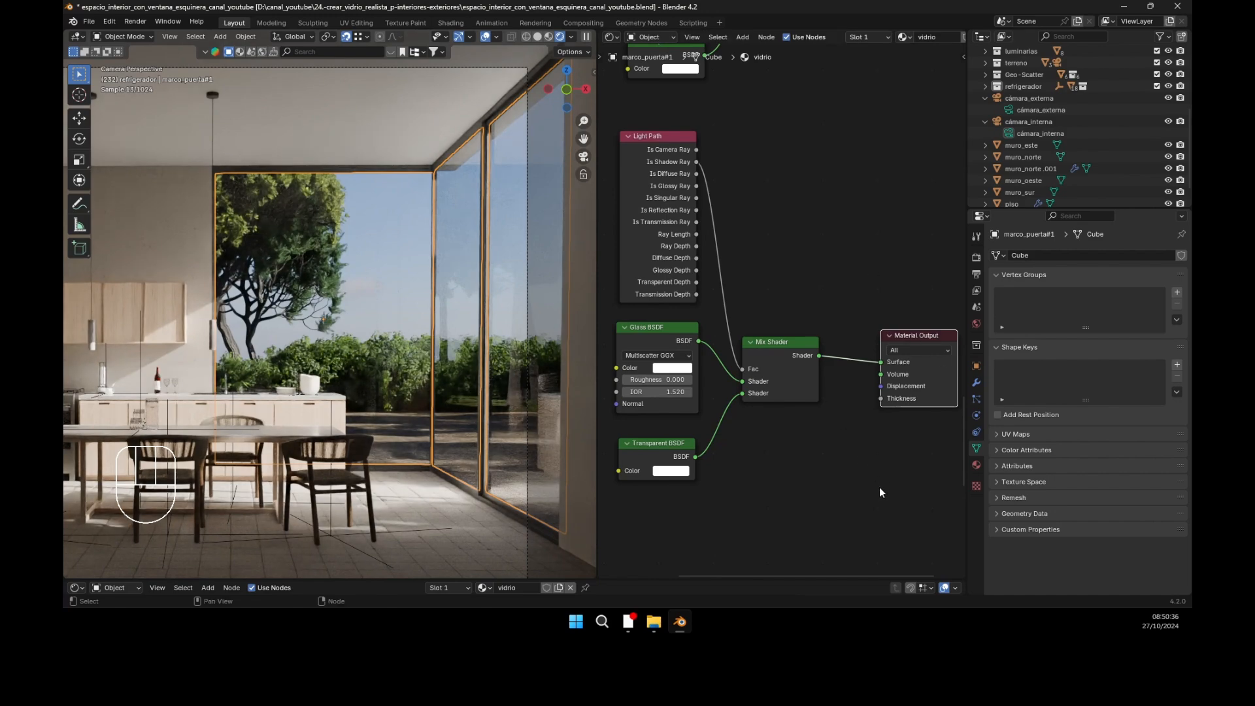
# Step: Open the scene's render settings and review the Color Management values
pyautogui.click(977, 257)
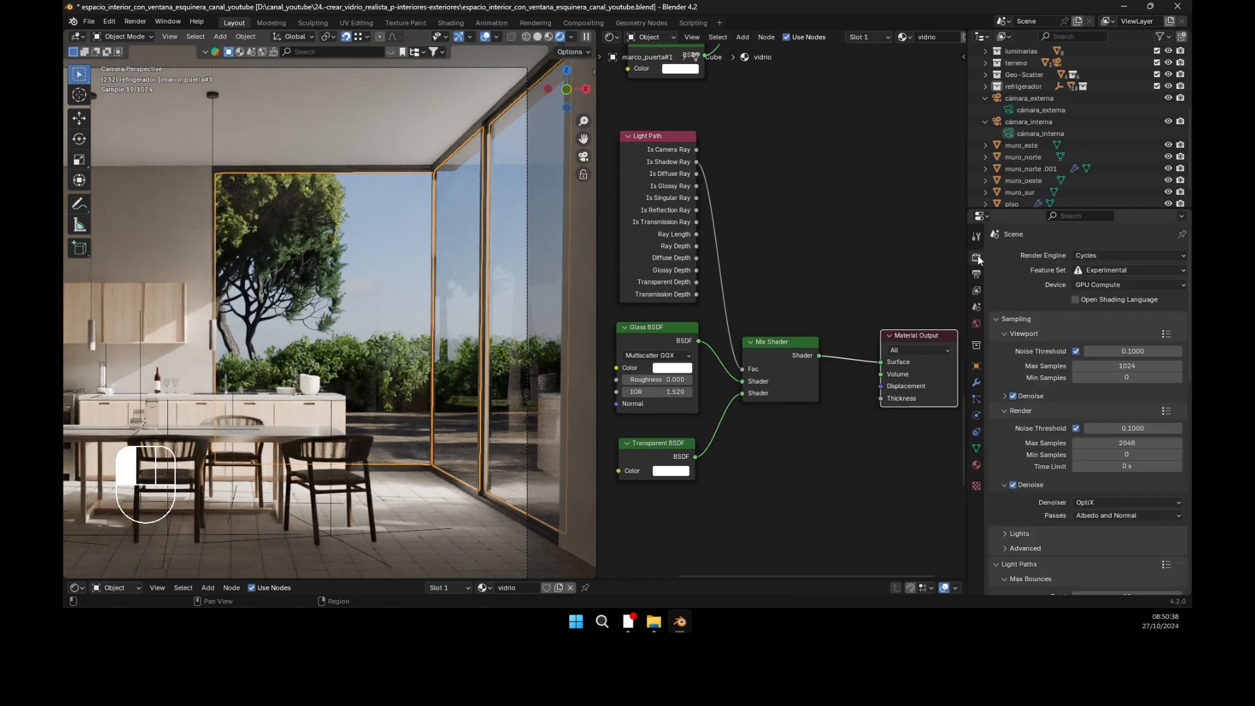
pyautogui.scroll(-4, 1087, 406)
pyautogui.scroll(-10, 1079, 451)
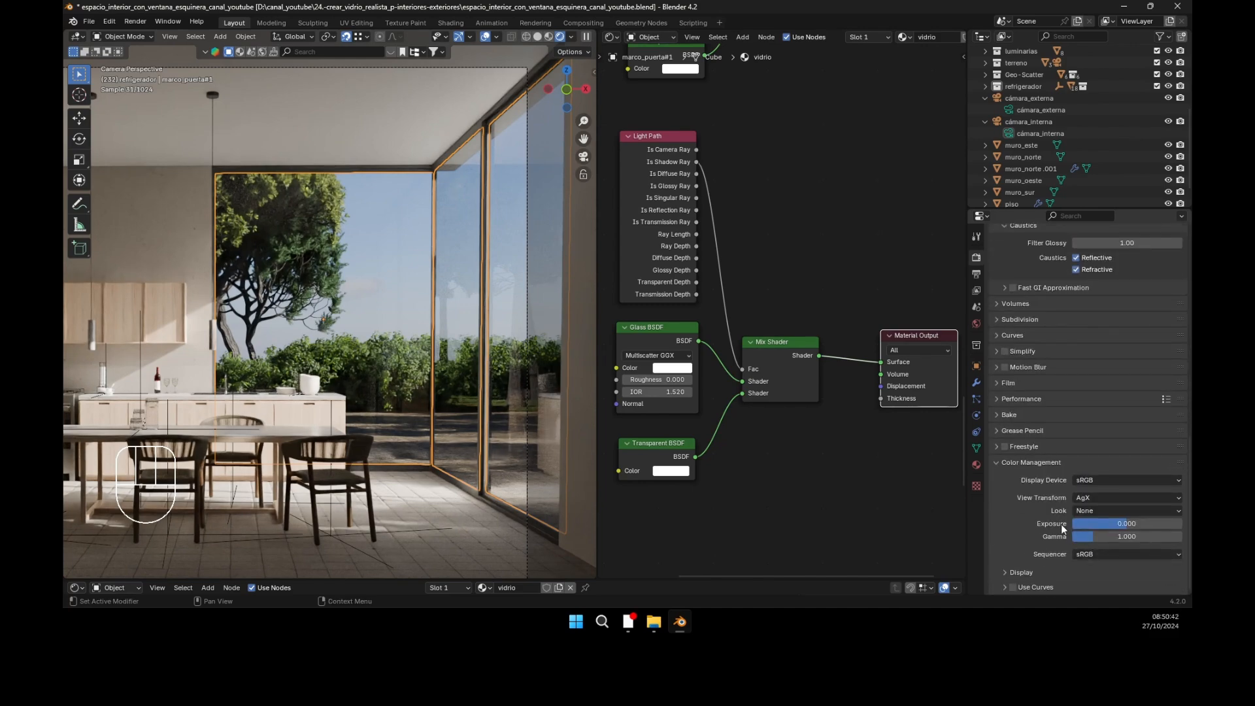
pyautogui.scroll(15, 1034, 255)
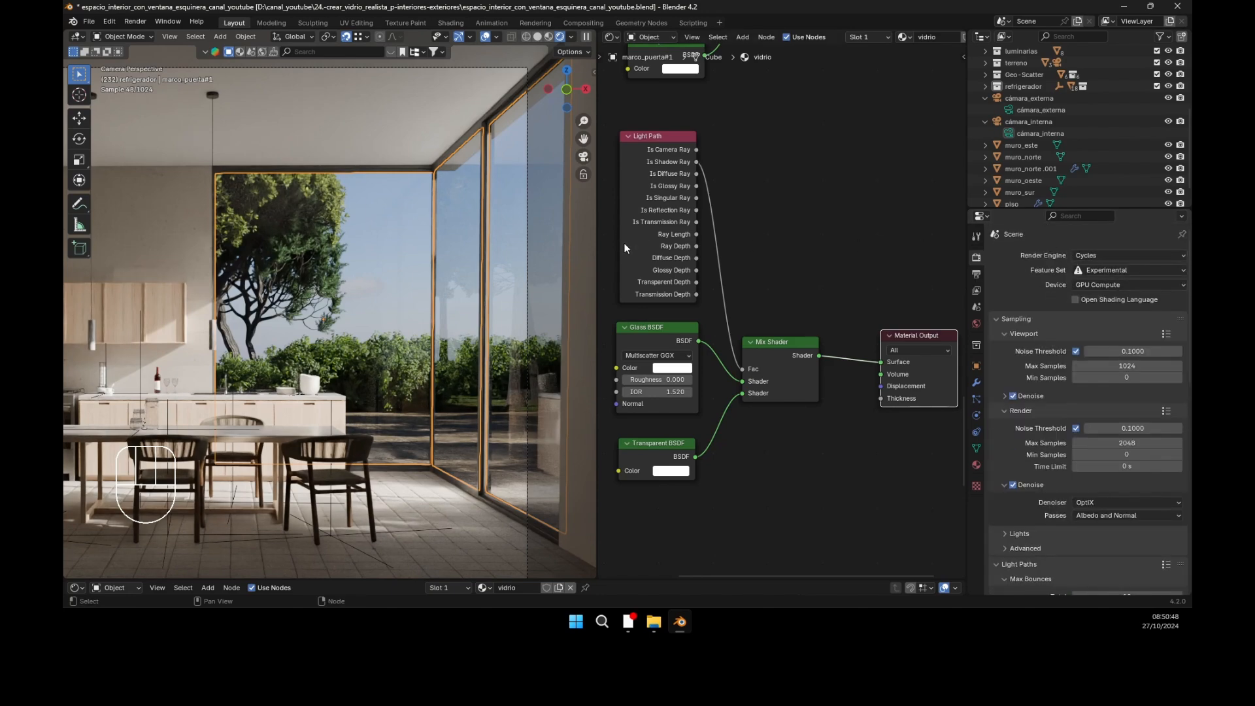
# Step: Return to the RGB glass setup with the two Add Shaders and activate its Material Output
pyautogui.moveTo(793, 225); pyautogui.dragTo(811, 487, button='middle')
pyautogui.moveTo(841, 185); pyautogui.dragTo(886, 360, button='middle')
pyautogui.moveTo(867, 193); pyautogui.dragTo(839, 437, button='middle')
pyautogui.moveTo(860, 330); pyautogui.dragTo(879, 486, button='middle')
pyautogui.moveTo(812, 353); pyautogui.dragTo(803, 451, button='middle')
pyautogui.scroll(1, 817, 370)
pyautogui.moveTo(817, 370); pyautogui.dragTo(815, 472, button='middle')
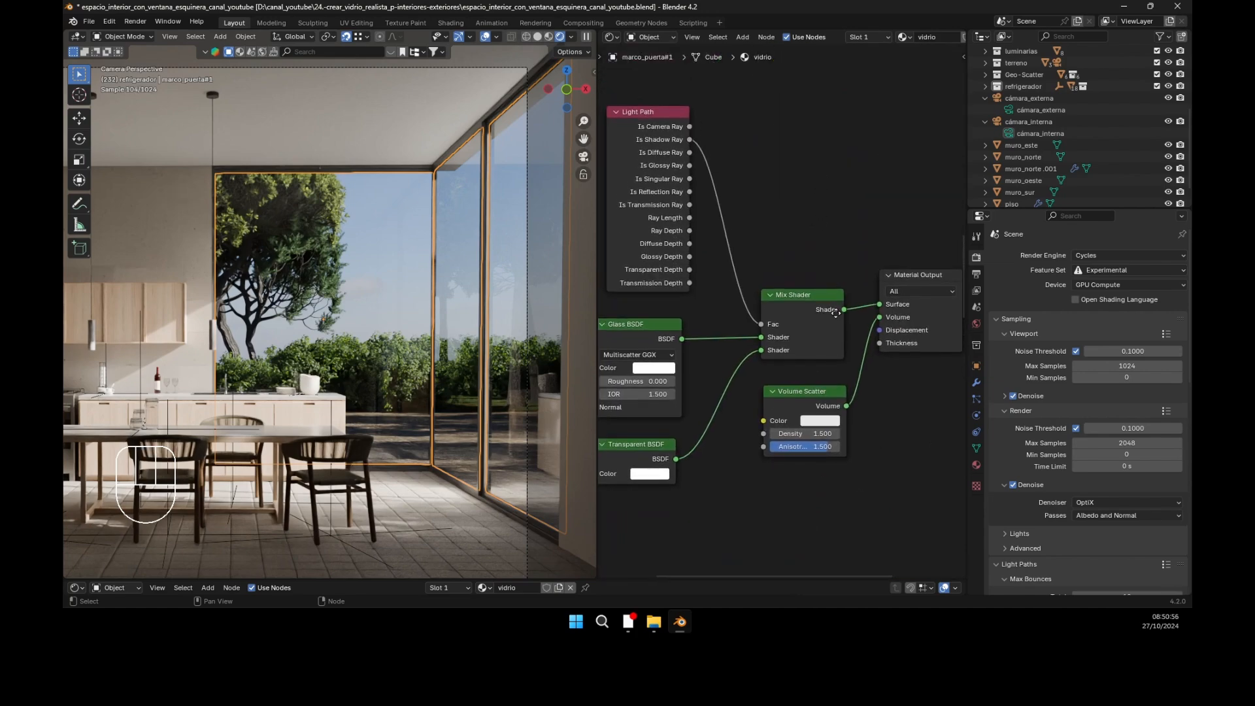
pyautogui.moveTo(843, 190); pyautogui.dragTo(850, 443, button='middle')
pyautogui.moveTo(813, 267); pyautogui.dragTo(838, 485, button='middle')
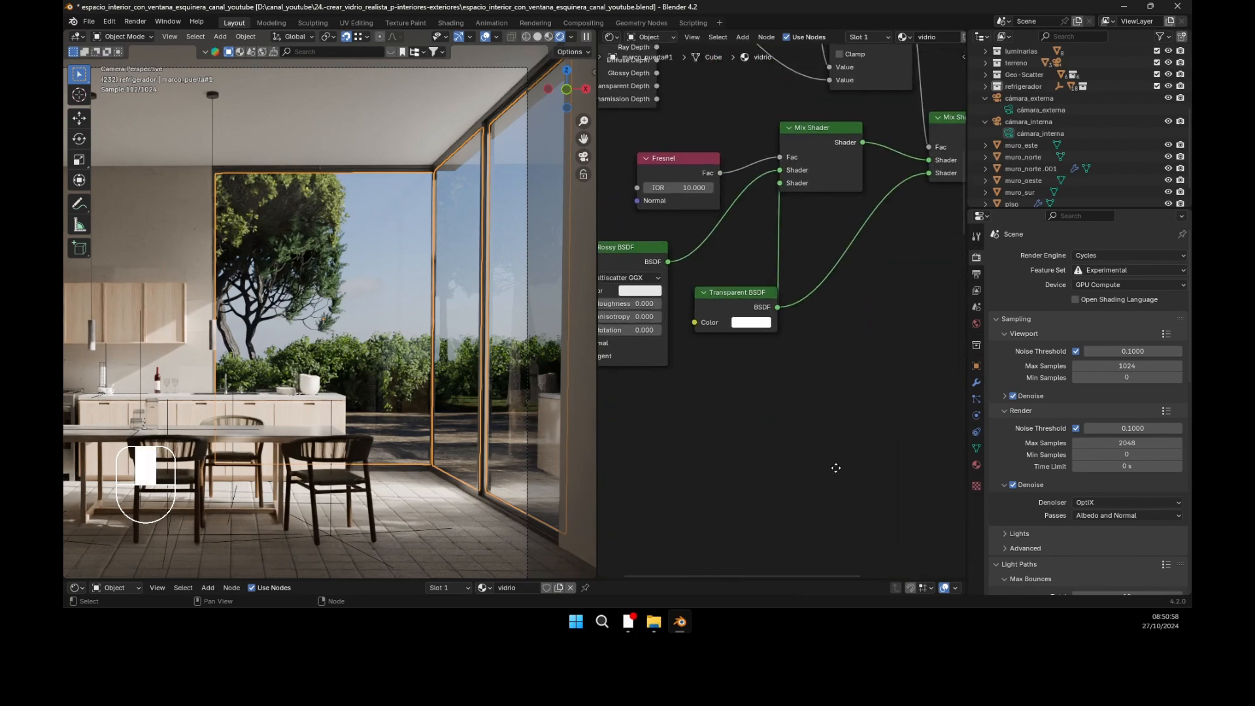
pyautogui.moveTo(830, 366); pyautogui.dragTo(828, 405, button='middle')
pyautogui.moveTo(863, 340)
pyautogui.mouseDown(button='middle')
pyautogui.moveTo(813, 425)
pyautogui.moveTo(832, 486)
pyautogui.moveTo(865, 525)
pyautogui.mouseUp(button='middle')
pyautogui.moveTo(837, 174)
pyautogui.mouseDown(button='middle')
pyautogui.moveTo(899, 375)
pyautogui.moveTo(908, 505)
pyautogui.mouseUp(button='middle')
pyautogui.moveTo(787, 280); pyautogui.dragTo(807, 394, button='middle')
pyautogui.moveTo(781, 313); pyautogui.dragTo(711, 399, button='middle')
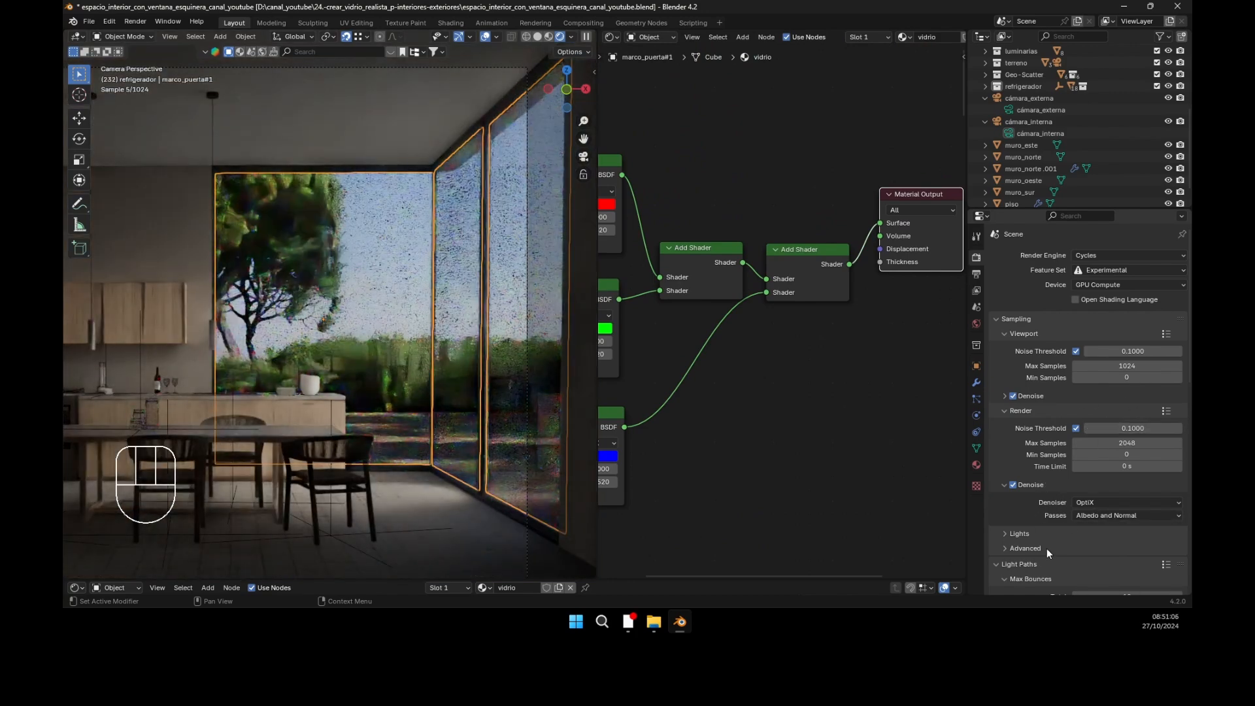
# Step: Set the Color Management exposure to 1
pyautogui.scroll(-8, 1060, 513)
pyautogui.scroll(-11, 1062, 507)
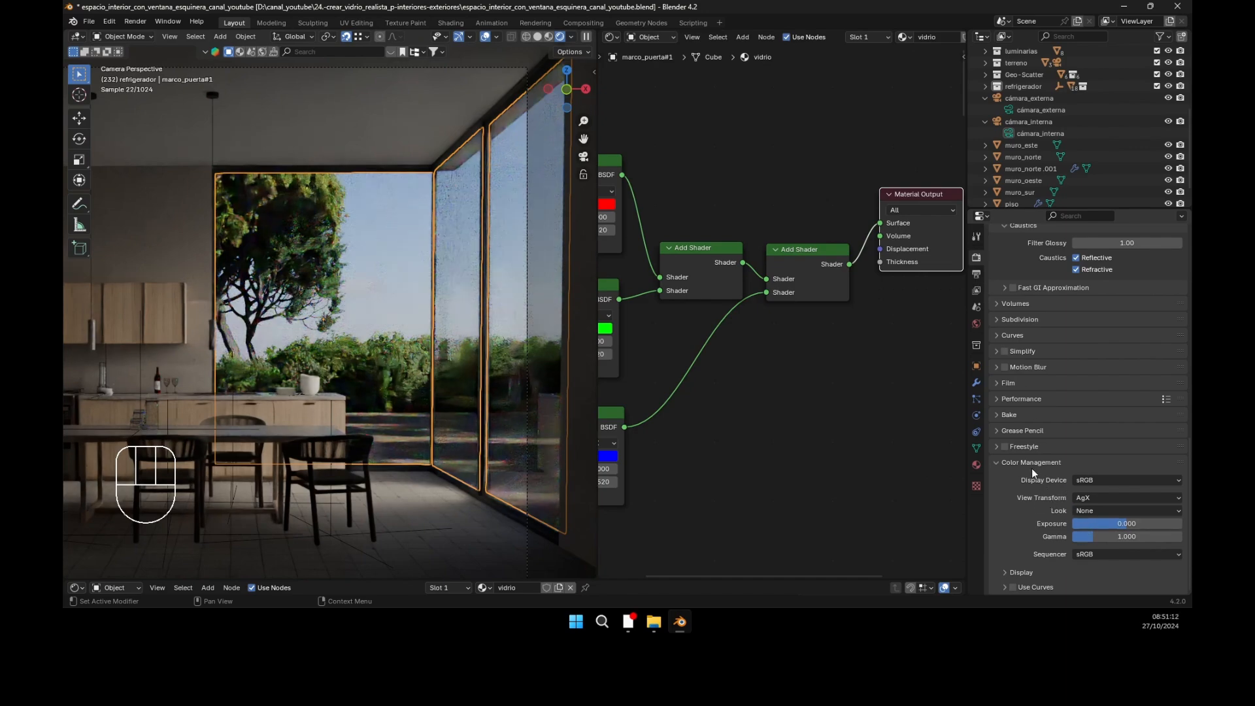
pyautogui.click(1125, 524)
pyautogui.write('1')
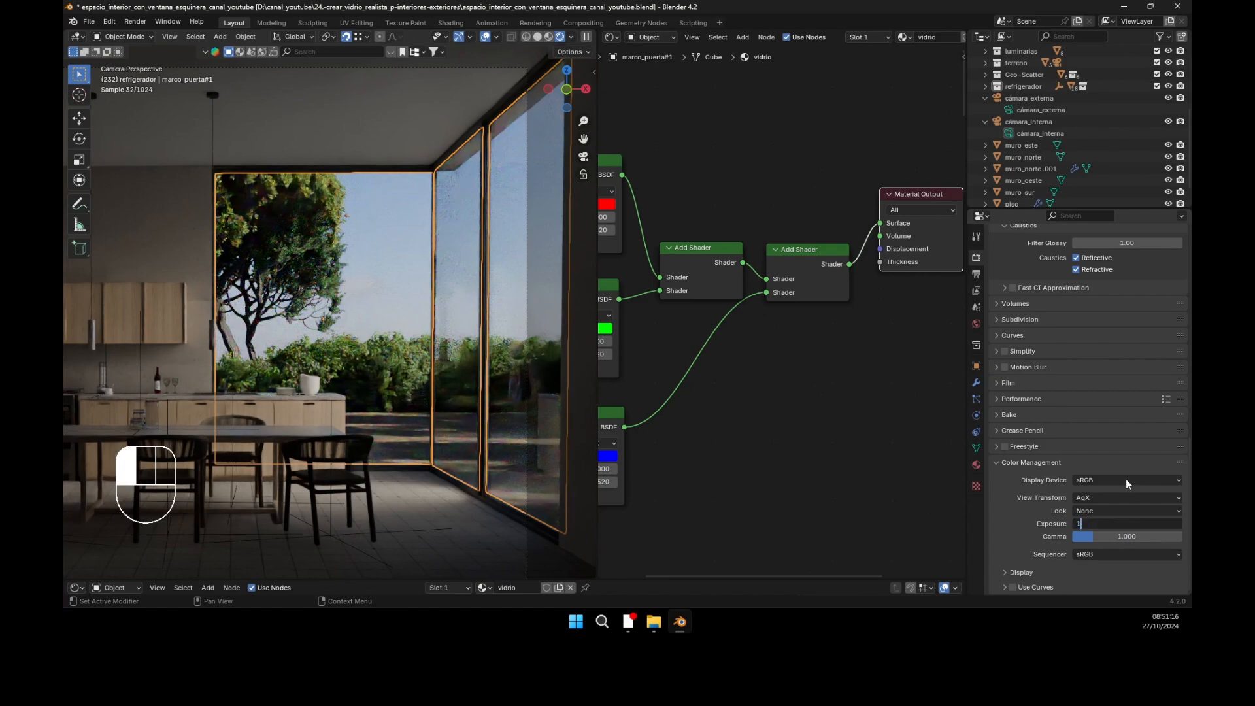
pyautogui.press('Return')
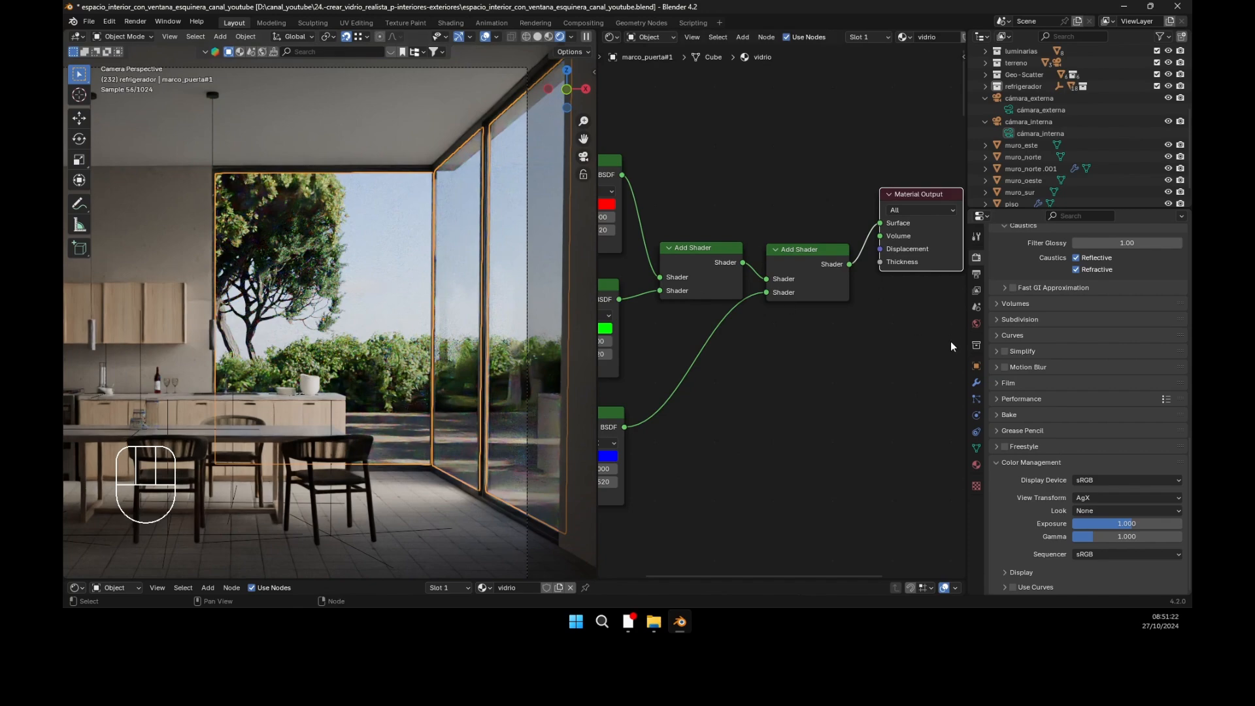
# Step: Activate the Material Output of the setup combining Light Path, Fresnel, Glossy BSDF and Transparent BSDF
pyautogui.scroll(-3, 854, 401)
pyautogui.moveTo(843, 428); pyautogui.dragTo(807, 167, button='middle')
pyautogui.moveTo(836, 383); pyautogui.dragTo(696, 169, button='middle')
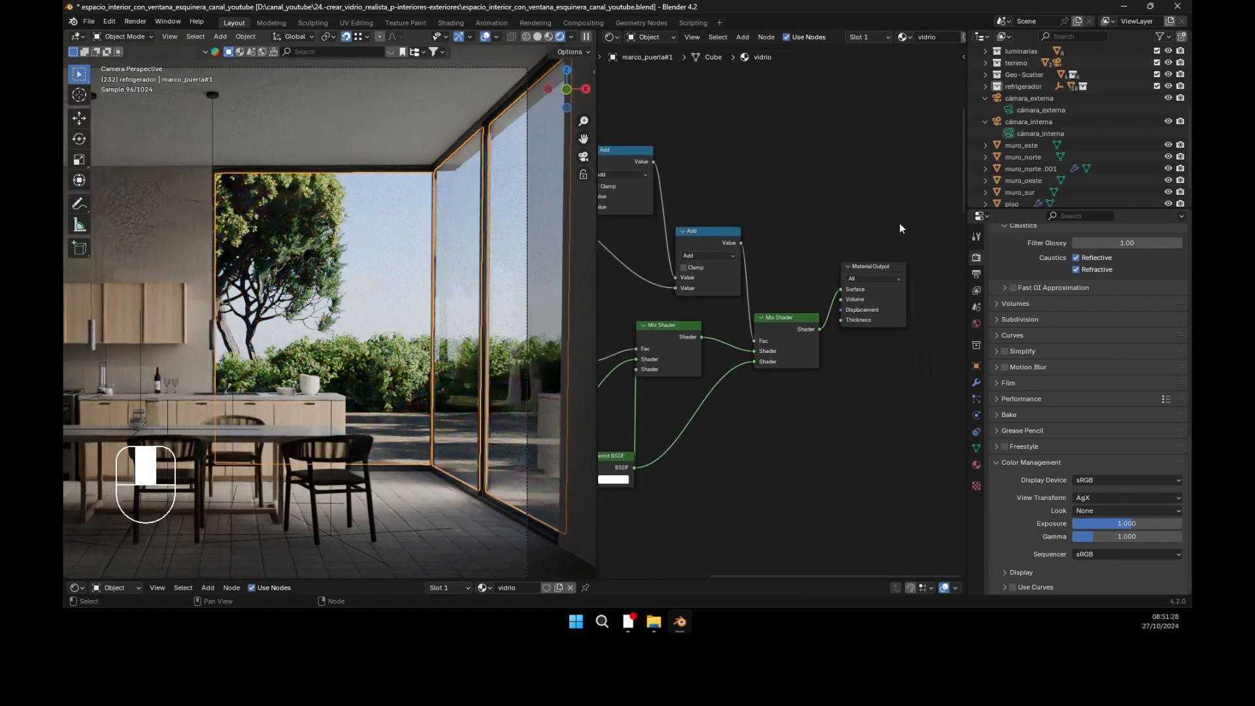
pyautogui.click(871, 266)
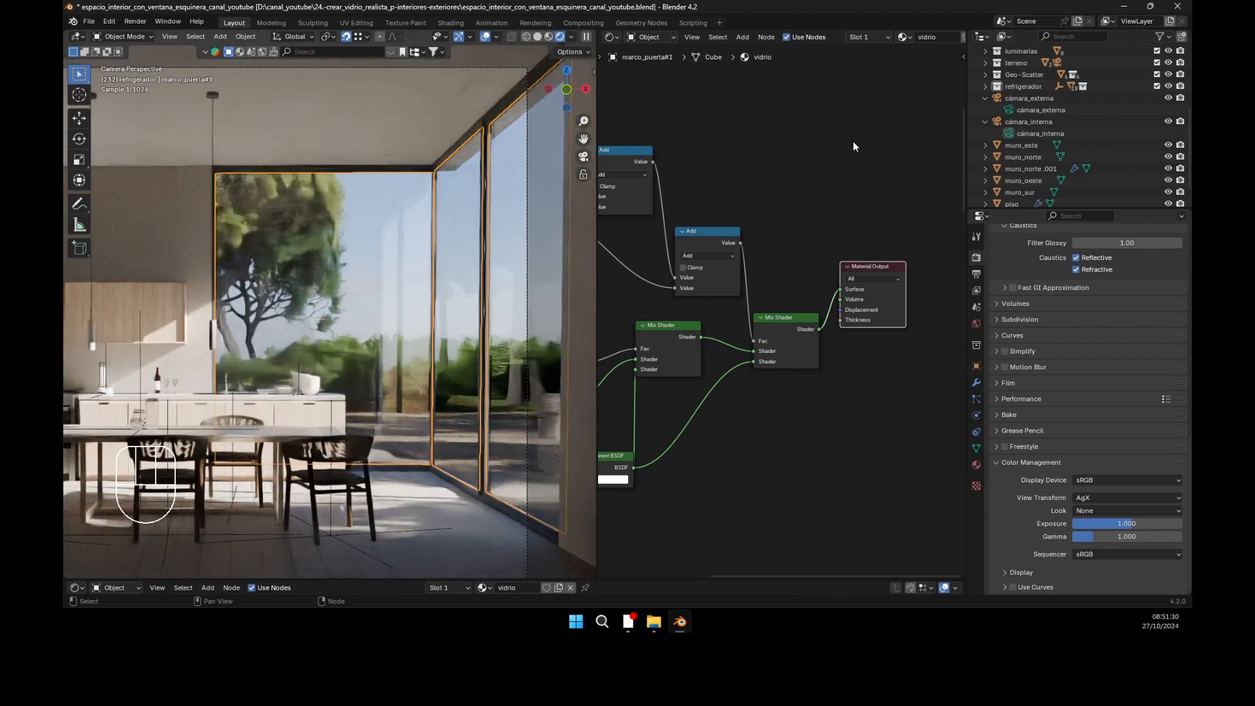
pyautogui.moveTo(762, 430); pyautogui.dragTo(856, 402, button='middle')
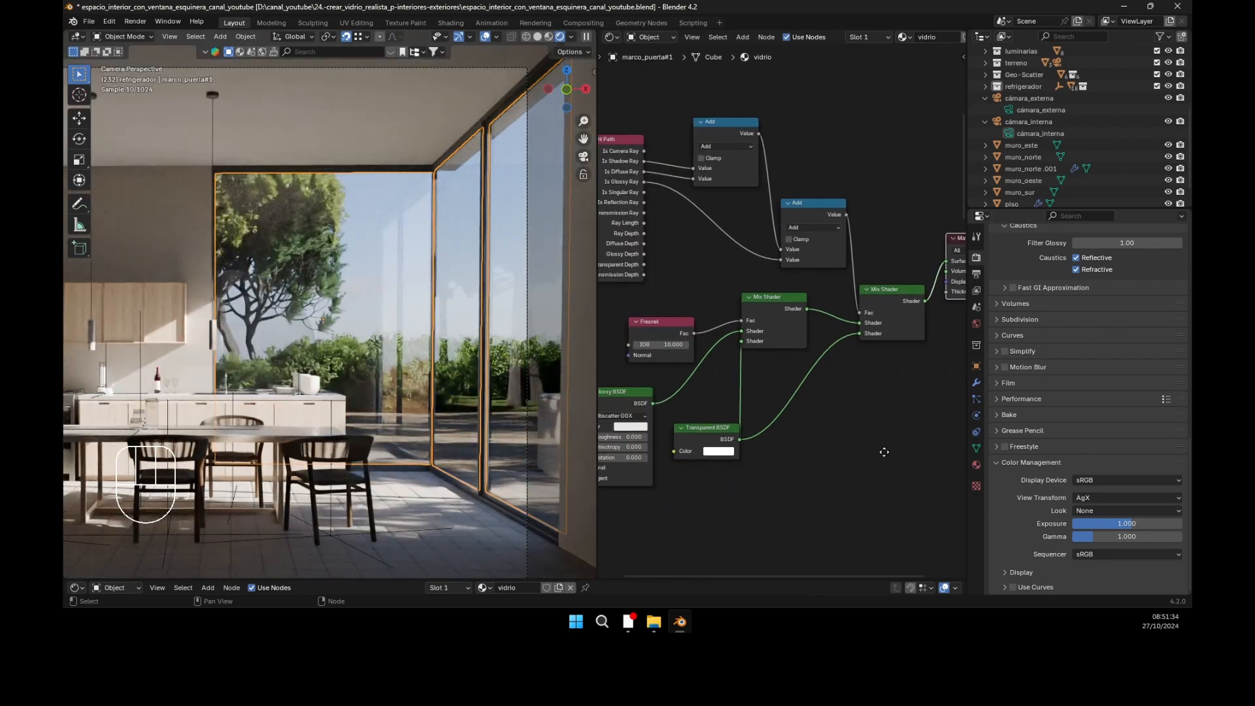
# Step: Set the Fresnel node's IOR to 20 in the setup combining Light Path, Glossy BSDF and Transparent BSDF
pyautogui.moveTo(882, 452); pyautogui.dragTo(916, 464, button='middle')
pyautogui.moveTo(683, 428); pyautogui.dragTo(685, 429, button='middle')
pyautogui.moveTo(829, 279); pyautogui.dragTo(862, 276, button='middle')
pyautogui.moveTo(792, 234)
pyautogui.mouseDown(button='middle')
pyautogui.moveTo(750, 234)
pyautogui.moveTo(790, 235)
pyautogui.mouseUp(button='middle')
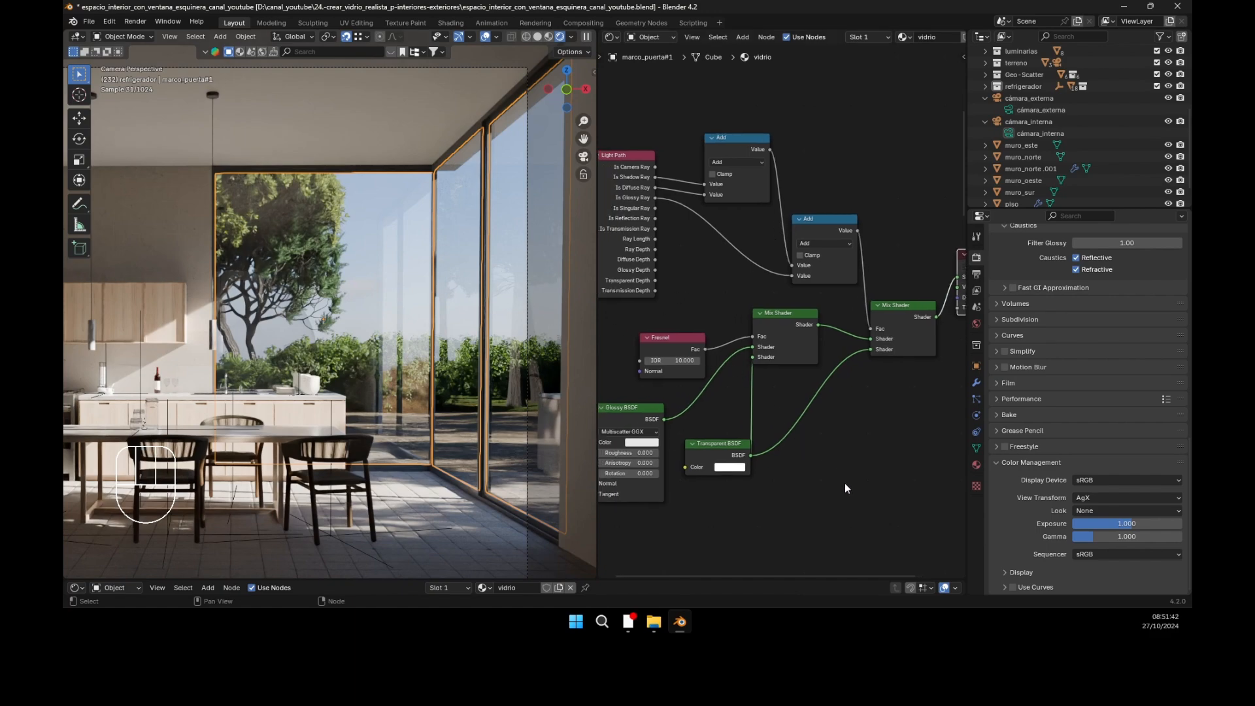
pyautogui.moveTo(845, 487); pyautogui.dragTo(857, 430, button='middle')
pyautogui.click(689, 288)
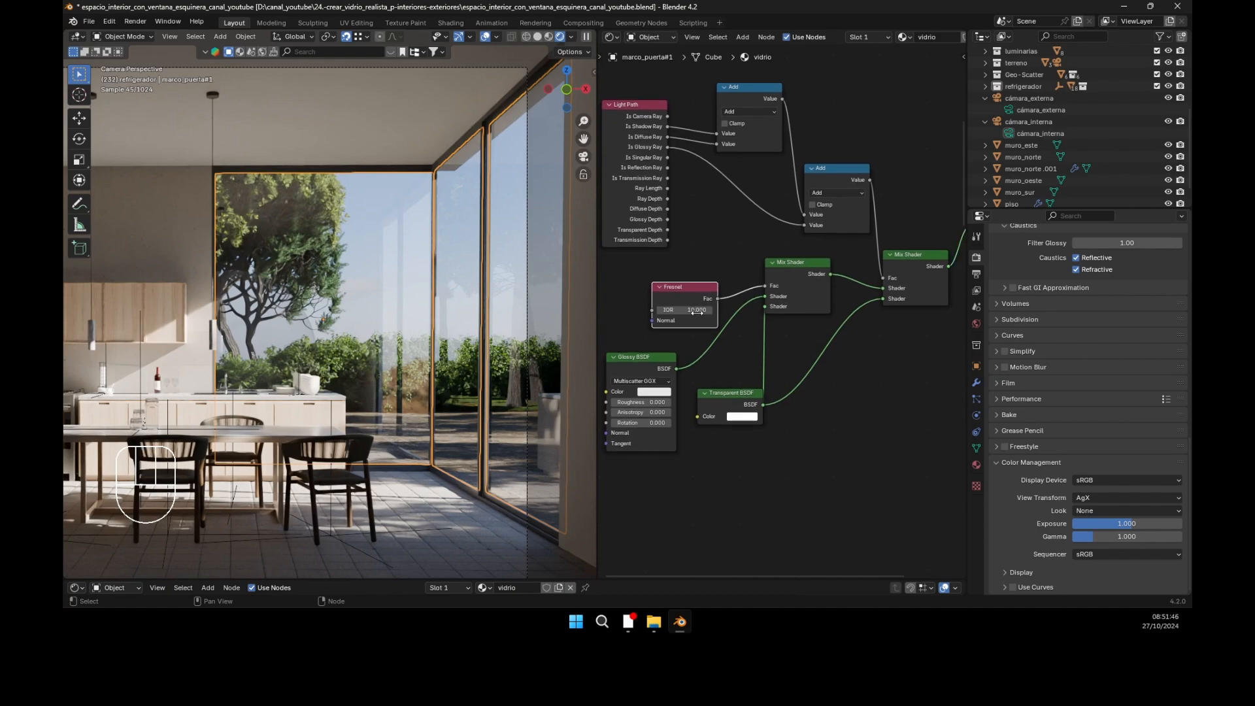
pyautogui.click(696, 310)
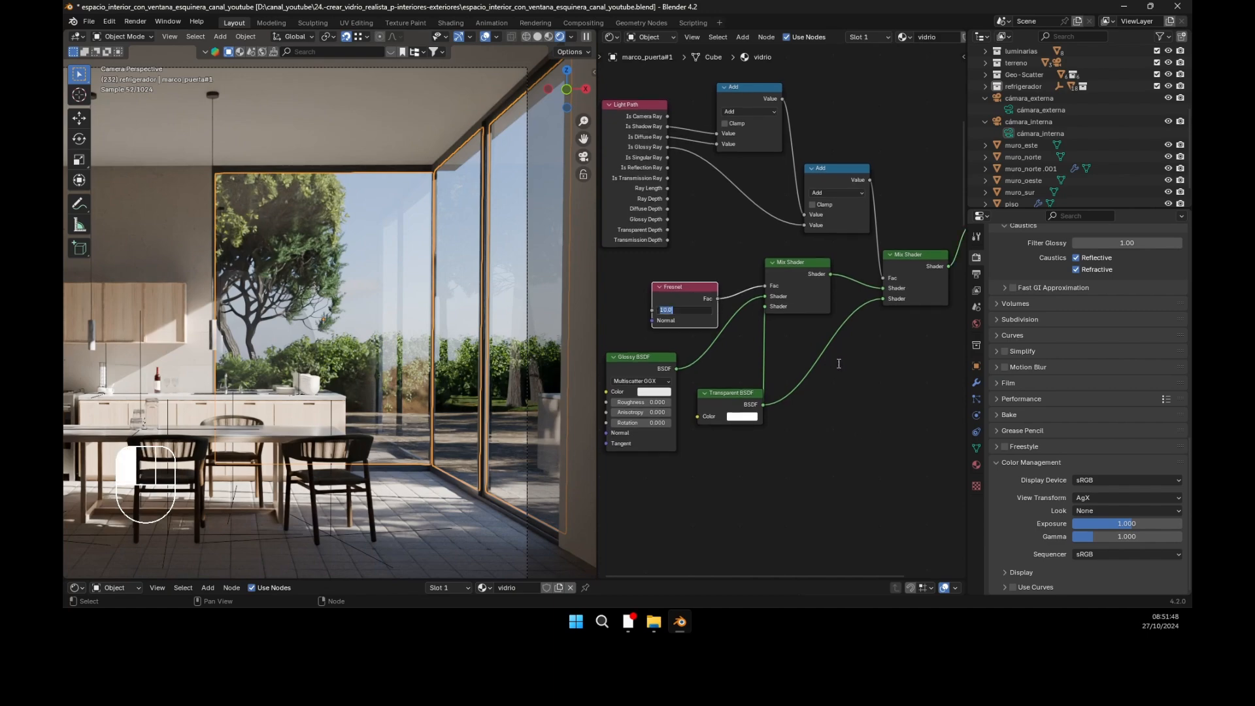
pyautogui.write('20')
pyautogui.press('Return')
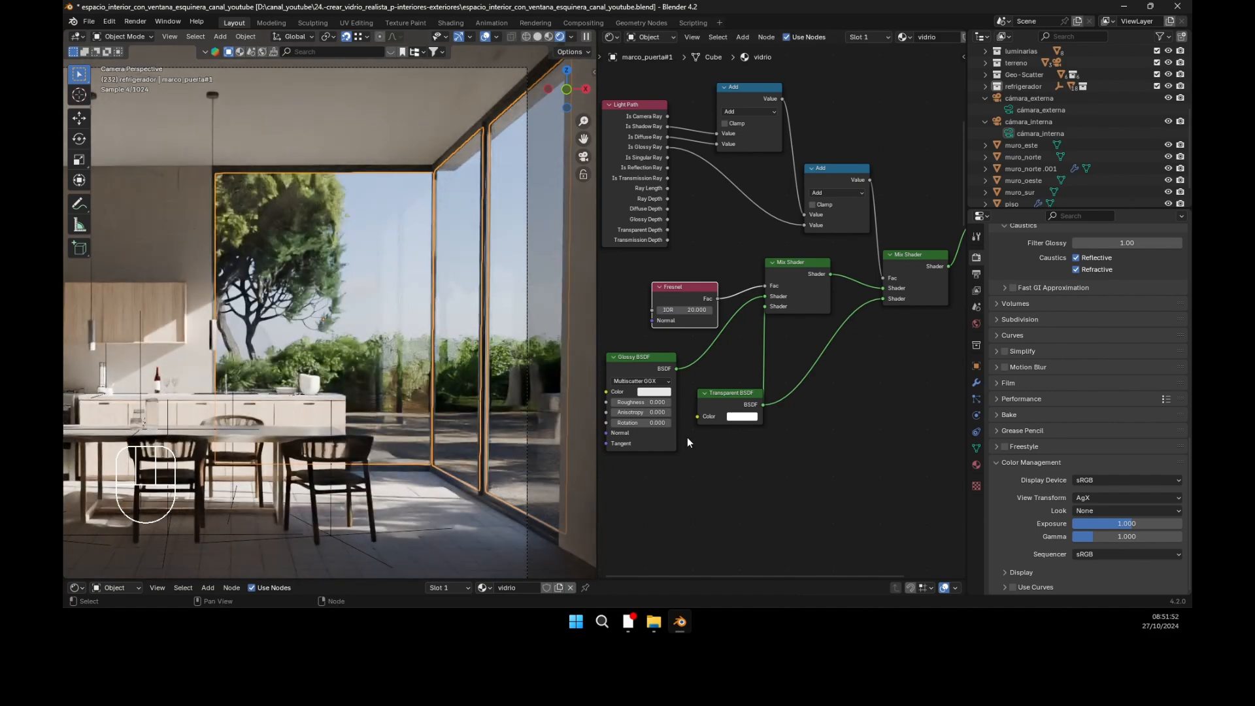
# Step: Preview the glass with the red, green and blue shader setup by activating its Material Output
pyautogui.scroll(-2, 768, 366)
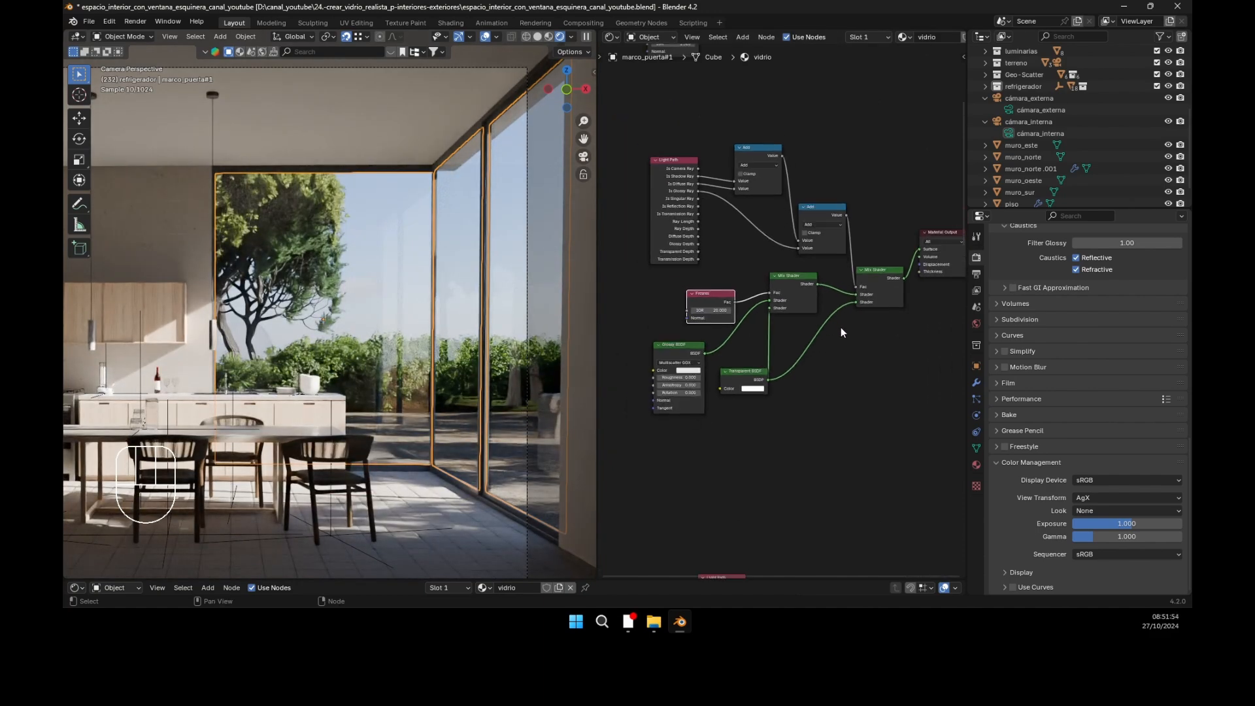
pyautogui.moveTo(815, 327); pyautogui.dragTo(795, 328, button='middle')
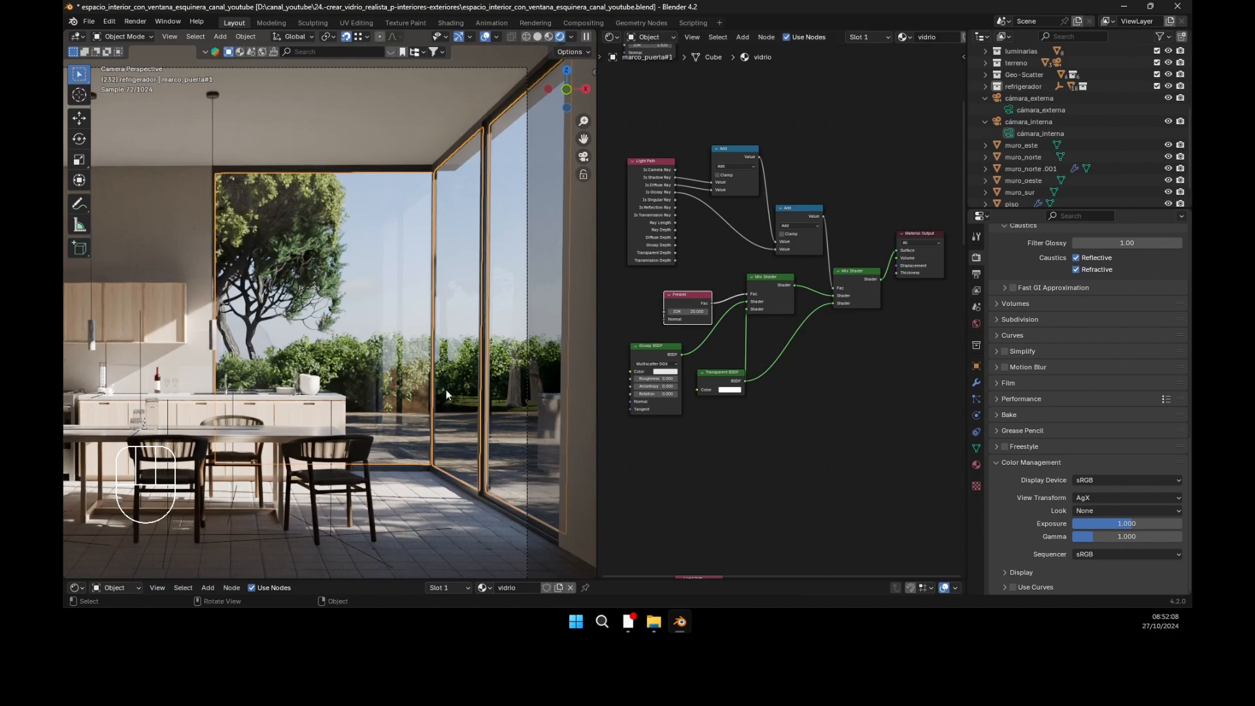
pyautogui.click(795, 322)
pyautogui.scroll(-10, 794, 319)
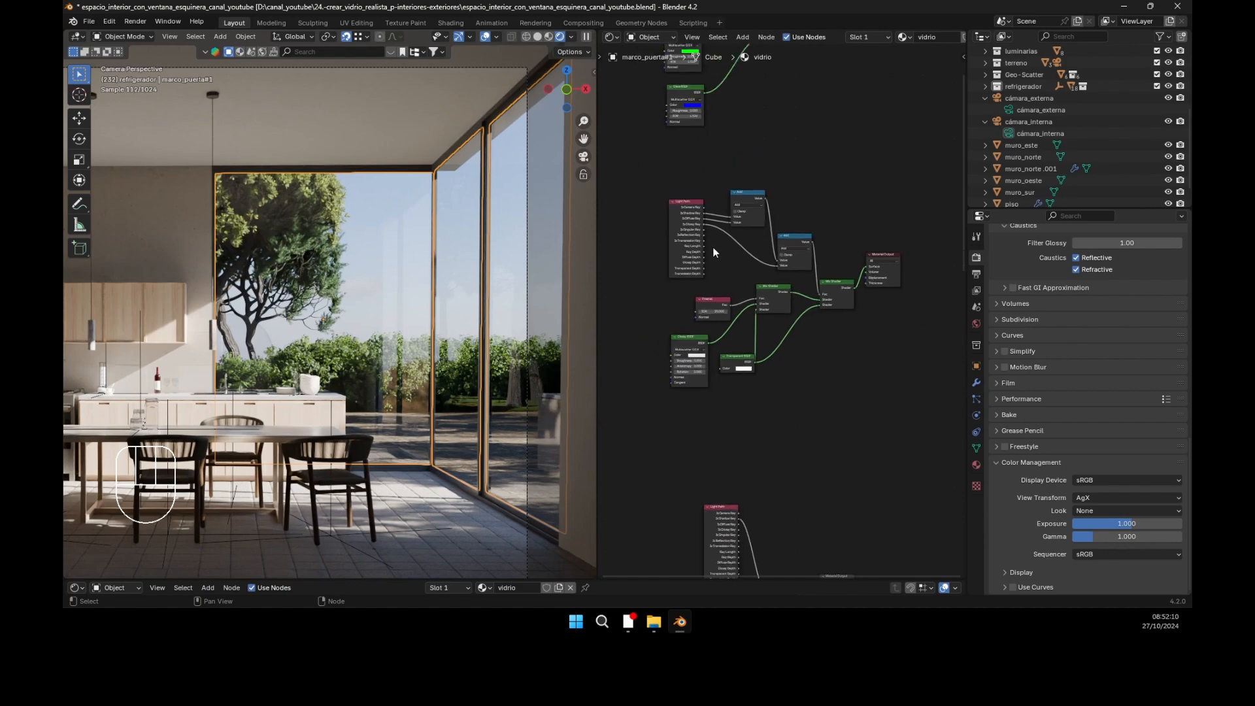
pyautogui.scroll(-2, 685, 243)
pyautogui.moveTo(762, 350); pyautogui.dragTo(747, 245, button='middle')
pyautogui.moveTo(770, 393); pyautogui.dragTo(750, 229, button='middle')
pyautogui.scroll(5, 743, 430)
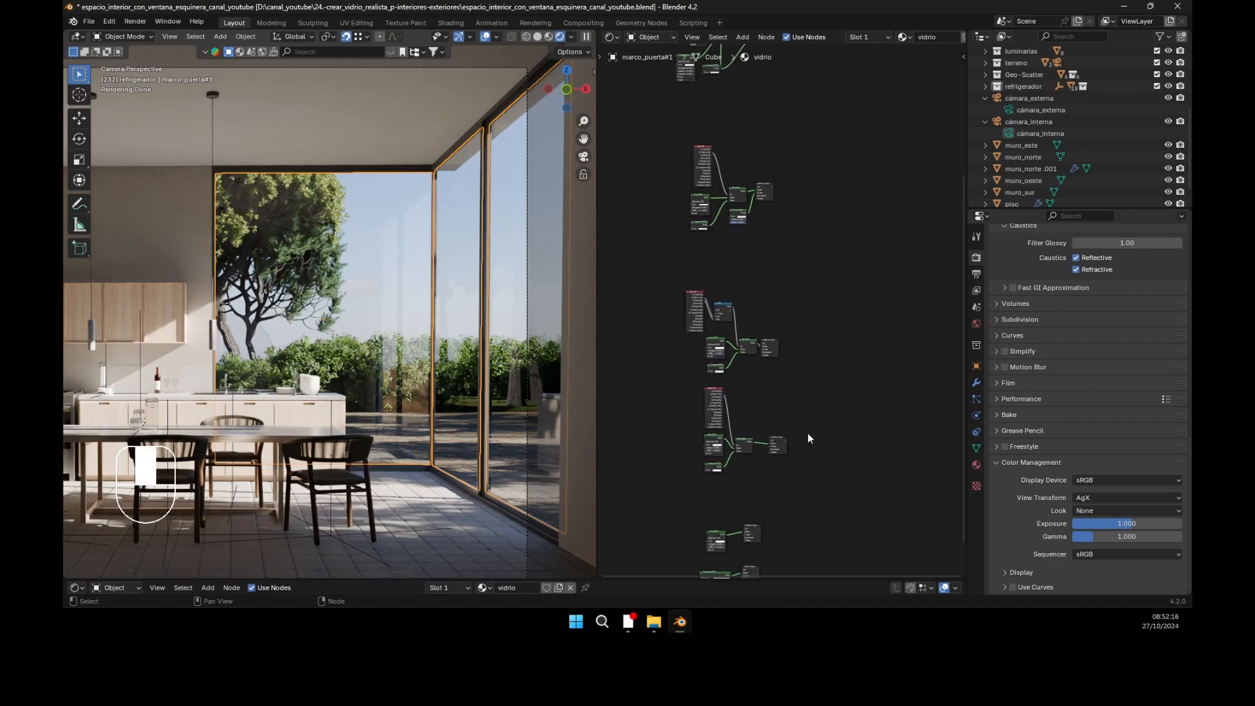
pyautogui.moveTo(825, 255); pyautogui.dragTo(820, 430, button='middle')
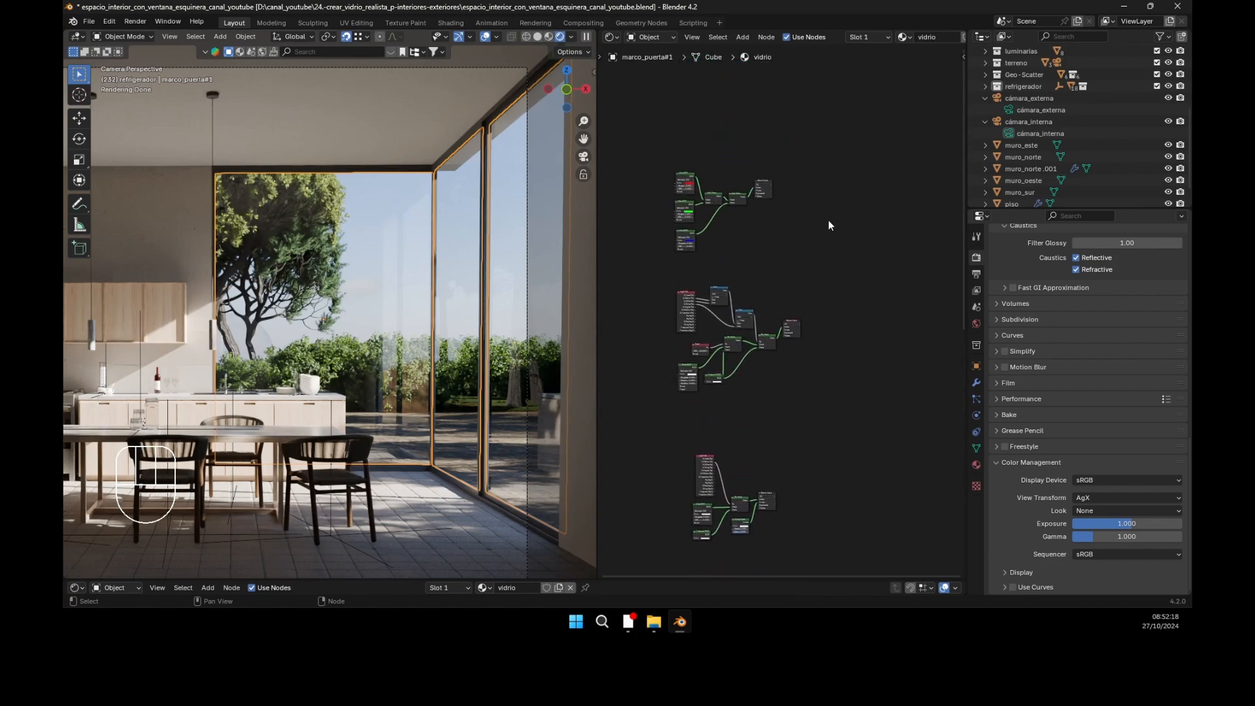
pyautogui.click(764, 183)
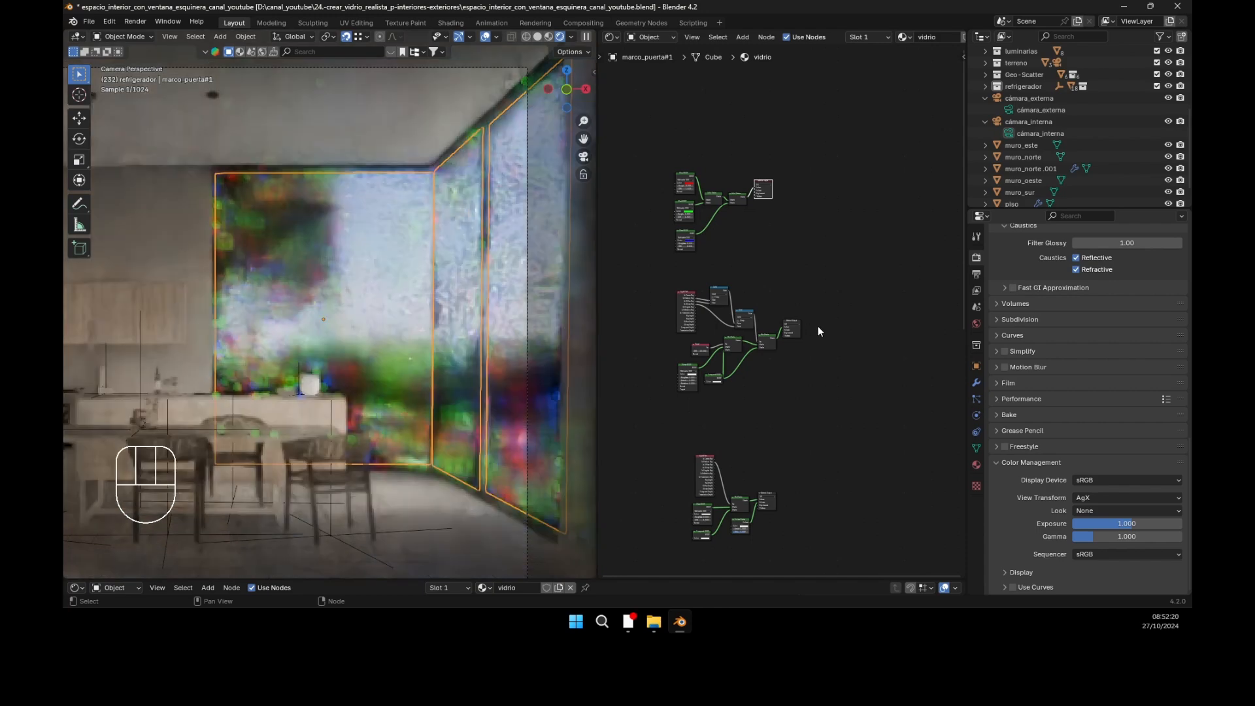
pyautogui.click(793, 325)
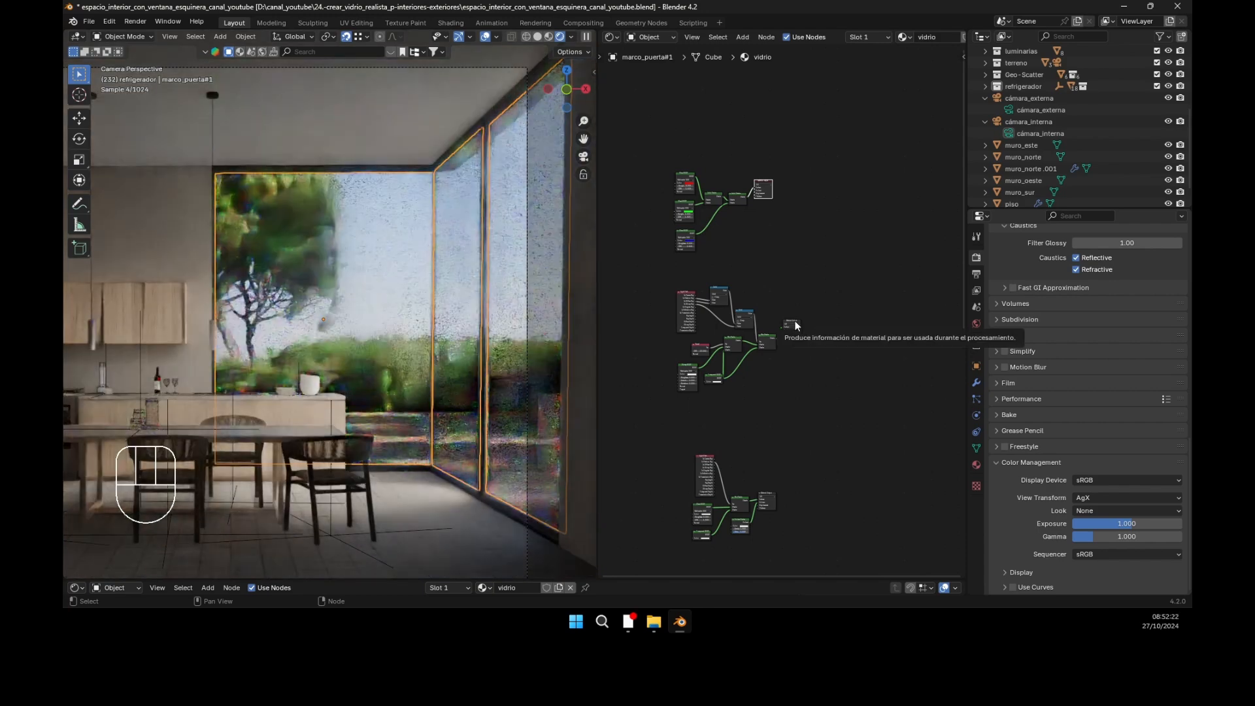
# Step: Activate the Material Outputs of the two Light Path setups below the Fresnel one in turn, ending on the one with a single Add node
pyautogui.click(766, 500)
pyautogui.moveTo(831, 449); pyautogui.dragTo(823, 178, button='middle')
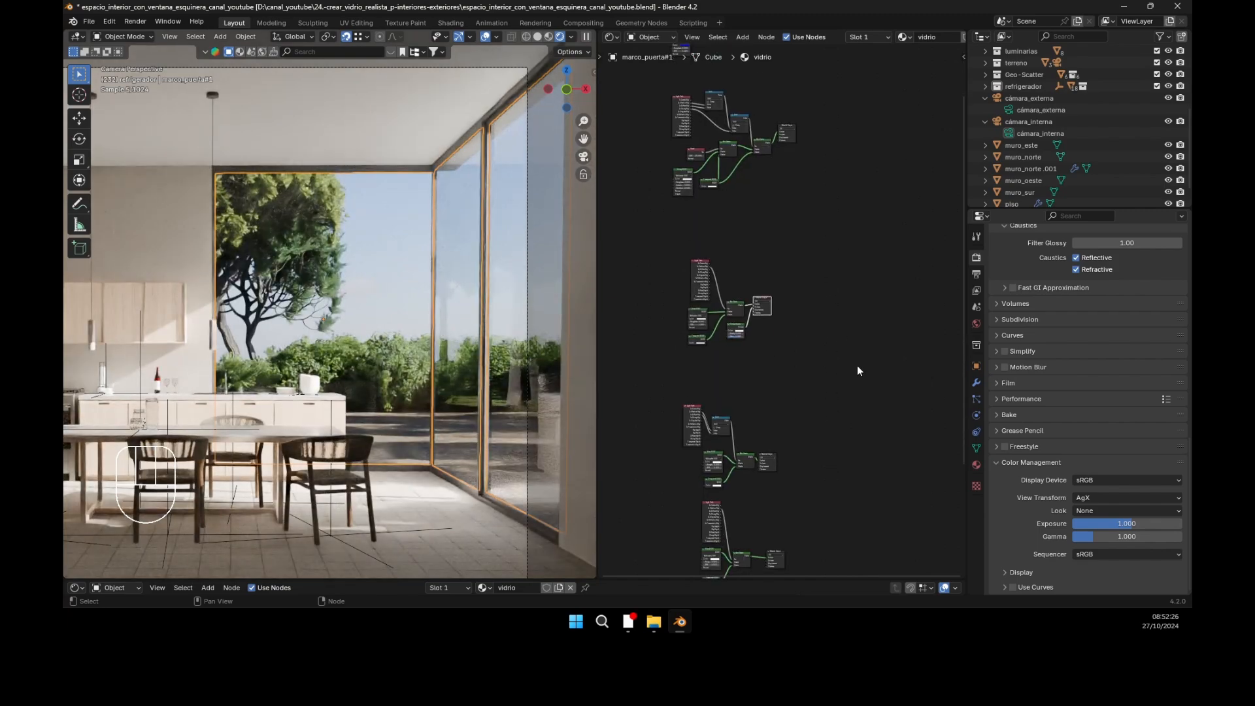
pyautogui.click(771, 456)
pyautogui.moveTo(854, 424); pyautogui.dragTo(841, 262, button='middle')
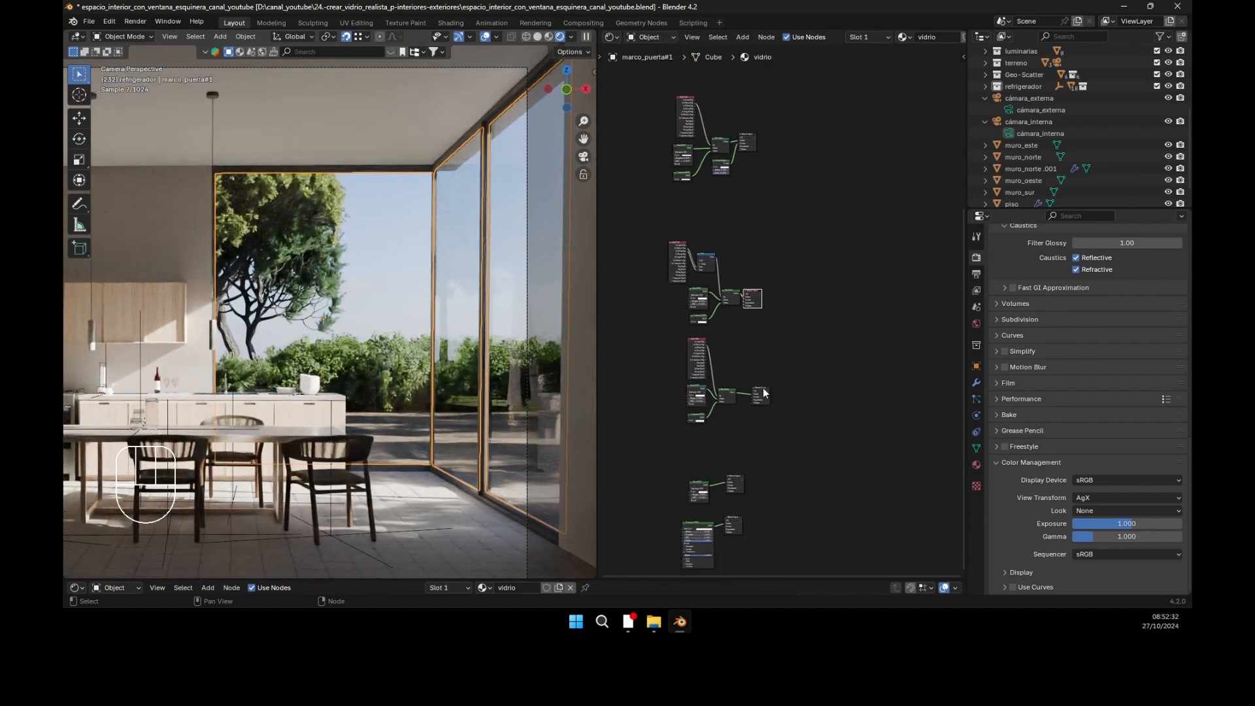
# Step: Set the Color Management exposure to 0
pyautogui.doubleClick(1119, 523)
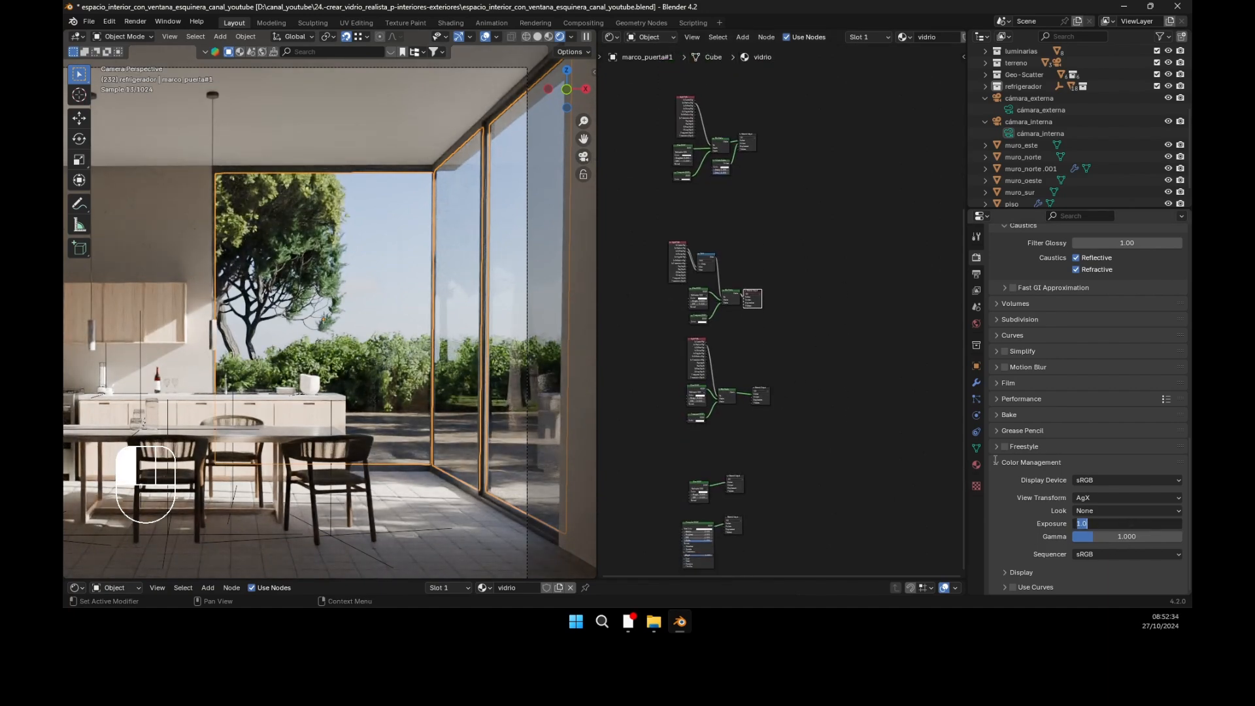
pyautogui.write('0')
pyautogui.press('Return')
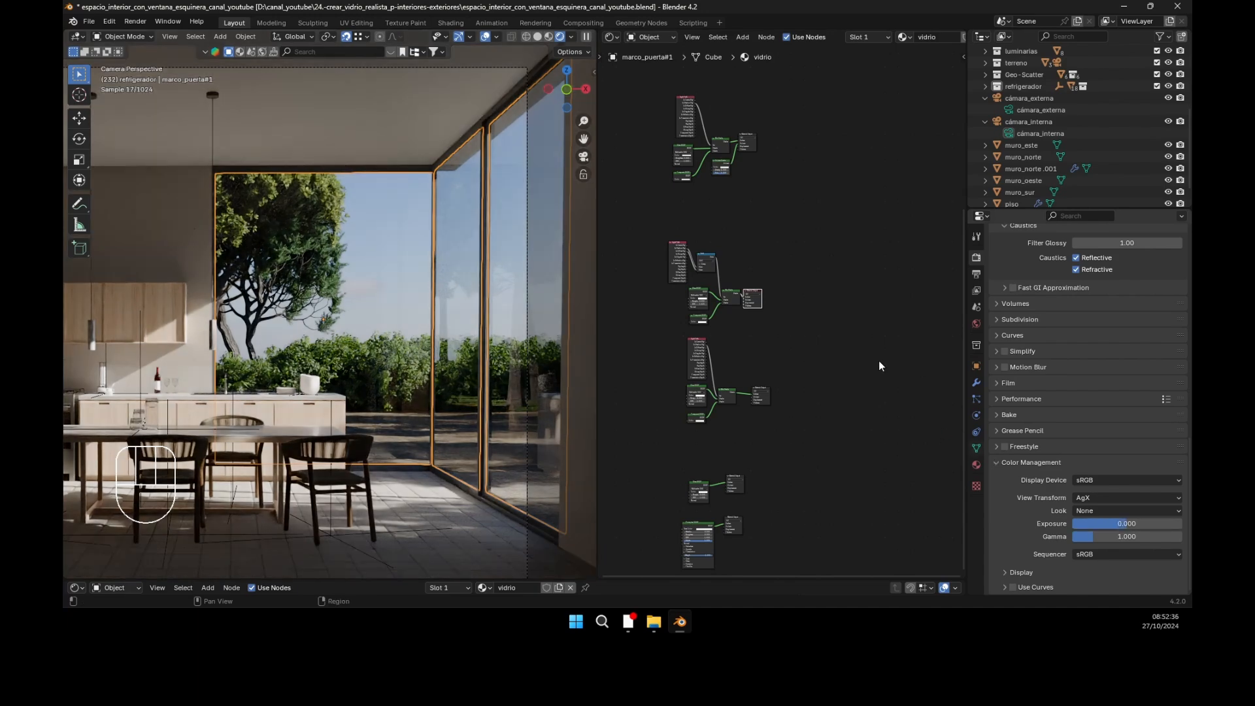